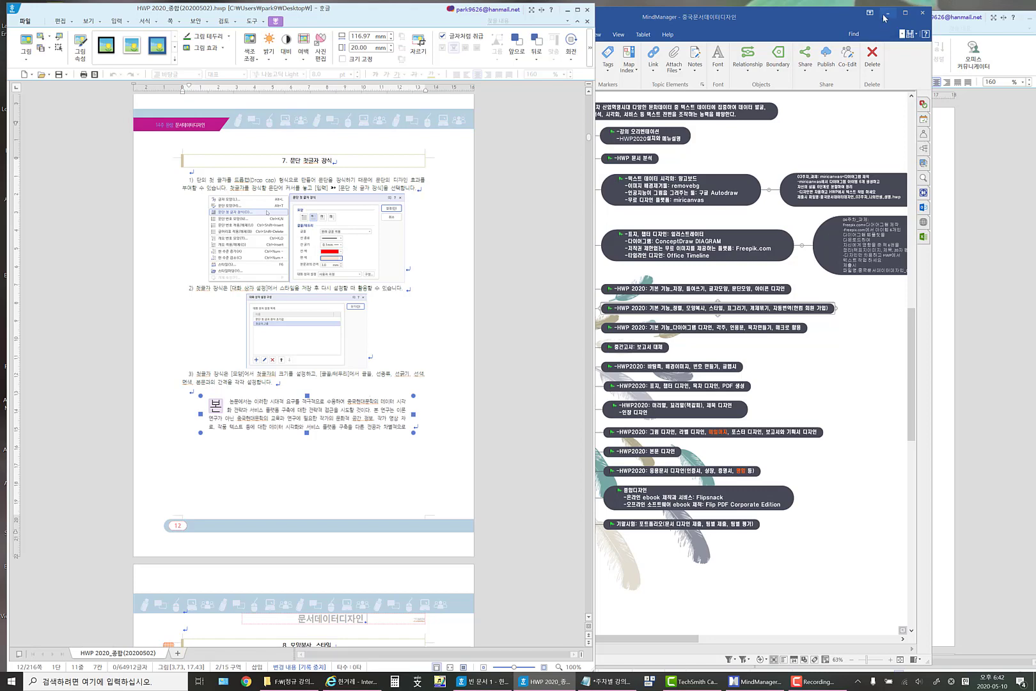
Minimize the MindManager window and arrange the 빈 문서 1 window side by side with the HWP 2020 handout.
{"action": "left_click", "coordinate": [888, 12]}
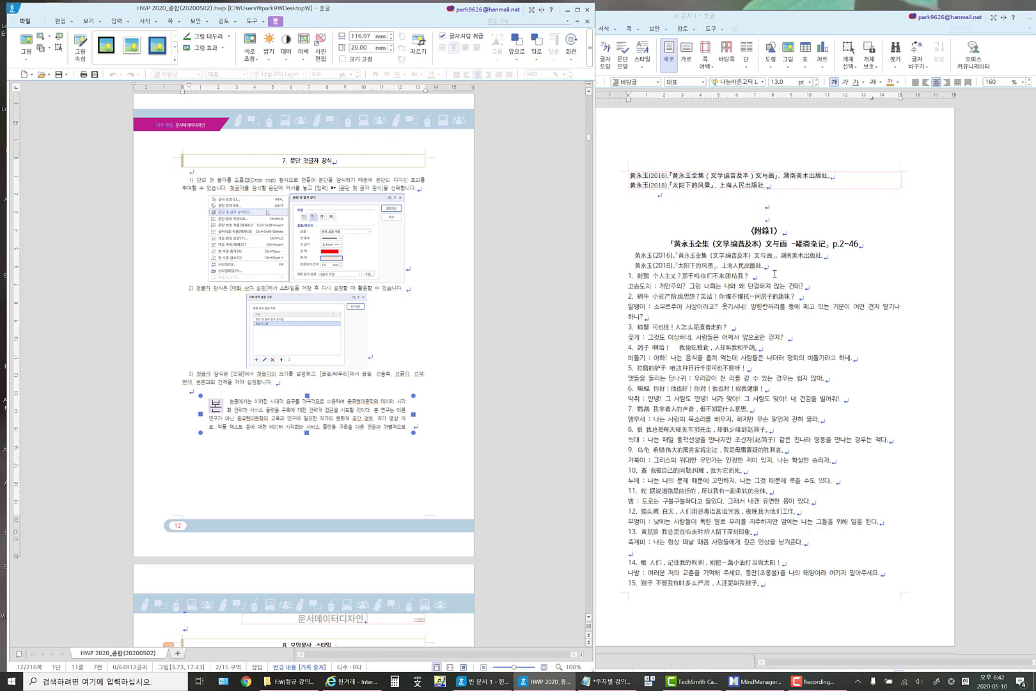
{"action": "left_click", "coordinate": [780, 19]}
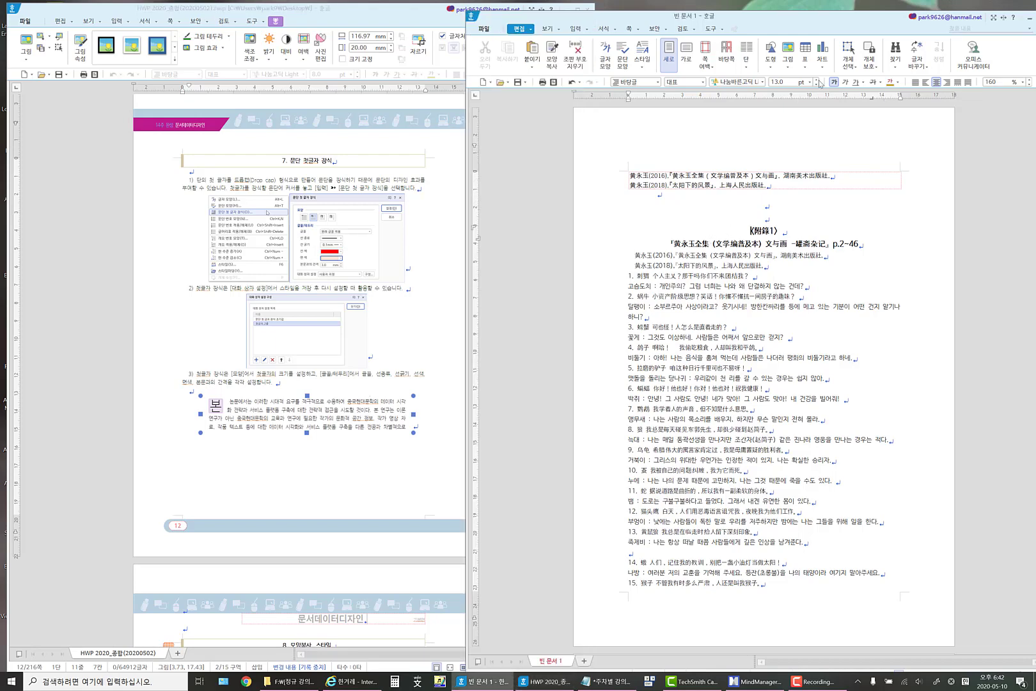
{"action": "left_click_drag", "start_coordinate": [781, 20], "coordinate": [760, 11]}
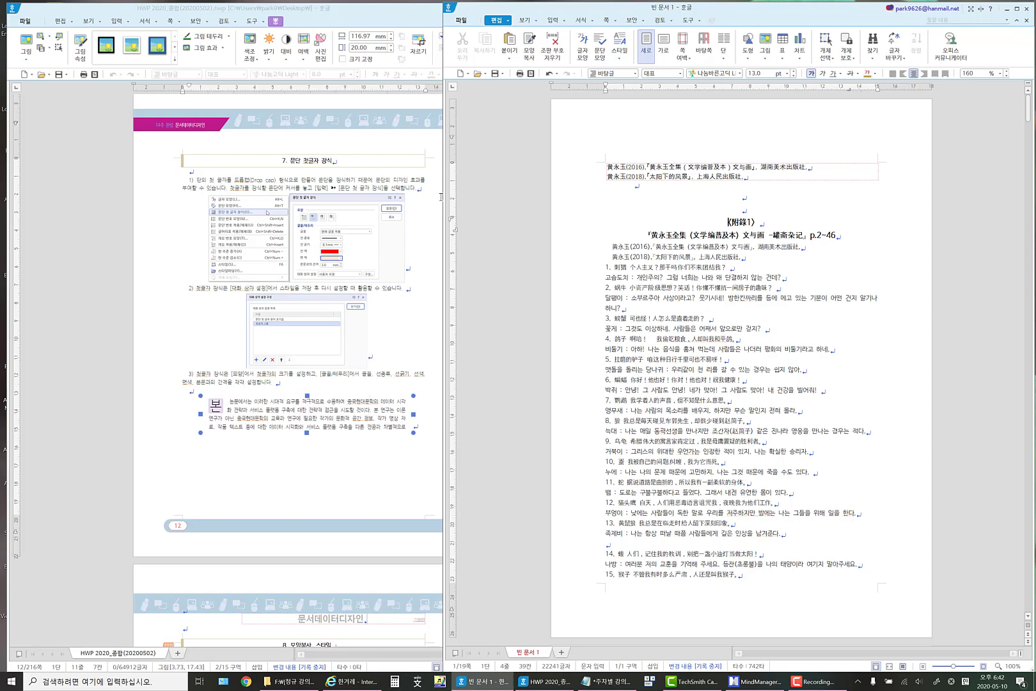
{"action": "left_click_drag", "start_coordinate": [443, 198], "coordinate": [471, 198]}
{"action": "scroll", "coordinate": [425, 318], "scroll_direction": "down", "scroll_amount": 3}
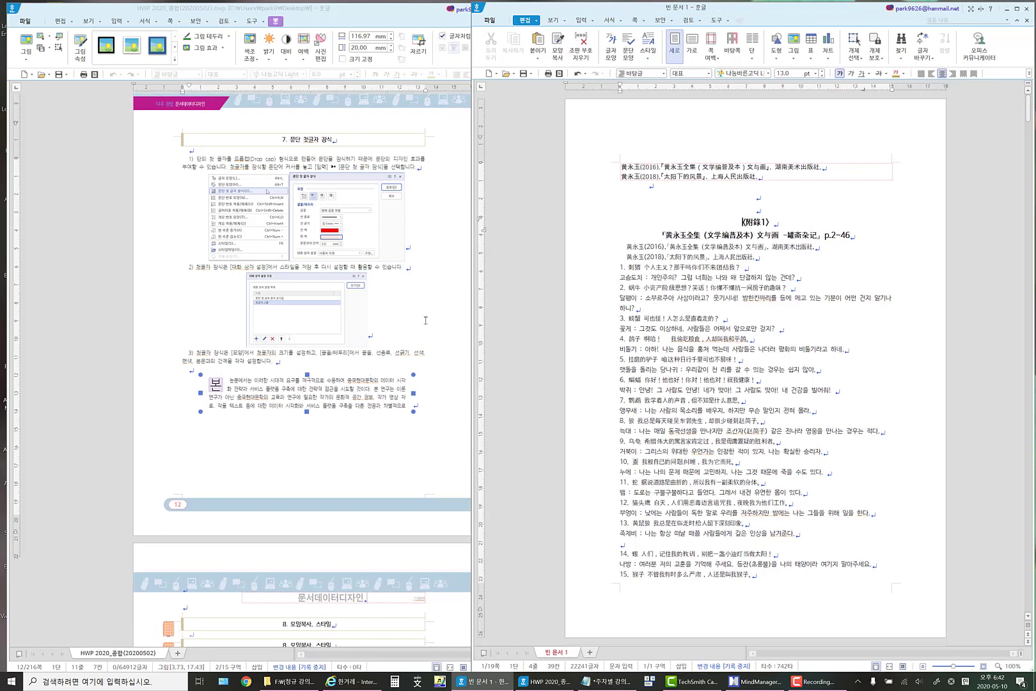
{"action": "scroll", "coordinate": [424, 317], "scroll_direction": "up", "scroll_amount": 5}
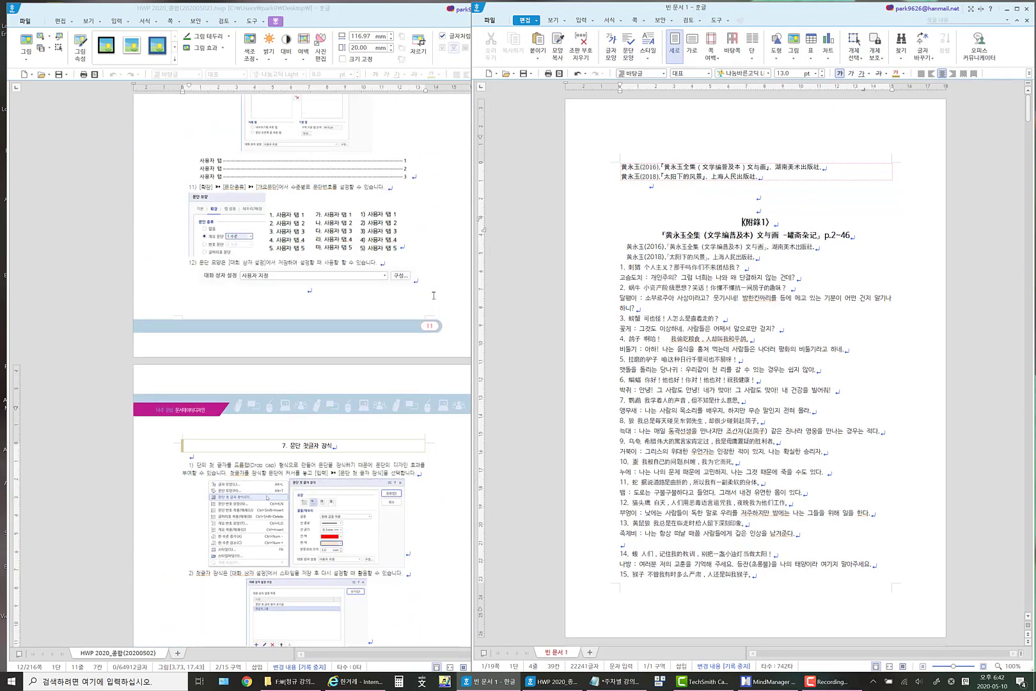
Switch to Internet Explorer and open the 한겨레 article "통신요금 인가제 폐지는 공공성 포기 선언", looking through its body text.
{"action": "left_click", "coordinate": [358, 680]}
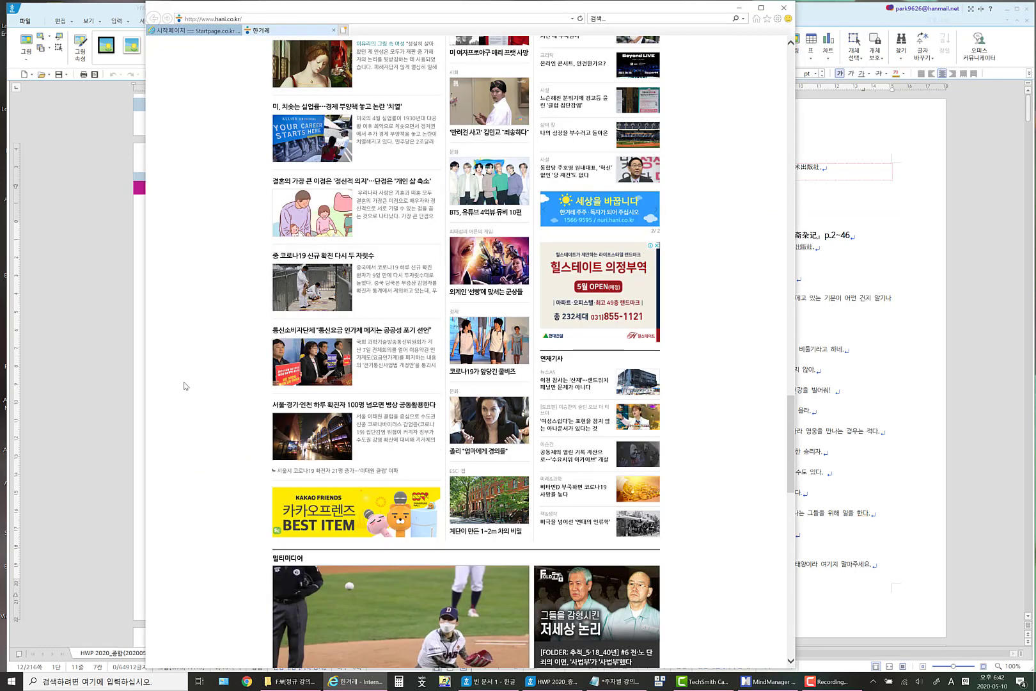
{"action": "left_click", "coordinate": [363, 329]}
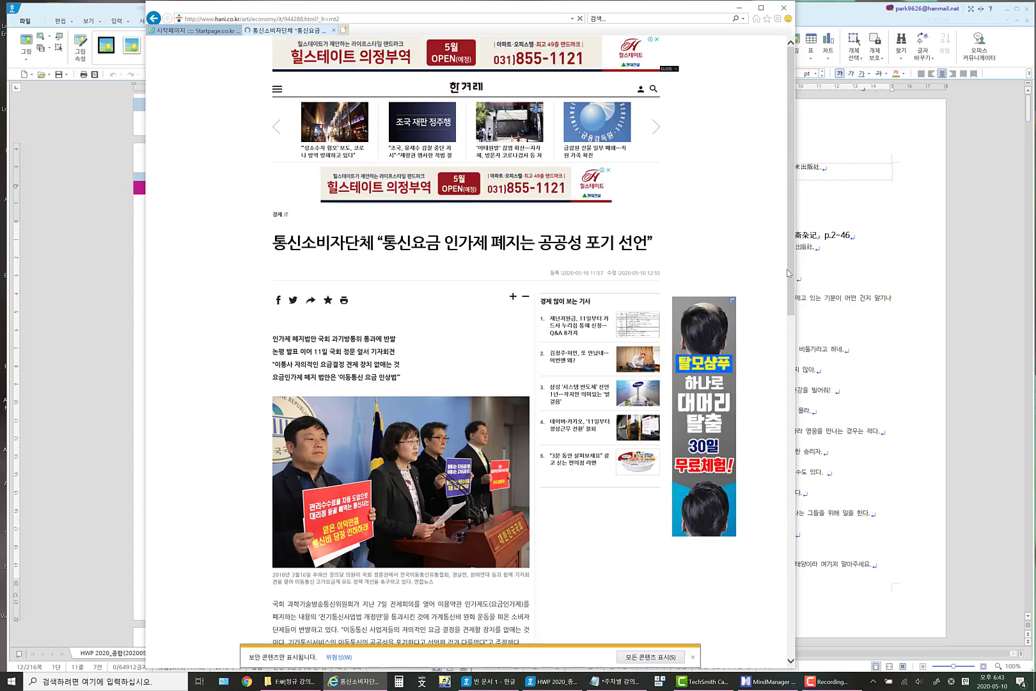
{"action": "scroll", "coordinate": [233, 371], "scroll_direction": "down", "scroll_amount": 4}
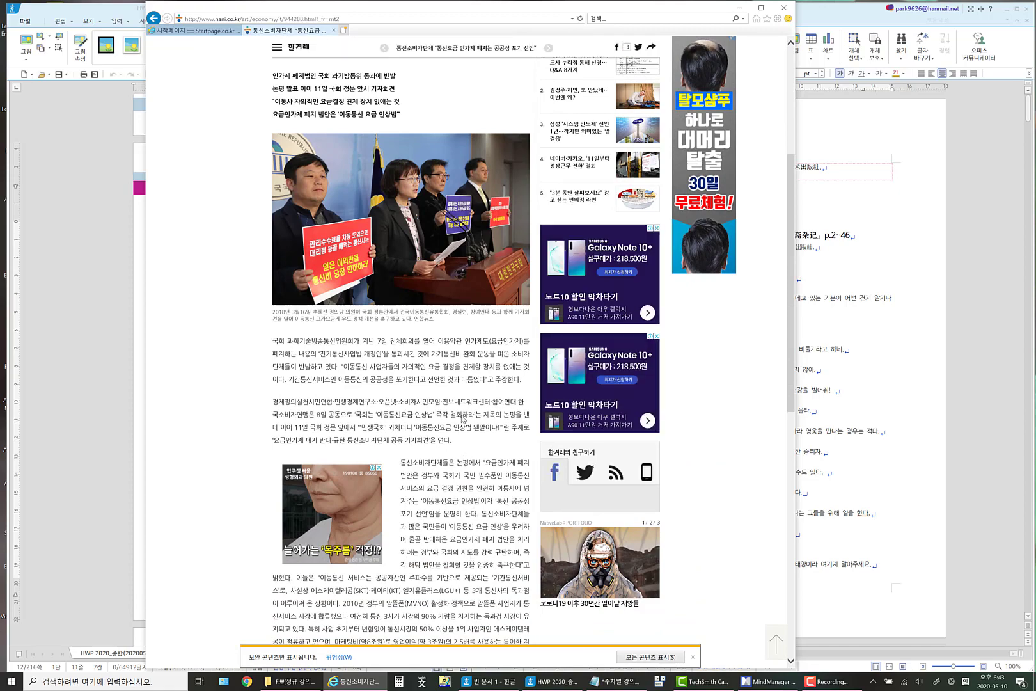
{"action": "scroll", "coordinate": [464, 419], "scroll_direction": "down", "scroll_amount": 6}
{"action": "scroll", "coordinate": [279, 158], "scroll_direction": "down", "scroll_amount": 6}
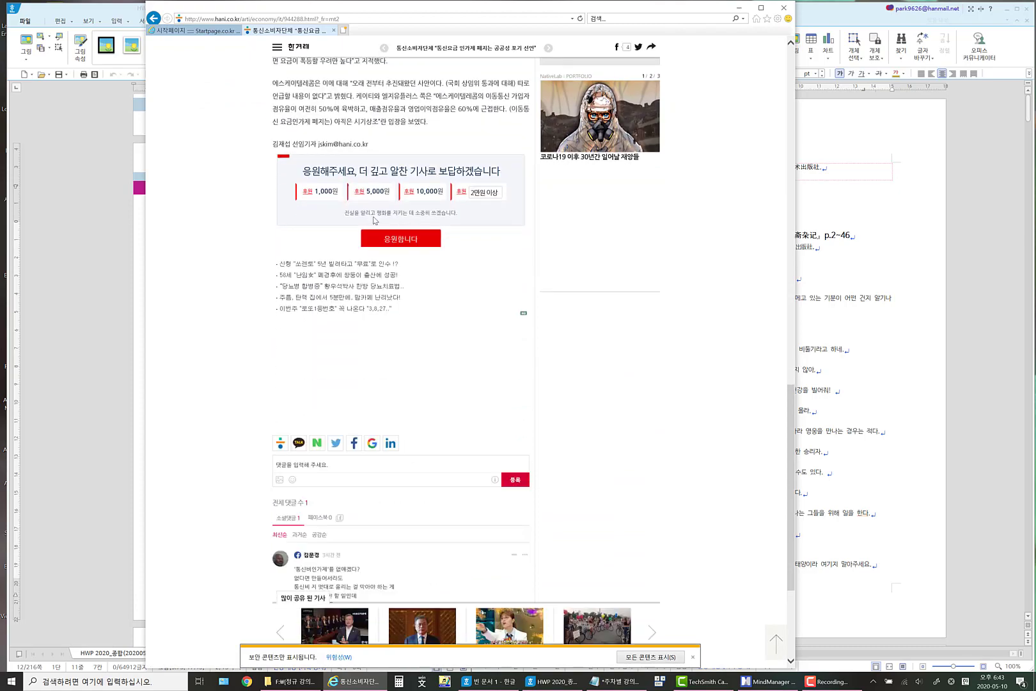
{"action": "scroll", "coordinate": [464, 279], "scroll_direction": "up", "scroll_amount": 3}
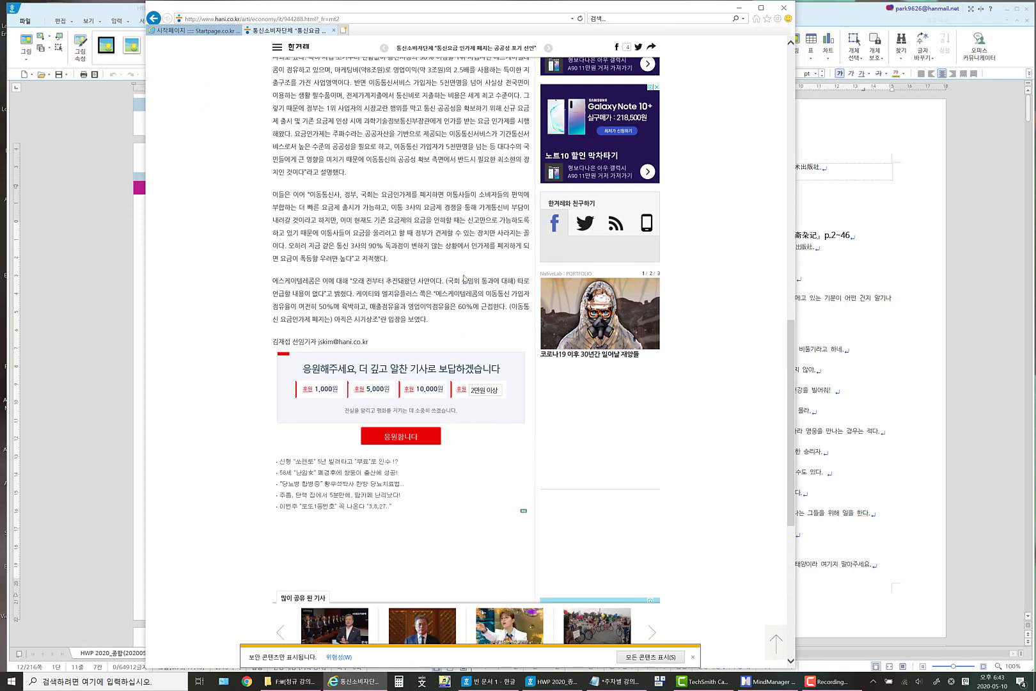
{"action": "scroll", "coordinate": [465, 279], "scroll_direction": "up", "scroll_amount": 5}
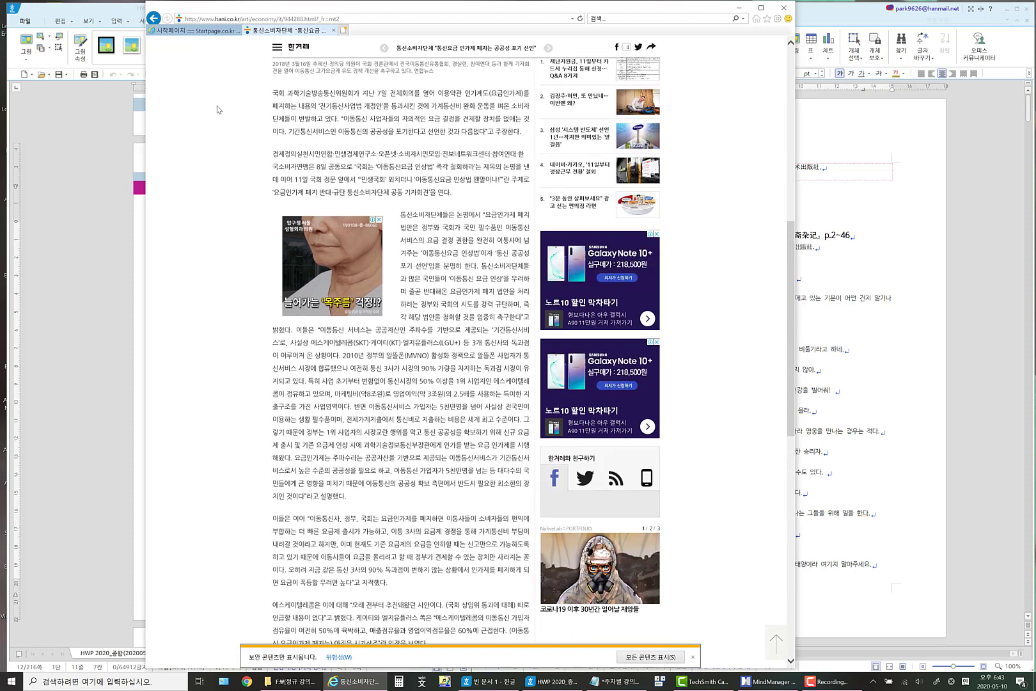
Copy all the article's body paragraphs and paste them into a new blank Hangul document.
{"action": "left_click_drag", "start_coordinate": [273, 93], "coordinate": [339, 119]}
{"action": "left_click_drag", "start_coordinate": [389, 172], "coordinate": [433, 648]}
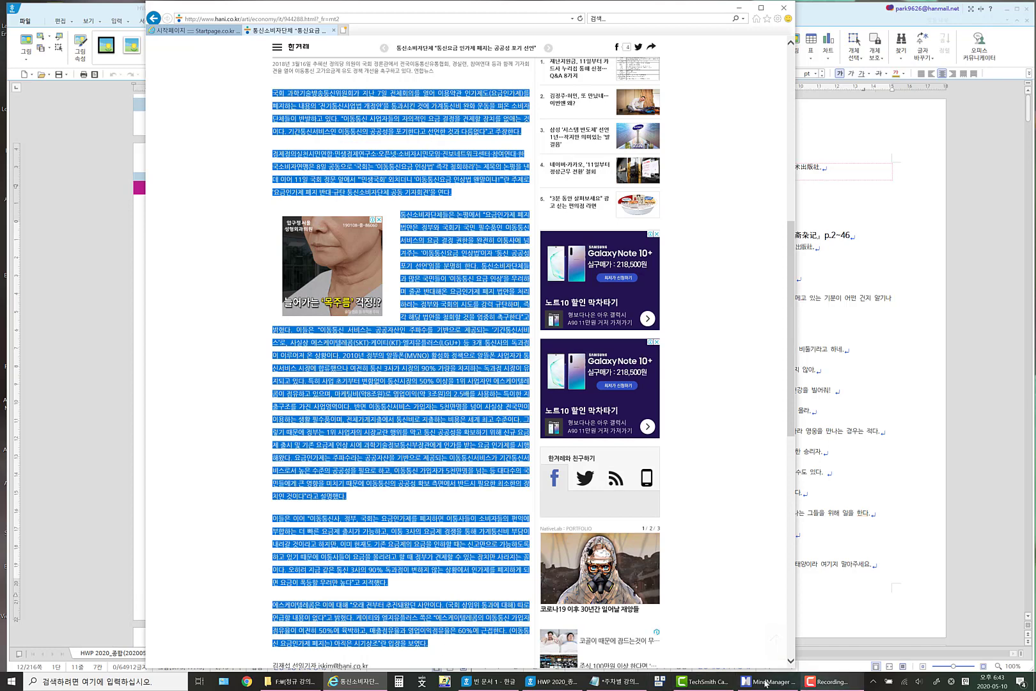
{"action": "left_click", "coordinate": [497, 682]}
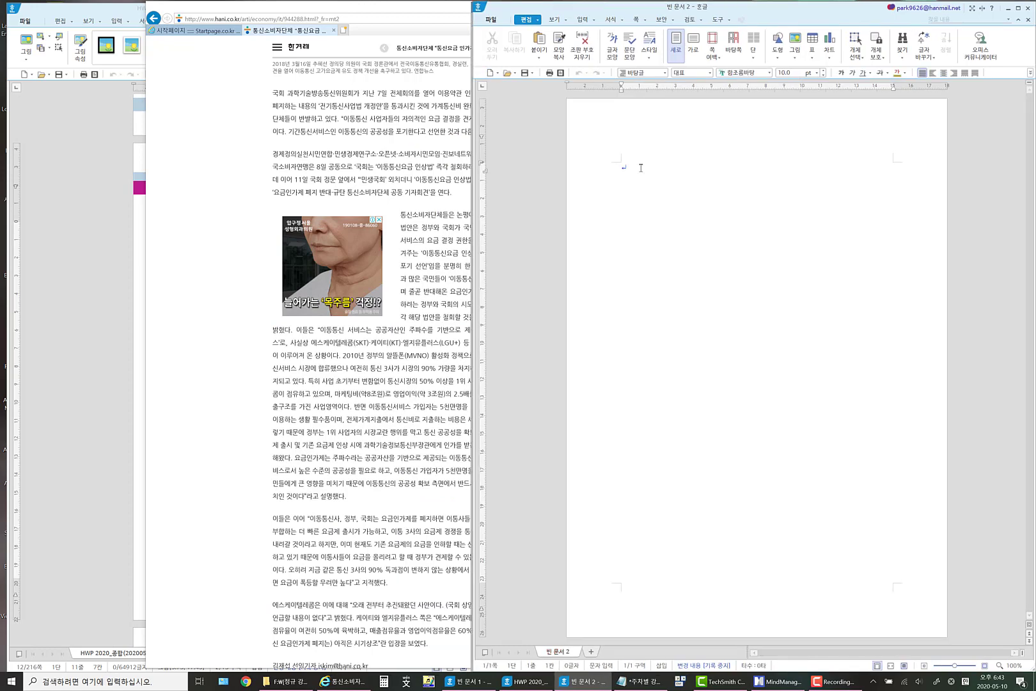
{"action": "key", "text": "ctrl+v"}
{"action": "left_click", "coordinate": [872, 310]}
Delete the blank lines and leading spaces before the third paragraph, which starts with 통신소비자단체들은.
{"action": "left_click", "coordinate": [633, 265]}
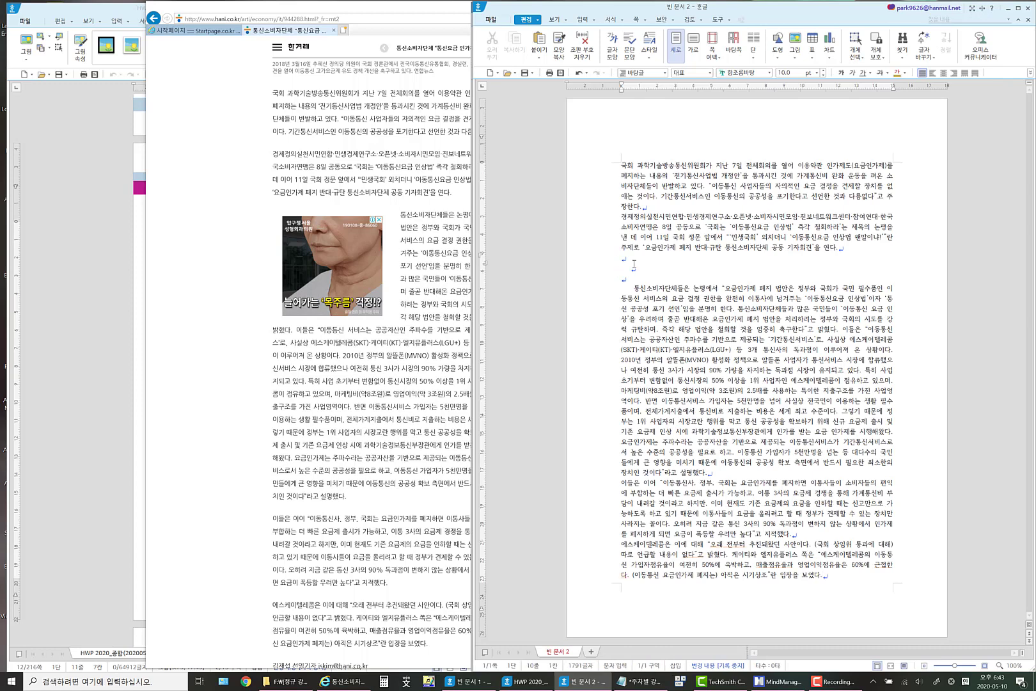
{"action": "key", "text": "BackSpace"}
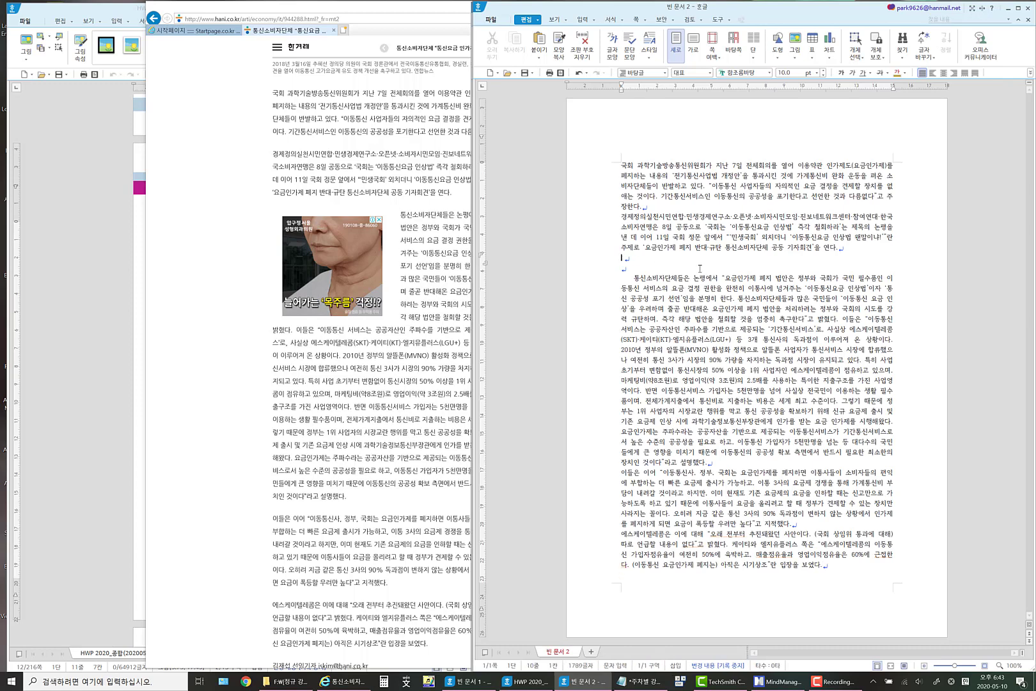
{"action": "key", "text": "Delete"}
{"action": "key", "text": "Delete"}
{"action": "key", "text": "Delete"}
{"action": "key", "text": "Delete"}
{"action": "key", "text": "Delete"}
{"action": "key", "text": "Delete"}
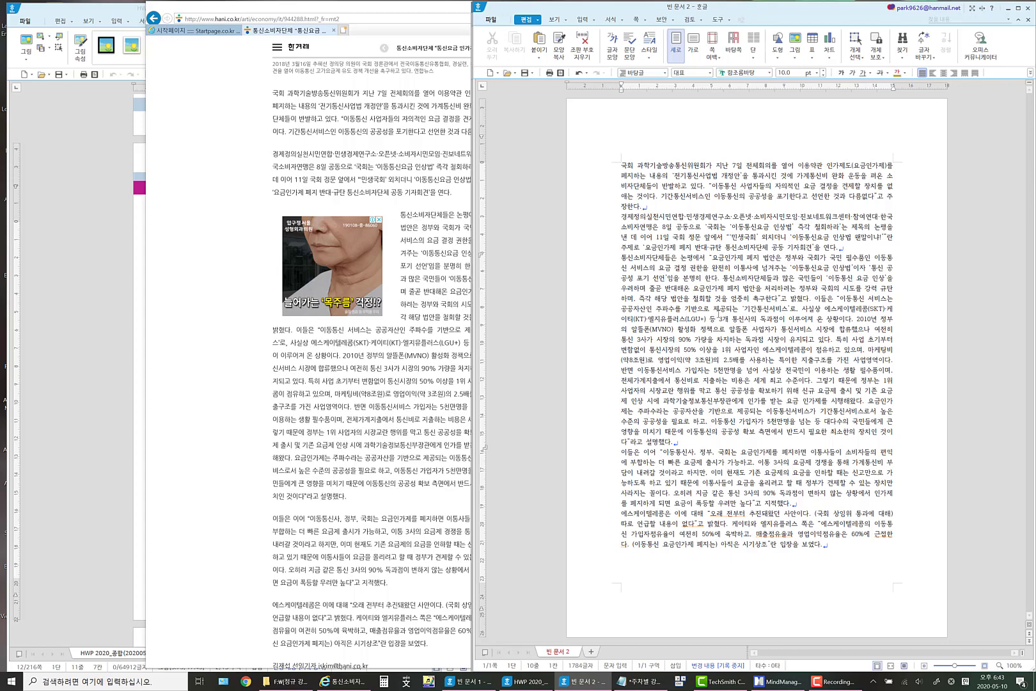
Close the Internet Explorer window with the news article.
{"action": "scroll", "coordinate": [384, 288], "scroll_direction": "up", "scroll_amount": 3}
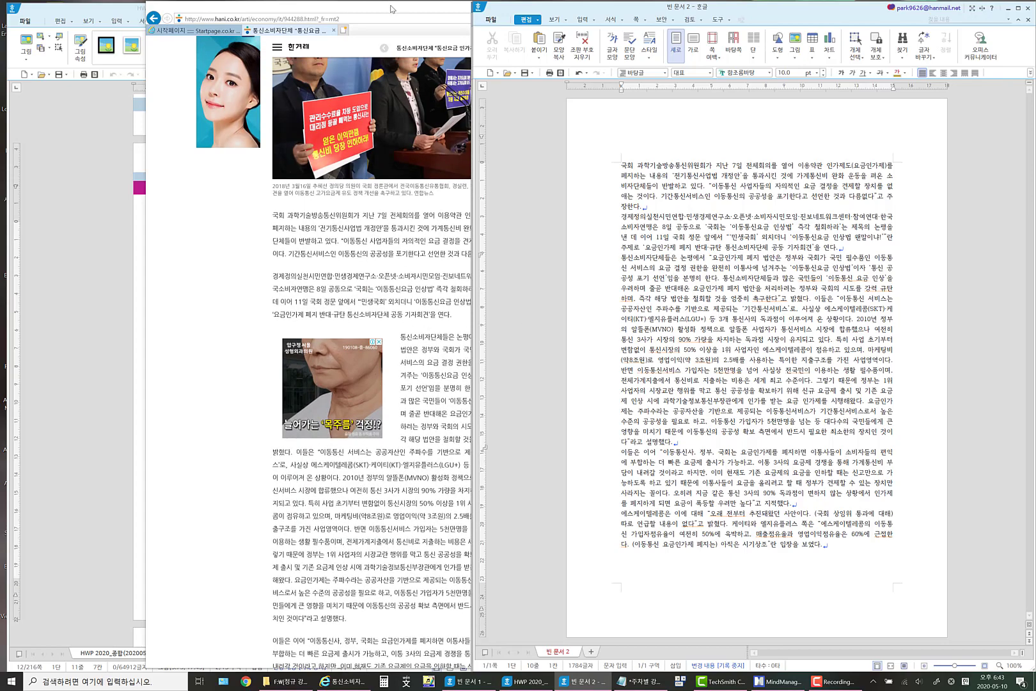
{"action": "left_click", "coordinate": [425, 12]}
{"action": "left_click", "coordinate": [783, 8]}
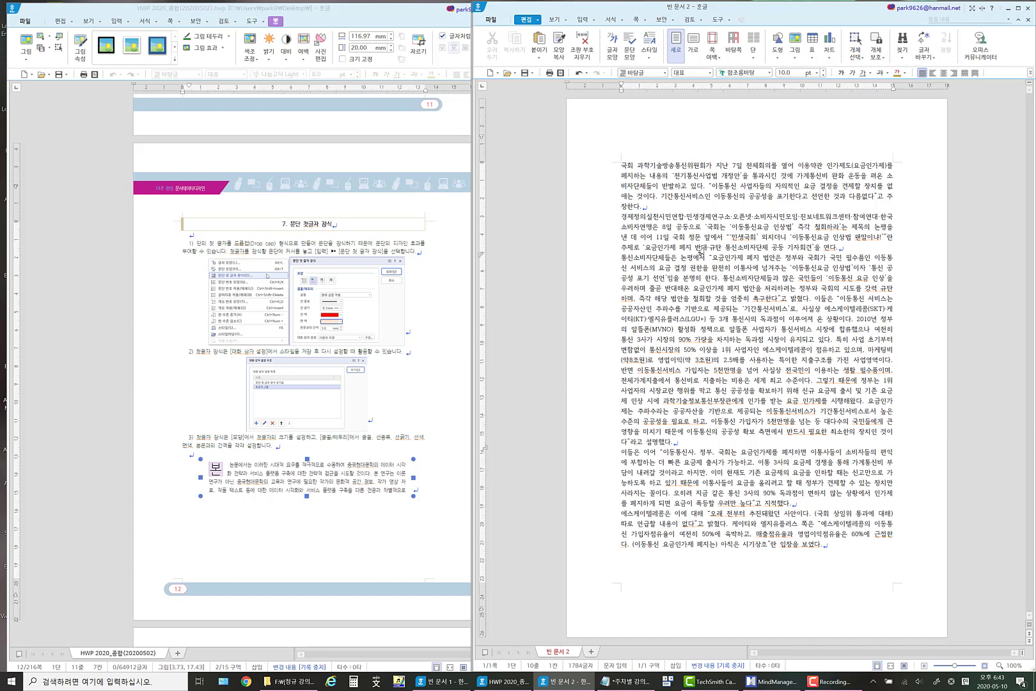
Set the font of the whole pasted text to 나눔바른고딕 UltraLight.
{"action": "key", "text": "Hangul"}
{"action": "left_click", "coordinate": [659, 226]}
{"action": "key", "text": "ctrl+a"}
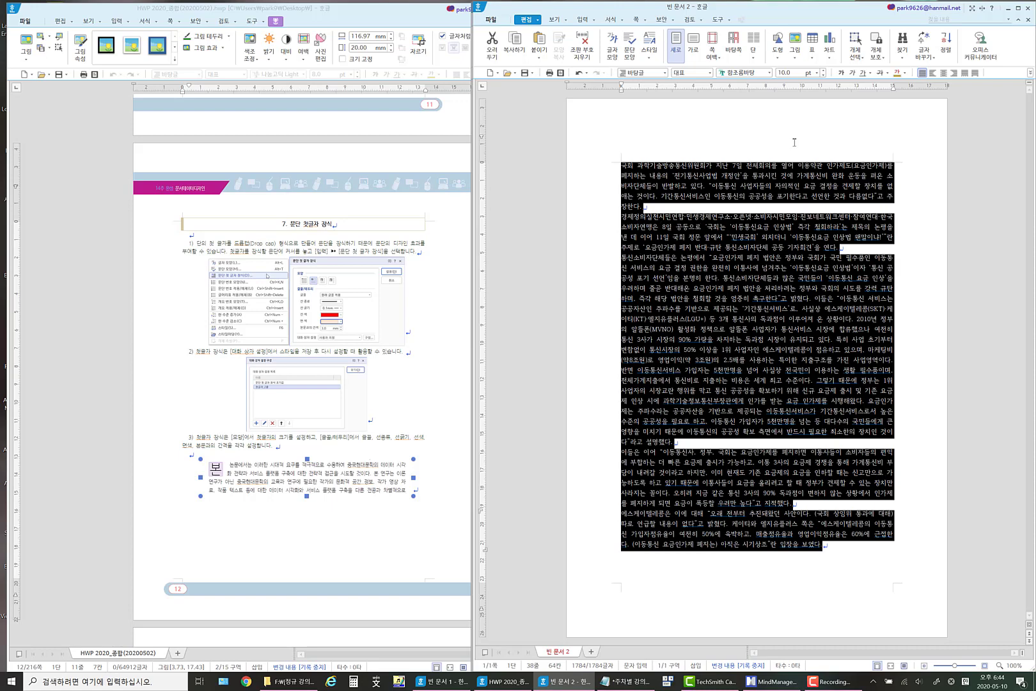
{"action": "left_click", "coordinate": [769, 72]}
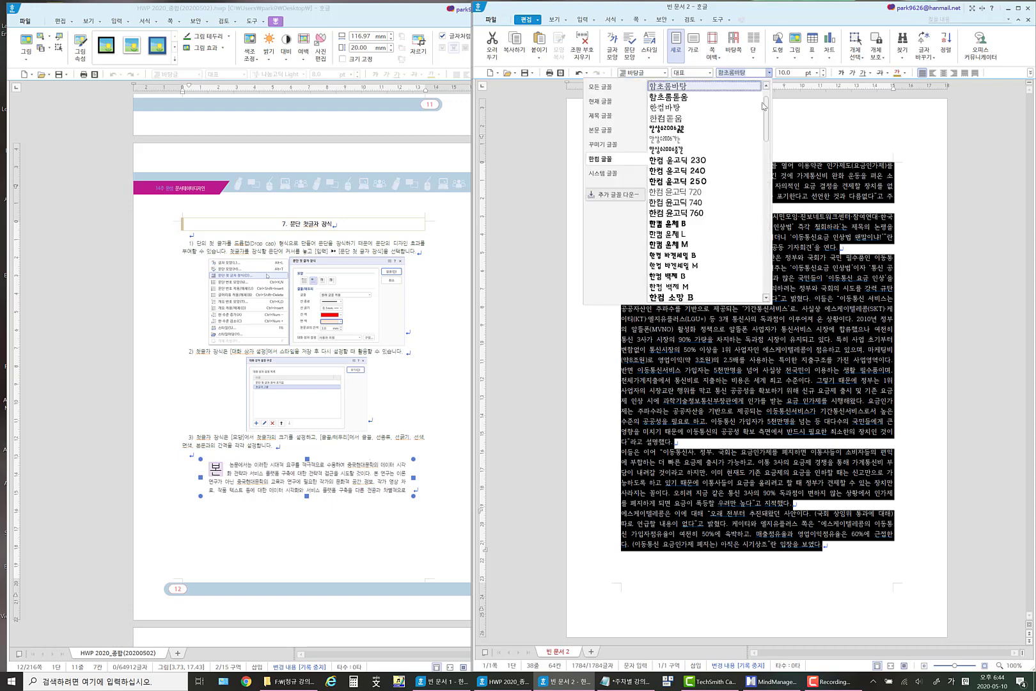
{"action": "scroll", "coordinate": [767, 96], "scroll_direction": "up", "scroll_amount": 1}
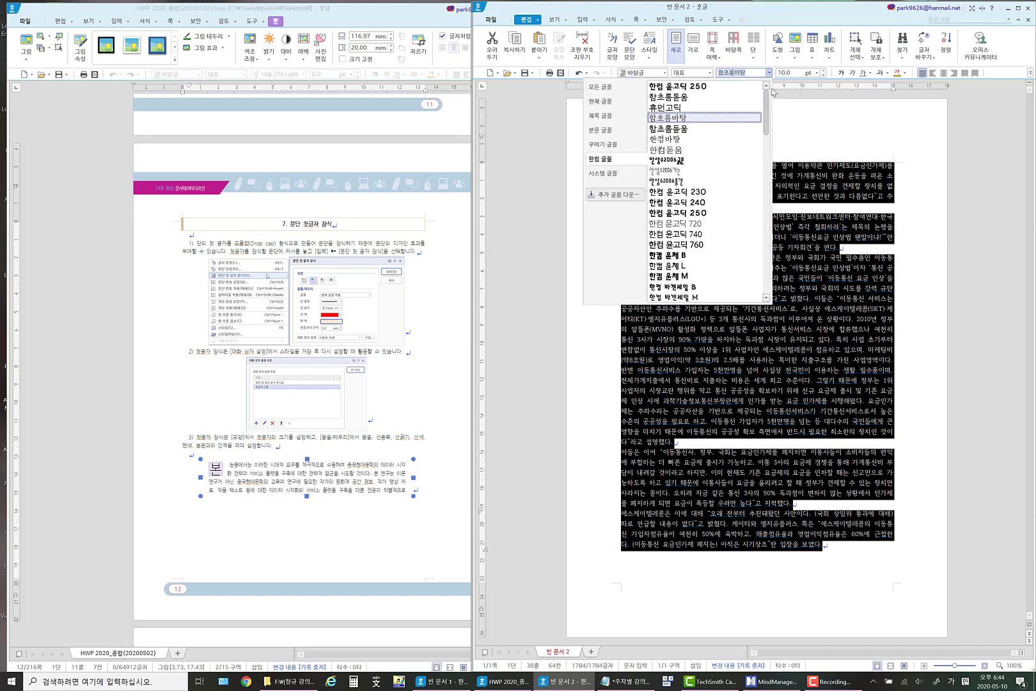
{"action": "left_click", "coordinate": [640, 93]}
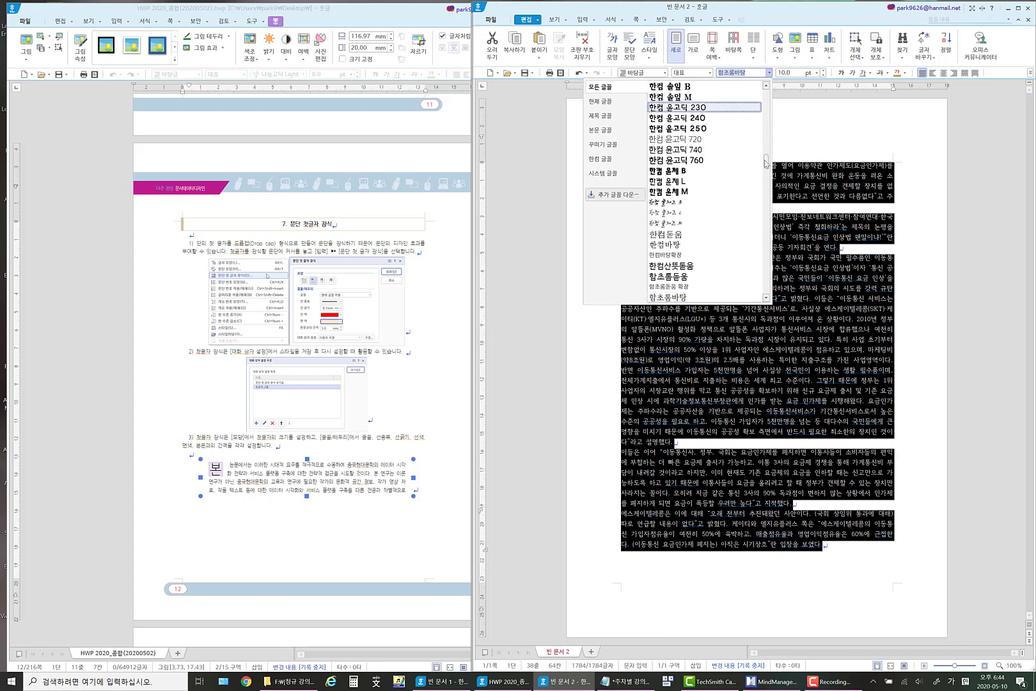
{"action": "left_click_drag", "start_coordinate": [766, 161], "coordinate": [767, 87]}
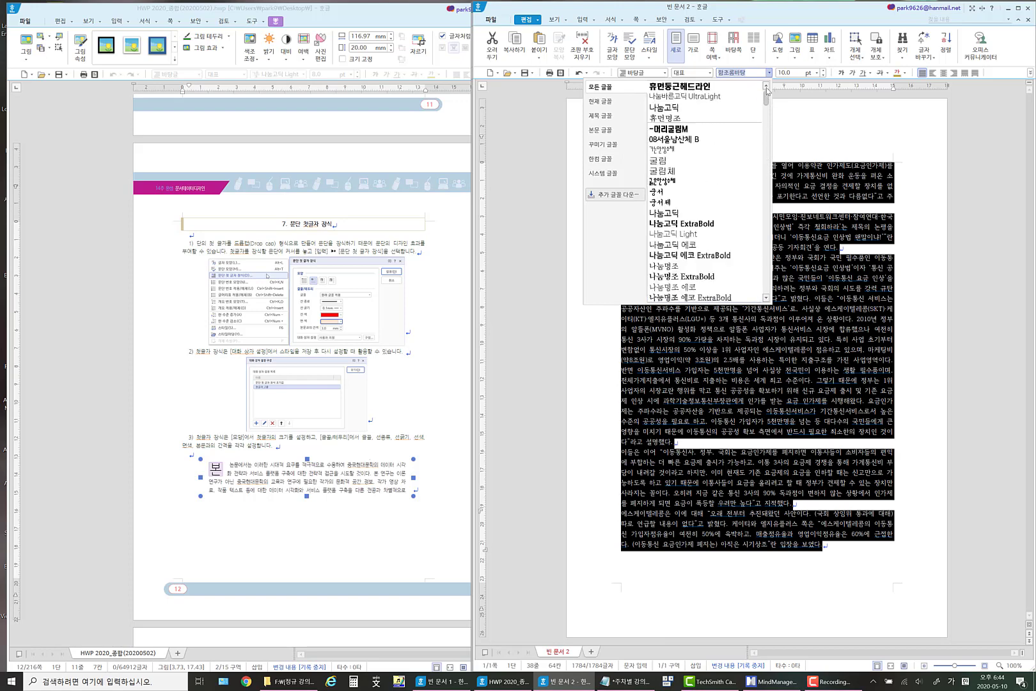
{"action": "left_click", "coordinate": [705, 97]}
{"action": "key", "text": "Escape"}
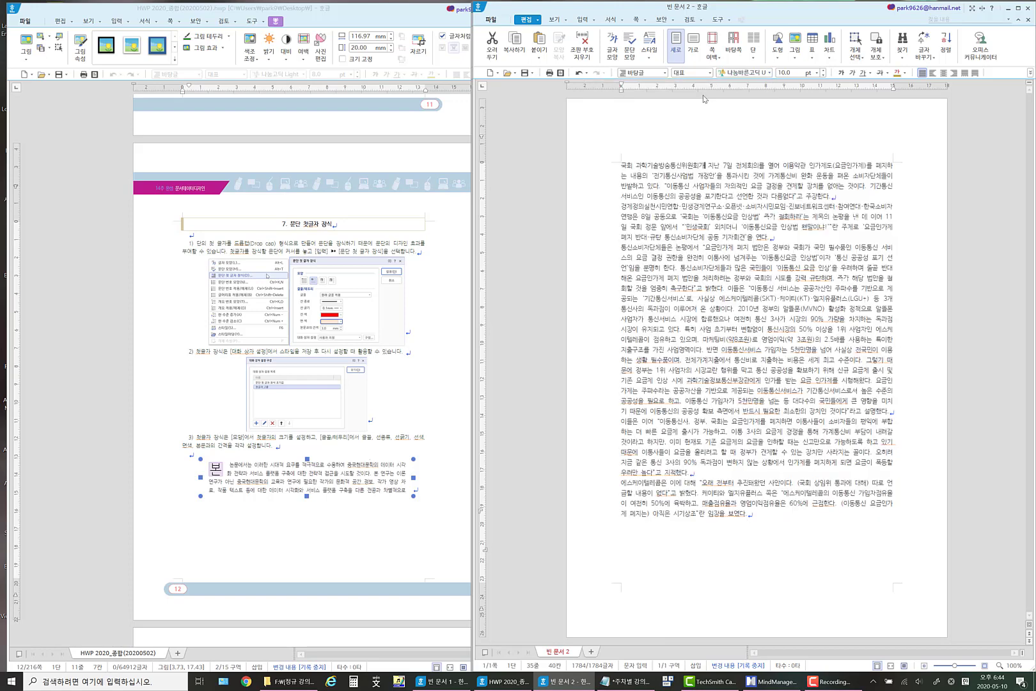
Give all paragraphs a first-line indent (들여쓰기) of 10 pt.
{"action": "key", "text": "ctrl+a"}
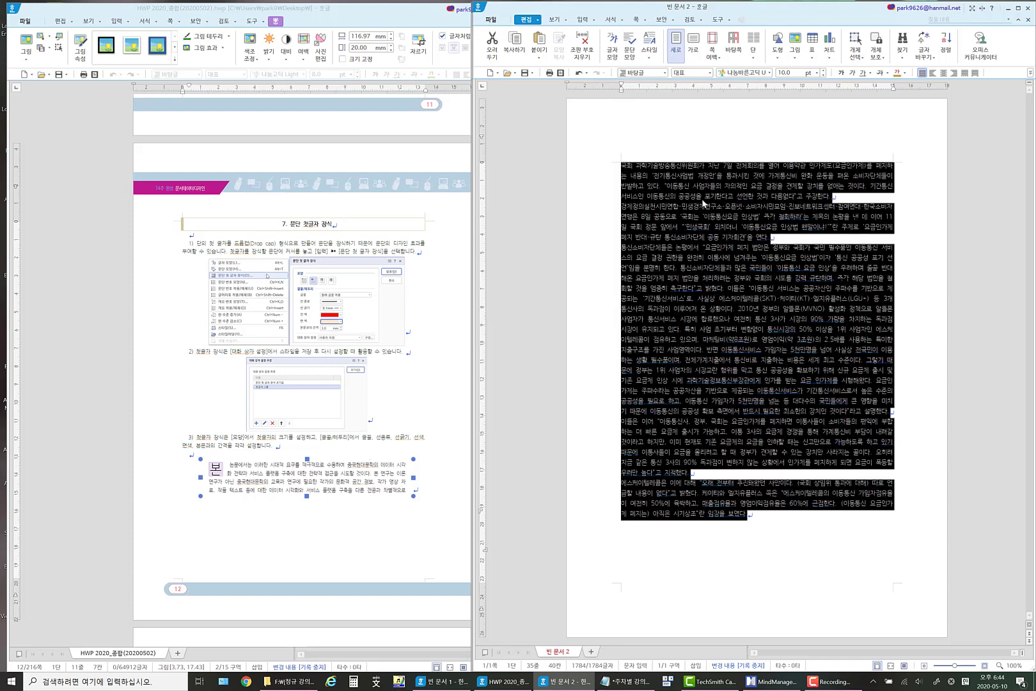
{"action": "right_click", "coordinate": [703, 203]}
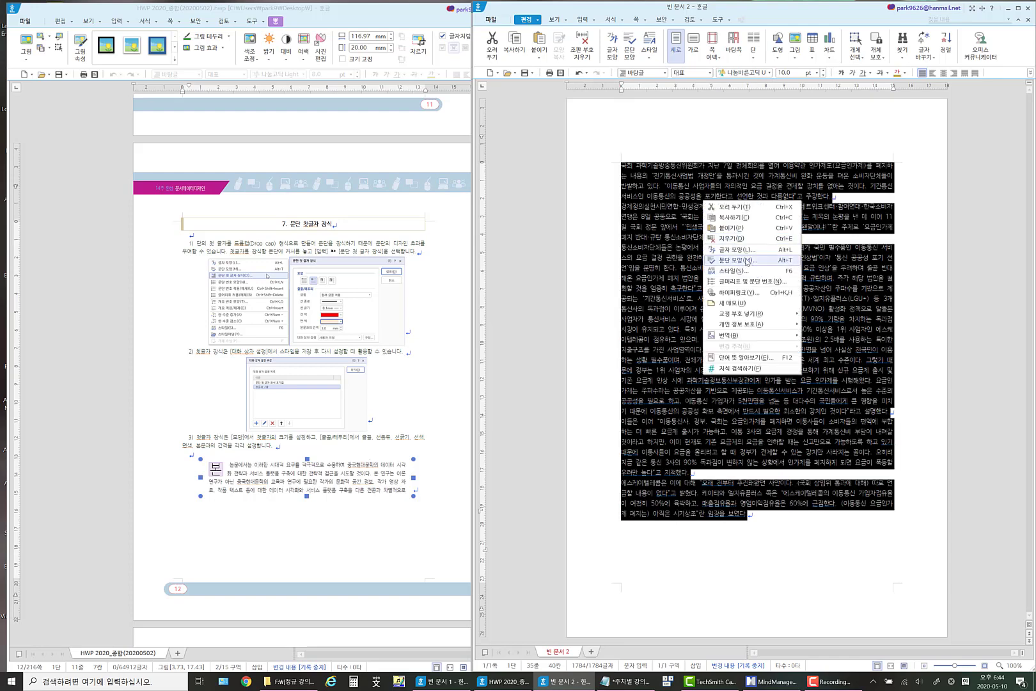
{"action": "left_click", "coordinate": [740, 258]}
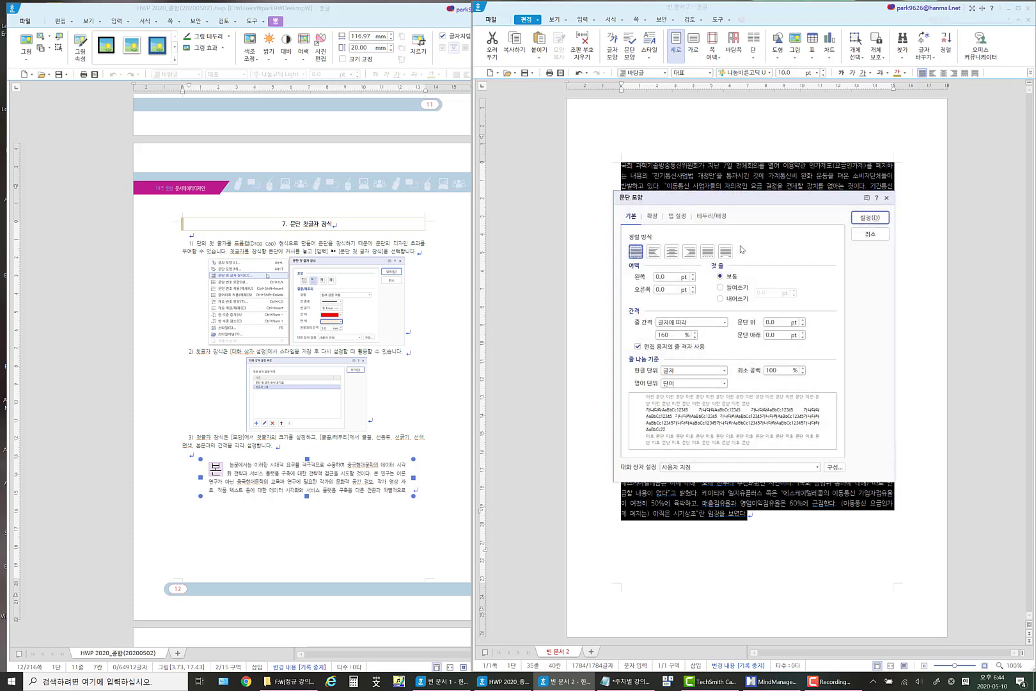
{"action": "left_click", "coordinate": [734, 288]}
{"action": "left_click", "coordinate": [884, 222]}
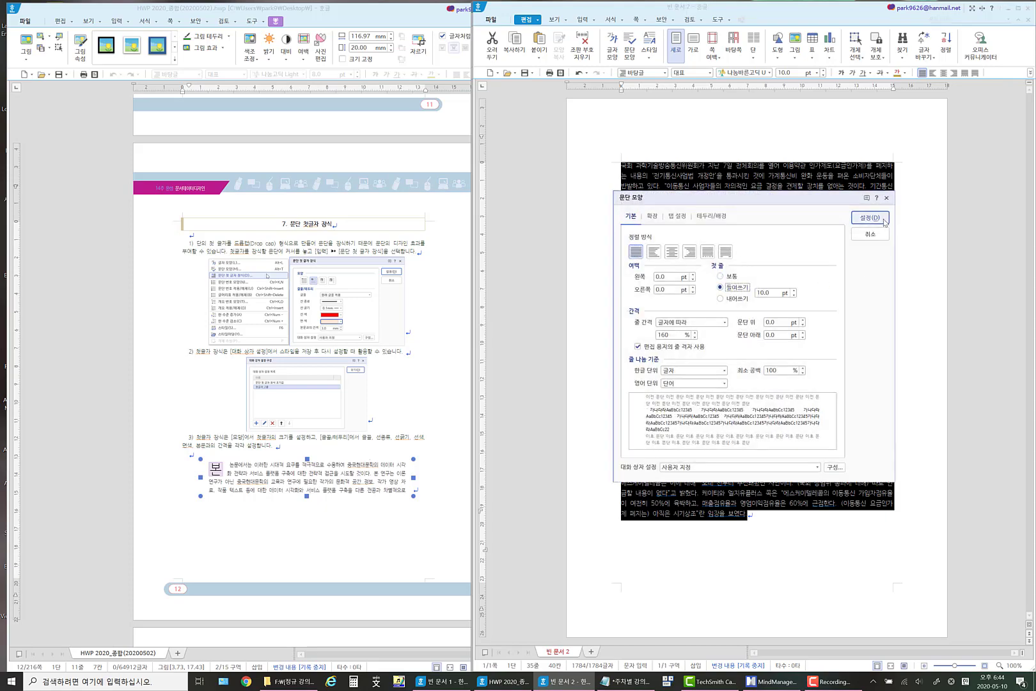
{"action": "left_click", "coordinate": [725, 255]}
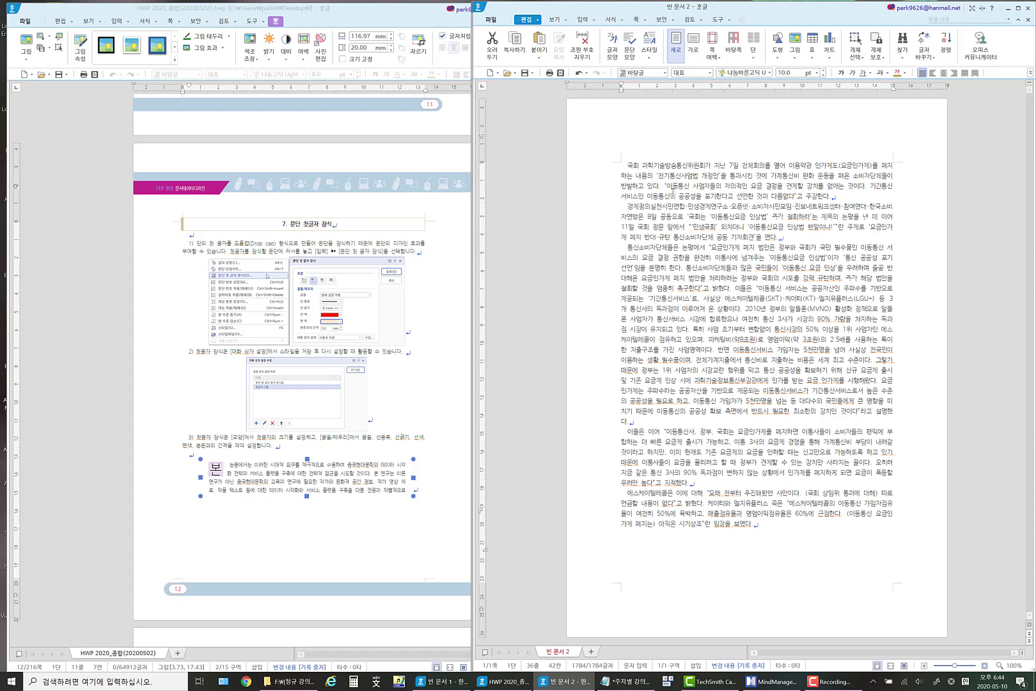
Look for the 문단 첫 글자 장식 settings for the first paragraph and close them without applying anything.
{"action": "left_click", "coordinate": [644, 132]}
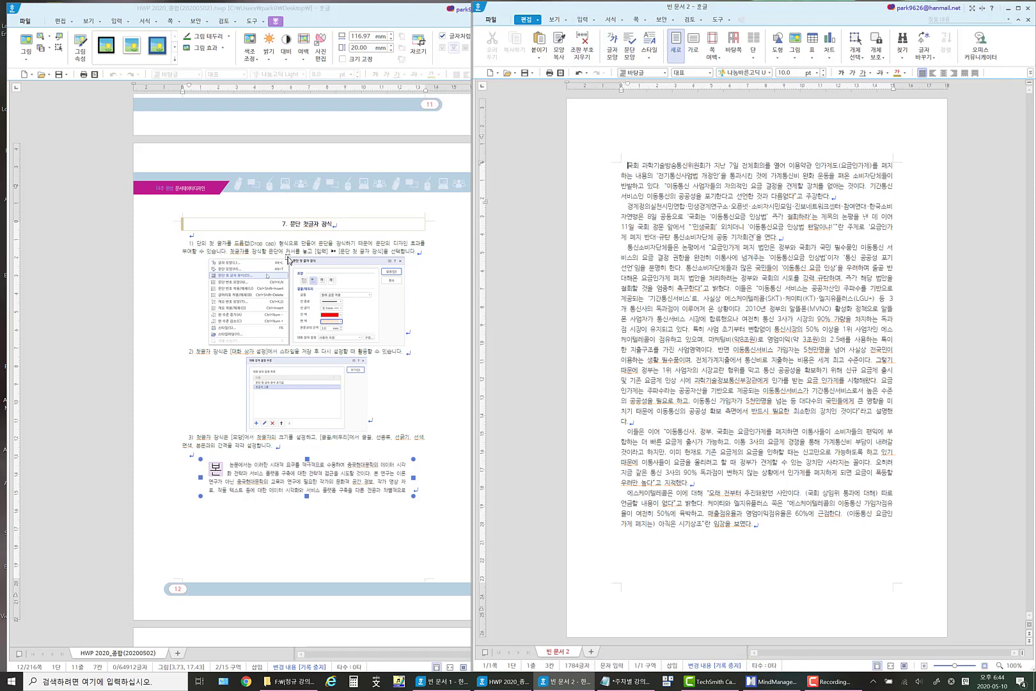
{"action": "left_click", "coordinate": [593, 20]}
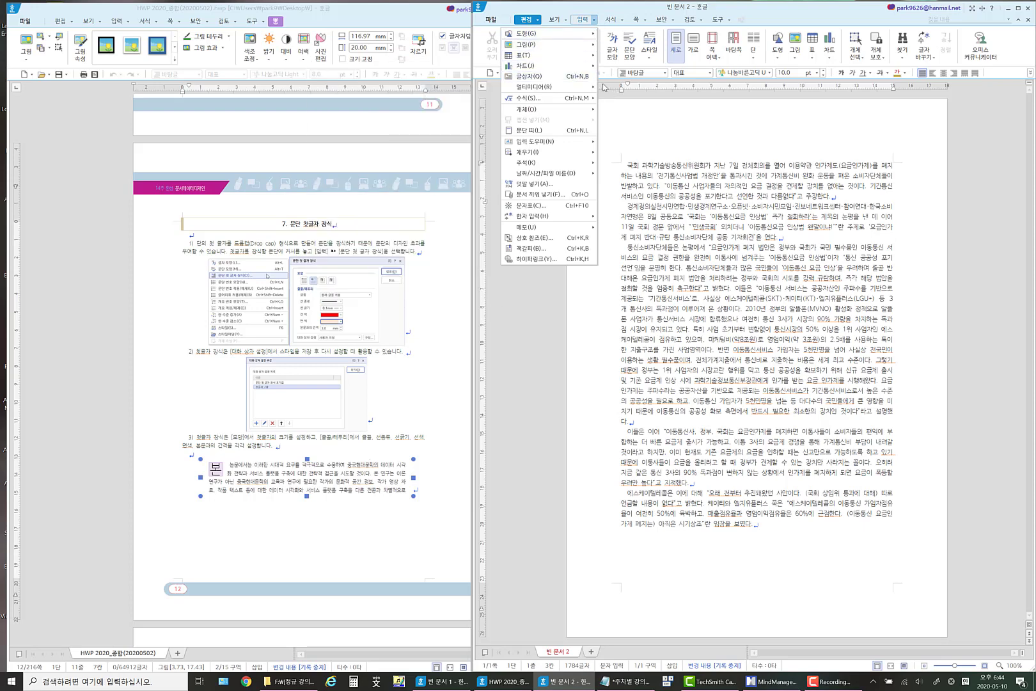
{"action": "left_click", "coordinate": [629, 167]}
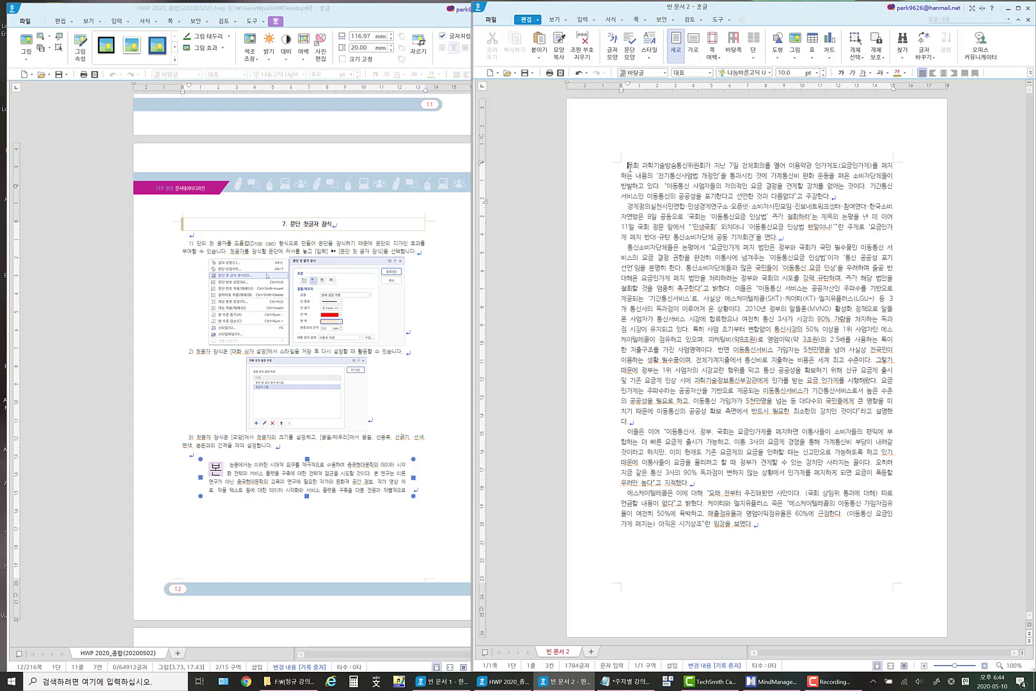
{"action": "left_click", "coordinate": [594, 19]}
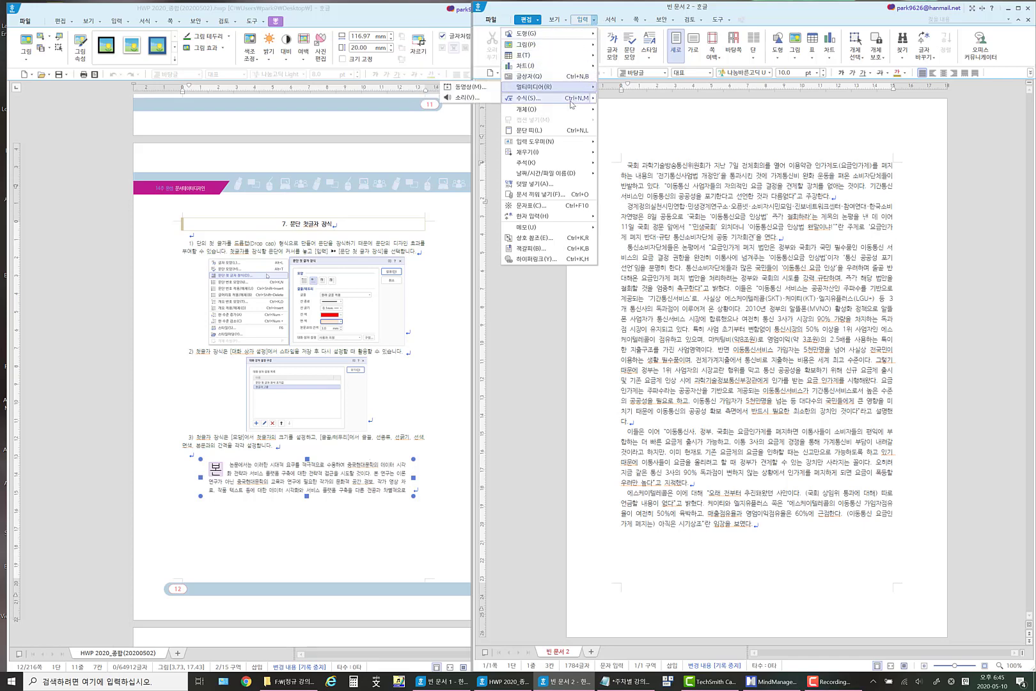
{"action": "mouse_move", "coordinate": [571, 109]}
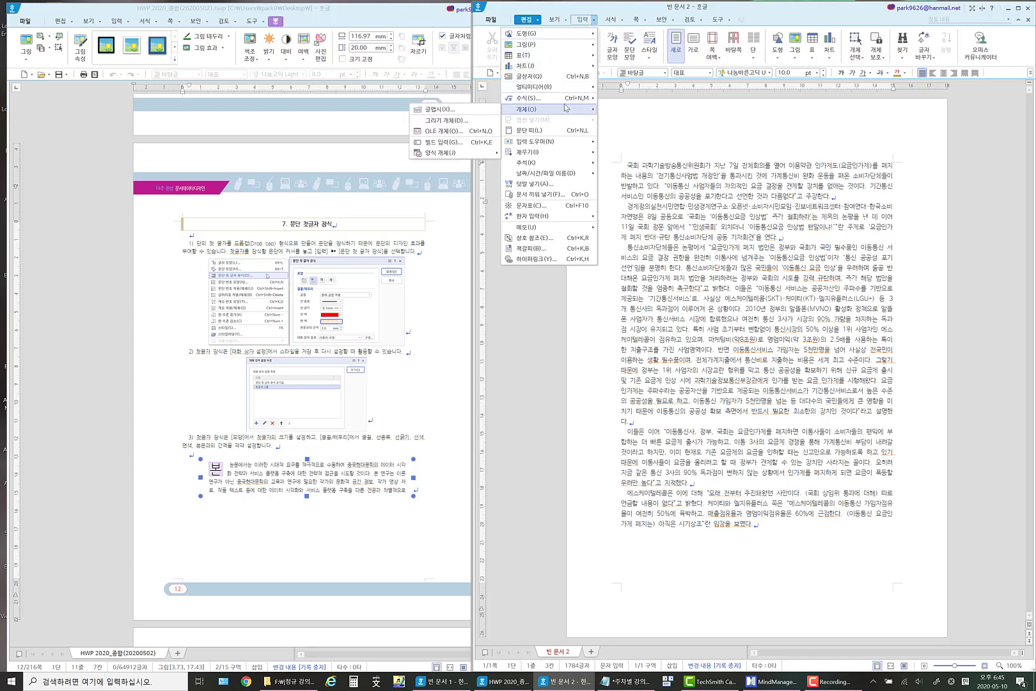
{"action": "mouse_move", "coordinate": [563, 35]}
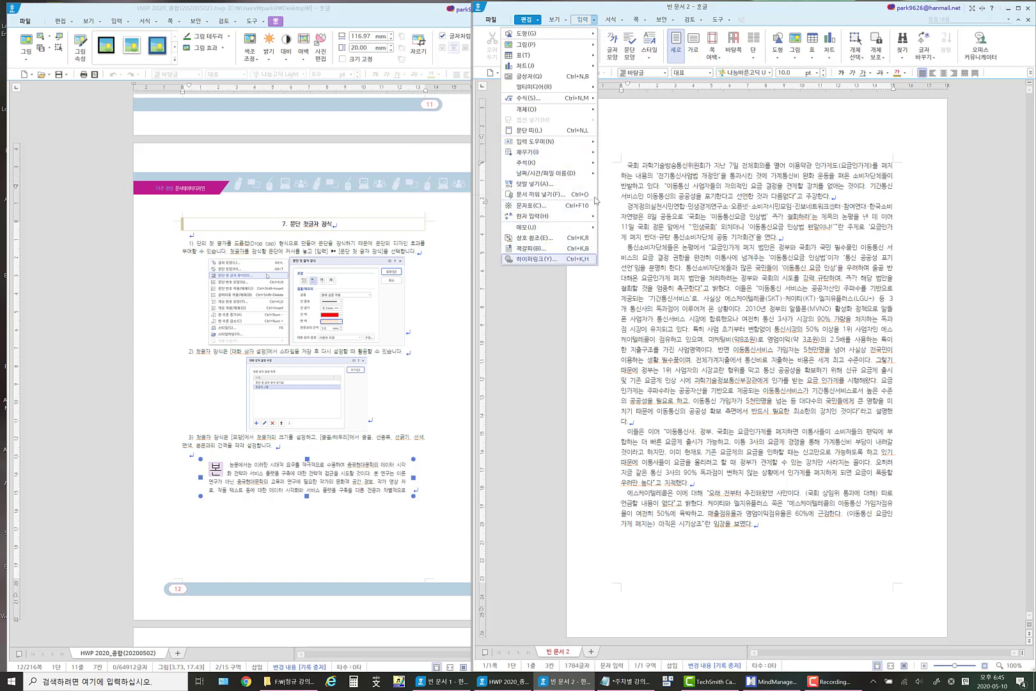
{"action": "left_click", "coordinate": [553, 20]}
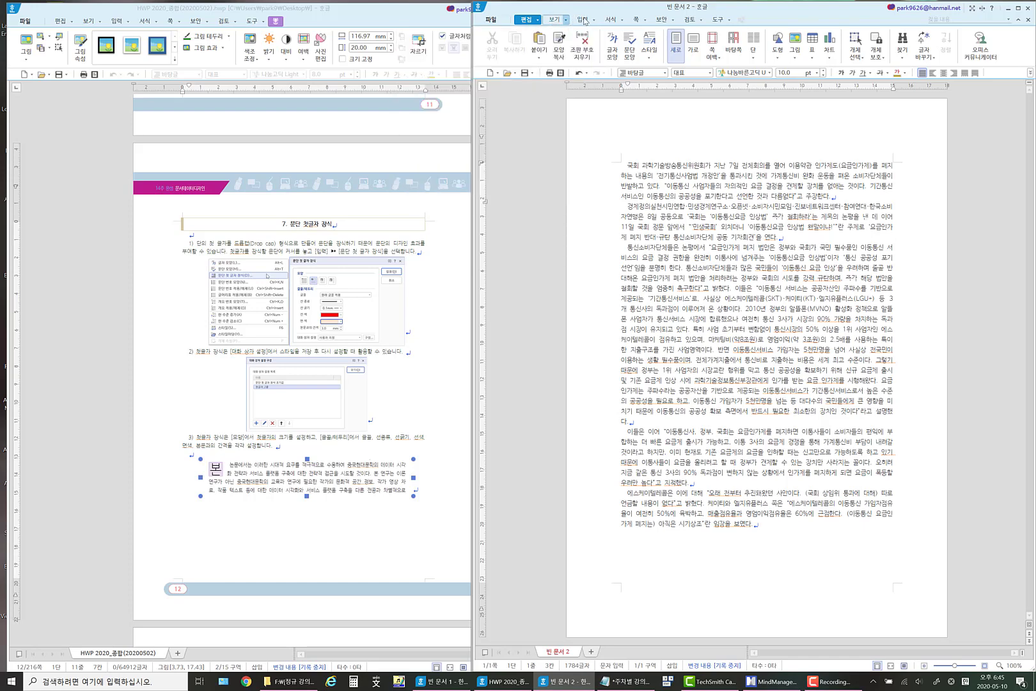
{"action": "left_click", "coordinate": [612, 20]}
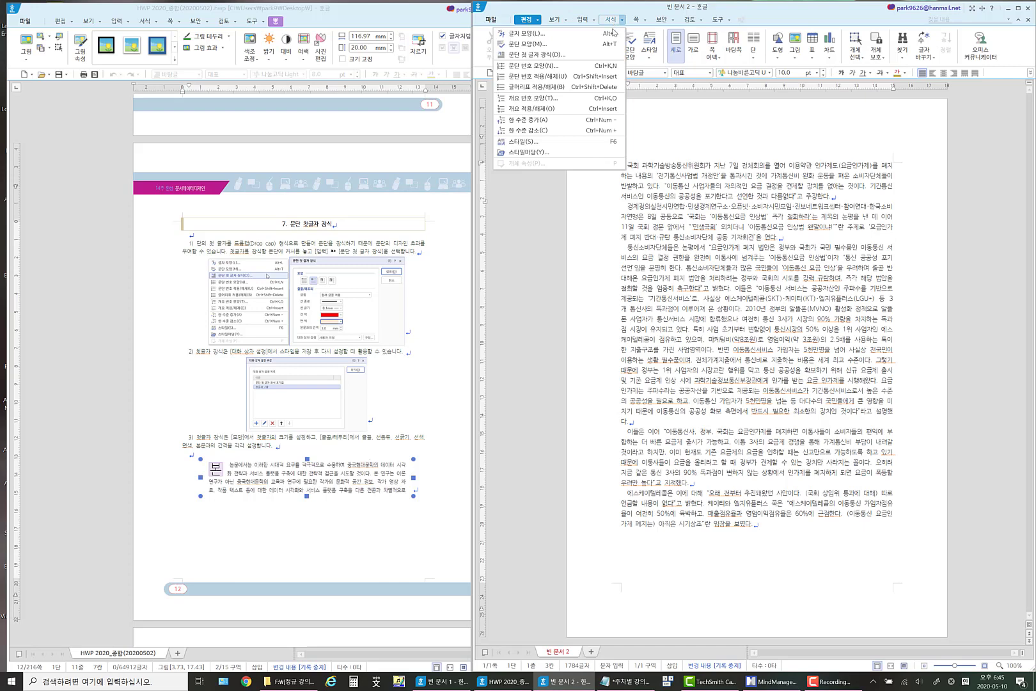
{"action": "left_click", "coordinate": [610, 56]}
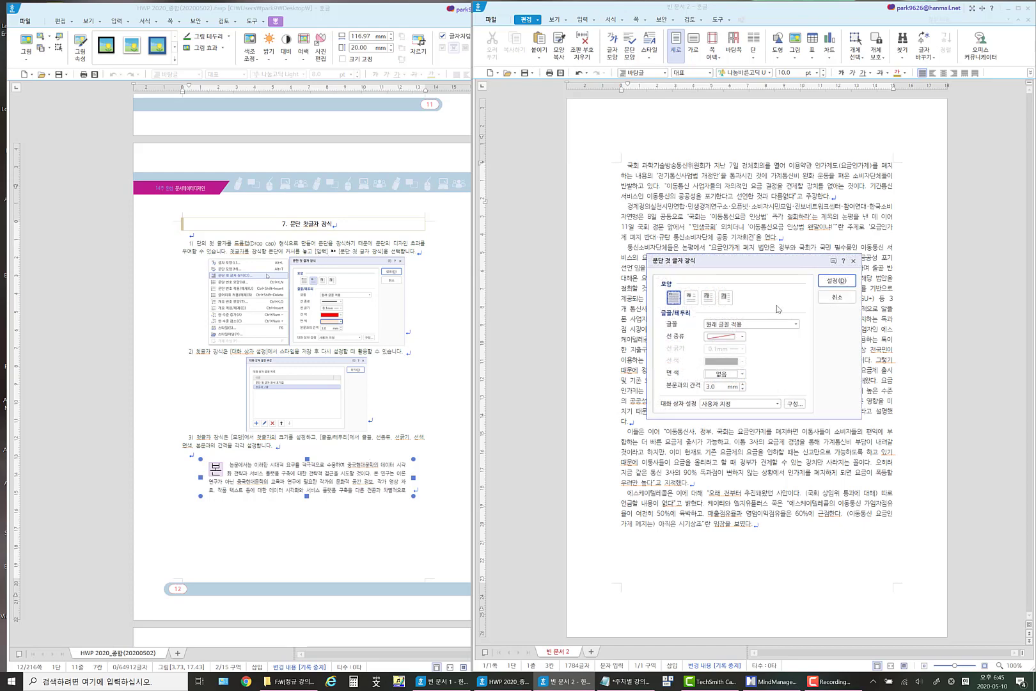
{"action": "left_click", "coordinate": [837, 297]}
In item 1 of the handout's 문단 첫글자 장식 section, replace the bracketed menu name 입력 with 서식.
{"action": "left_click", "coordinate": [324, 253]}
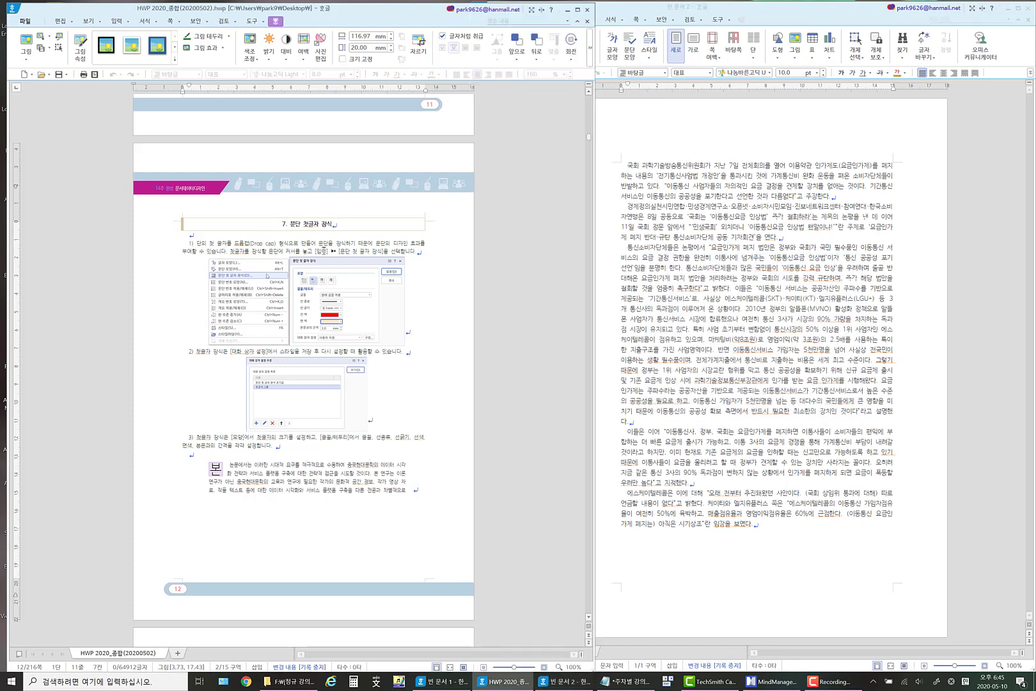
{"action": "type", "text": "서식"}
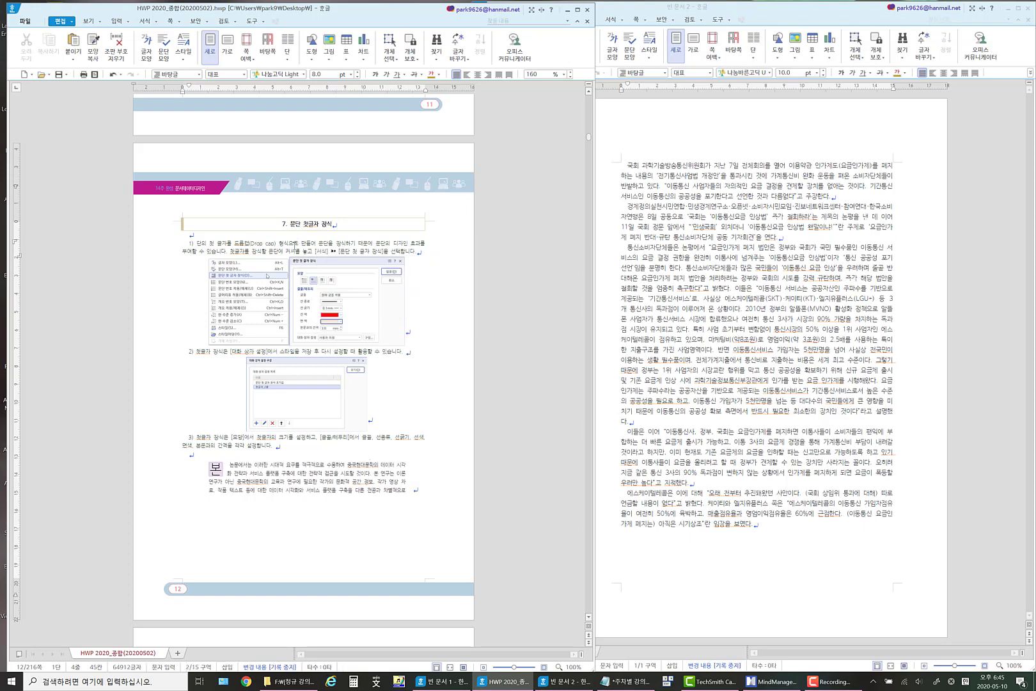
Try decorating the first paragraph's first letter with shape 없음, a solid red border line and a light orange fill color.
{"action": "left_click", "coordinate": [626, 21]}
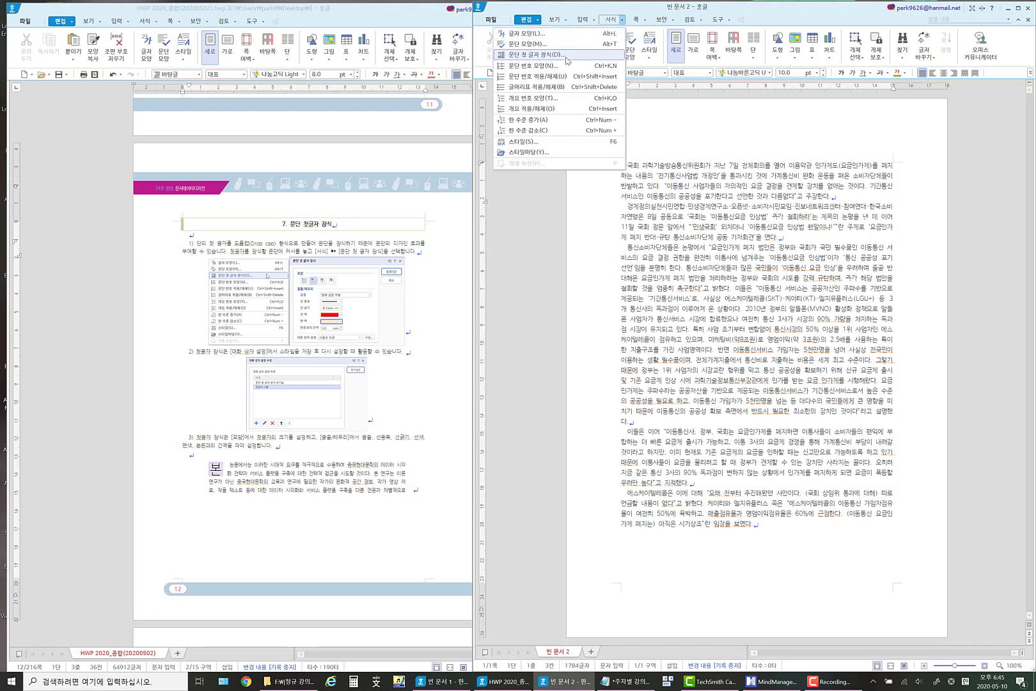
{"action": "left_click", "coordinate": [635, 161]}
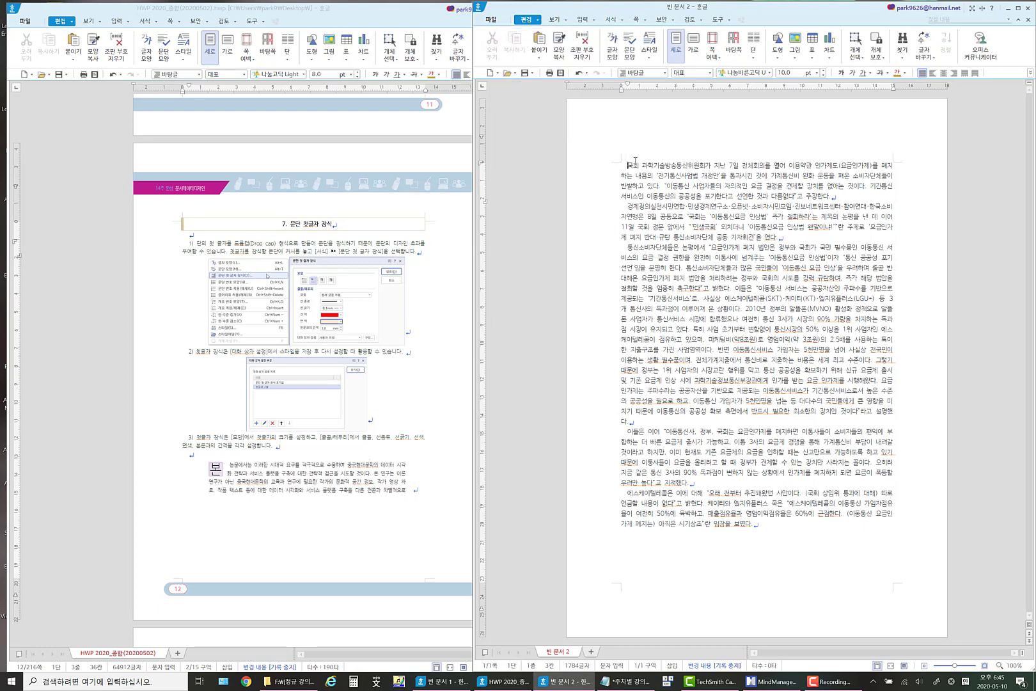
{"action": "left_click", "coordinate": [622, 22]}
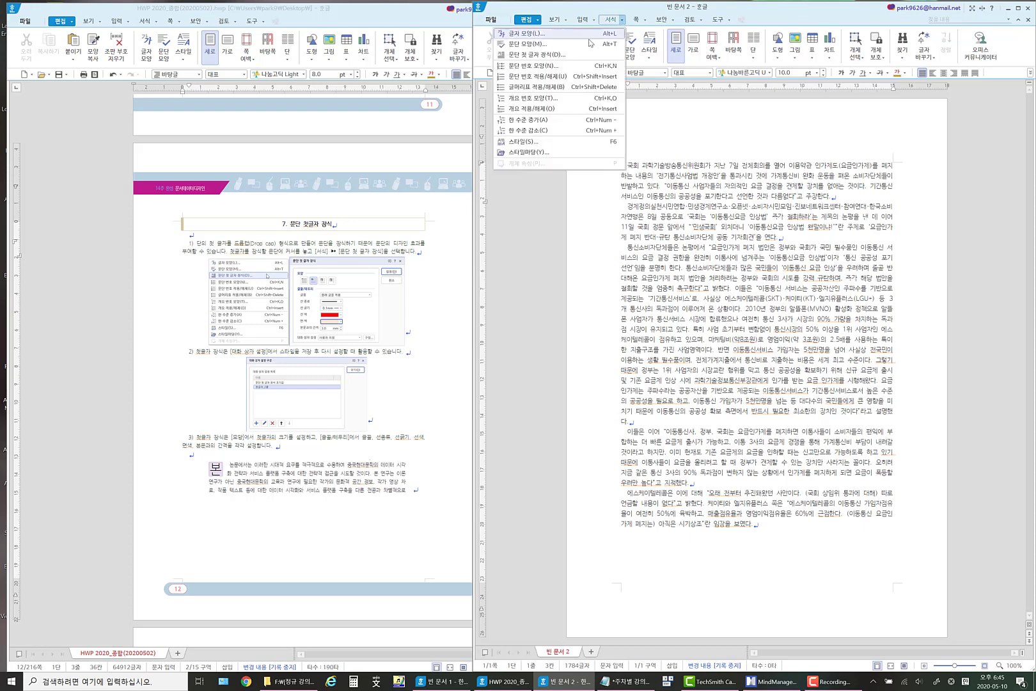
{"action": "left_click", "coordinate": [571, 55]}
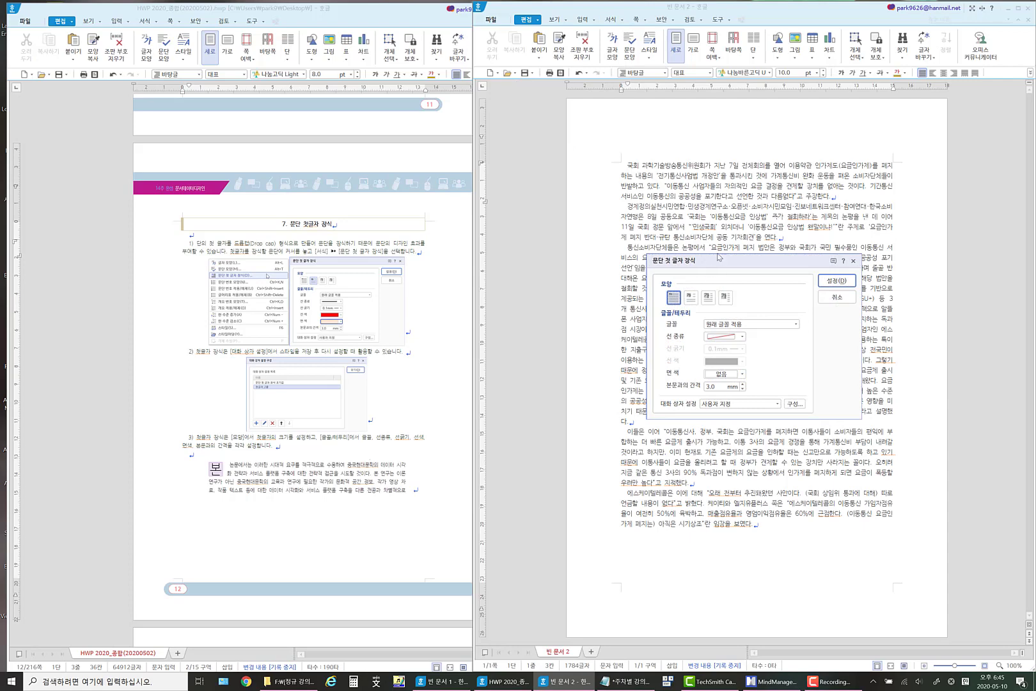
{"action": "left_click_drag", "start_coordinate": [718, 259], "coordinate": [446, 134]}
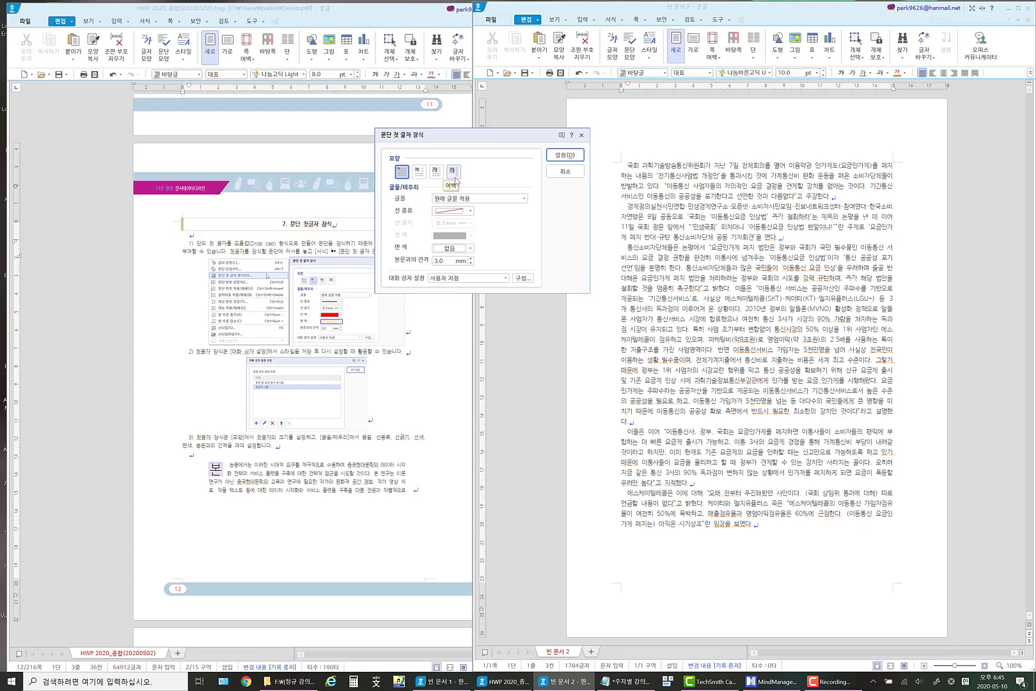
{"action": "left_click", "coordinate": [401, 173]}
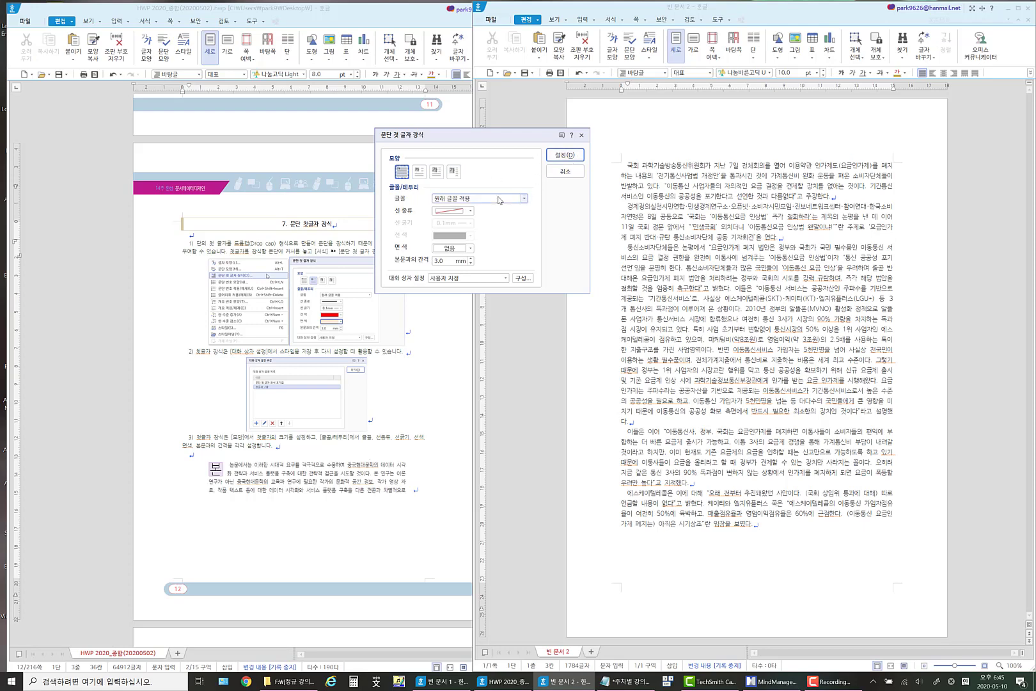
{"action": "left_click", "coordinate": [467, 214]}
{"action": "left_click", "coordinate": [461, 231]}
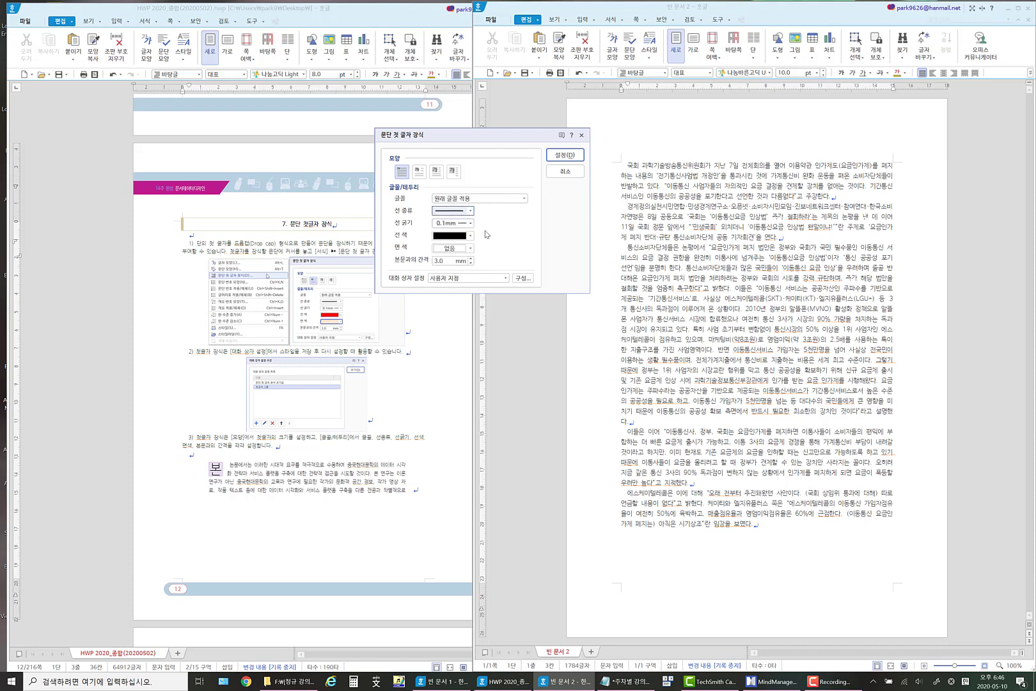
{"action": "left_click", "coordinate": [471, 236]}
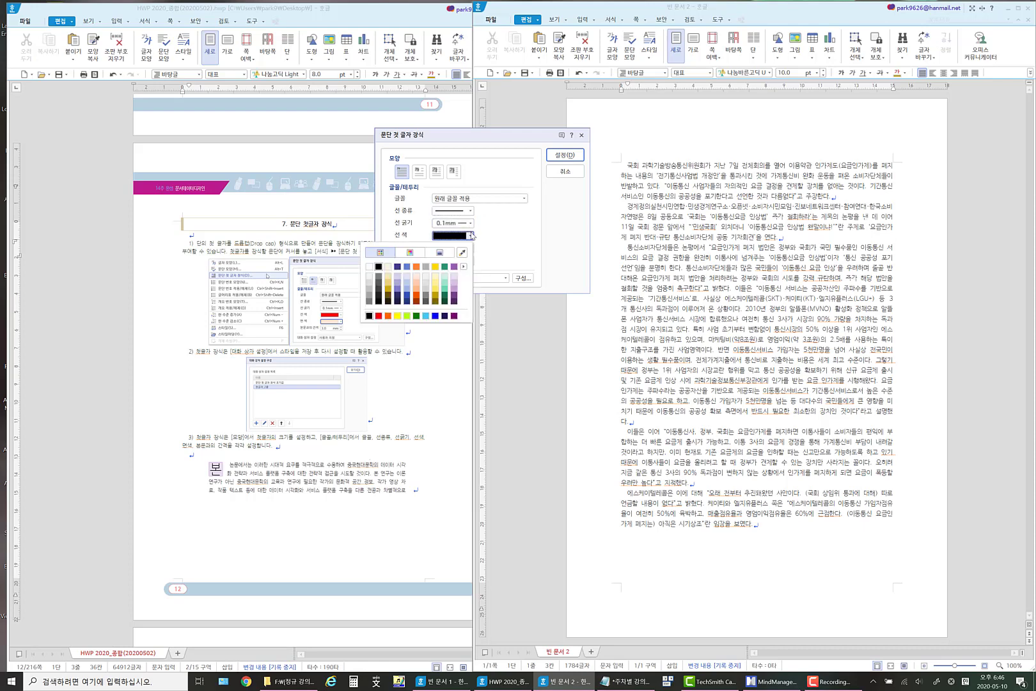
{"action": "left_click", "coordinate": [378, 315]}
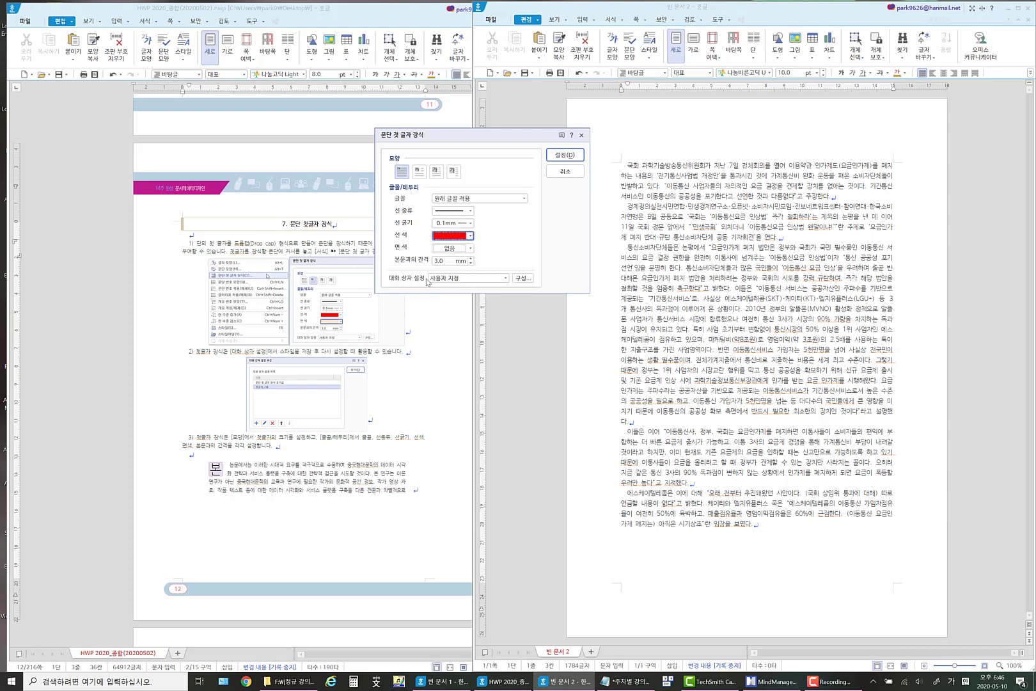
{"action": "left_click", "coordinate": [471, 249]}
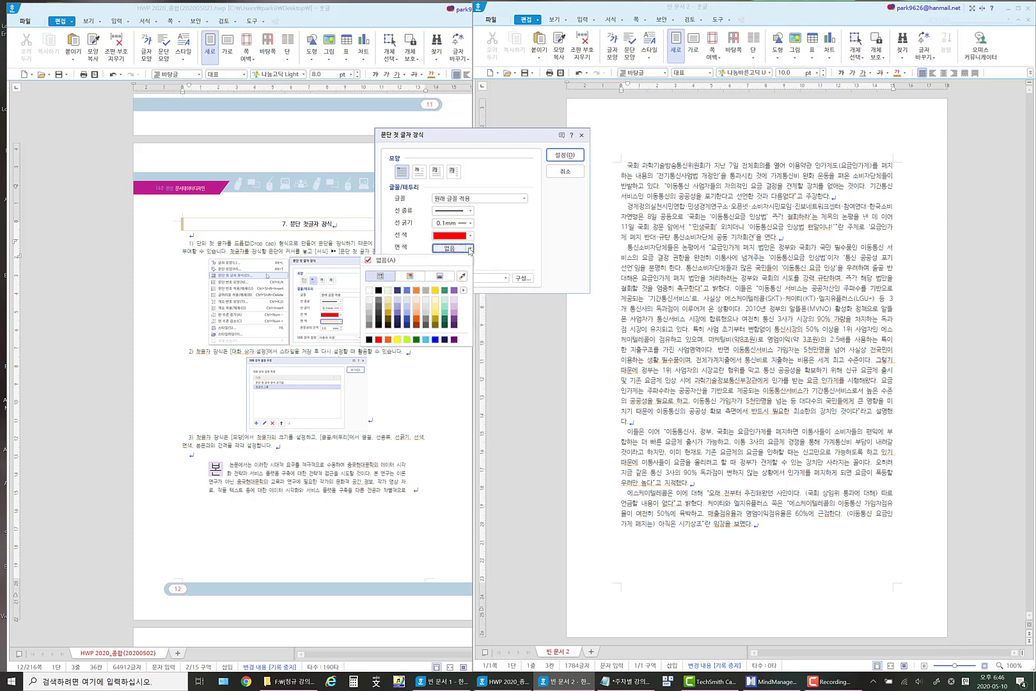
{"action": "left_click", "coordinate": [416, 307]}
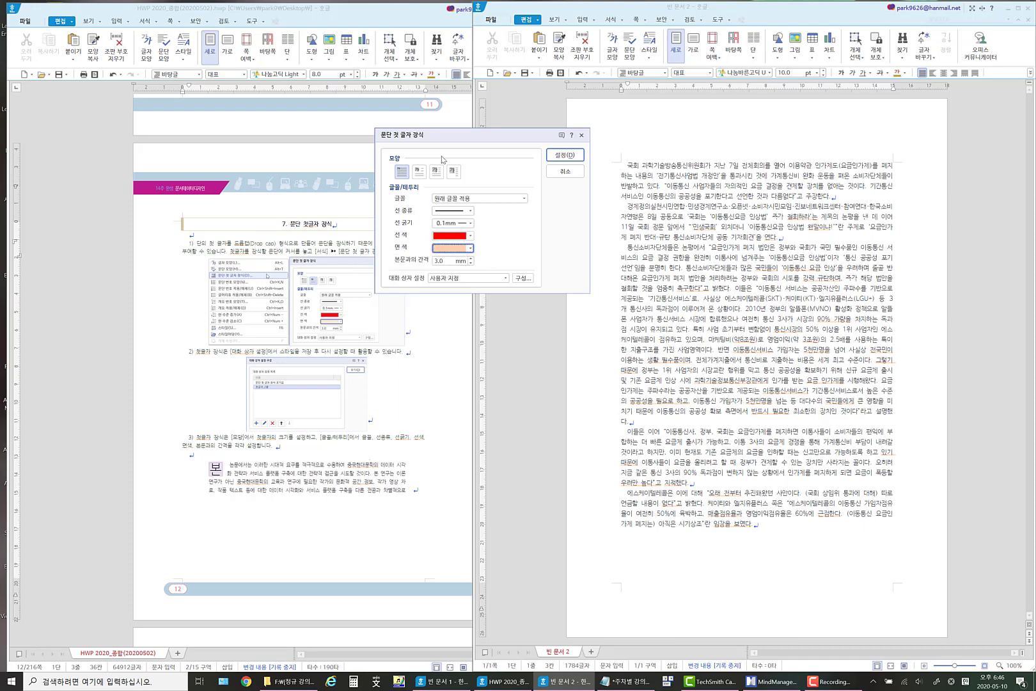
{"action": "left_click", "coordinate": [565, 155]}
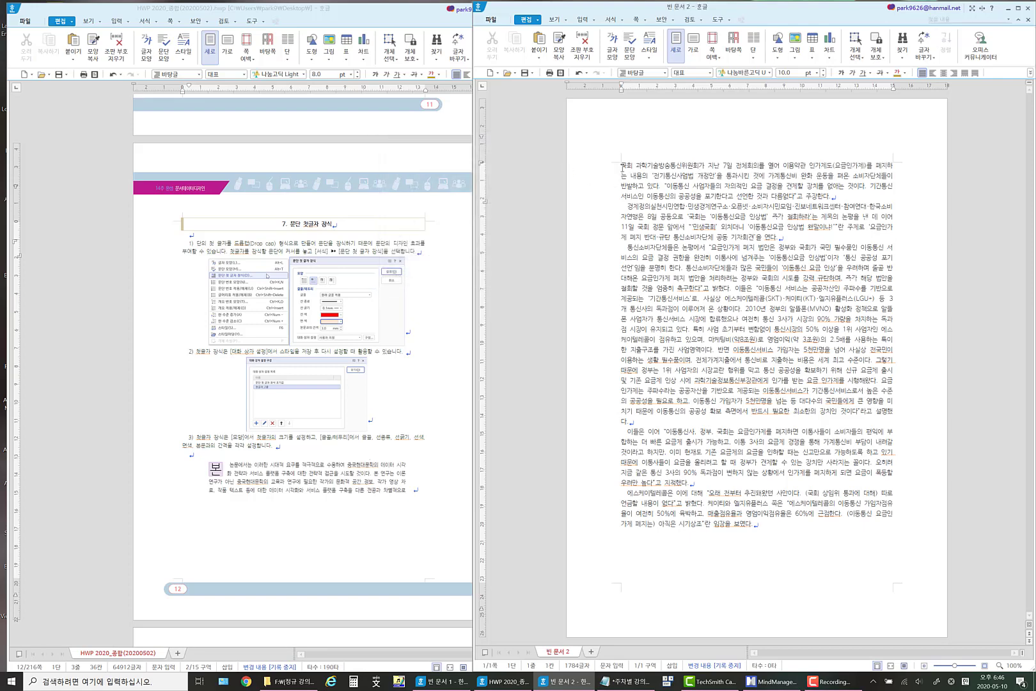
Undo the first-letter decoration applied to the first paragraph.
{"action": "left_click_drag", "start_coordinate": [621, 167], "coordinate": [839, 197]}
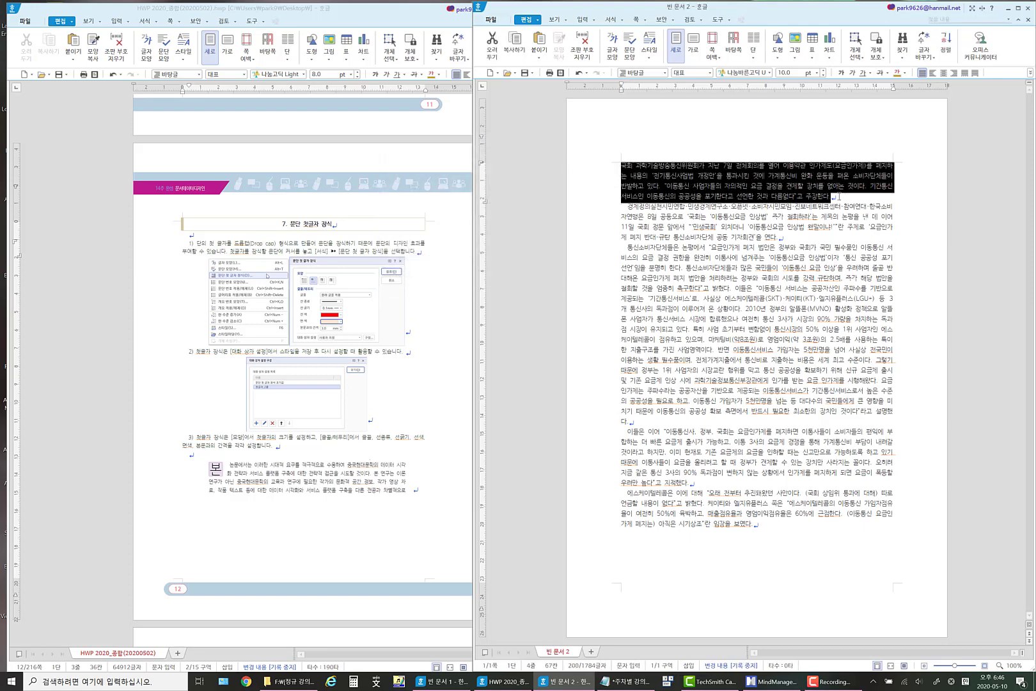
{"action": "left_click", "coordinate": [578, 73]}
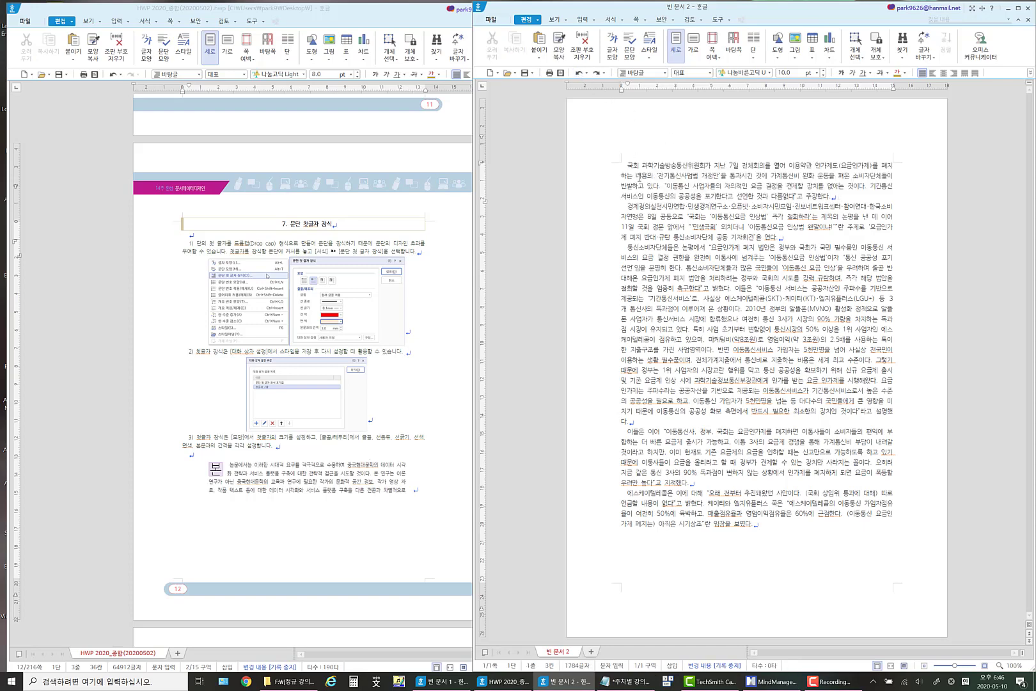
Apply a two-line drop cap with a solid red border to the first letter of the first paragraph using 문단 첫 글자 장식.
{"action": "left_click", "coordinate": [621, 20]}
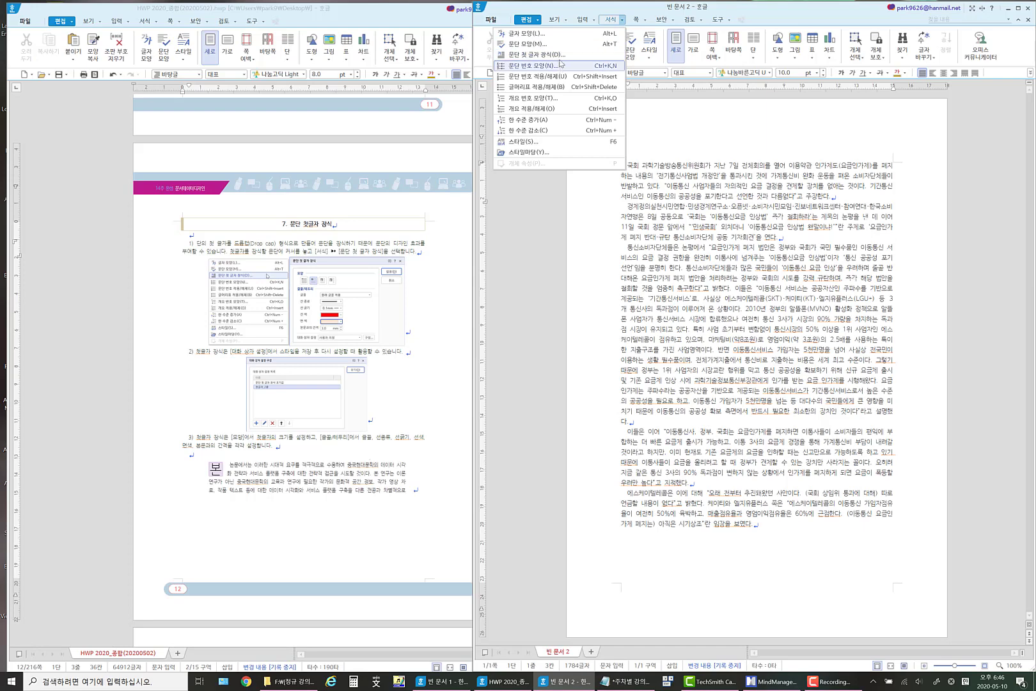
{"action": "left_click", "coordinate": [558, 55]}
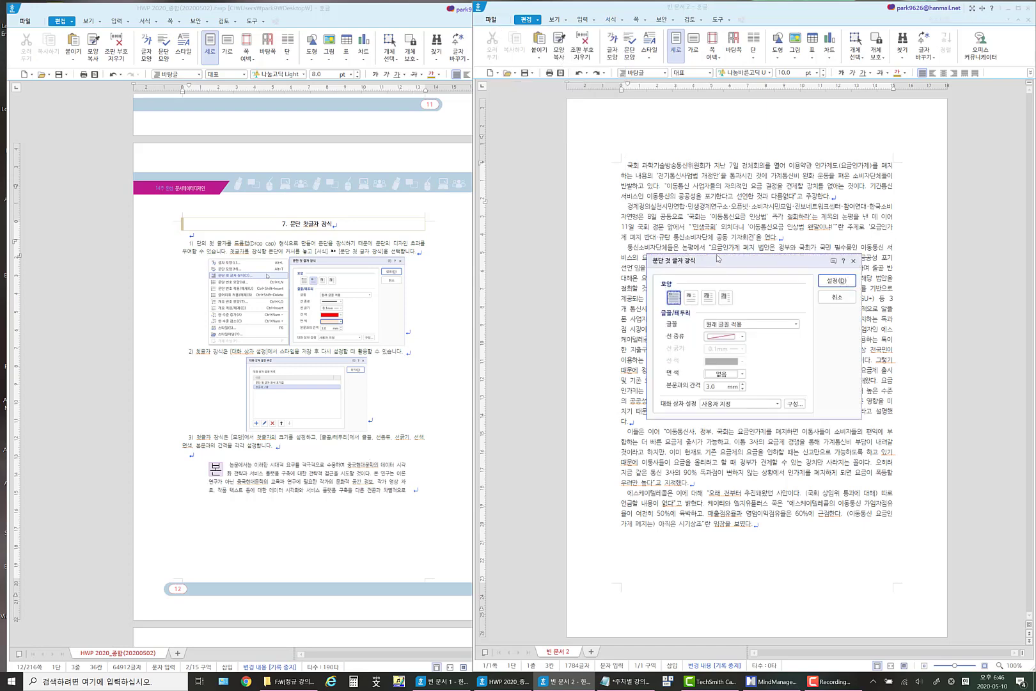
{"action": "left_click_drag", "start_coordinate": [711, 259], "coordinate": [451, 171]}
{"action": "left_click", "coordinate": [430, 209]}
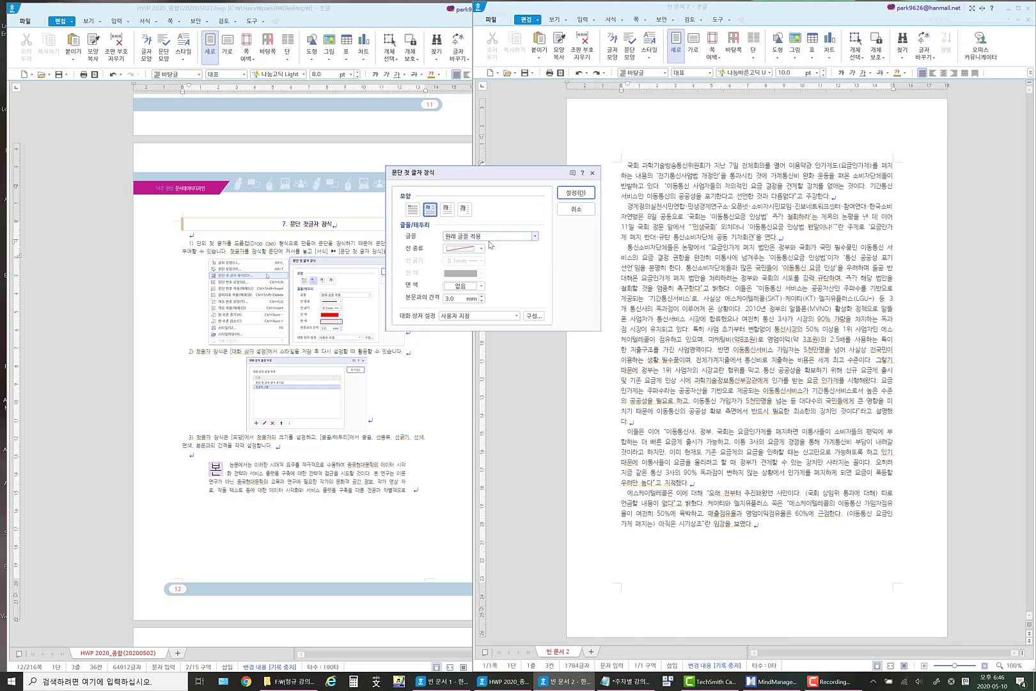
{"action": "left_click", "coordinate": [481, 248]}
{"action": "left_click", "coordinate": [465, 267]}
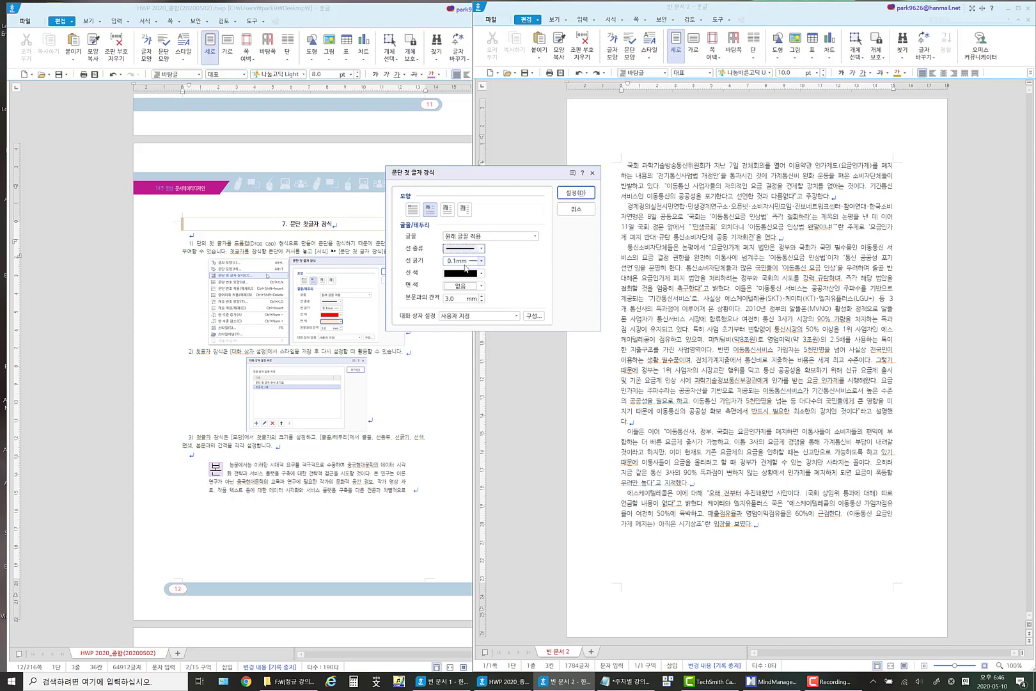
{"action": "left_click", "coordinate": [481, 273]}
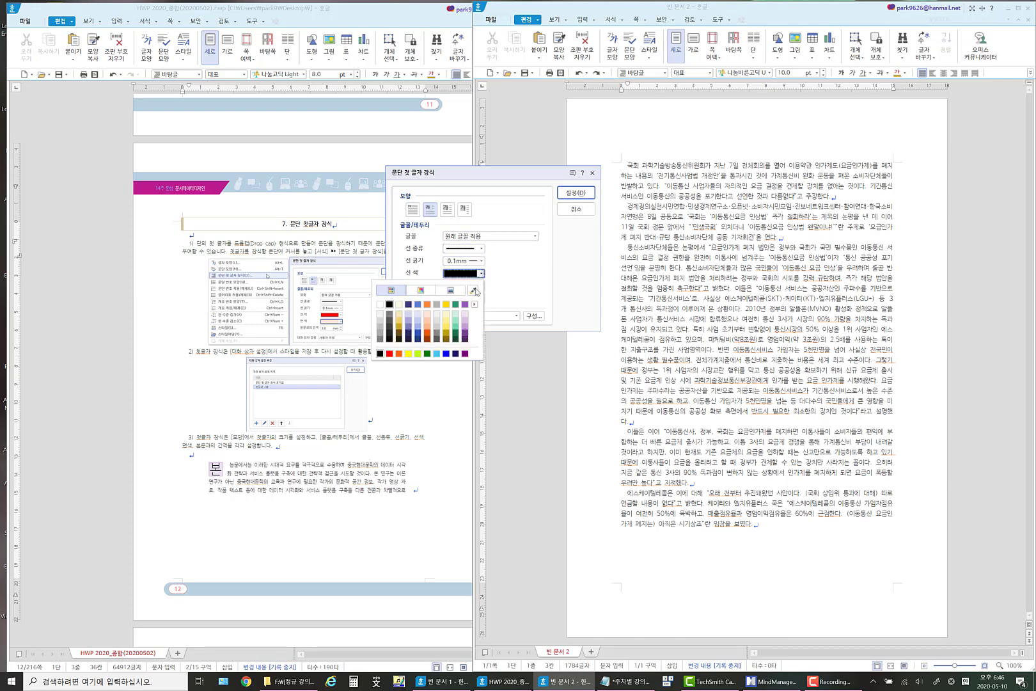
{"action": "left_click", "coordinate": [390, 354]}
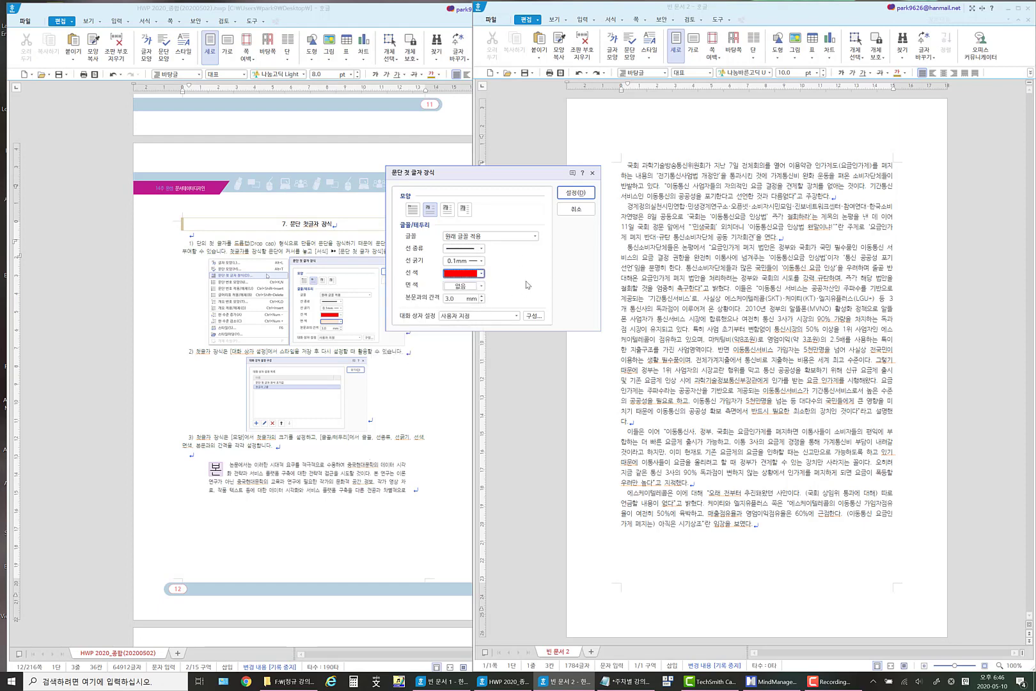
{"action": "left_click", "coordinate": [571, 200]}
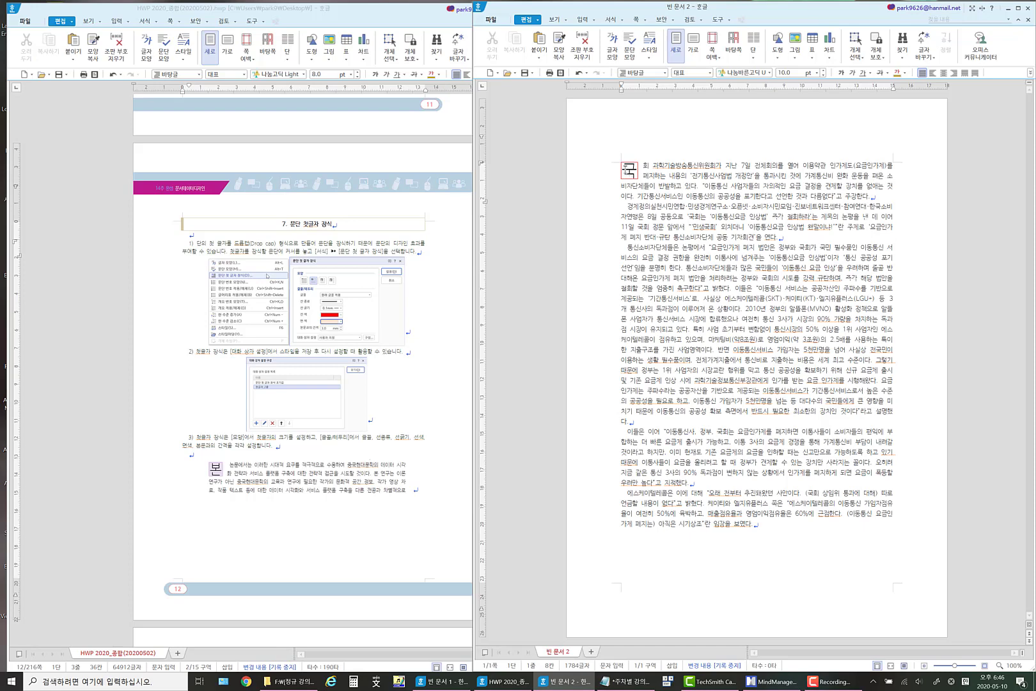
{"action": "left_click_drag", "start_coordinate": [626, 170], "coordinate": [658, 170]}
{"action": "left_click", "coordinate": [660, 176]}
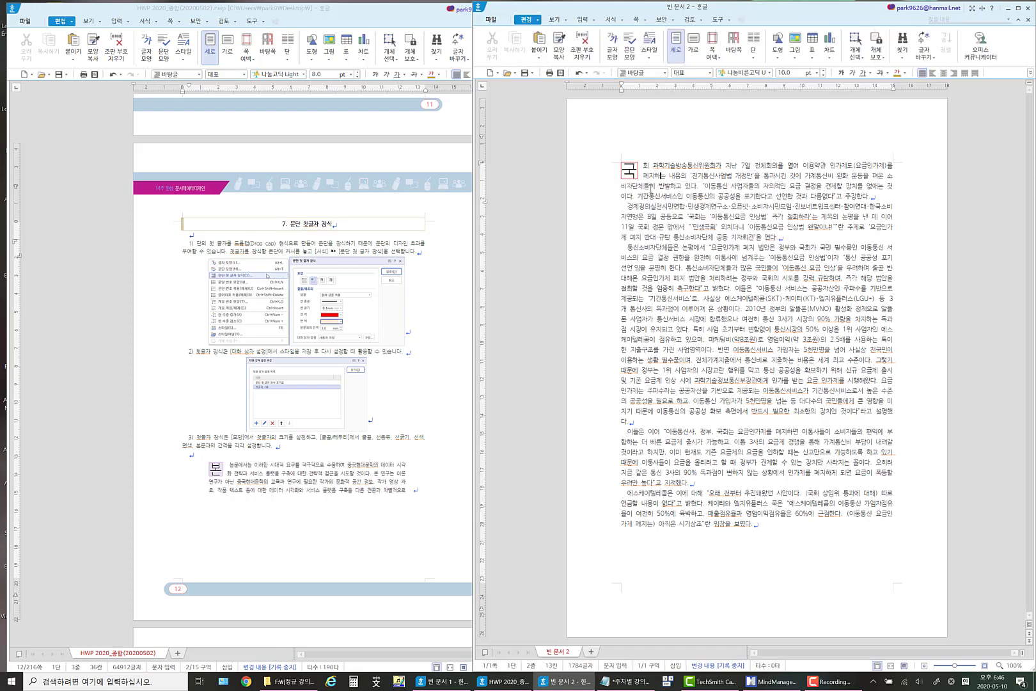
{"action": "left_click", "coordinate": [632, 206]}
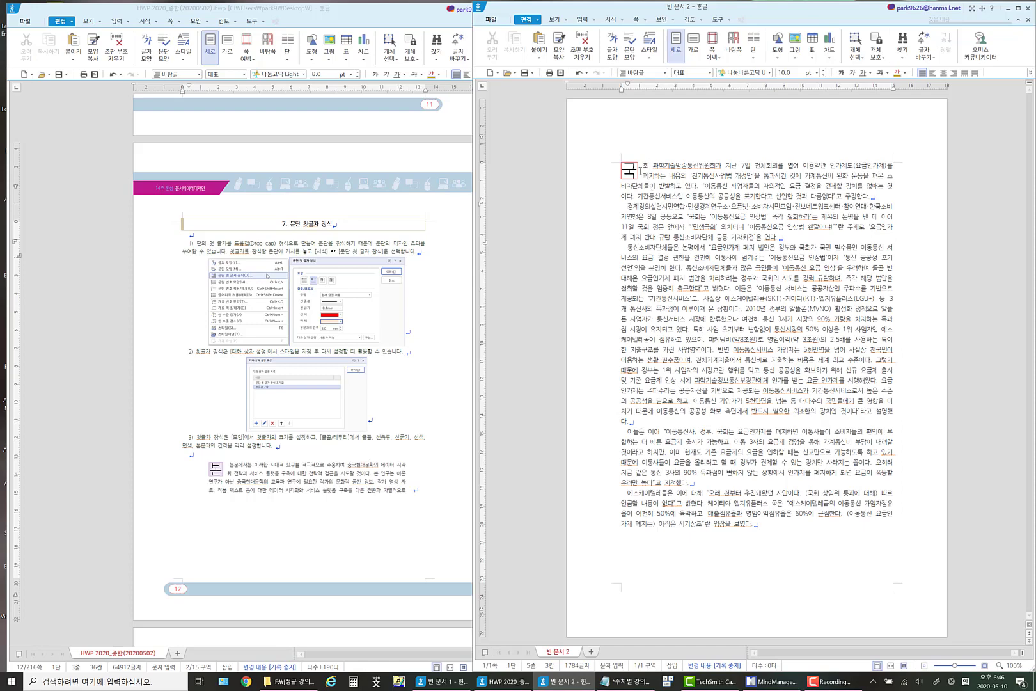
Choose a light orange fill color for the first paragraph's drop cap in 문단 첫 글자 장식.
{"action": "left_click", "coordinate": [639, 167]}
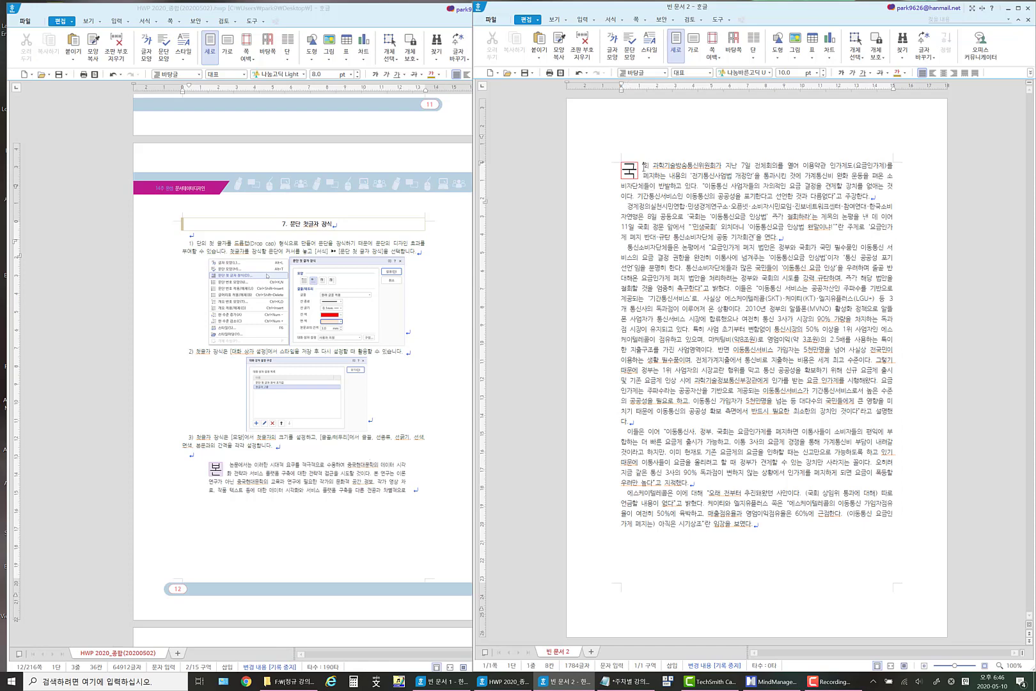
{"action": "left_click", "coordinate": [624, 22]}
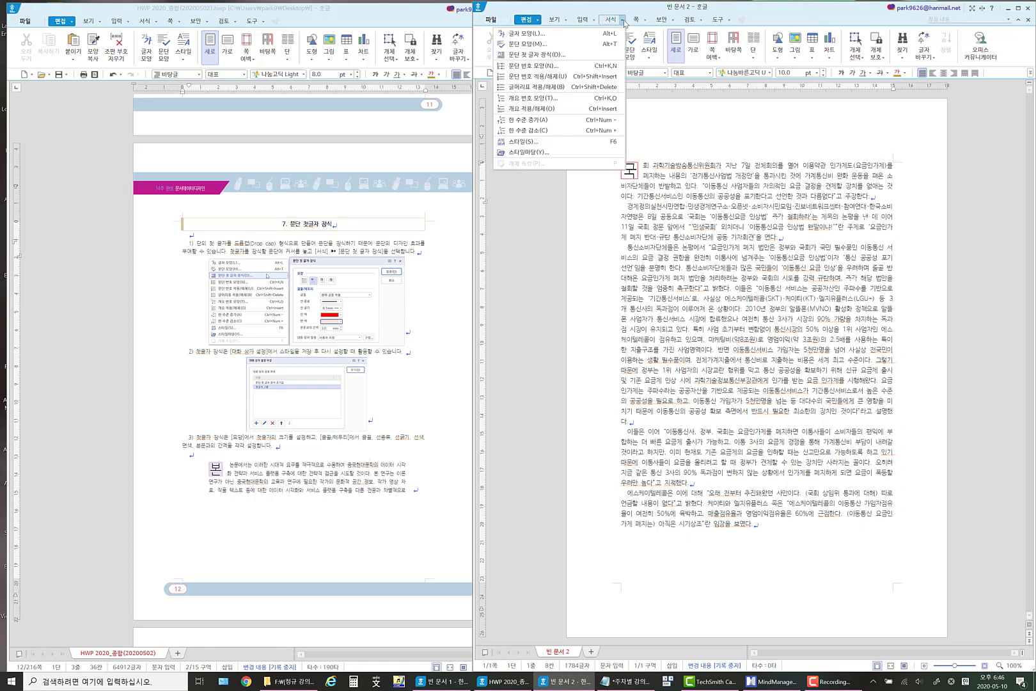
{"action": "left_click", "coordinate": [566, 59]}
{"action": "left_click_drag", "start_coordinate": [756, 257], "coordinate": [522, 253]}
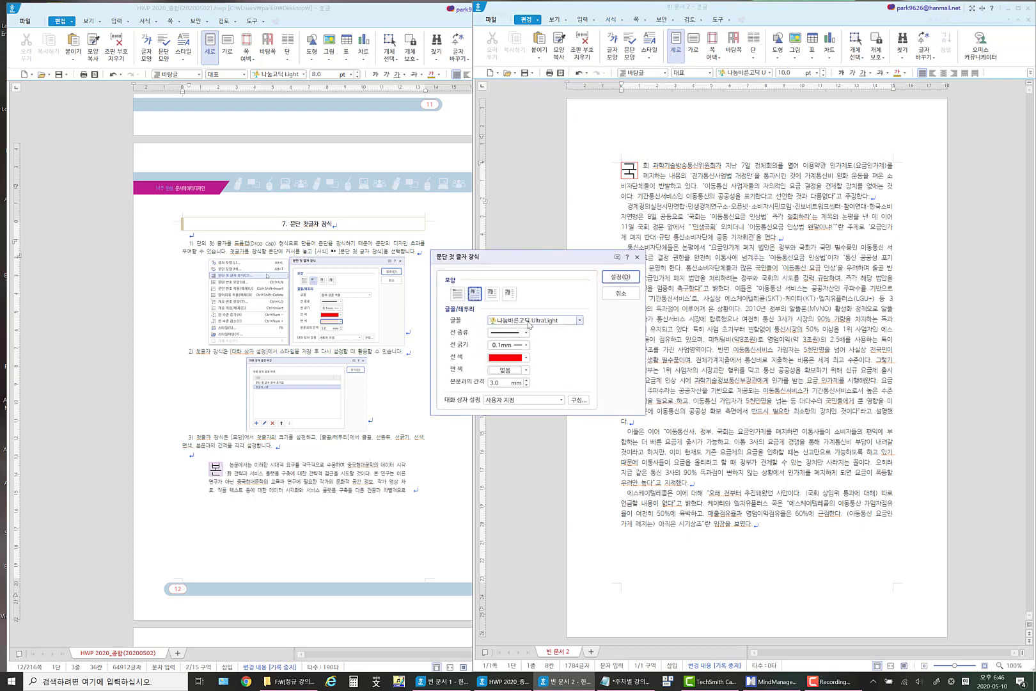
{"action": "left_click", "coordinate": [525, 371]}
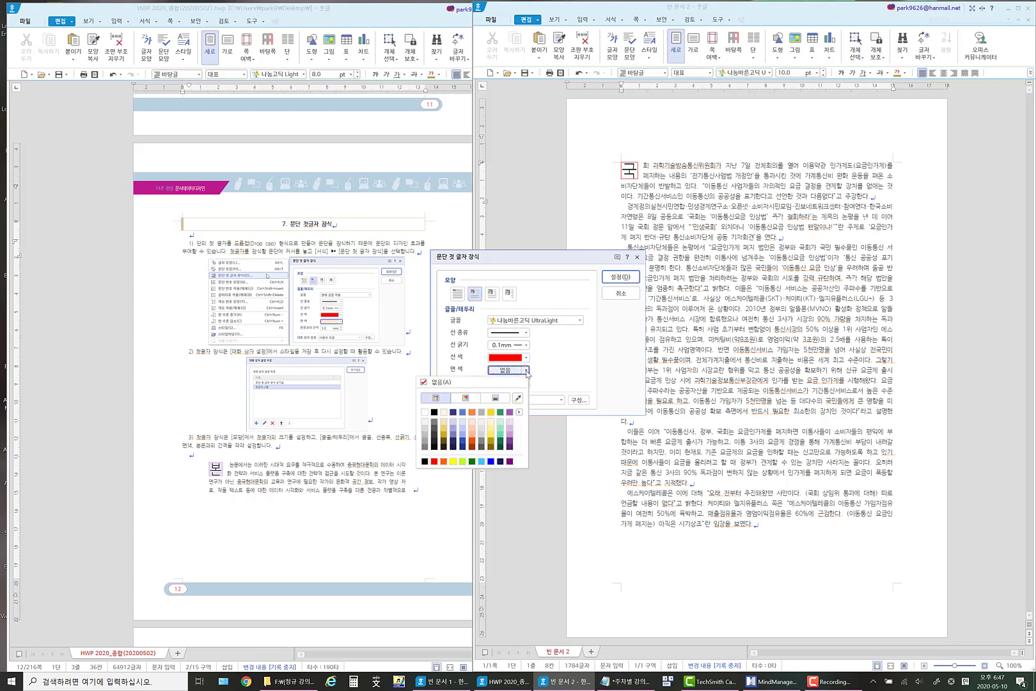
{"action": "left_click", "coordinate": [473, 428]}
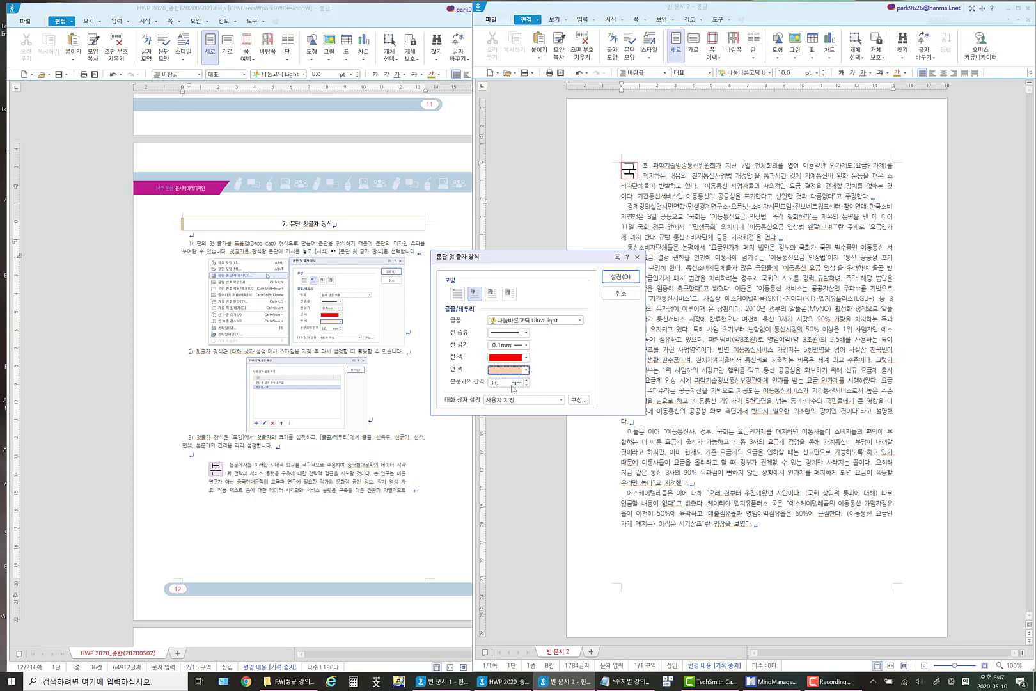
Save the current drop cap settings as a preset named 첫글자_2줄_면색 and apply them to the first paragraph.
{"action": "left_click", "coordinate": [584, 403]}
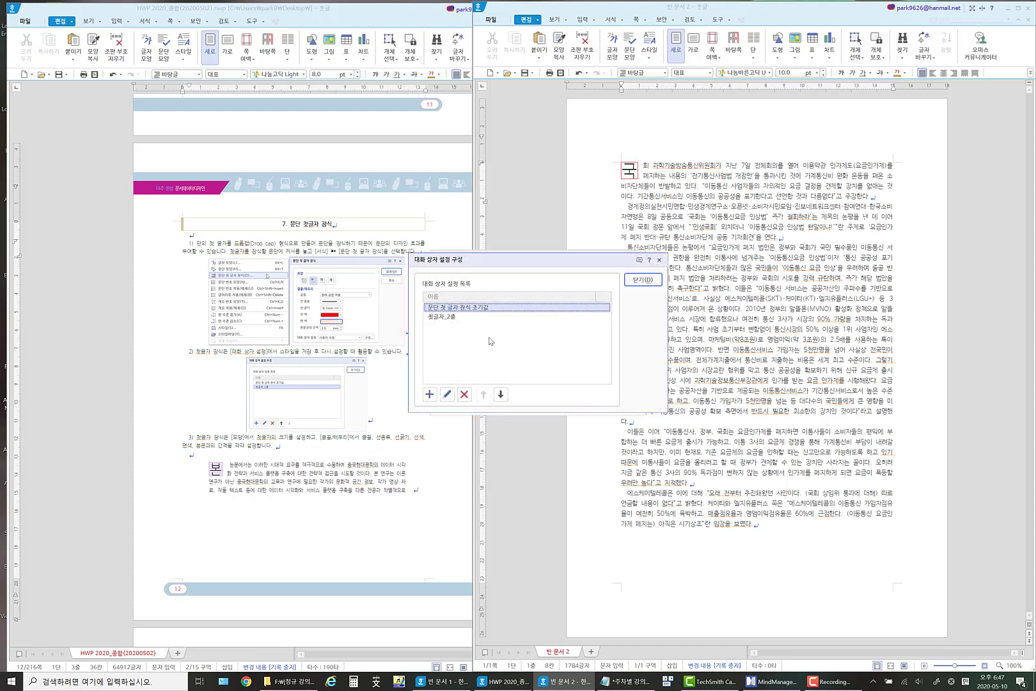
{"action": "left_click", "coordinate": [430, 395]}
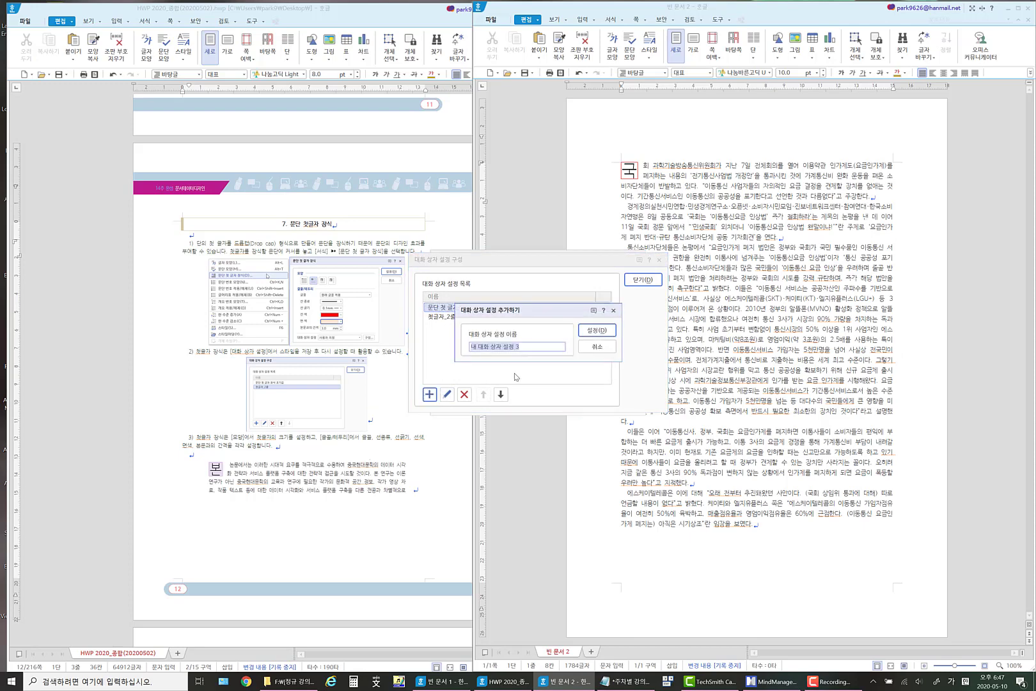
{"action": "type", "text": "ㅊㅓㅅ글자_ㅈㄹㄴㅈ"}
{"action": "left_click", "coordinate": [596, 330]}
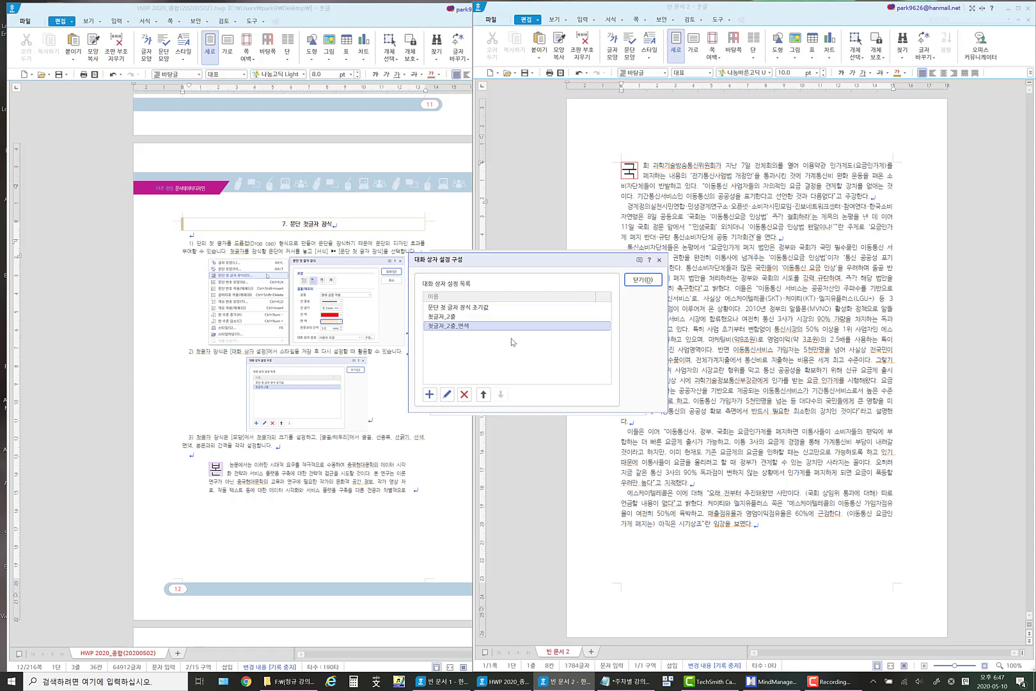
{"action": "left_click", "coordinate": [645, 280]}
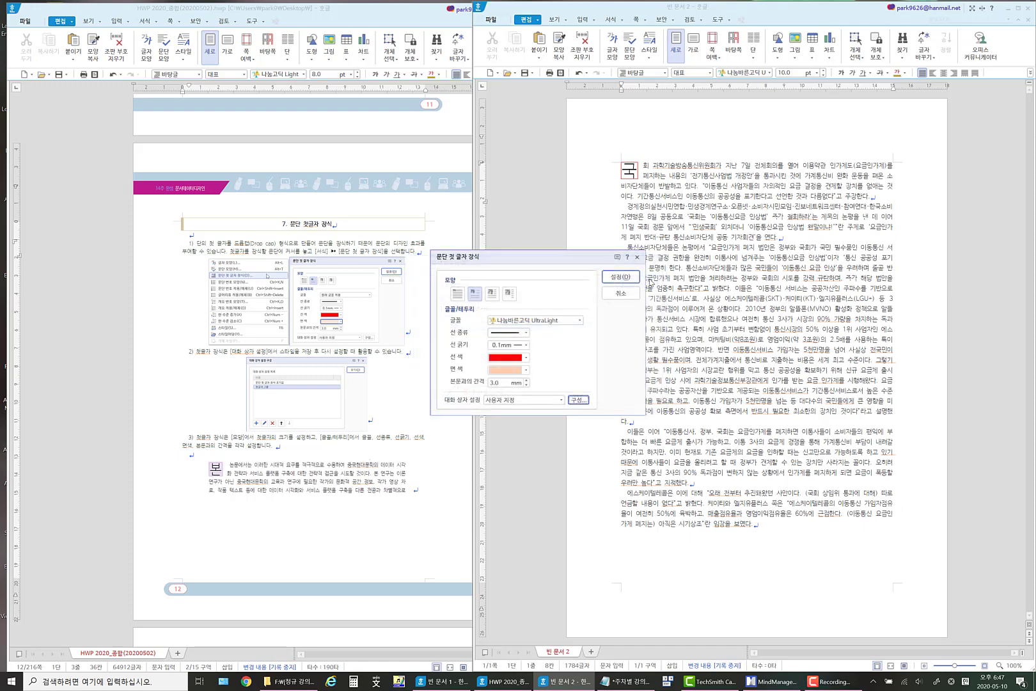
{"action": "left_click", "coordinate": [622, 278]}
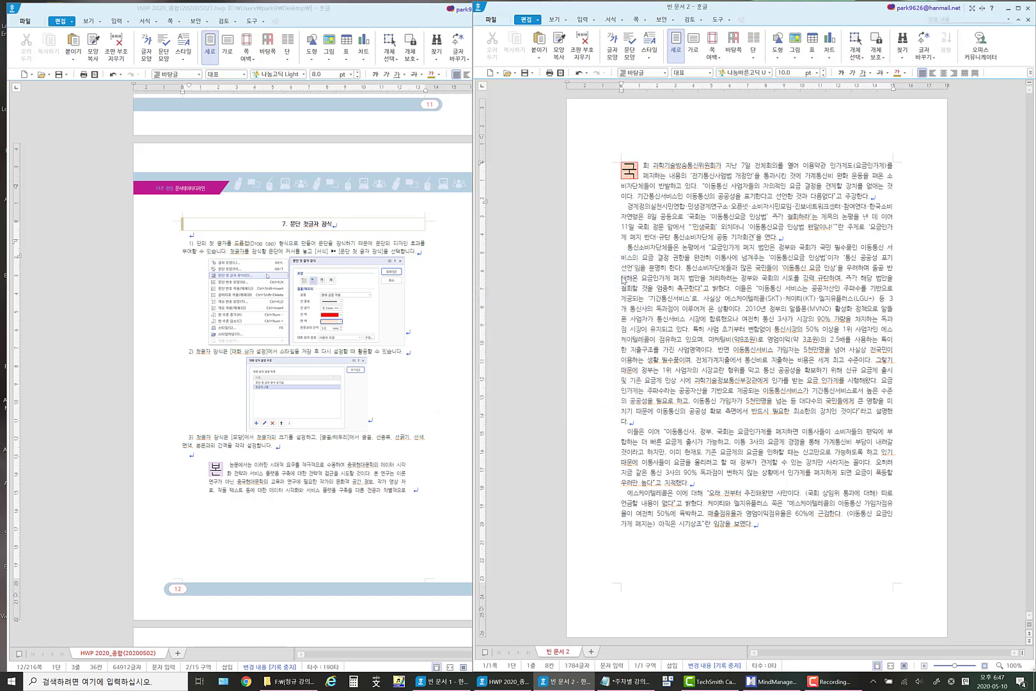
Apply a three-line drop cap with a dotted red border to the first letter of the second paragraph.
{"action": "left_click", "coordinate": [628, 207]}
{"action": "left_click", "coordinate": [623, 20]}
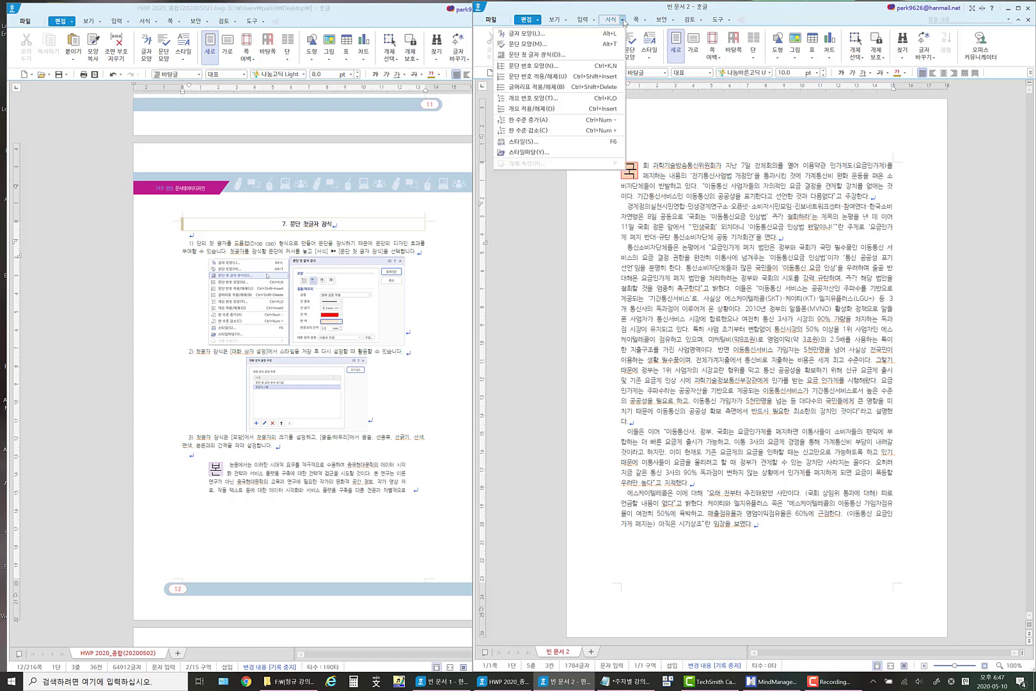
{"action": "left_click", "coordinate": [554, 55]}
{"action": "left_click_drag", "start_coordinate": [714, 258], "coordinate": [395, 232]}
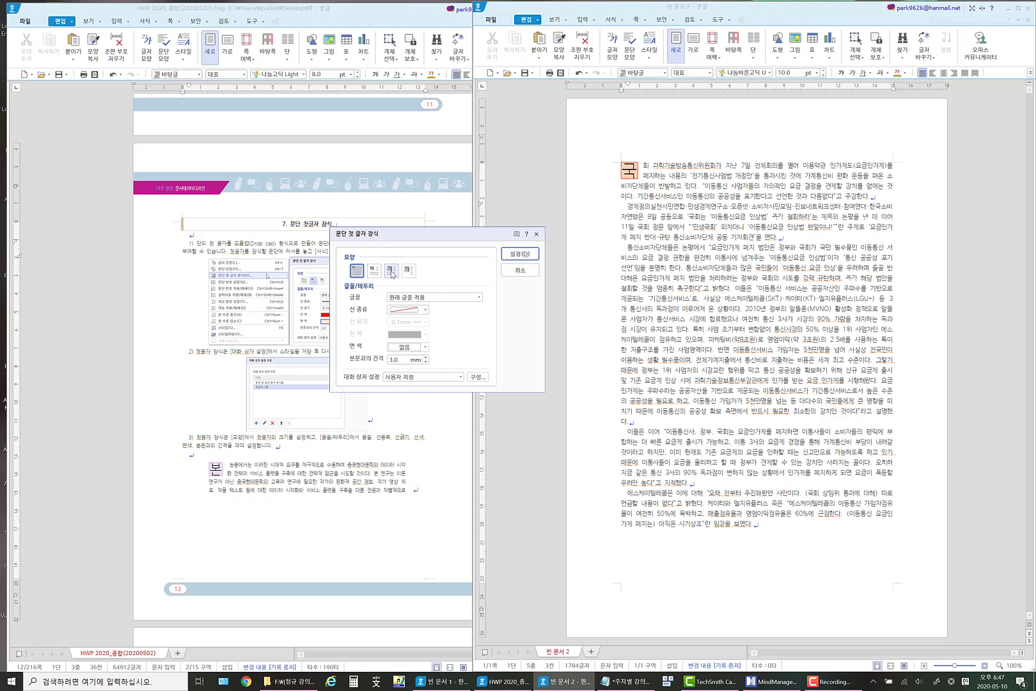
{"action": "left_click", "coordinate": [392, 271]}
{"action": "left_click", "coordinate": [425, 309]}
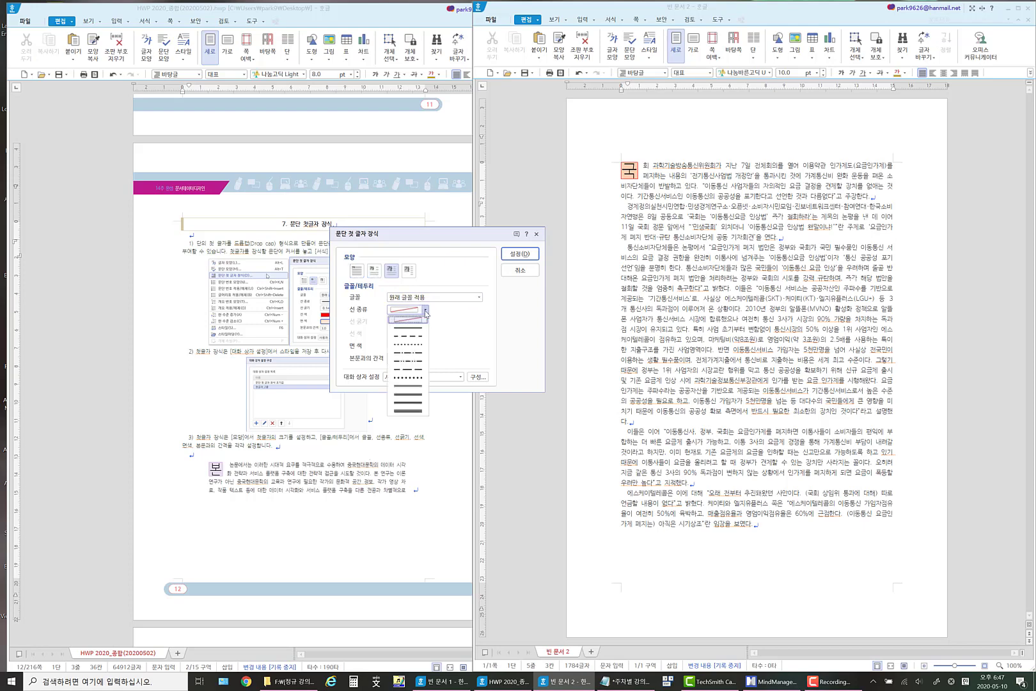
{"action": "left_click", "coordinate": [415, 345]}
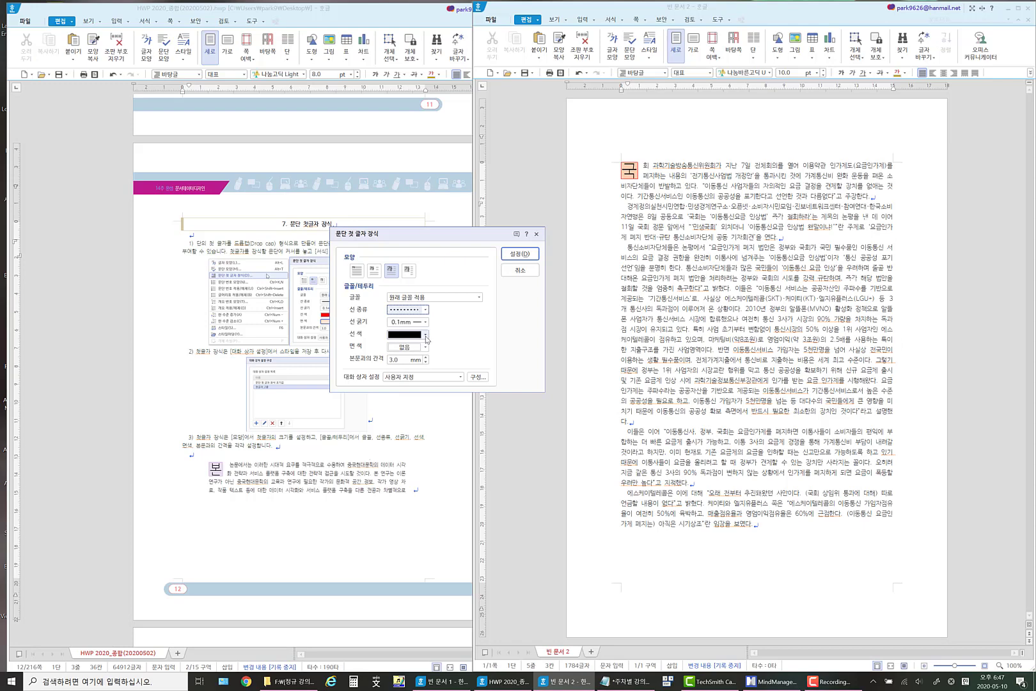
{"action": "left_click", "coordinate": [425, 334]}
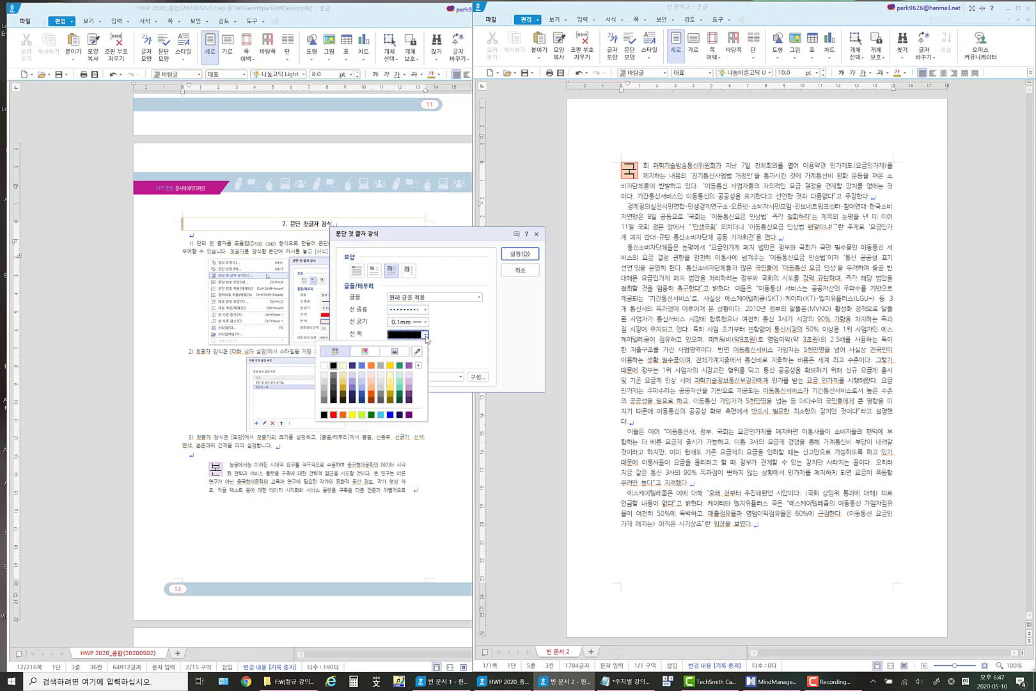
{"action": "left_click", "coordinate": [333, 414]}
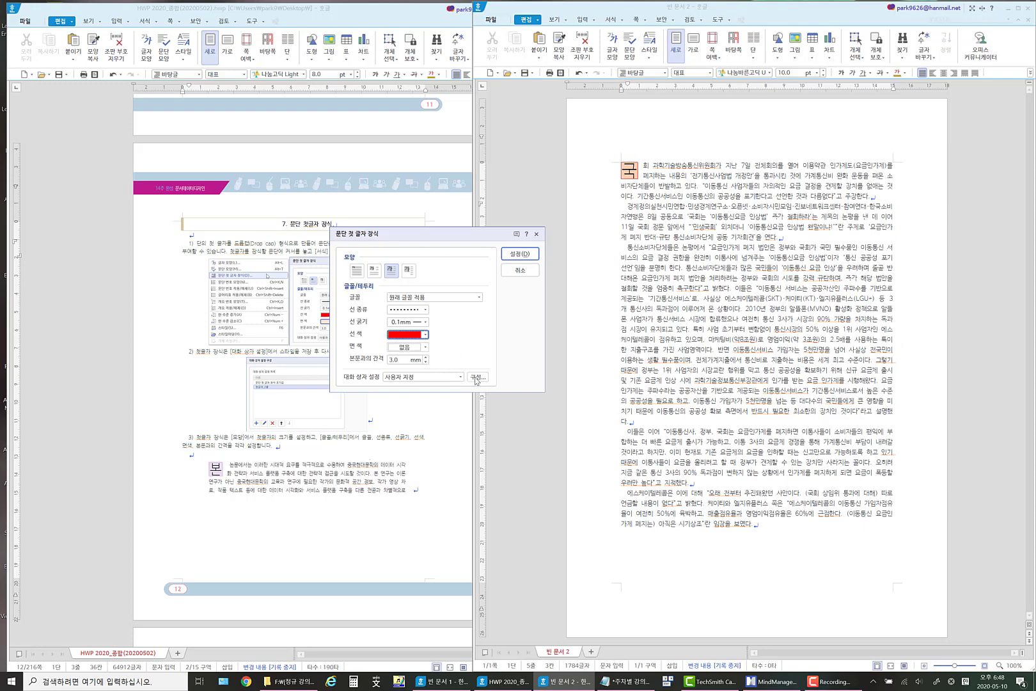
{"action": "left_click", "coordinate": [520, 253]}
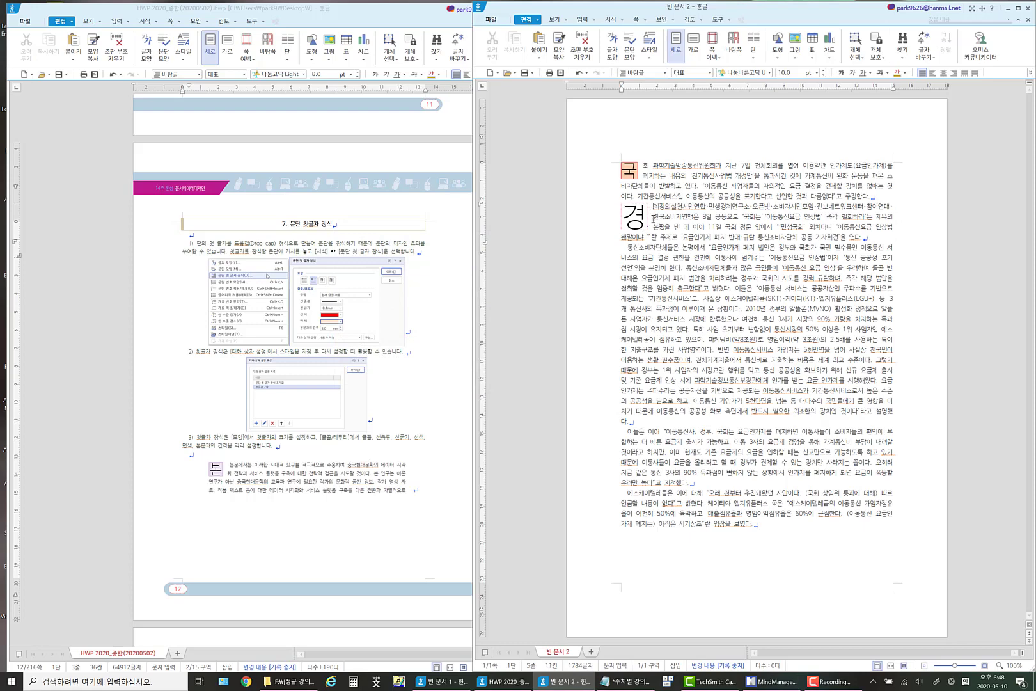
Set the border thickness of the second paragraph's drop cap to 0.5 mm.
{"action": "left_click", "coordinate": [622, 22]}
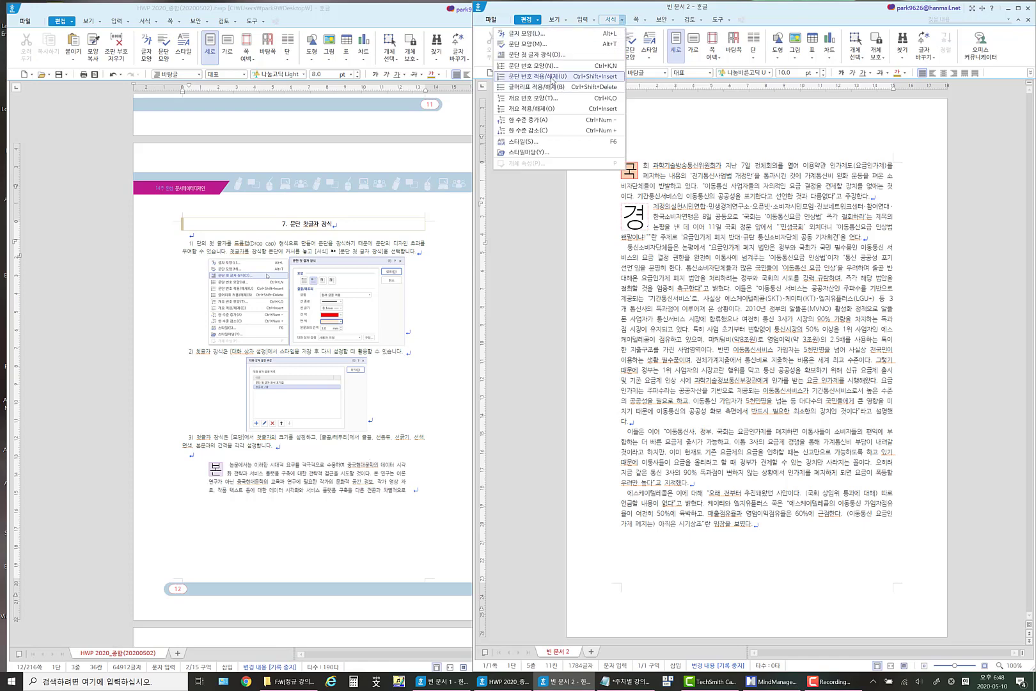
{"action": "left_click", "coordinate": [538, 54]}
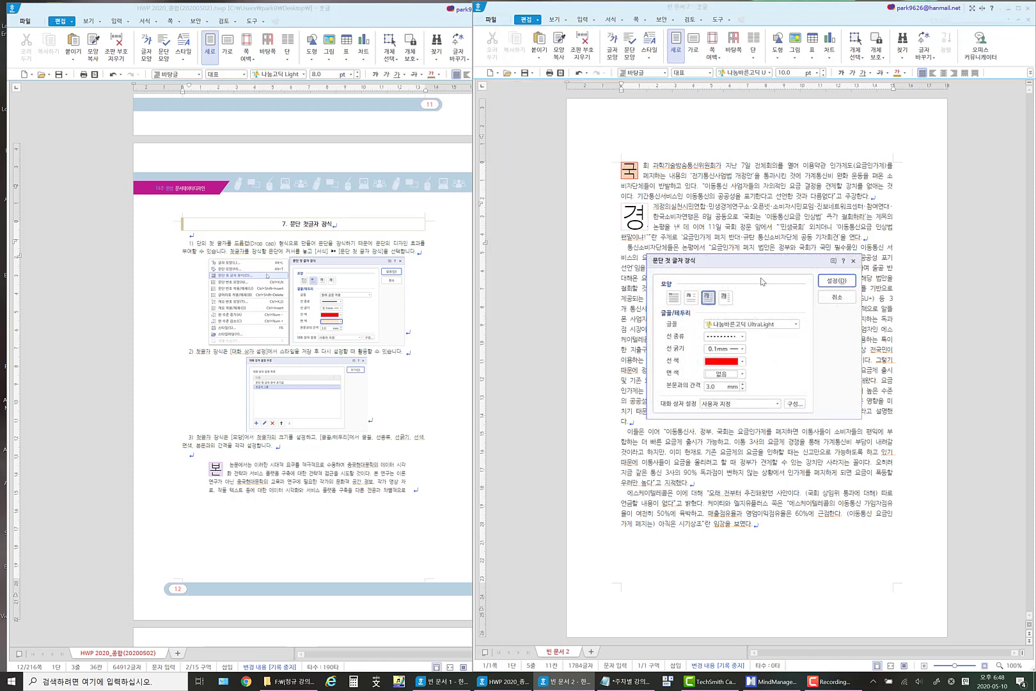
{"action": "left_click_drag", "start_coordinate": [744, 264], "coordinate": [399, 235]}
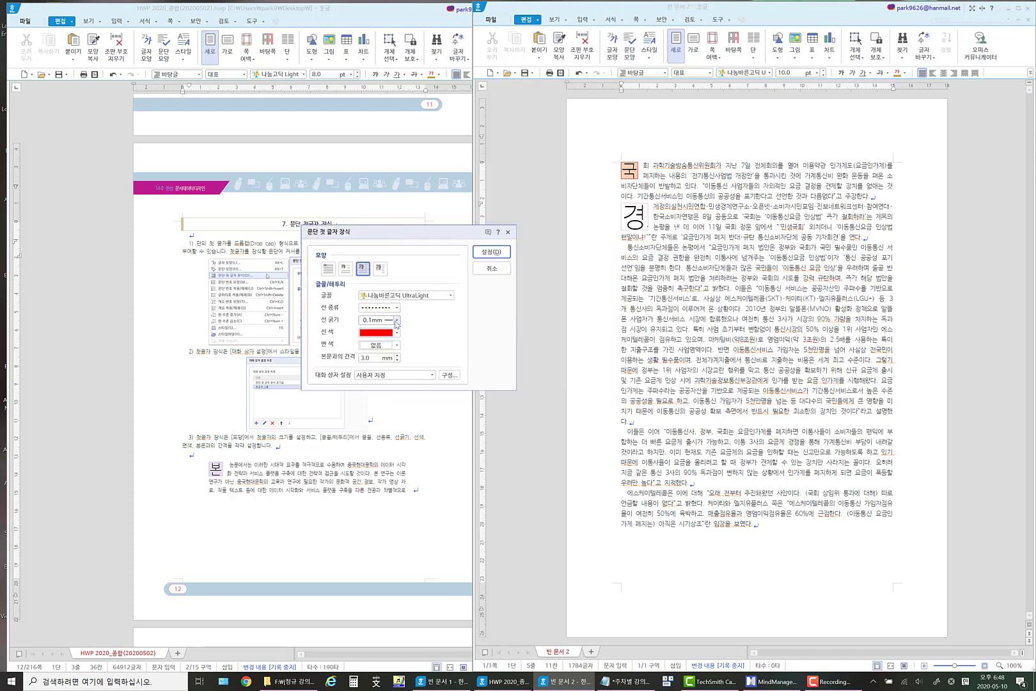
{"action": "left_click", "coordinate": [396, 320]}
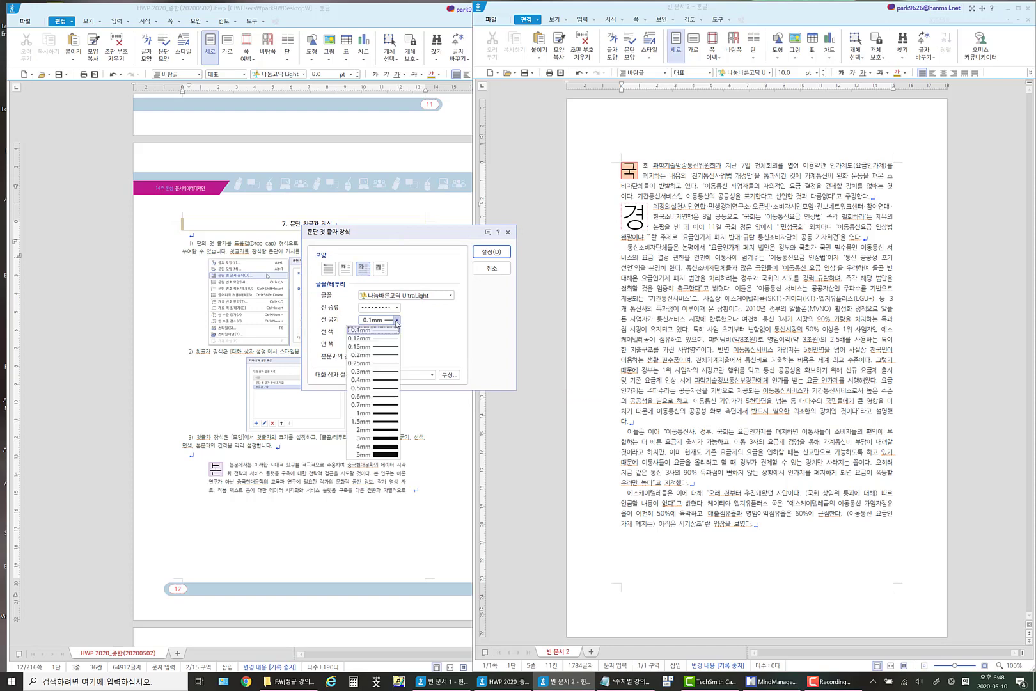
{"action": "left_click", "coordinate": [386, 388]}
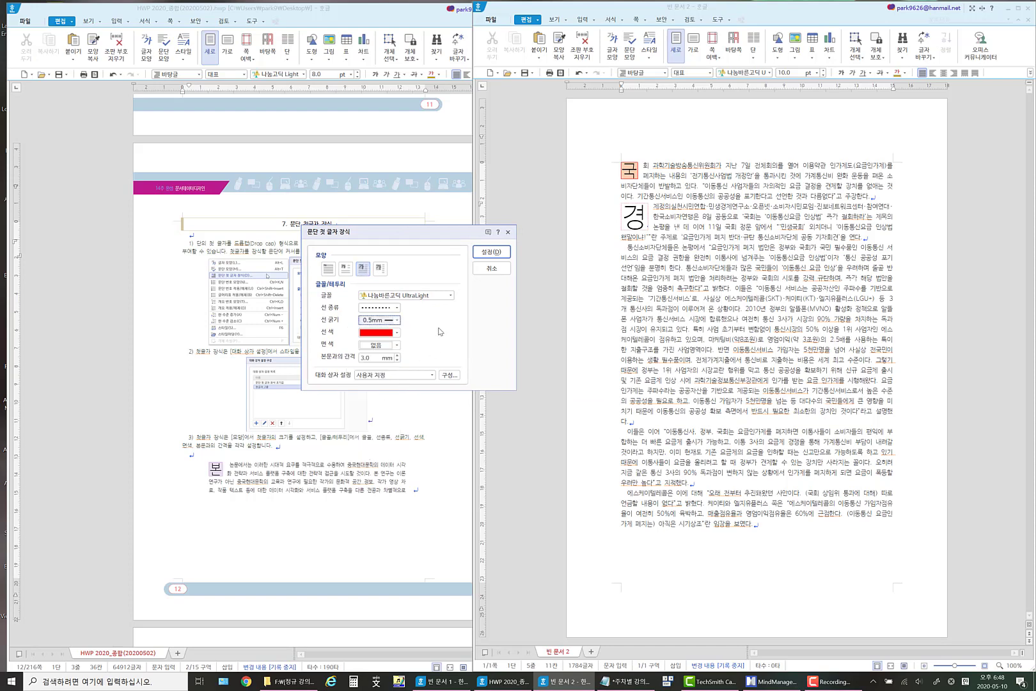
{"action": "left_click", "coordinate": [490, 254]}
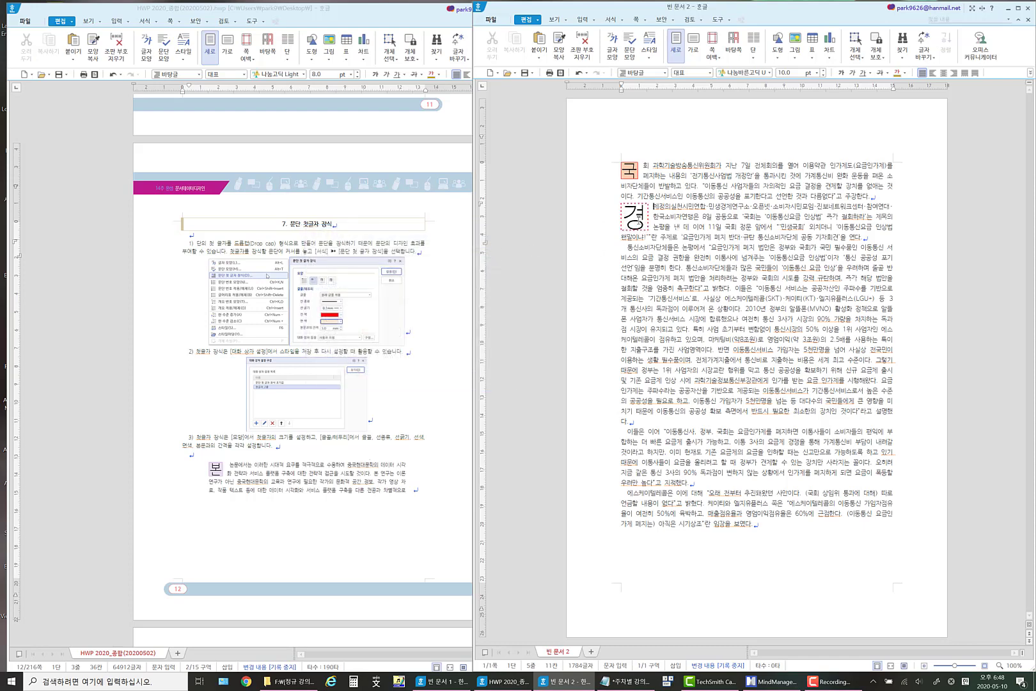
Save the second paragraph's drop cap settings as a preset named 첫글자_3줄_선색_점선.
{"action": "left_click", "coordinate": [623, 24]}
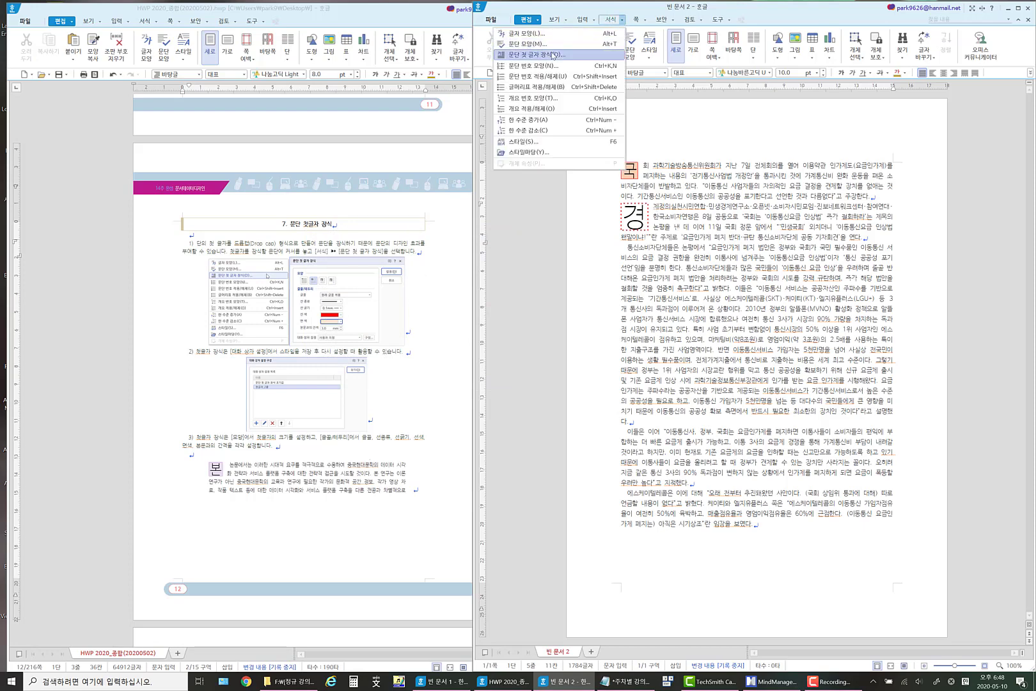
{"action": "left_click", "coordinate": [531, 54]}
{"action": "left_click_drag", "start_coordinate": [732, 267], "coordinate": [439, 264]}
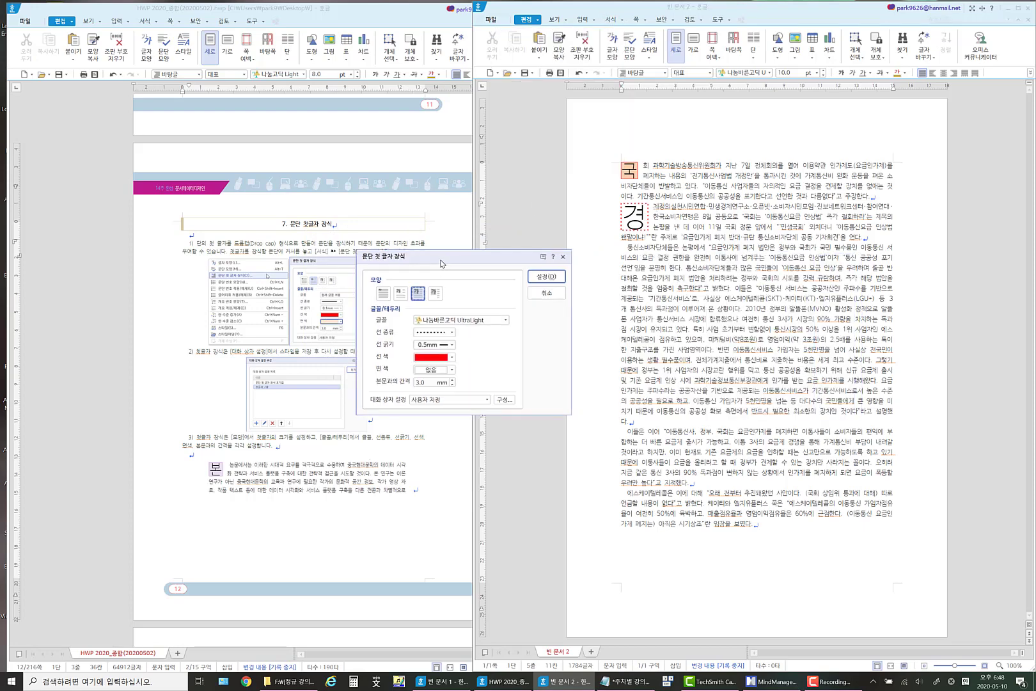
{"action": "left_click", "coordinate": [501, 401]}
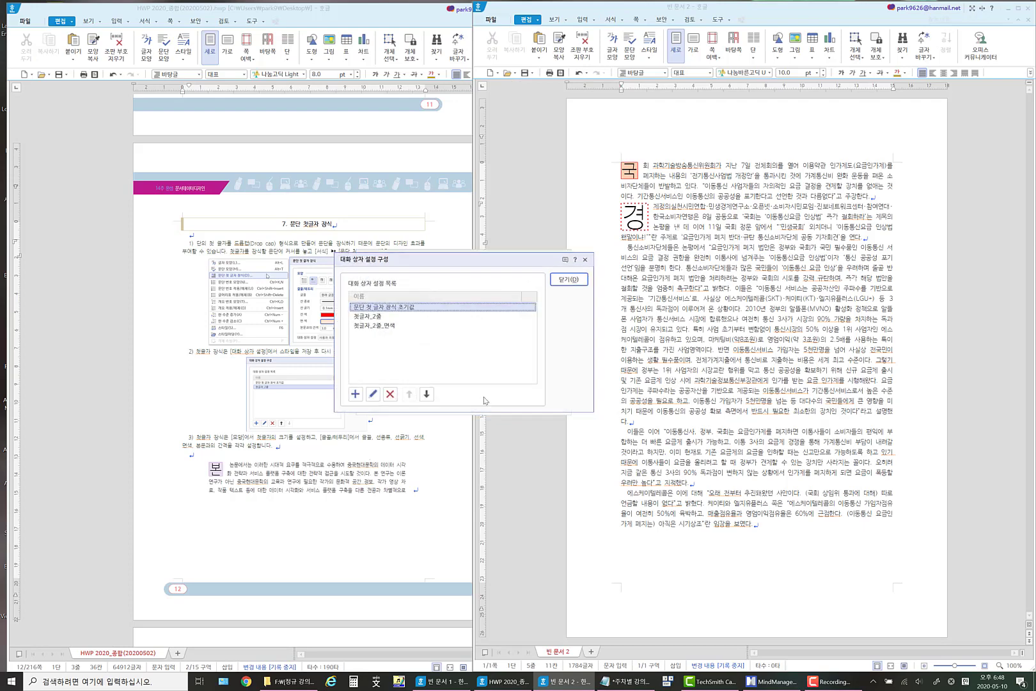
{"action": "left_click", "coordinate": [355, 394]}
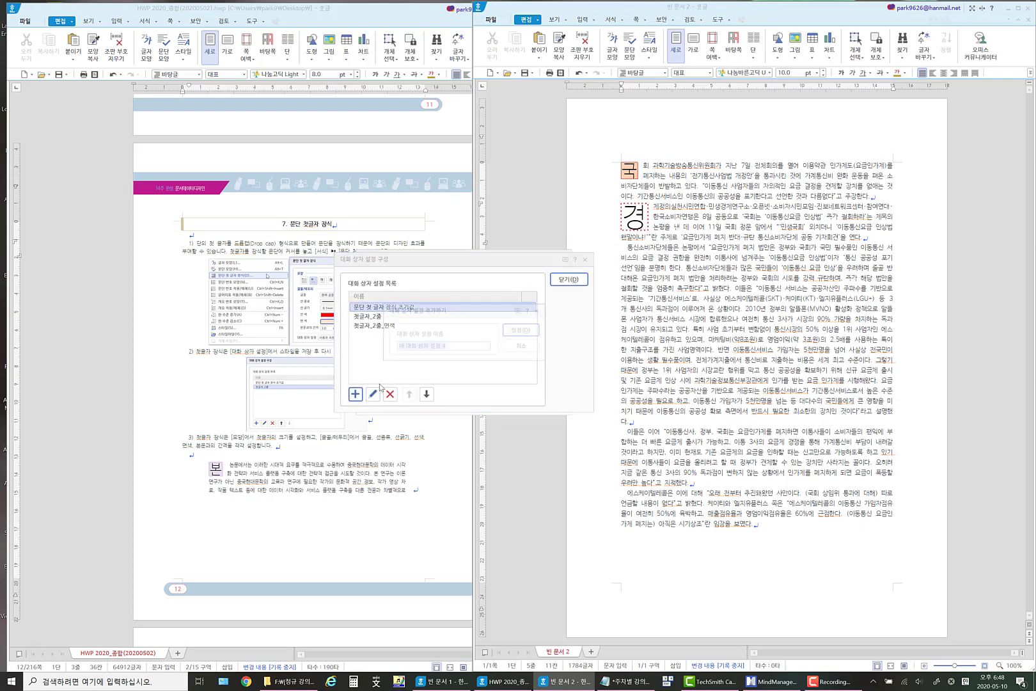
{"action": "type", "text": "처"}
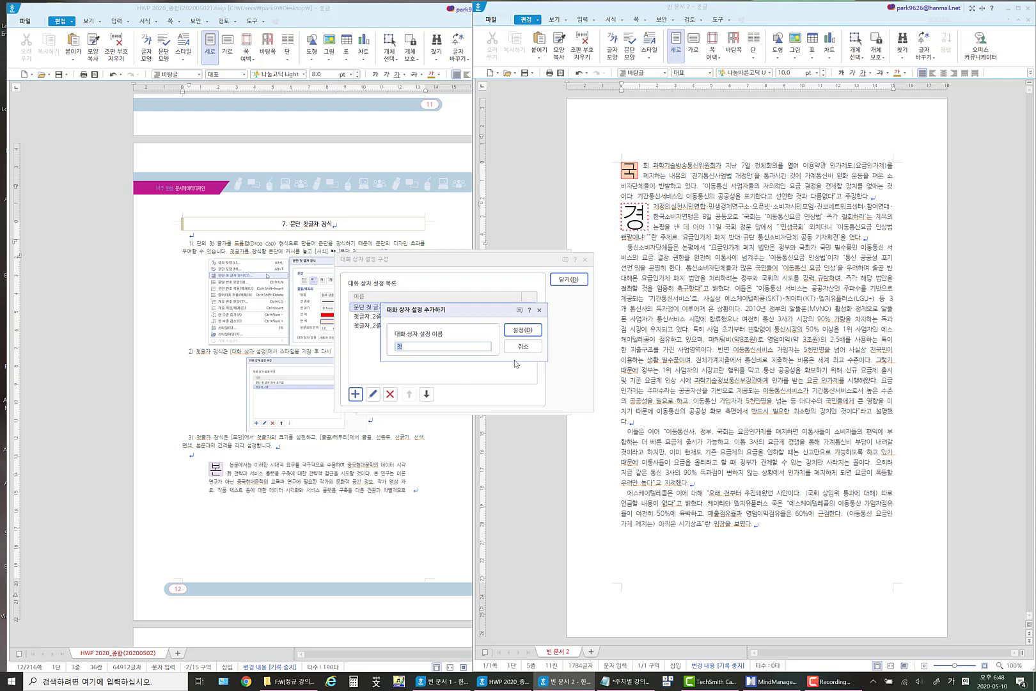
{"action": "type", "text": "글"}
{"action": "type", "text": "새"}
{"action": "type", "text": "_점서"}
{"action": "left_click", "coordinate": [523, 329]}
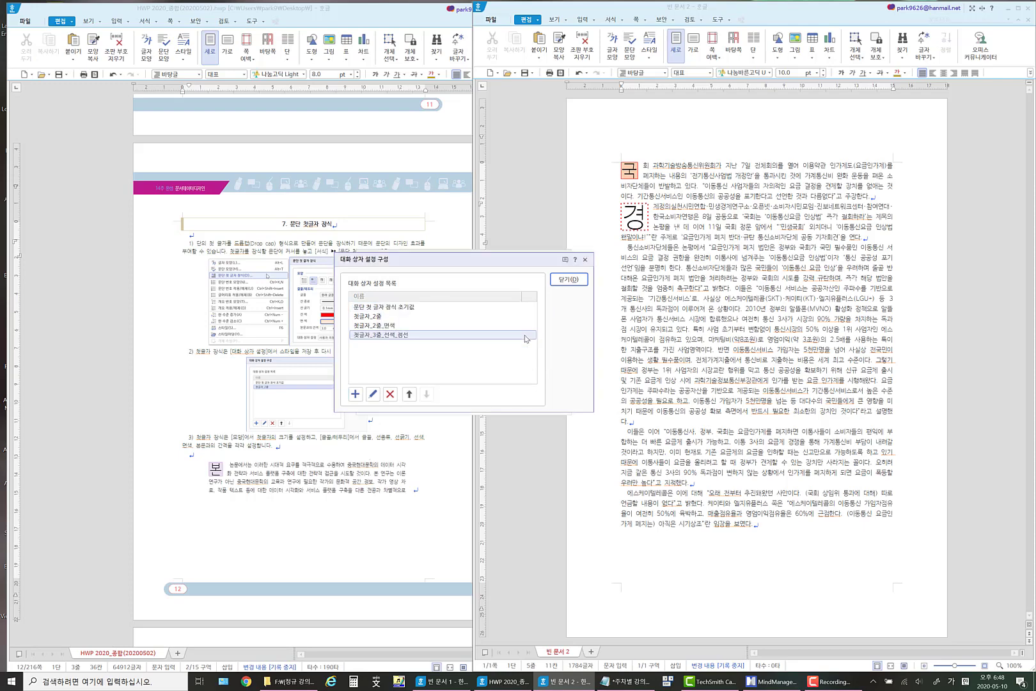
{"action": "left_click", "coordinate": [569, 279]}
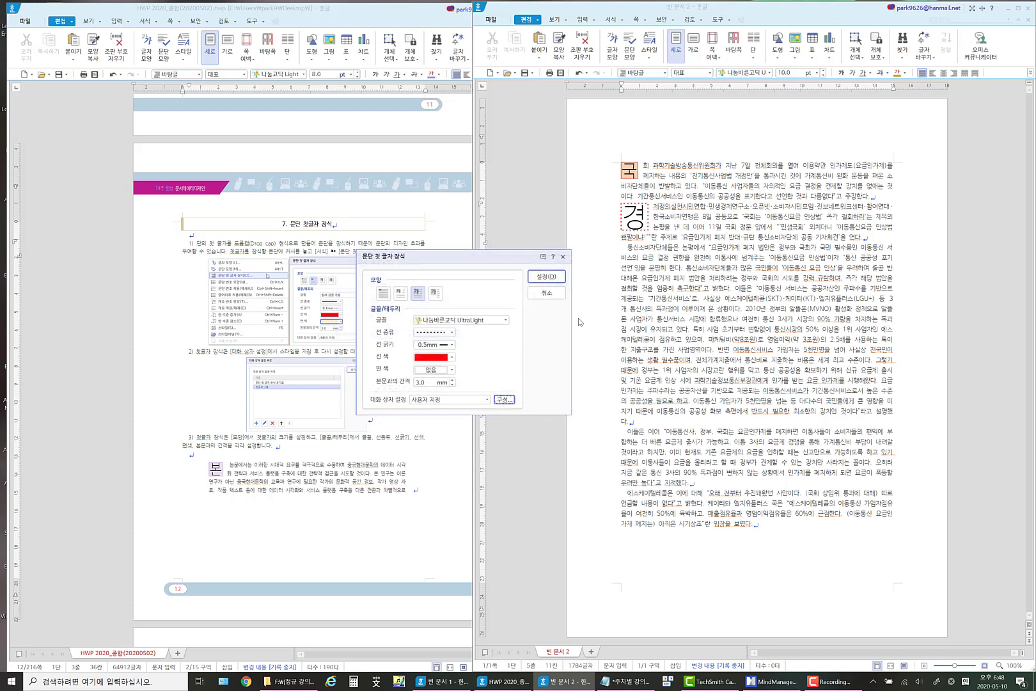
{"action": "left_click", "coordinate": [547, 276]}
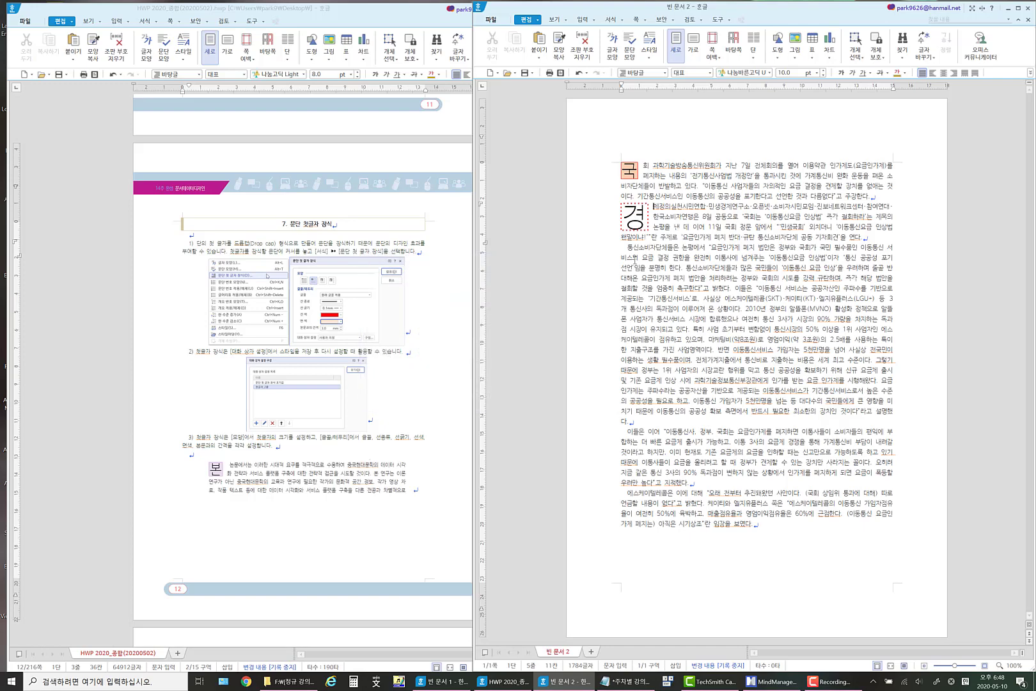
Apply a drop cap in the margin style to the first letter of the third paragraph.
{"action": "left_click", "coordinate": [628, 248]}
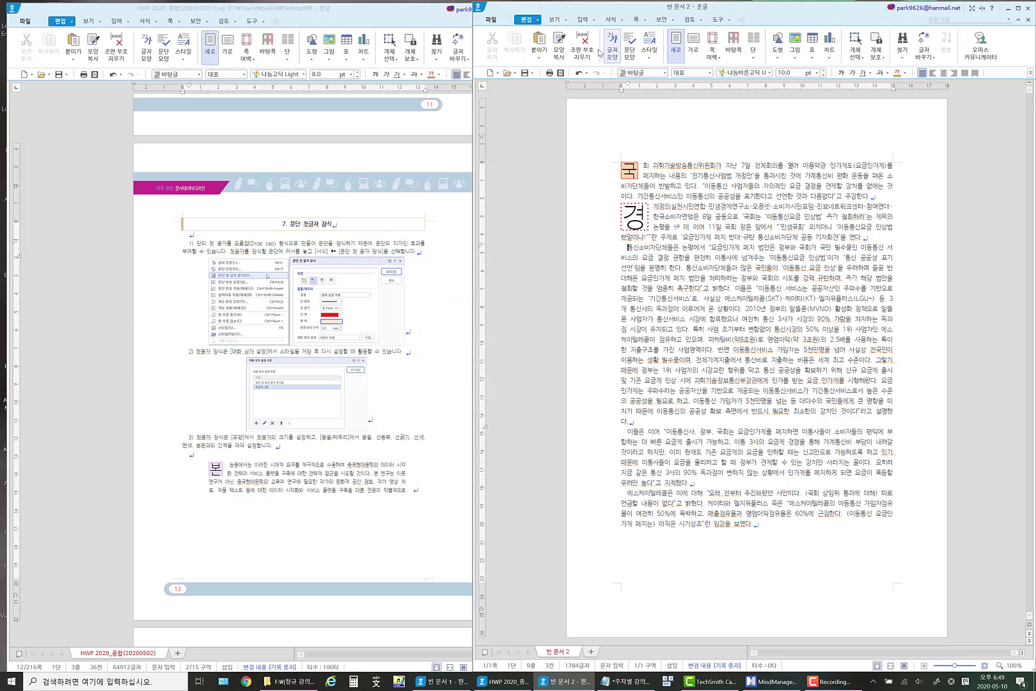
{"action": "left_click", "coordinate": [623, 20]}
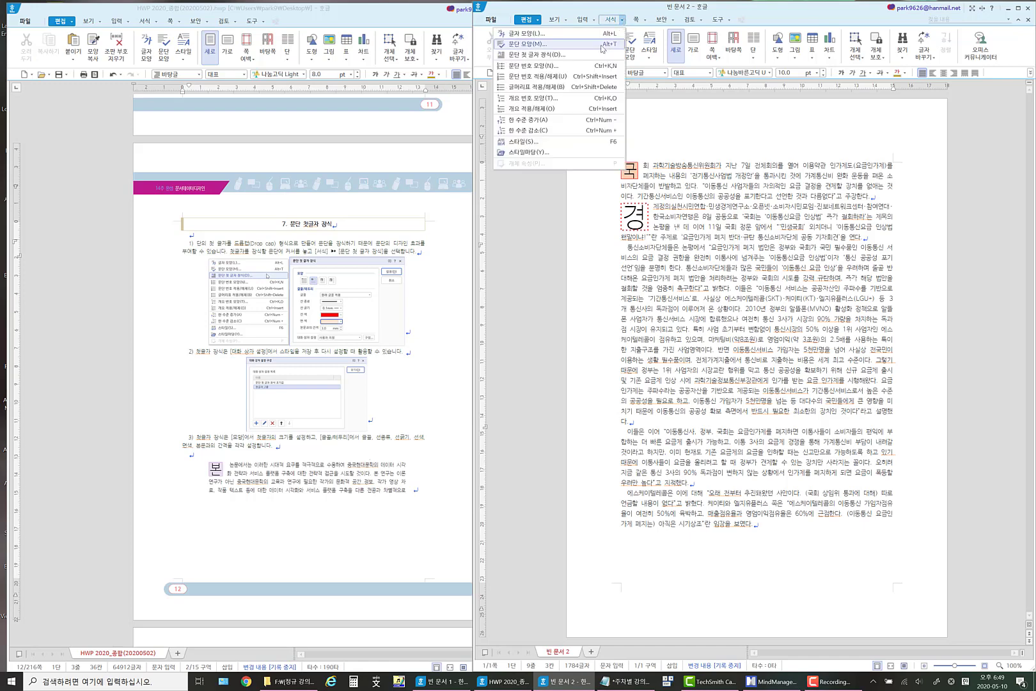
{"action": "left_click", "coordinate": [556, 55]}
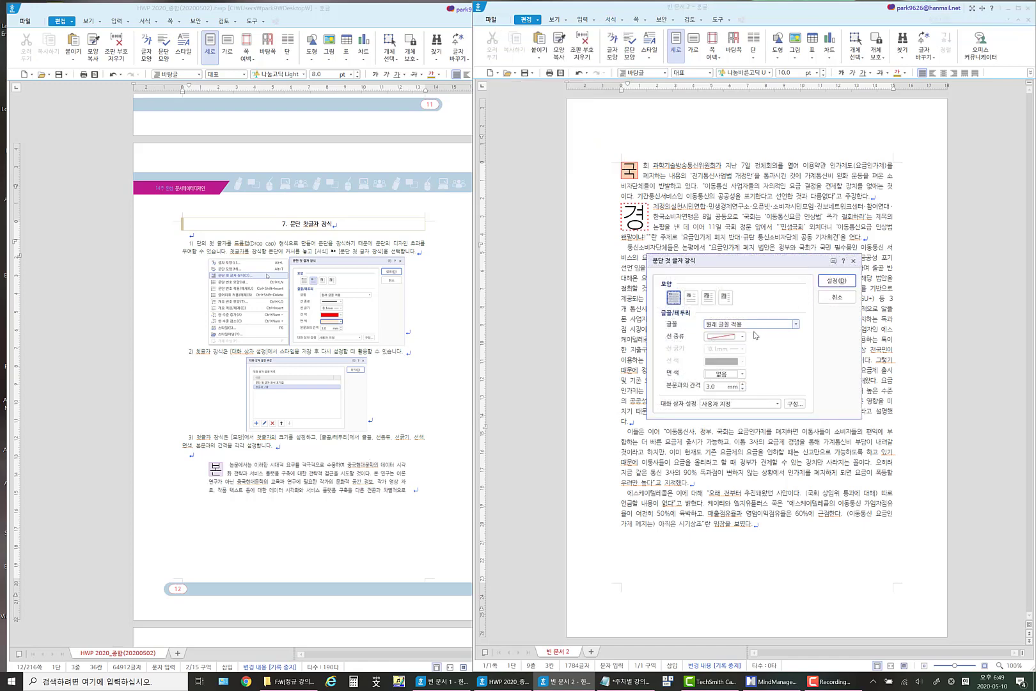
{"action": "left_click", "coordinate": [725, 297]}
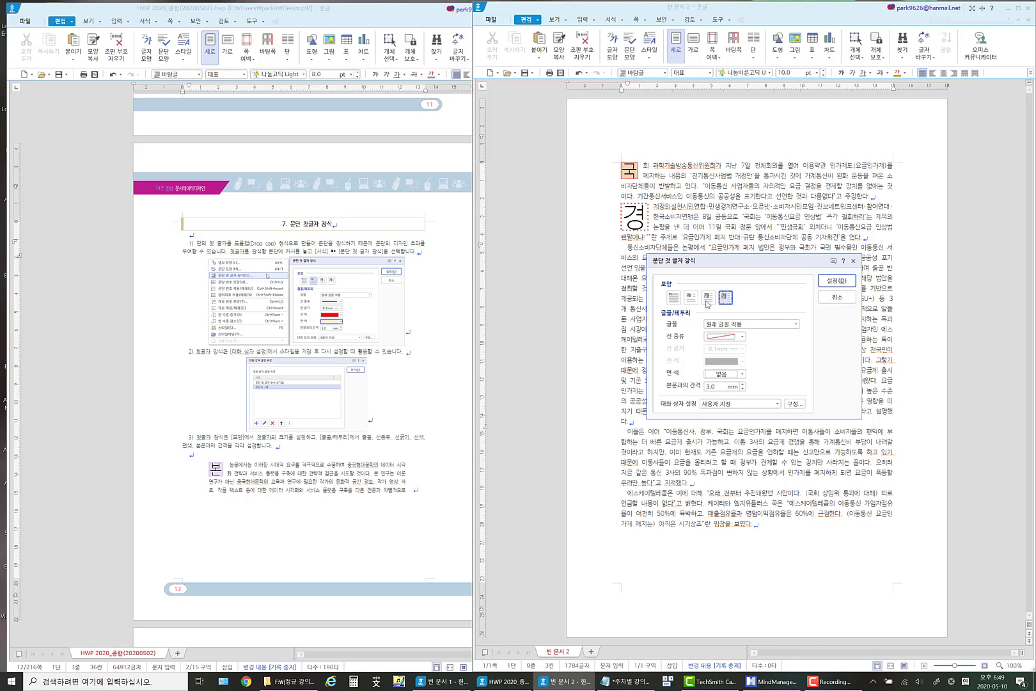
{"action": "left_click", "coordinate": [727, 297]}
{"action": "left_click", "coordinate": [833, 284]}
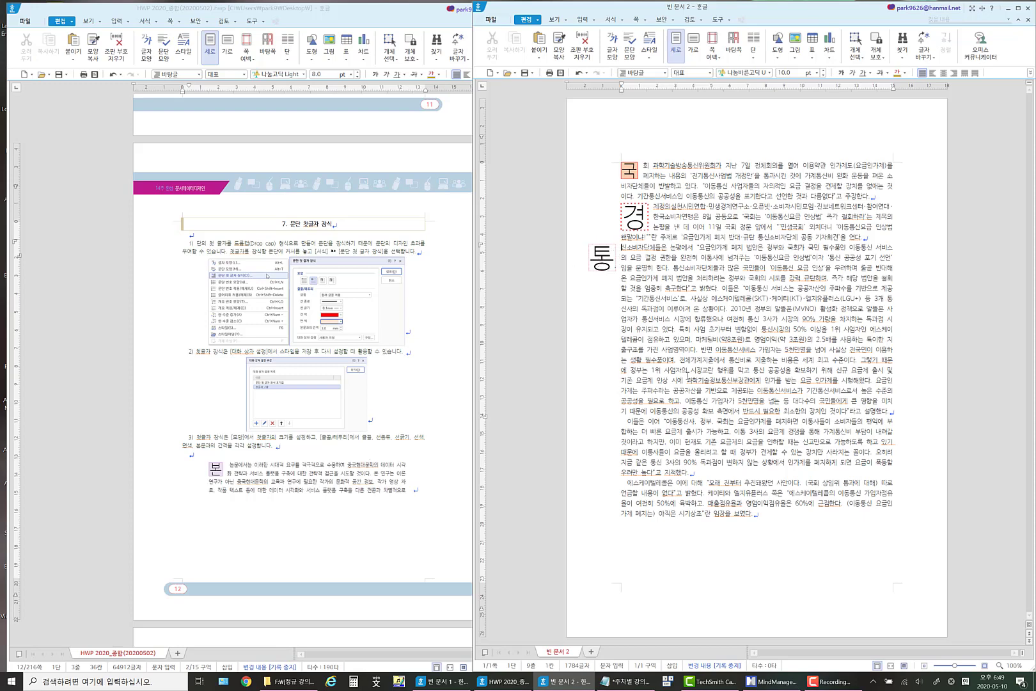
Split the long third paragraph into separate paragraphs before 이들은 and before 반면.
{"action": "left_click", "coordinate": [823, 351]}
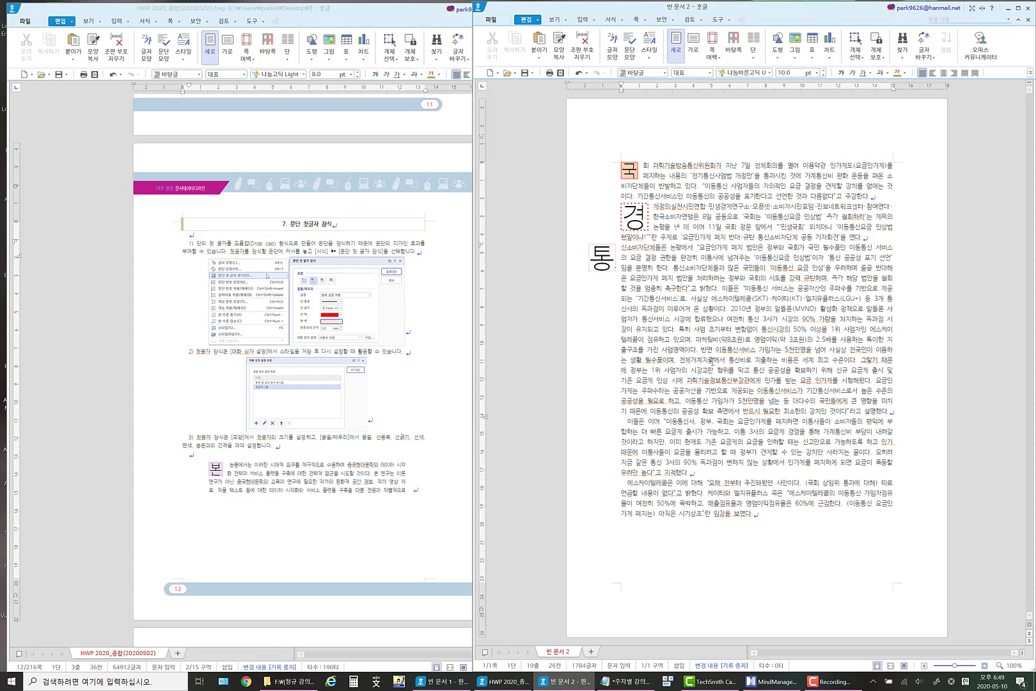
{"action": "key", "text": "Return"}
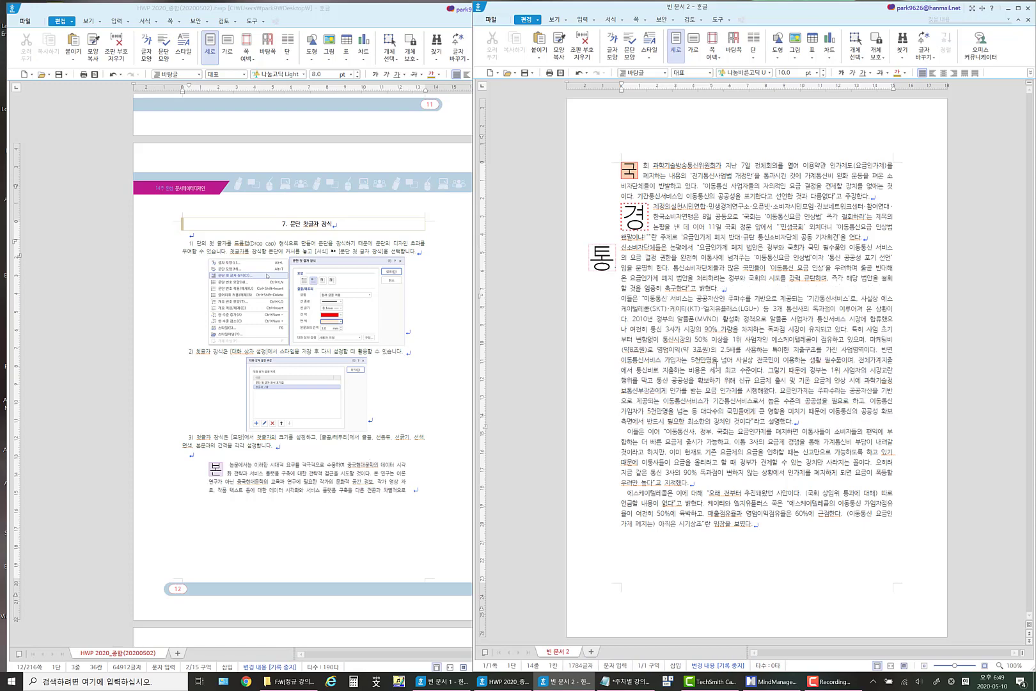
{"action": "left_click", "coordinate": [882, 350]}
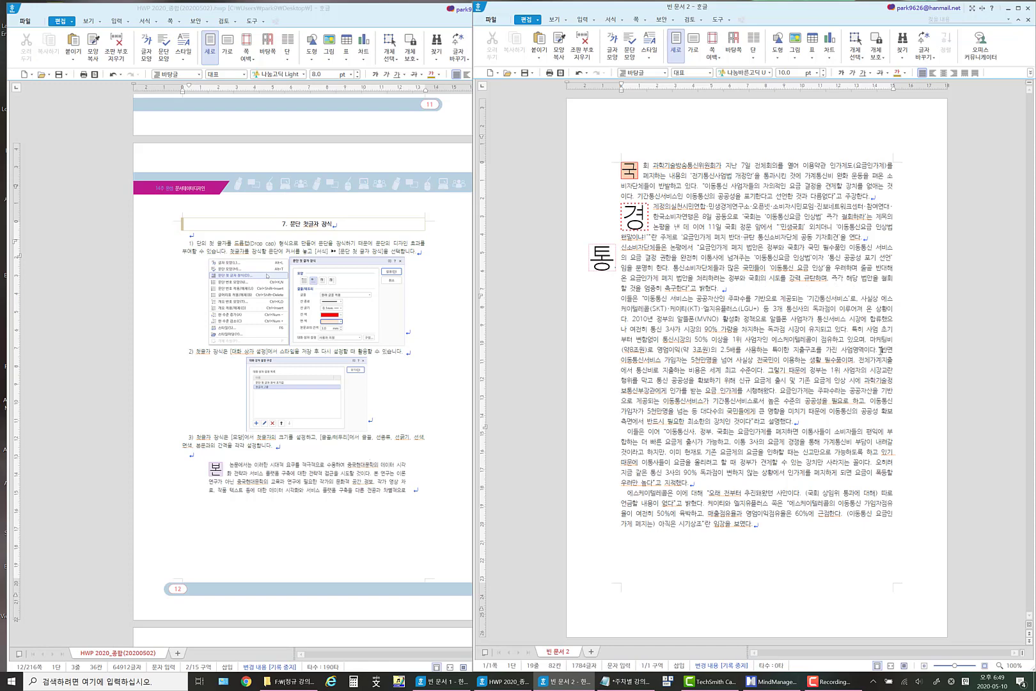
{"action": "key", "text": "Return"}
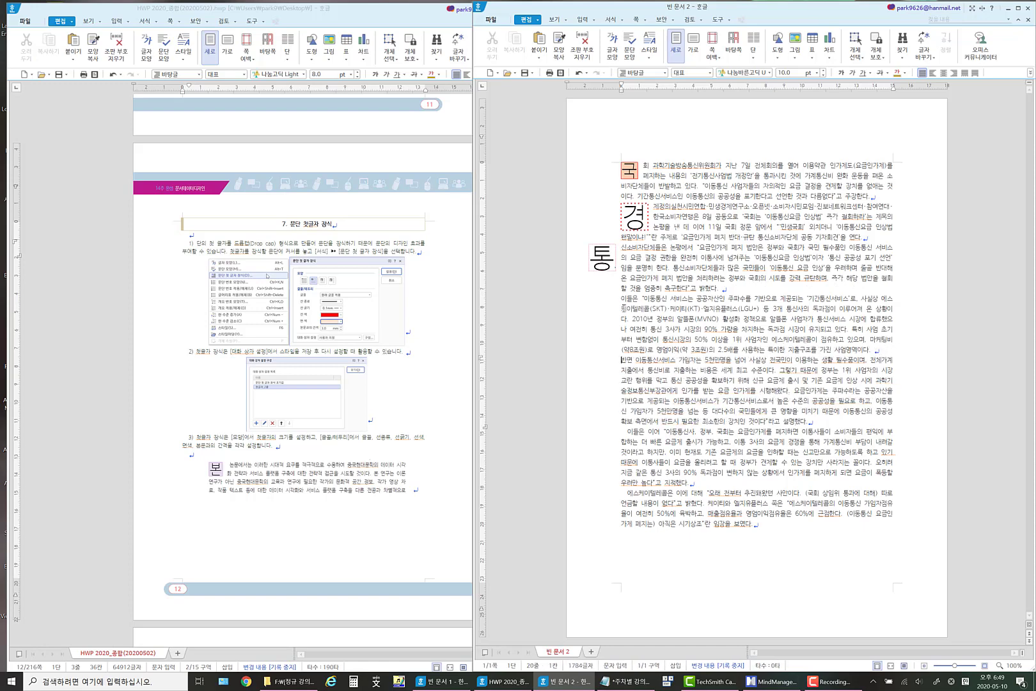
Start a first-letter decoration for the paragraph beginning with 이들은, using the margin style.
{"action": "left_click", "coordinate": [616, 299]}
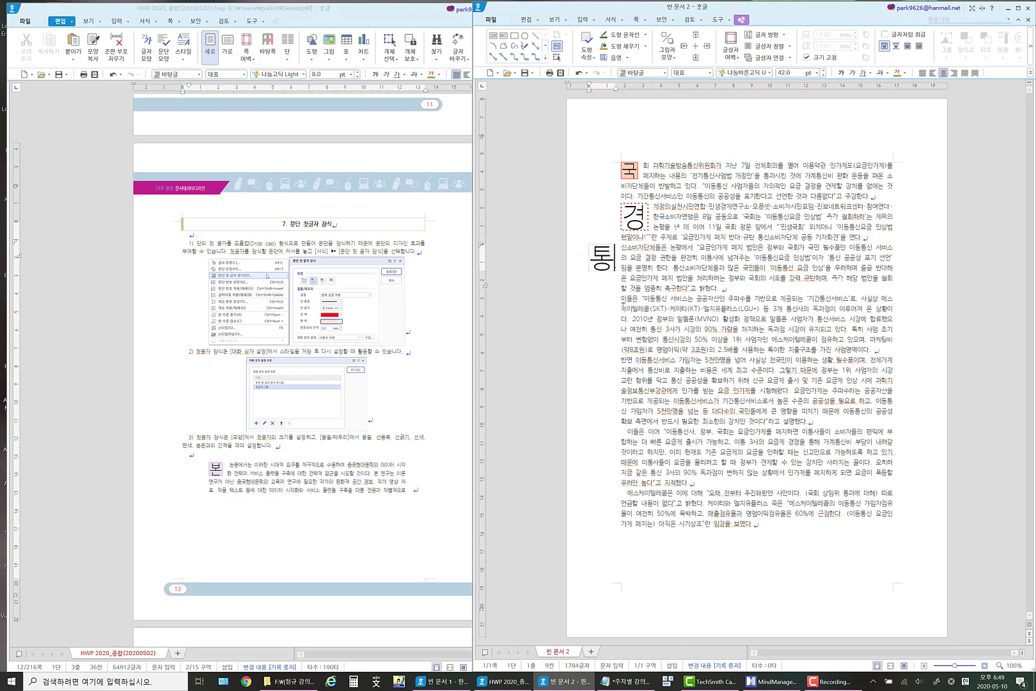
{"action": "left_click", "coordinate": [631, 304]}
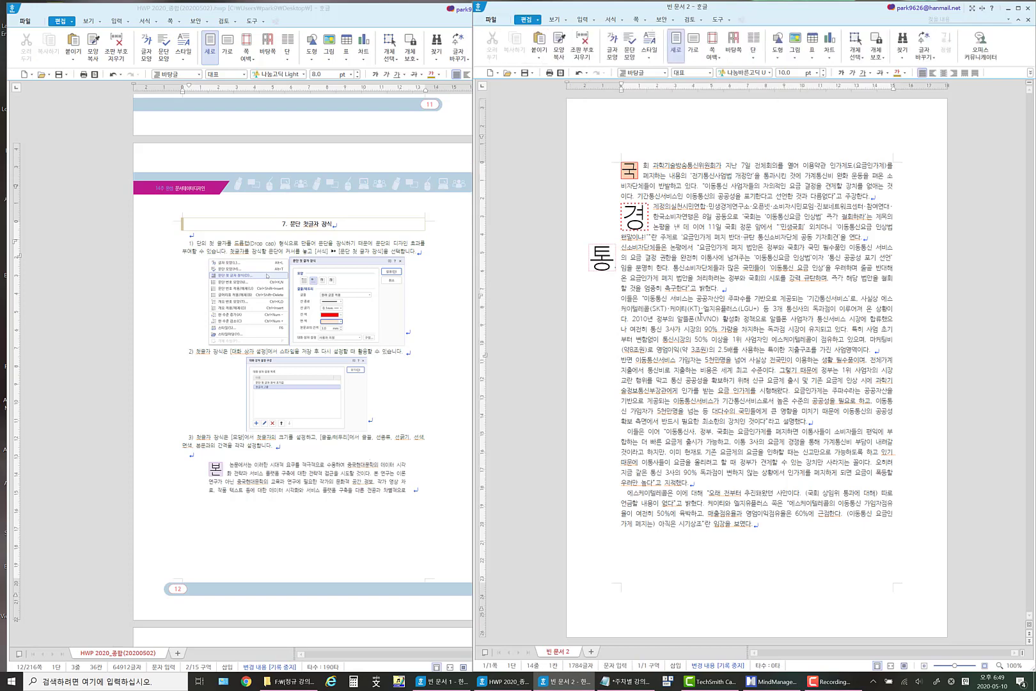
{"action": "left_click", "coordinate": [624, 21]}
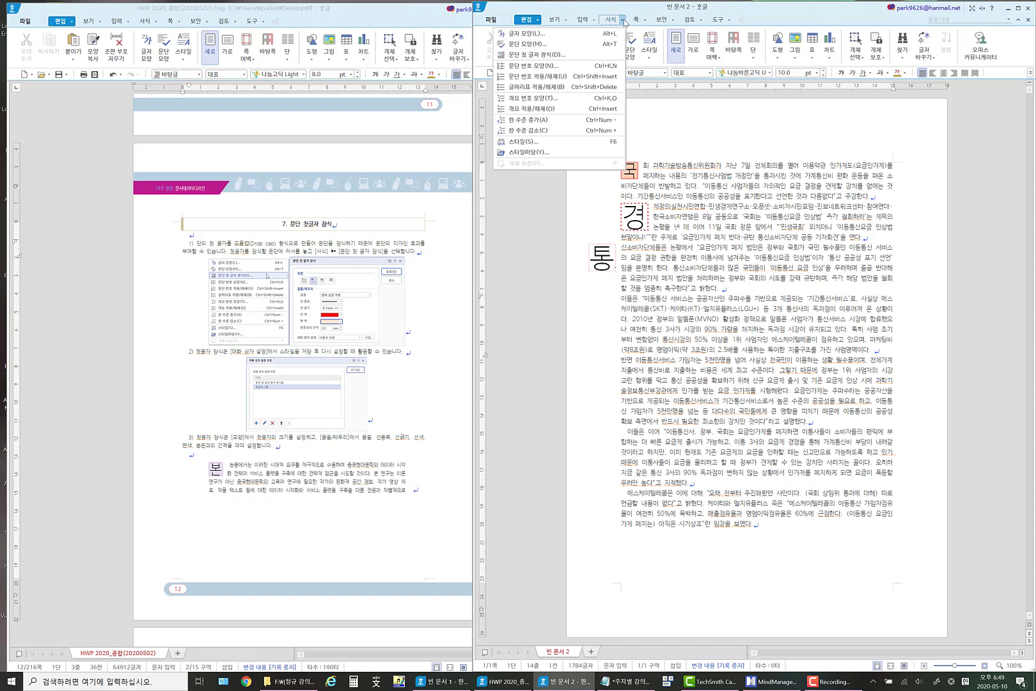
{"action": "left_click", "coordinate": [555, 55]}
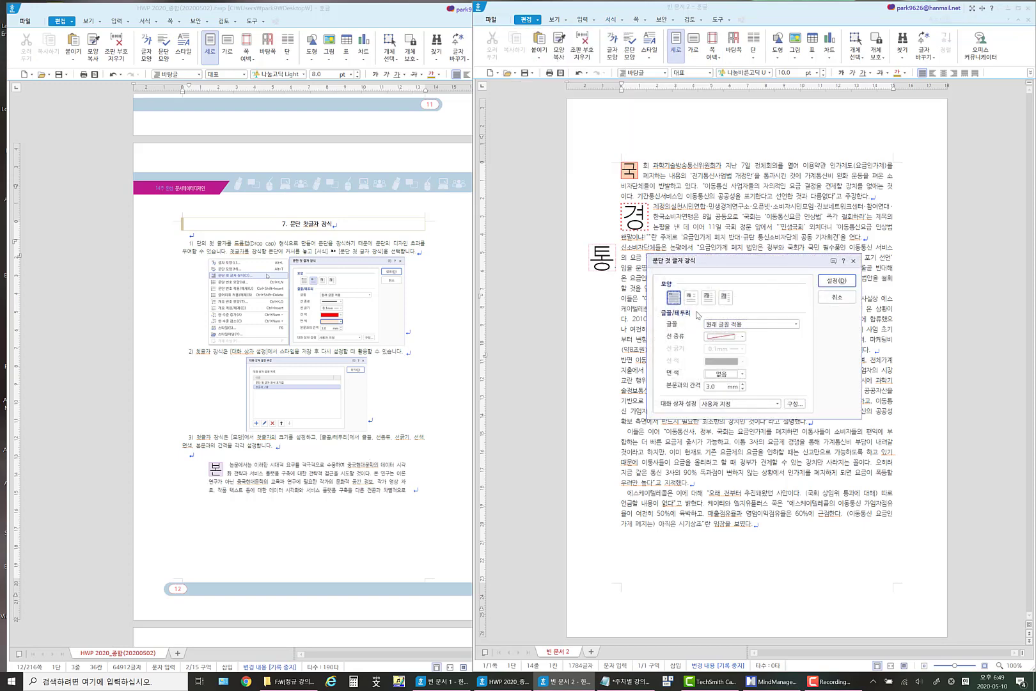
{"action": "left_click", "coordinate": [725, 296]}
{"action": "left_click", "coordinate": [771, 328]}
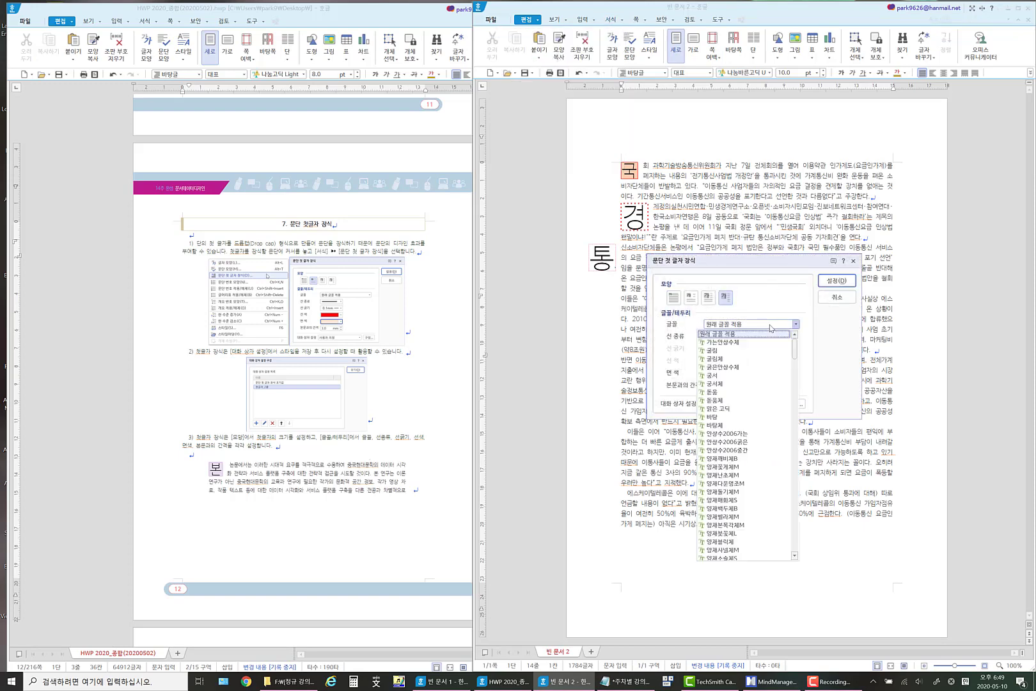
{"action": "left_click", "coordinate": [781, 292]}
Give the margin drop cap of the 이들은 paragraph a solid 0.7 mm border and a grey fill, and apply it.
{"action": "left_click", "coordinate": [742, 337]}
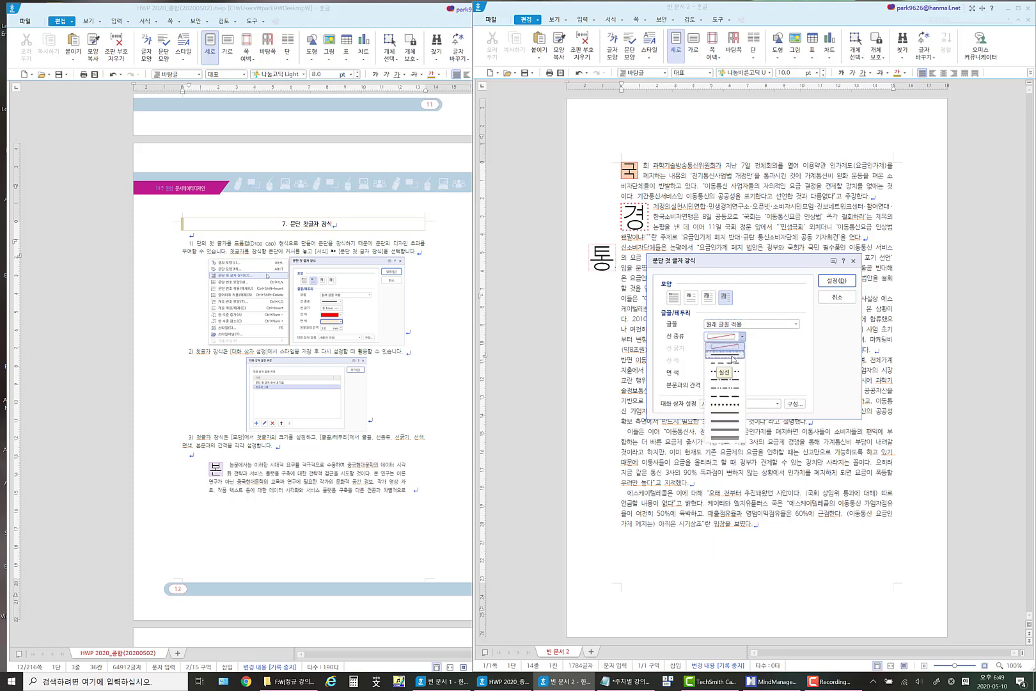
{"action": "left_click", "coordinate": [732, 357]}
{"action": "left_click", "coordinate": [742, 349]}
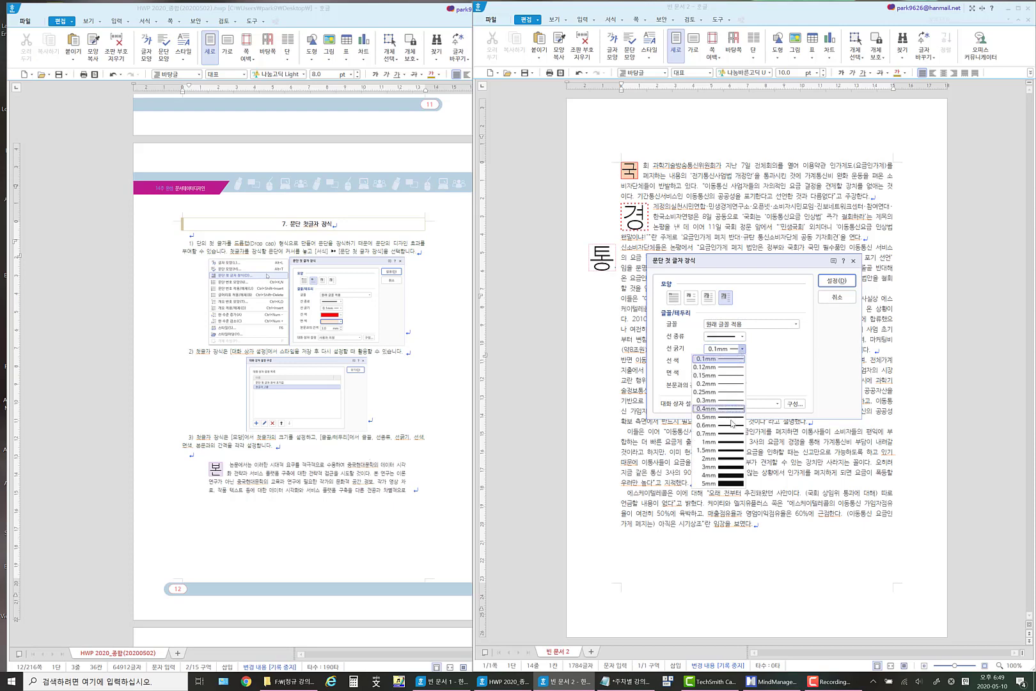
{"action": "left_click", "coordinate": [732, 434]}
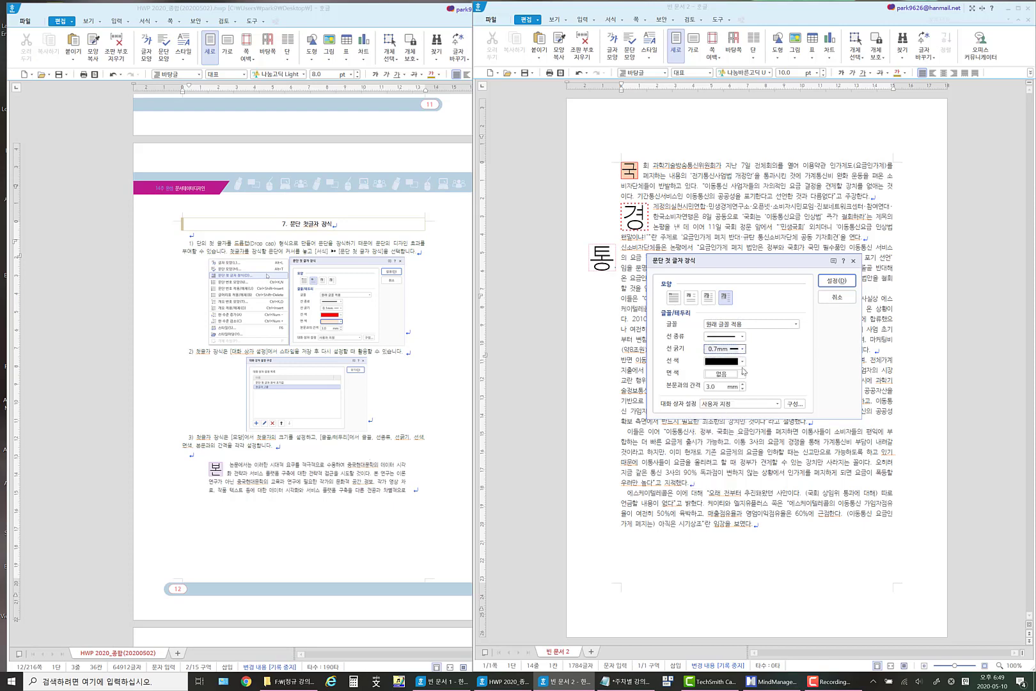
{"action": "left_click", "coordinate": [743, 373]}
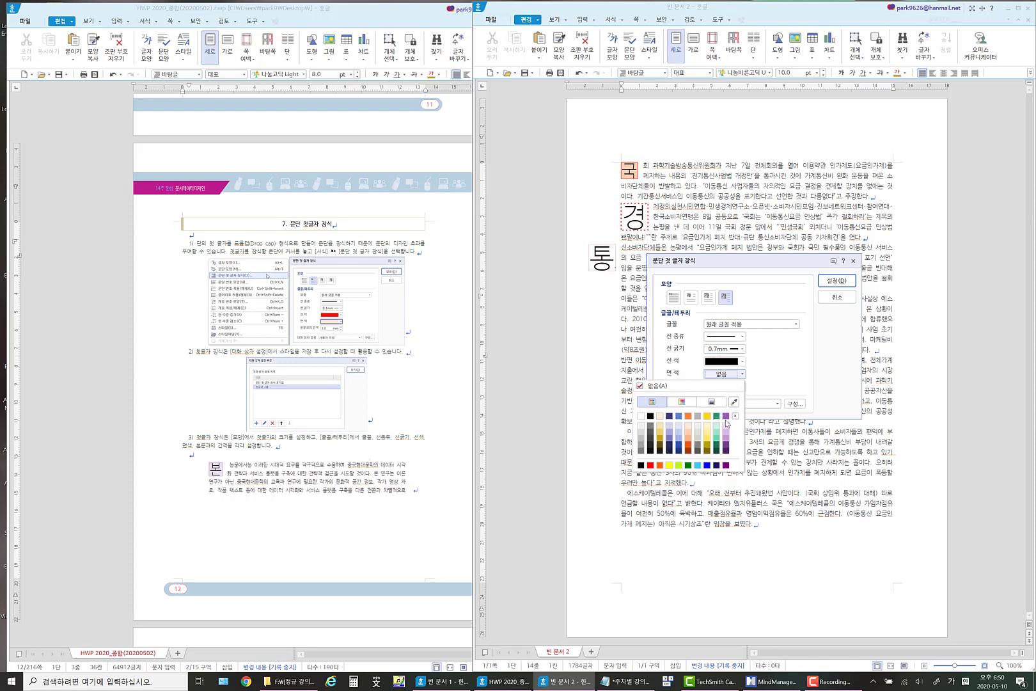
{"action": "left_click", "coordinate": [697, 434]}
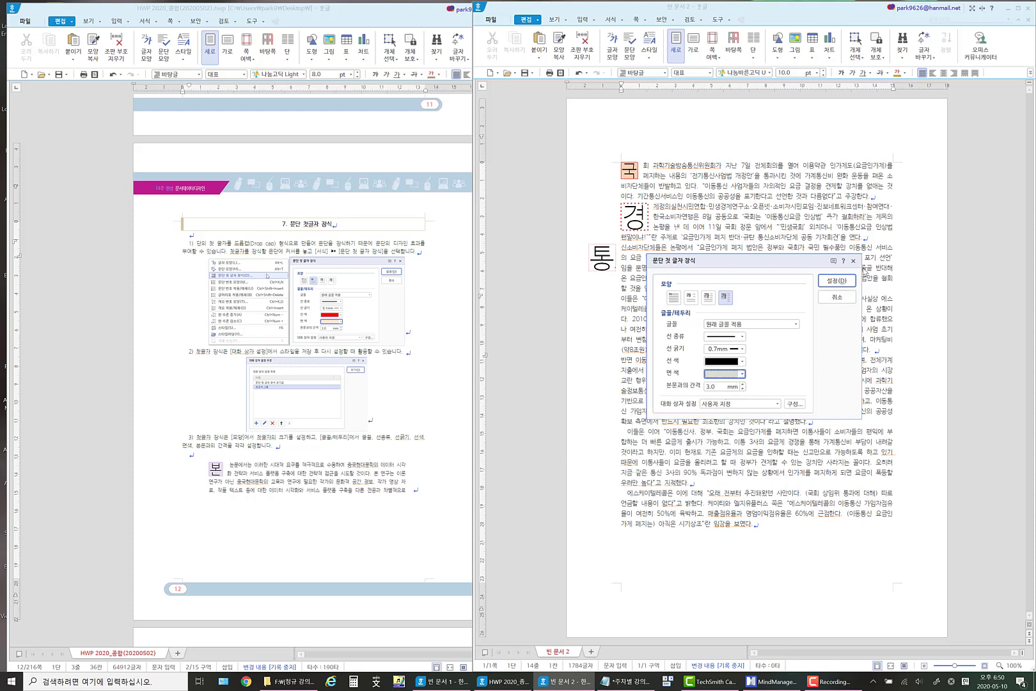
{"action": "left_click", "coordinate": [824, 285]}
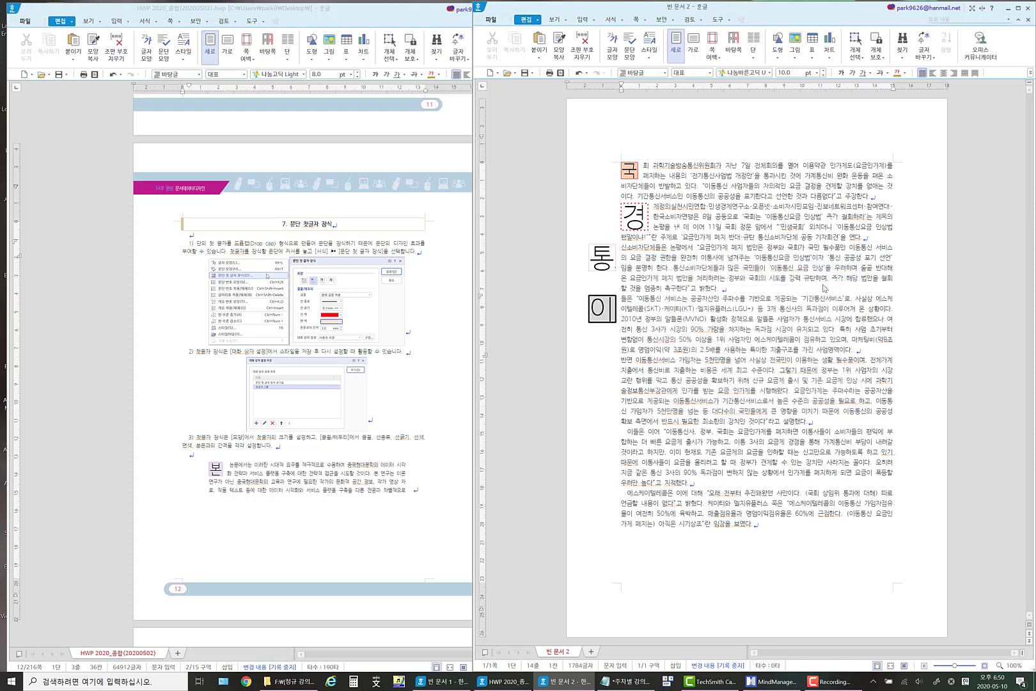
{"action": "left_click", "coordinate": [589, 314]}
{"action": "left_click_drag", "start_coordinate": [593, 303], "coordinate": [614, 330]}
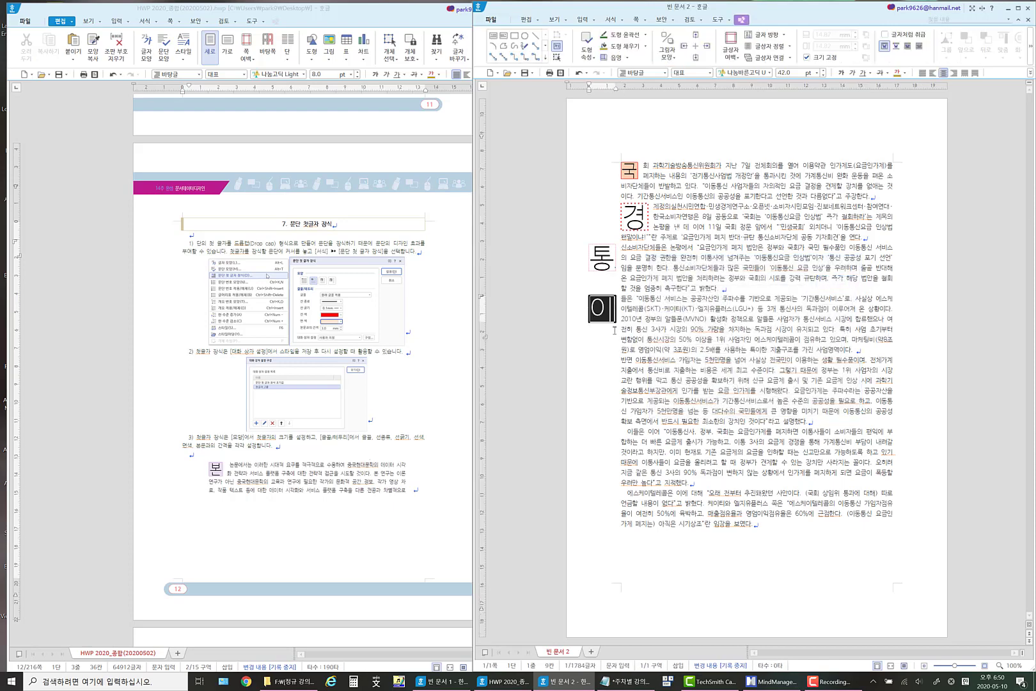
{"action": "left_click", "coordinate": [652, 290]}
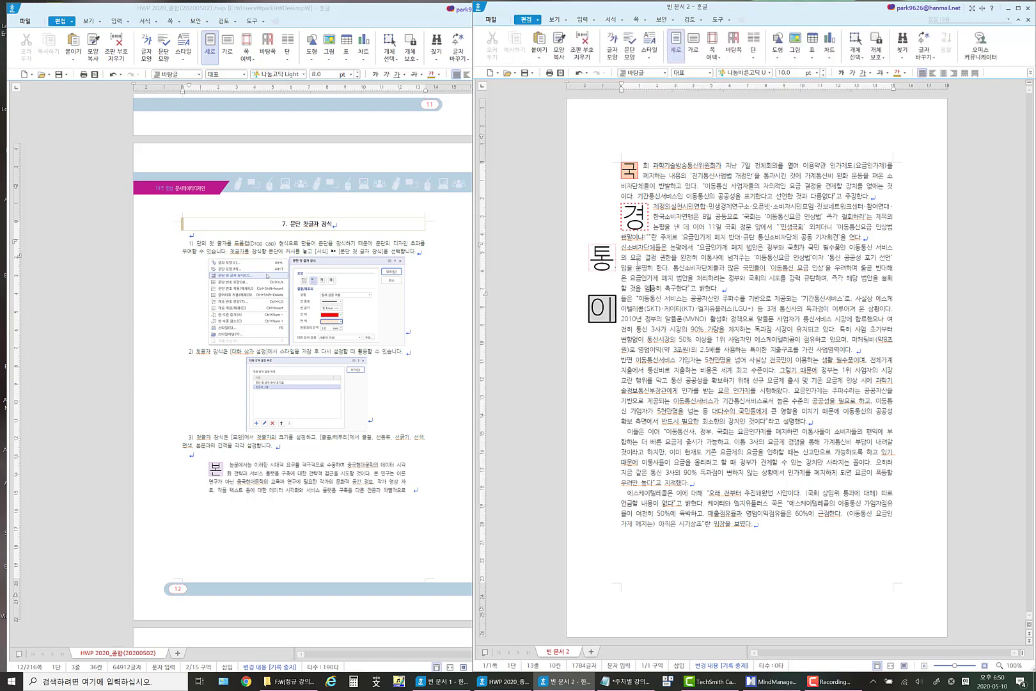
Set the font colour of all the body text, from the first paragraph to the last, to blue.
{"action": "left_click_drag", "start_coordinate": [624, 279], "coordinate": [792, 577]}
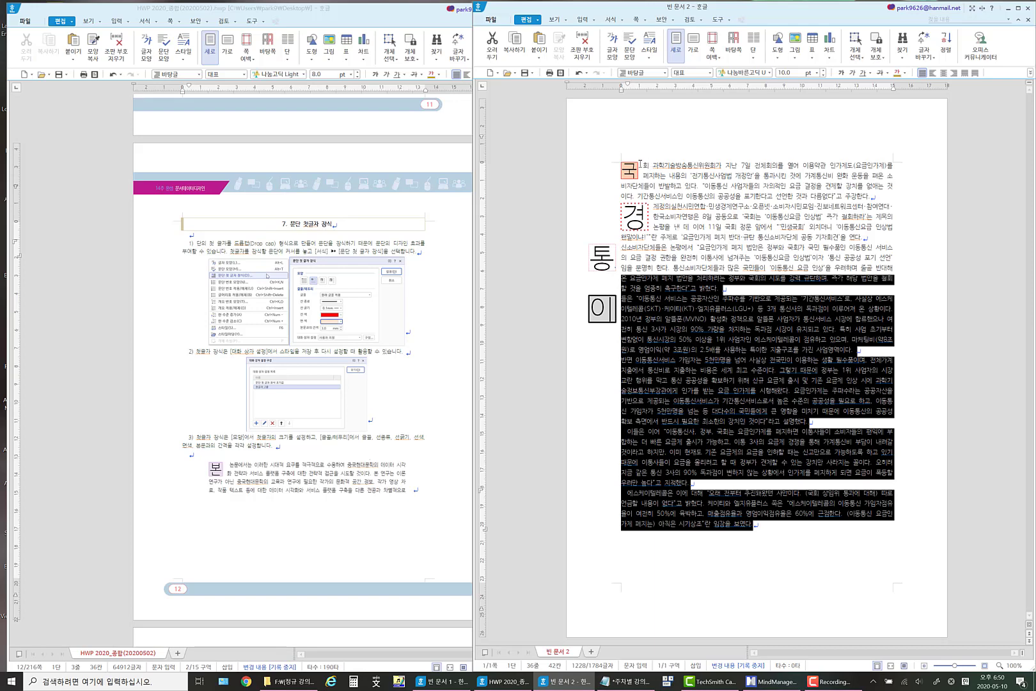
{"action": "left_click_drag", "start_coordinate": [640, 164], "coordinate": [779, 531]}
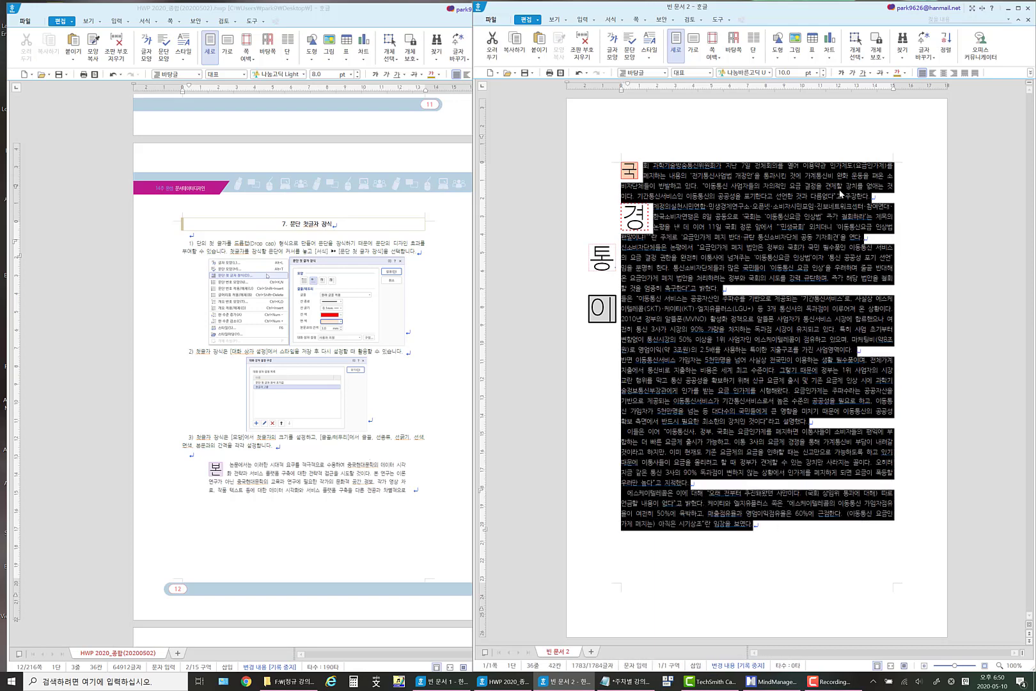
{"action": "left_click", "coordinate": [903, 72]}
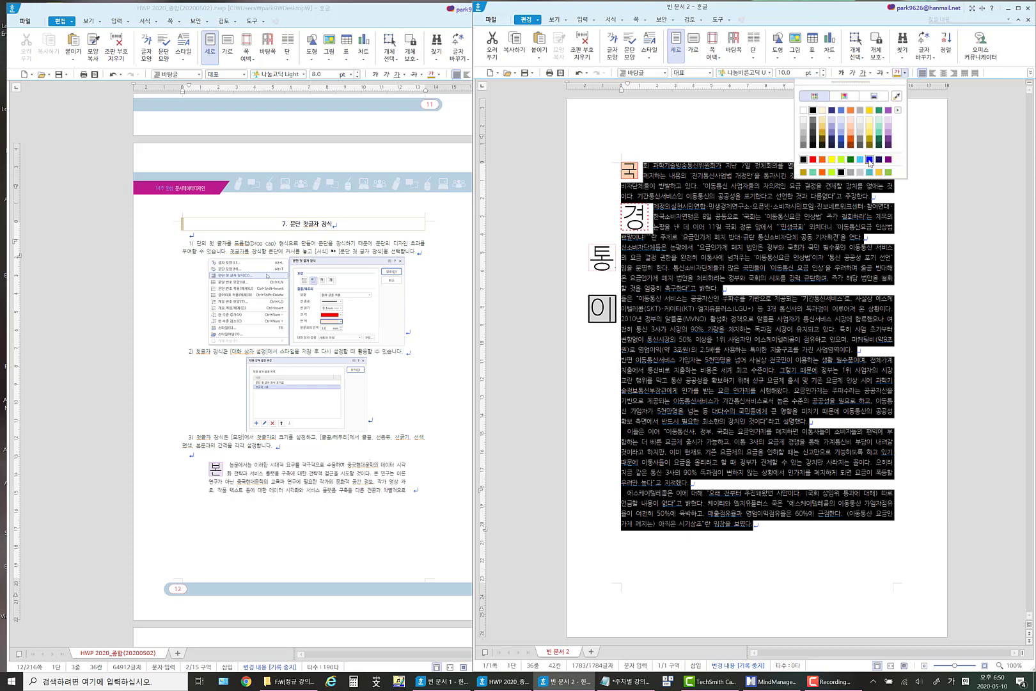
{"action": "left_click", "coordinate": [870, 163]}
{"action": "left_click", "coordinate": [938, 250]}
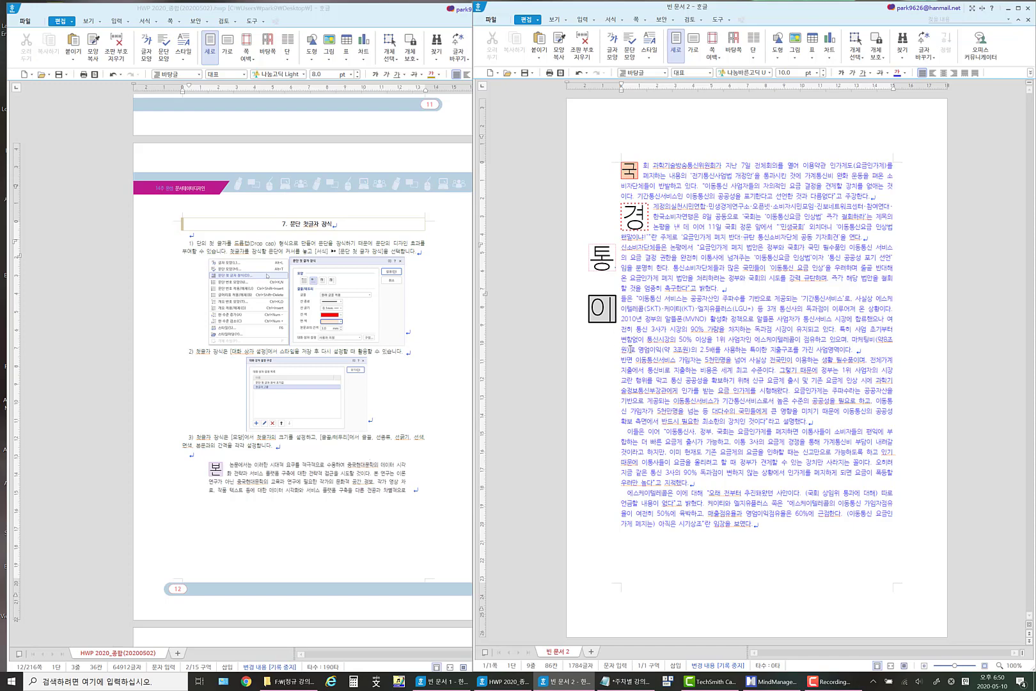
Apply the saved drop cap preset 첫글자_3줄_선색_점선 to the paragraph beginning with 반면.
{"action": "left_click", "coordinate": [622, 299]}
{"action": "left_click", "coordinate": [610, 20]}
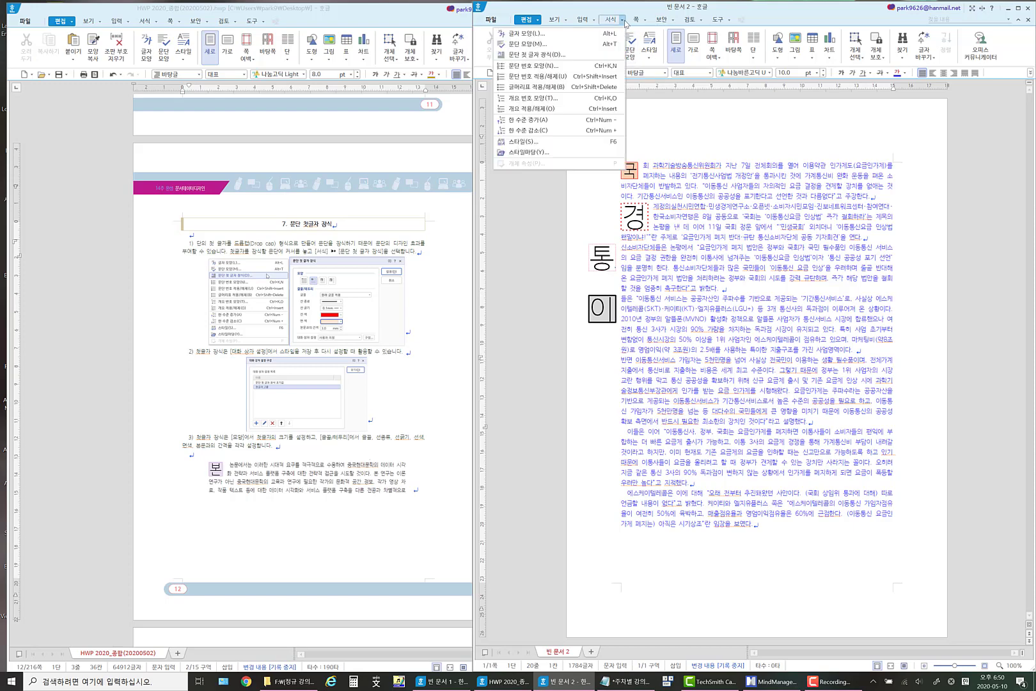
{"action": "left_click", "coordinate": [571, 56]}
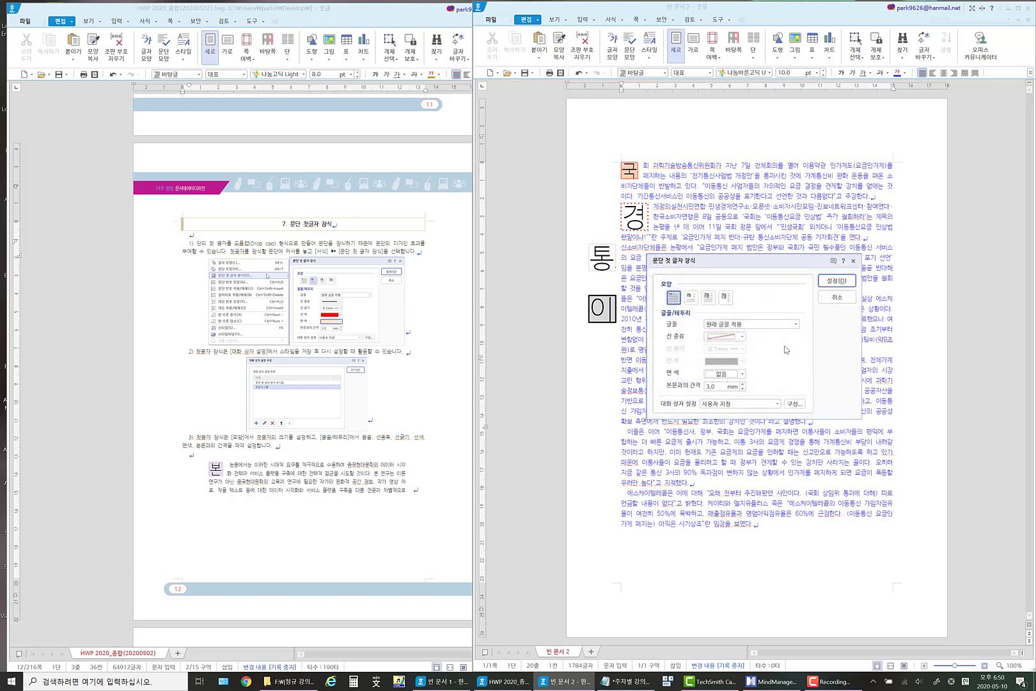
{"action": "left_click", "coordinate": [756, 404]}
{"action": "left_click", "coordinate": [741, 447]}
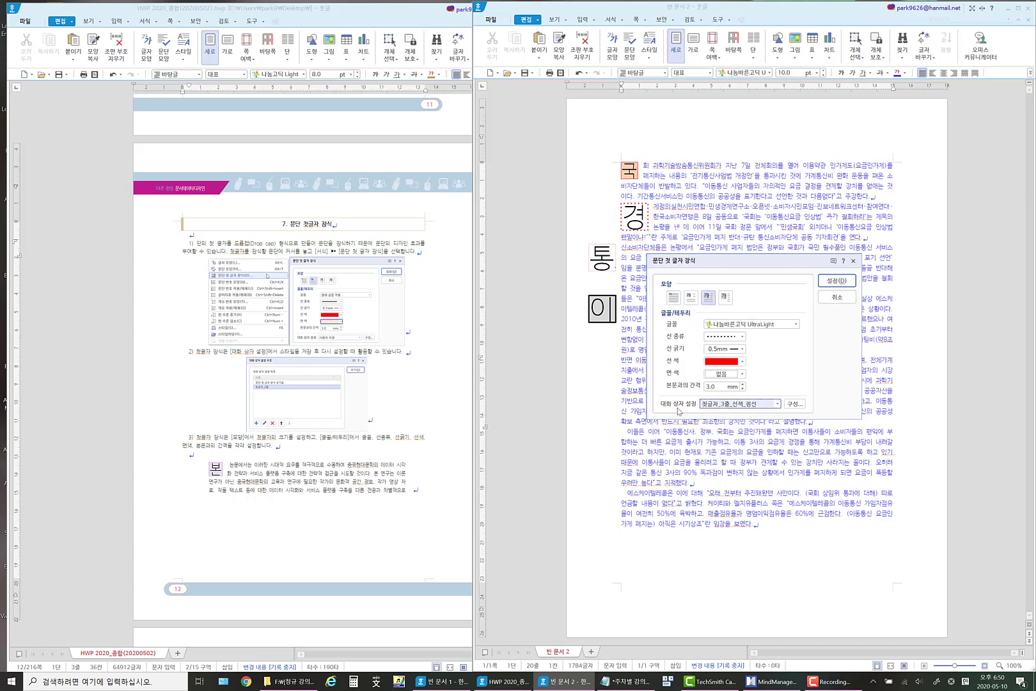
{"action": "left_click", "coordinate": [796, 406]}
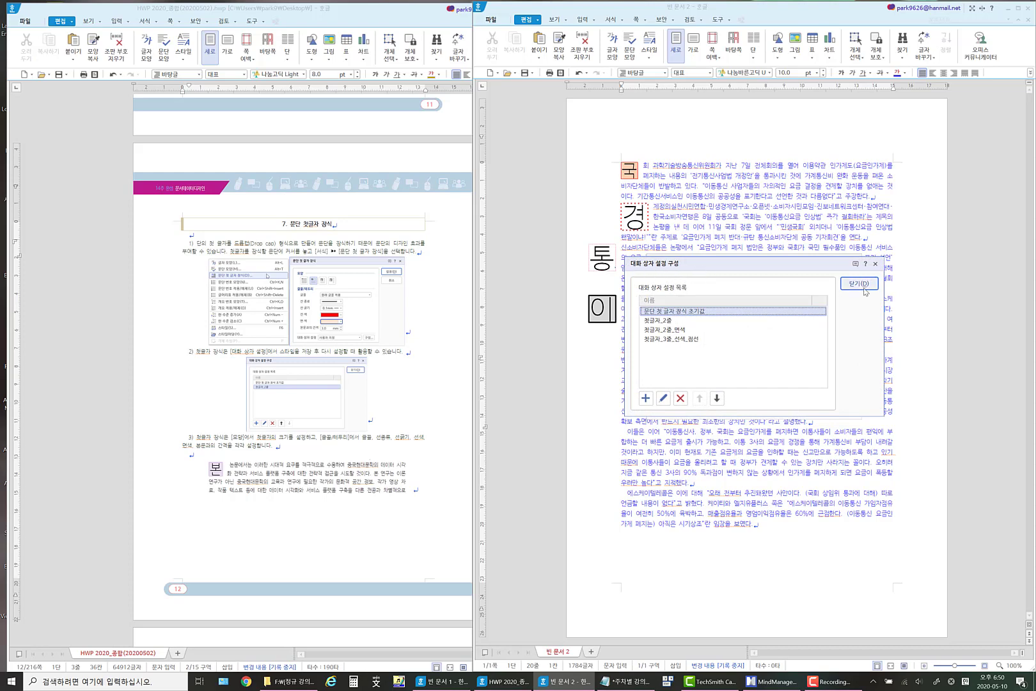
{"action": "left_click", "coordinate": [665, 340]}
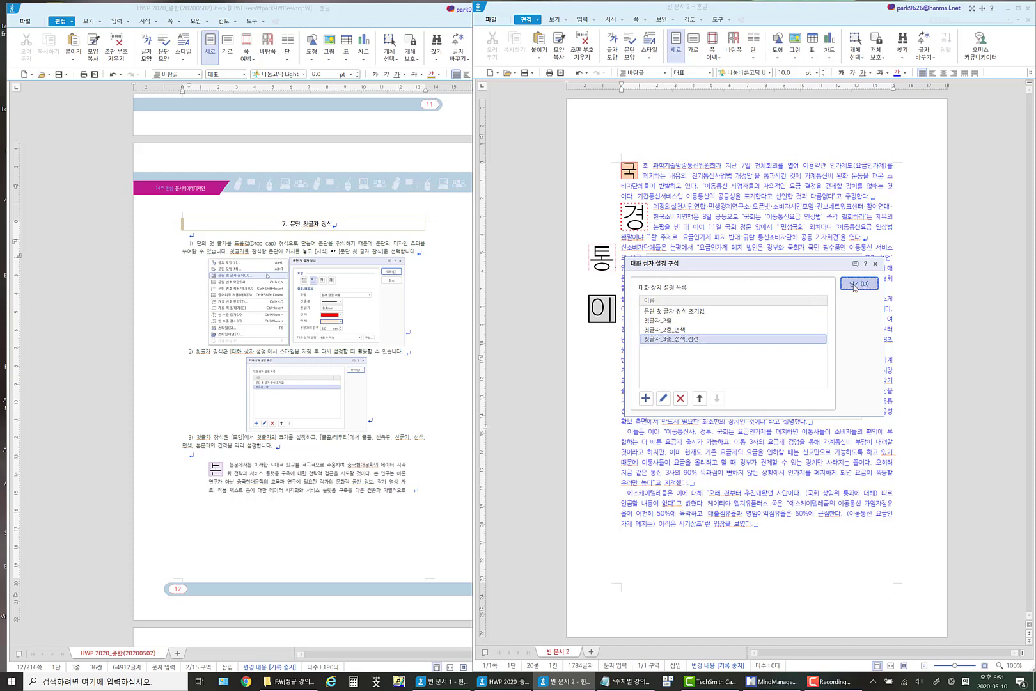
{"action": "left_click", "coordinate": [859, 283]}
{"action": "left_click", "coordinate": [835, 282]}
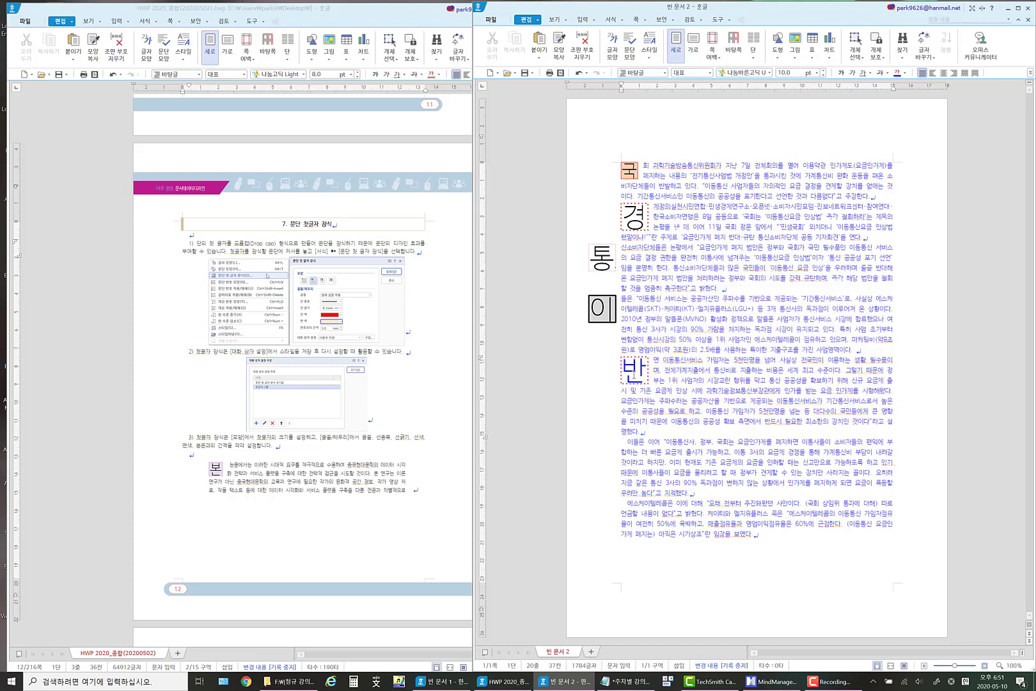
Set the font colour of the drop cap letter 반 to orange.
{"action": "left_click_drag", "start_coordinate": [629, 374], "coordinate": [643, 373]}
{"action": "left_click", "coordinate": [704, 372]}
{"action": "left_click", "coordinate": [634, 370]}
{"action": "key", "text": "F9"}
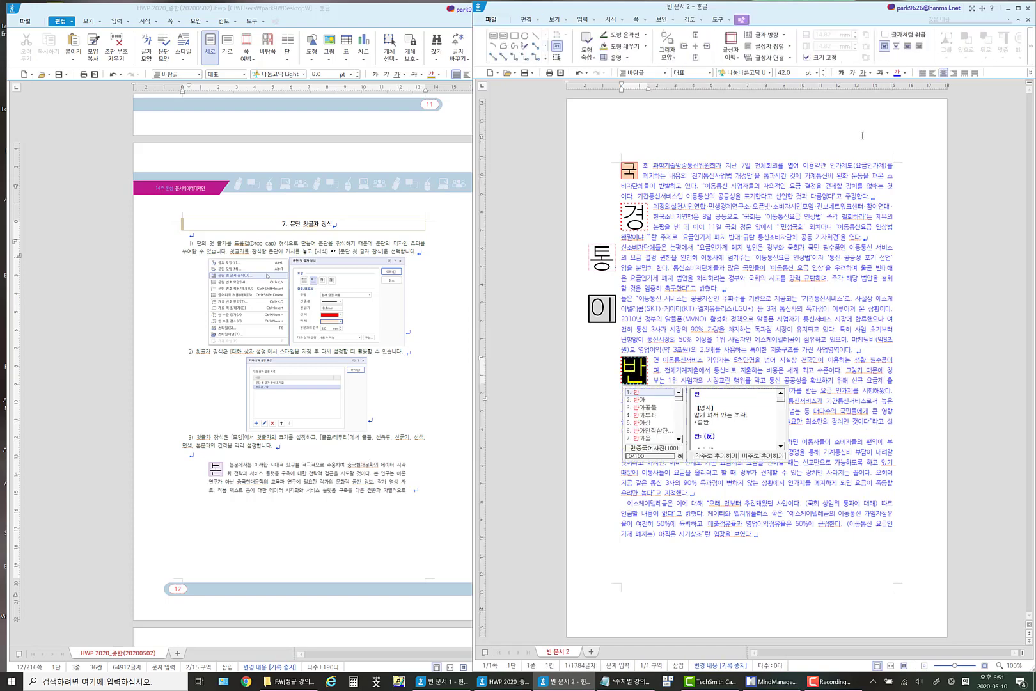
{"action": "left_click", "coordinate": [905, 73]}
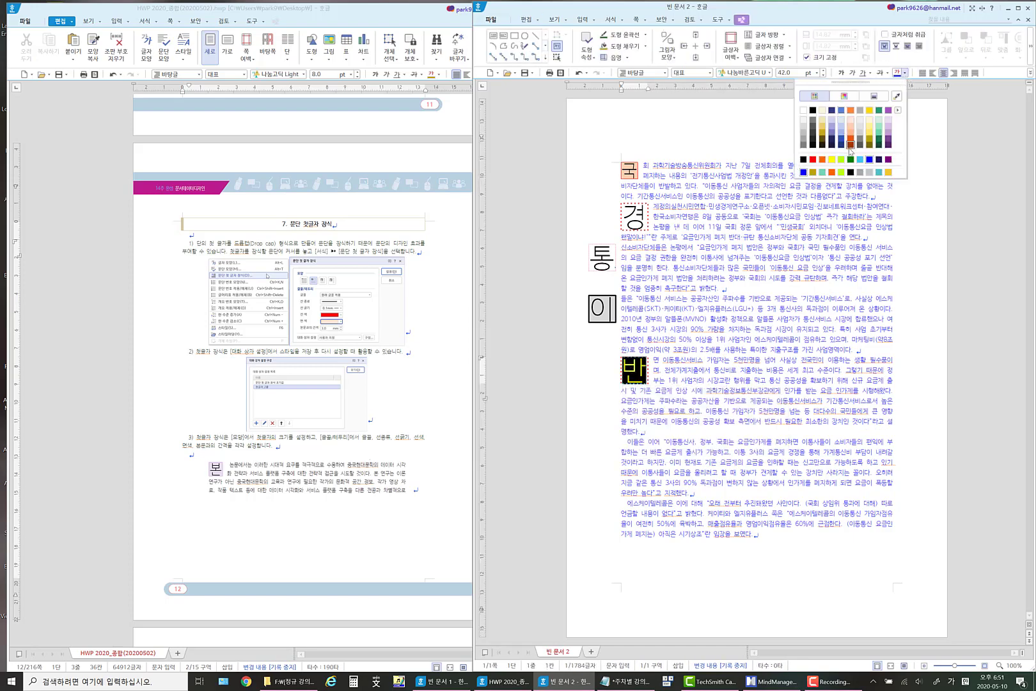
{"action": "left_click", "coordinate": [831, 173]}
{"action": "left_click", "coordinate": [772, 339]}
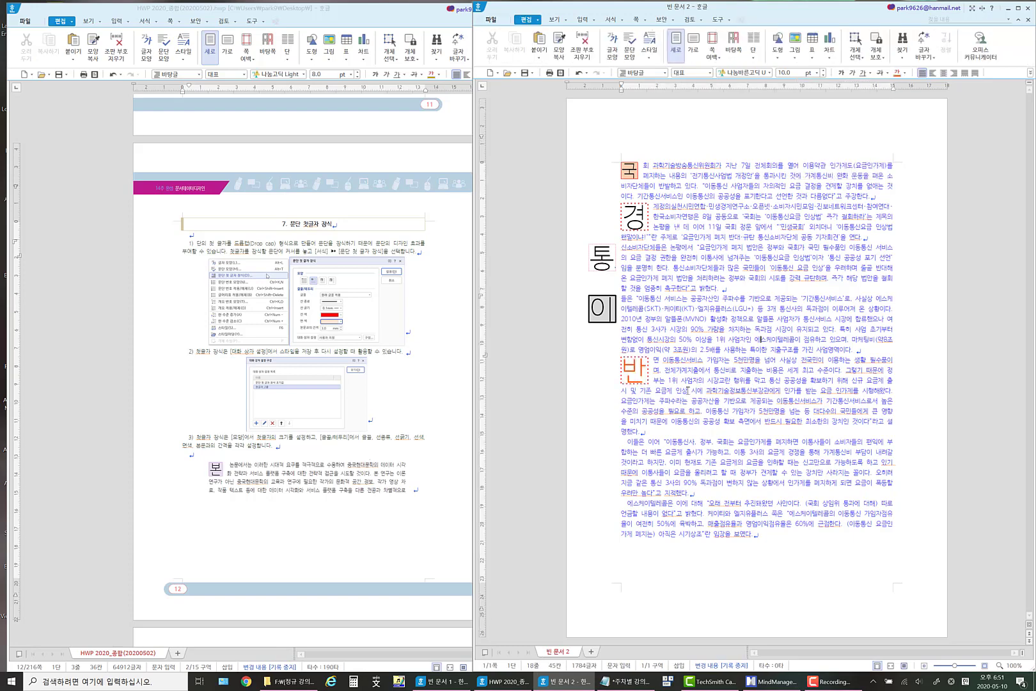
Start a first-letter decoration for the paragraph beginning with 이들은 이어, using the margin style.
{"action": "left_click", "coordinate": [627, 441]}
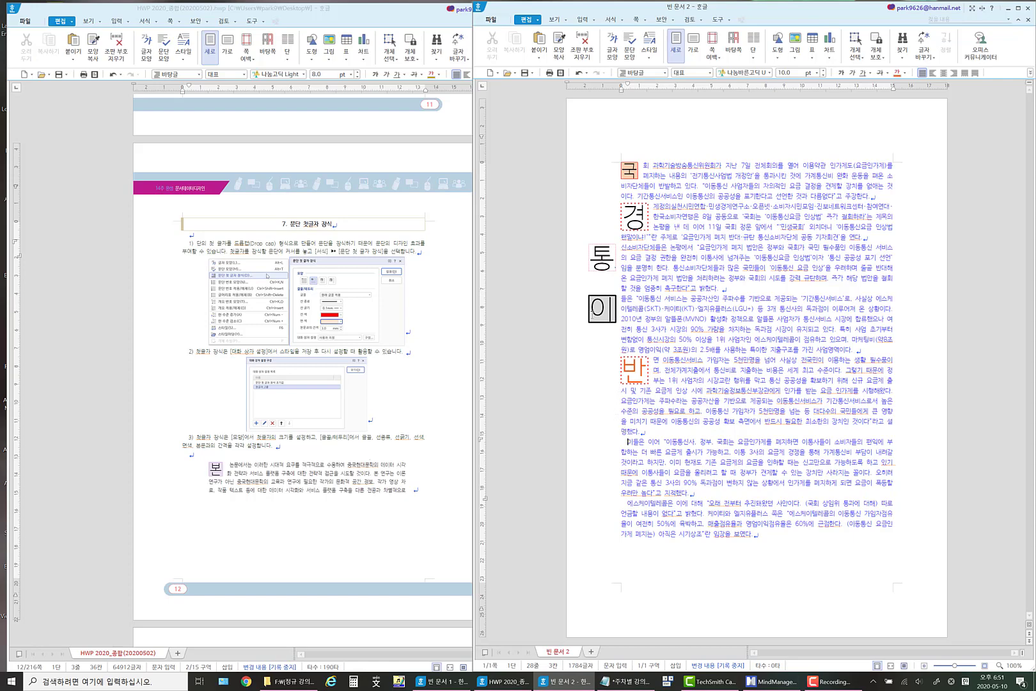
{"action": "left_click", "coordinate": [623, 22]}
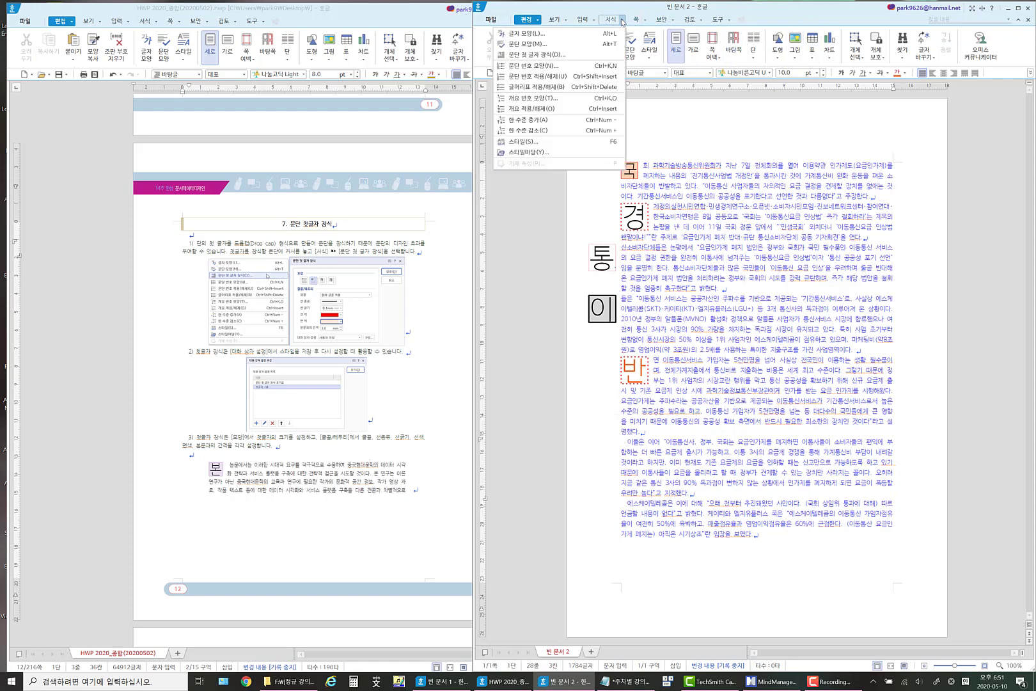
{"action": "left_click", "coordinate": [566, 59]}
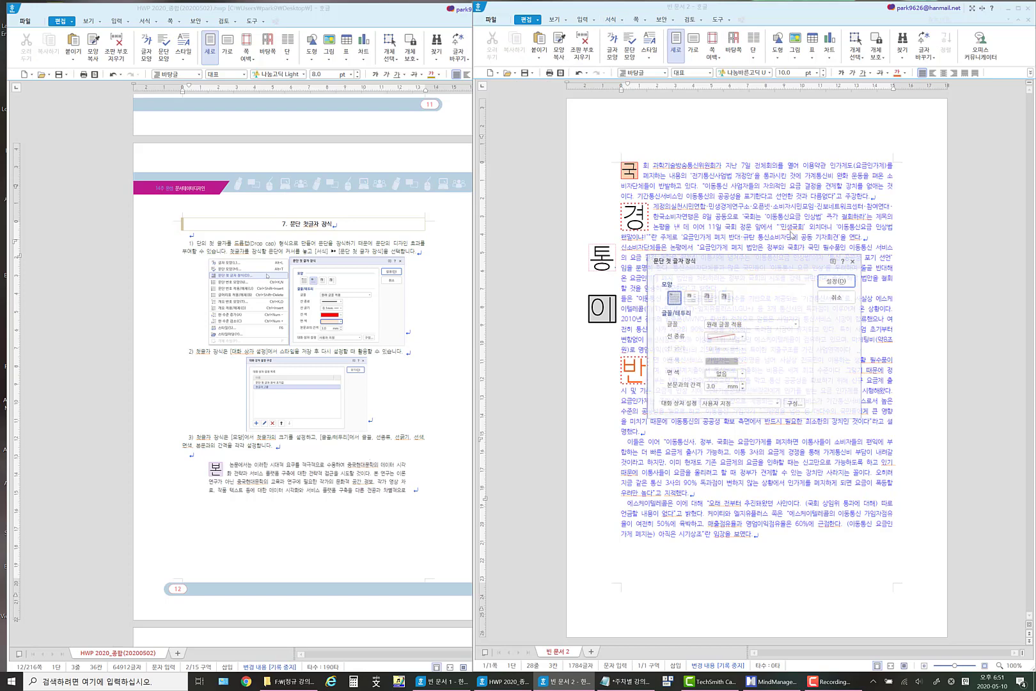
{"action": "left_click", "coordinate": [724, 298]}
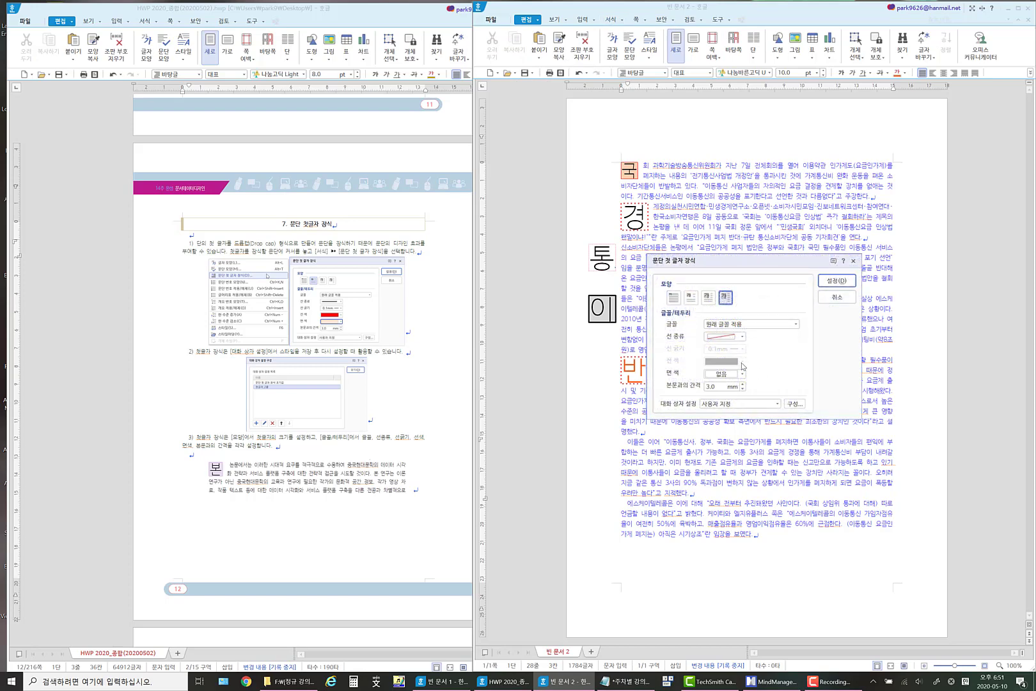
Give the 이들은 이어 paragraph's margin drop cap a solid red border and a light orange fill, and apply it.
{"action": "left_click", "coordinate": [742, 336]}
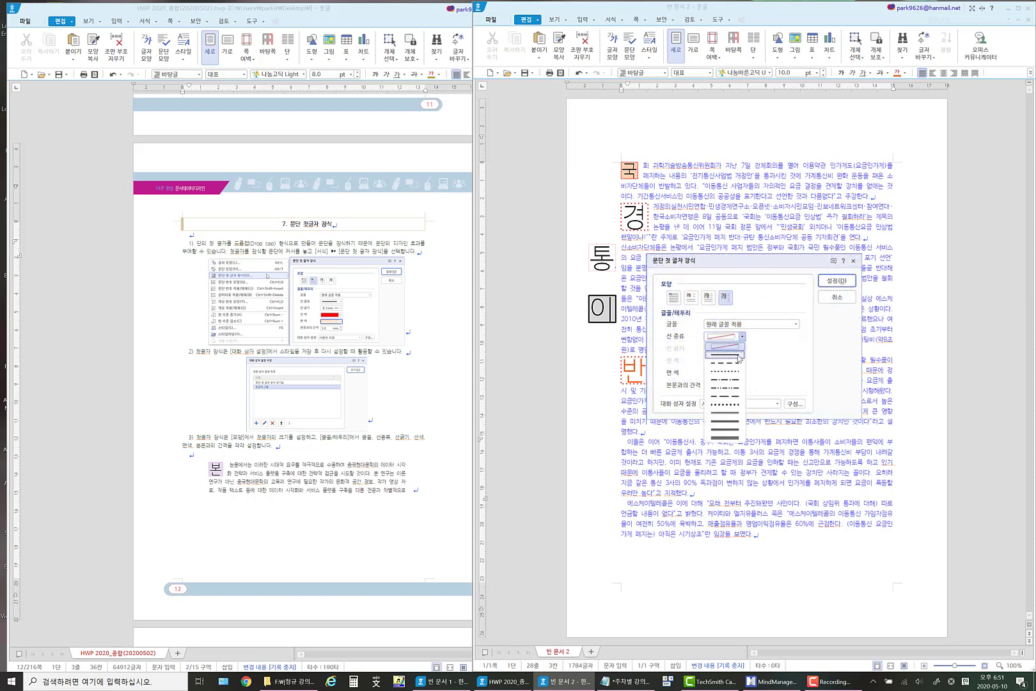
{"action": "left_click", "coordinate": [738, 357]}
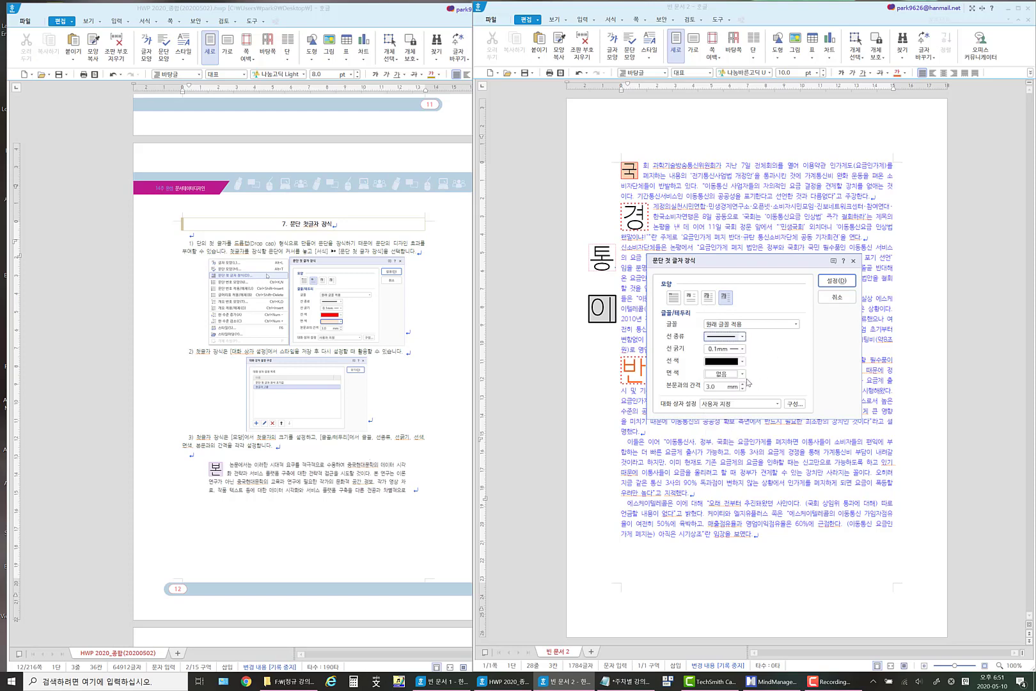
{"action": "left_click", "coordinate": [742, 362]}
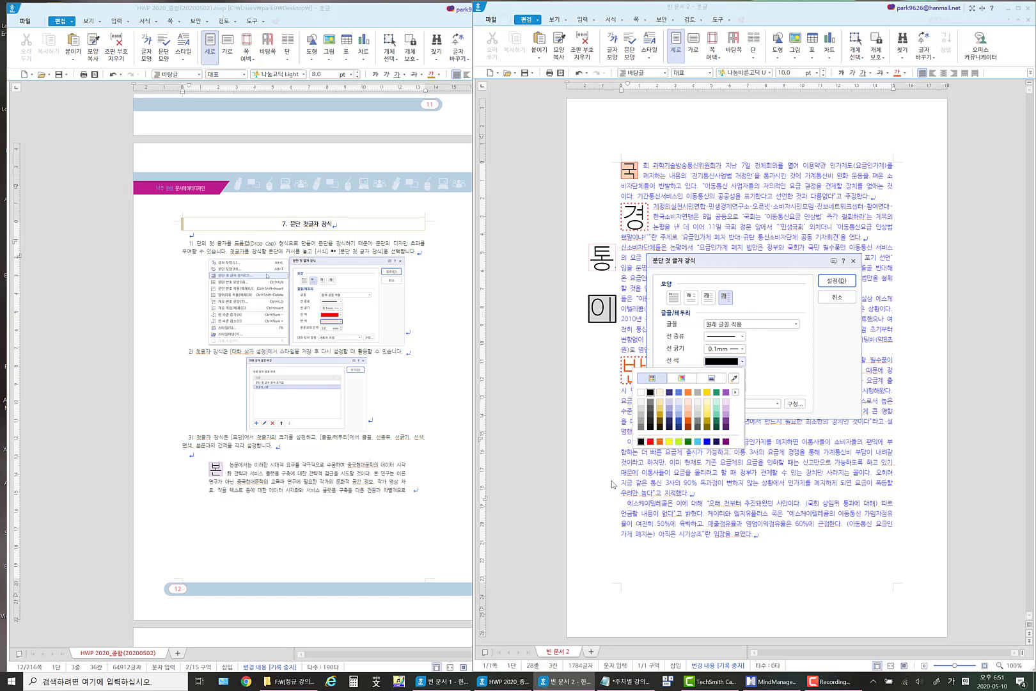
{"action": "left_click", "coordinate": [651, 441]}
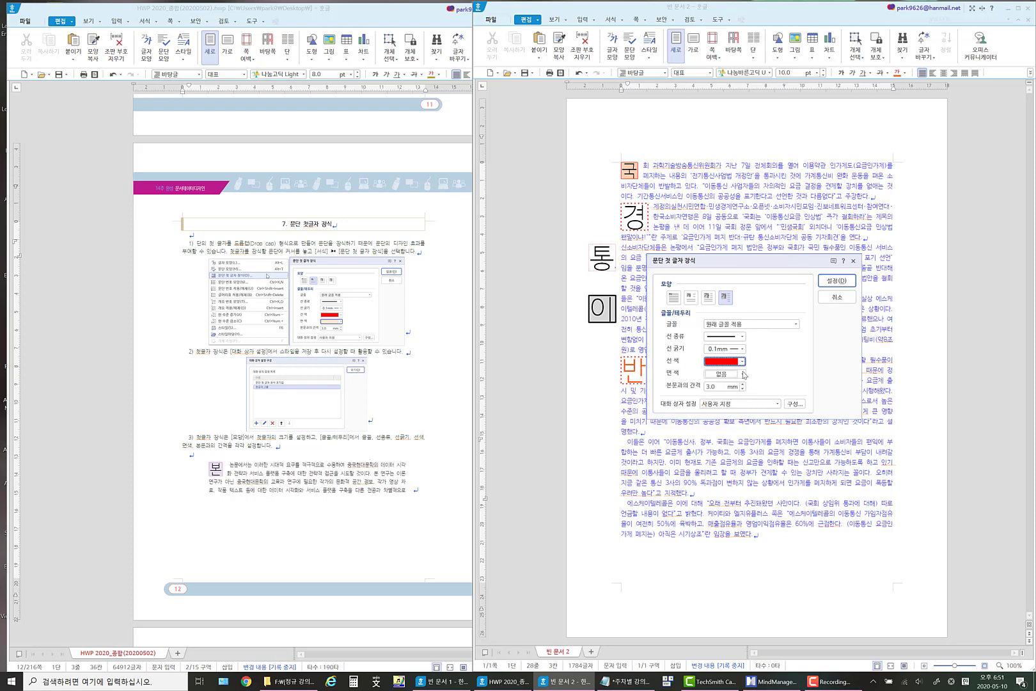
{"action": "left_click", "coordinate": [741, 374]}
{"action": "left_click", "coordinate": [696, 439]}
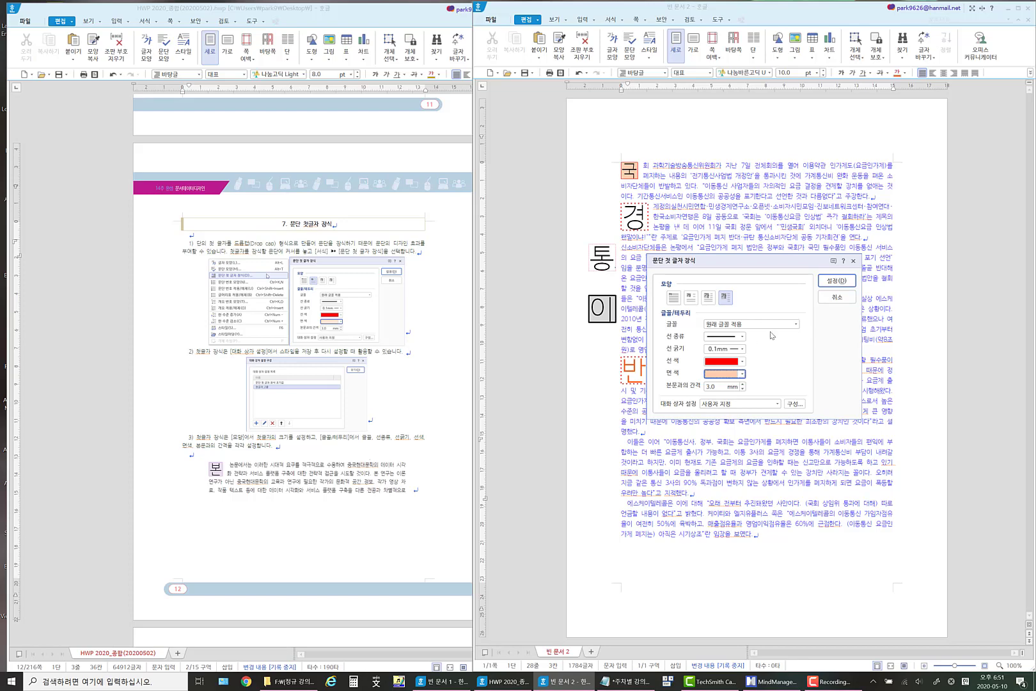
{"action": "left_click", "coordinate": [842, 280]}
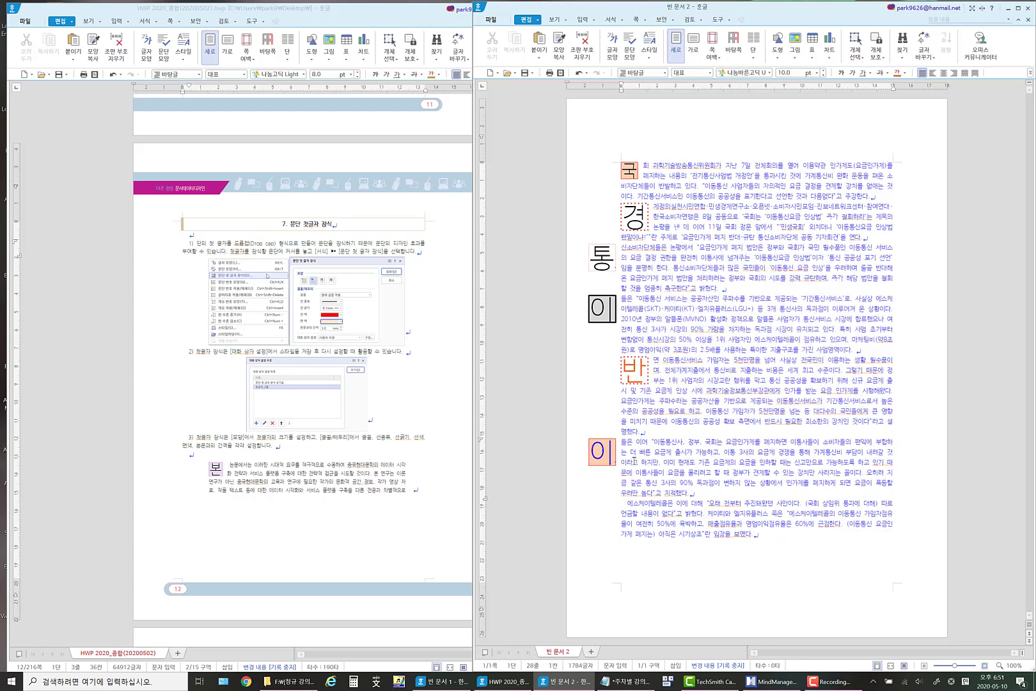
Select the new orange-filled 이 drop cap and the whole body text separately to compare what each selection covers.
{"action": "left_click", "coordinate": [598, 452]}
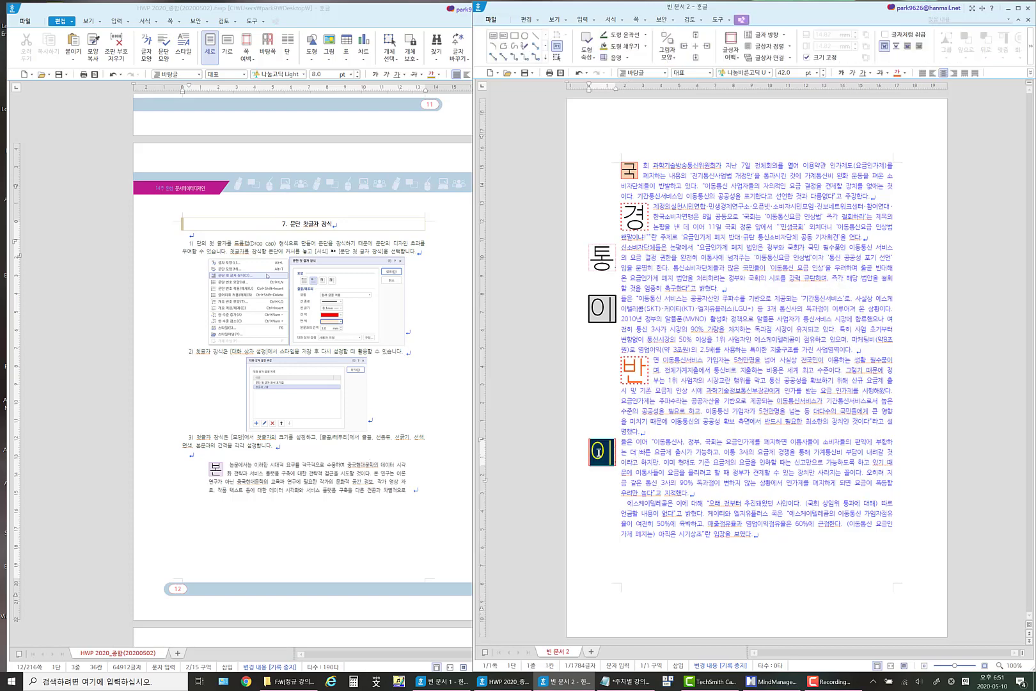
{"action": "left_click", "coordinate": [653, 442]}
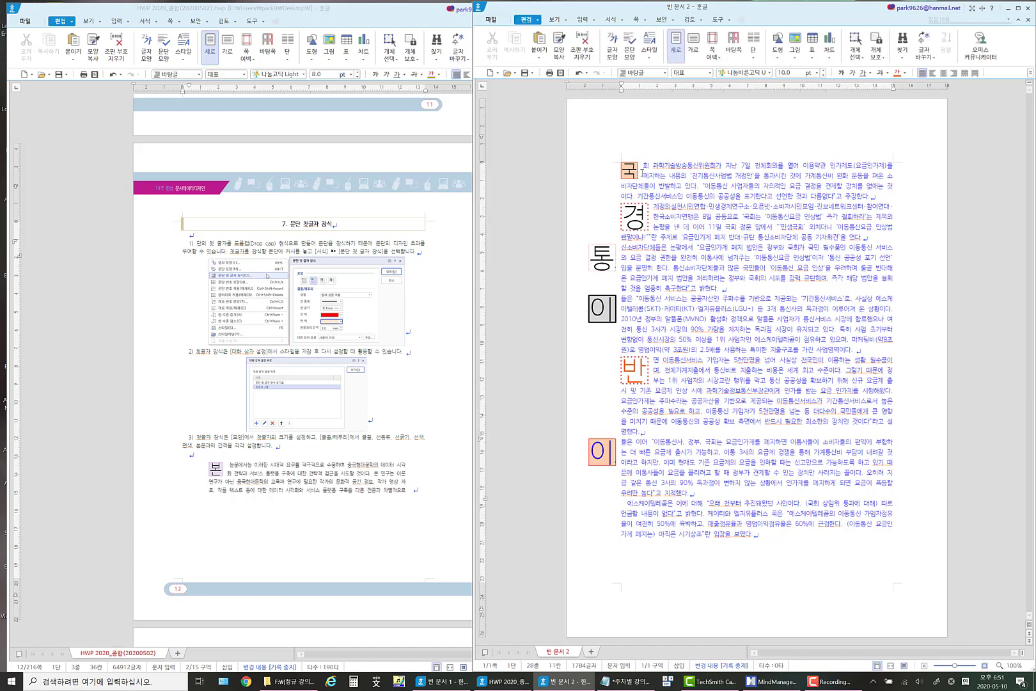
{"action": "left_click_drag", "start_coordinate": [644, 165], "coordinate": [766, 546]}
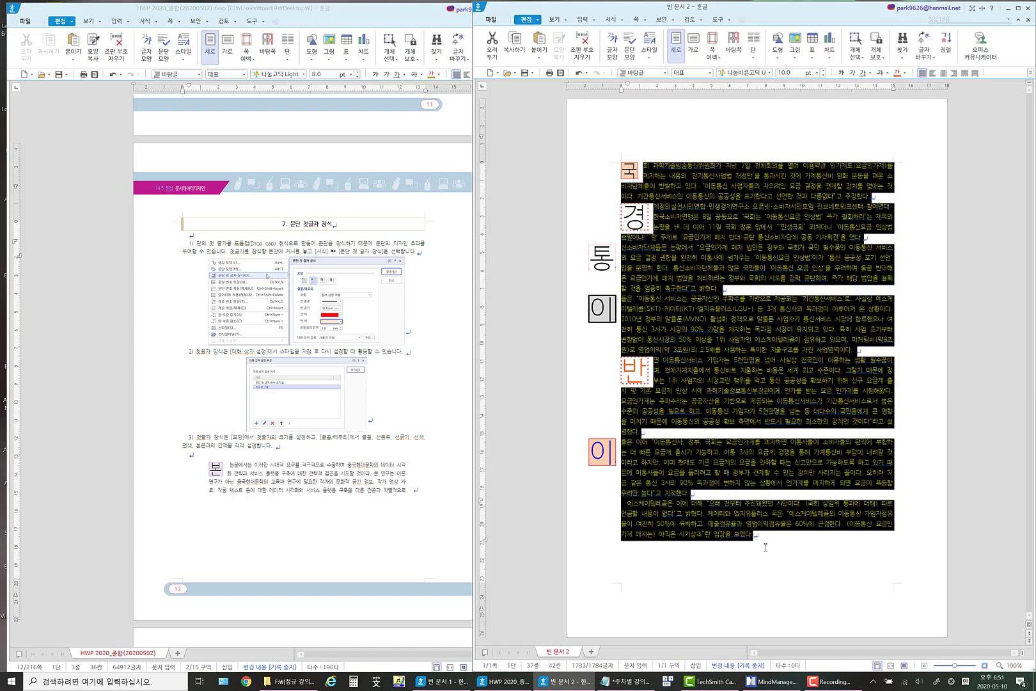
{"action": "left_click", "coordinate": [724, 391]}
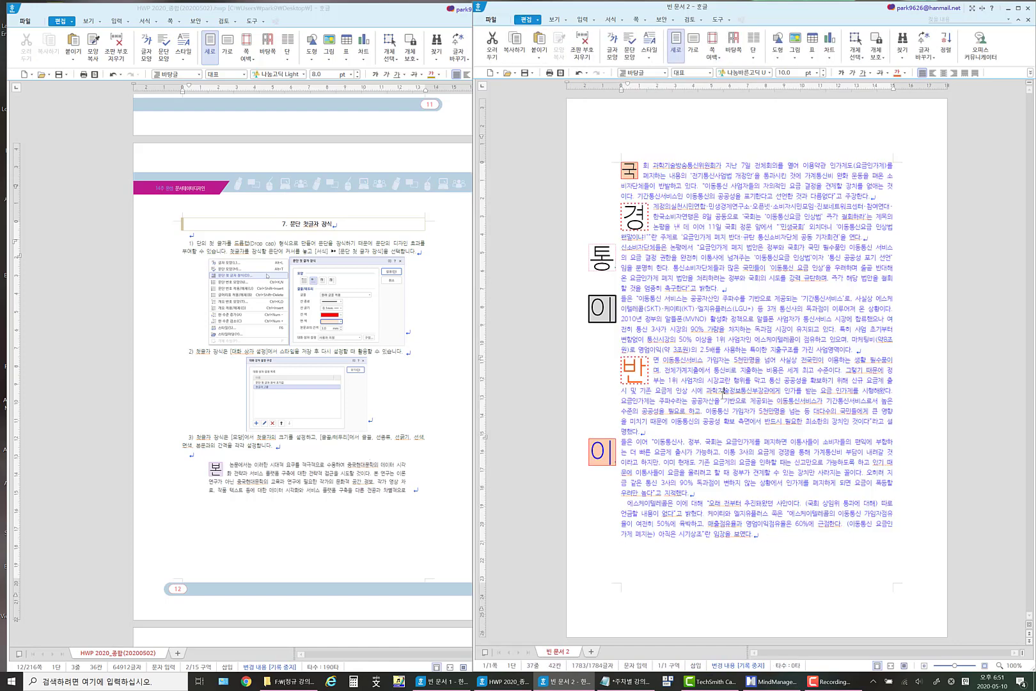
{"action": "left_click", "coordinate": [620, 442]}
{"action": "left_click", "coordinate": [596, 452]}
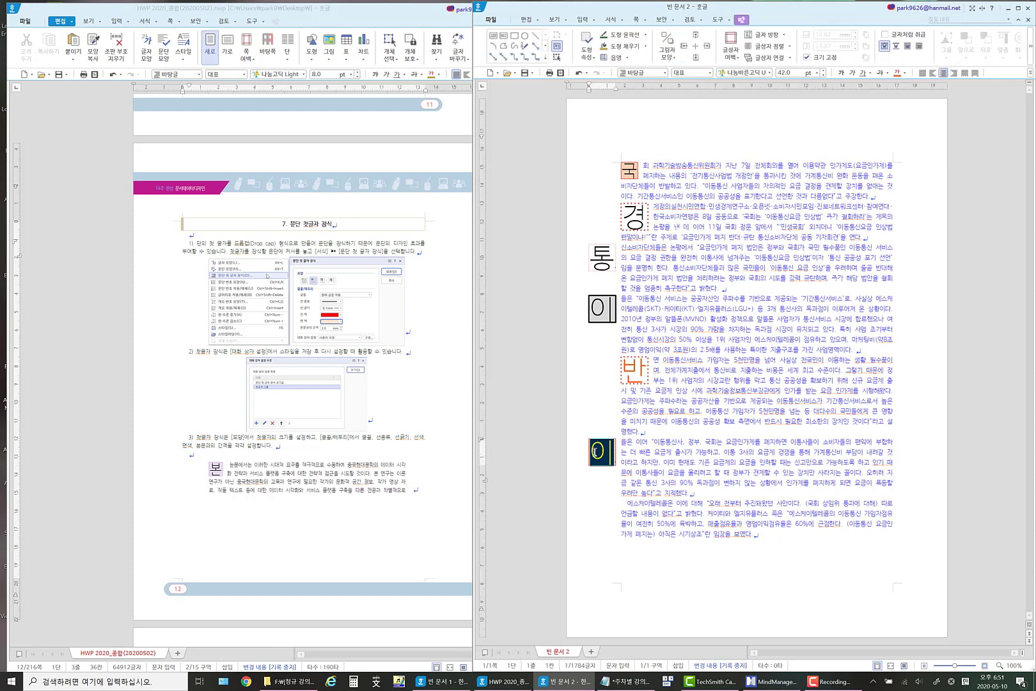
{"action": "left_click", "coordinate": [640, 452]}
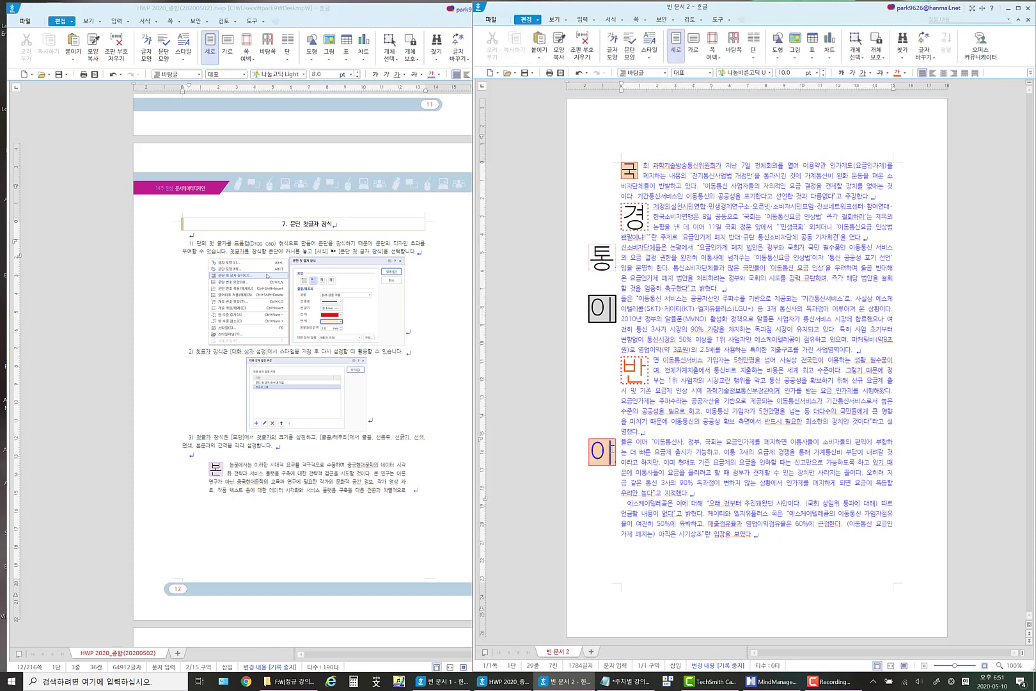
Set the font colour of the letter in the orange-filled 이 drop cap to dark gold.
{"action": "left_click", "coordinate": [599, 451]}
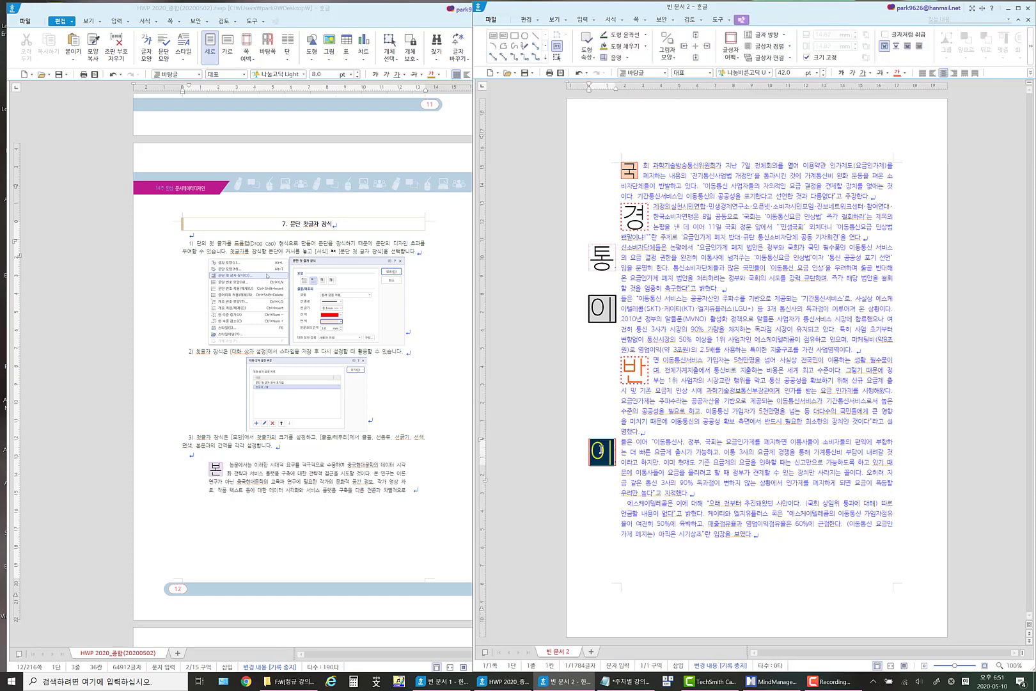
{"action": "left_click", "coordinate": [905, 73]}
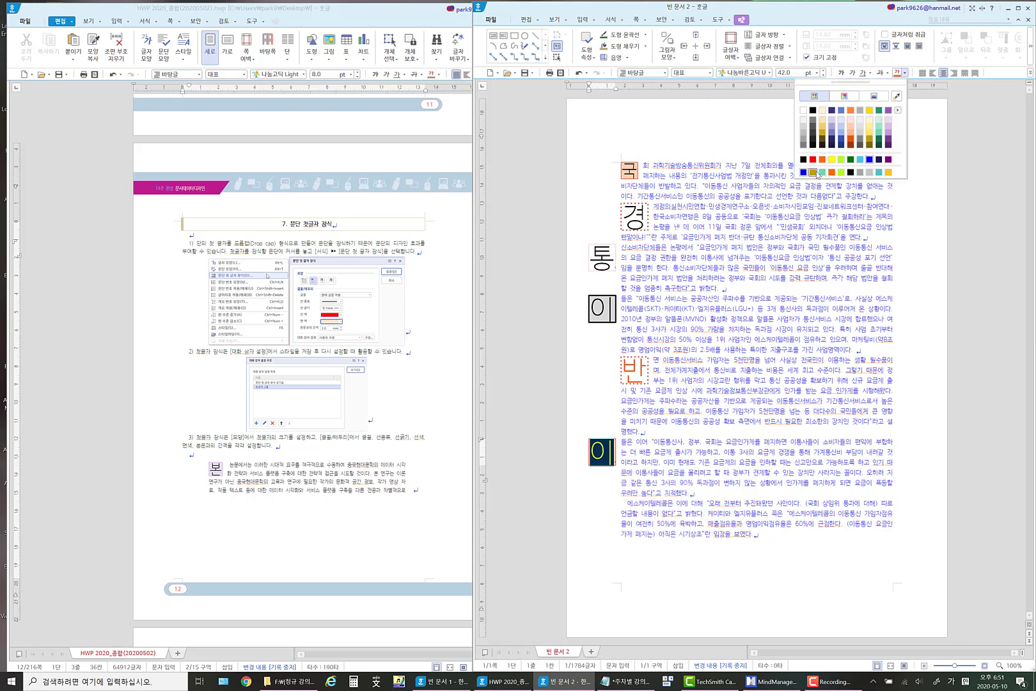
{"action": "left_click", "coordinate": [813, 173]}
{"action": "left_click", "coordinate": [764, 371]}
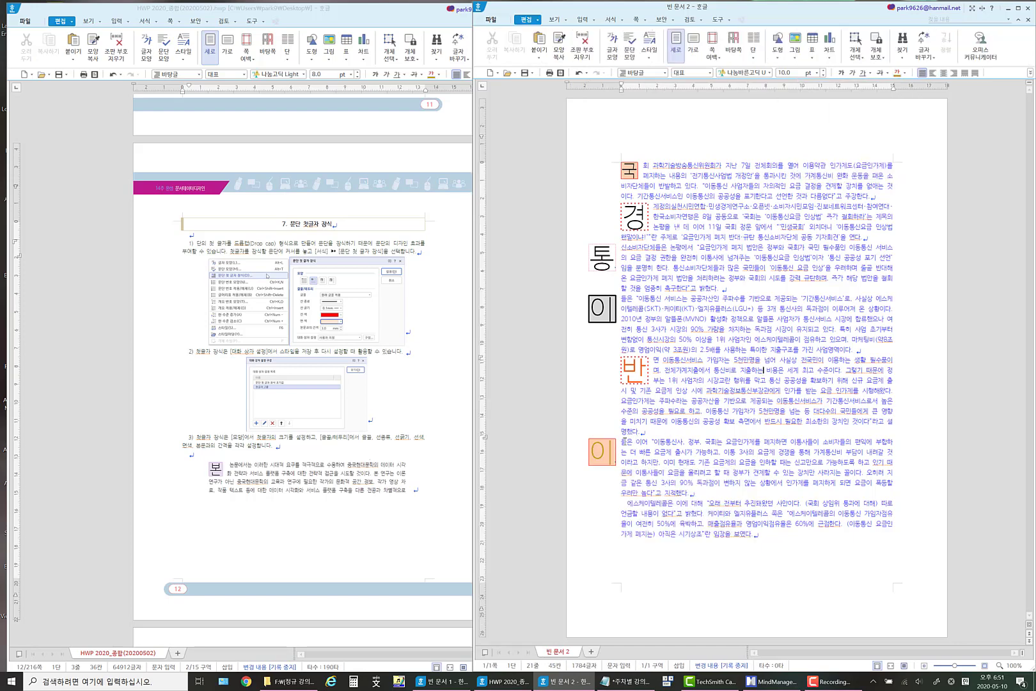
Edit the first-letter decoration of the 이들은 이어 paragraph and make its border a blue dashed line.
{"action": "left_click", "coordinate": [606, 449]}
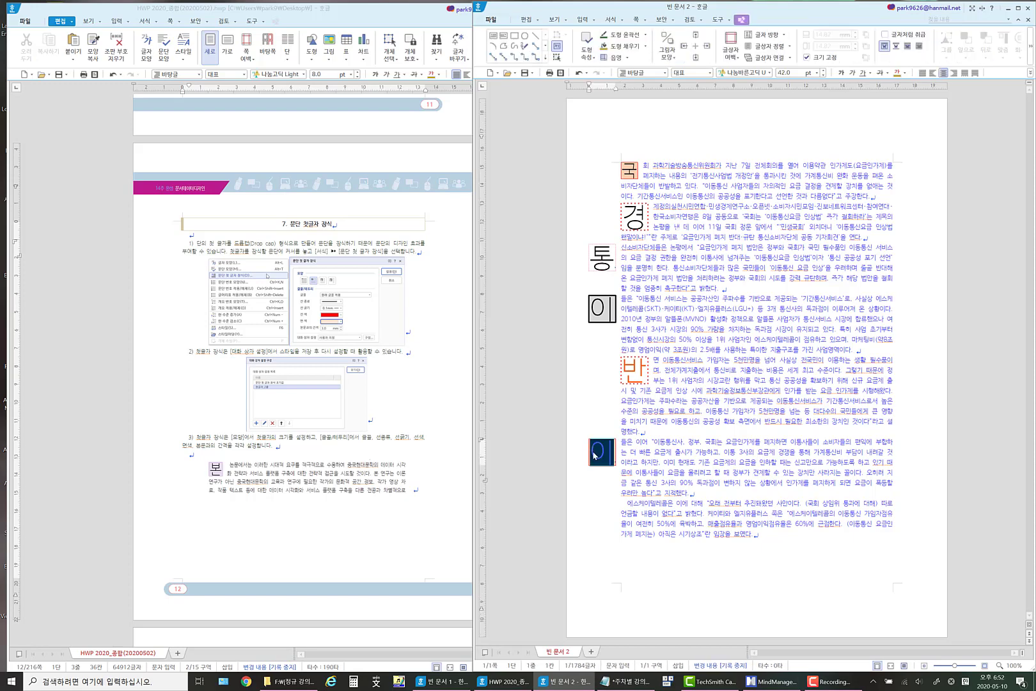
{"action": "left_click", "coordinate": [624, 448]}
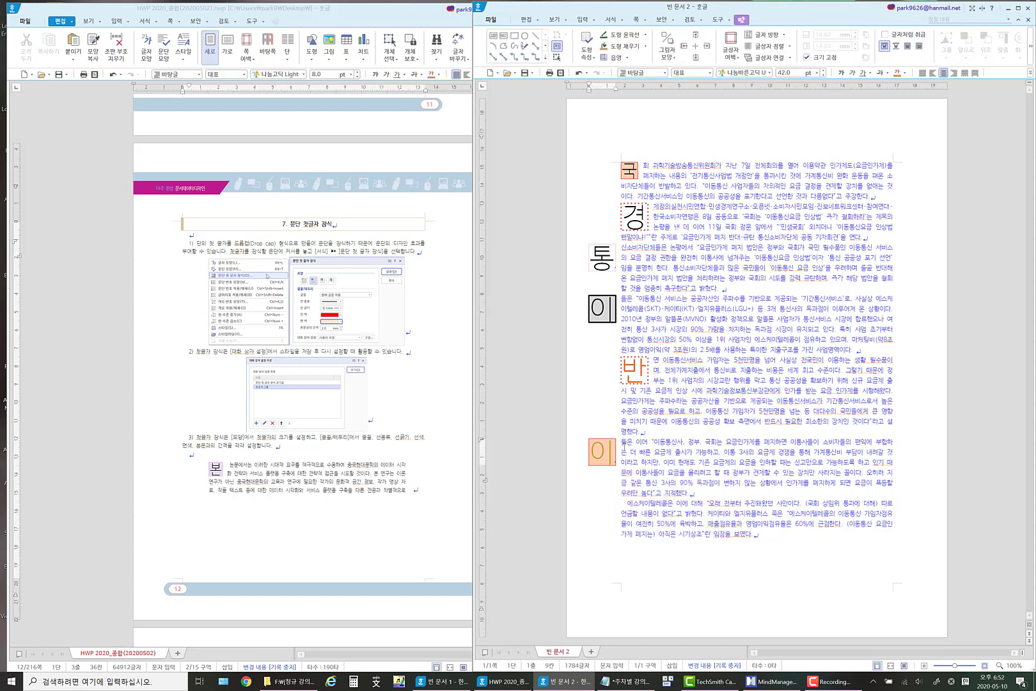
{"action": "left_click", "coordinate": [623, 20]}
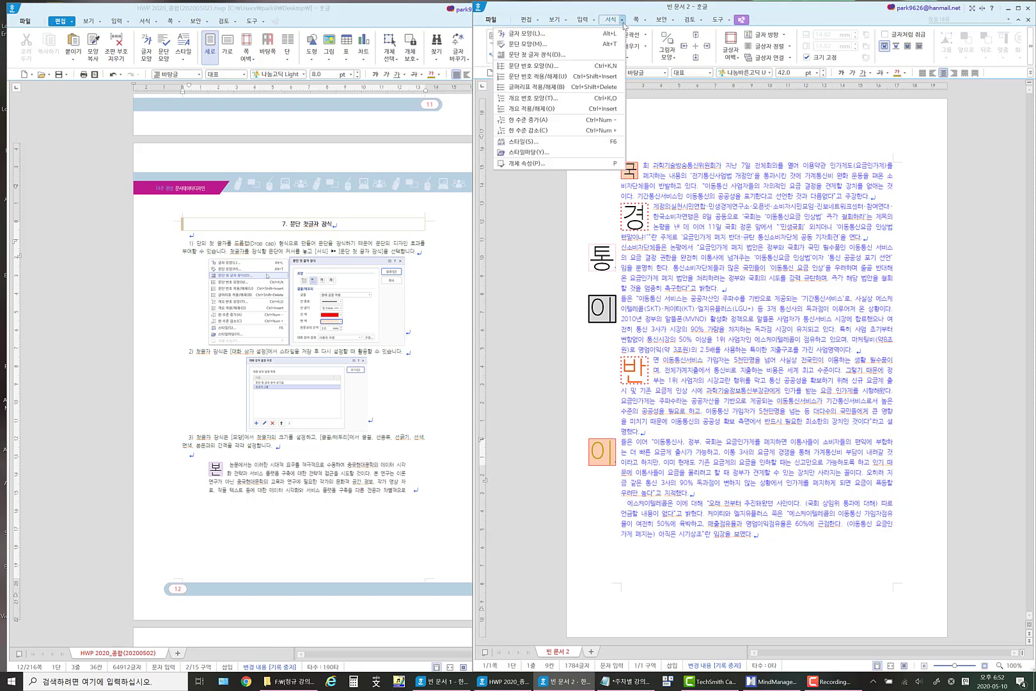
{"action": "left_click", "coordinate": [537, 54]}
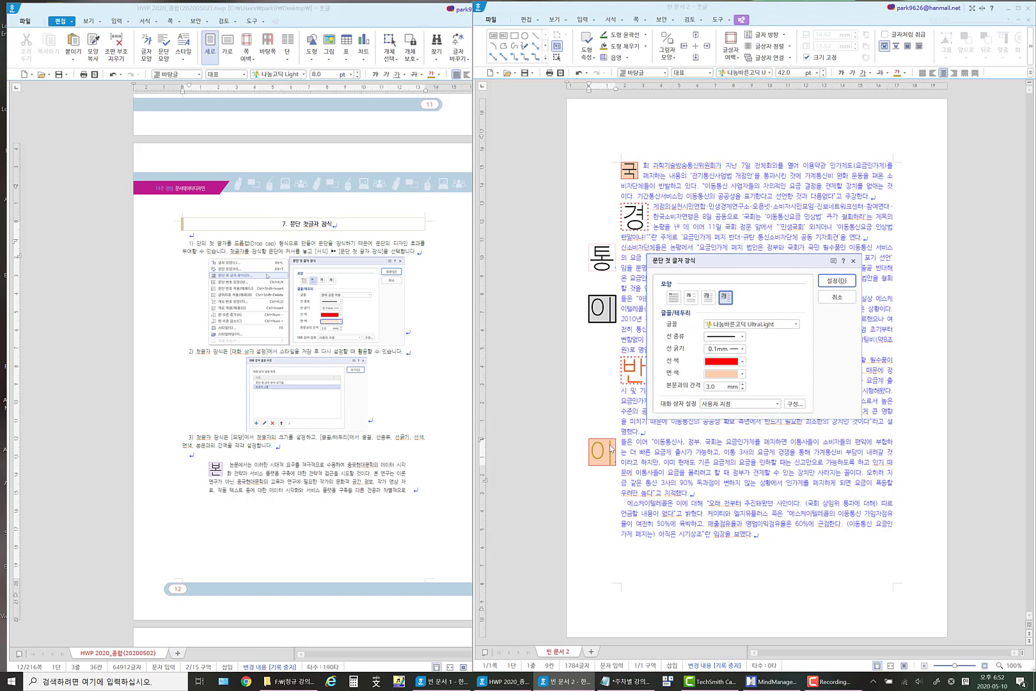
{"action": "left_click", "coordinate": [742, 337]}
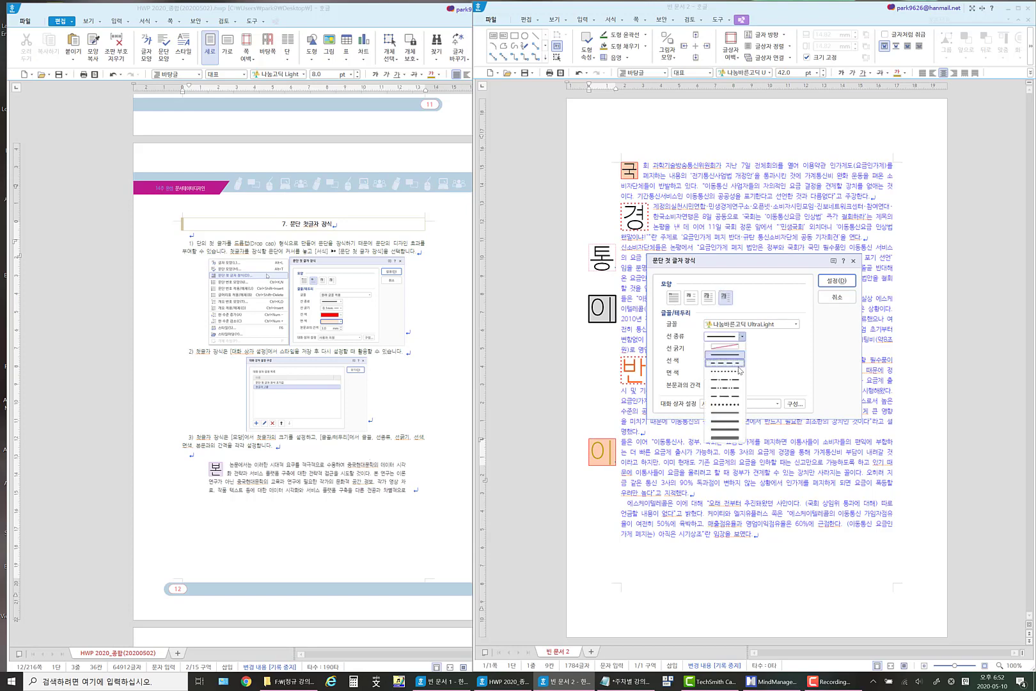
{"action": "left_click", "coordinate": [735, 362]}
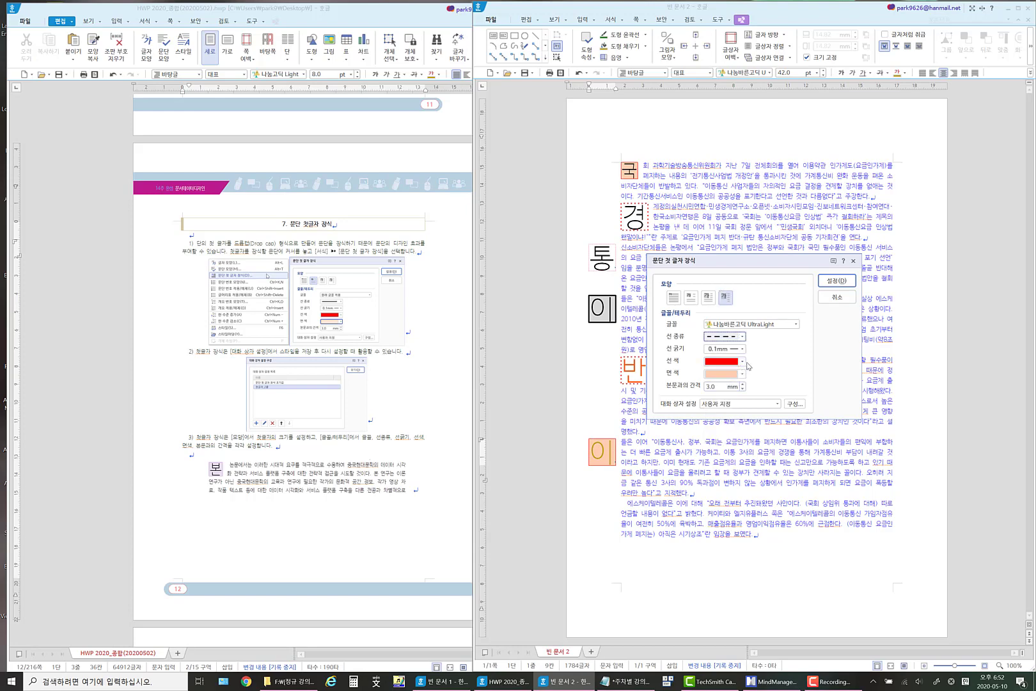
{"action": "left_click", "coordinate": [742, 361]}
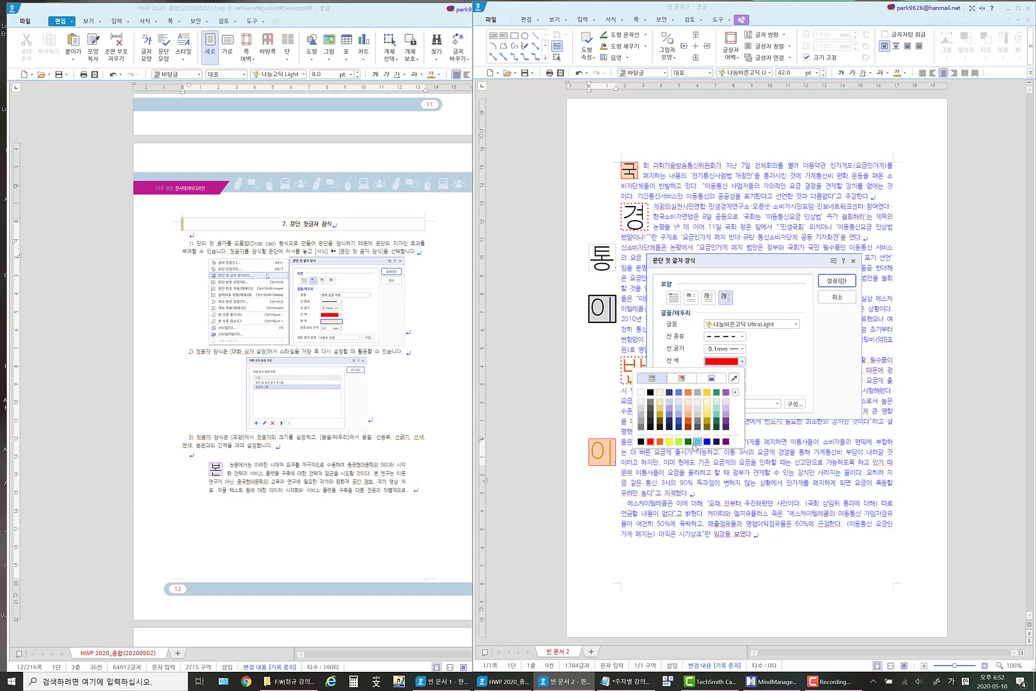
{"action": "left_click", "coordinate": [711, 442]}
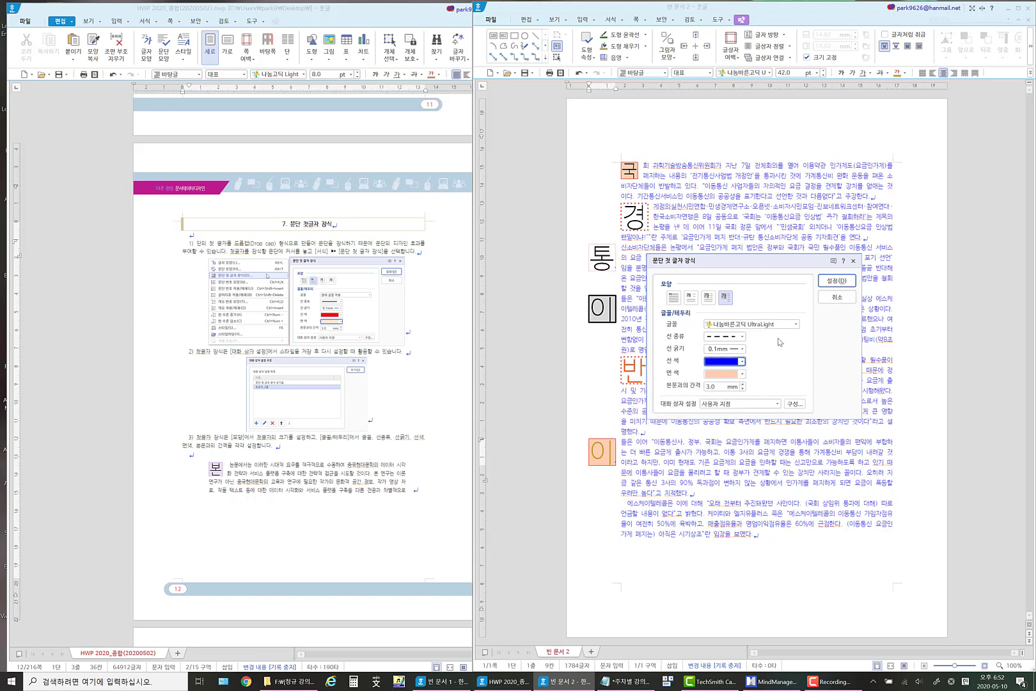
Set the fill colour of the 이들은 이어 paragraph's drop cap to yellow and apply the decoration.
{"action": "left_click", "coordinate": [742, 374]}
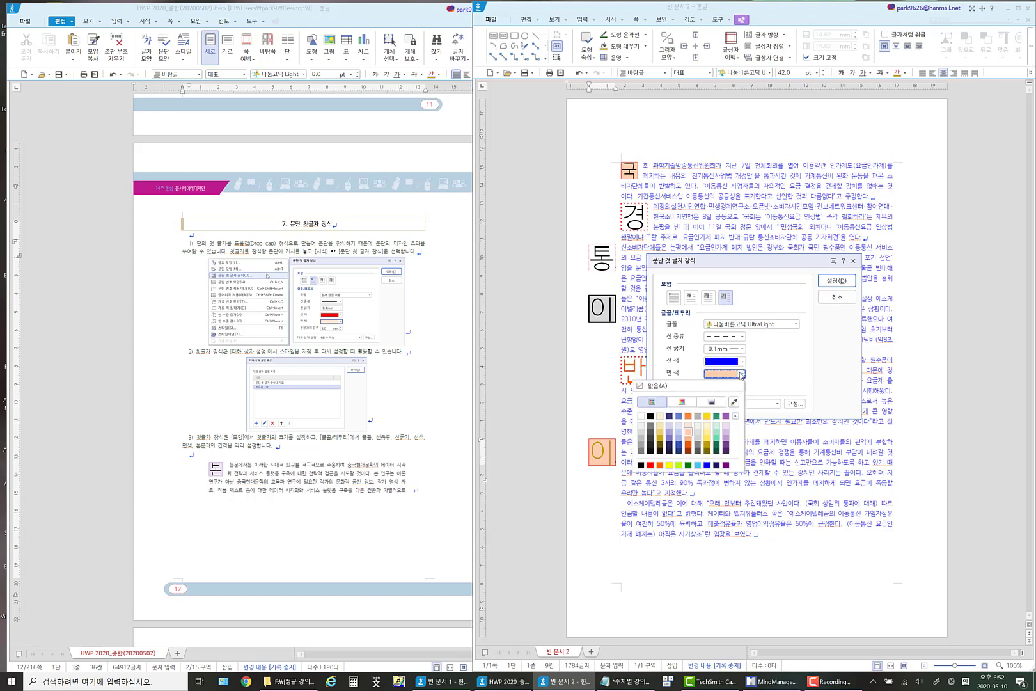
{"action": "left_click", "coordinate": [670, 465]}
{"action": "left_click", "coordinate": [828, 282]}
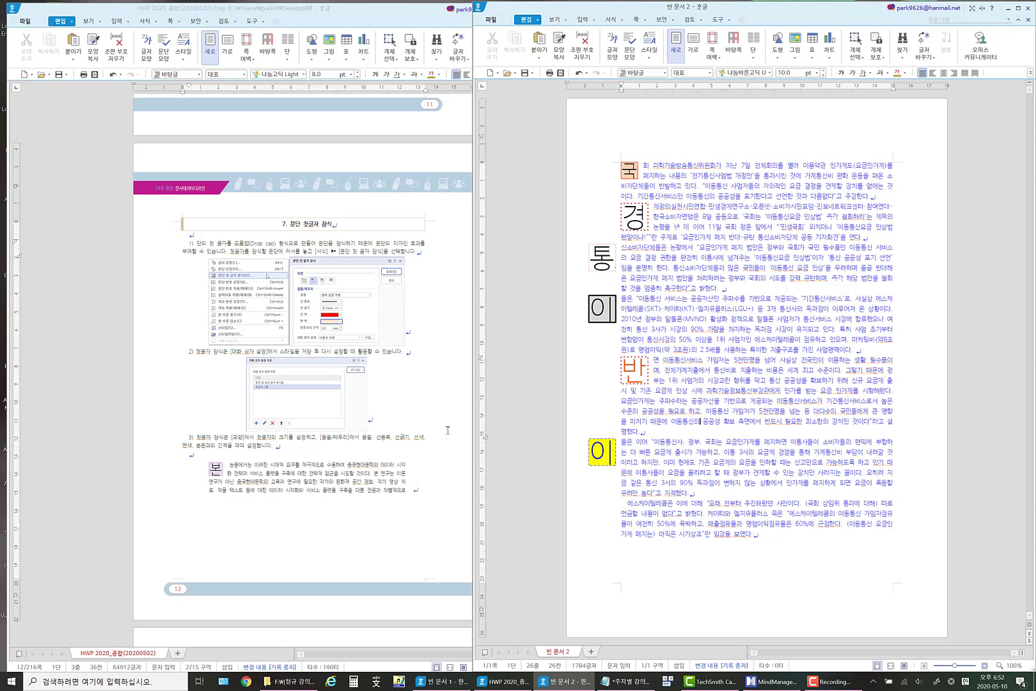
Find section 8 on 모양 복사 in the guide and check the format-copy options at the 통 paragraph without applying any.
{"action": "scroll", "coordinate": [452, 438], "scroll_direction": "down", "scroll_amount": 3}
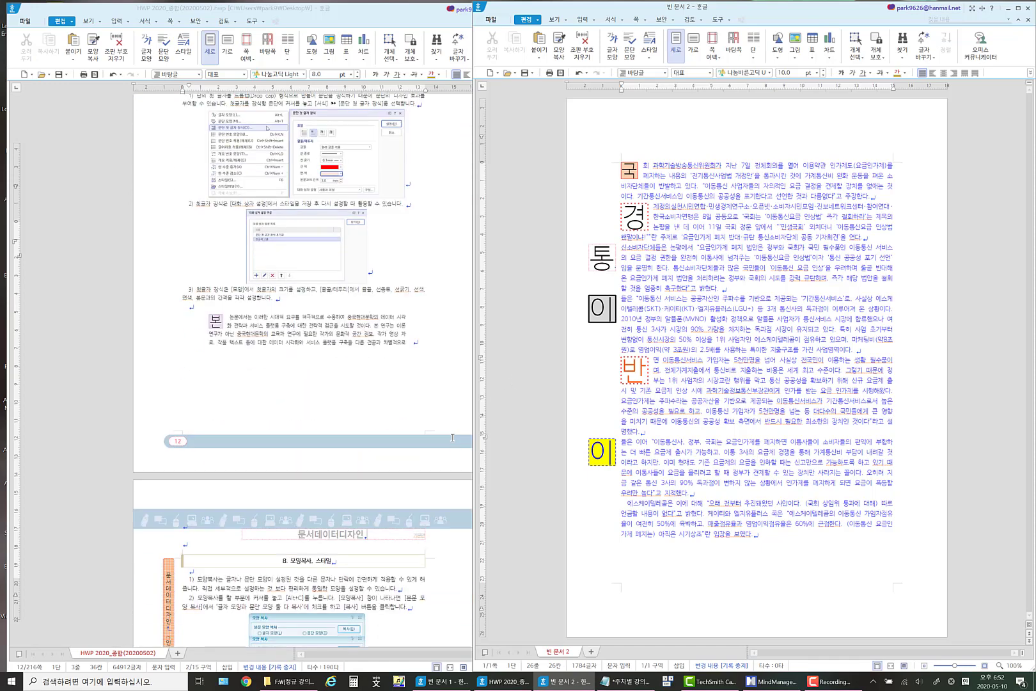
{"action": "scroll", "coordinate": [452, 438], "scroll_direction": "down", "scroll_amount": 9}
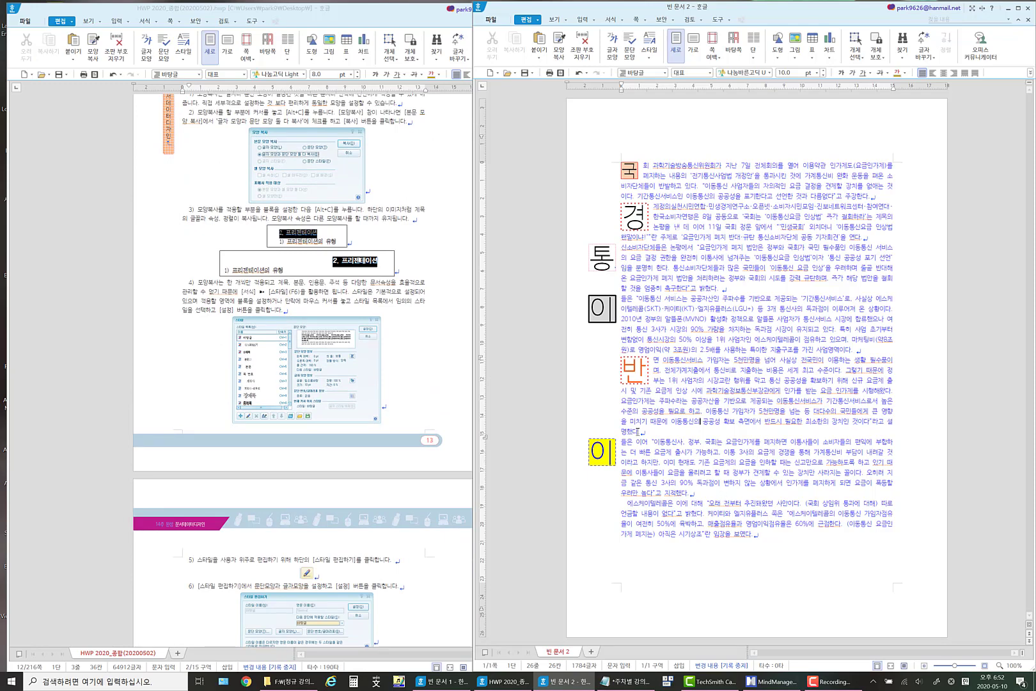
{"action": "left_click", "coordinate": [622, 249]}
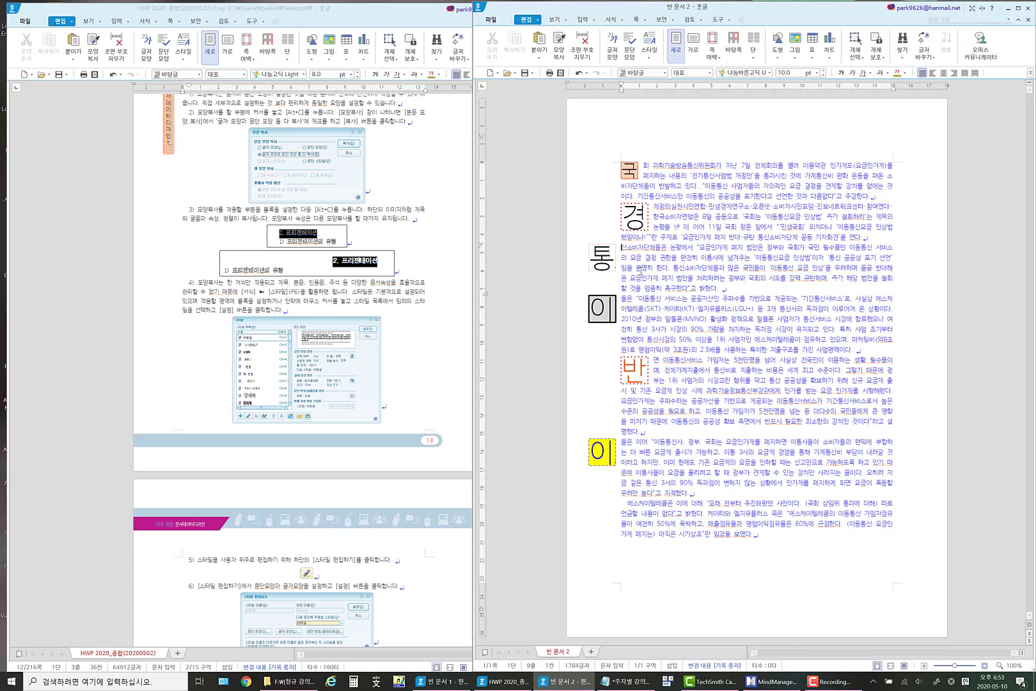
{"action": "key", "text": "alt+c"}
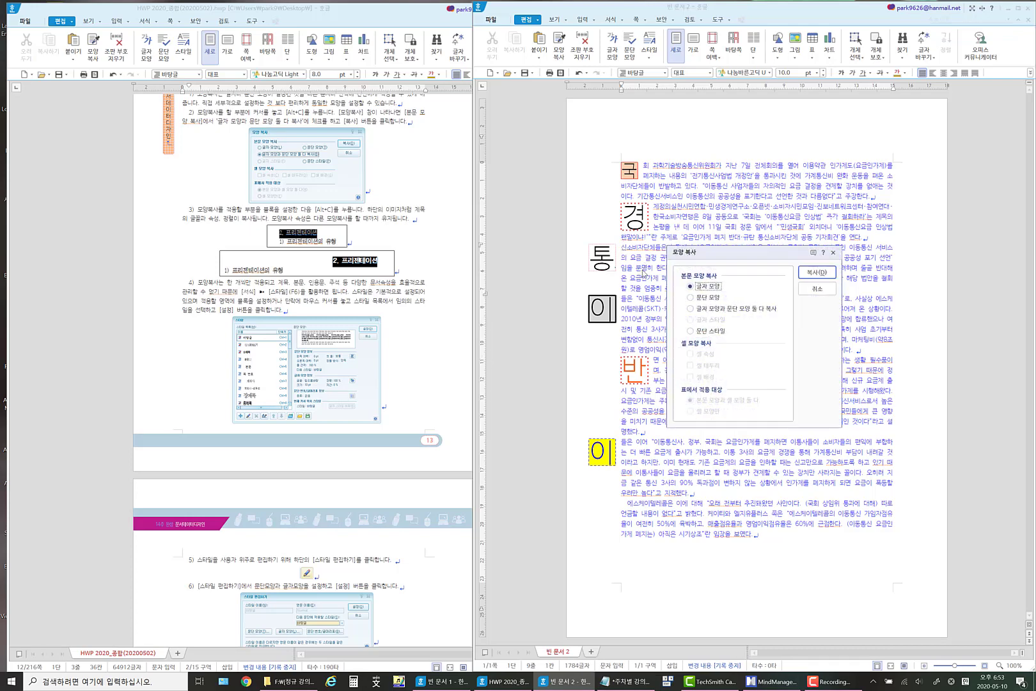
{"action": "left_click", "coordinate": [825, 290]}
Minimize the guide, launch keycastow.exe from the keycastow2023 desktop folder, and minimize the folder window.
{"action": "left_click", "coordinate": [413, 14]}
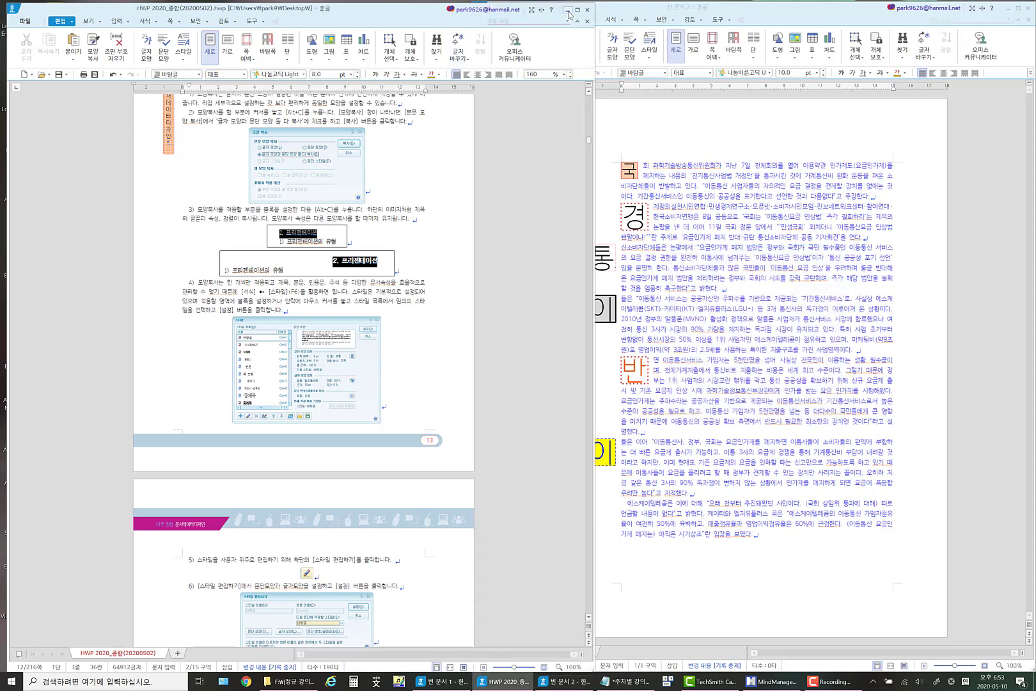
{"action": "left_click", "coordinate": [567, 11]}
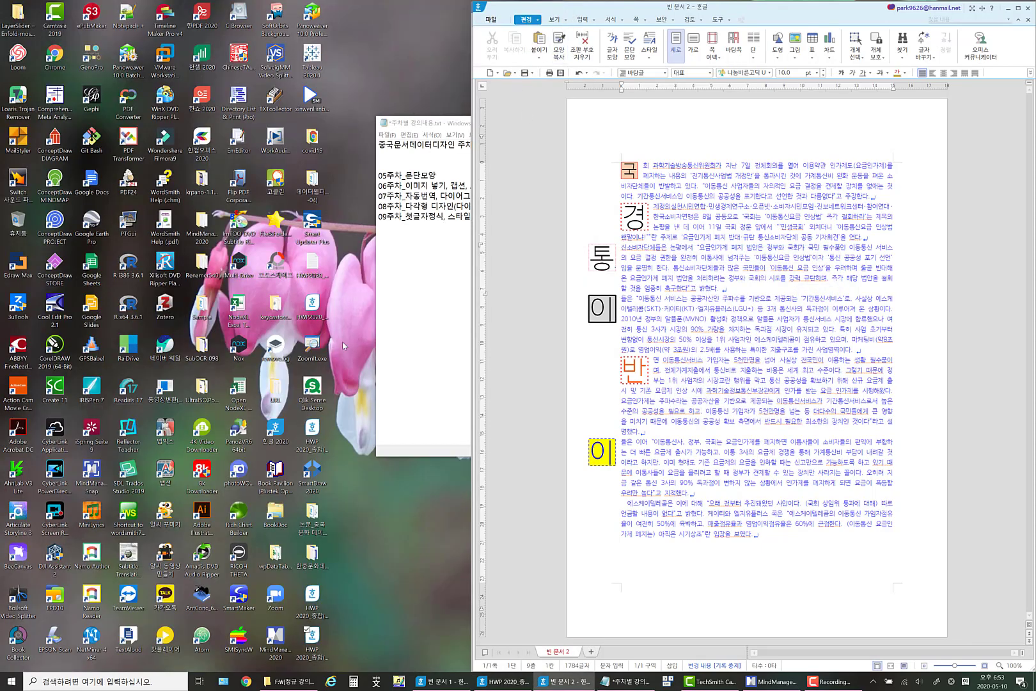
{"action": "left_click", "coordinate": [285, 318]}
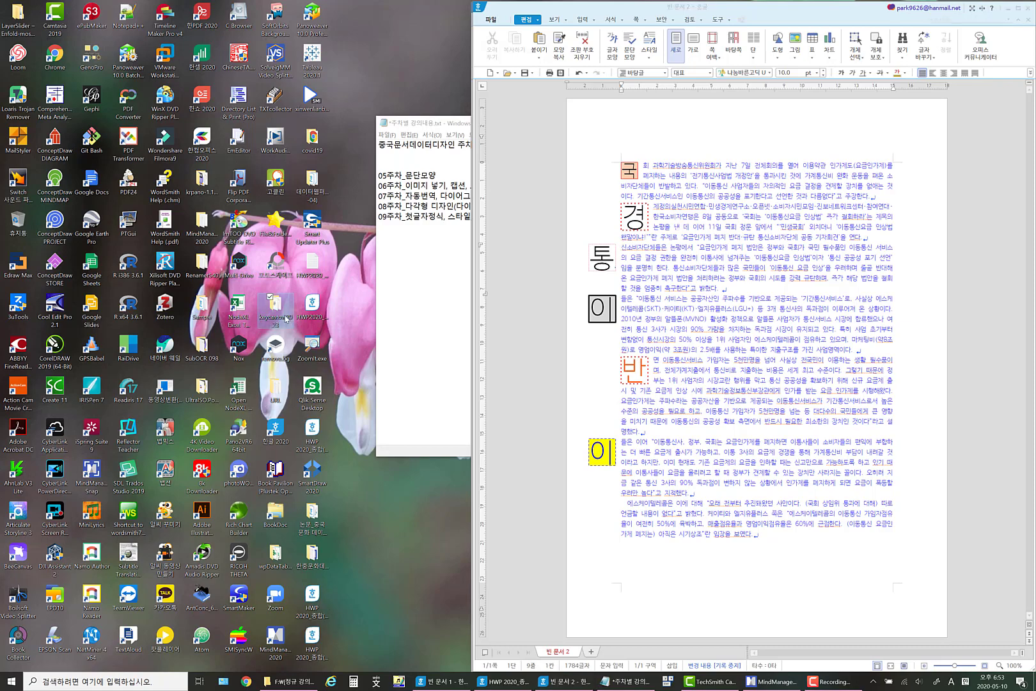
{"action": "double_click", "coordinate": [285, 318]}
{"action": "left_click", "coordinate": [324, 160]}
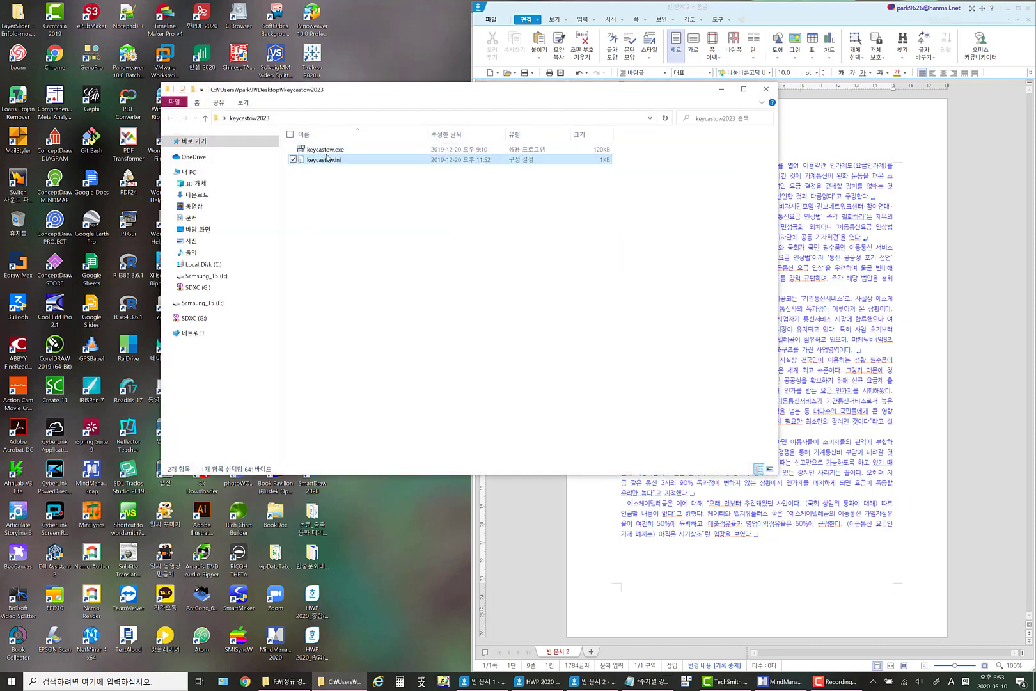
{"action": "double_click", "coordinate": [328, 152]}
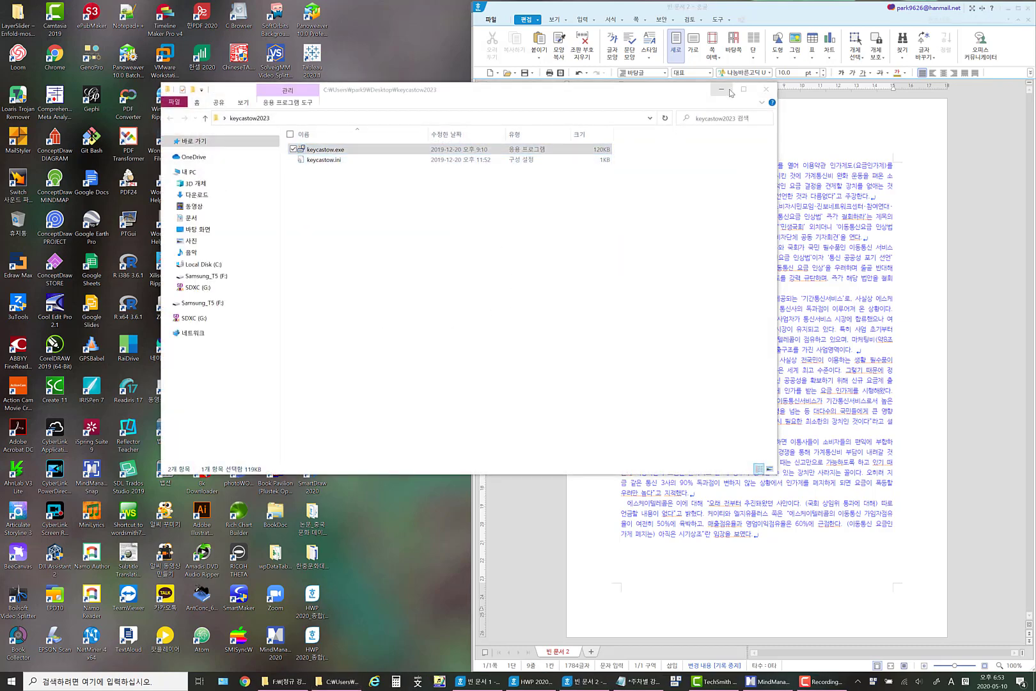
{"action": "left_click", "coordinate": [721, 89]}
Restore the guide document and narrow its window so it sits beside the news document.
{"action": "left_click", "coordinate": [530, 681]}
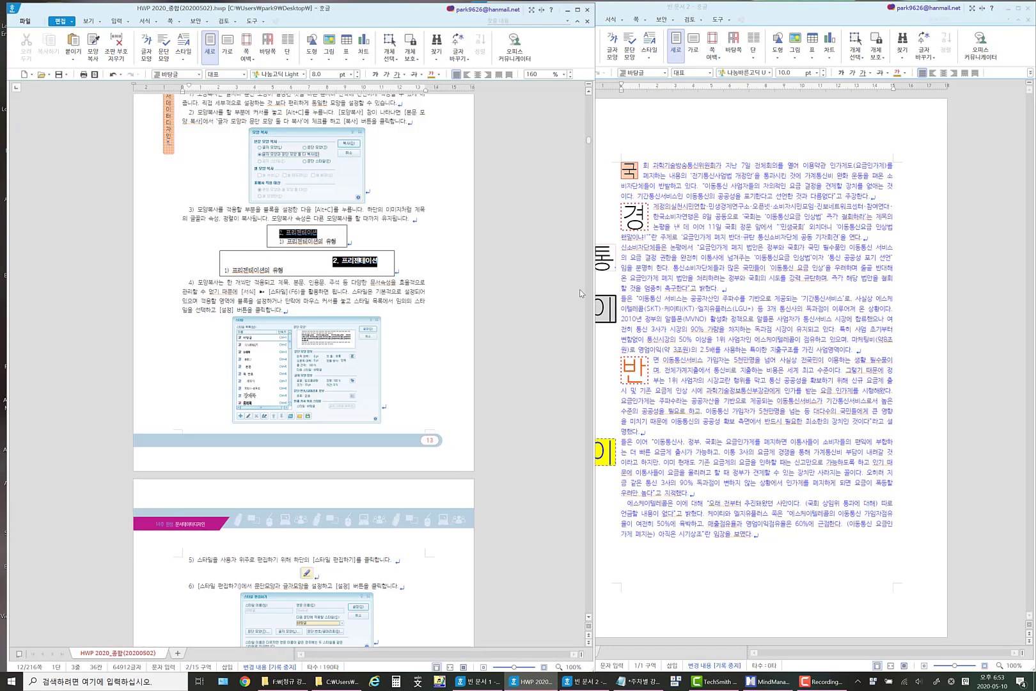
{"action": "left_click_drag", "start_coordinate": [594, 280], "coordinate": [505, 264]}
{"action": "left_click", "coordinate": [540, 259]}
{"action": "left_click", "coordinate": [672, 341]}
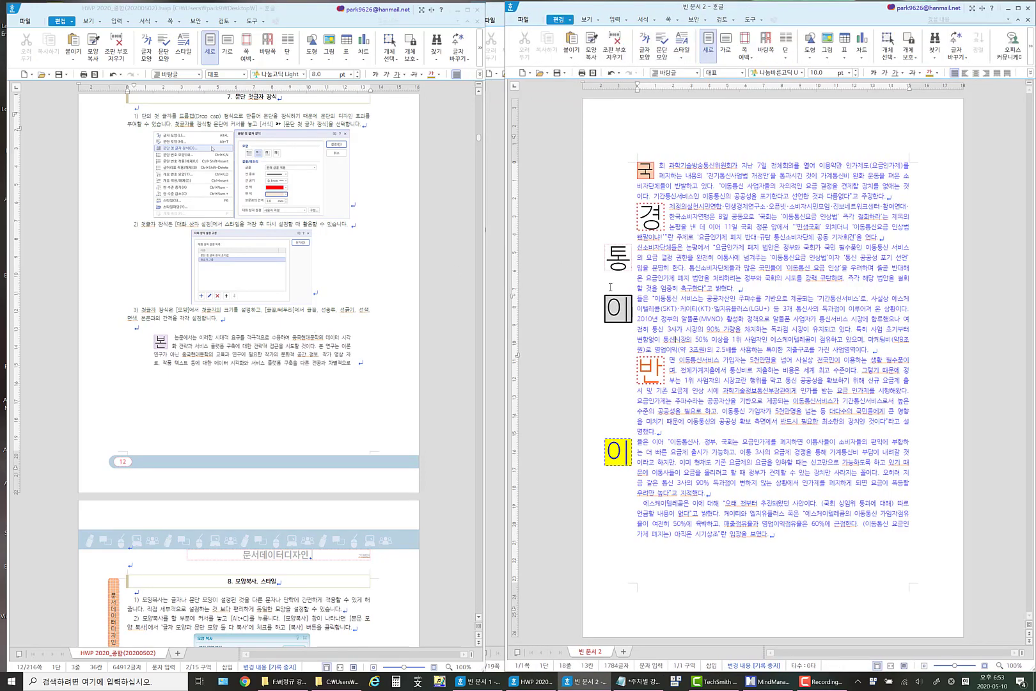
Copy both the character and paragraph formatting from the body text of the paragraph with the grey 이 drop cap.
{"action": "left_click", "coordinate": [630, 308]}
{"action": "left_click", "coordinate": [642, 298]}
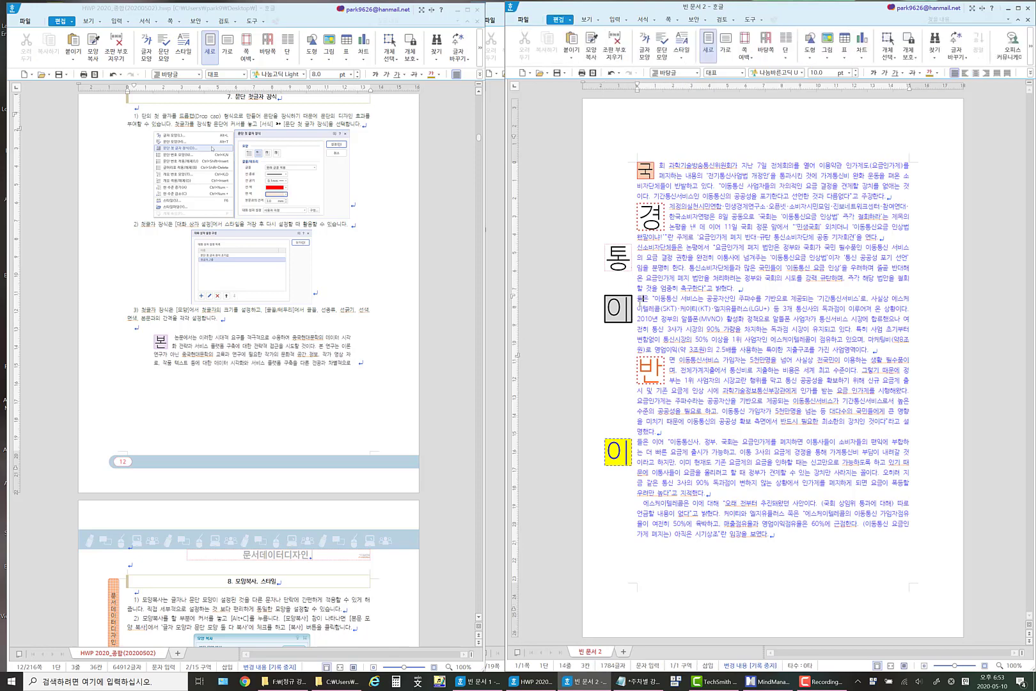
{"action": "key", "text": "alt"}
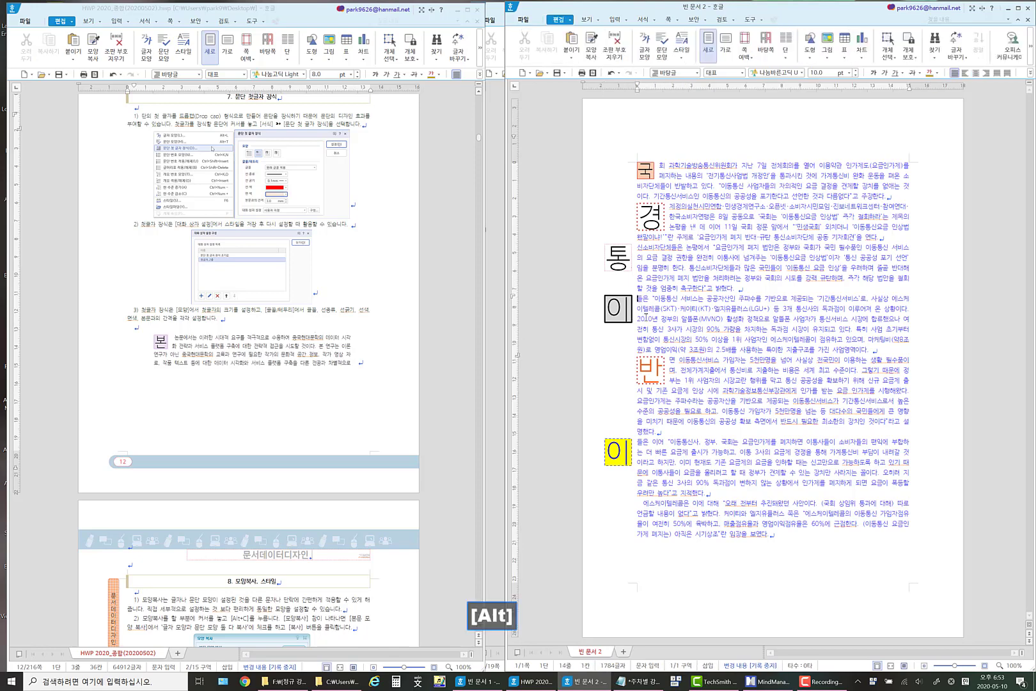
{"action": "key", "text": "alt+c"}
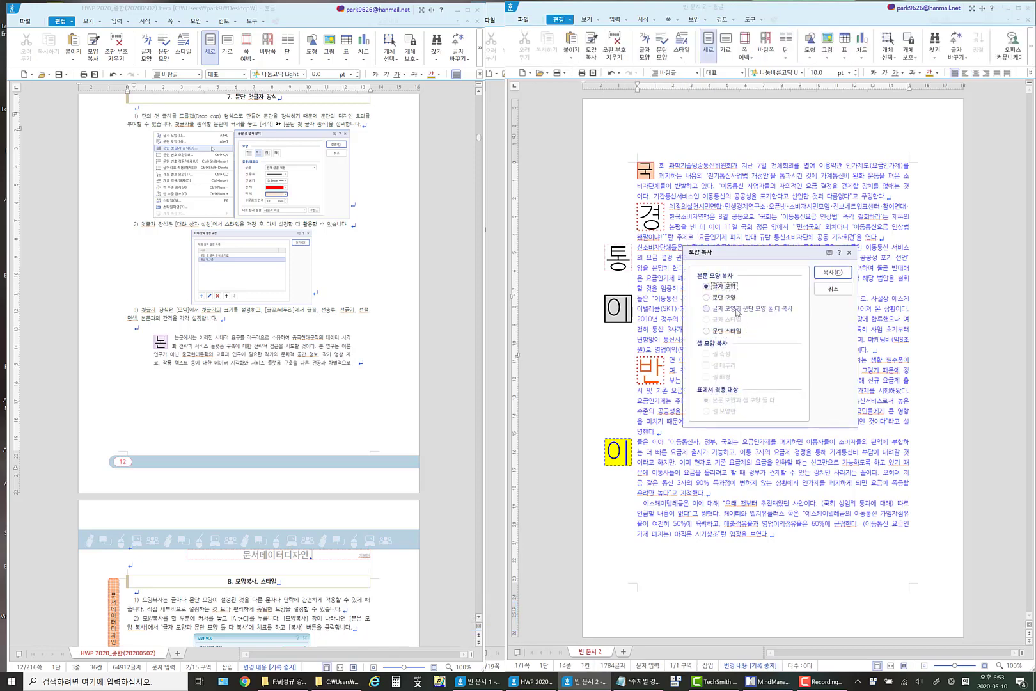
{"action": "left_click", "coordinate": [738, 310]}
{"action": "left_click", "coordinate": [833, 273]}
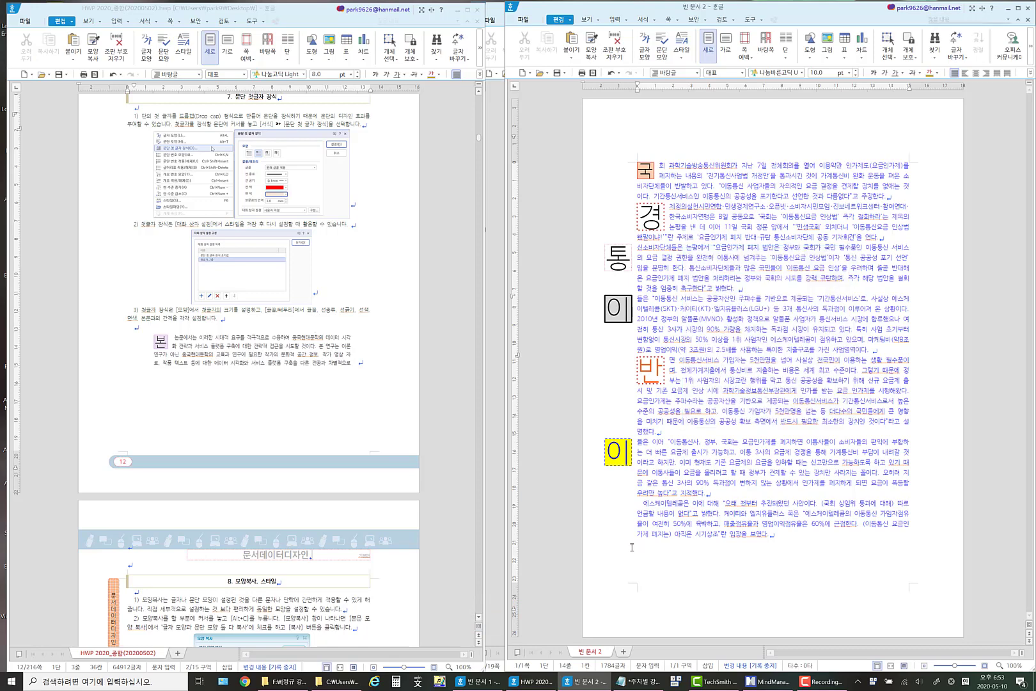
Apply the copied formatting to the whole last paragraph, starting with 에스케이텔레콤은.
{"action": "left_click_drag", "start_coordinate": [639, 503], "coordinate": [781, 535]}
{"action": "key", "text": "alt"}
{"action": "key", "text": "alt+c"}
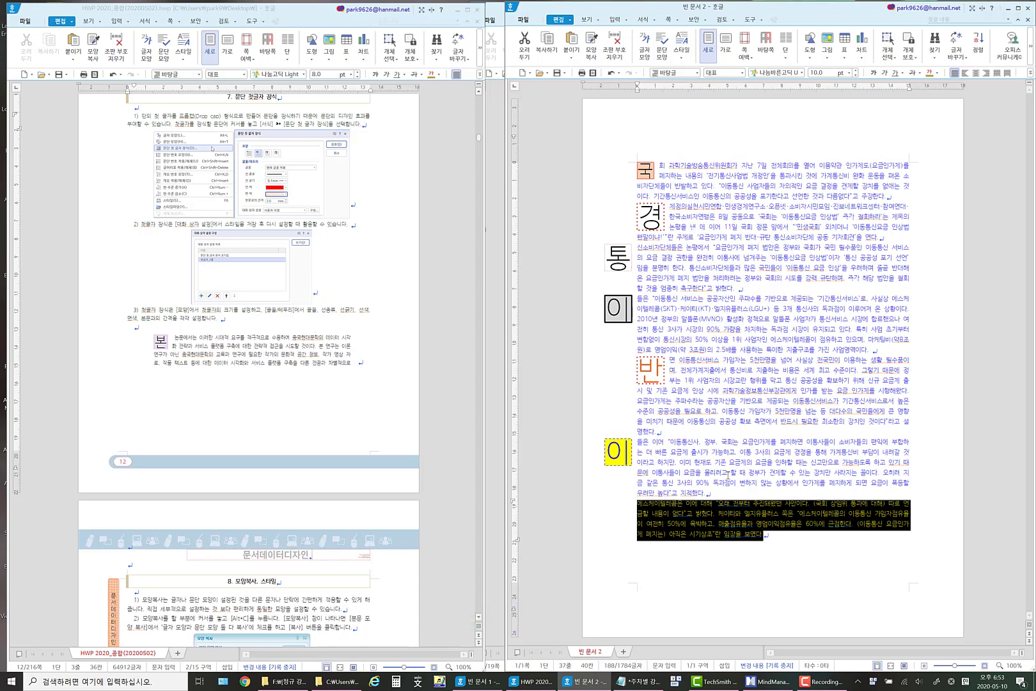
{"action": "left_click", "coordinate": [721, 483]}
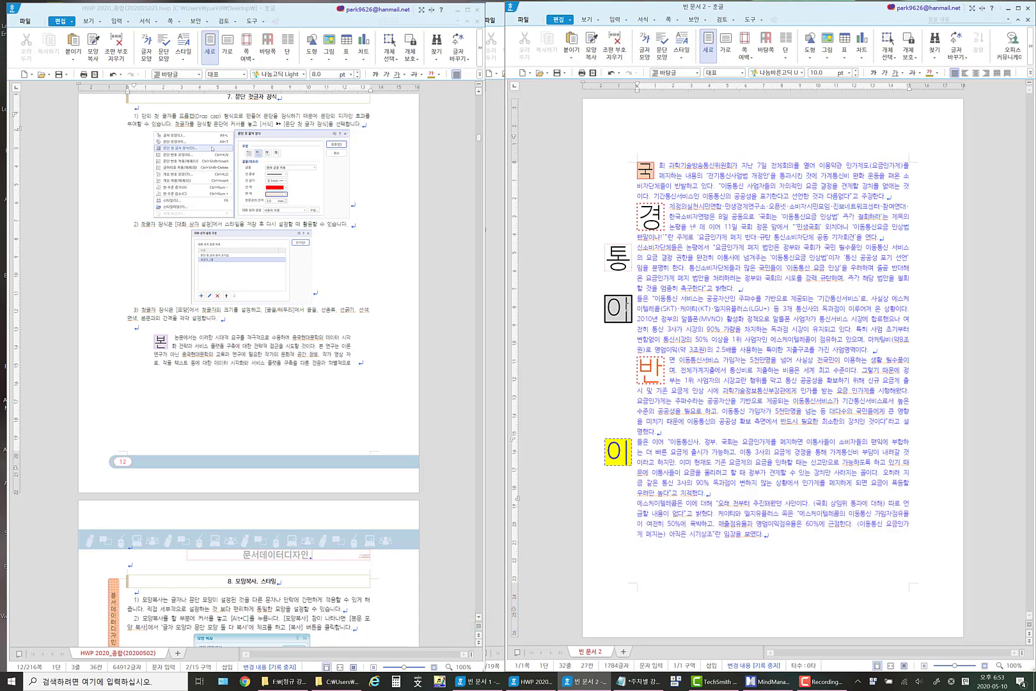
Copy both the character and paragraph formatting from the letter inside the grey 이 drop cap.
{"action": "left_click", "coordinate": [628, 308]}
{"action": "key", "text": "alt+c"}
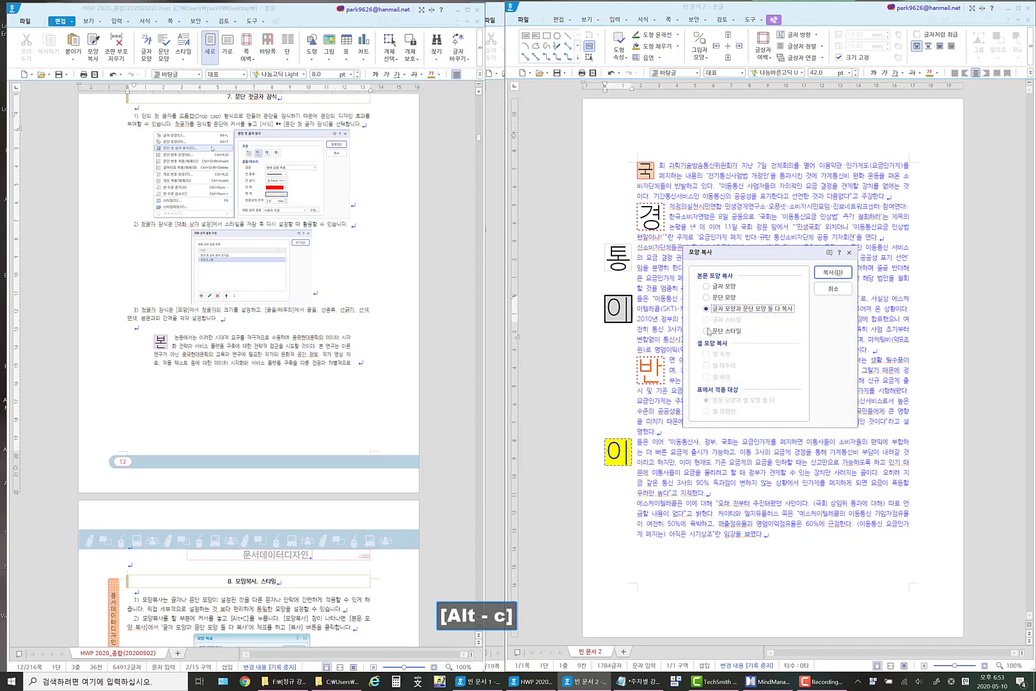
{"action": "left_click", "coordinate": [833, 271]}
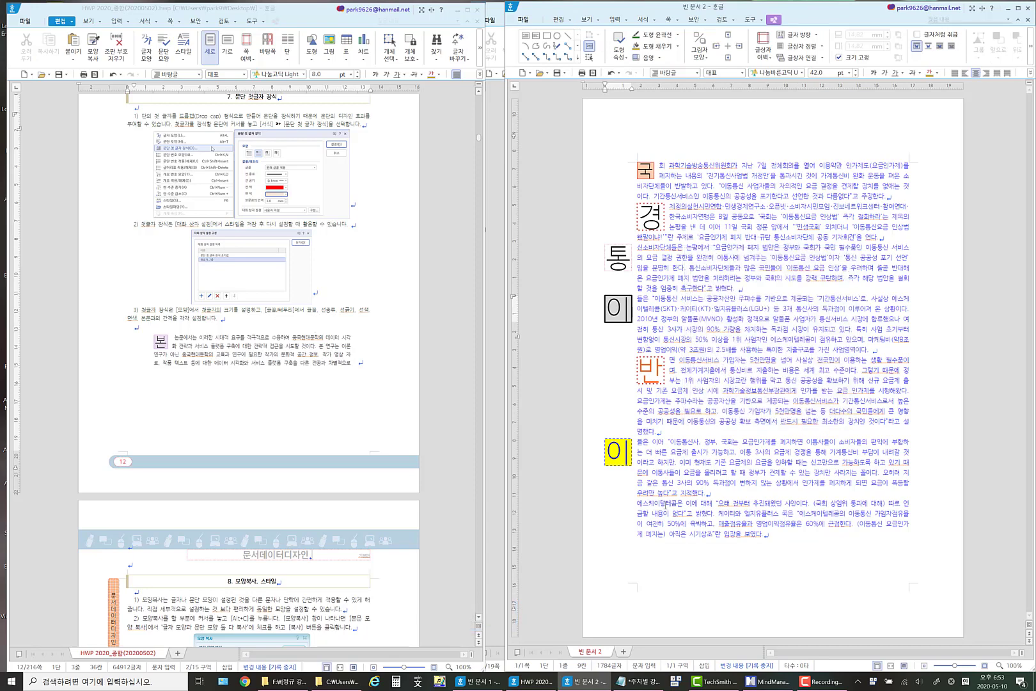
Try the drop cap letter's copied formatting on the last paragraph, then undo it and clear the selection.
{"action": "left_click", "coordinate": [627, 453]}
{"action": "left_click_drag", "start_coordinate": [766, 536], "coordinate": [623, 504]}
{"action": "key", "text": "alt+c"}
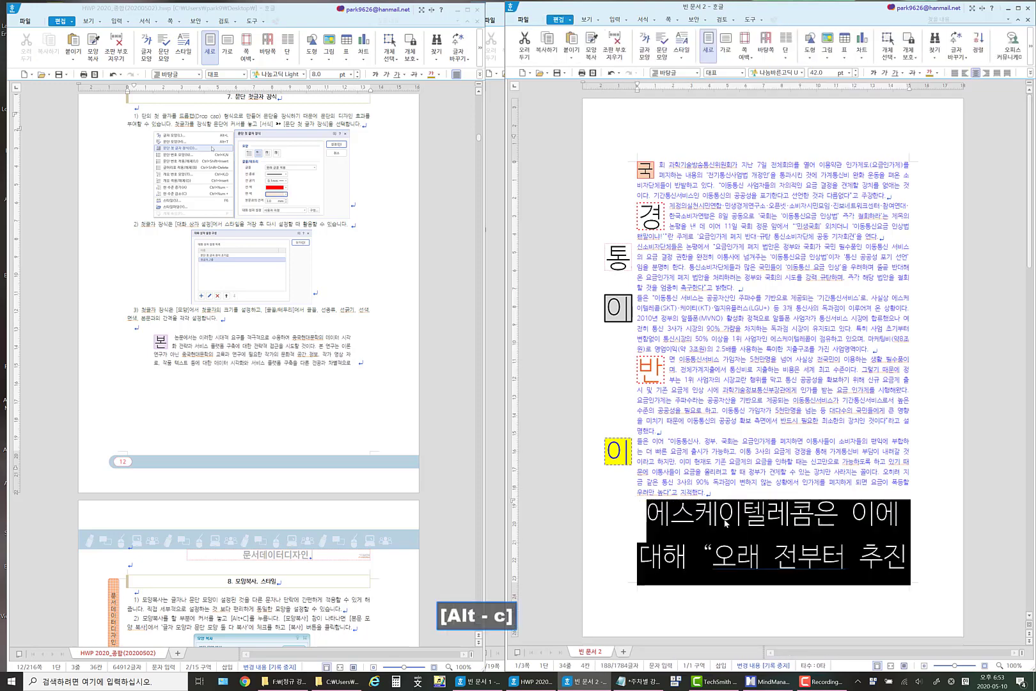
{"action": "scroll", "coordinate": [726, 523], "scroll_direction": "down", "scroll_amount": 15}
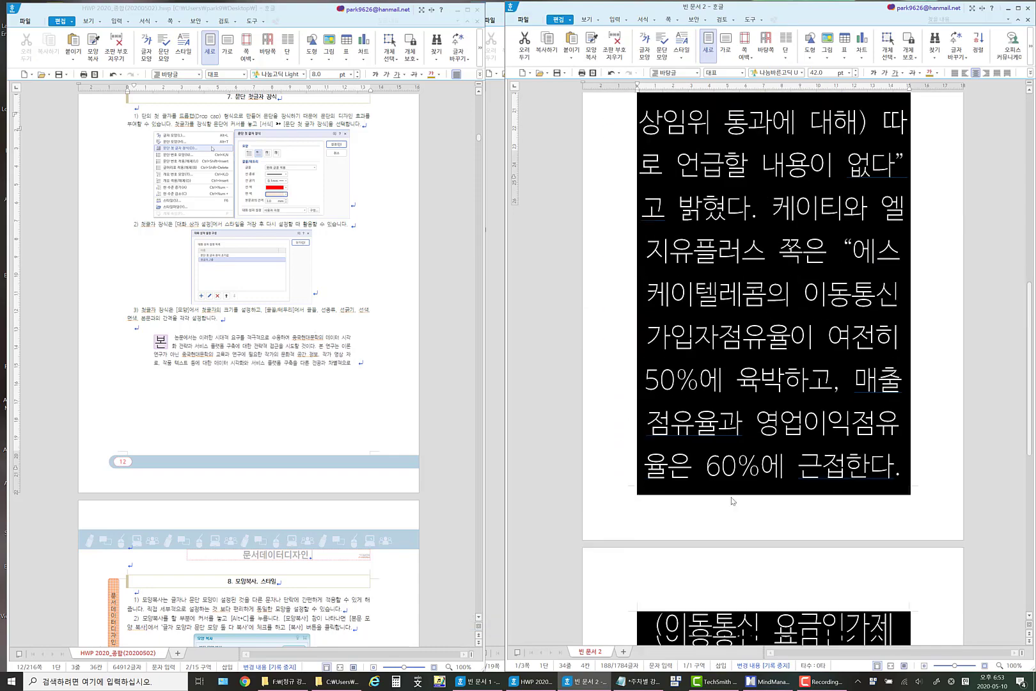
{"action": "scroll", "coordinate": [733, 501], "scroll_direction": "up", "scroll_amount": 10}
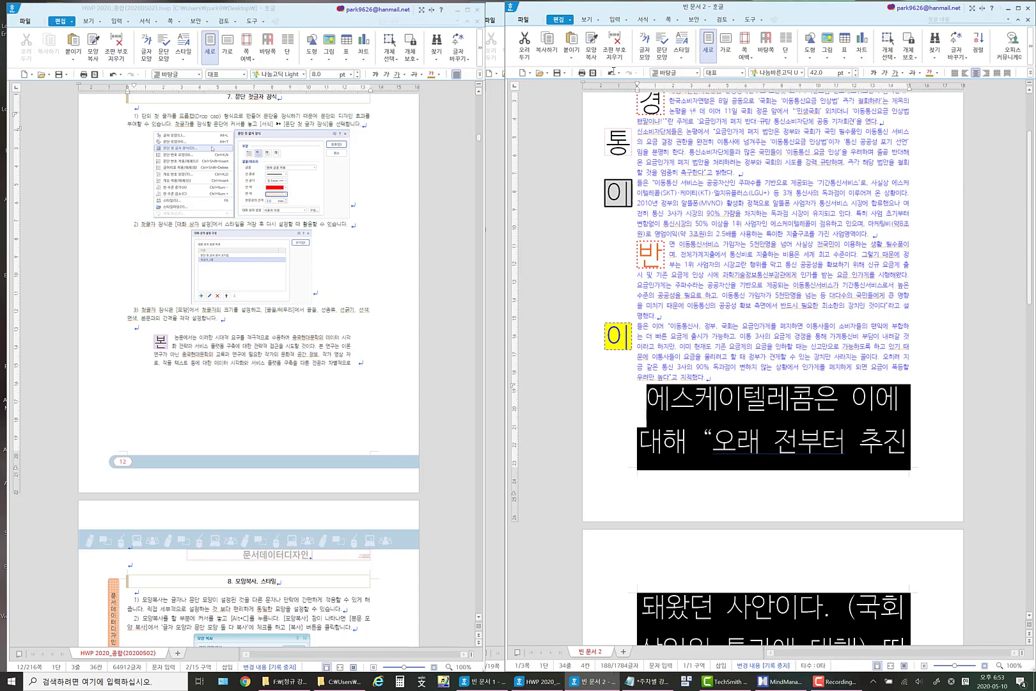
{"action": "left_click", "coordinate": [611, 73]}
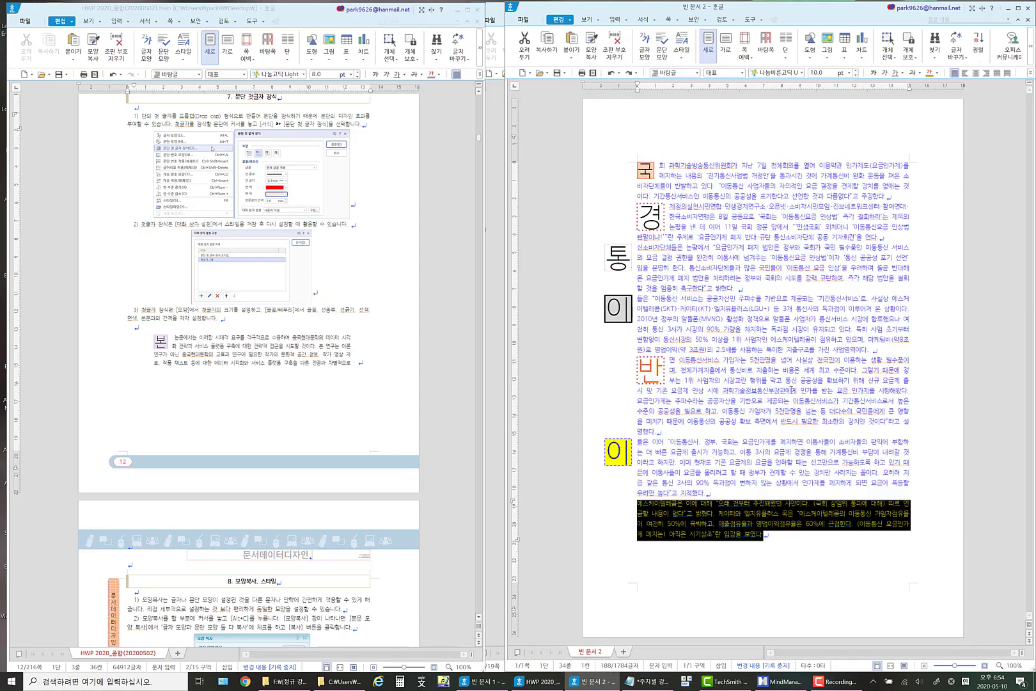
{"action": "left_click", "coordinate": [792, 390]}
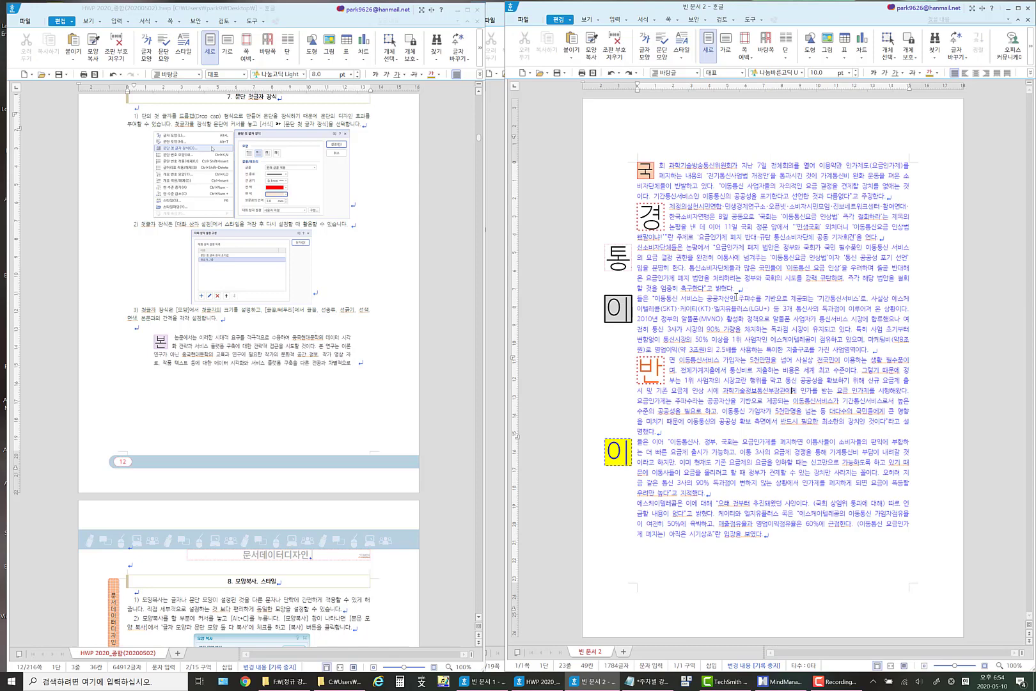
View the saved presets in the first-letter decoration settings for the 반면 paragraph and cancel without changes.
{"action": "left_click", "coordinate": [655, 20]}
{"action": "left_click", "coordinate": [614, 56]}
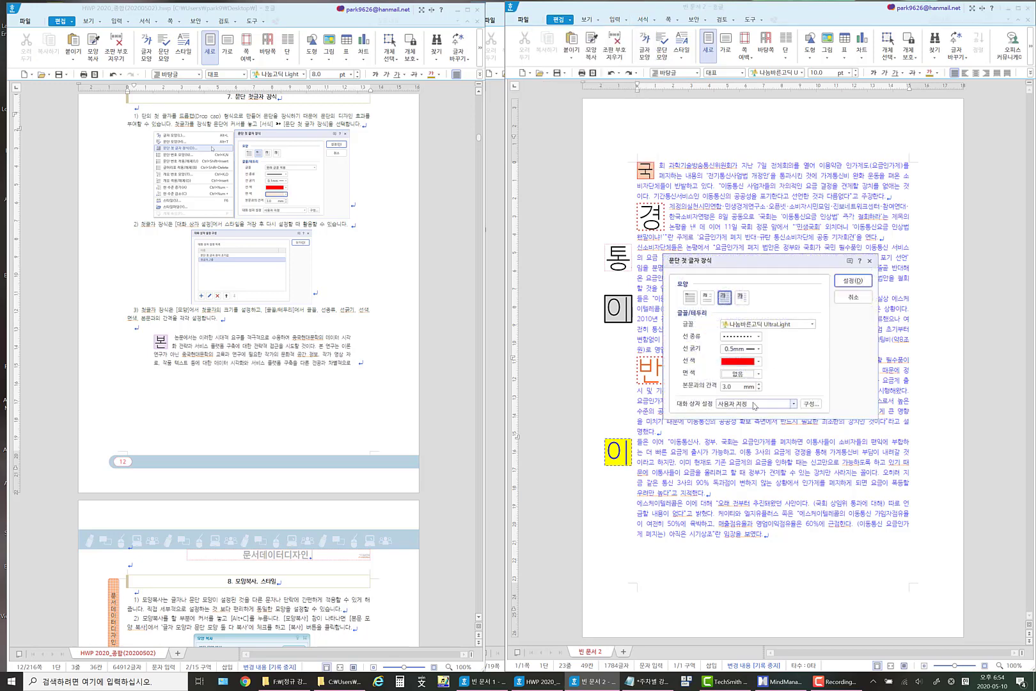
{"action": "left_click", "coordinate": [760, 405]}
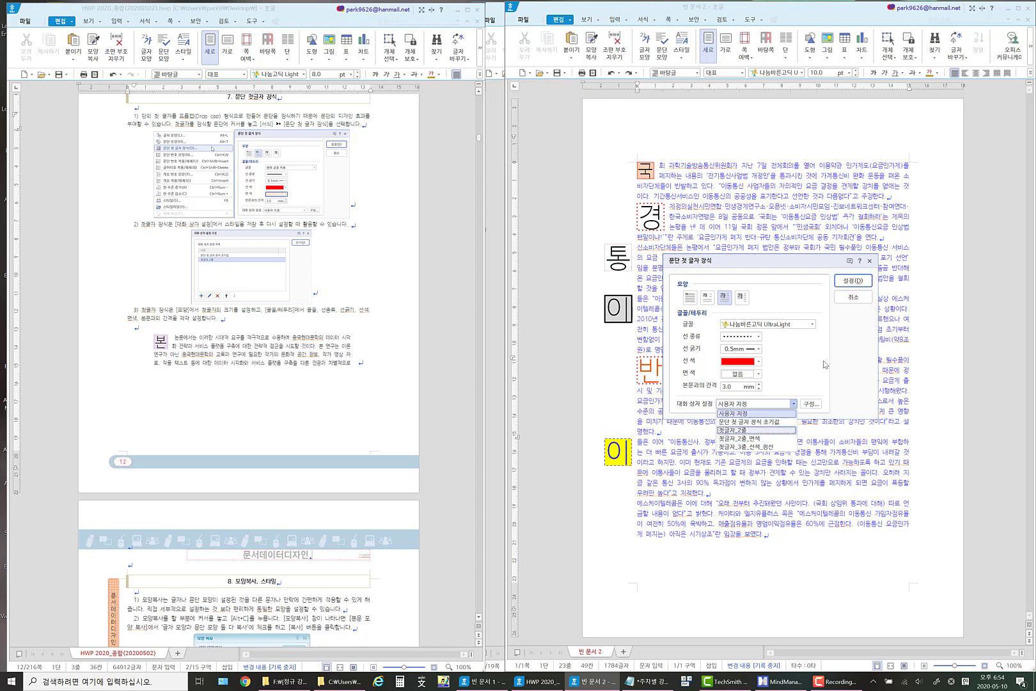
{"action": "left_click", "coordinate": [837, 343]}
{"action": "left_click", "coordinate": [854, 298]}
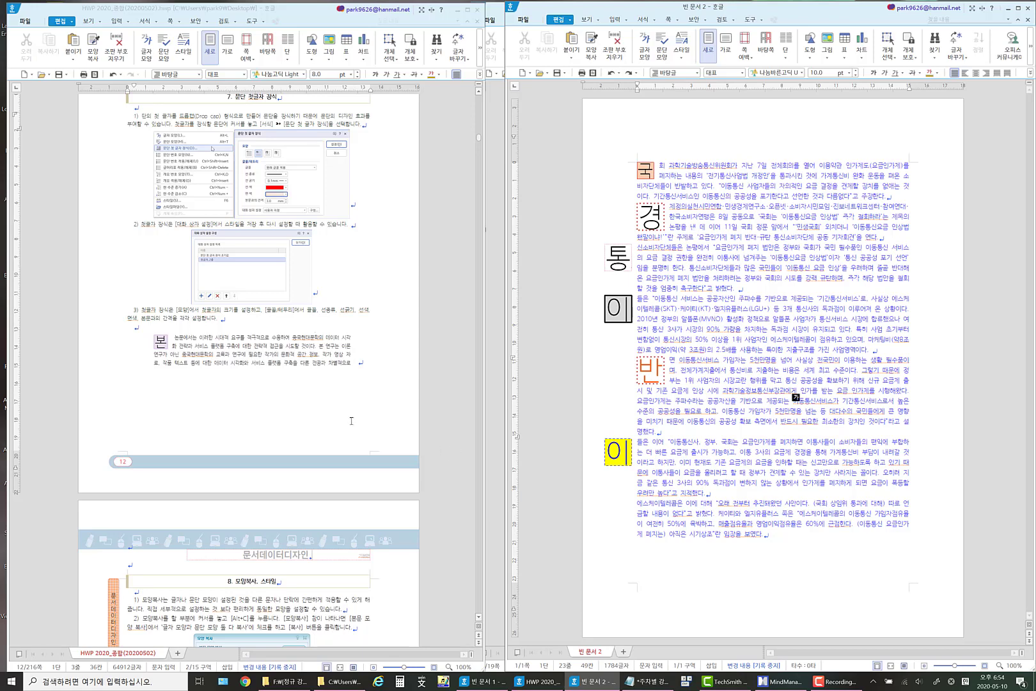
Review the guide's section 8, and copy both the character and paragraph formatting from the word 과학 in the first paragraph.
{"action": "scroll", "coordinate": [351, 420], "scroll_direction": "down", "scroll_amount": 10}
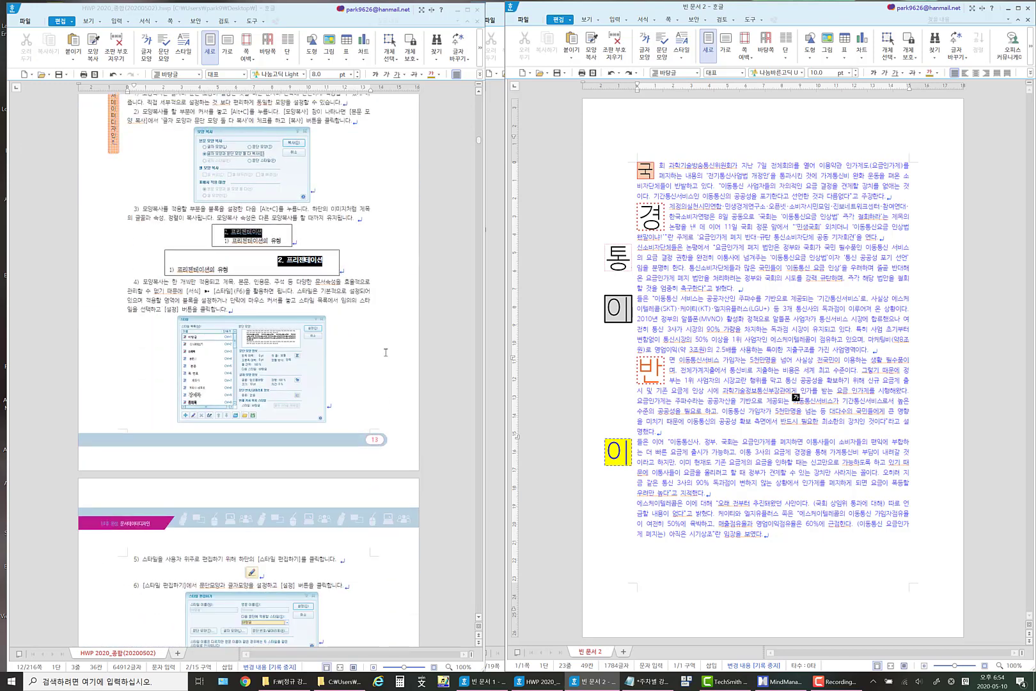
{"action": "scroll", "coordinate": [386, 353], "scroll_direction": "down", "scroll_amount": 6}
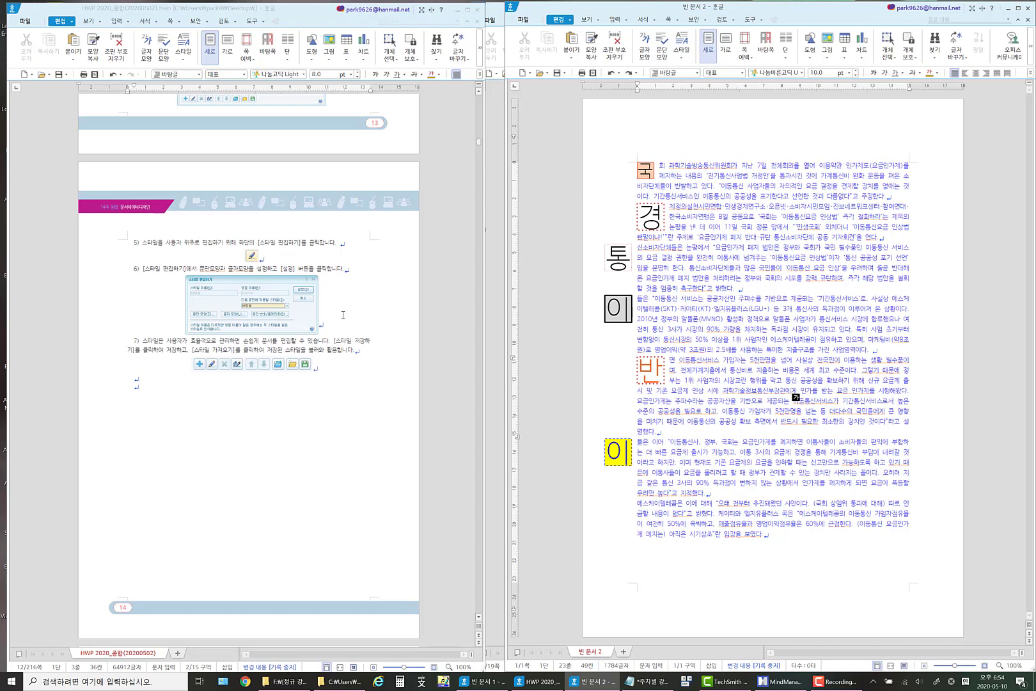
{"action": "scroll", "coordinate": [356, 314], "scroll_direction": "up", "scroll_amount": 4}
{"action": "scroll", "coordinate": [372, 297], "scroll_direction": "up", "scroll_amount": 1}
{"action": "scroll", "coordinate": [372, 296], "scroll_direction": "up", "scroll_amount": 1}
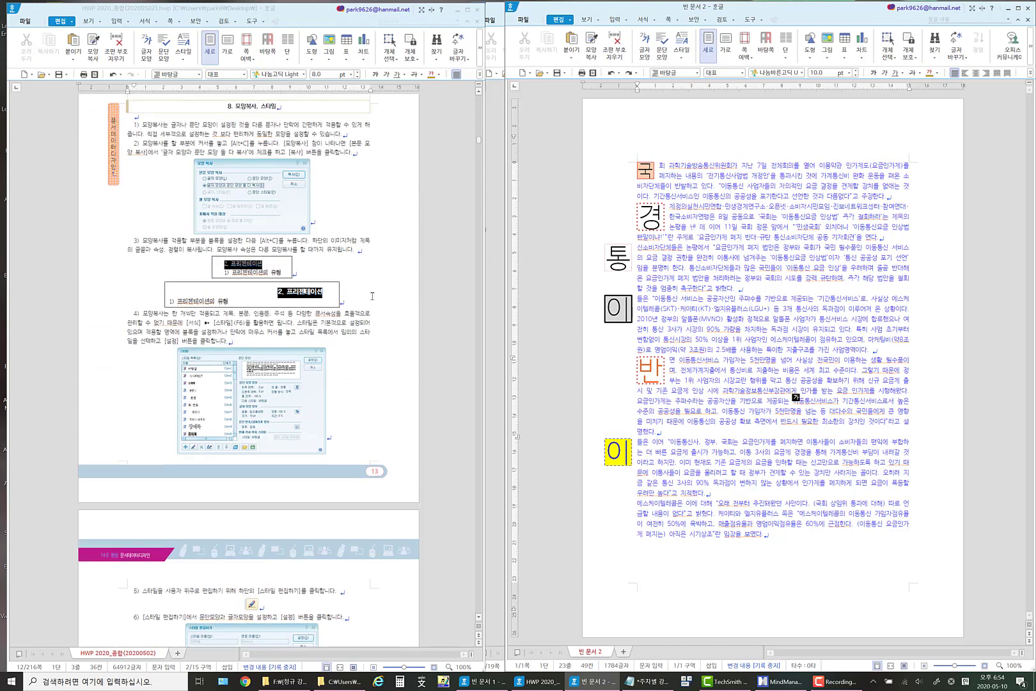
{"action": "scroll", "coordinate": [375, 296], "scroll_direction": "down", "scroll_amount": 1}
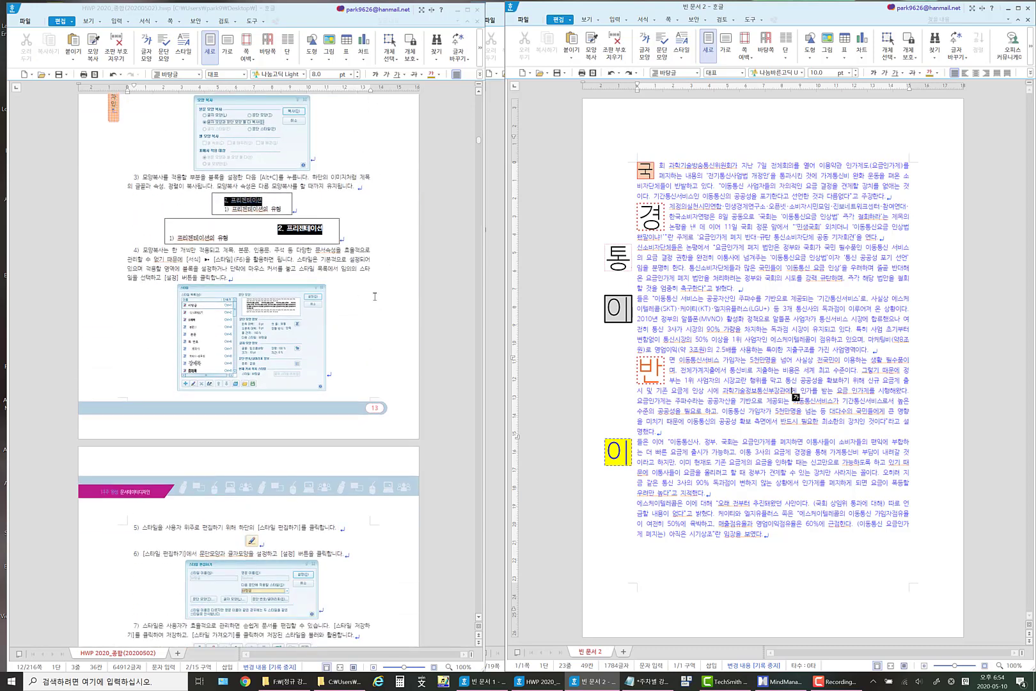
{"action": "left_click", "coordinate": [679, 166]}
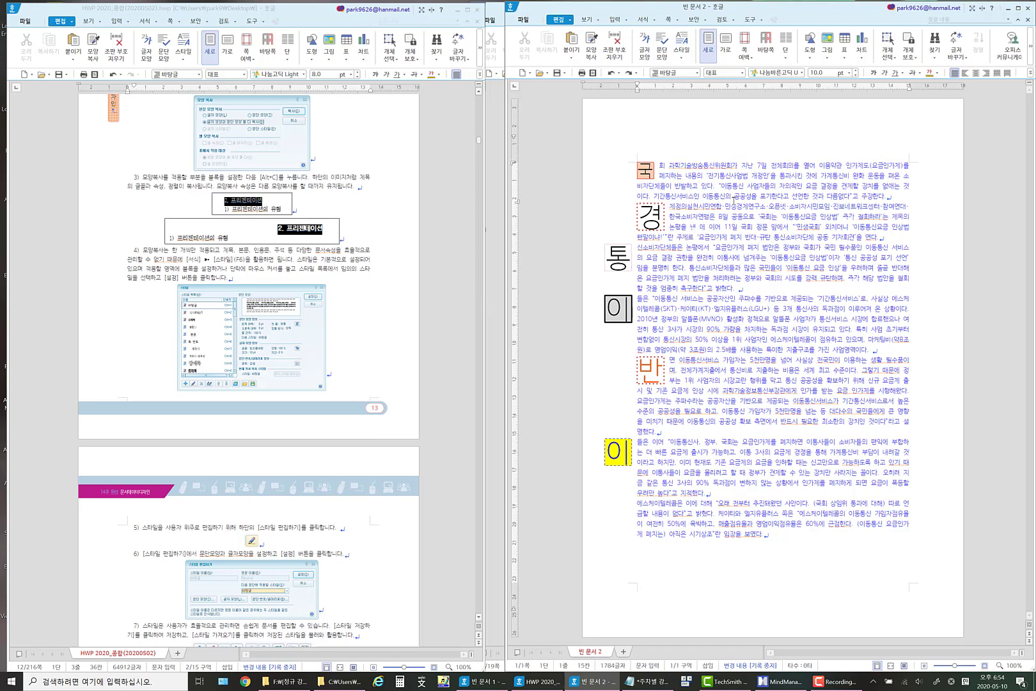
{"action": "key", "text": "Hangul_Hanja"}
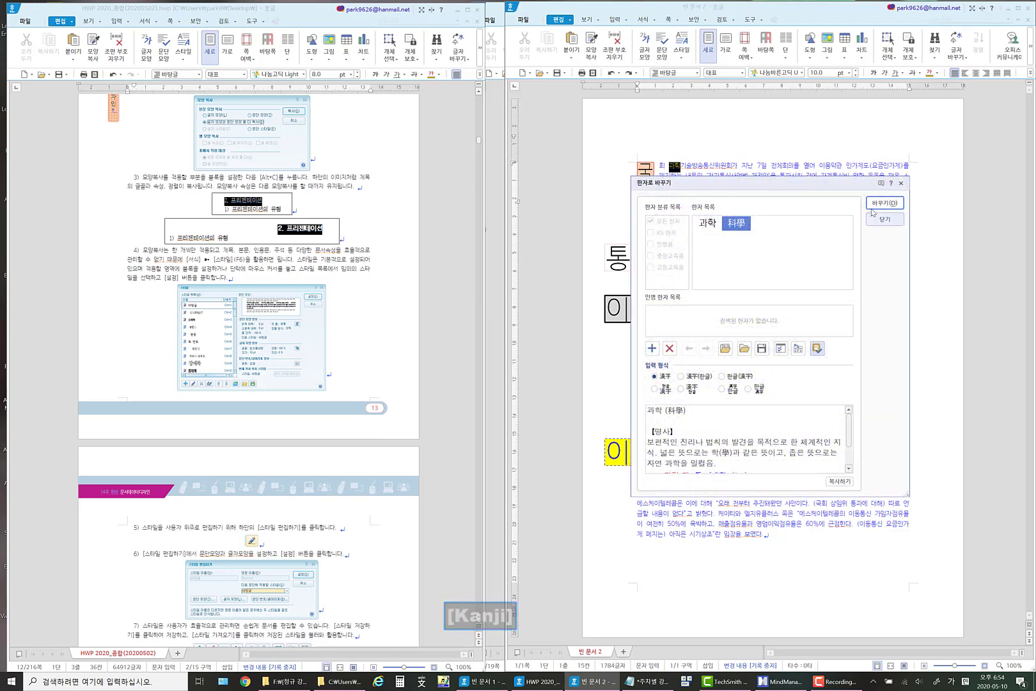
{"action": "left_click", "coordinate": [884, 220]}
{"action": "key", "text": "alt+c"}
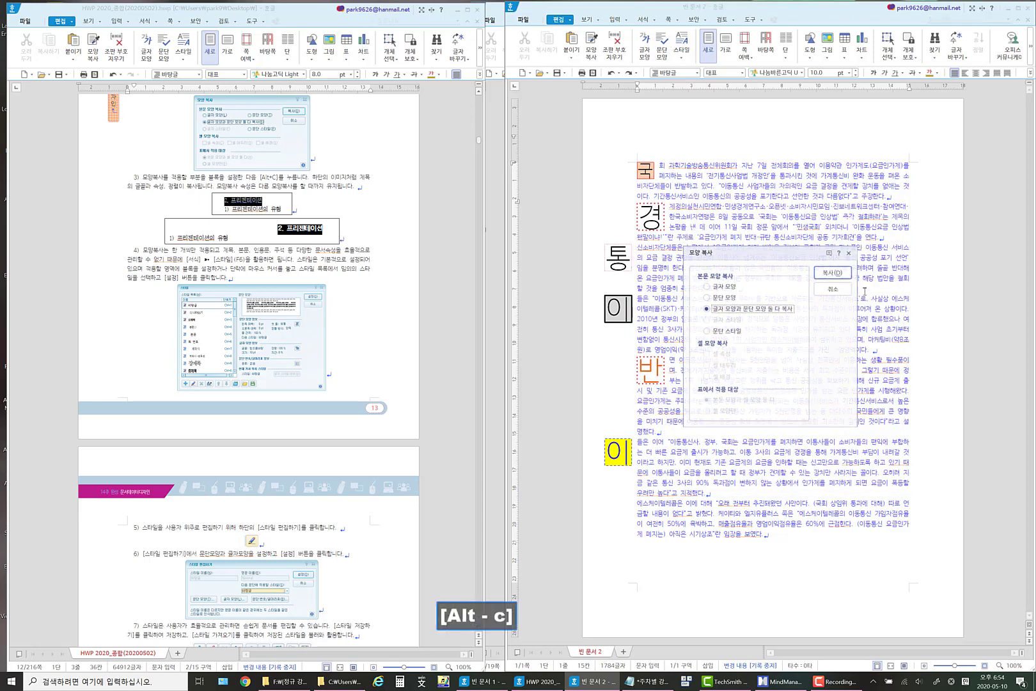
{"action": "left_click", "coordinate": [833, 272]}
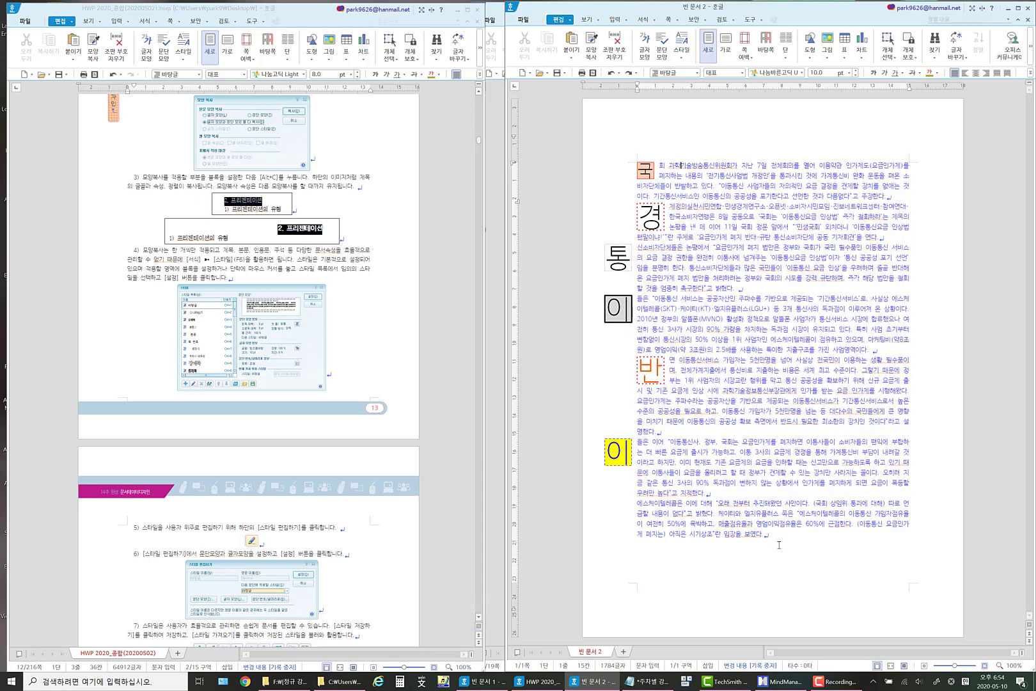
Apply the copied character and paragraph formatting to all of the document's body text, from the last paragraph up to the first.
{"action": "left_click_drag", "start_coordinate": [779, 544], "coordinate": [533, 163]}
{"action": "key", "text": "alt+c"}
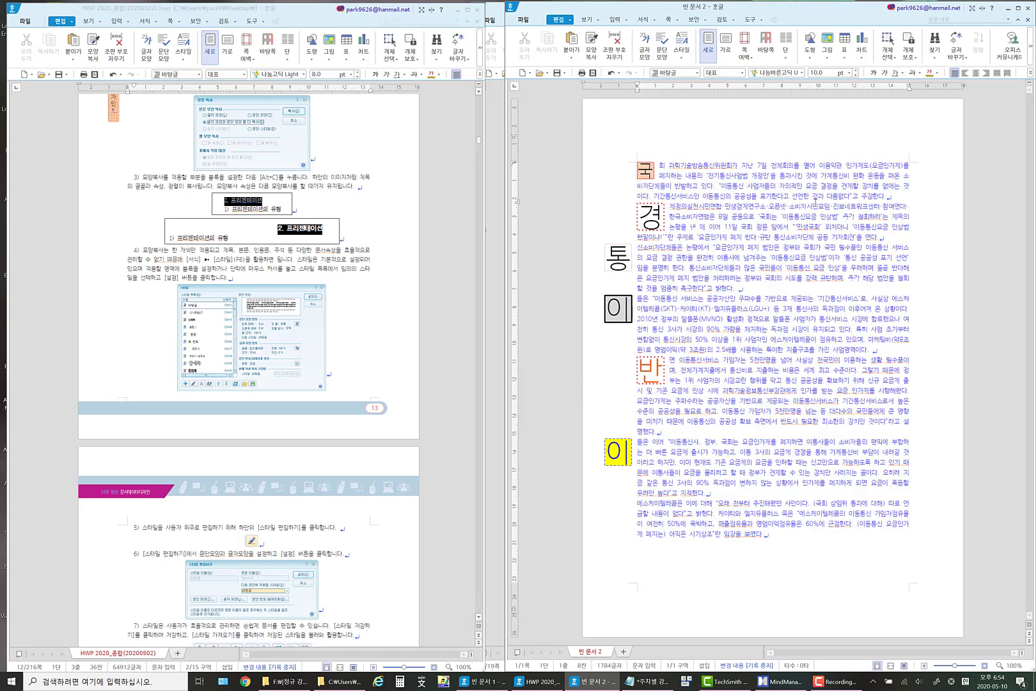
Try to delete the 국 drop cap directly from the start of the first paragraph.
{"action": "key", "text": "BackSpace"}
{"action": "key", "text": "BackSpace"}
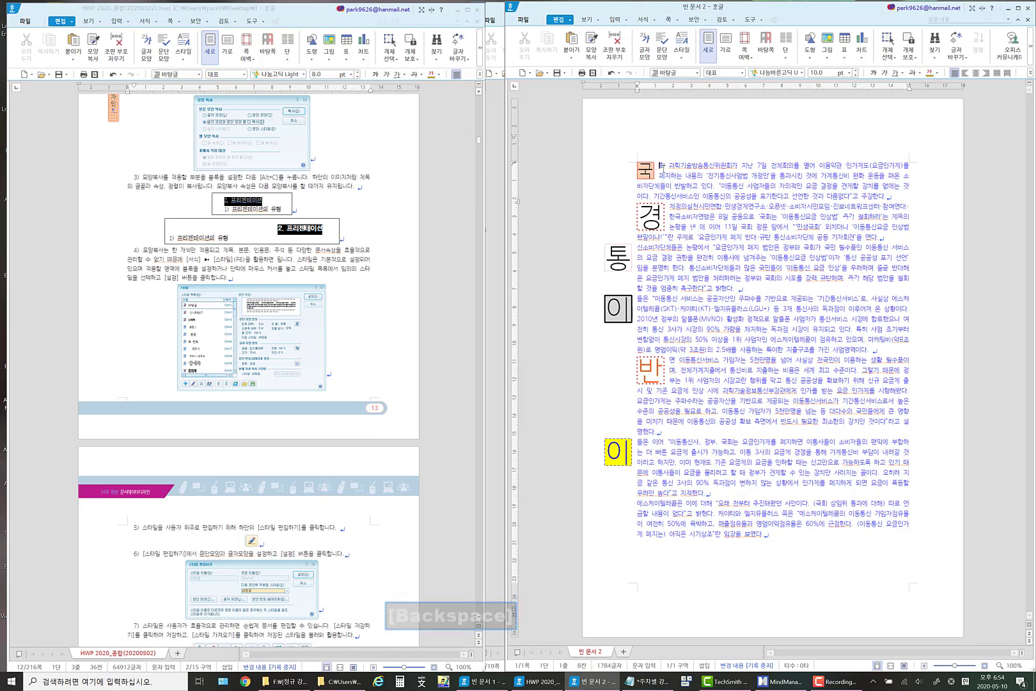
{"action": "left_click", "coordinate": [646, 169]}
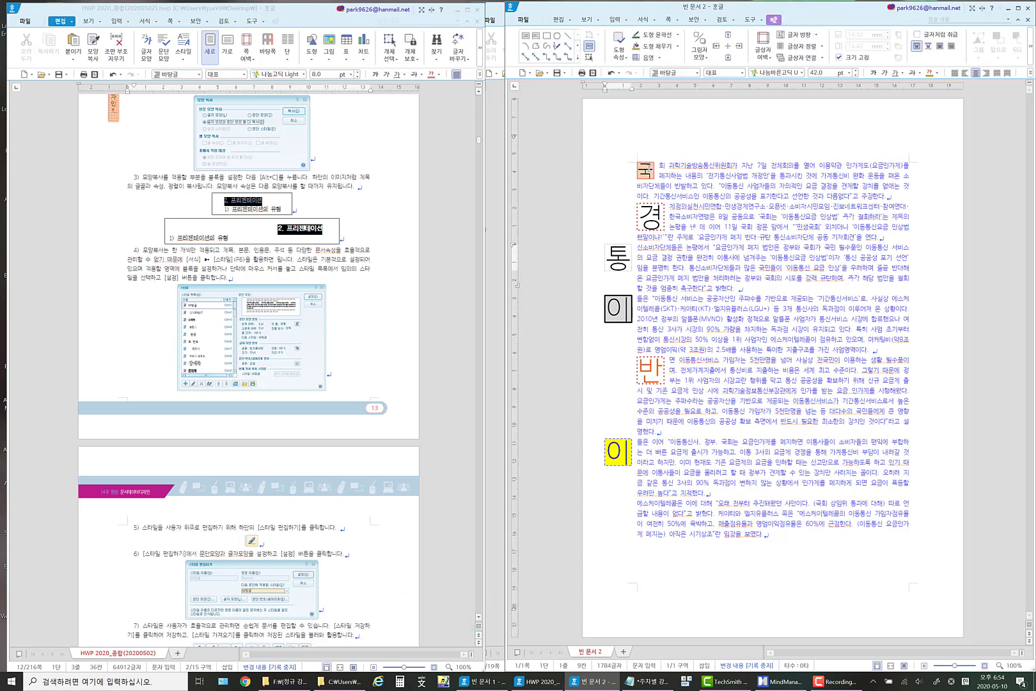
Remove the 국 drop cap from the first paragraph by setting its first-letter decoration shape to none.
{"action": "left_click", "coordinate": [659, 172]}
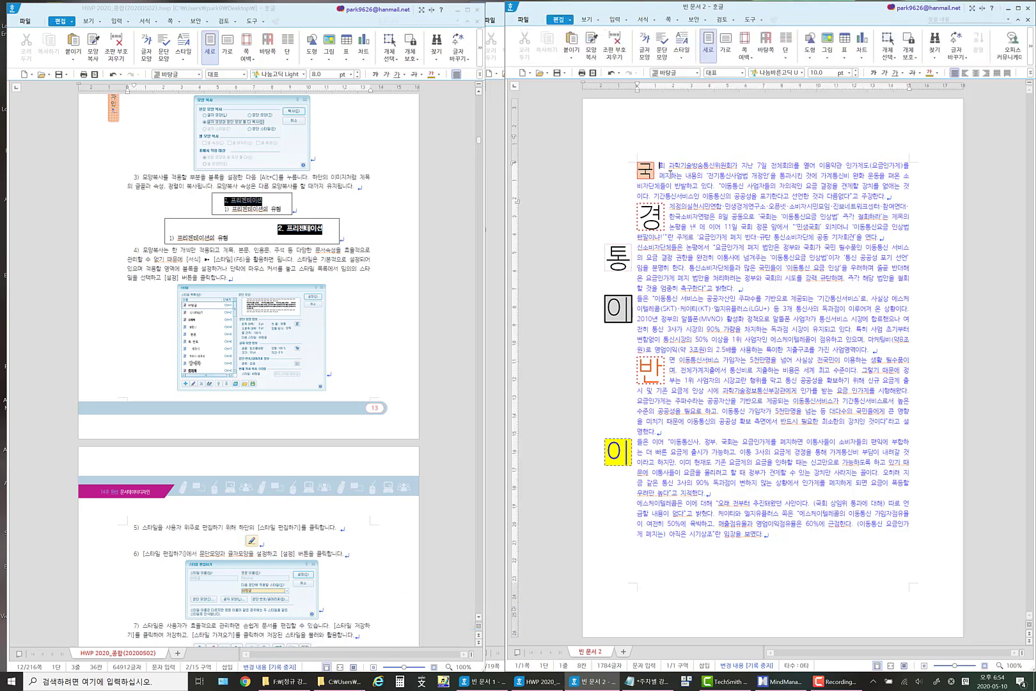
{"action": "left_click", "coordinate": [656, 22]}
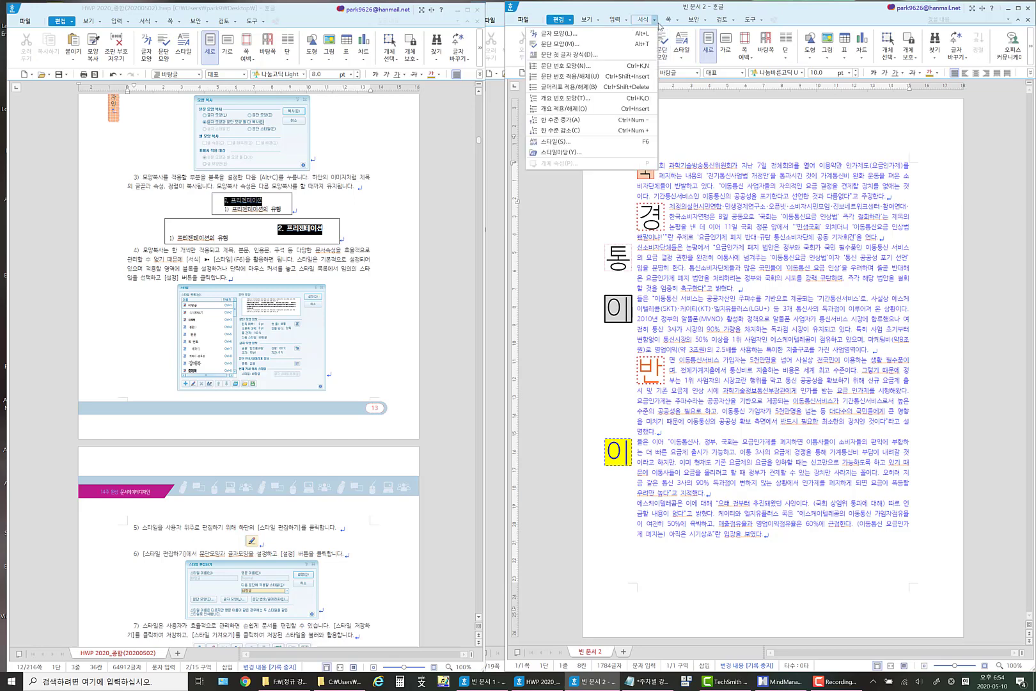
{"action": "left_click", "coordinate": [576, 54]}
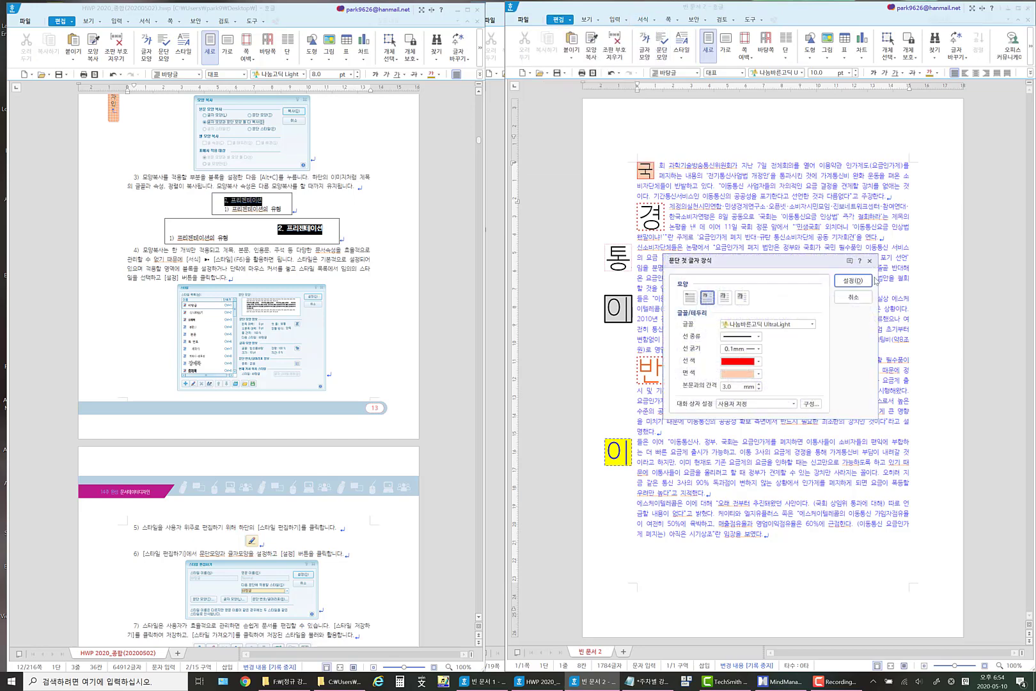
{"action": "left_click", "coordinate": [690, 298]}
{"action": "left_click", "coordinate": [848, 281]}
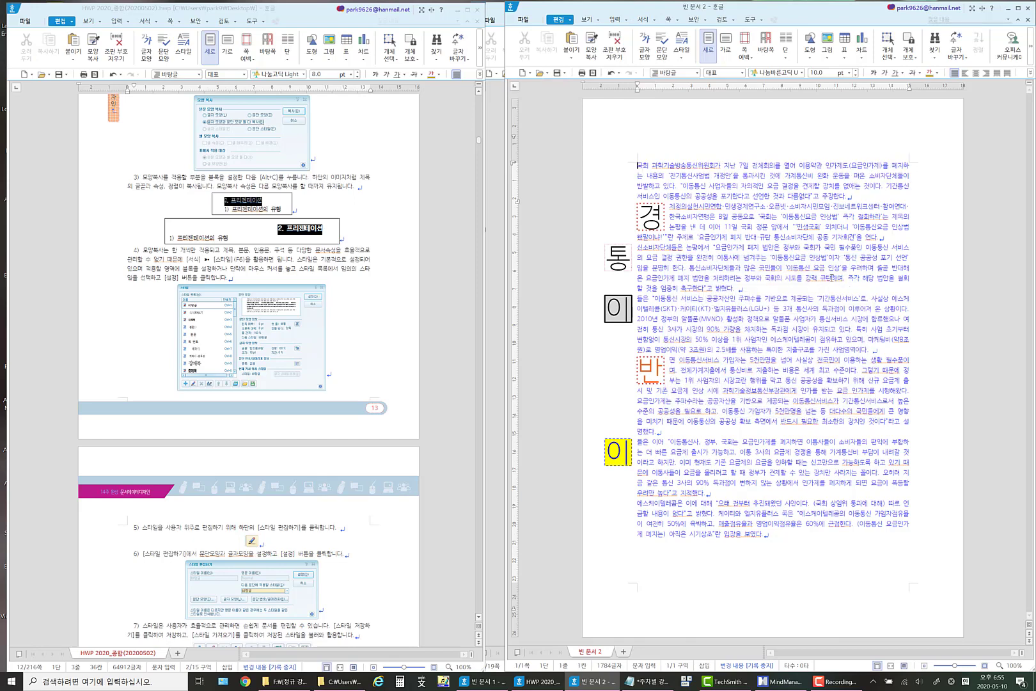
Set the second paragraph's first-letter decoration shape to none so the 경 drop cap returns to normal text.
{"action": "left_click", "coordinate": [676, 220]}
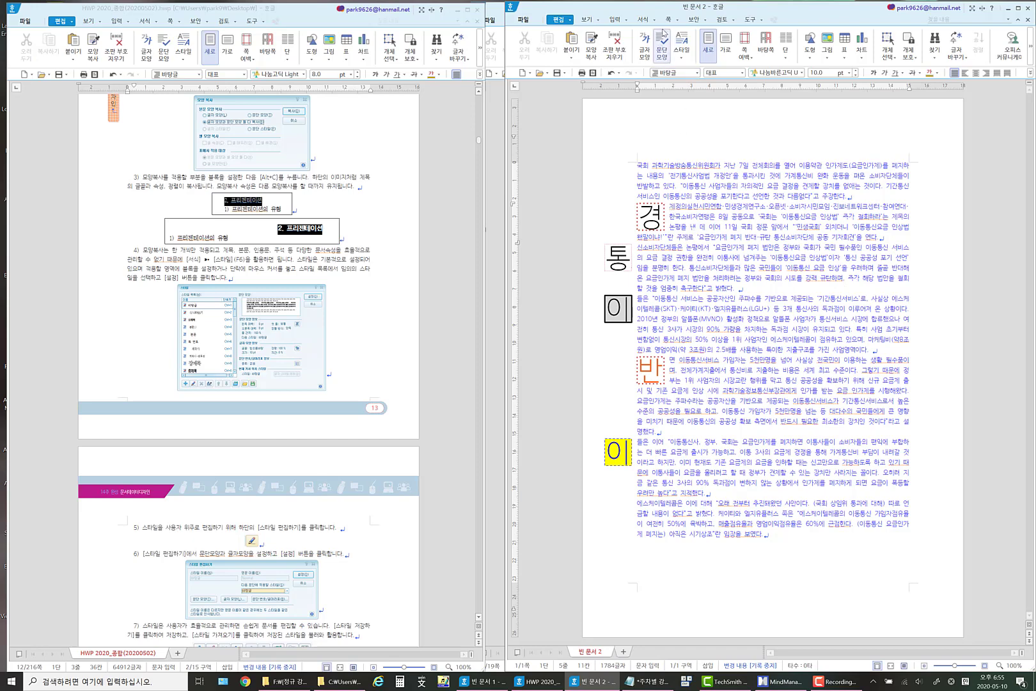
{"action": "left_click", "coordinate": [643, 19]}
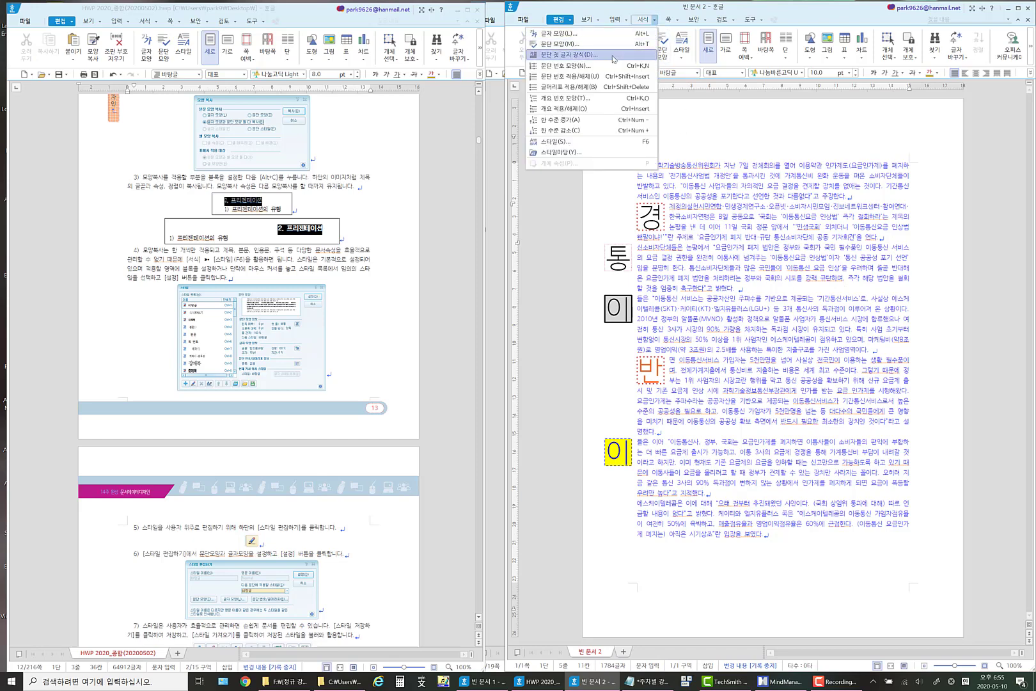
{"action": "left_click", "coordinate": [612, 55]}
{"action": "left_click", "coordinate": [690, 297]}
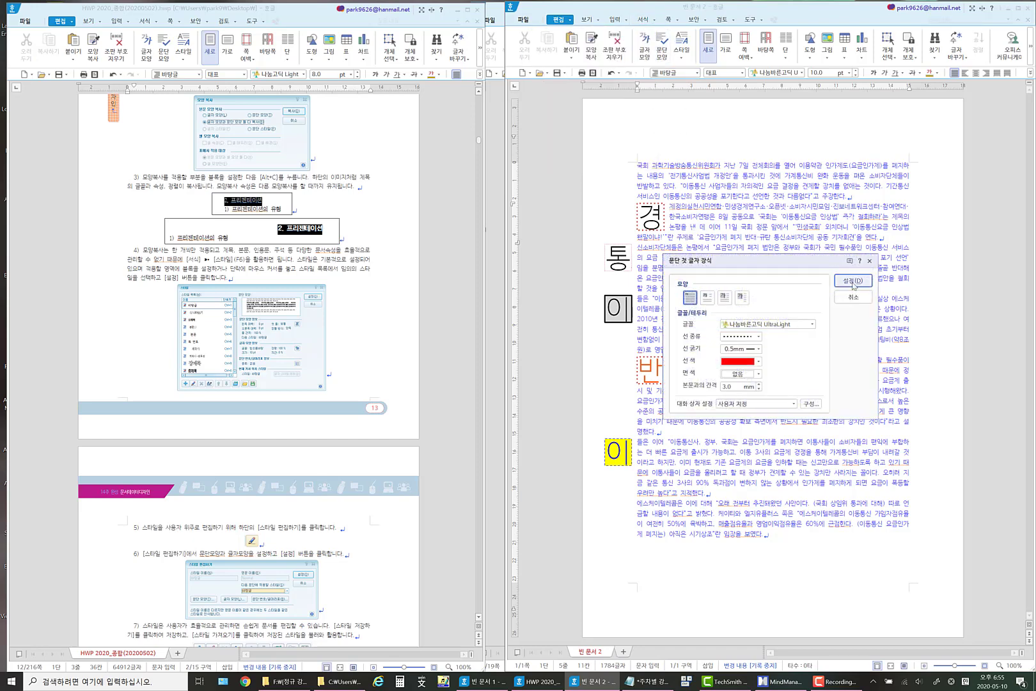
{"action": "left_click", "coordinate": [852, 280]}
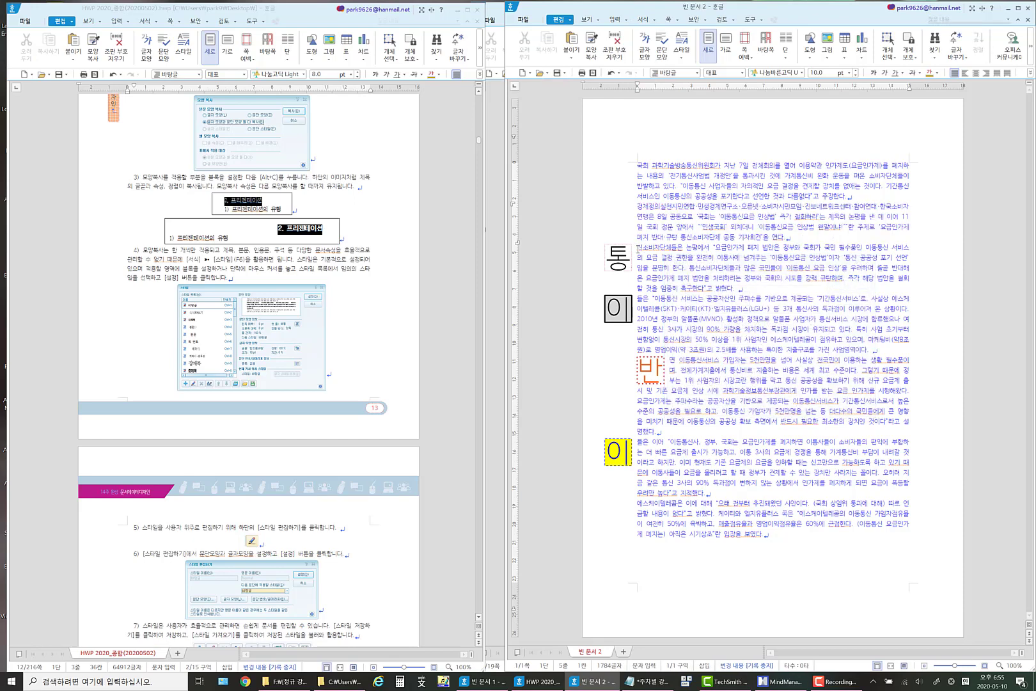
Turn off the first-letter decoration on the third paragraph, removing the 통 drop cap.
{"action": "left_click", "coordinate": [639, 248]}
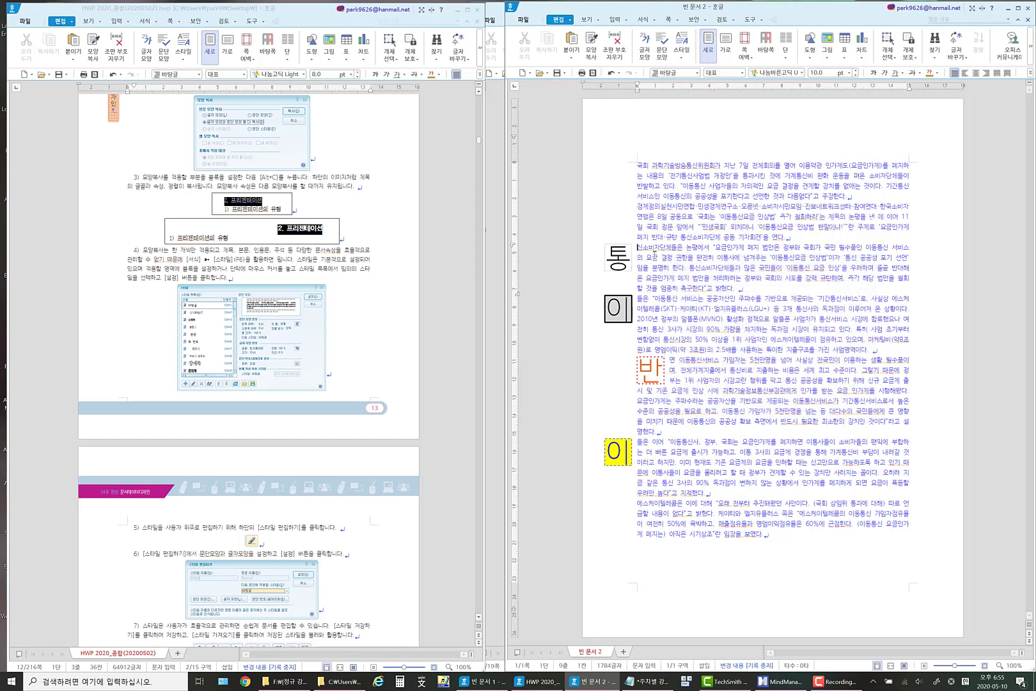
{"action": "left_click", "coordinate": [643, 19]}
{"action": "left_click", "coordinate": [592, 55]}
{"action": "left_click", "coordinate": [690, 298]}
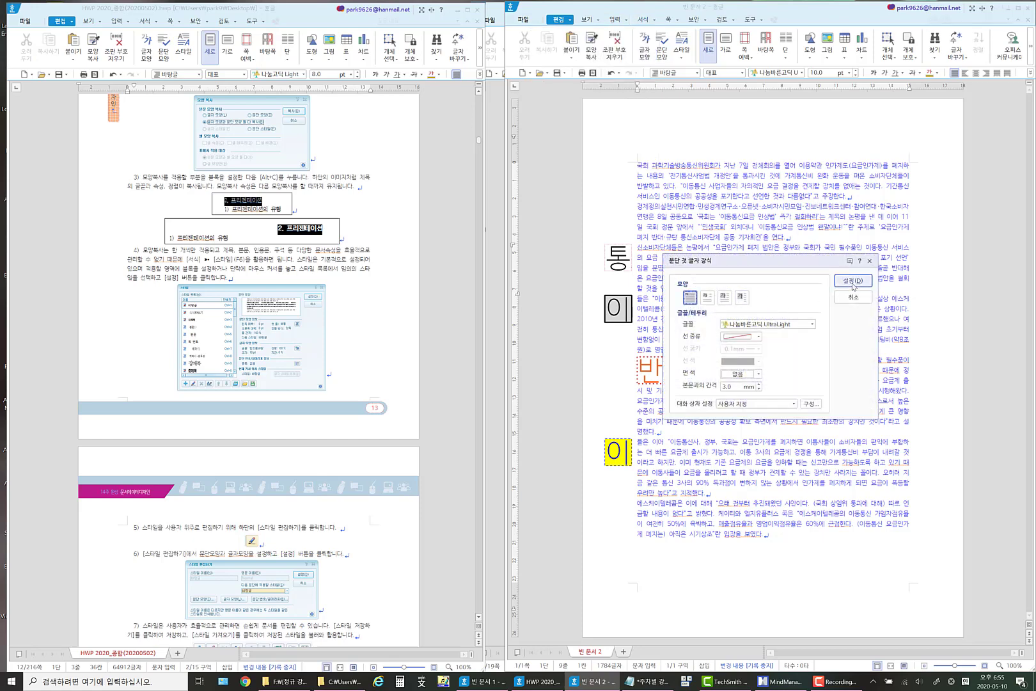
{"action": "left_click", "coordinate": [852, 280]}
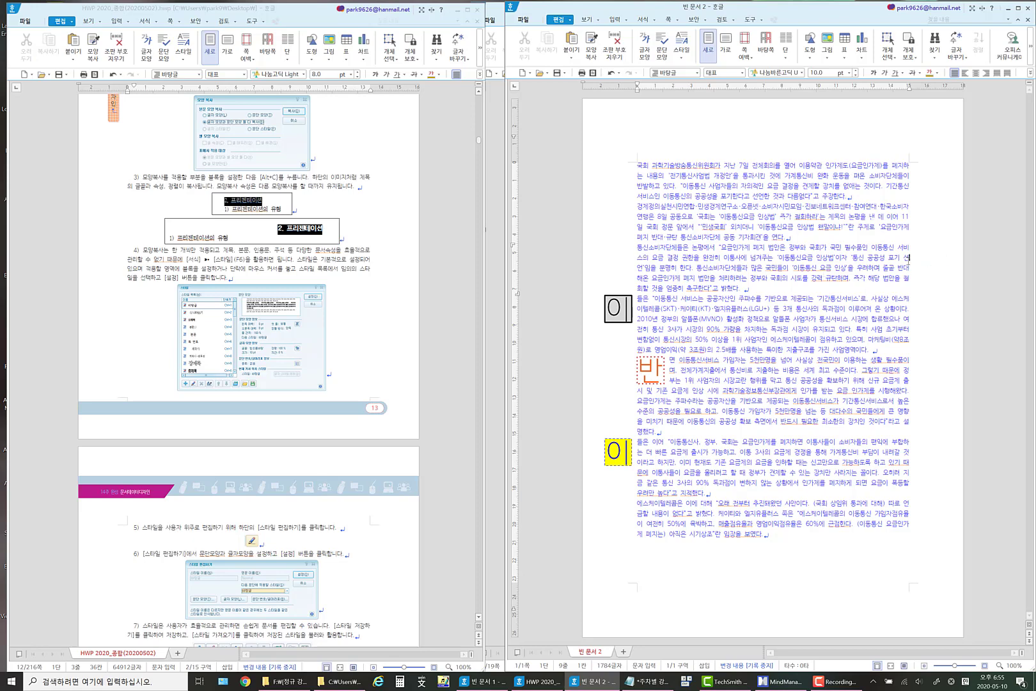
Set the font colour of the whole news document to black.
{"action": "key", "text": "ctrl+a"}
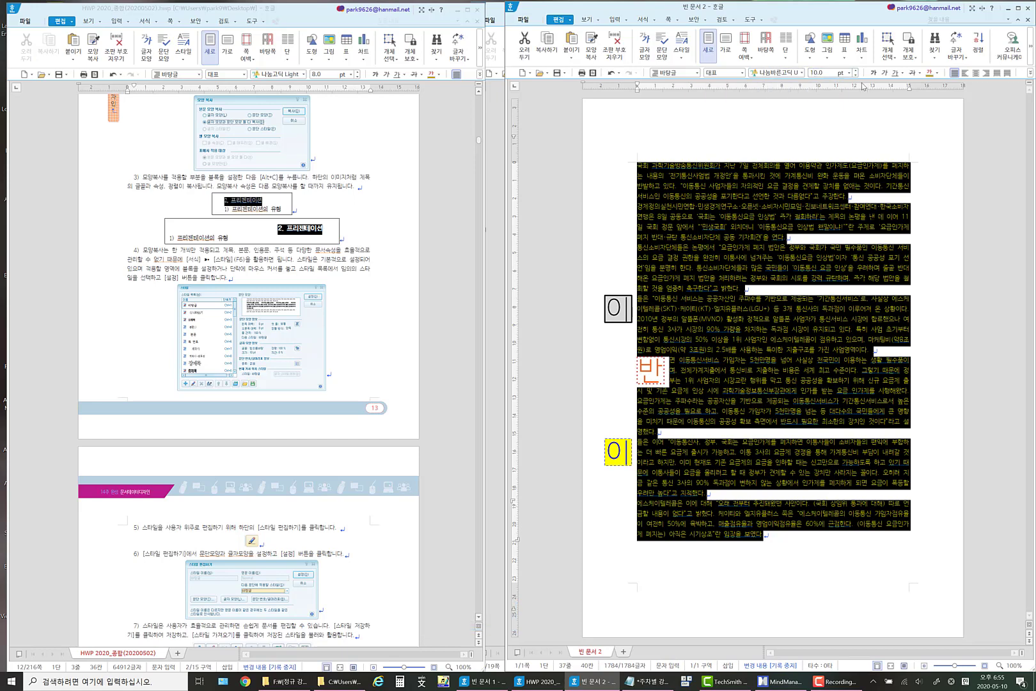
{"action": "left_click", "coordinate": [938, 73]}
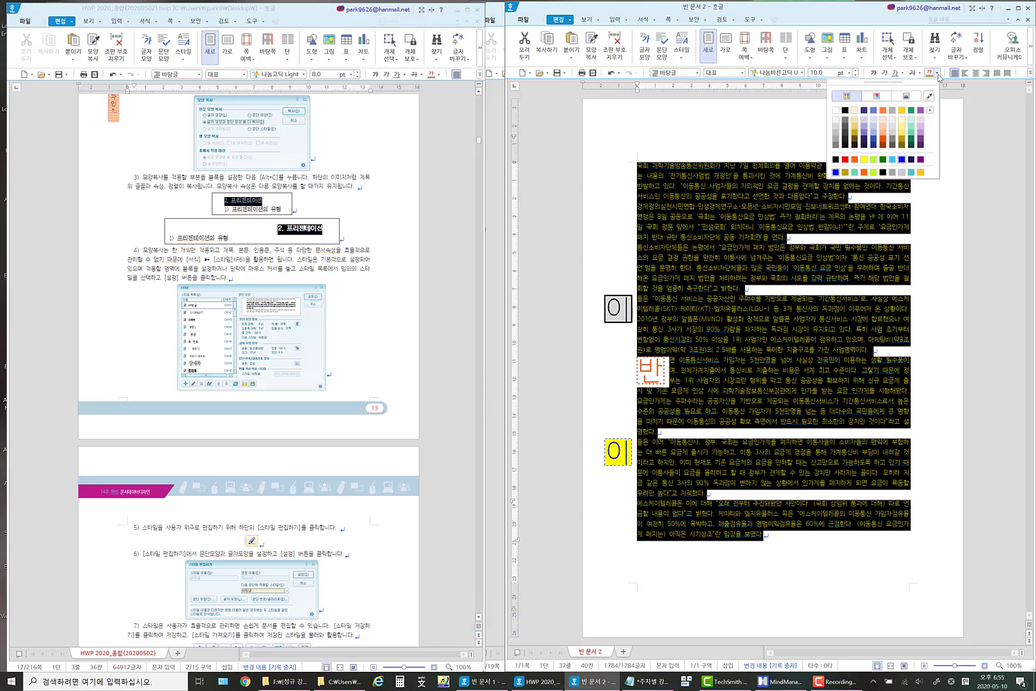
{"action": "left_click", "coordinate": [846, 110]}
Apply a 10 pt first-line indent (들여쓰기) to all paragraphs of the document.
{"action": "right_click", "coordinate": [735, 190]}
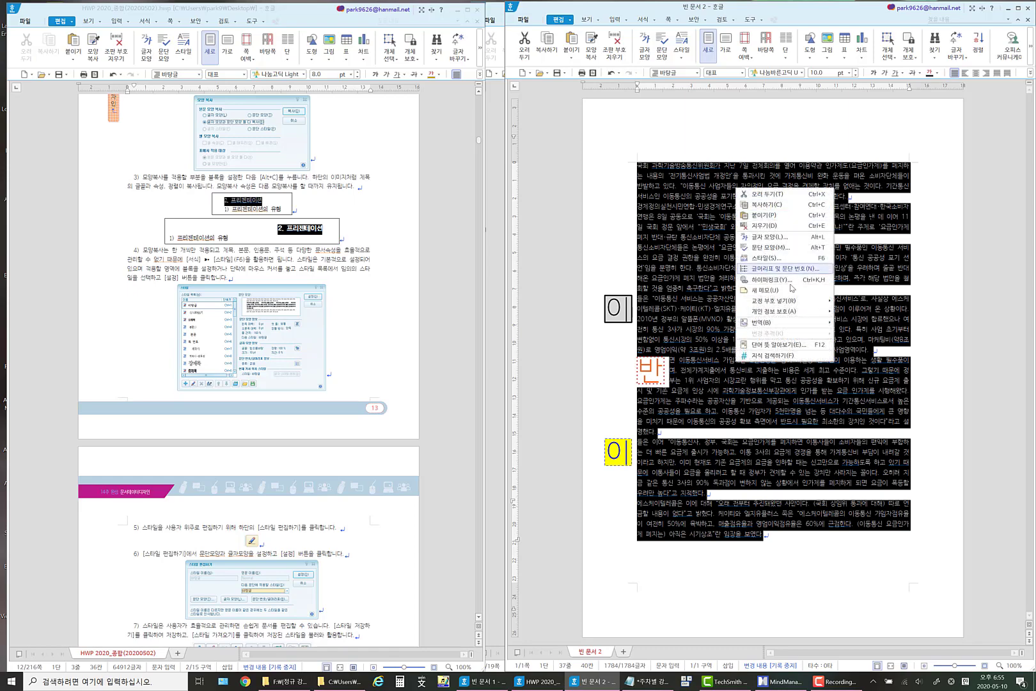
{"action": "left_click", "coordinate": [776, 246]}
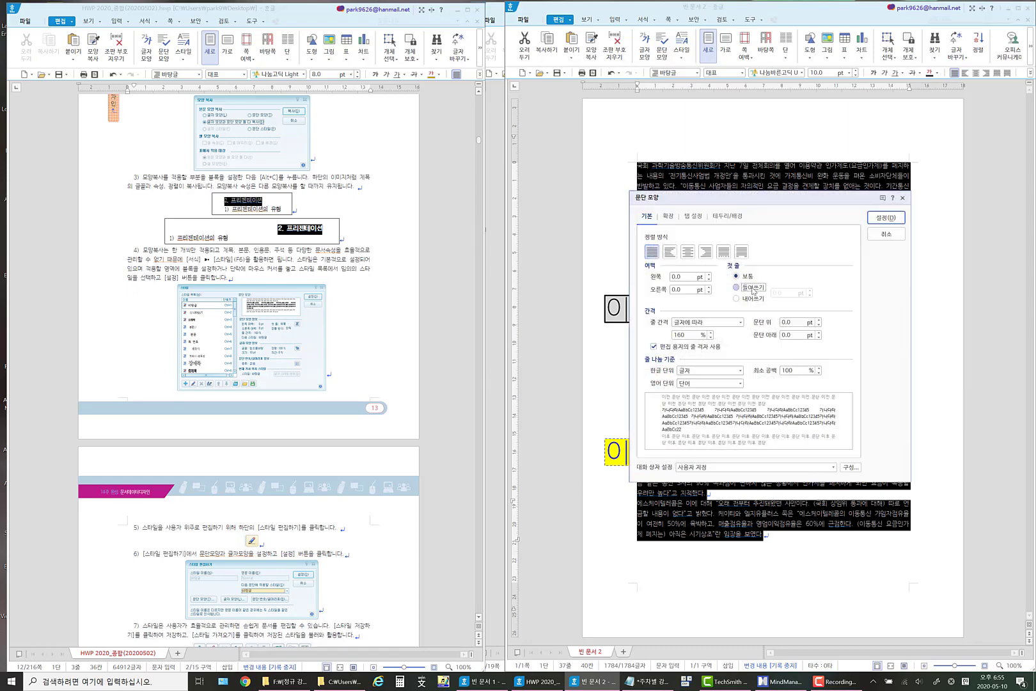
{"action": "left_click", "coordinate": [888, 219]}
{"action": "left_click", "coordinate": [754, 279]}
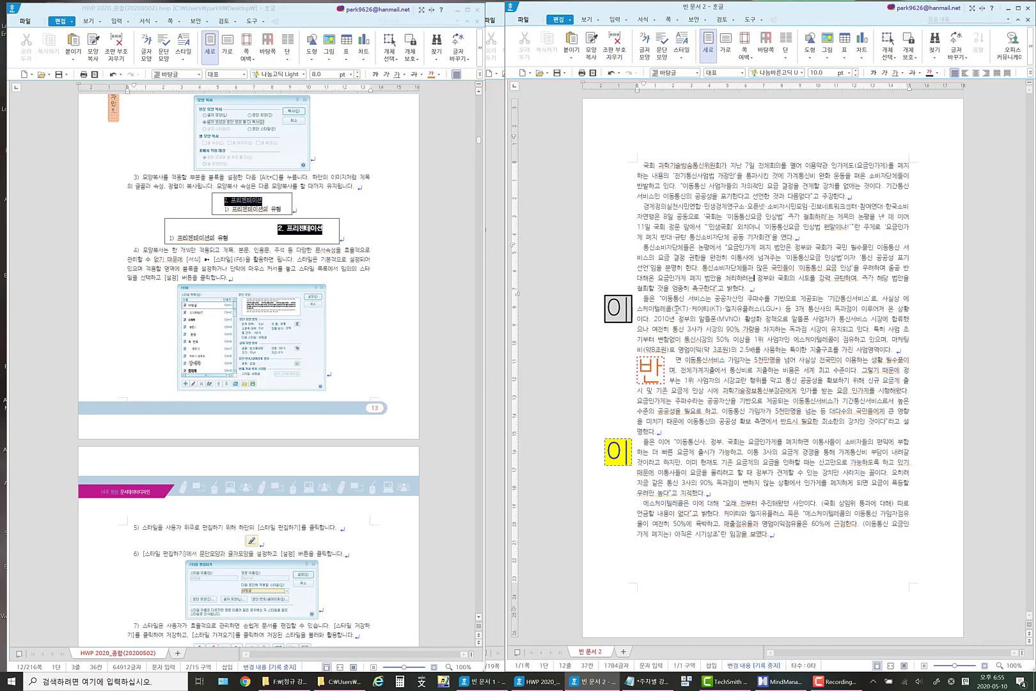
{"action": "left_click", "coordinate": [641, 300]}
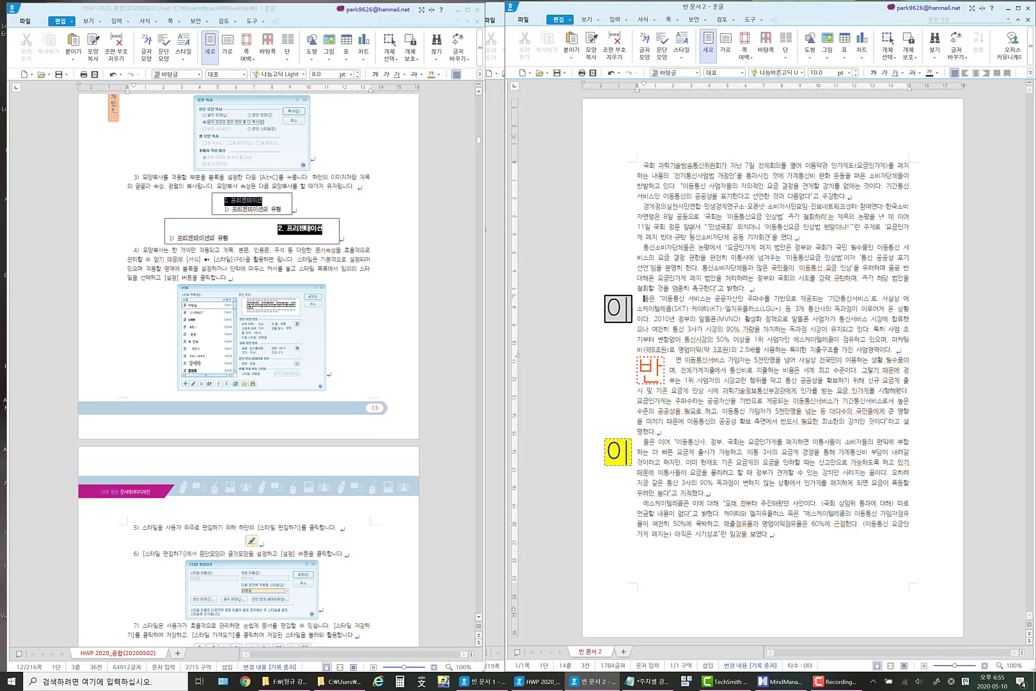
{"action": "left_click", "coordinate": [704, 176]}
{"action": "key", "text": "alt+c"}
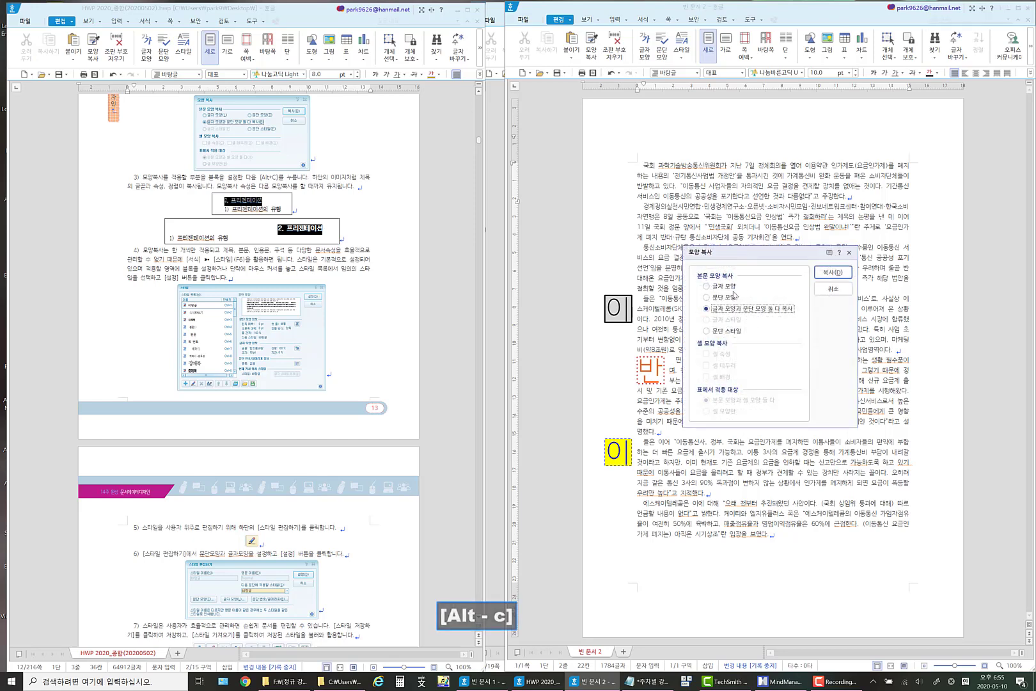
{"action": "left_click", "coordinate": [732, 289]}
{"action": "left_click", "coordinate": [729, 298]}
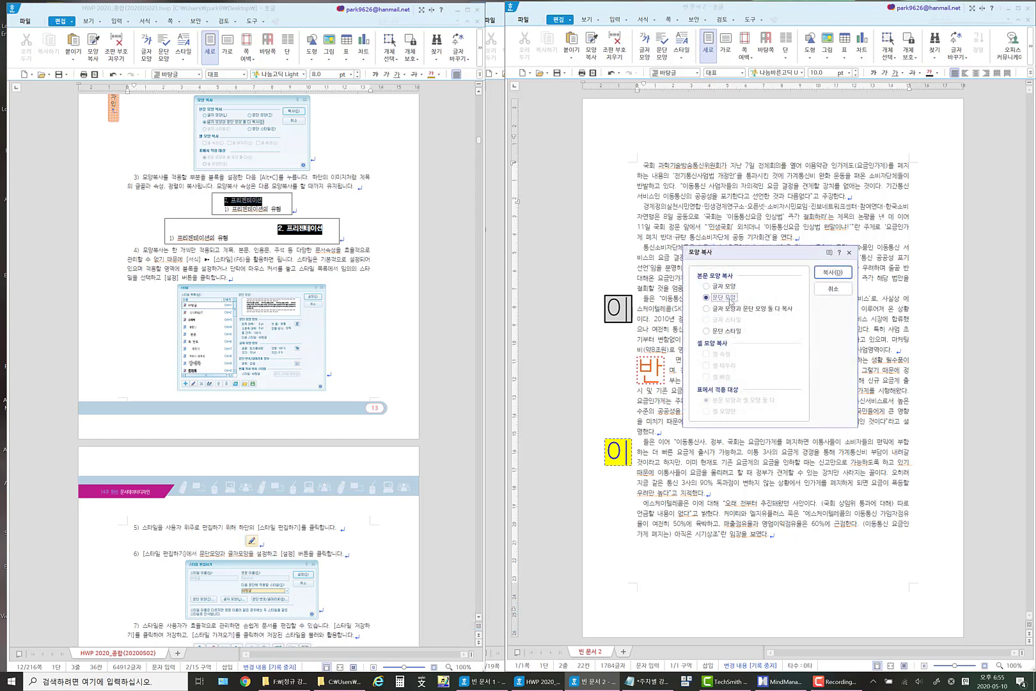
{"action": "left_click", "coordinate": [730, 331]}
{"action": "left_click", "coordinate": [833, 290]}
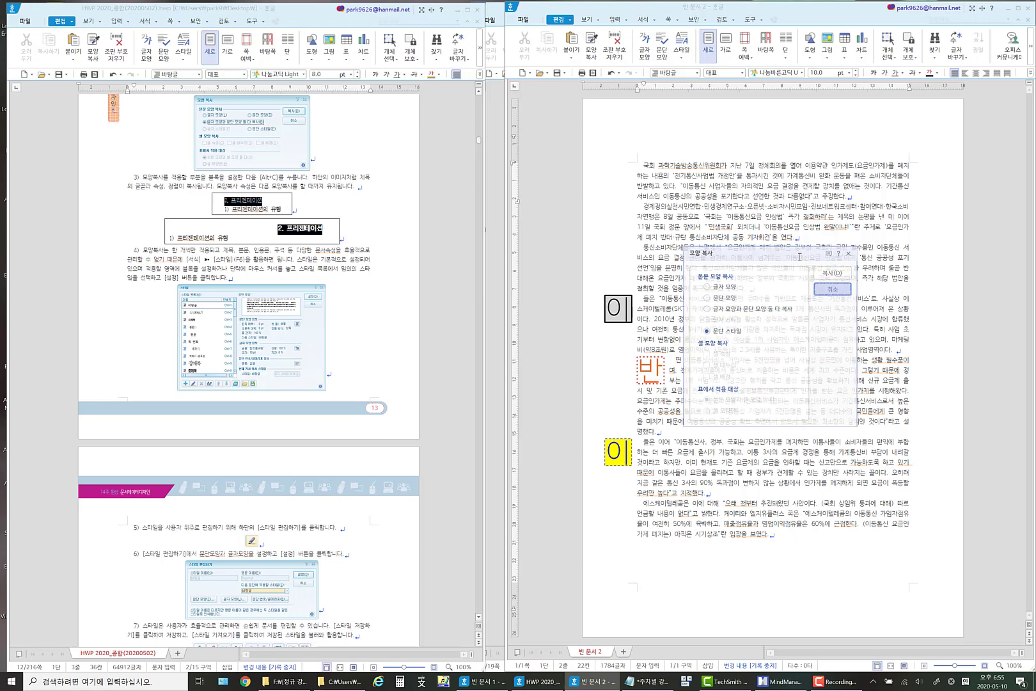
Give the first paragraph left and right margins of 5 pt and a line spacing of 130%.
{"action": "left_click_drag", "start_coordinate": [641, 165], "coordinate": [866, 199]}
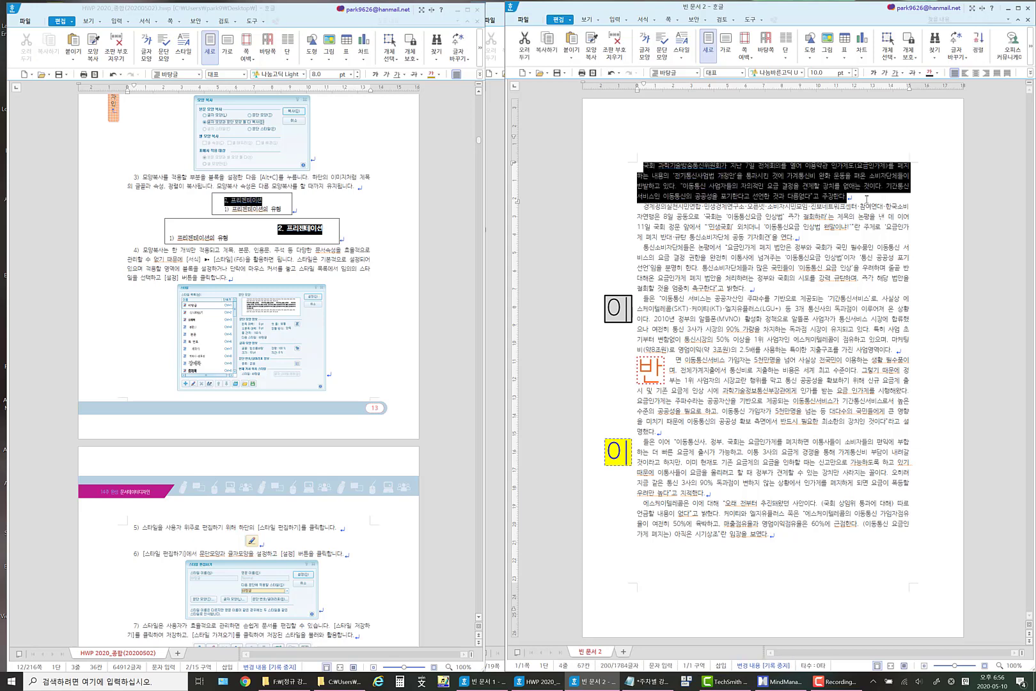
{"action": "right_click", "coordinate": [762, 183]}
{"action": "left_click", "coordinate": [794, 242]}
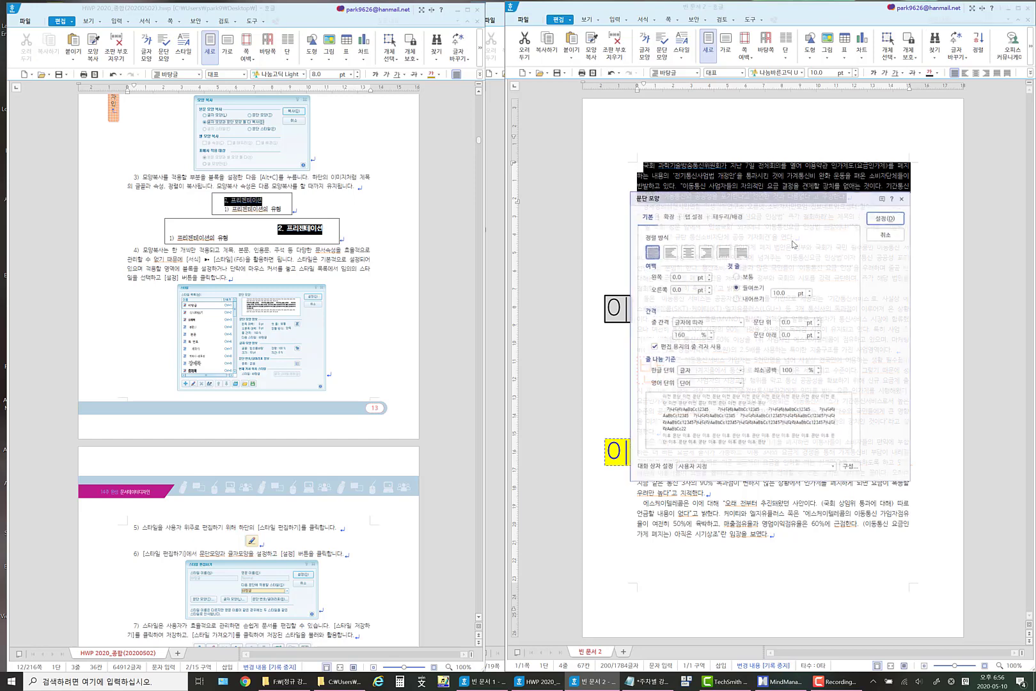
{"action": "left_click_drag", "start_coordinate": [738, 198], "coordinate": [720, 289]}
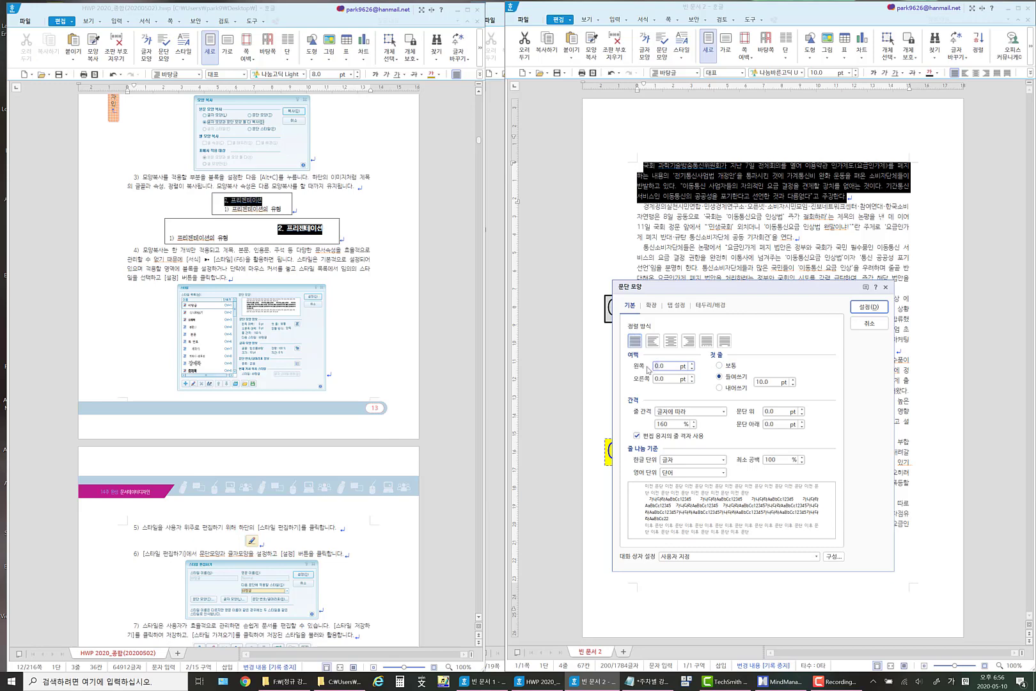
{"action": "type", "text": "5"}
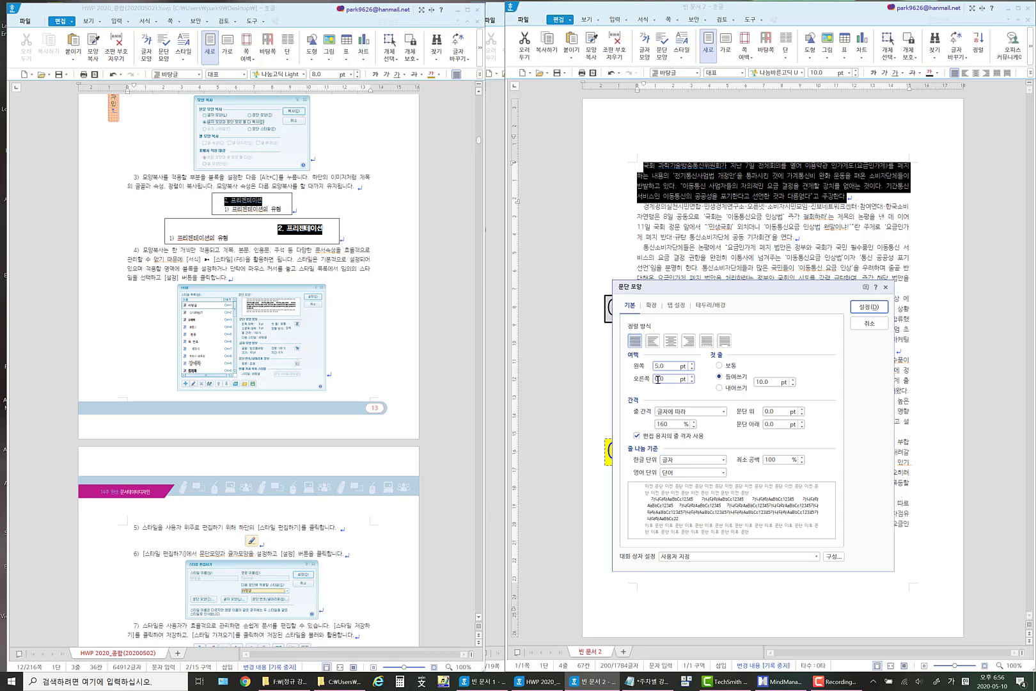
{"action": "double_click", "coordinate": [658, 379]}
{"action": "type", "text": "5"}
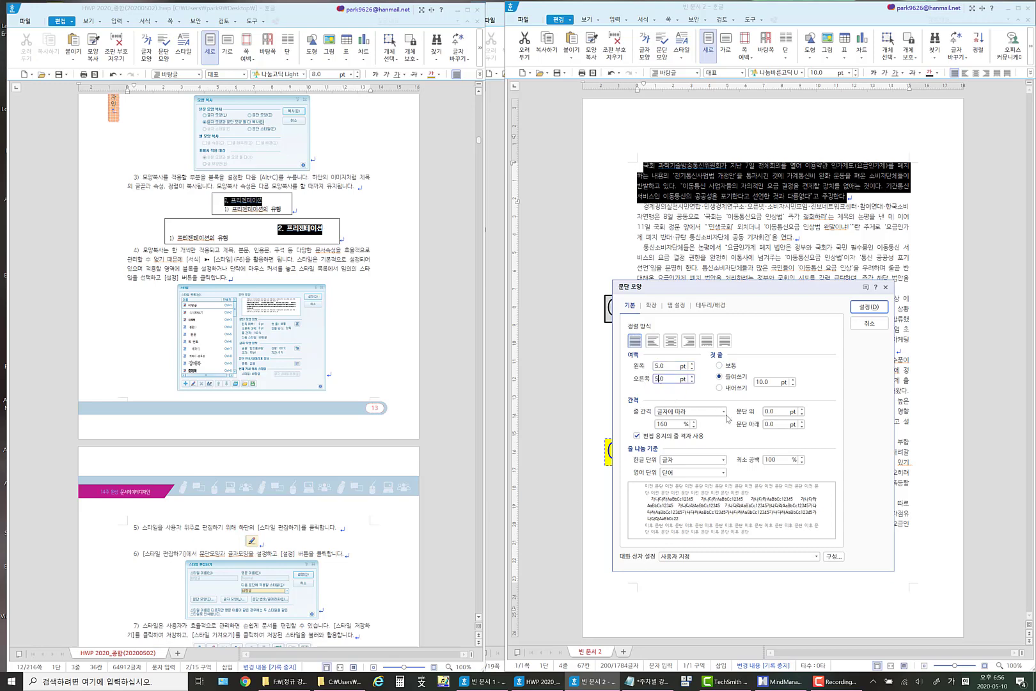
{"action": "double_click", "coordinate": [666, 426]}
{"action": "type", "text": "130"}
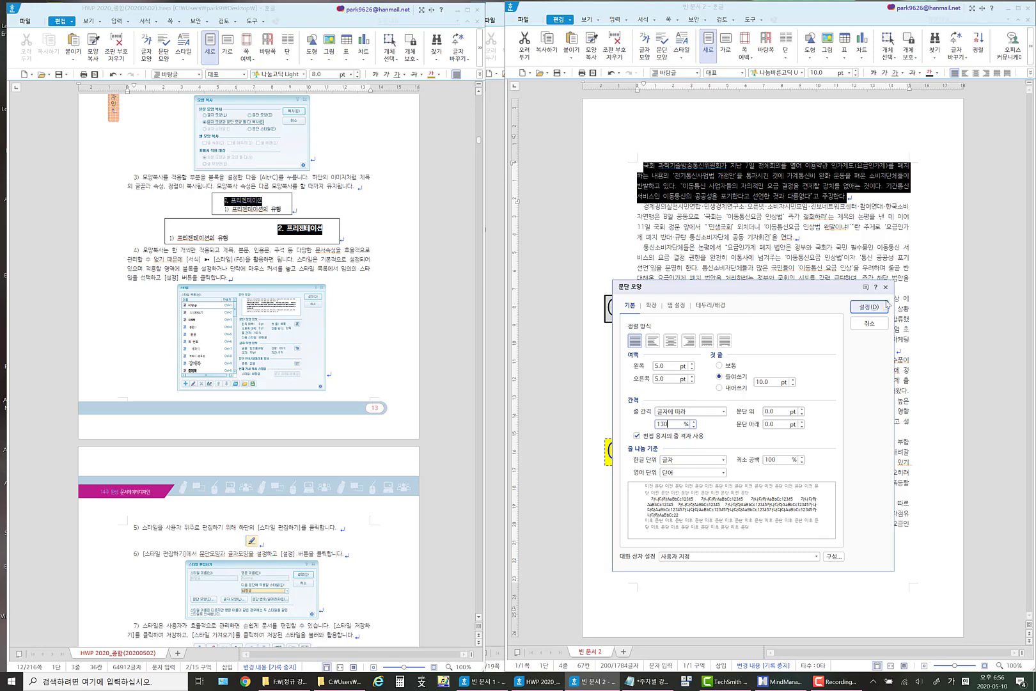
{"action": "left_click", "coordinate": [870, 313]}
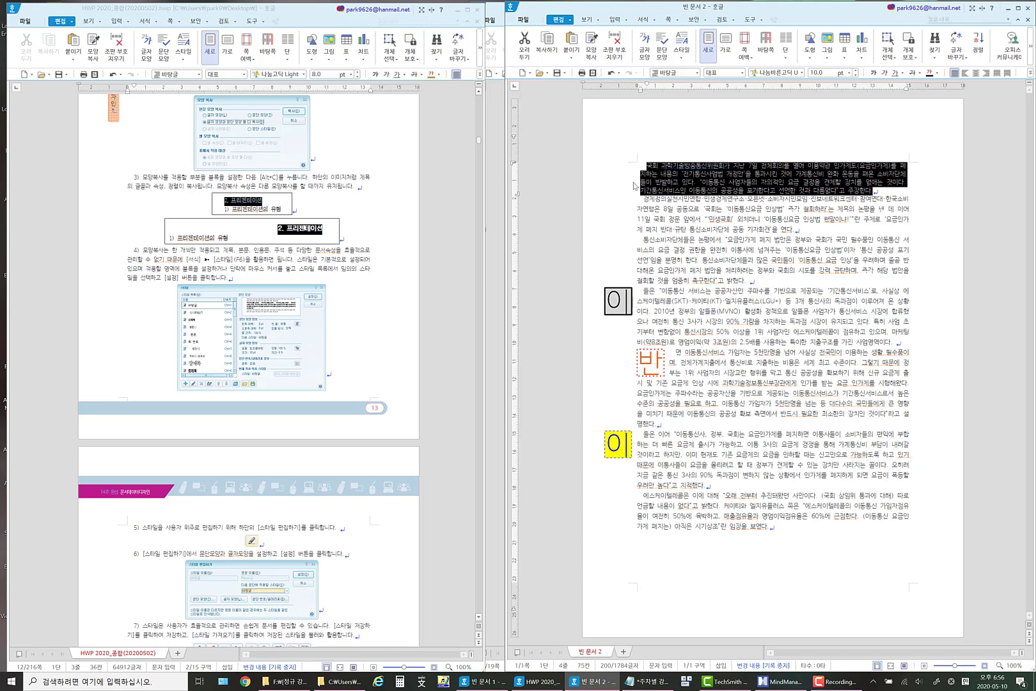
Set the first paragraph's left and right margins to 15 pt.
{"action": "left_click", "coordinate": [889, 184]}
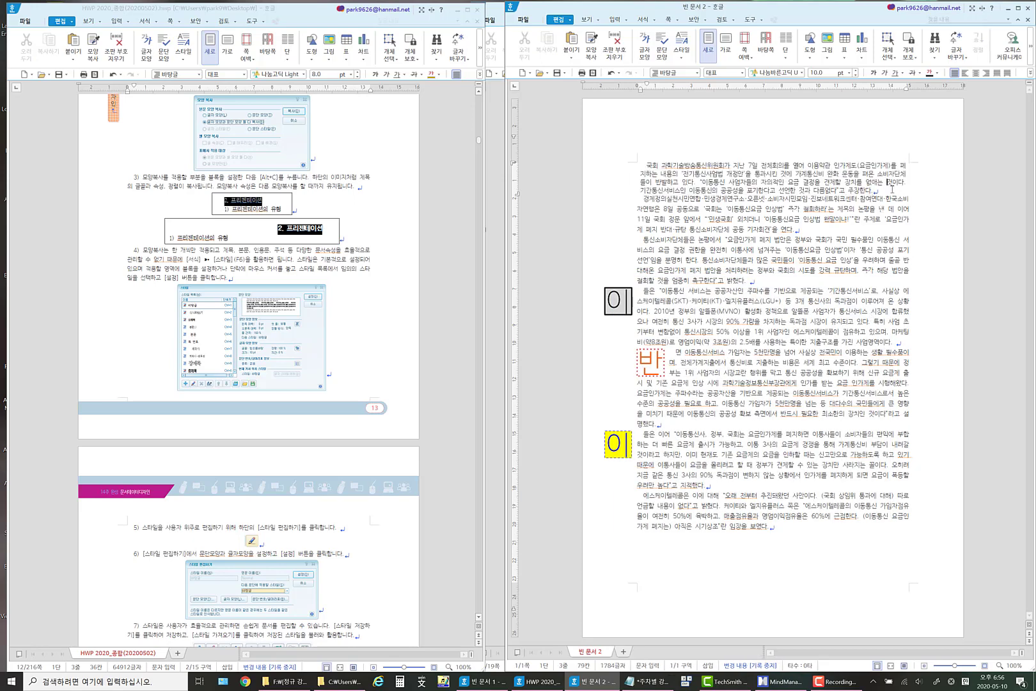
{"action": "left_click_drag", "start_coordinate": [879, 191], "coordinate": [617, 168]}
{"action": "right_click", "coordinate": [729, 184]}
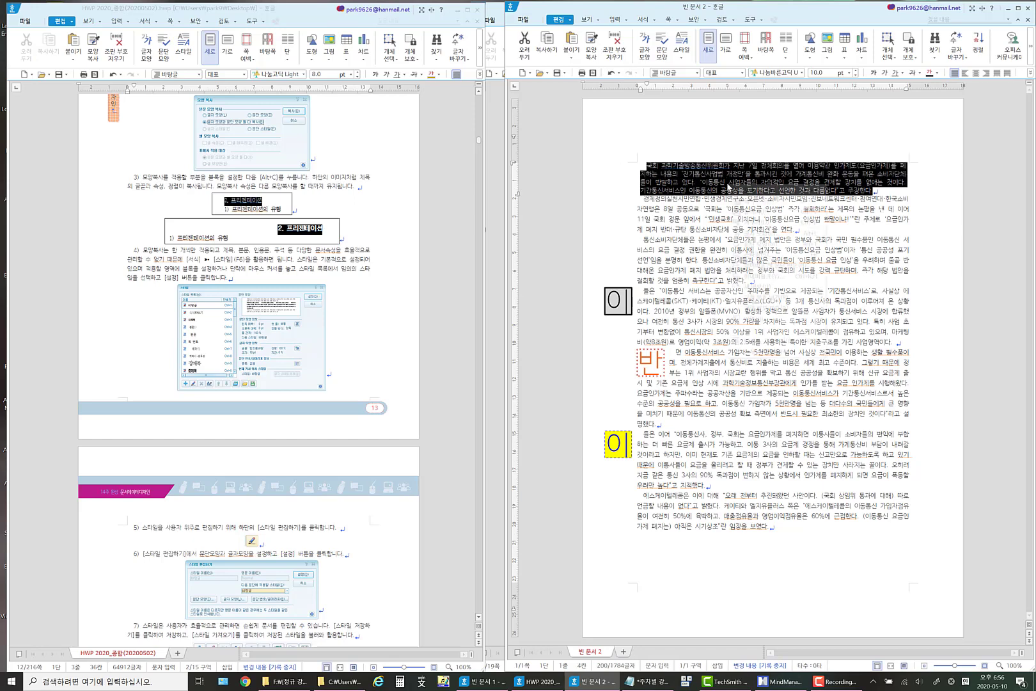
{"action": "left_click", "coordinate": [768, 244]}
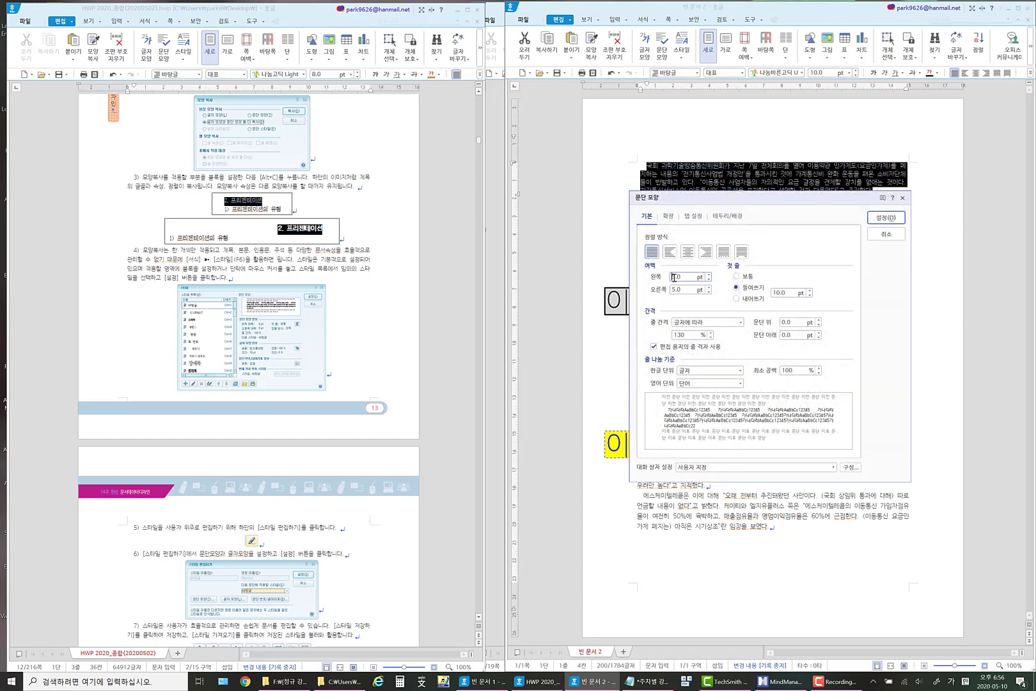
{"action": "type", "text": "1"}
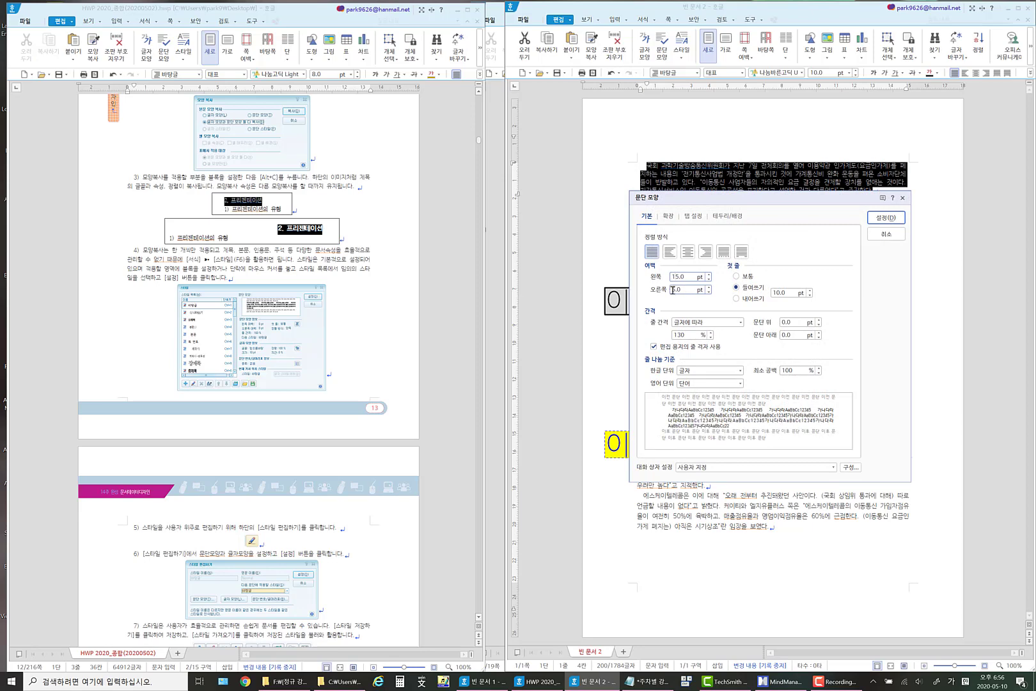
{"action": "left_click", "coordinate": [673, 290]}
{"action": "type", "text": "15"}
{"action": "left_click", "coordinate": [890, 219]}
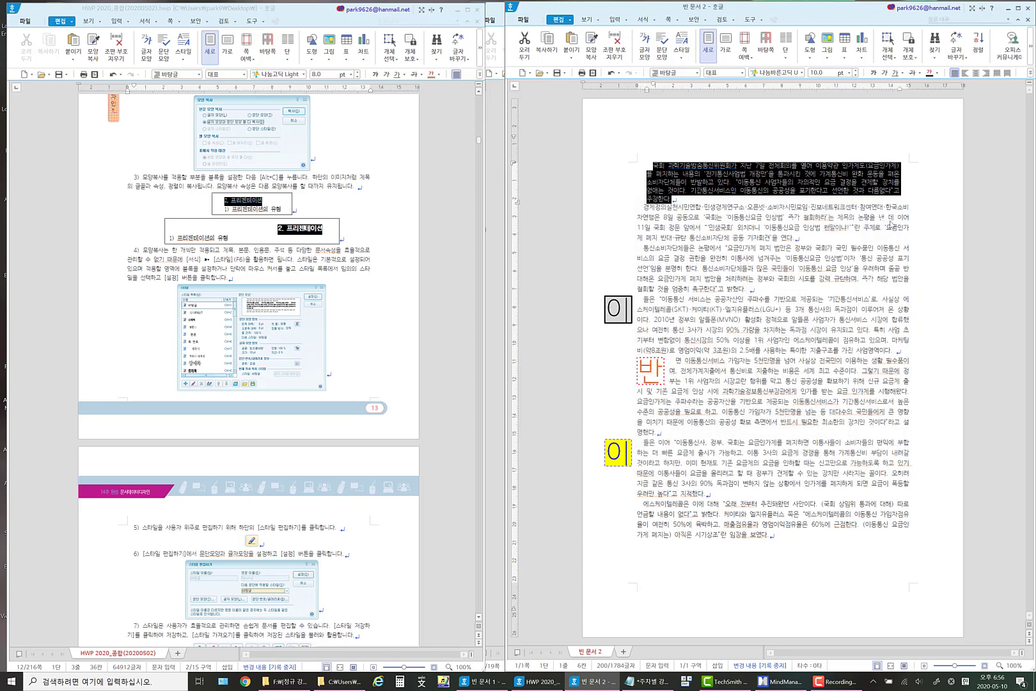
Copy the first paragraph's paragraph style (문단 스타일) and apply it to the sixth paragraph with the yellow 이 drop cap.
{"action": "left_click", "coordinate": [656, 174]}
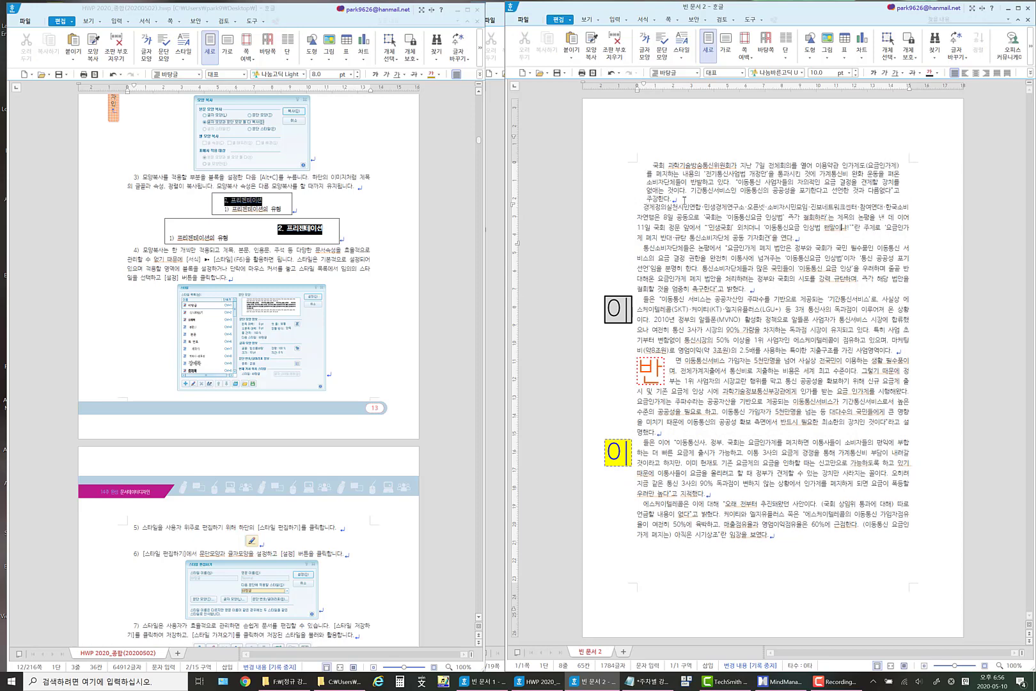
{"action": "left_click_drag", "start_coordinate": [683, 199], "coordinate": [635, 168]}
{"action": "left_click", "coordinate": [734, 195]}
{"action": "key", "text": "alt+c"}
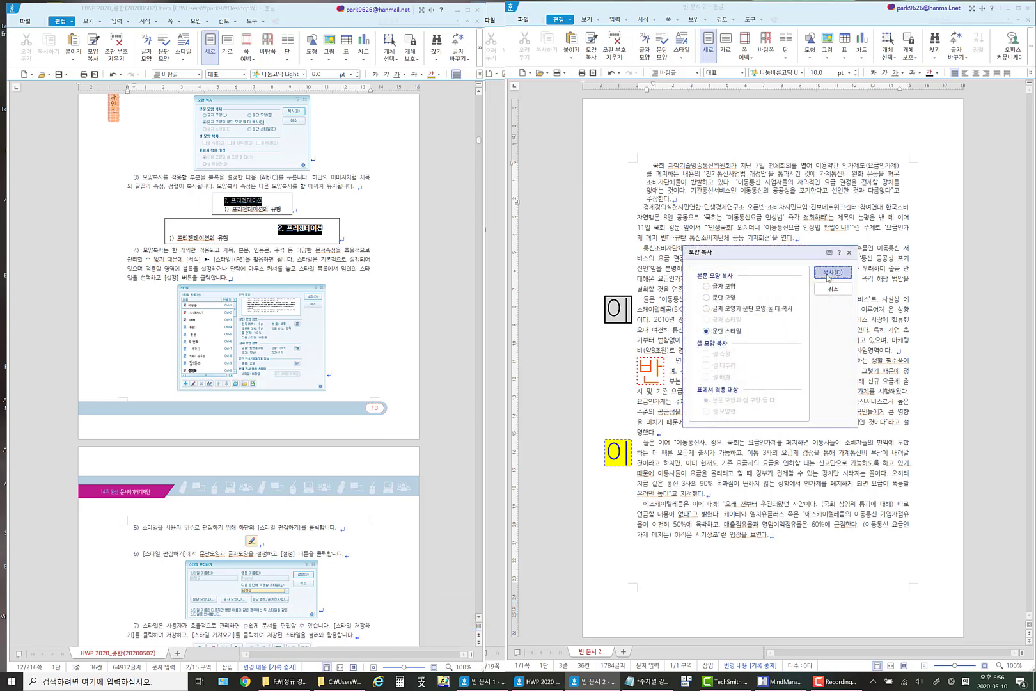
{"action": "left_click", "coordinate": [833, 272]}
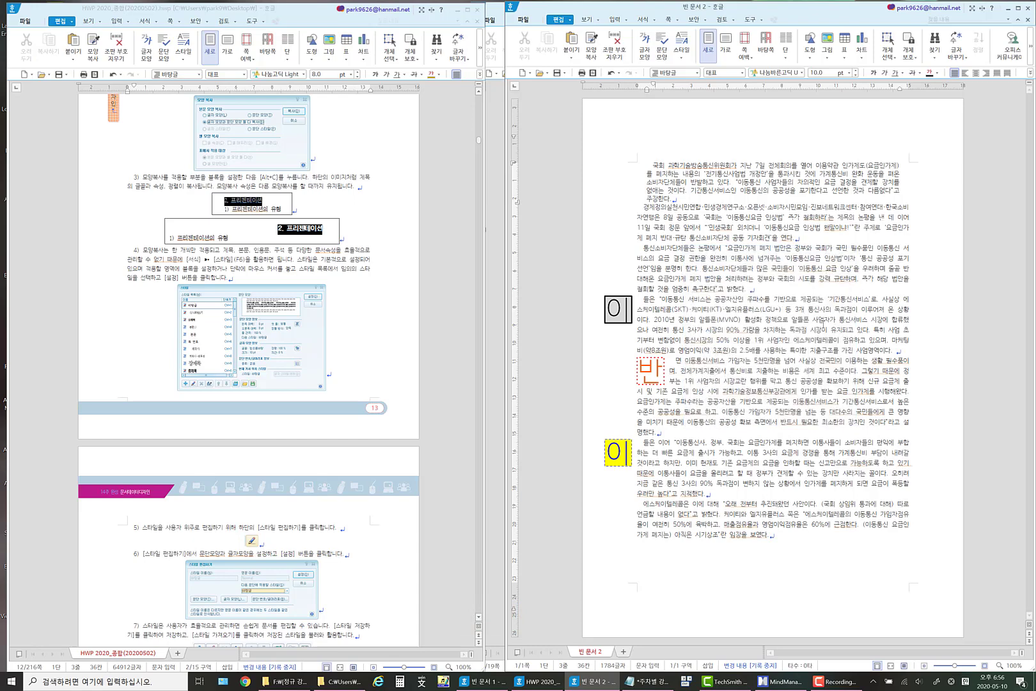
{"action": "double_click", "coordinate": [647, 441]}
{"action": "left_click_drag", "start_coordinate": [642, 441], "coordinate": [732, 491]}
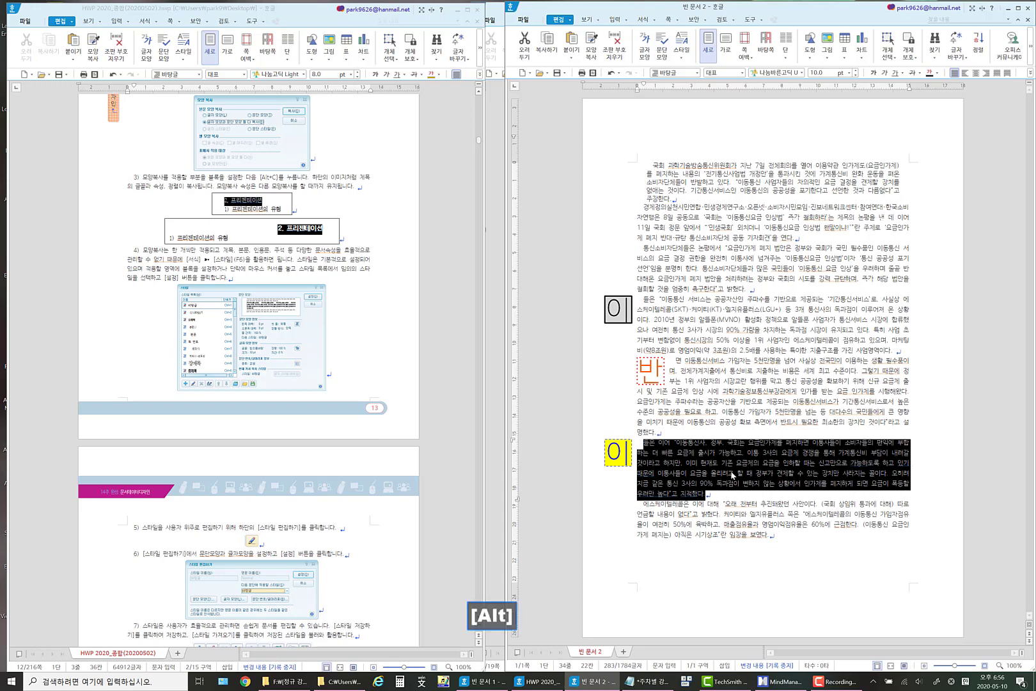
{"action": "key", "text": "alt+c"}
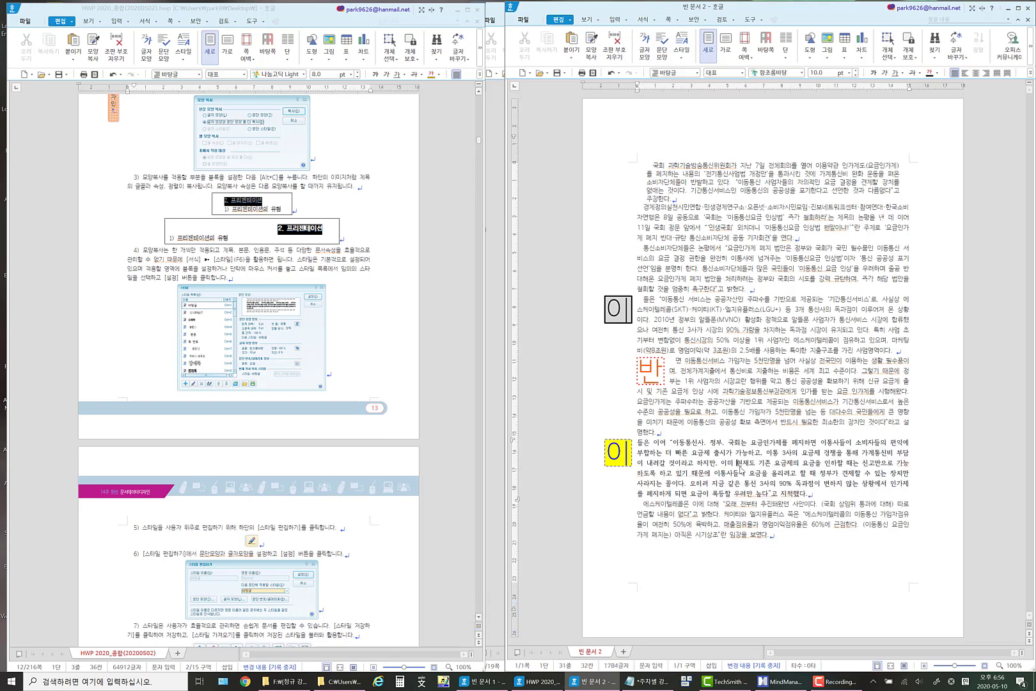
{"action": "left_click", "coordinate": [739, 463]}
Copy the paragraph style from the first paragraph again and reapply it to the yellow drop cap paragraph.
{"action": "left_click", "coordinate": [752, 174]}
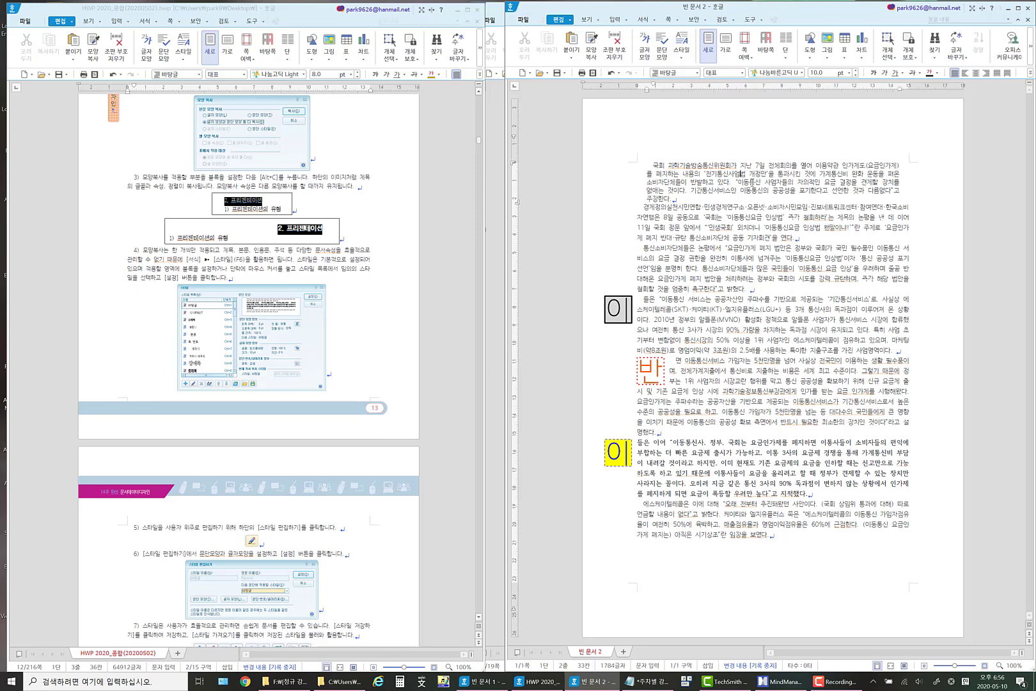
{"action": "key", "text": "alt+c"}
{"action": "left_click", "coordinate": [734, 331]}
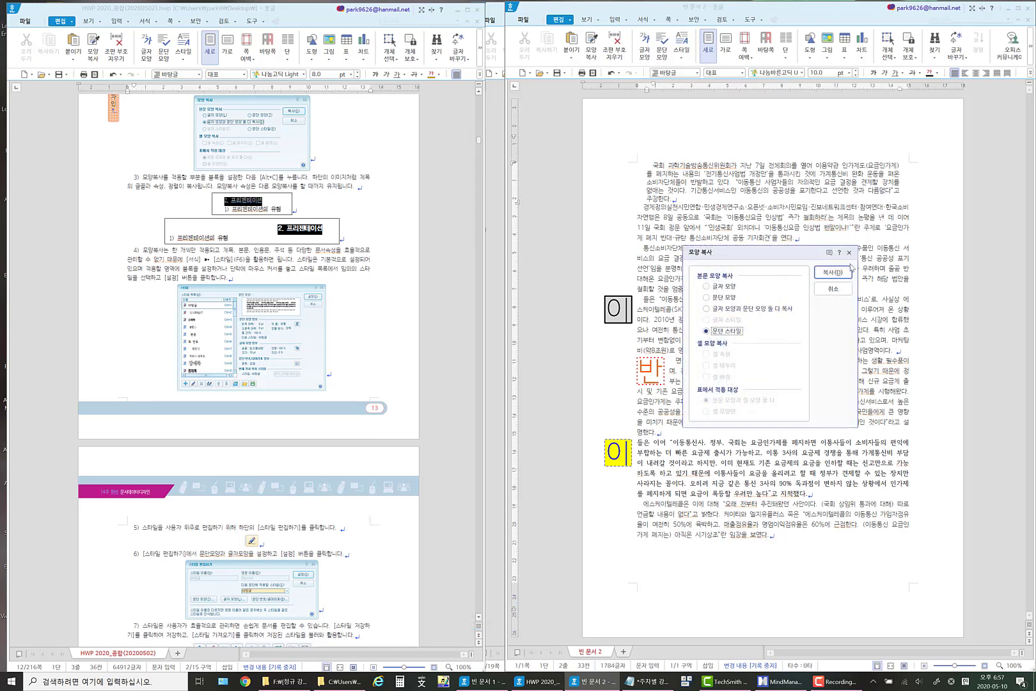
{"action": "left_click", "coordinate": [832, 271]}
{"action": "left_click_drag", "start_coordinate": [808, 494], "coordinate": [637, 443]}
{"action": "key", "text": "alt+c"}
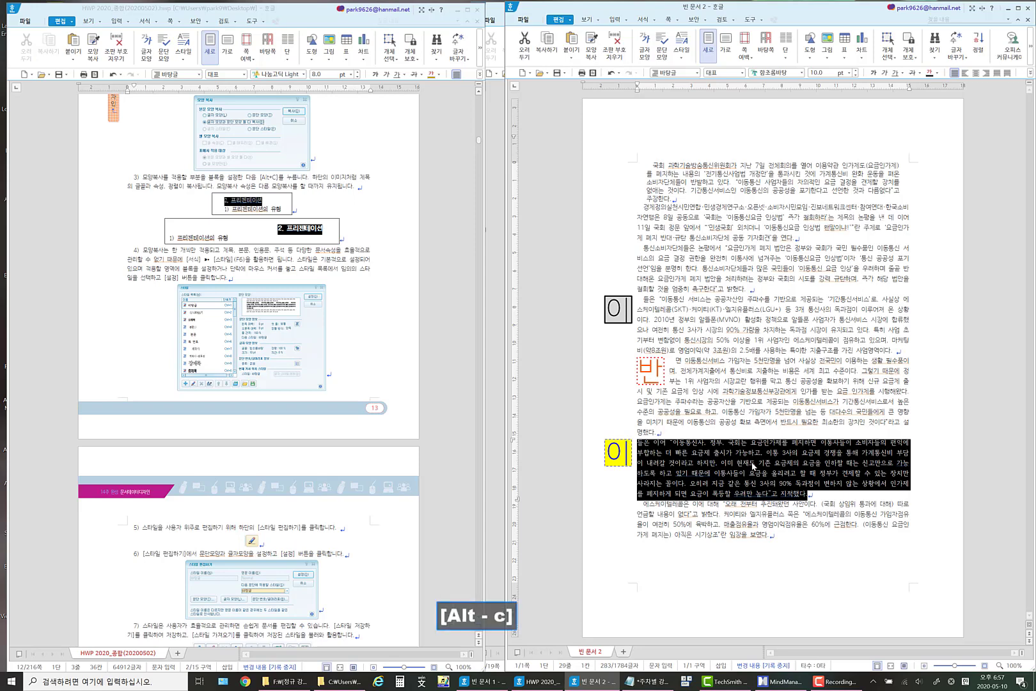
{"action": "left_click", "coordinate": [755, 463]}
{"action": "left_click", "coordinate": [658, 442]}
{"action": "key", "text": "alt+c"}
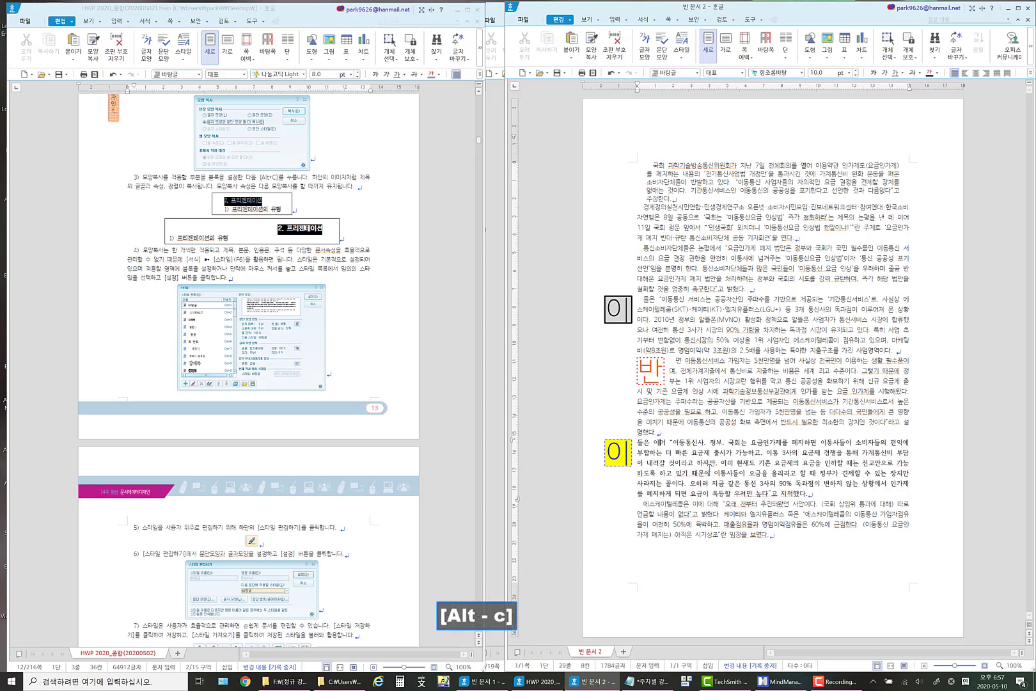
{"action": "left_click", "coordinate": [735, 333]}
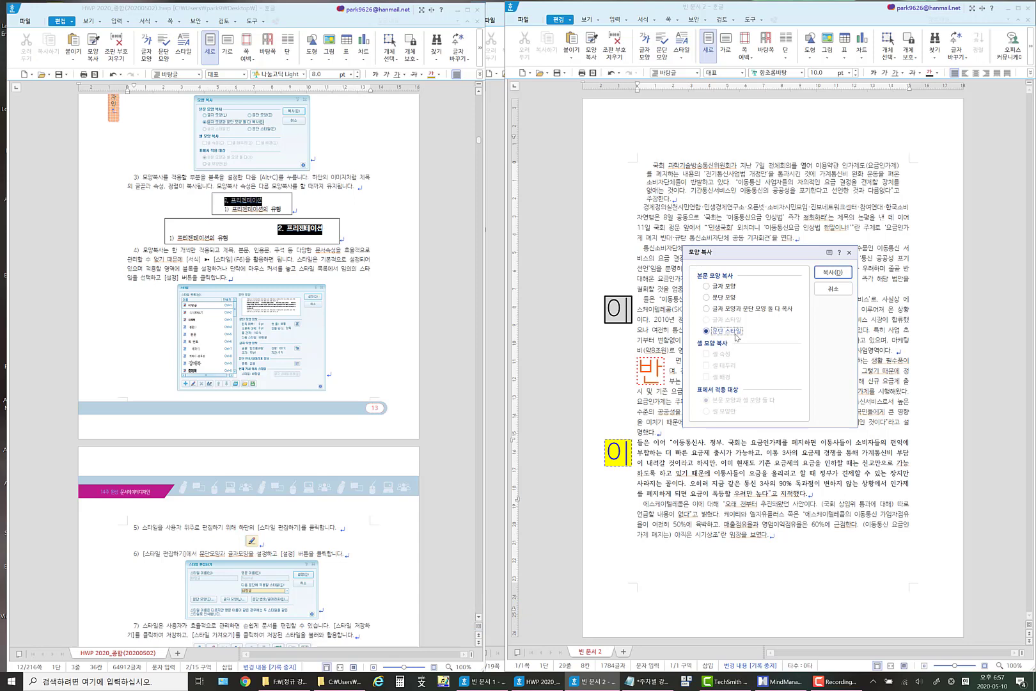
{"action": "left_click", "coordinate": [834, 288]}
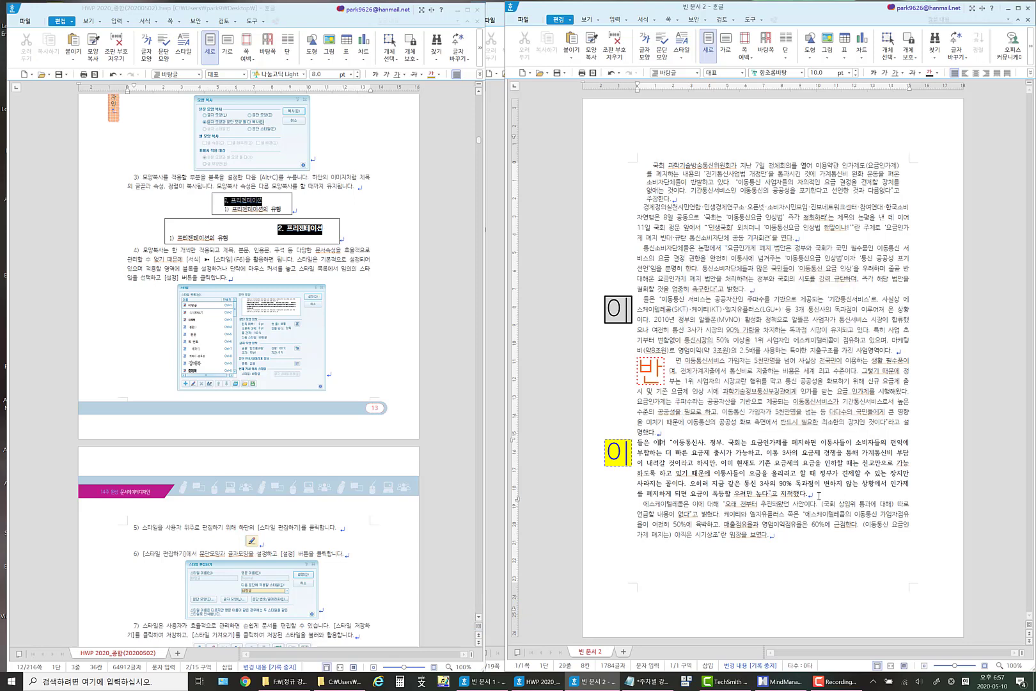
{"action": "left_click_drag", "start_coordinate": [810, 493], "coordinate": [637, 442]}
{"action": "key", "text": "alt+c"}
{"action": "left_click", "coordinate": [724, 309]}
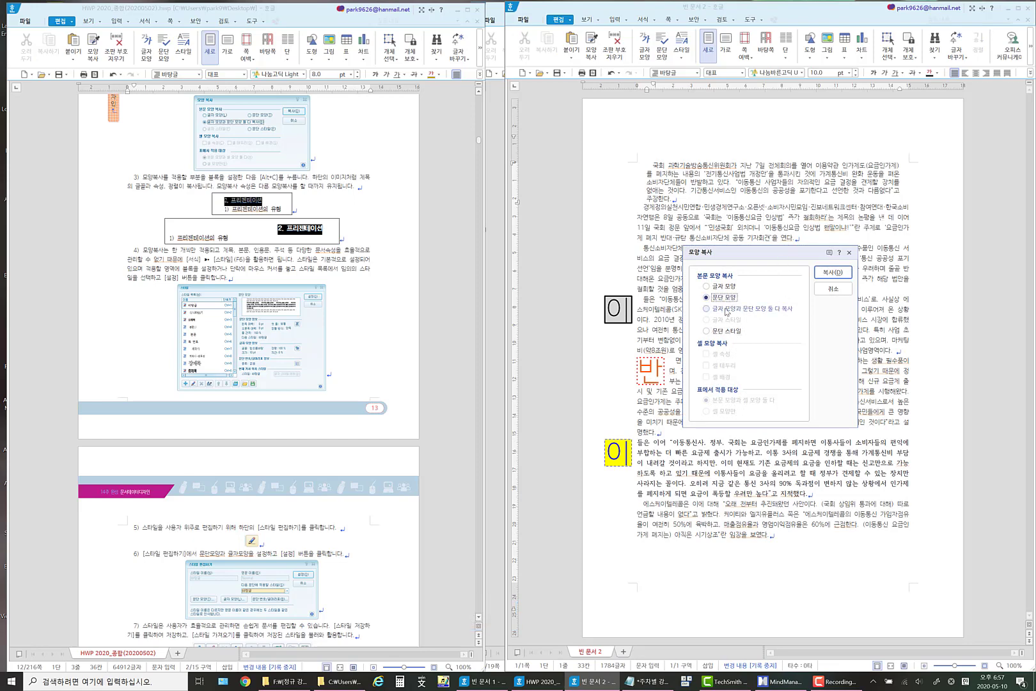
{"action": "left_click", "coordinate": [729, 332]}
{"action": "left_click", "coordinate": [831, 290]}
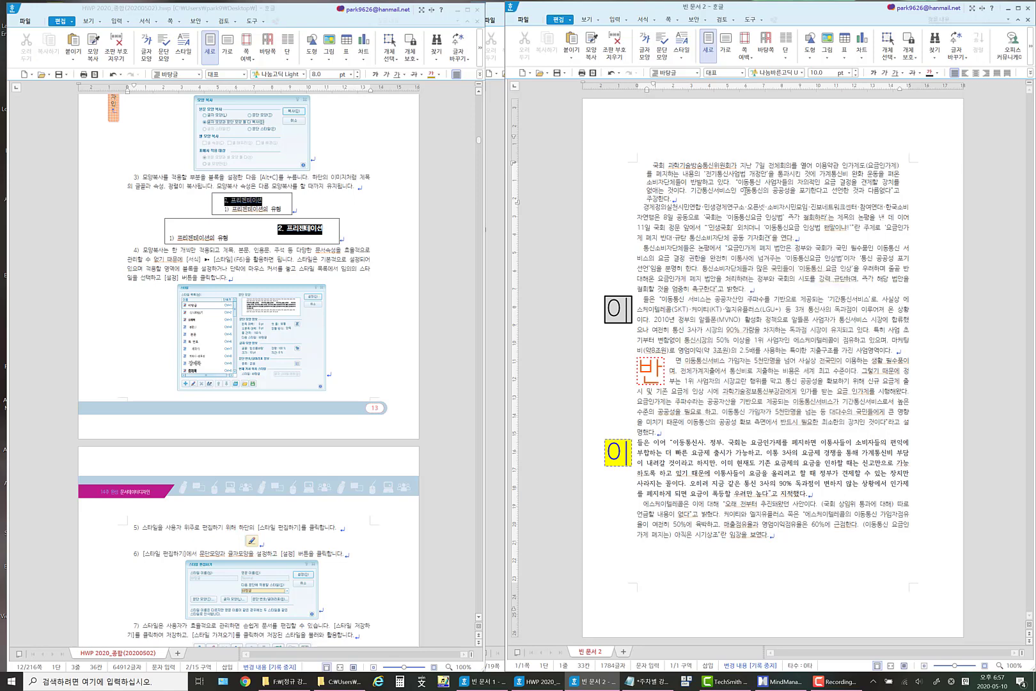
Set the font size of the whole first paragraph to 9 pt.
{"action": "left_click", "coordinate": [745, 190]}
{"action": "left_click_drag", "start_coordinate": [653, 165], "coordinate": [686, 198]}
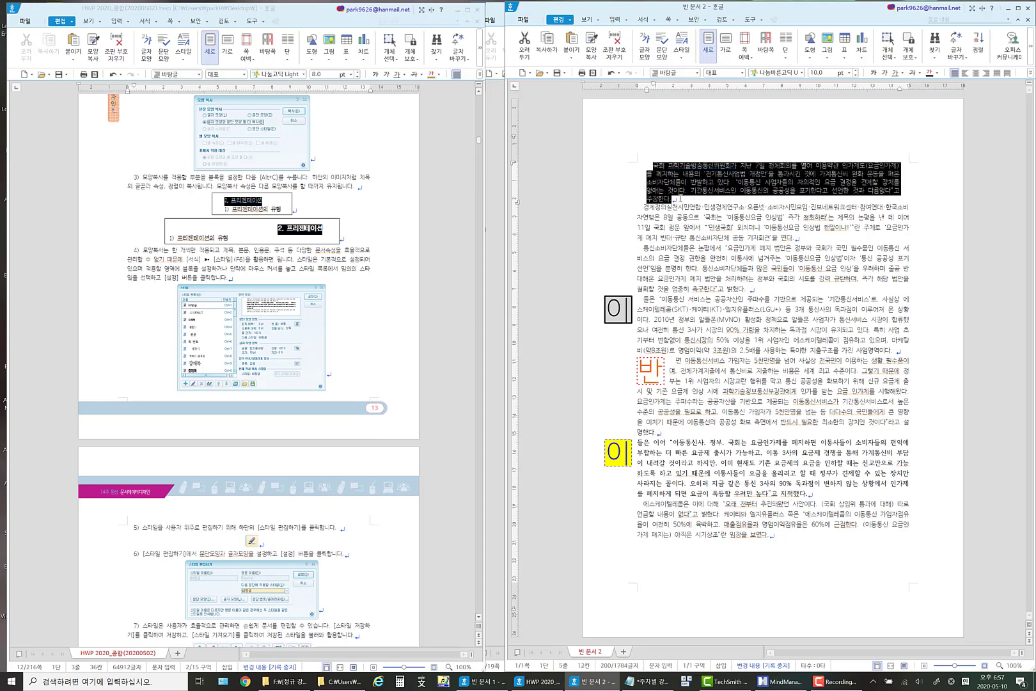
{"action": "left_click", "coordinate": [855, 75]}
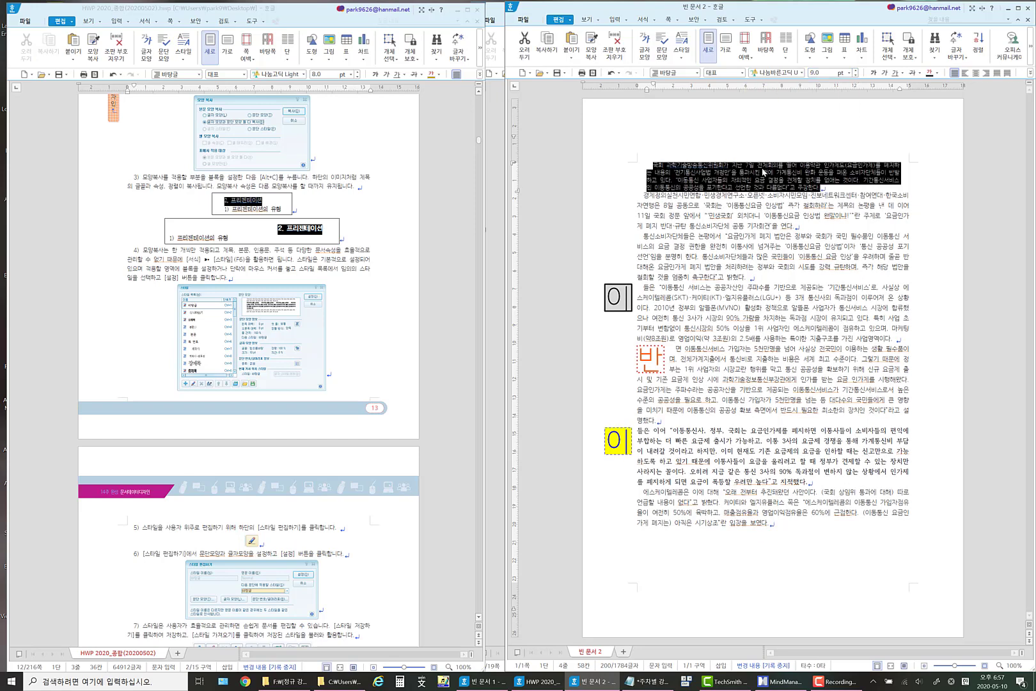
Set the first paragraph's left and right margins to 20 pt and insert a blank line below it.
{"action": "right_click", "coordinate": [762, 171]}
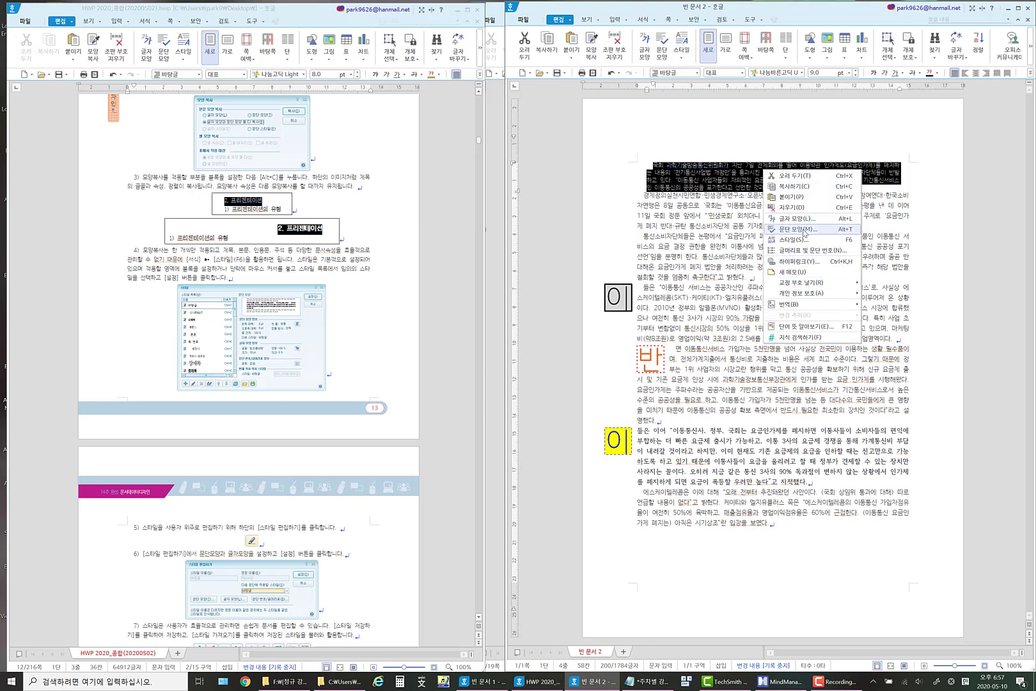
{"action": "left_click", "coordinate": [803, 230]}
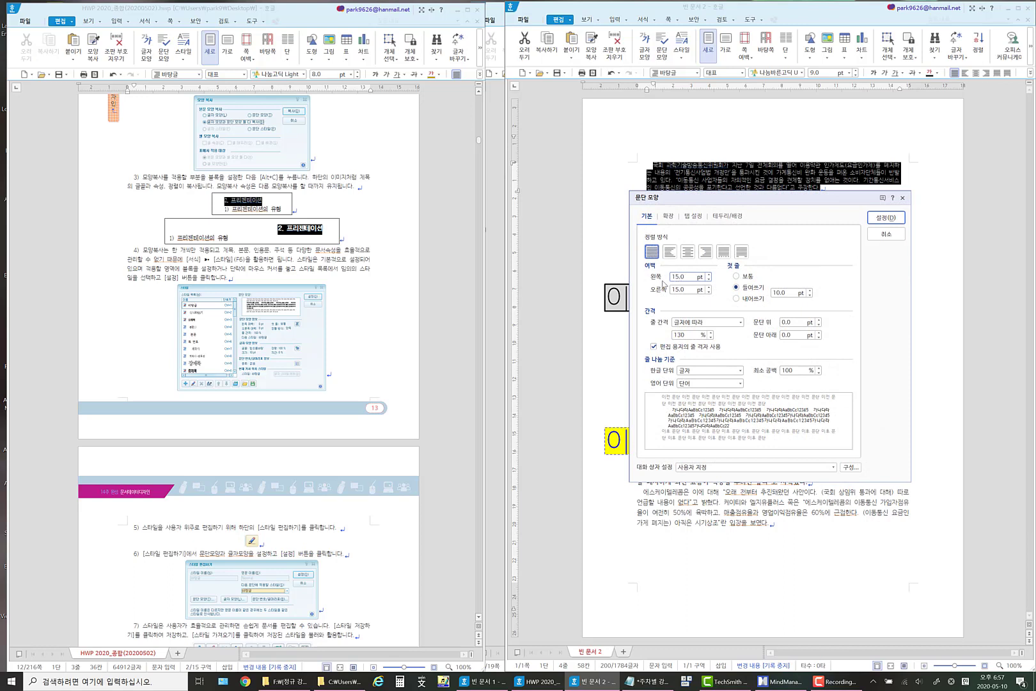
{"action": "type", "text": "20"}
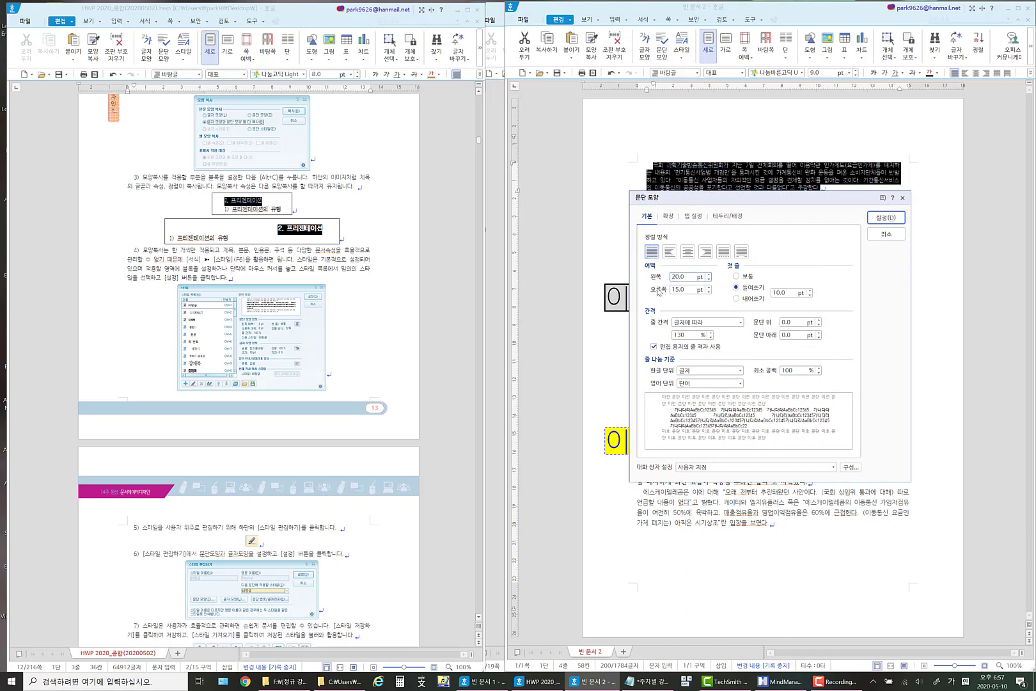
{"action": "left_click", "coordinate": [676, 288]}
{"action": "type", "text": "20"}
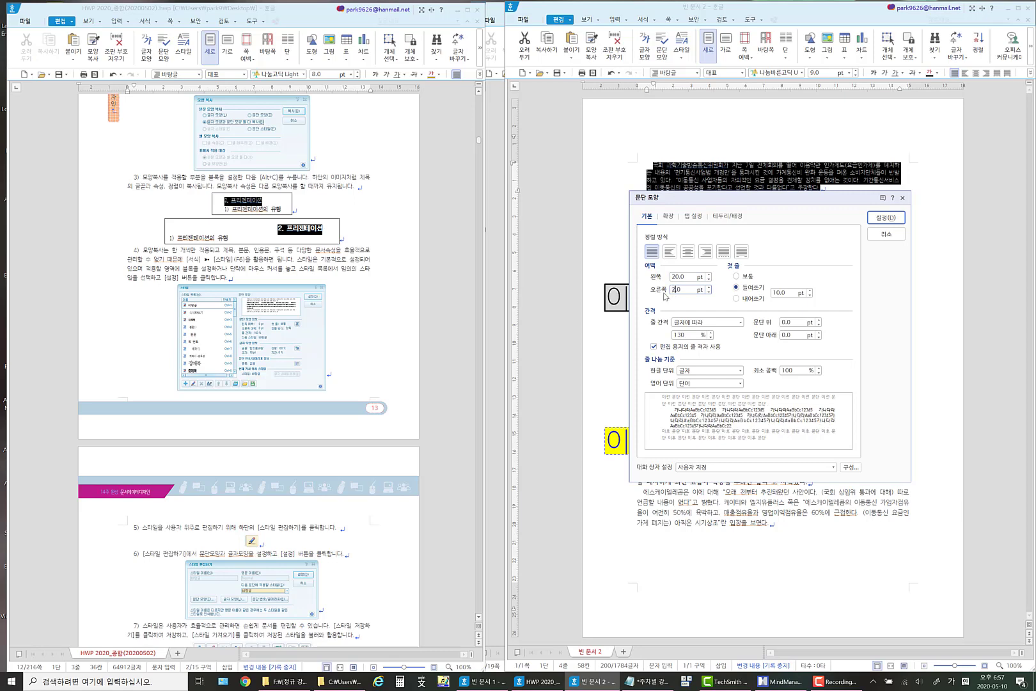
{"action": "left_click", "coordinate": [892, 219]}
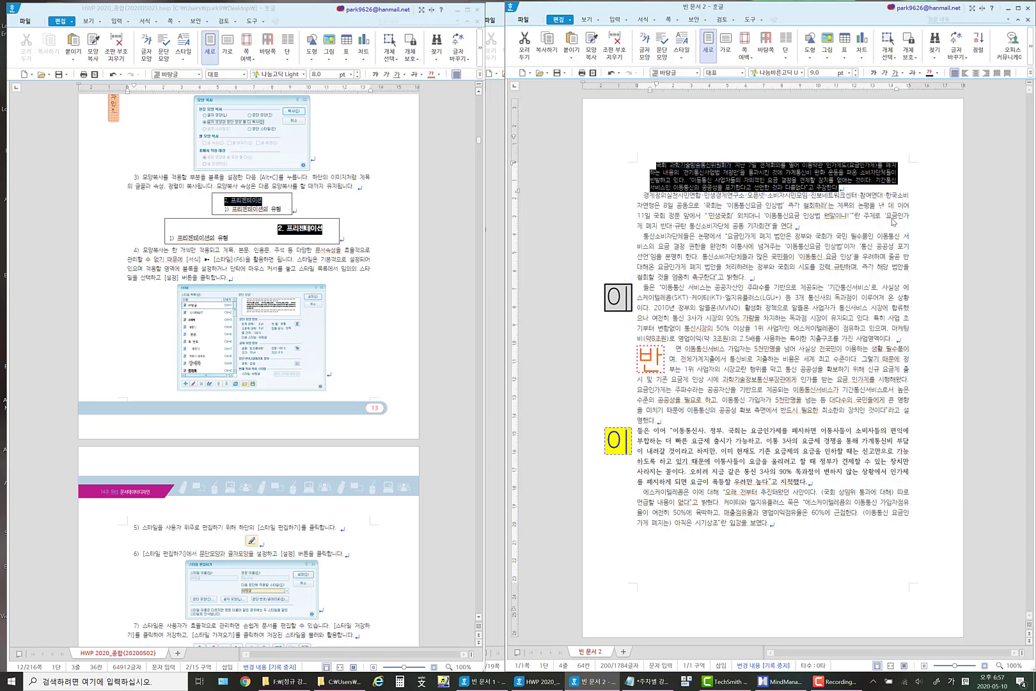
{"action": "left_click", "coordinate": [854, 190]}
{"action": "key", "text": "Return"}
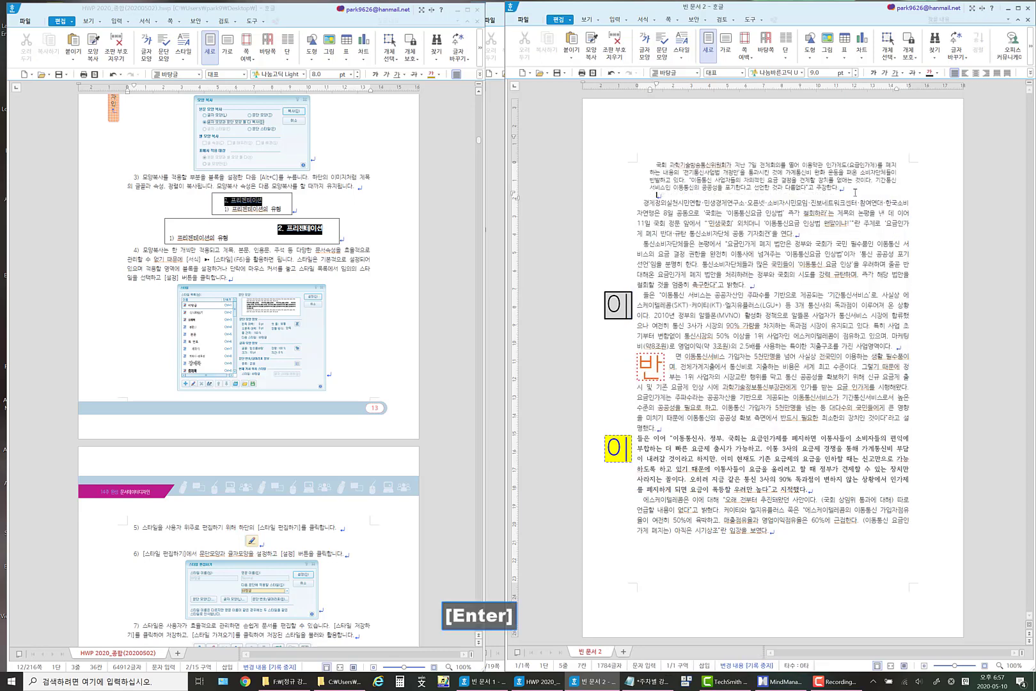
With the cursor in the first paragraph, open the style (스타일) settings and look through the list of existing styles.
{"action": "left_click", "coordinate": [753, 172]}
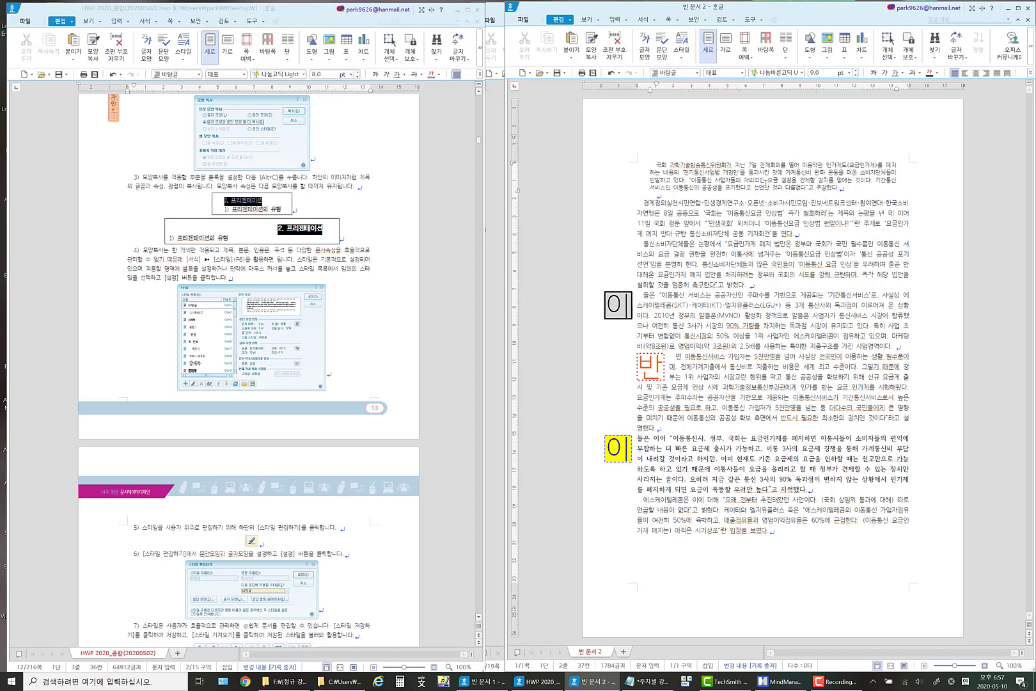
{"action": "key", "text": "Hangul"}
{"action": "key", "text": "Hangul"}
{"action": "key", "text": "Left"}
{"action": "left_click", "coordinate": [657, 23]}
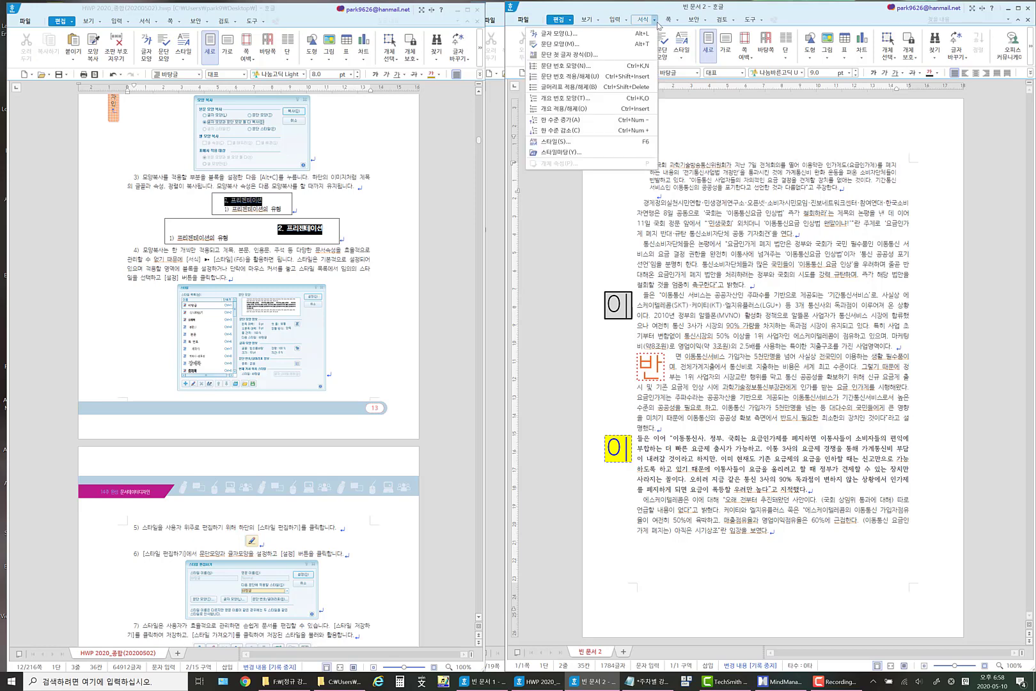
{"action": "left_click", "coordinate": [573, 143]}
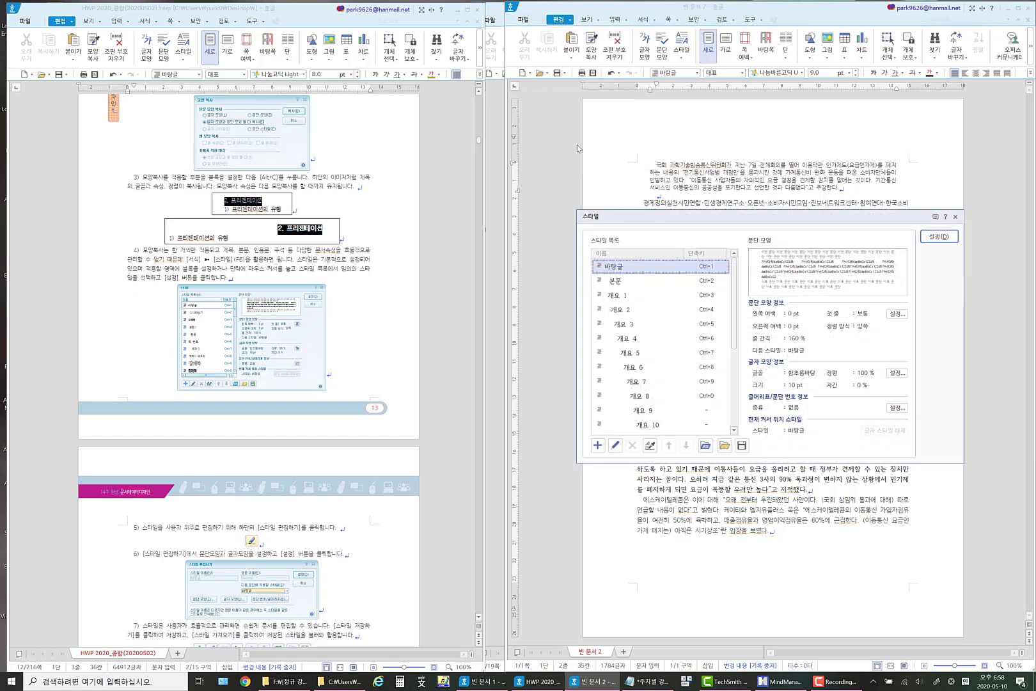
{"action": "left_click_drag", "start_coordinate": [754, 226], "coordinate": [595, 202]}
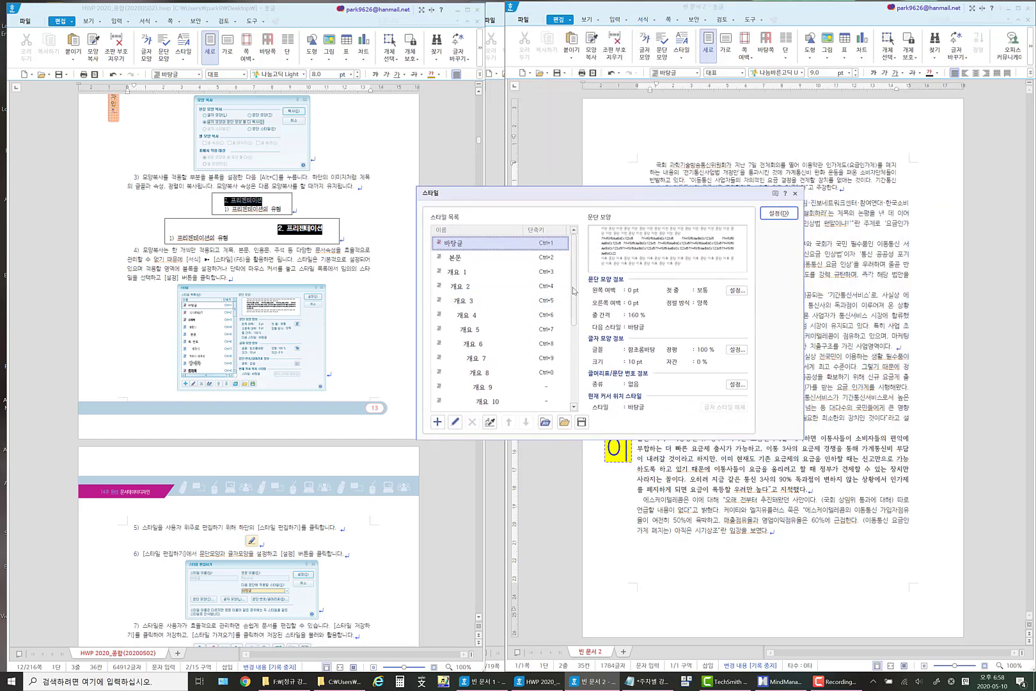
{"action": "scroll", "coordinate": [577, 333], "scroll_direction": "down", "scroll_amount": 1}
{"action": "left_click_drag", "start_coordinate": [577, 333], "coordinate": [567, 402]}
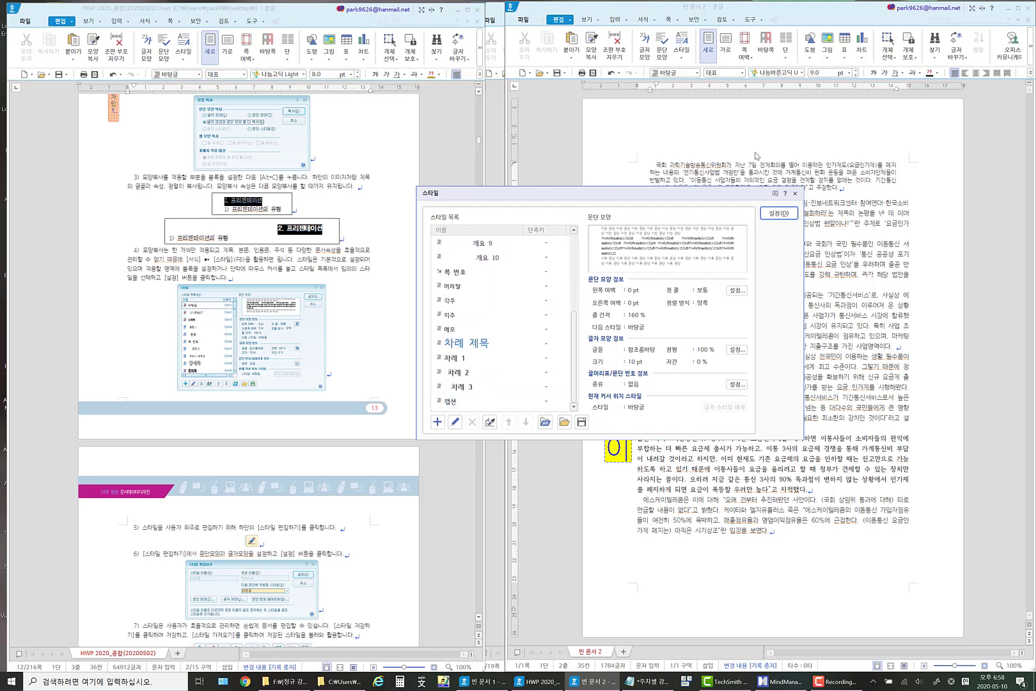
Add a paragraph-type (문단) style named 인용문 based on the first paragraph and apply it there.
{"action": "left_click", "coordinate": [437, 422]}
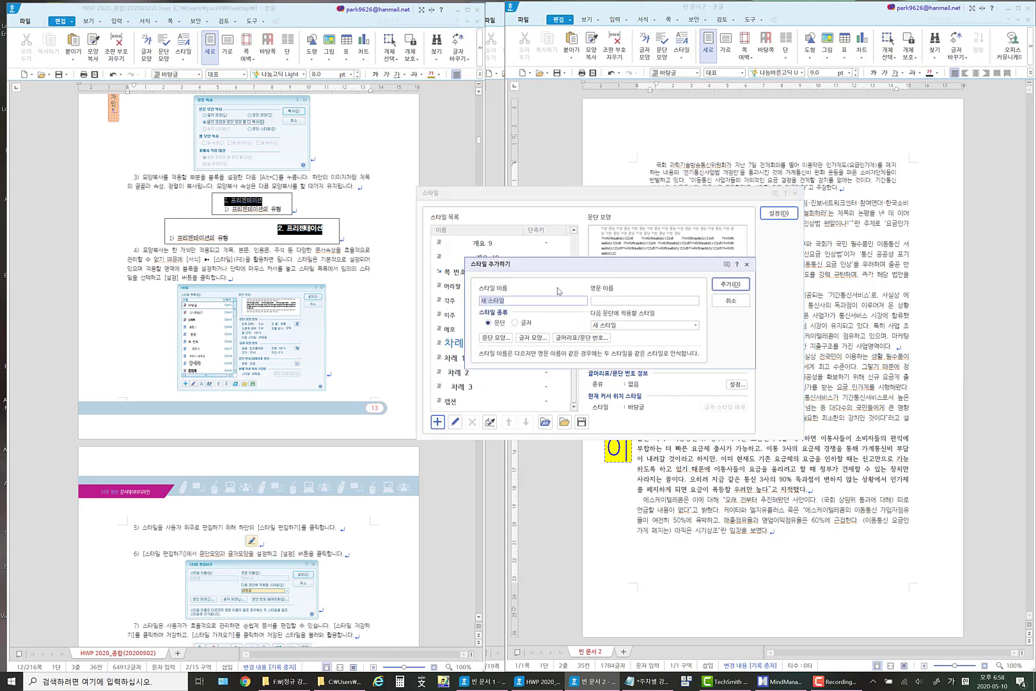
{"action": "type", "text": "ㅇ"}
{"action": "type", "text": "용문"}
{"action": "left_click", "coordinate": [517, 323]}
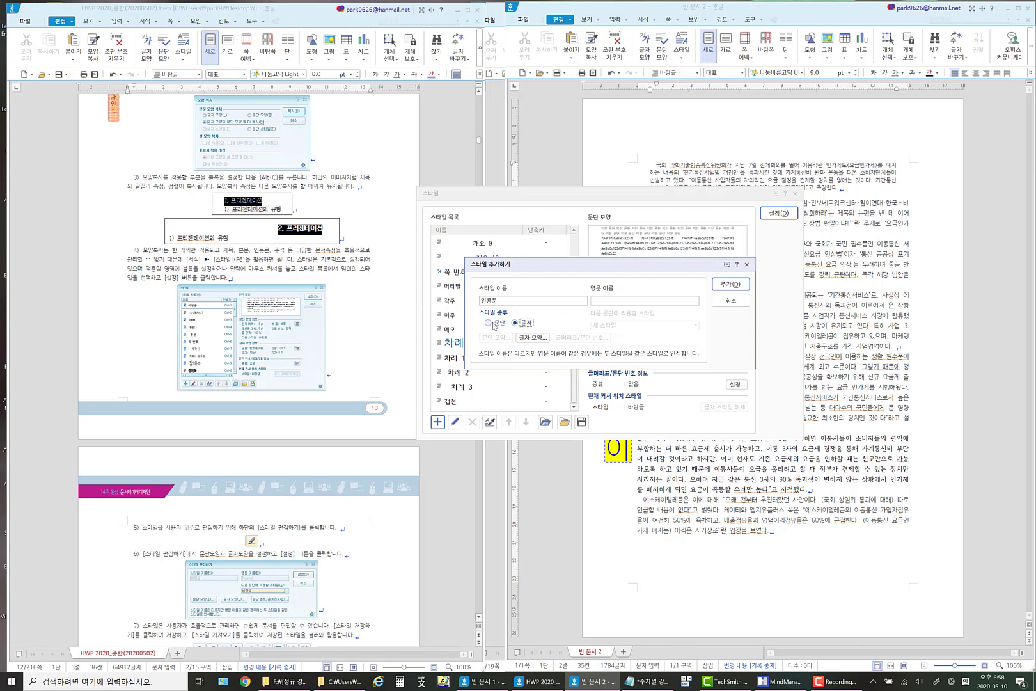
{"action": "left_click", "coordinate": [493, 323]}
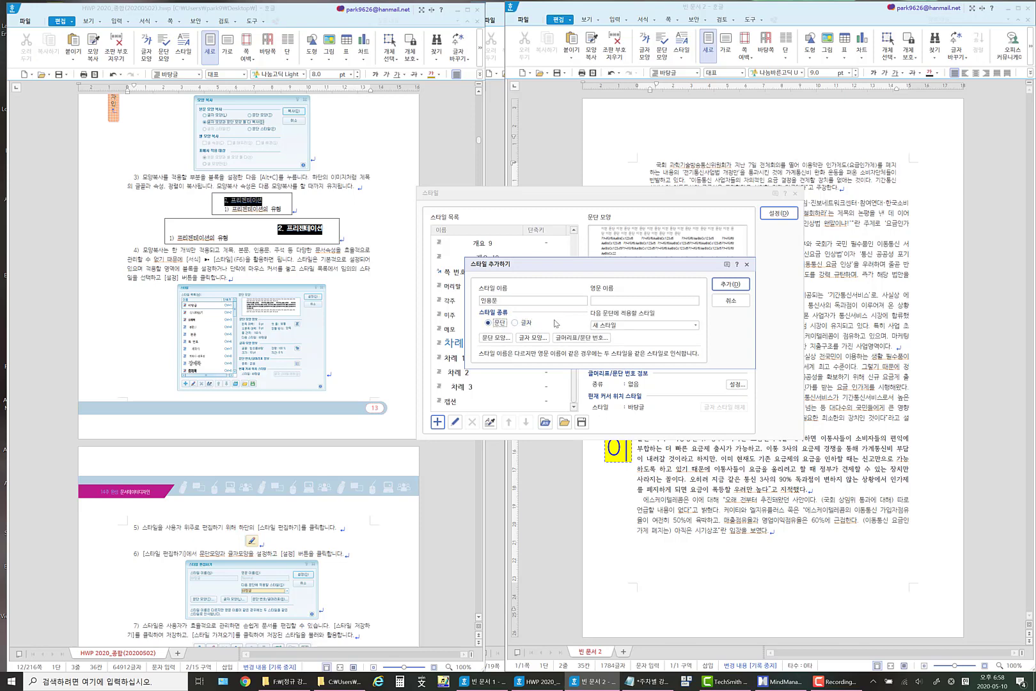
{"action": "left_click", "coordinate": [731, 284]}
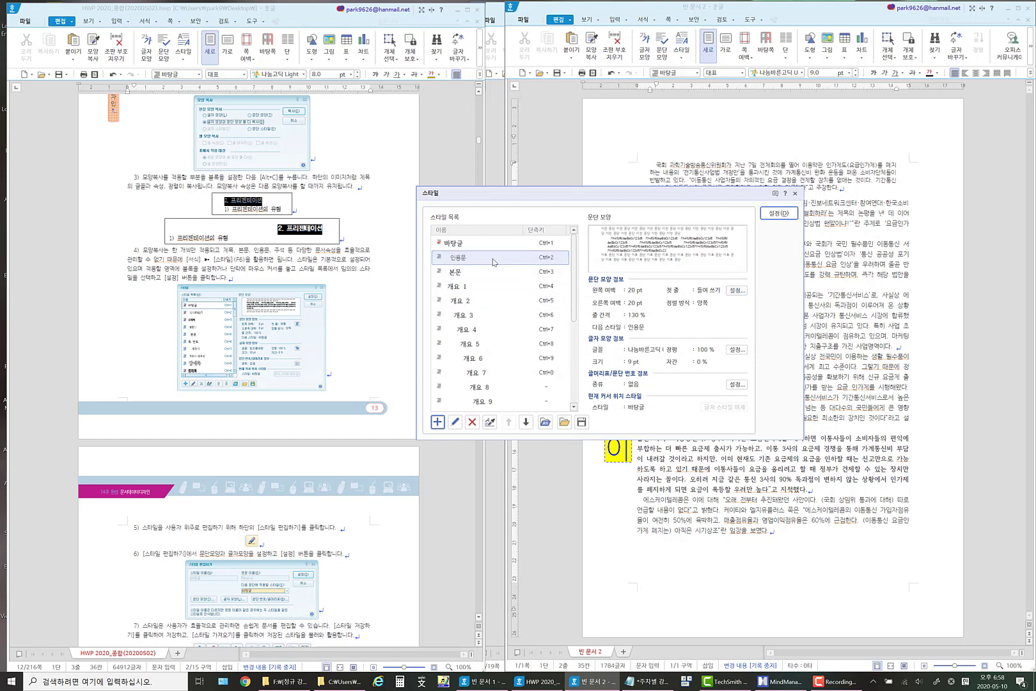
{"action": "left_click", "coordinate": [778, 213]}
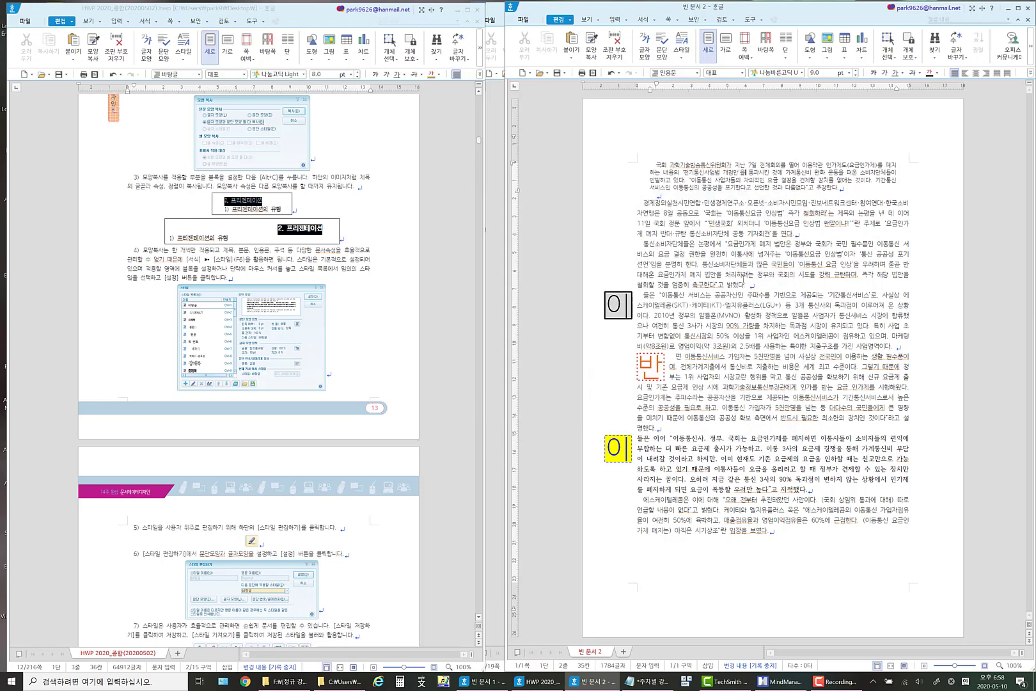
Apply the 인용문 style to the paragraph beginning with 통신소비자단체들은.
{"action": "left_click_drag", "start_coordinate": [644, 245], "coordinate": [760, 286]}
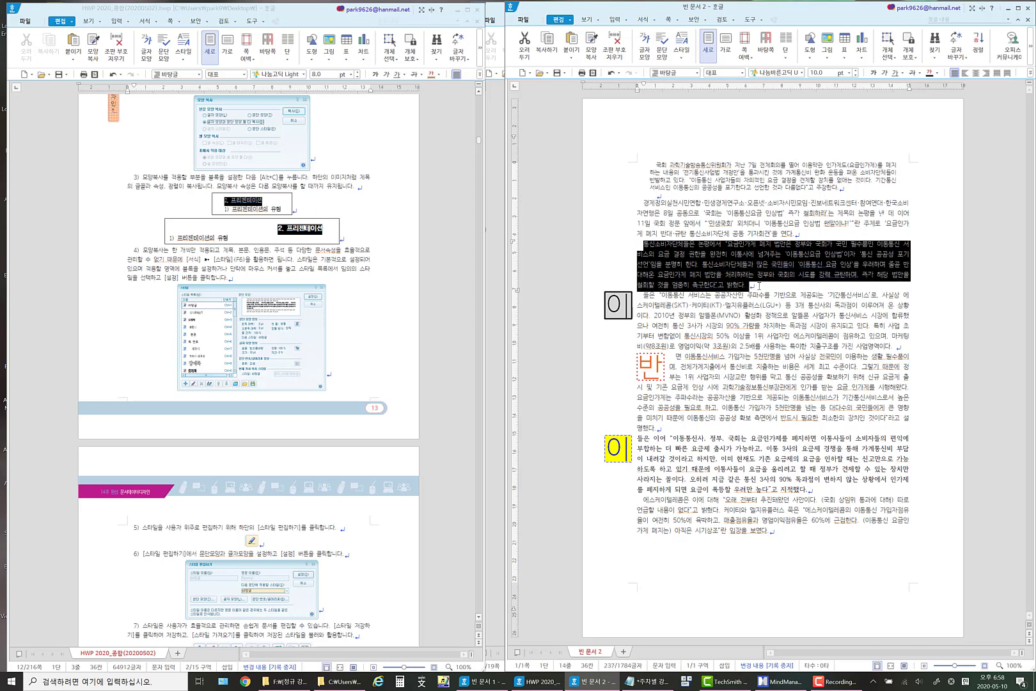
{"action": "left_click", "coordinate": [652, 20]}
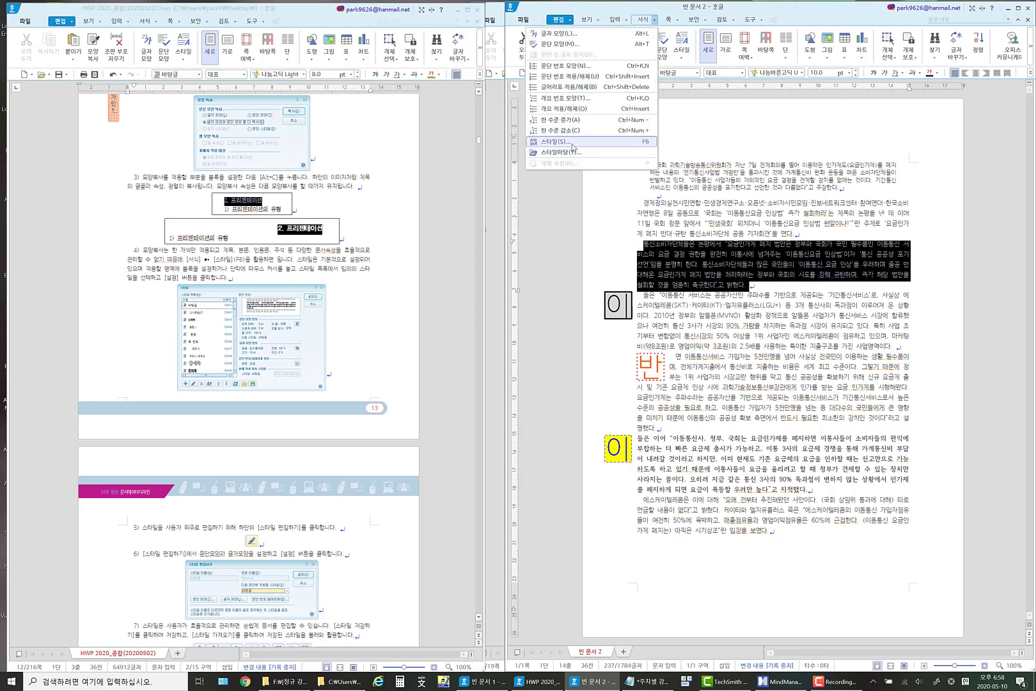
{"action": "left_click", "coordinate": [555, 141]}
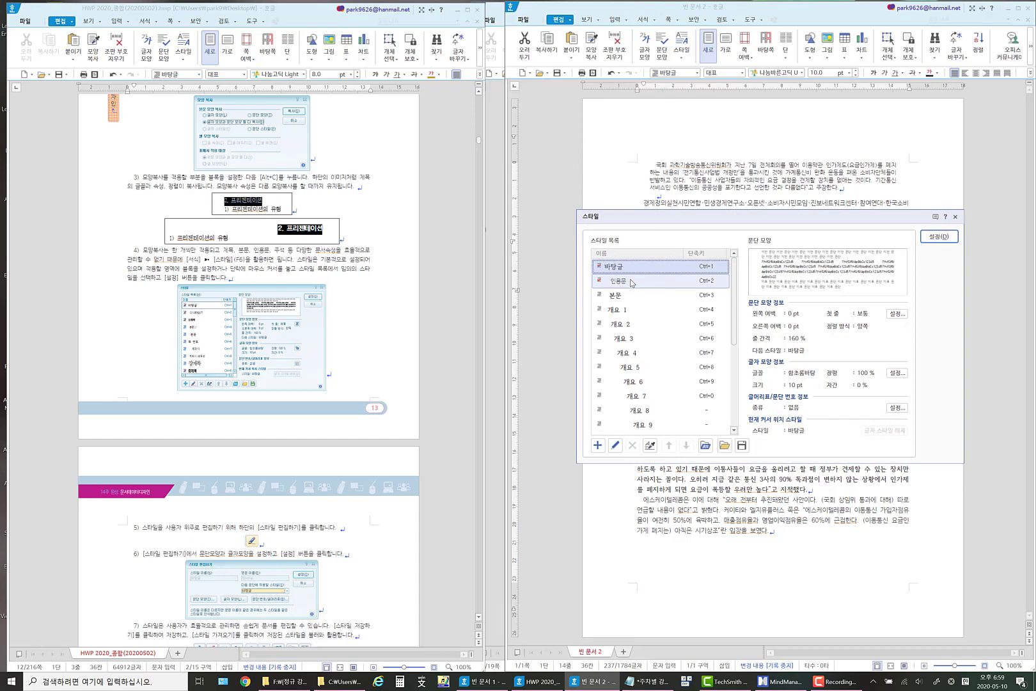
{"action": "left_click", "coordinate": [632, 282]}
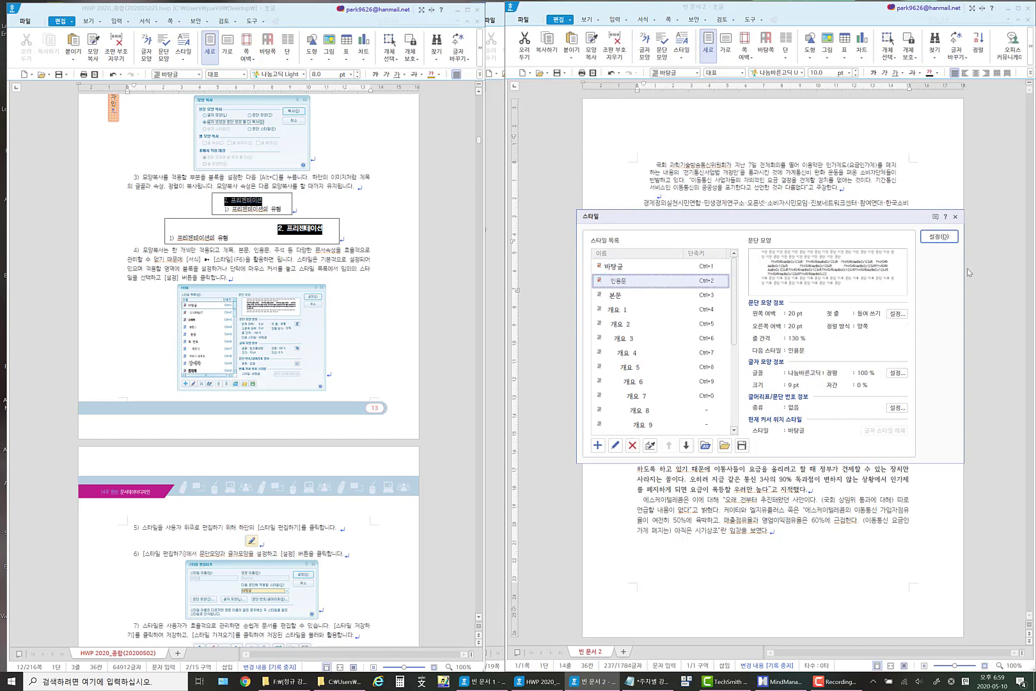
{"action": "left_click", "coordinate": [939, 236]}
{"action": "left_click", "coordinate": [754, 251]}
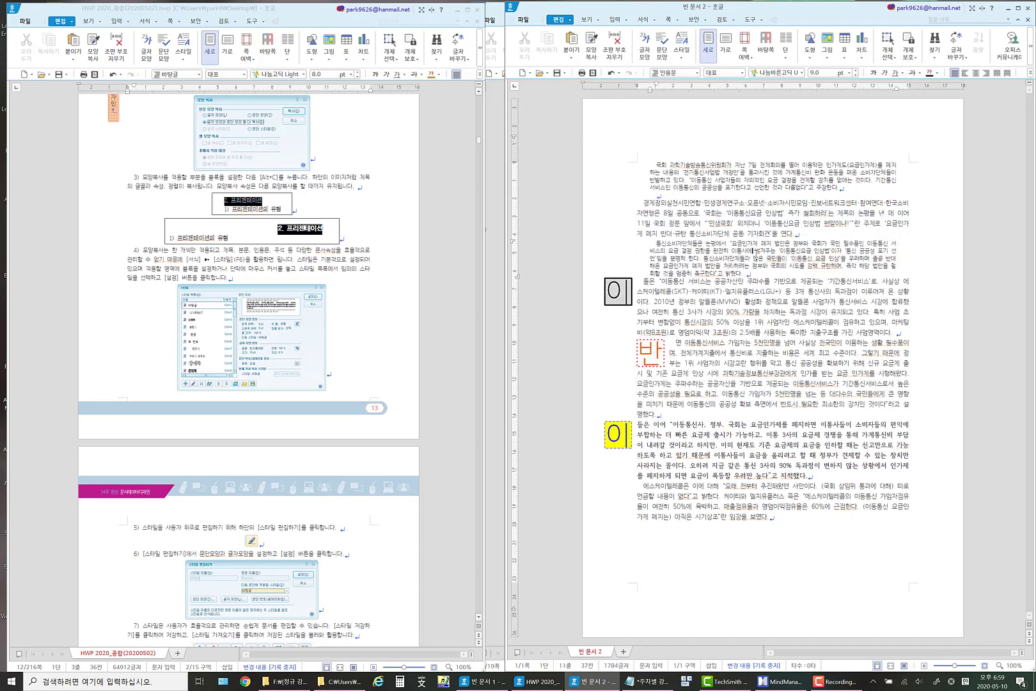
{"action": "left_click", "coordinate": [759, 172]}
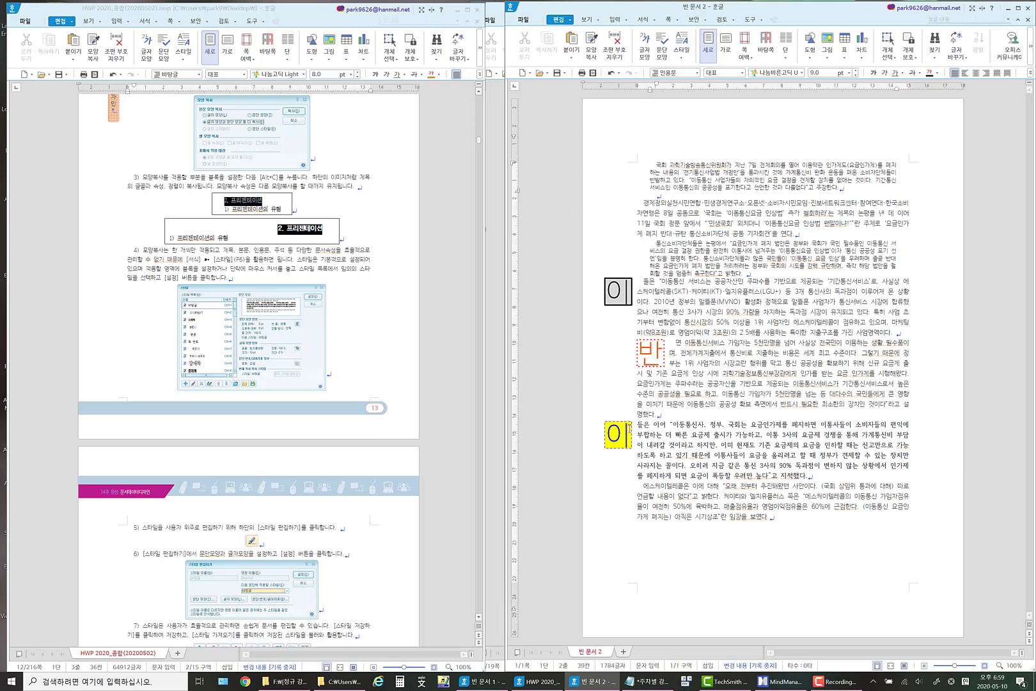
Apply the 인용문 style to the paragraph with the yellow 이 drop cap.
{"action": "left_click_drag", "start_coordinate": [637, 426], "coordinate": [815, 474]}
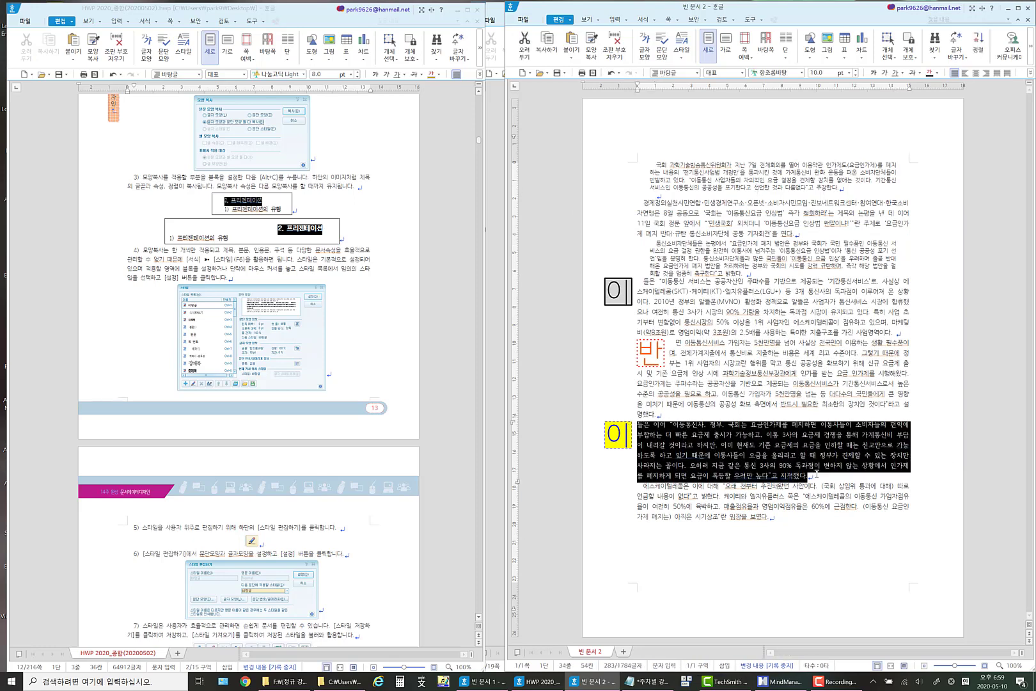
{"action": "left_click", "coordinate": [654, 20]}
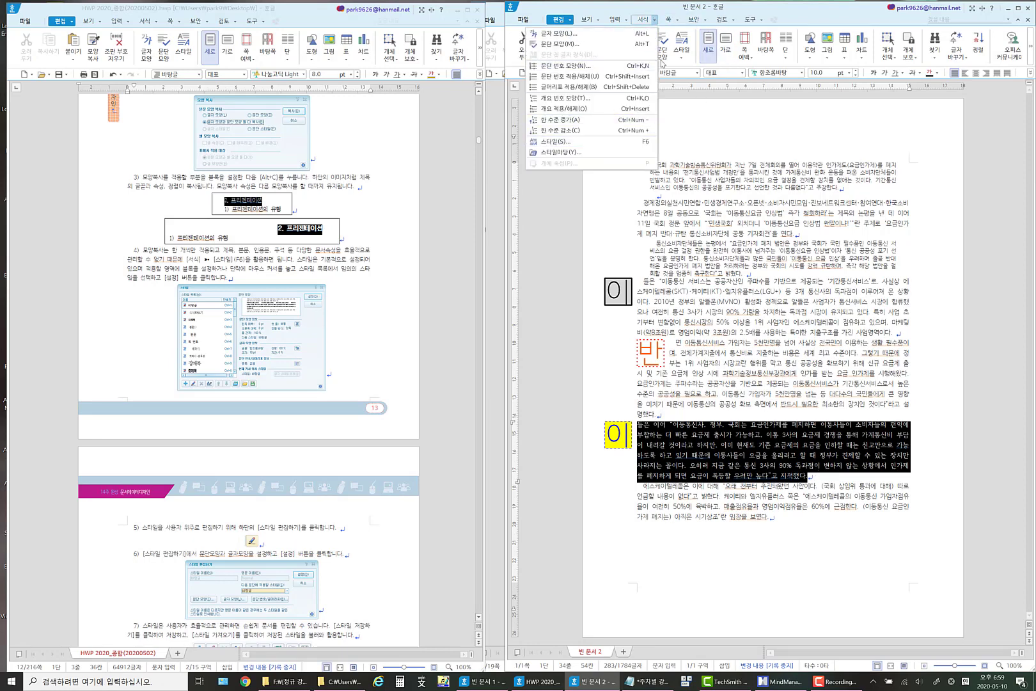
{"action": "left_click", "coordinate": [623, 12]}
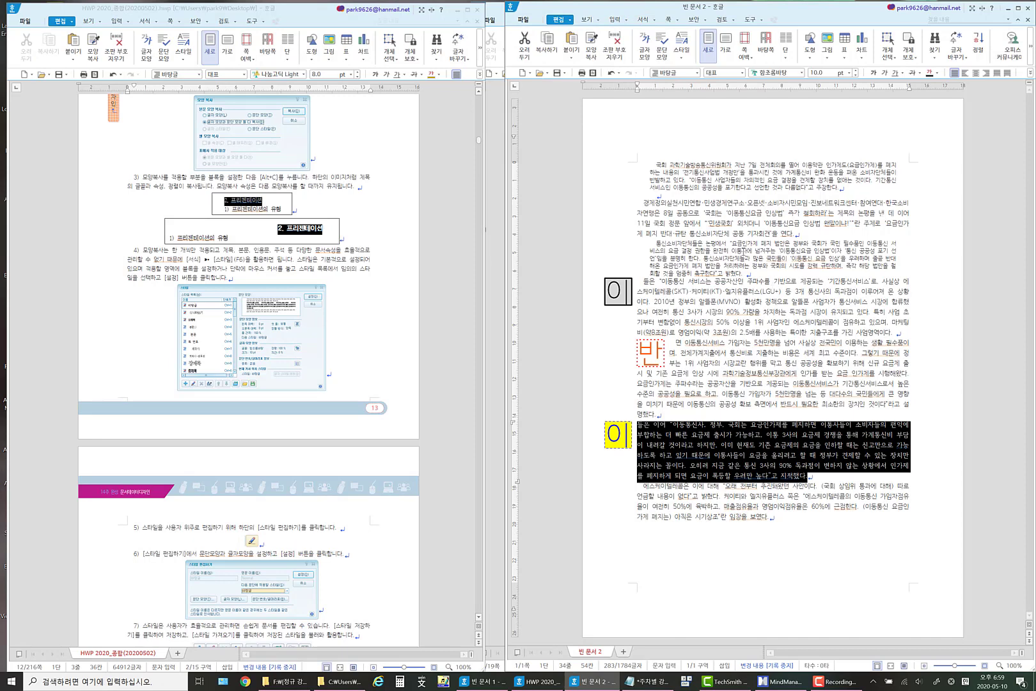
{"action": "key", "text": "F6"}
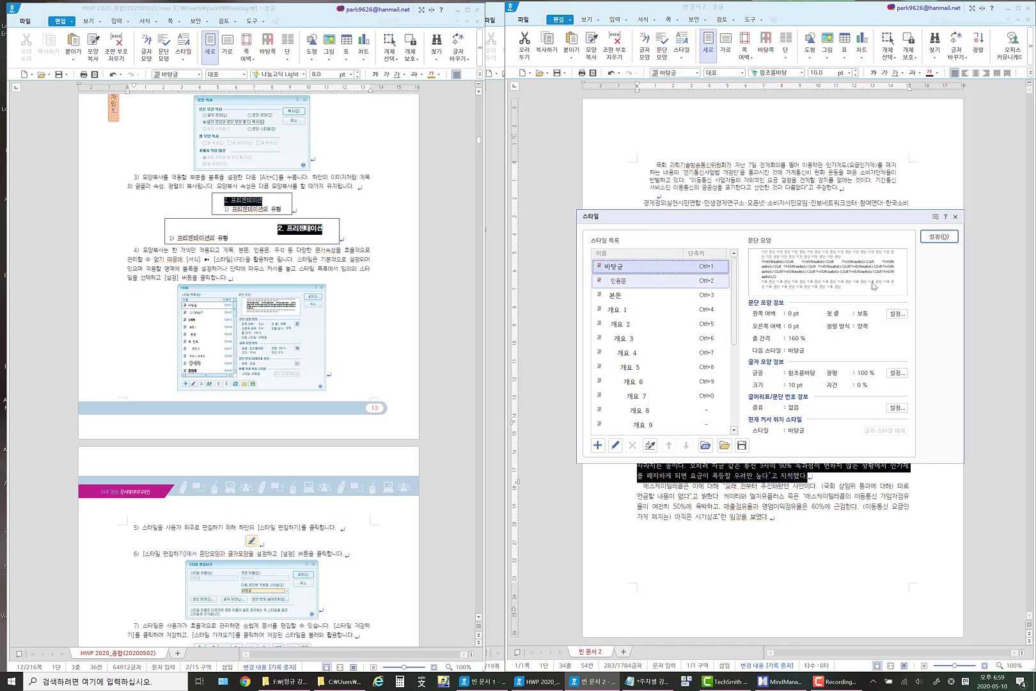
{"action": "left_click", "coordinate": [956, 218]}
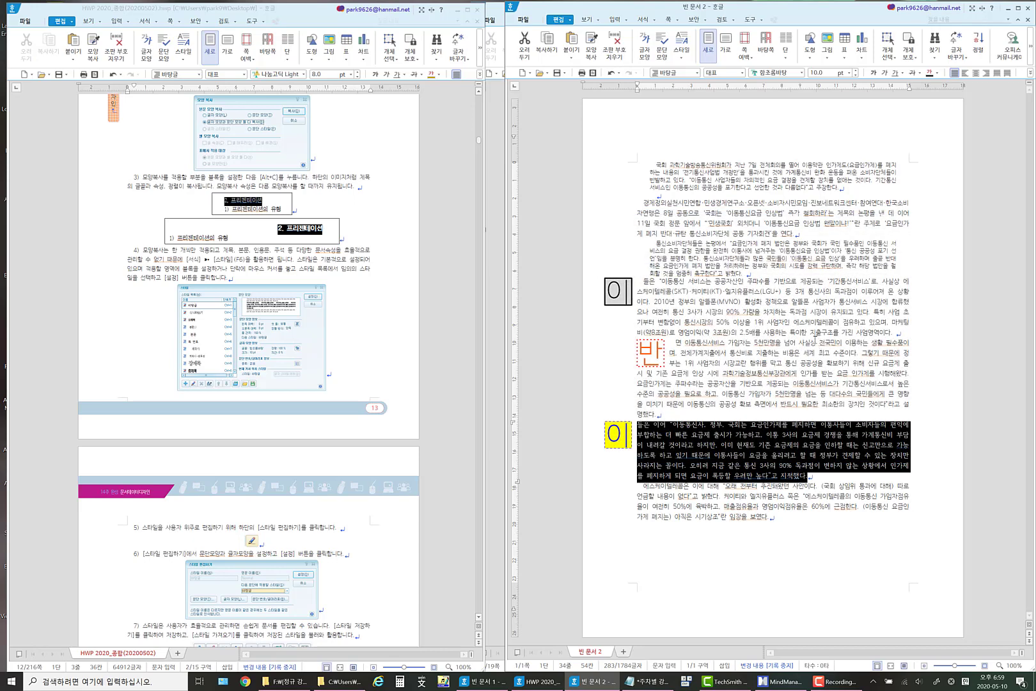
{"action": "key", "text": "ctrl"}
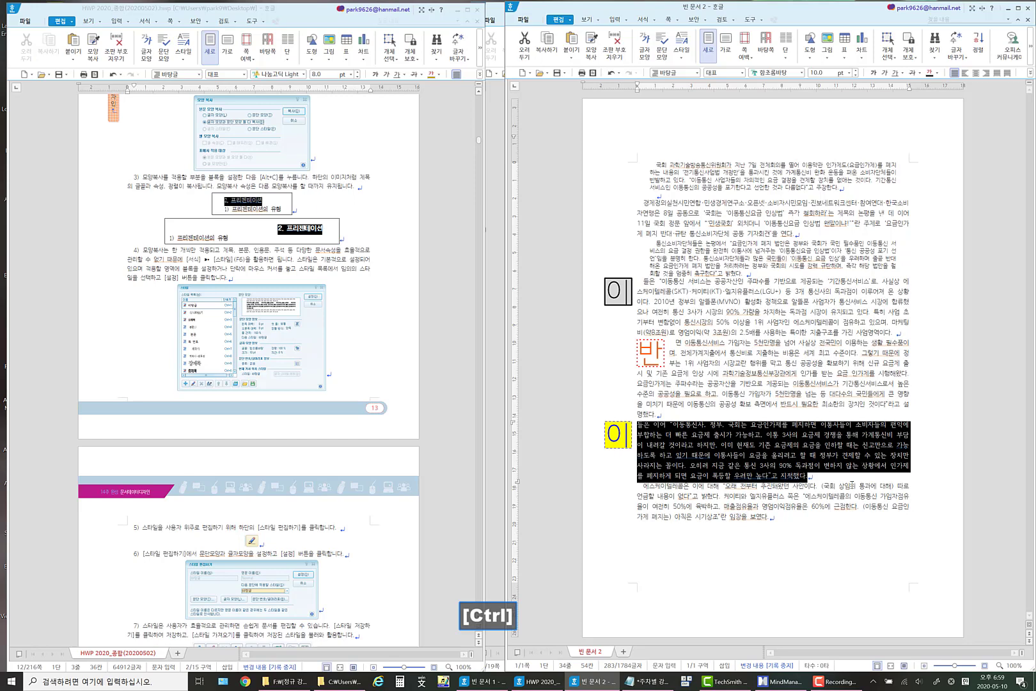
{"action": "key", "text": "ctrl+2"}
{"action": "left_click", "coordinate": [784, 447]}
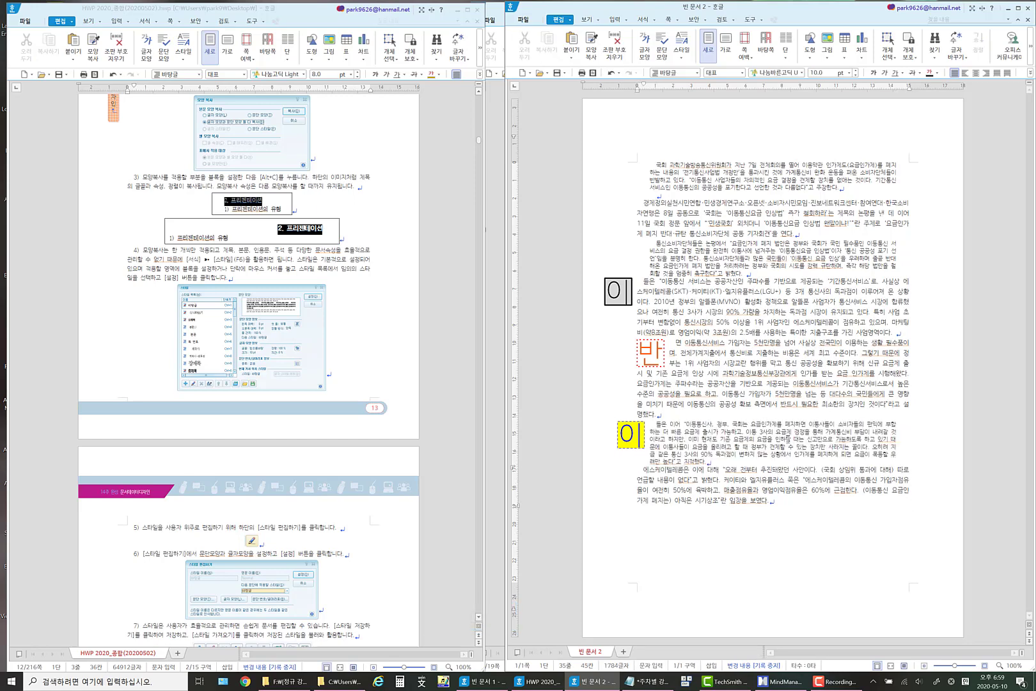
{"action": "left_click", "coordinate": [777, 439]}
{"action": "left_click", "coordinate": [767, 172]}
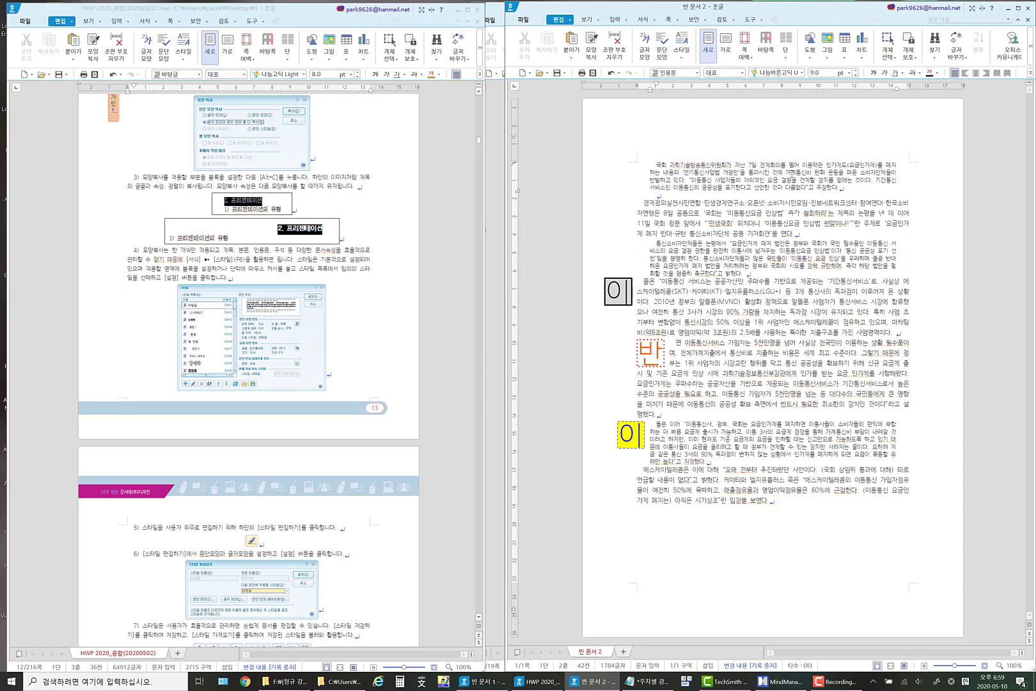
Split the second paragraph after 진보네트워크센터, leaving a blank line between the two parts.
{"action": "left_click", "coordinate": [804, 235]}
{"action": "key", "text": "Return"}
{"action": "key", "text": "Return"}
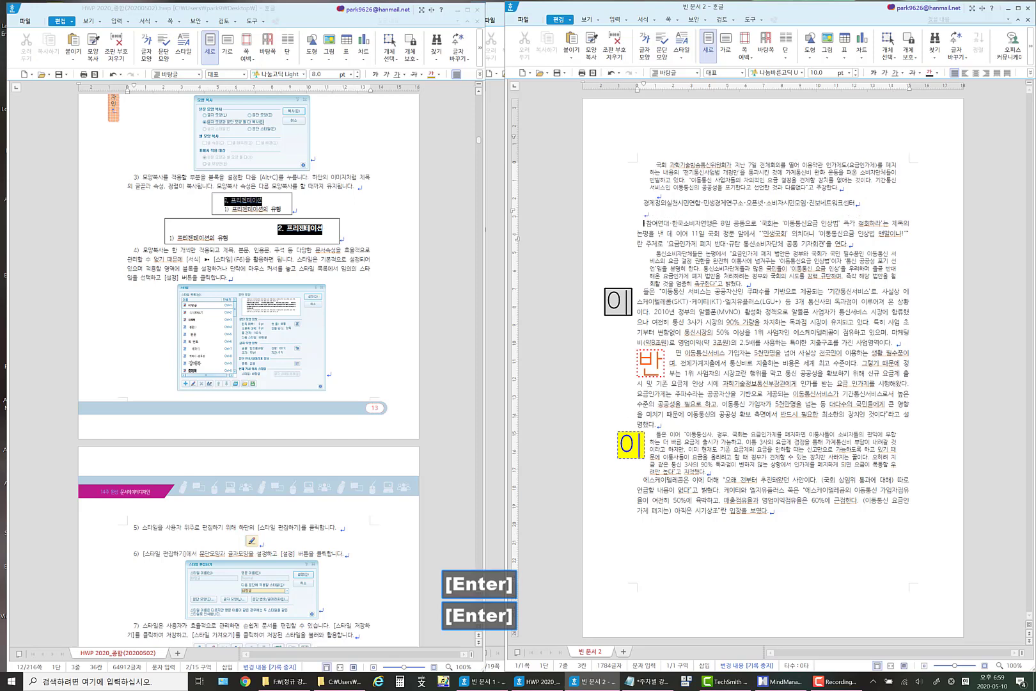
Give the paragraph beginning with 경제정의실천시민연합 a solid, 4 mm thick orange border on its left side only.
{"action": "left_click_drag", "start_coordinate": [864, 203], "coordinate": [639, 206]}
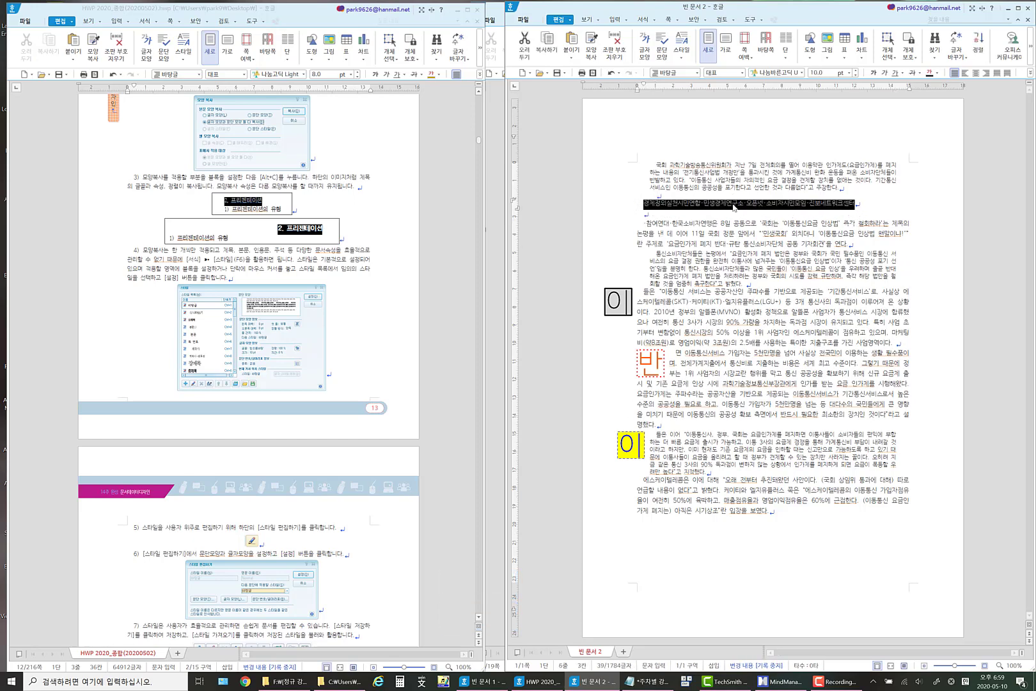
{"action": "right_click", "coordinate": [733, 206]}
{"action": "left_click", "coordinate": [757, 266]}
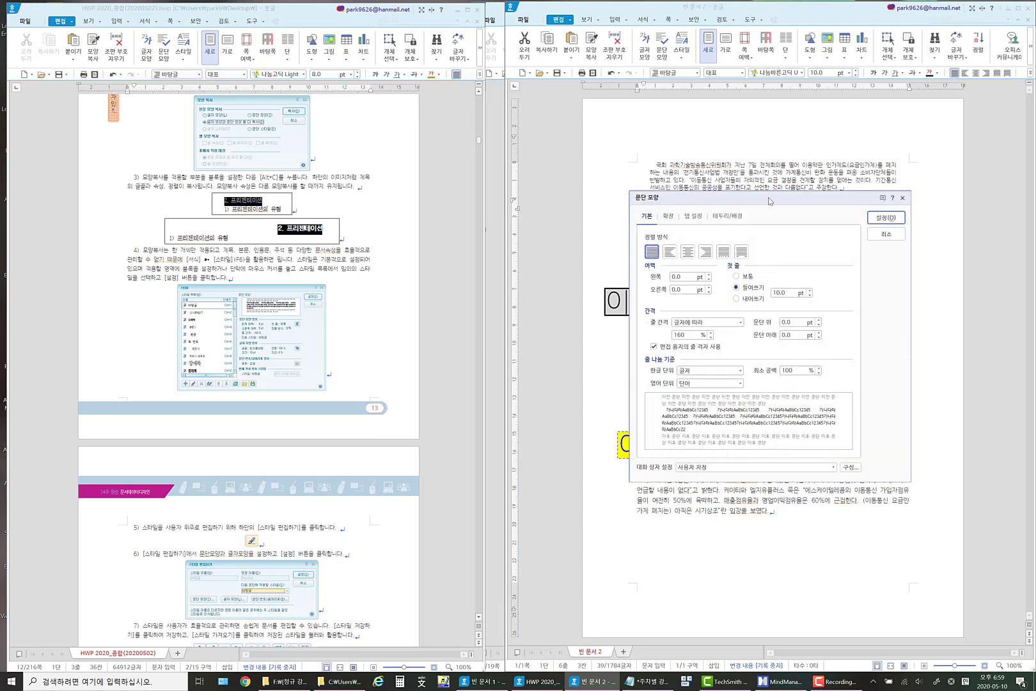
{"action": "left_click_drag", "start_coordinate": [769, 201], "coordinate": [752, 274]}
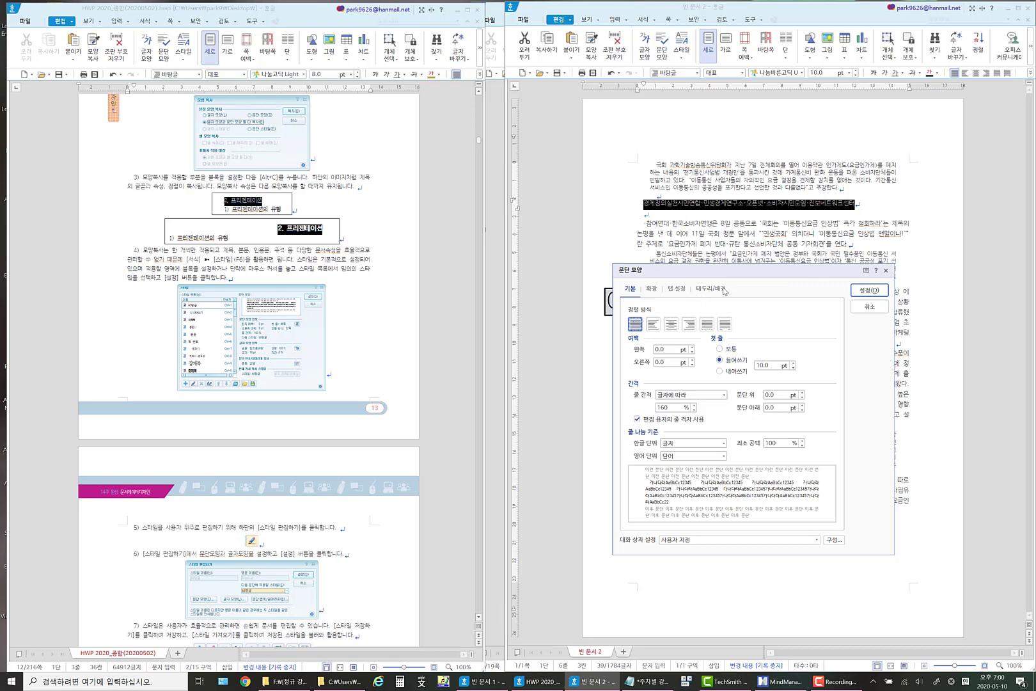
{"action": "left_click", "coordinate": [651, 288]}
{"action": "left_click", "coordinate": [676, 288]}
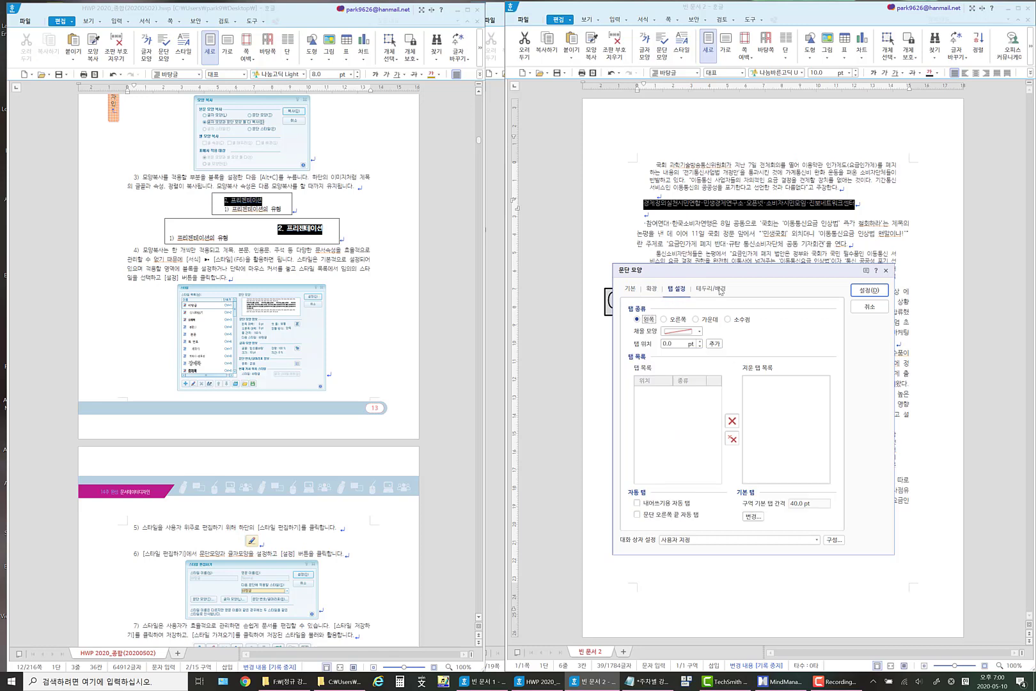
{"action": "left_click", "coordinate": [721, 288]}
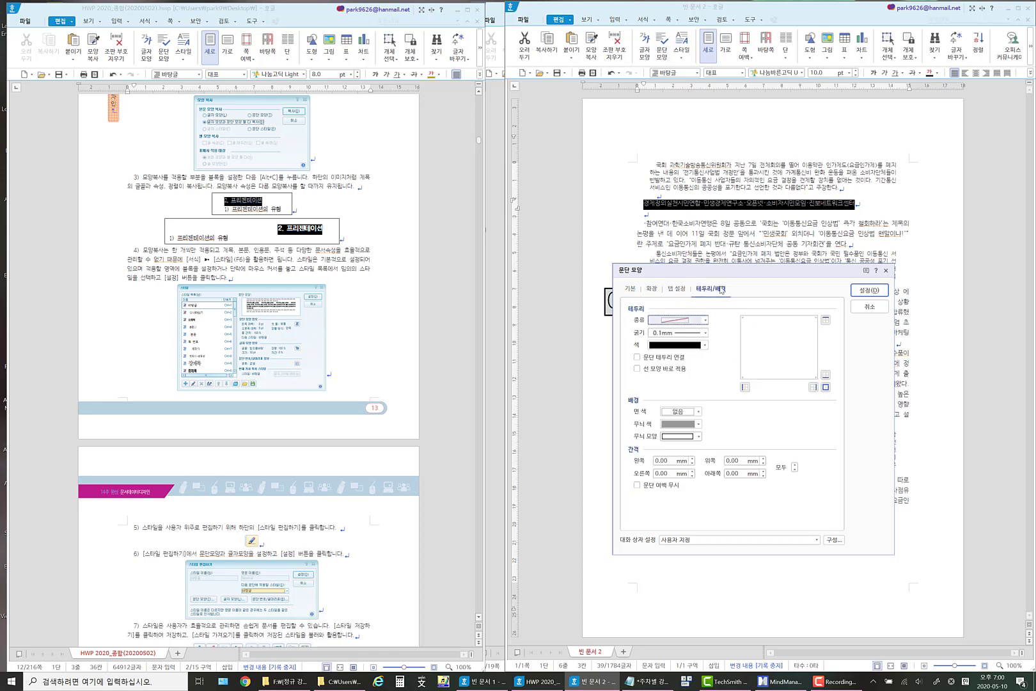
{"action": "left_click", "coordinate": [705, 321]}
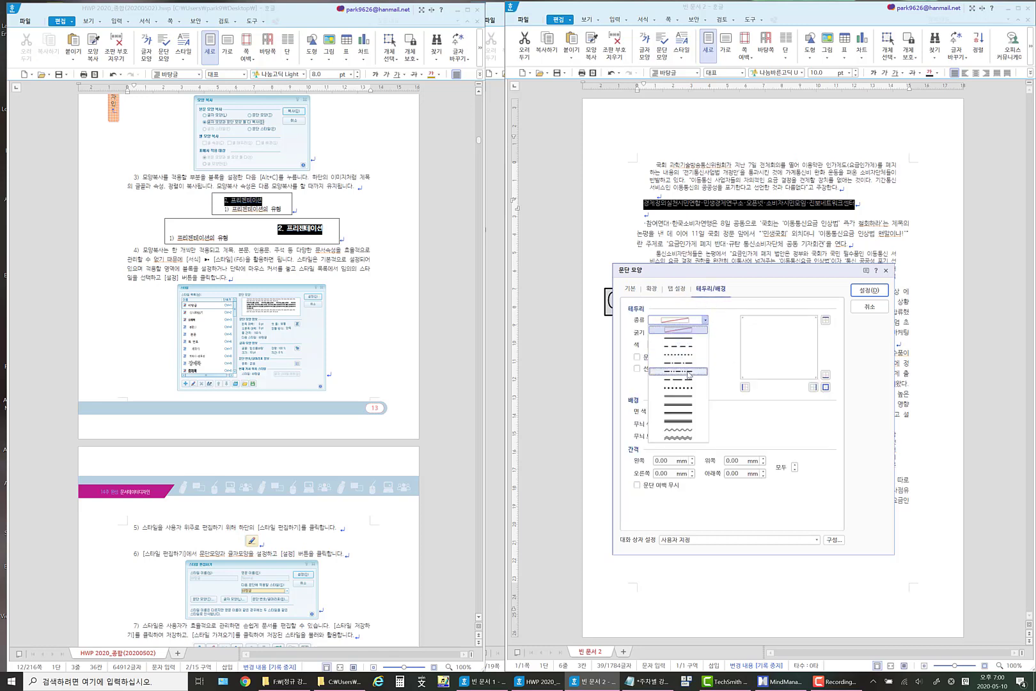
{"action": "left_click", "coordinate": [683, 339]}
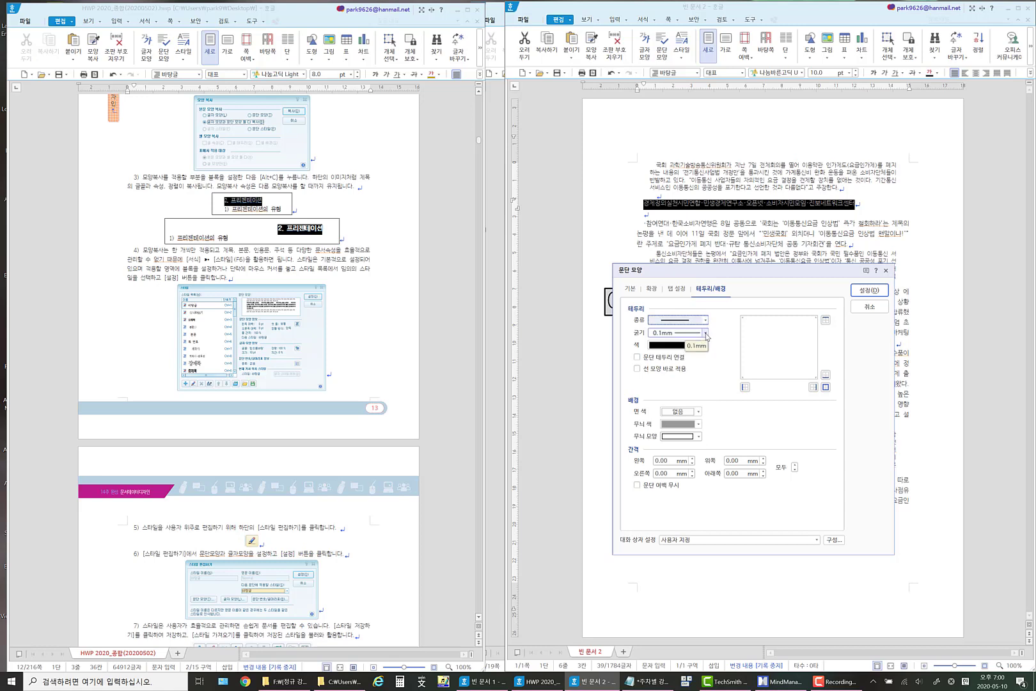
{"action": "left_click", "coordinate": [705, 333]}
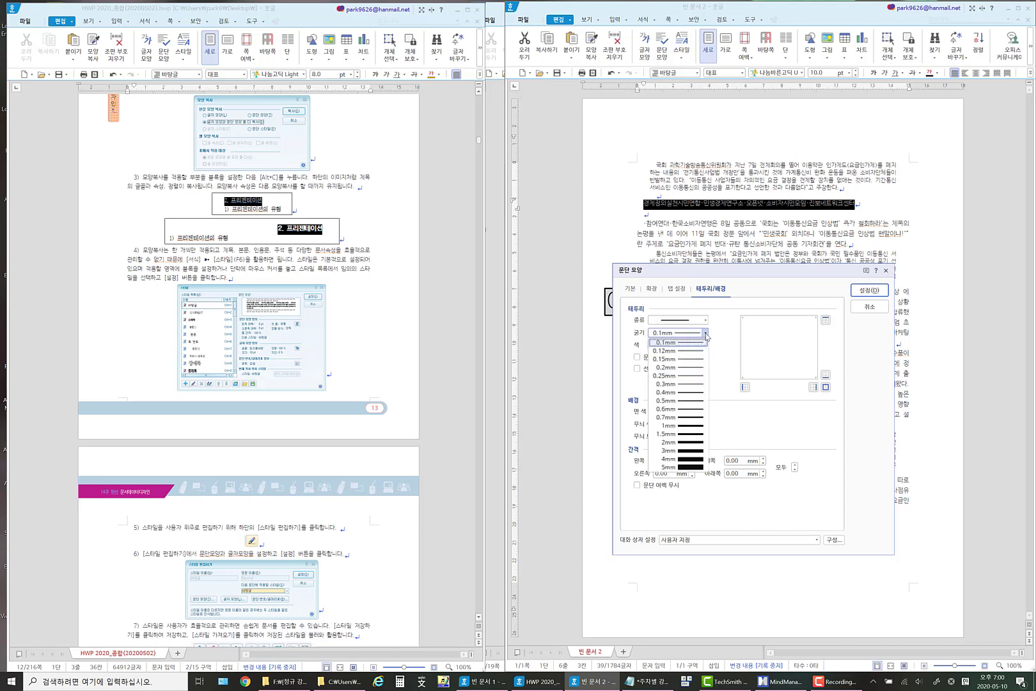
{"action": "left_click", "coordinate": [702, 462]}
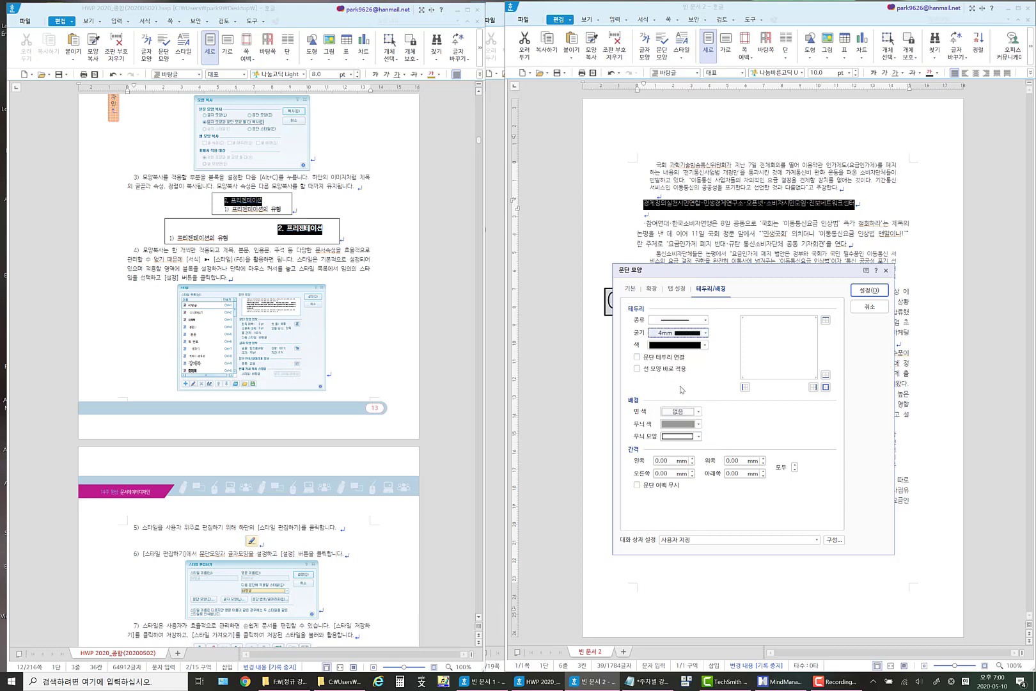
{"action": "left_click", "coordinate": [702, 345]}
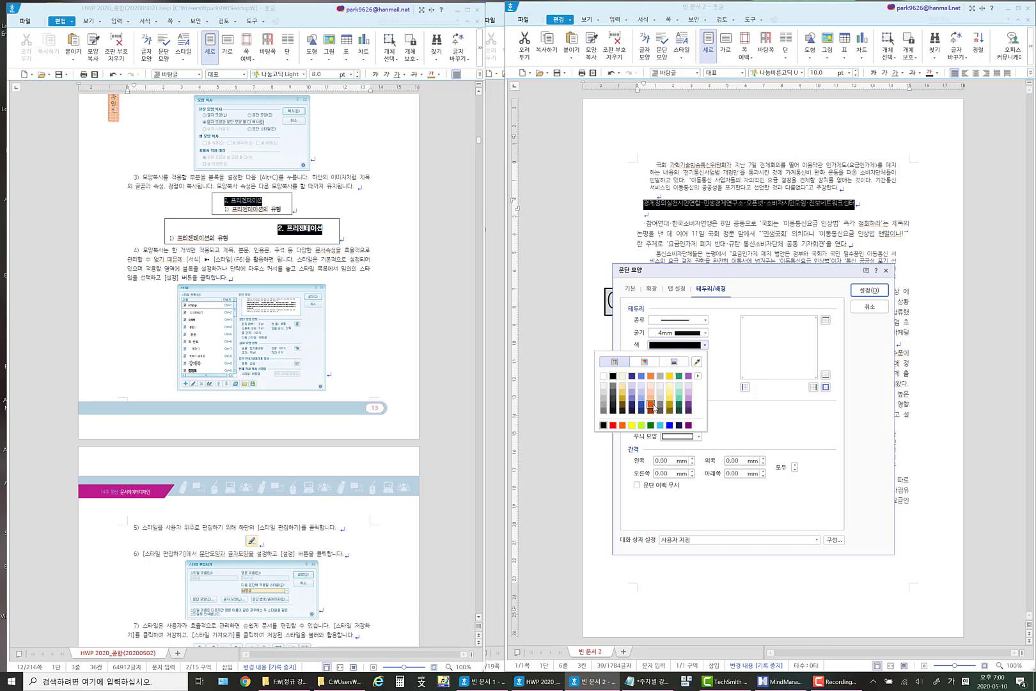
{"action": "left_click", "coordinate": [651, 407]}
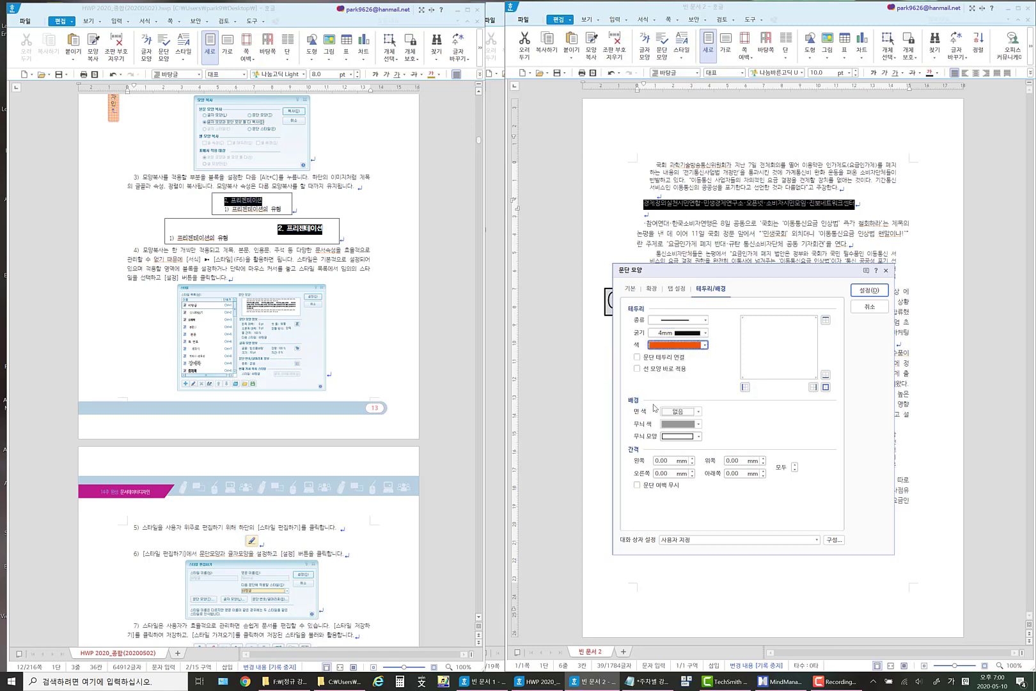
{"action": "left_click", "coordinate": [745, 387]}
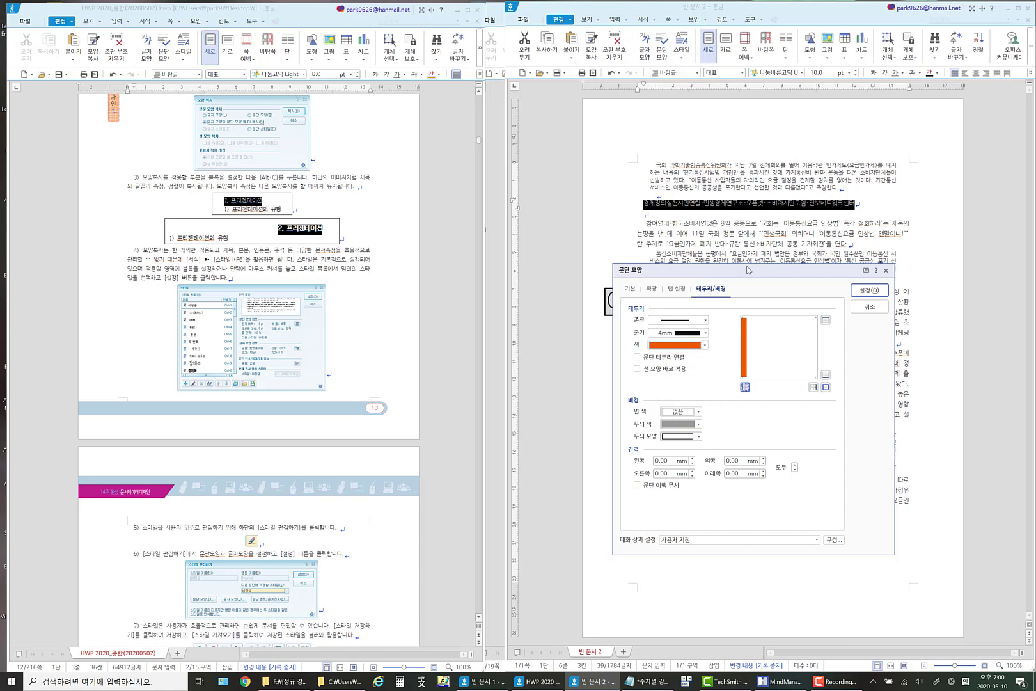
Fill that paragraph's background with light grey (시멘트색, 40% 밝게), enable 문단 여백 무시, and apply the paragraph formatting.
{"action": "left_click", "coordinate": [698, 411]}
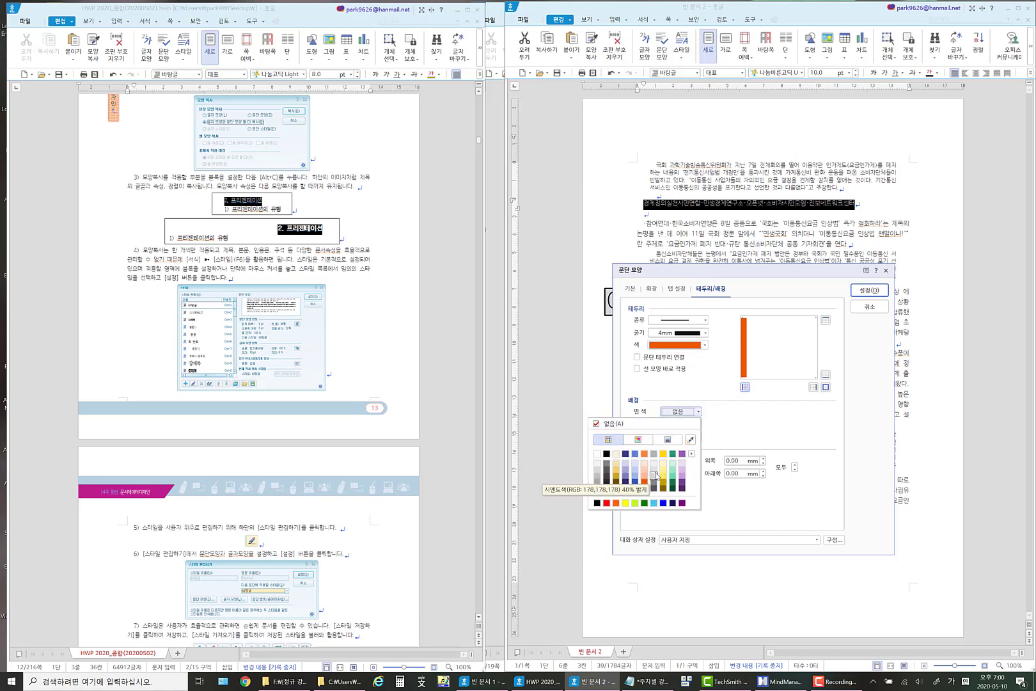
{"action": "left_click", "coordinate": [655, 475]}
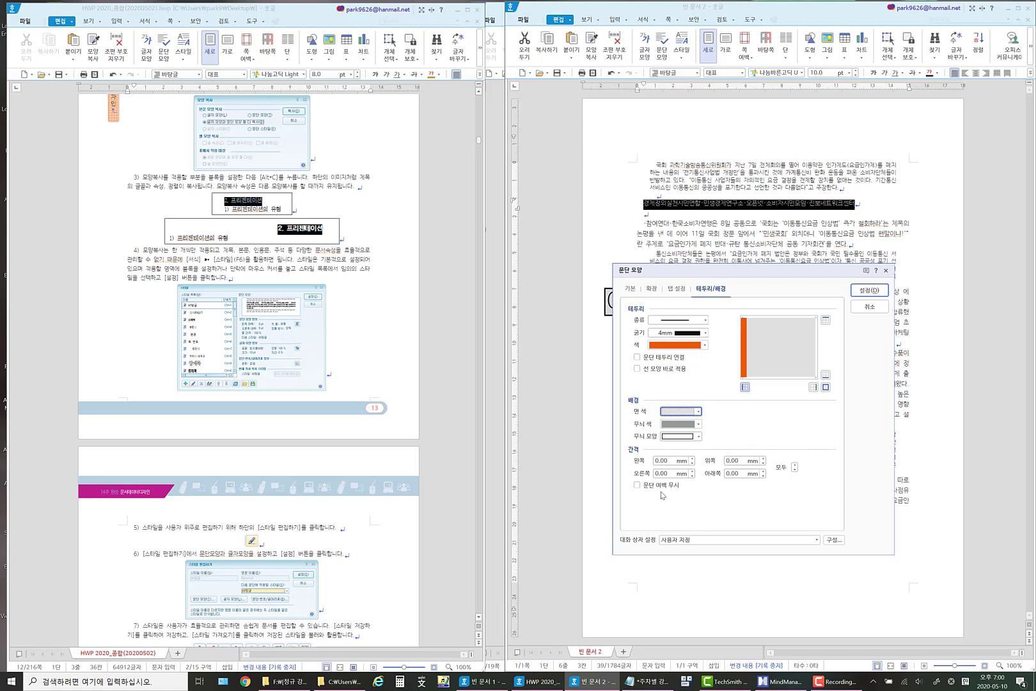
{"action": "left_click", "coordinate": [639, 486]}
{"action": "left_click", "coordinate": [865, 293]}
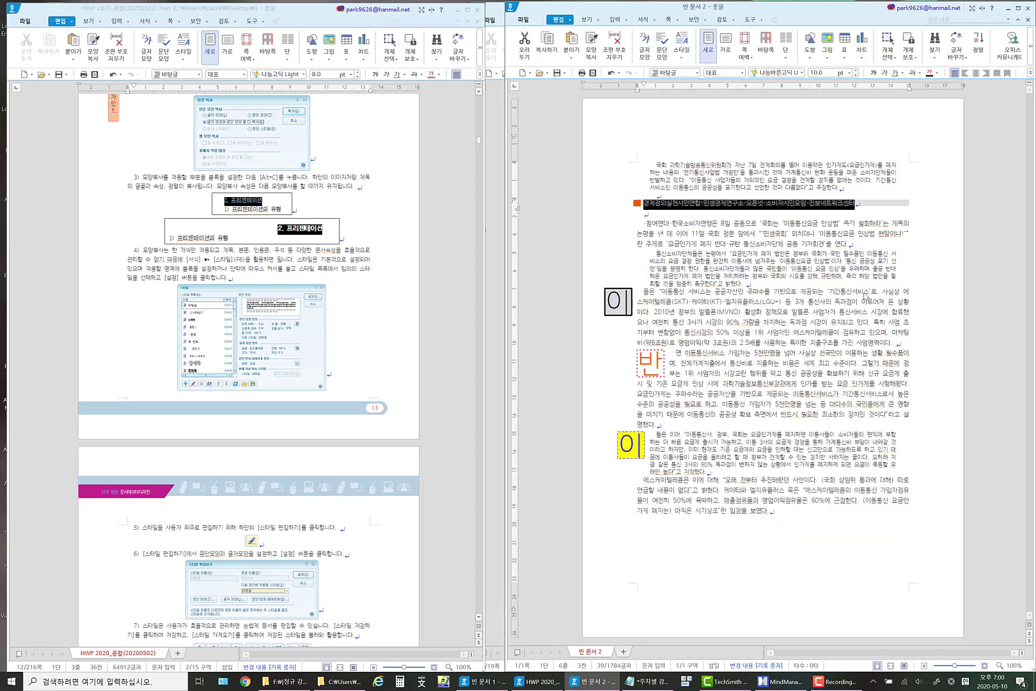
{"action": "left_click", "coordinate": [776, 253]}
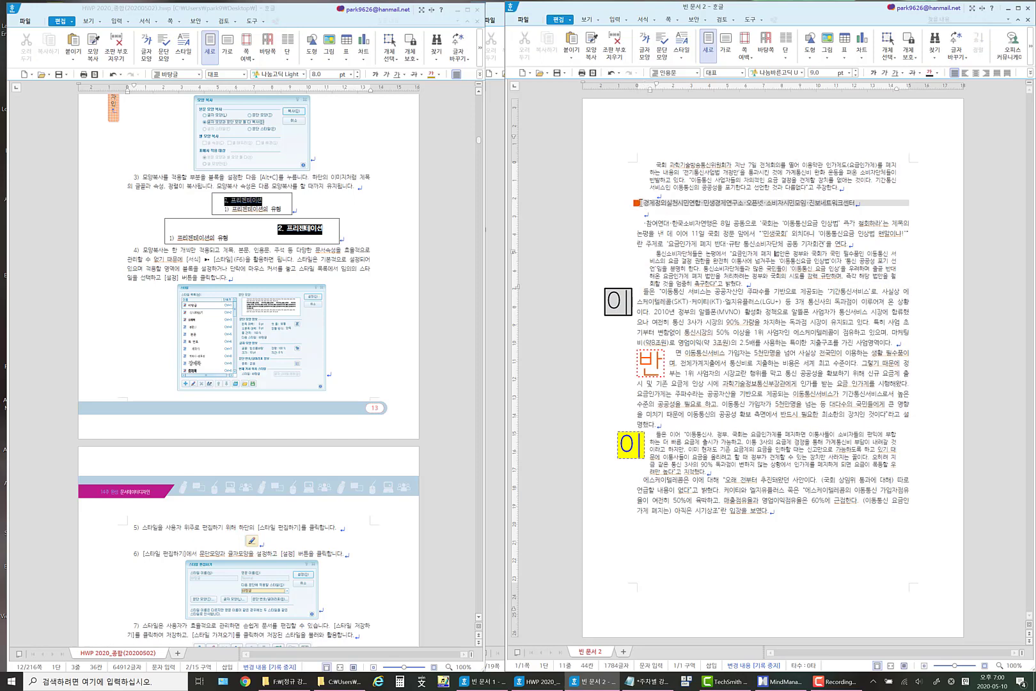
{"action": "left_click", "coordinate": [645, 210]}
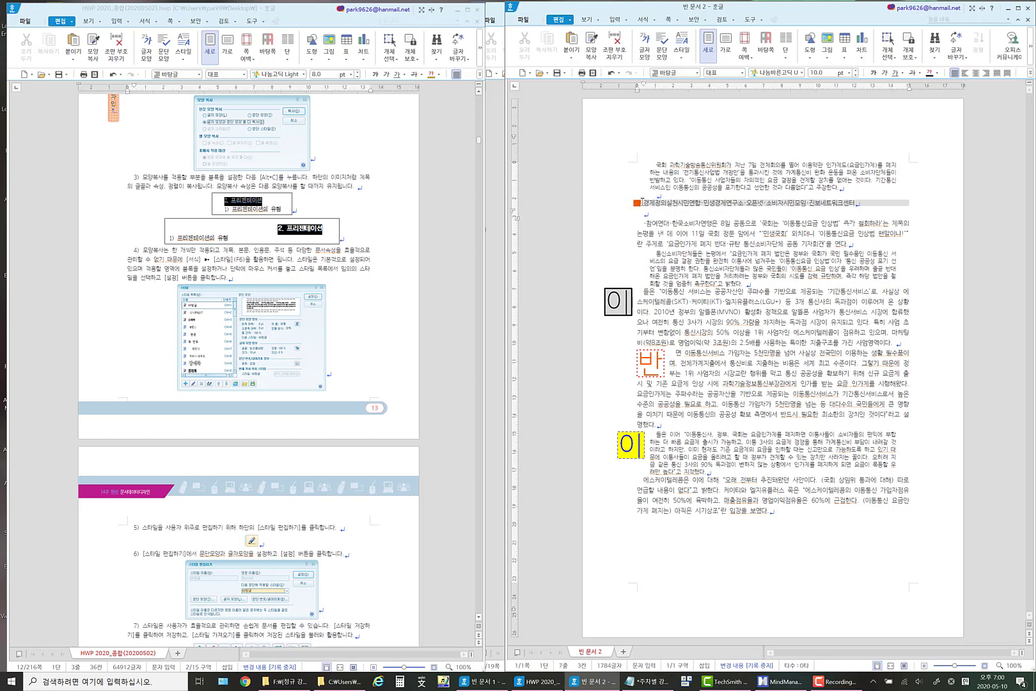
Change the left border of the 경제정의실천시민연합 paragraph to a solid, 2 mm thick red line.
{"action": "left_click_drag", "start_coordinate": [643, 202], "coordinate": [866, 202]}
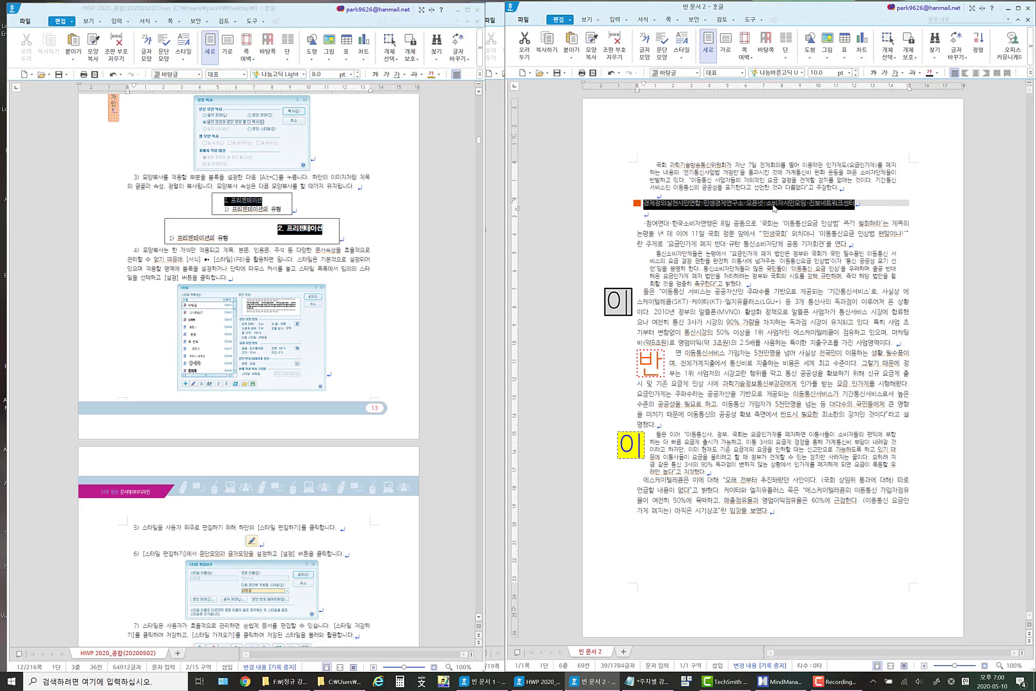
{"action": "right_click", "coordinate": [774, 208]}
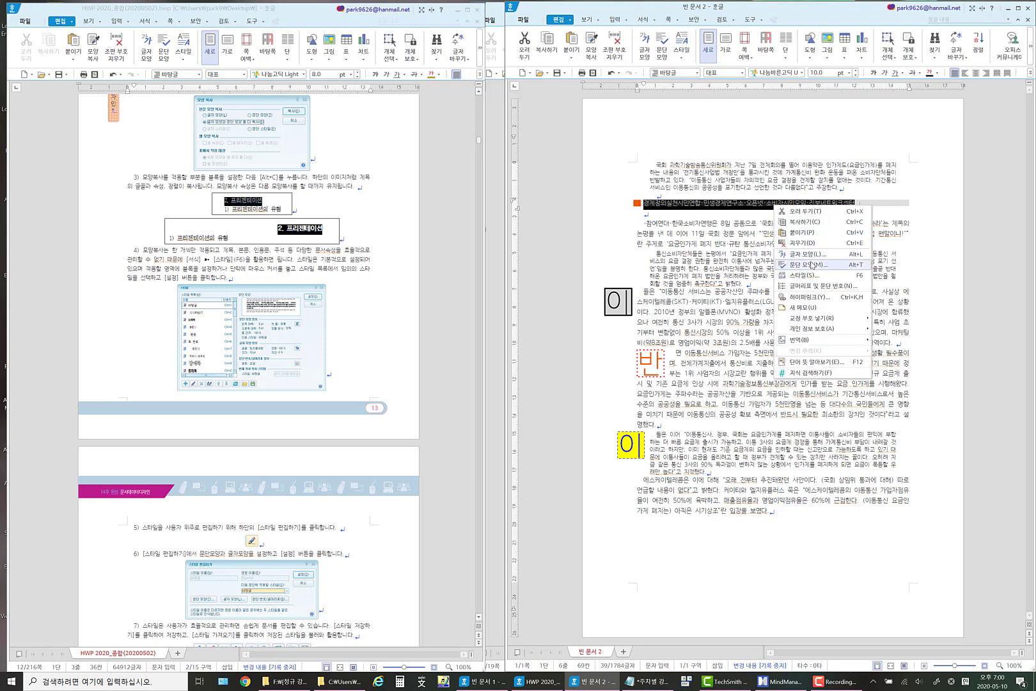
{"action": "left_click", "coordinate": [811, 266]}
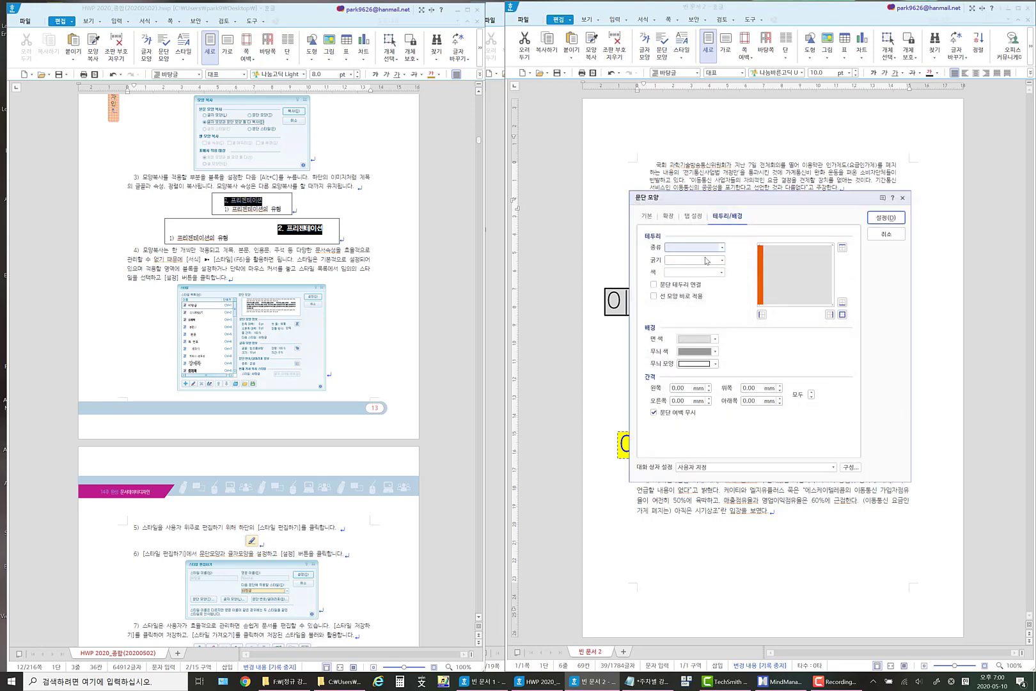
{"action": "left_click", "coordinate": [722, 250]}
{"action": "left_click", "coordinate": [698, 265]}
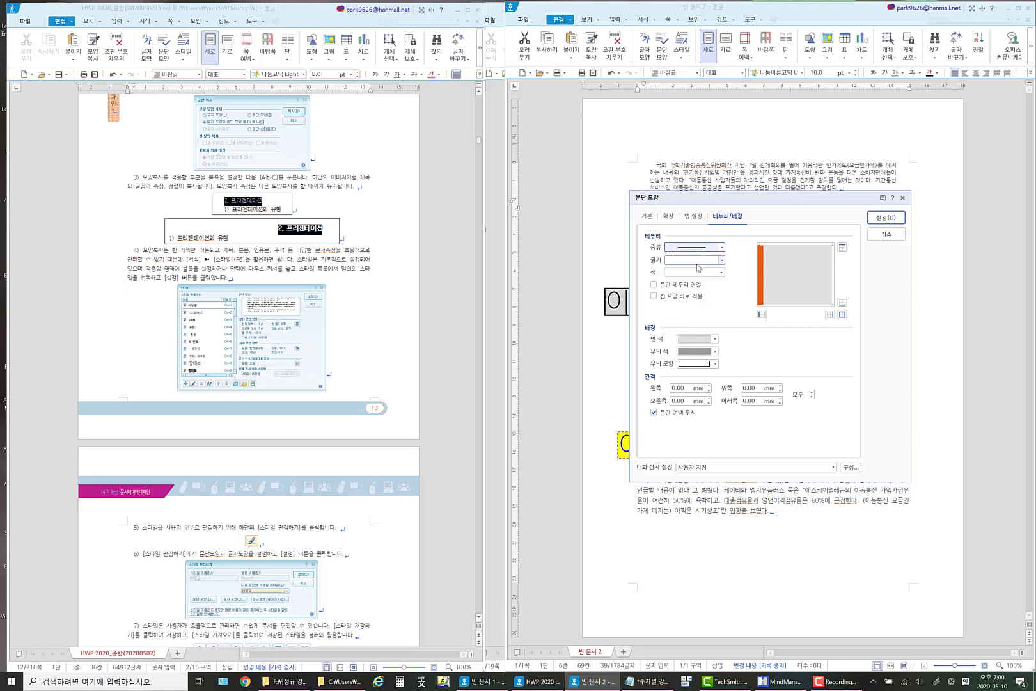
{"action": "left_click", "coordinate": [721, 261]}
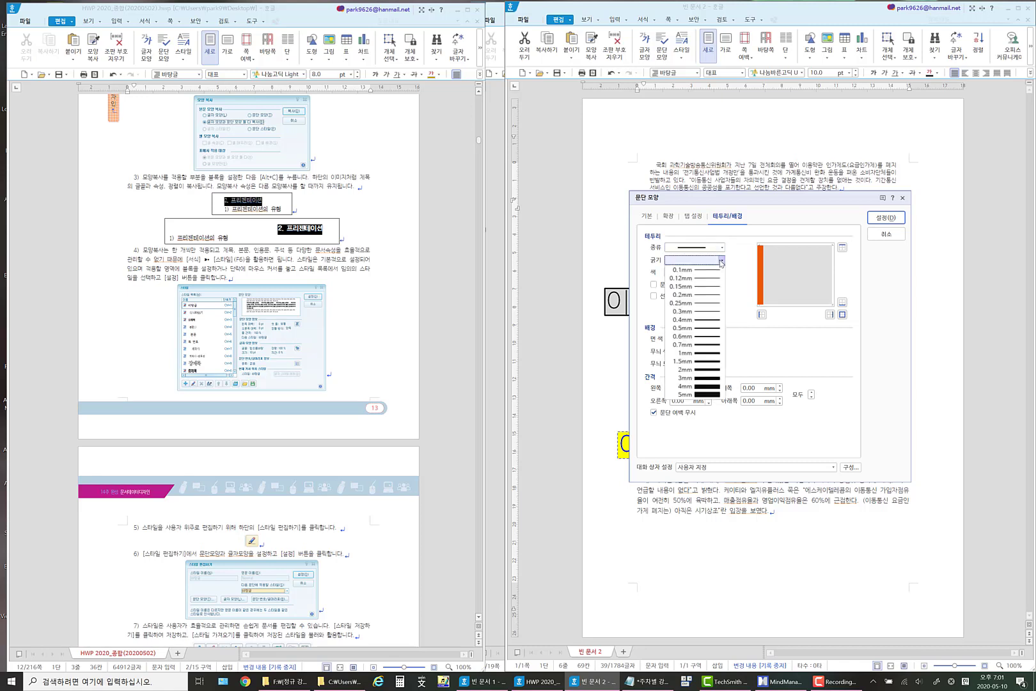
{"action": "left_click", "coordinate": [719, 370]}
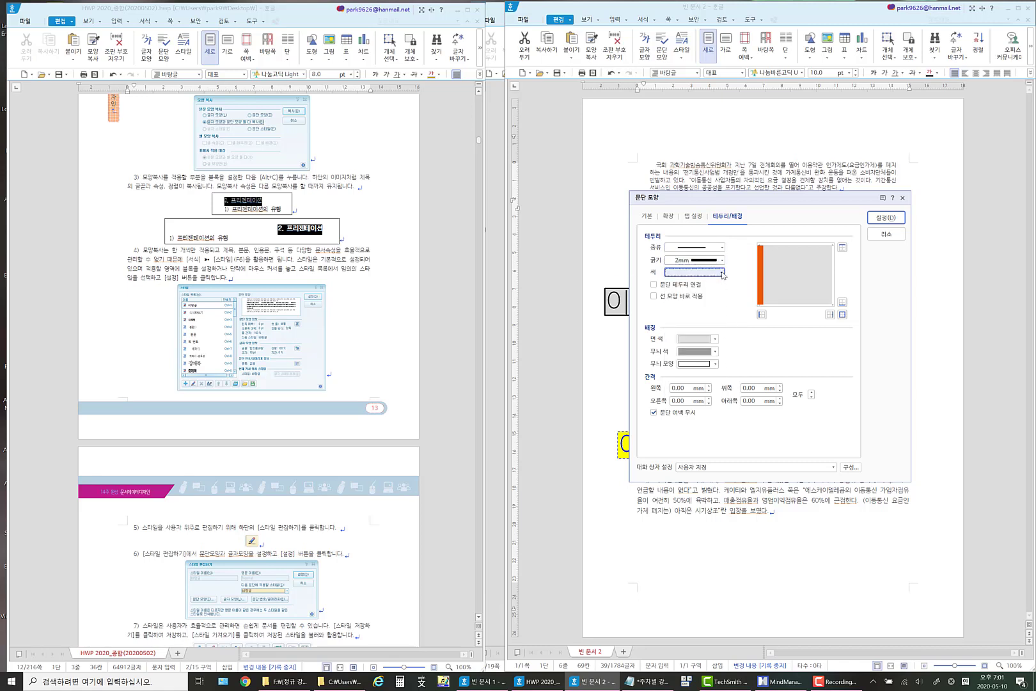
{"action": "left_click", "coordinate": [721, 272]}
{"action": "left_click", "coordinate": [629, 352]}
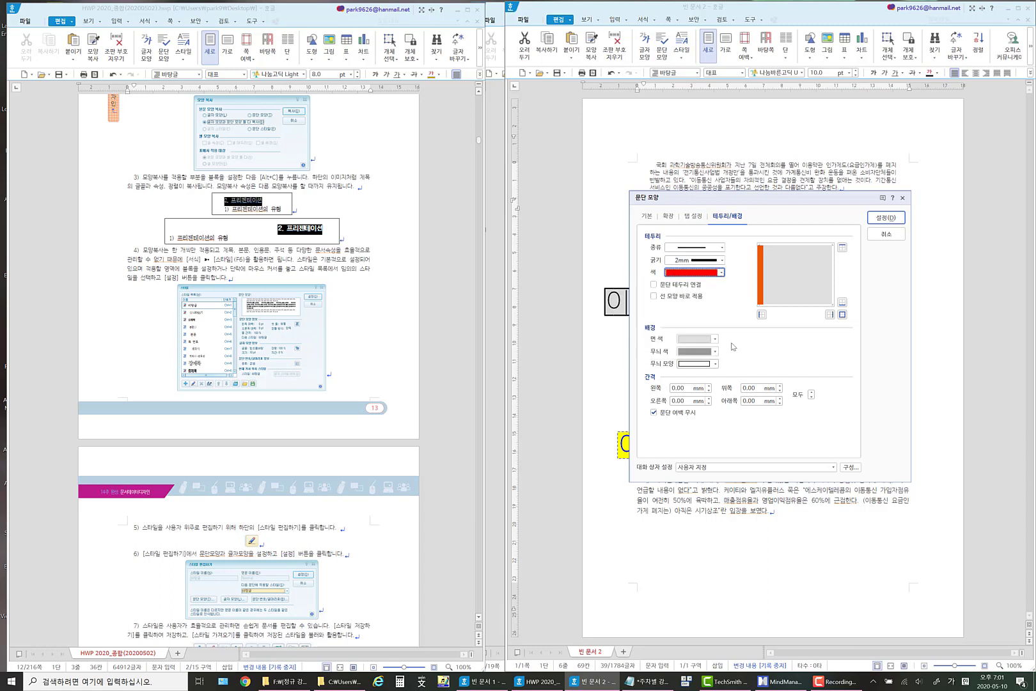
{"action": "left_click", "coordinate": [762, 314]}
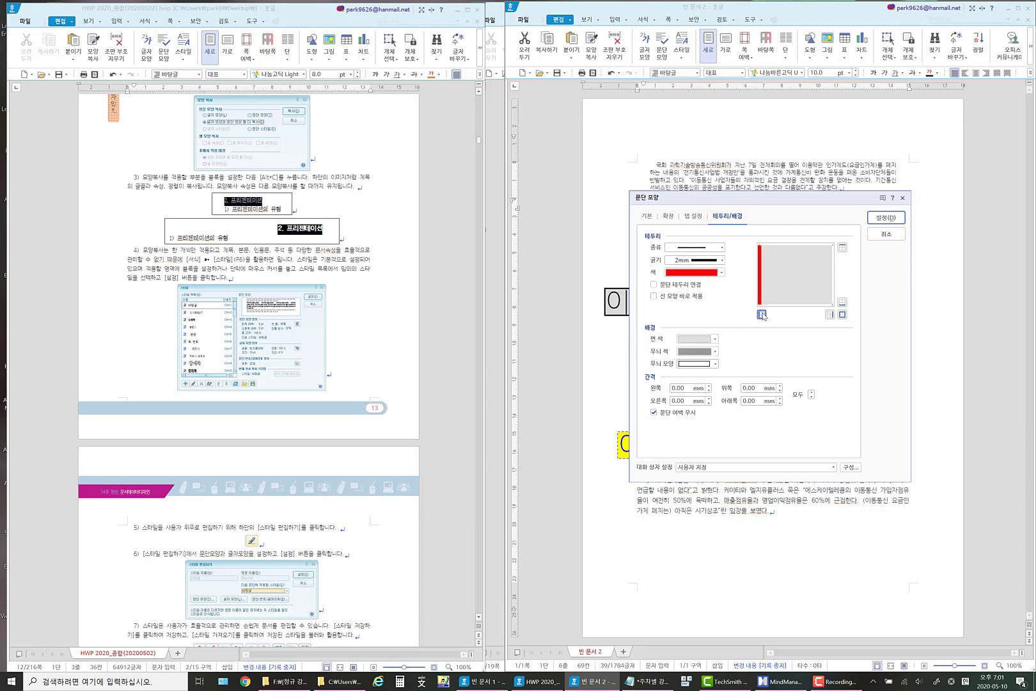
Set that paragraph's background to lime green with 1 mm spacing above and below, and apply the formatting.
{"action": "left_click", "coordinate": [715, 339]}
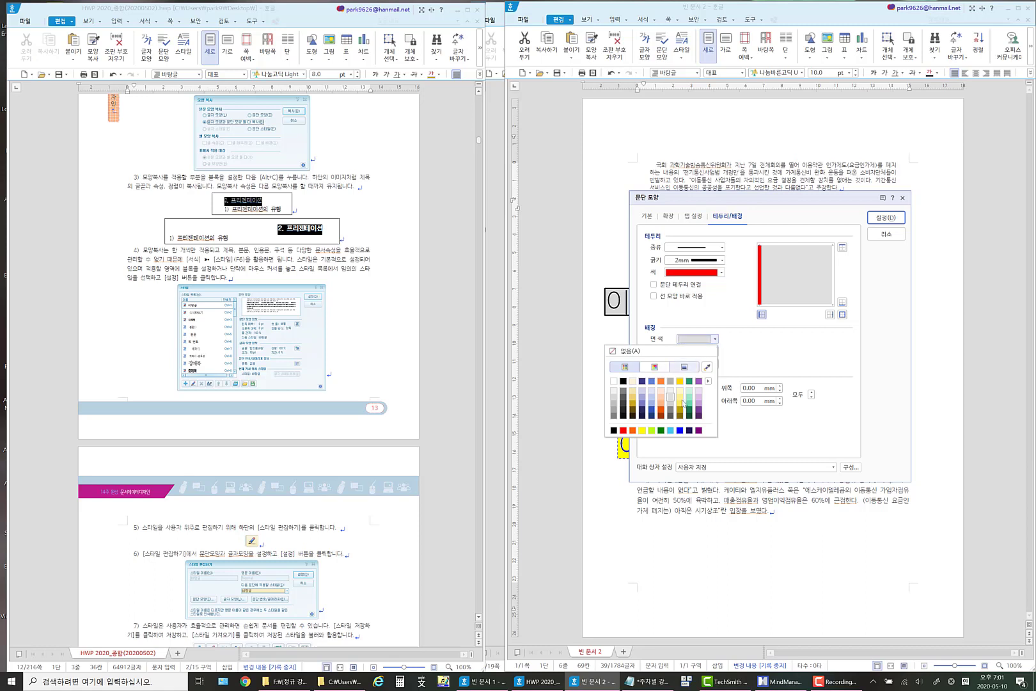
{"action": "left_click", "coordinate": [652, 429]}
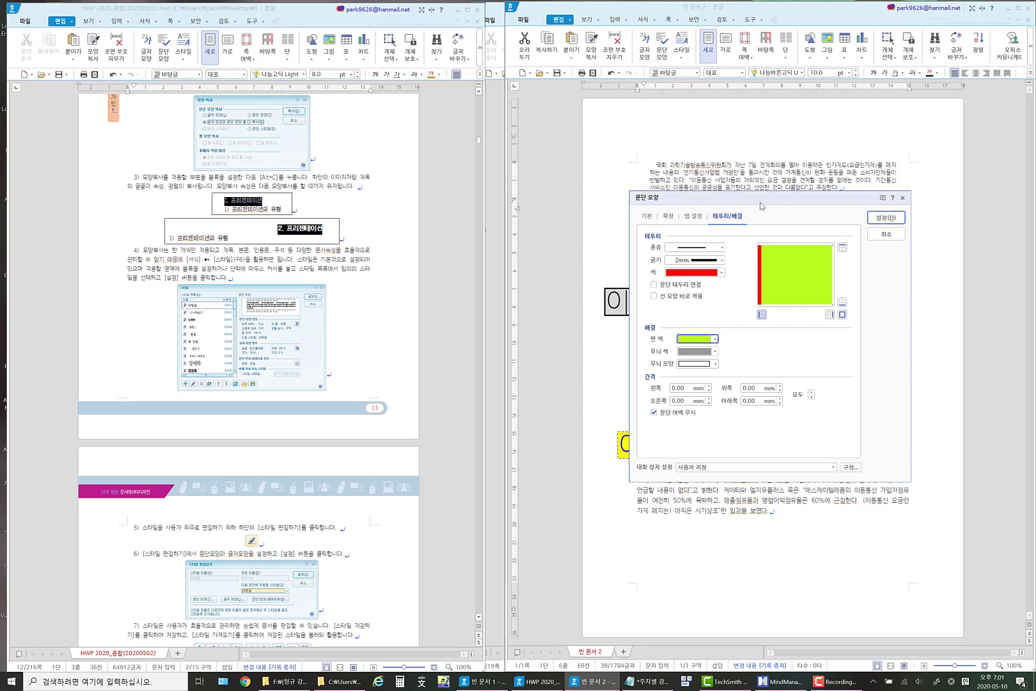
{"action": "left_click_drag", "start_coordinate": [760, 200], "coordinate": [732, 298]}
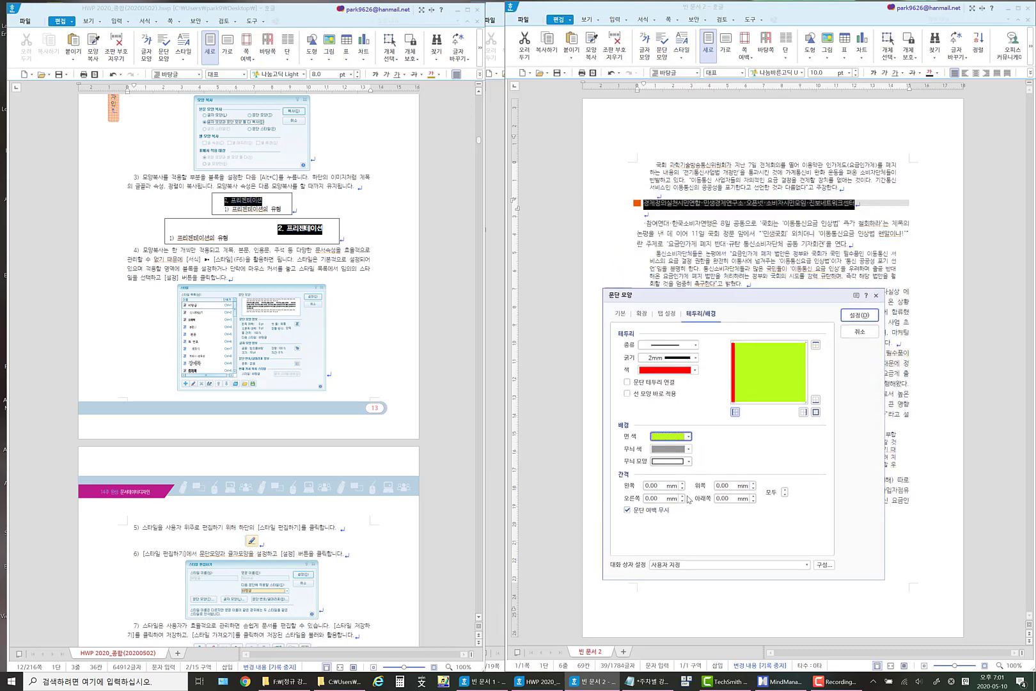
{"action": "left_click", "coordinate": [753, 482]}
{"action": "left_click", "coordinate": [753, 495]}
{"action": "left_click", "coordinate": [859, 315]}
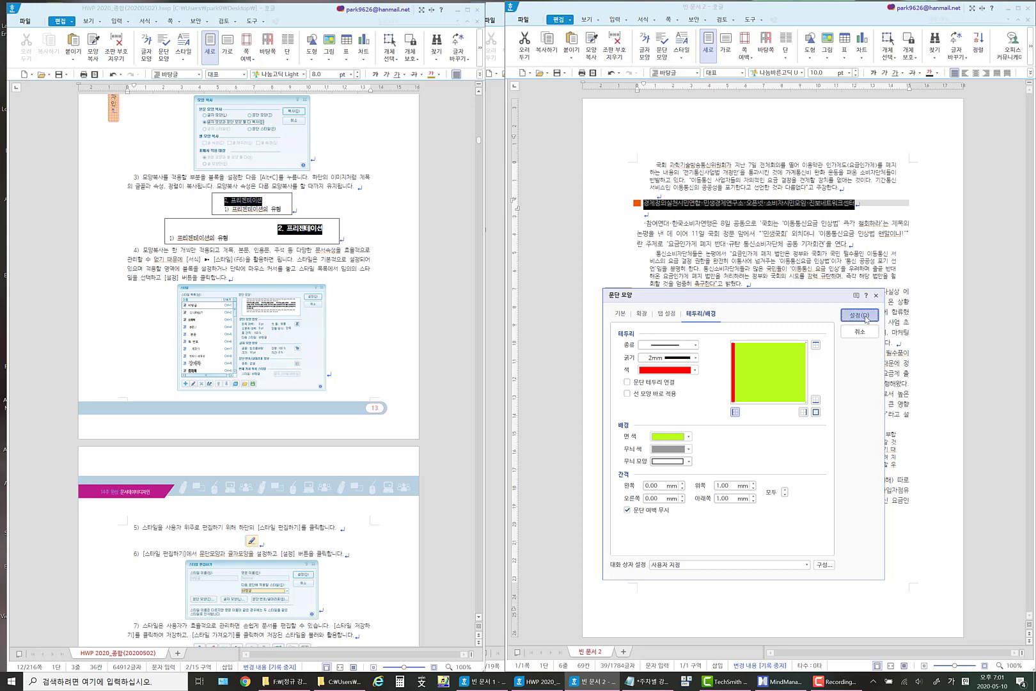
{"action": "left_click", "coordinate": [853, 220]}
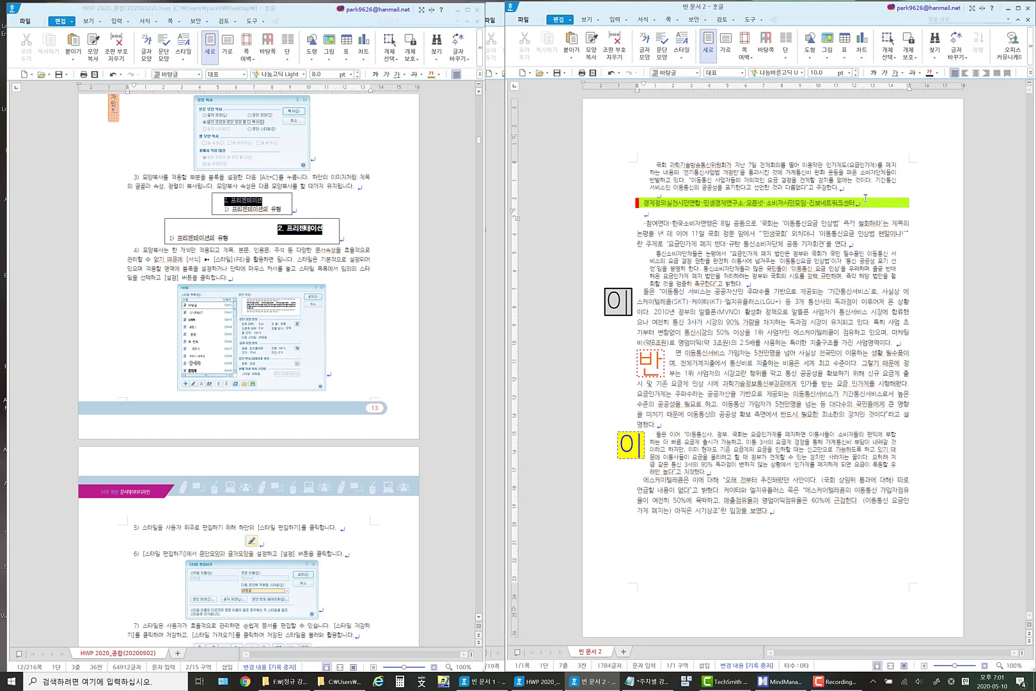
{"action": "left_click", "coordinate": [677, 200]}
Increase the border spacing above and below the lime-green paragraph to 2 mm each.
{"action": "left_click_drag", "start_coordinate": [874, 204], "coordinate": [636, 203]}
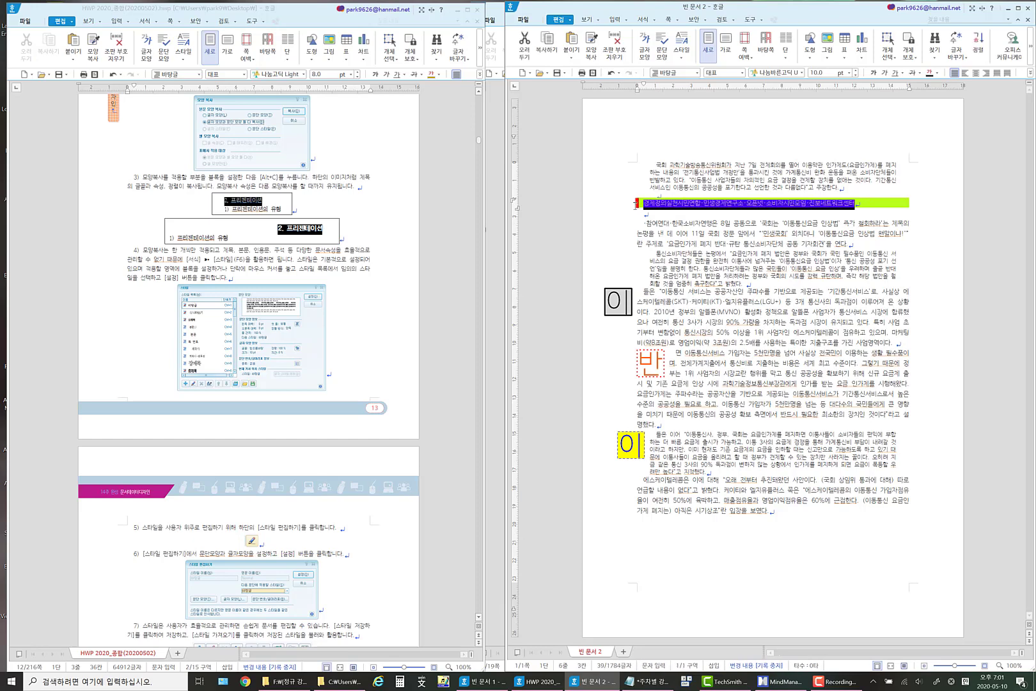
{"action": "right_click", "coordinate": [670, 204]}
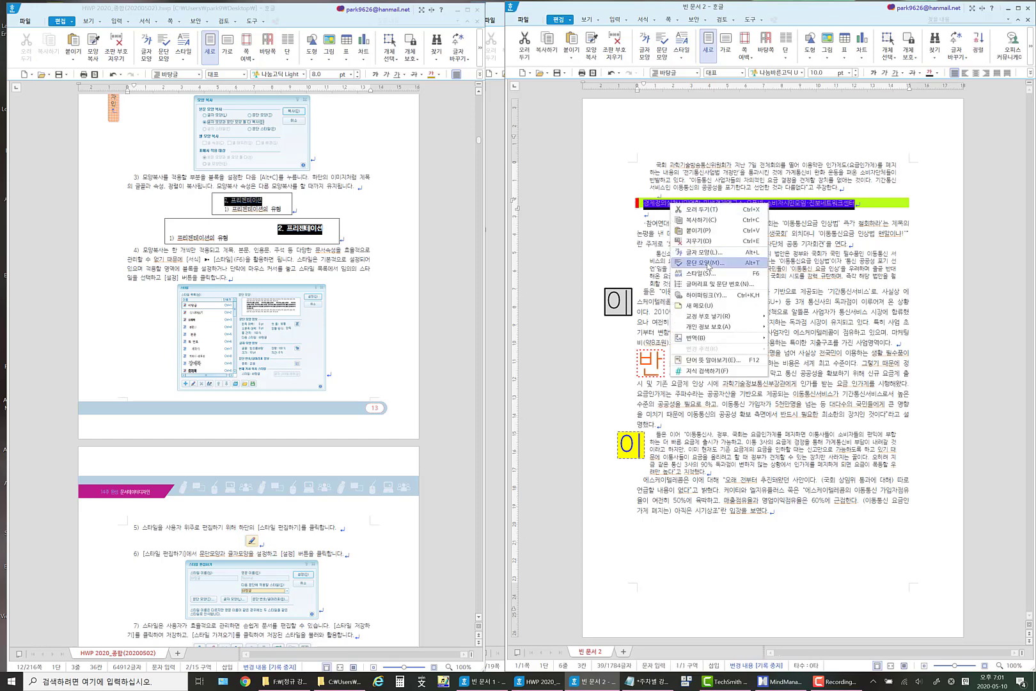
{"action": "left_click", "coordinate": [706, 263]}
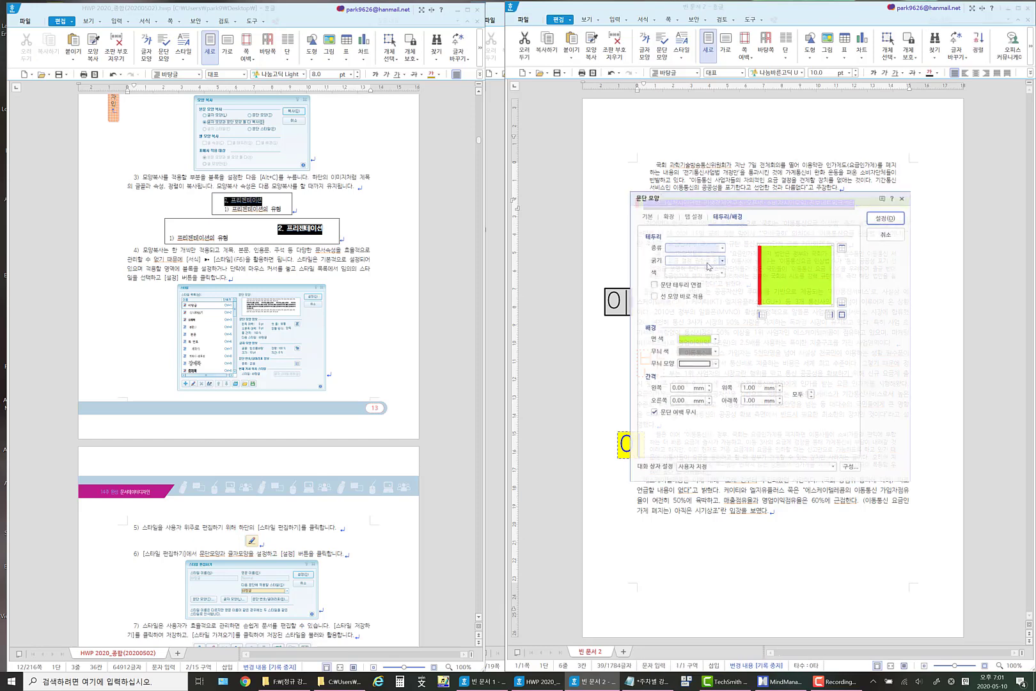
{"action": "left_click", "coordinate": [780, 386]}
{"action": "left_click", "coordinate": [779, 399]}
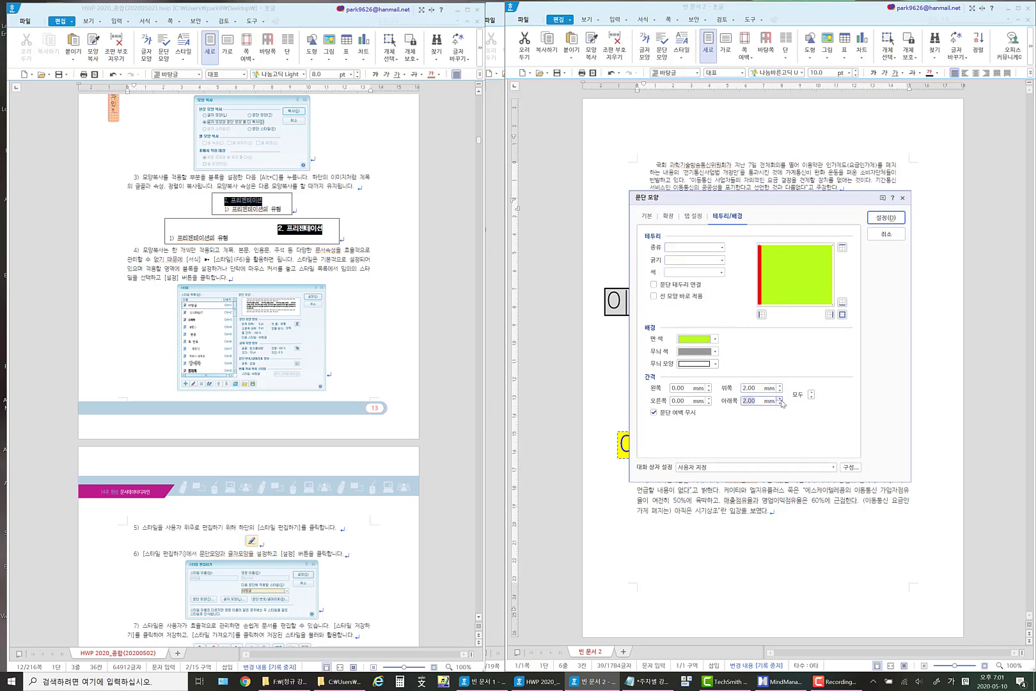
{"action": "left_click", "coordinate": [884, 217]}
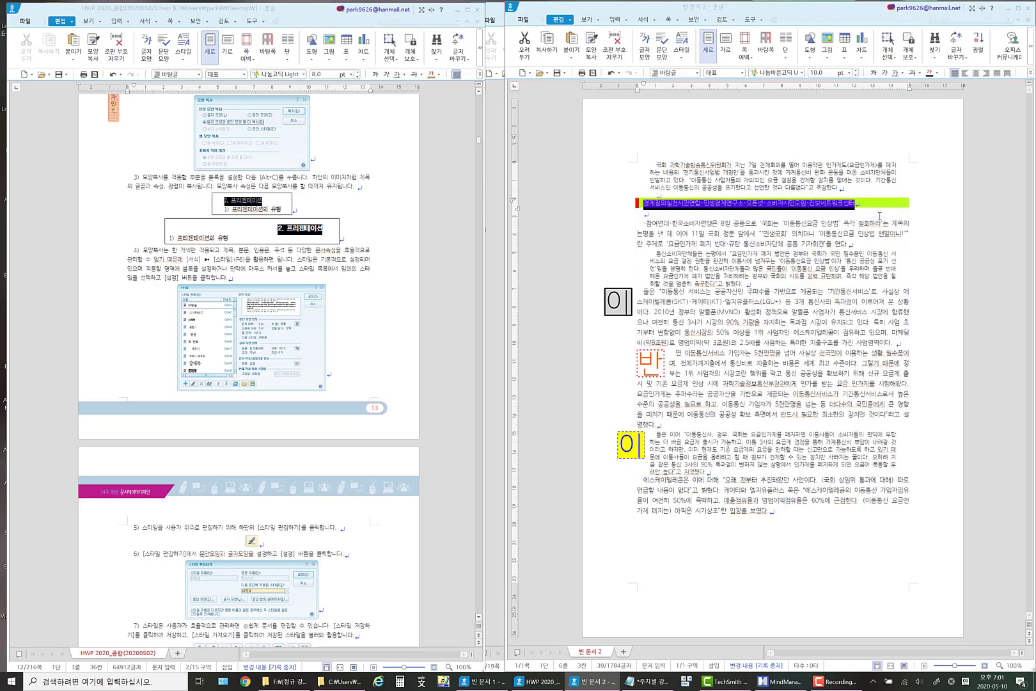
Make the text of the lime-green 경제정의실천시민연합 heading bold and set its font size to 11 pt.
{"action": "left_click", "coordinate": [880, 217]}
{"action": "left_click_drag", "start_coordinate": [644, 204], "coordinate": [891, 203]}
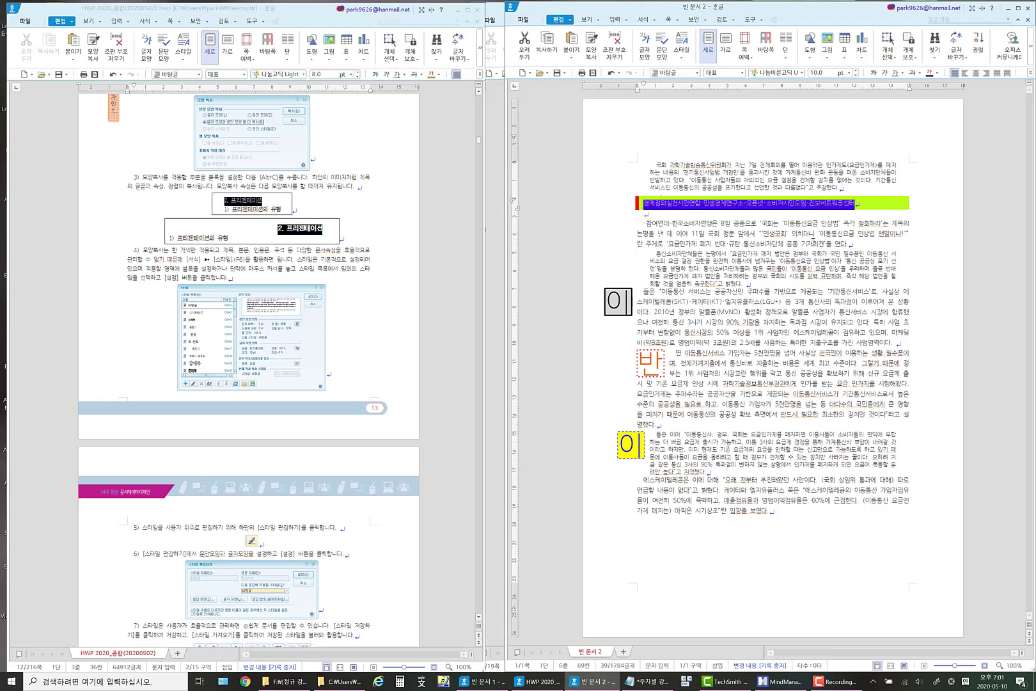
{"action": "left_click", "coordinate": [874, 75]}
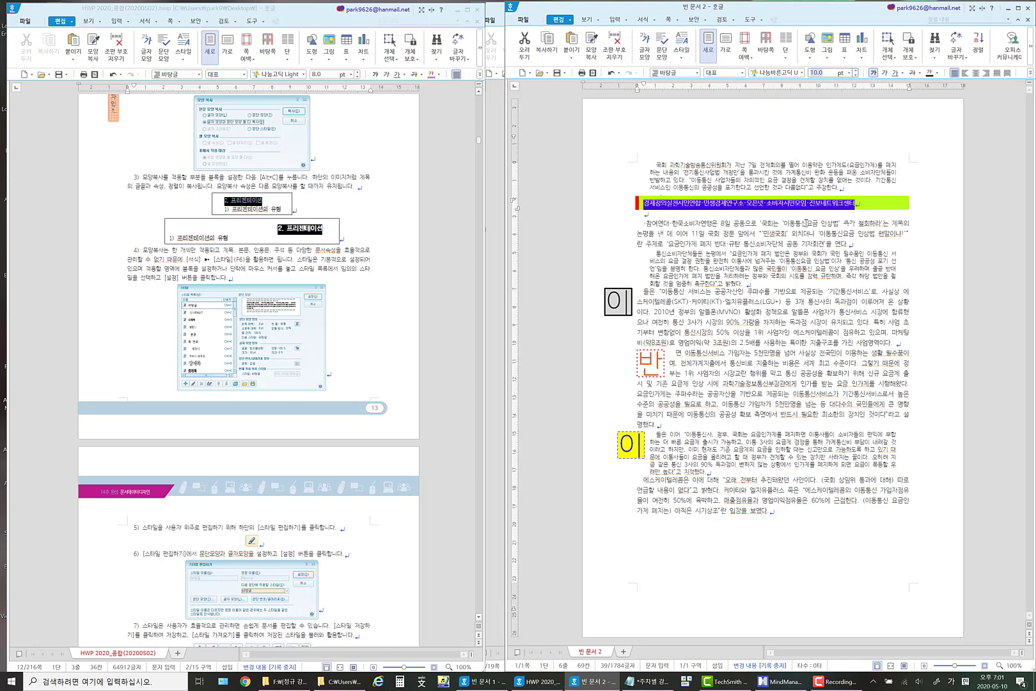
{"action": "left_click", "coordinate": [857, 71]}
{"action": "left_click", "coordinate": [667, 205]}
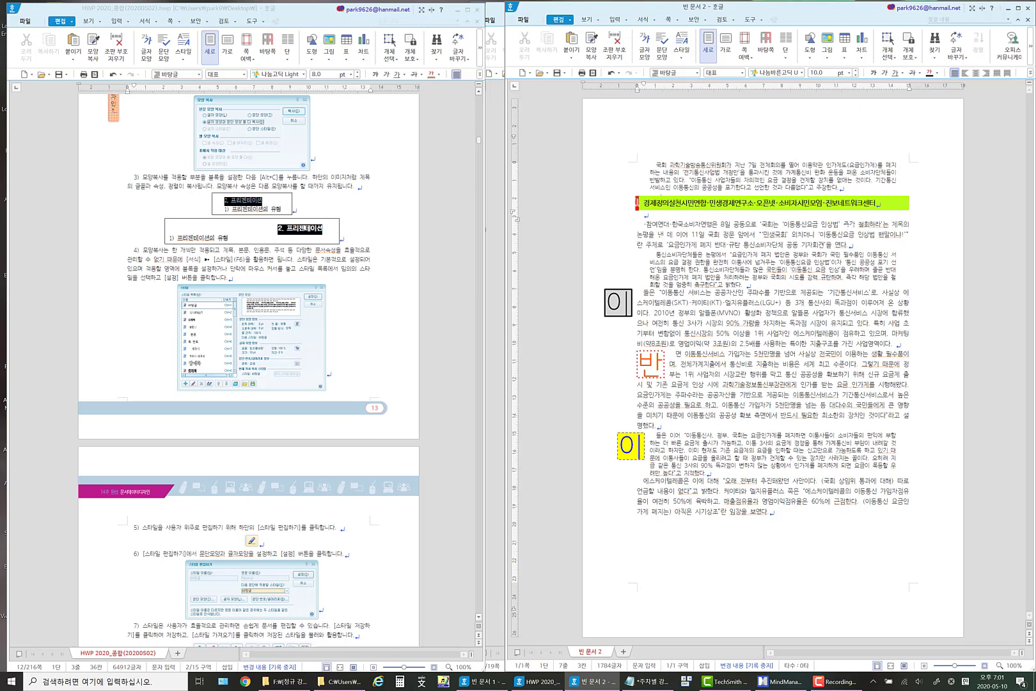
{"action": "triple_click", "coordinate": [884, 202]}
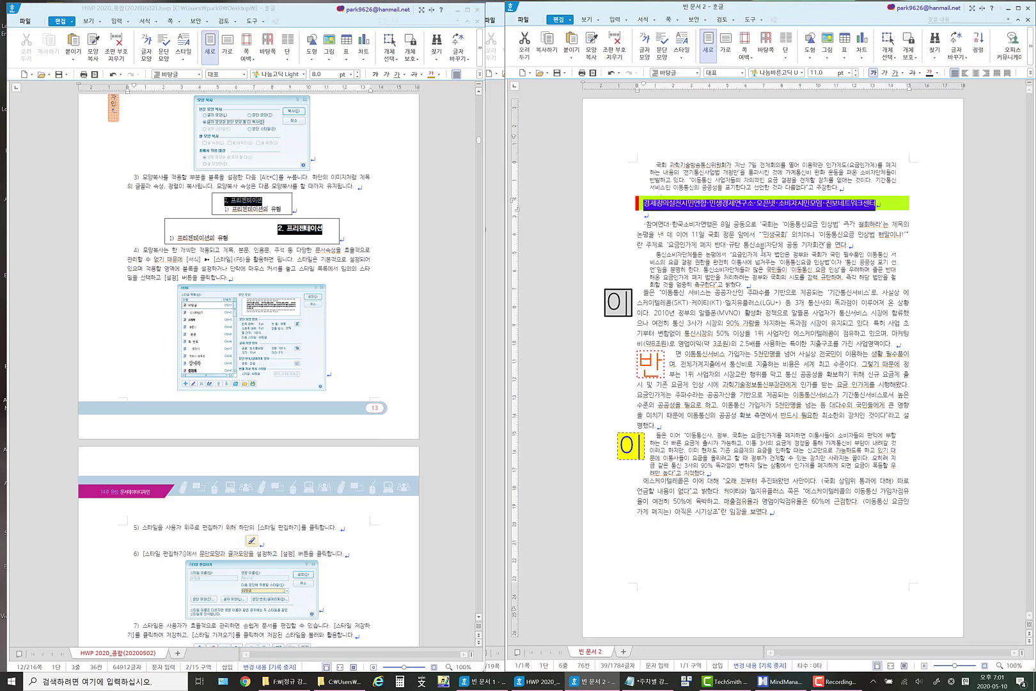
{"action": "left_click", "coordinate": [730, 205]}
{"action": "left_click", "coordinate": [727, 202]}
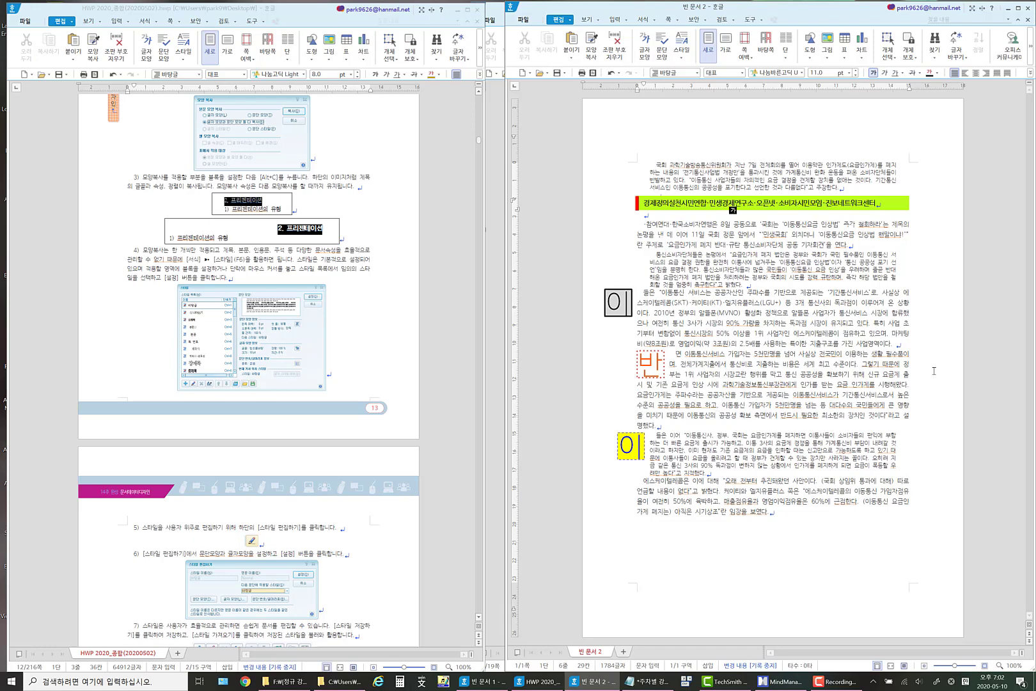
Insert blank lines after the paragraph ending in 사업영역이다, above the paragraph with the orange drop cap 반.
{"action": "left_click", "coordinate": [900, 344]}
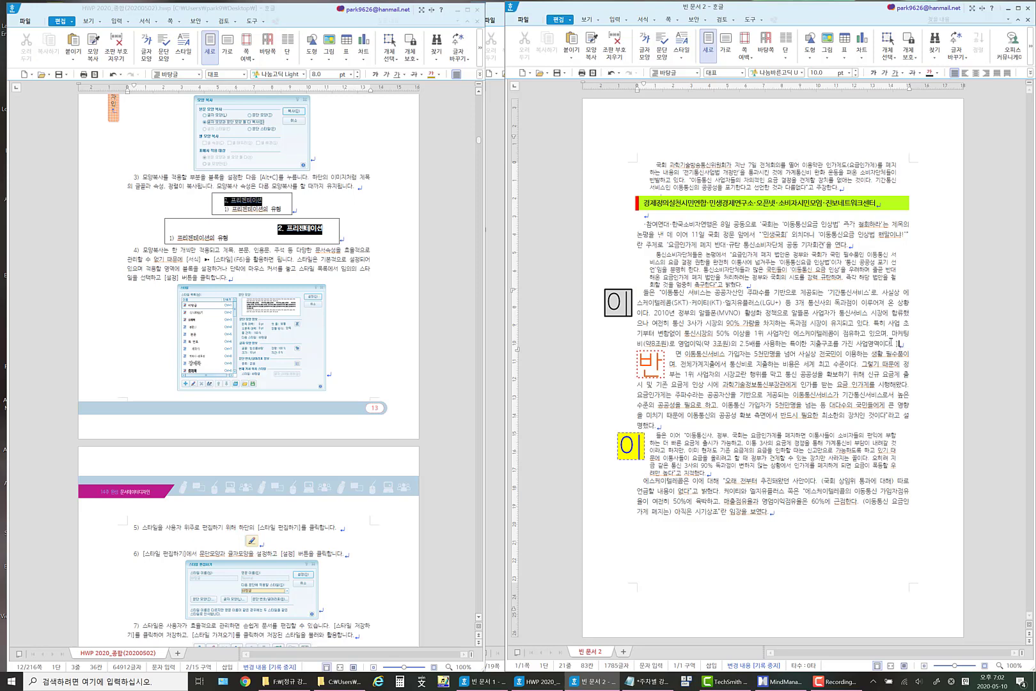
{"action": "key", "text": "Return"}
{"action": "key", "text": "Return"}
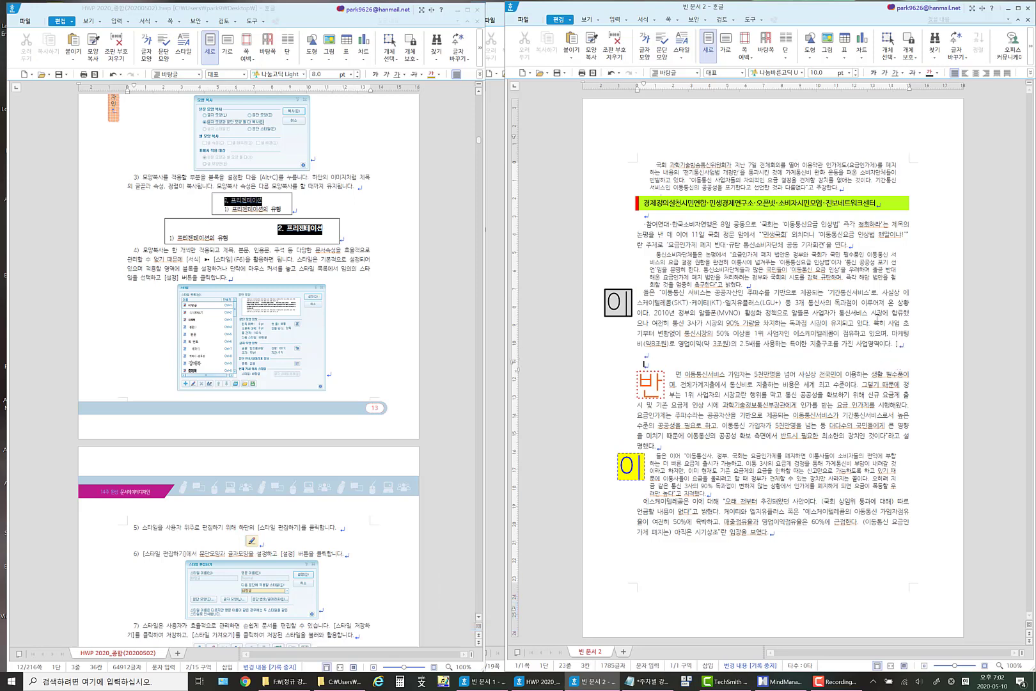
Split the line 특히 사업 초기부터 변함없이 통신시장의 50% 이상 into its own paragraph with a blank line above and below.
{"action": "left_click", "coordinate": [877, 323]}
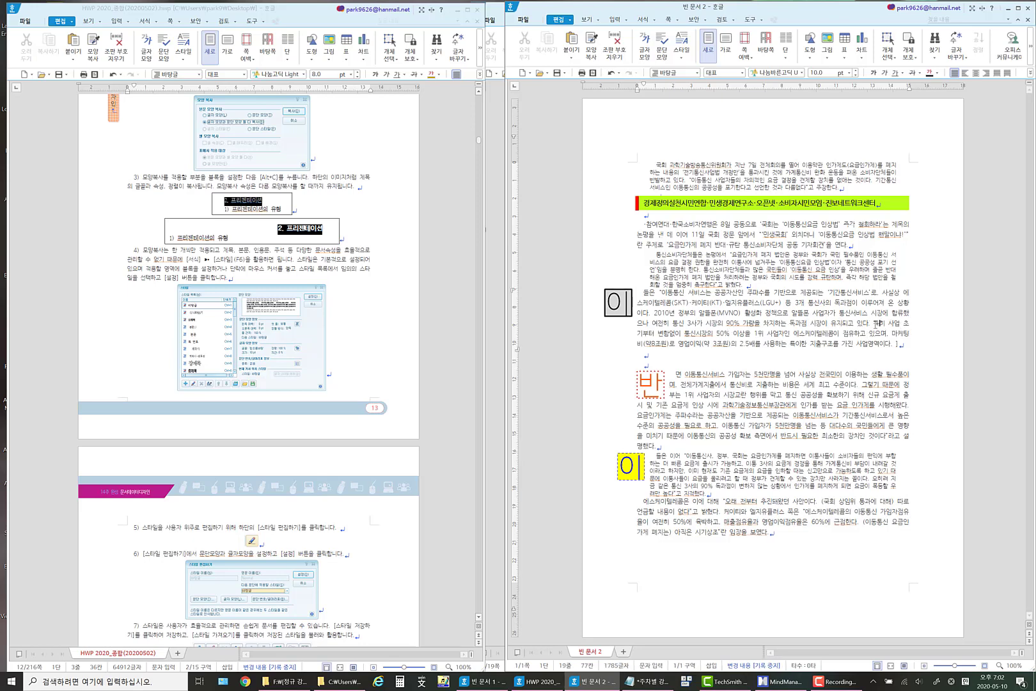
{"action": "key", "text": "Return"}
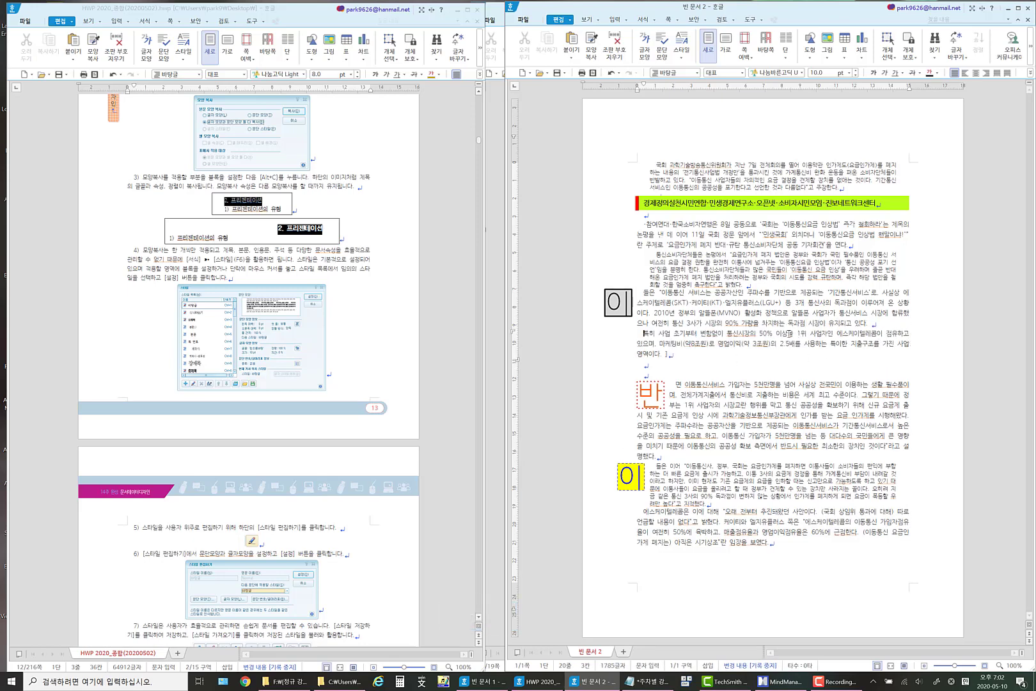
{"action": "left_click", "coordinate": [789, 334]}
{"action": "key", "text": "Return"}
{"action": "key", "text": "Return"}
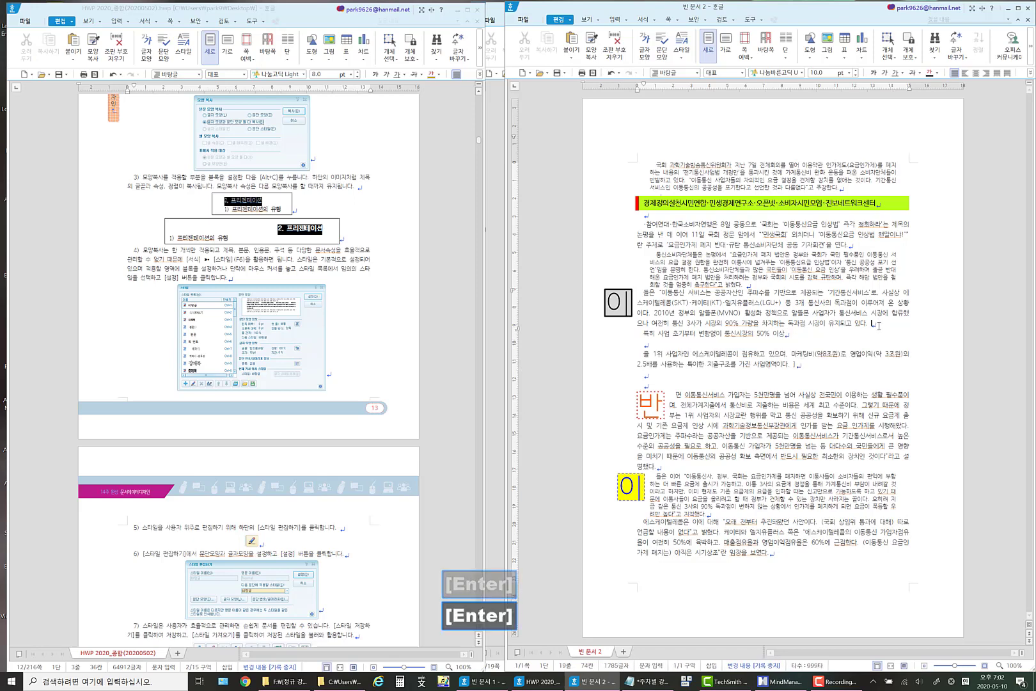
{"action": "left_click", "coordinate": [880, 323]}
{"action": "key", "text": "Return"}
{"action": "left_click", "coordinate": [672, 344]}
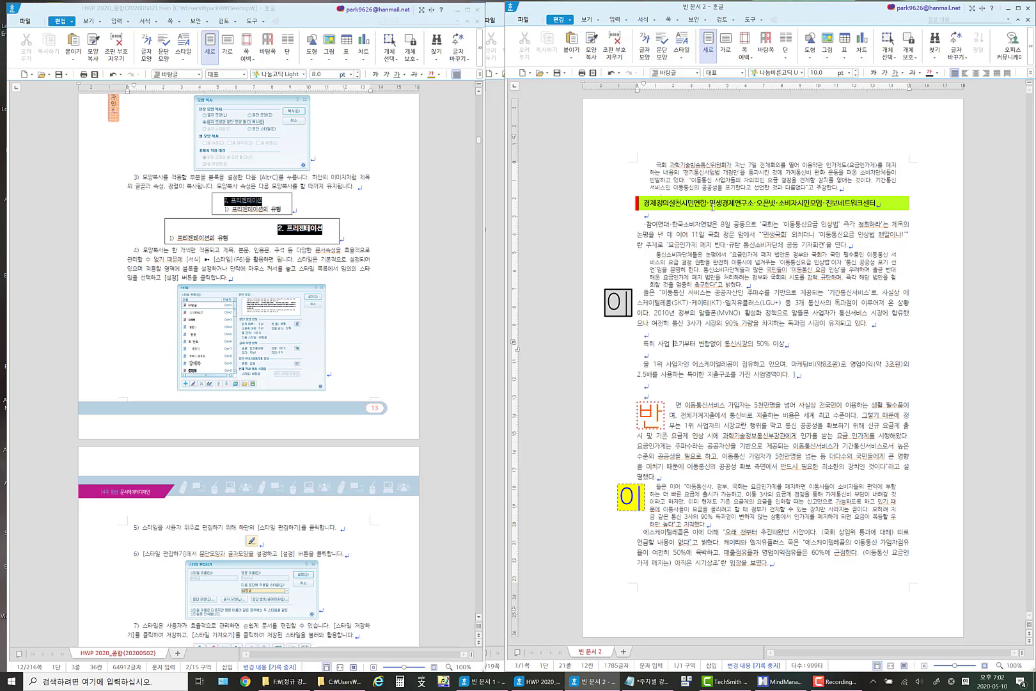
Create a paragraph style named 문단모양_제목_11포인트 from the lime-green heading's formatting and apply it to that heading.
{"action": "left_click", "coordinate": [707, 202]}
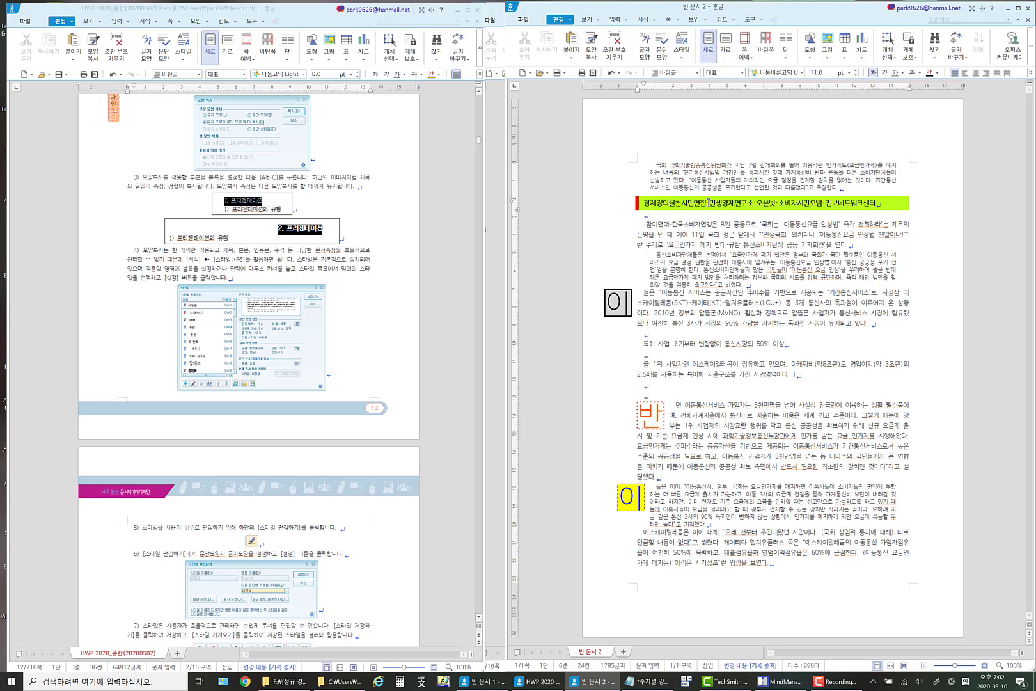
{"action": "left_click", "coordinate": [643, 19]}
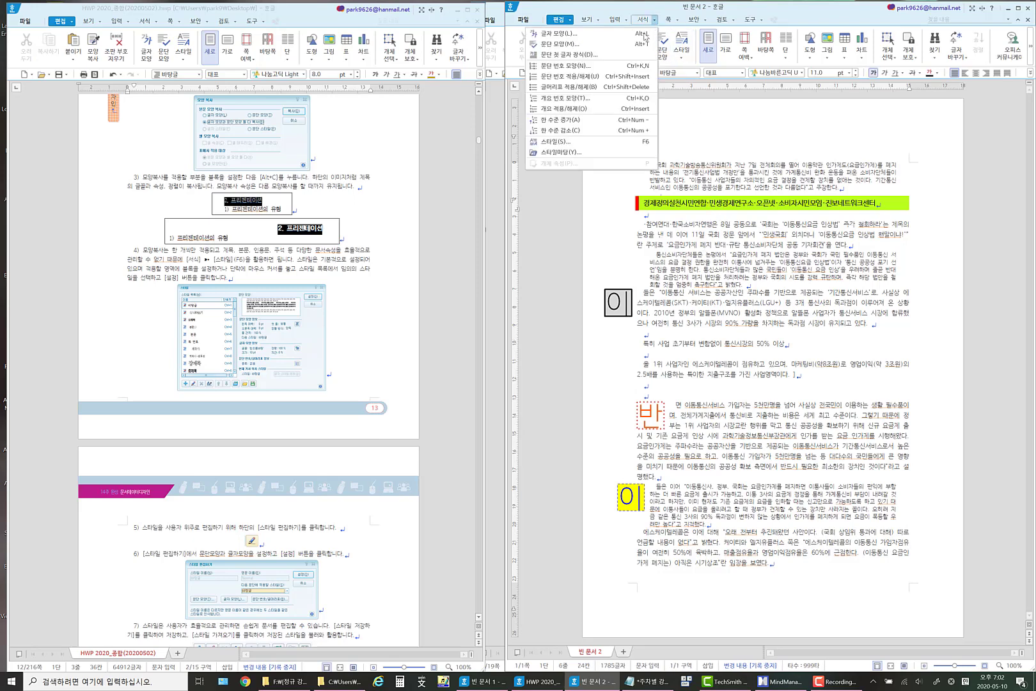
{"action": "left_click", "coordinate": [557, 141]}
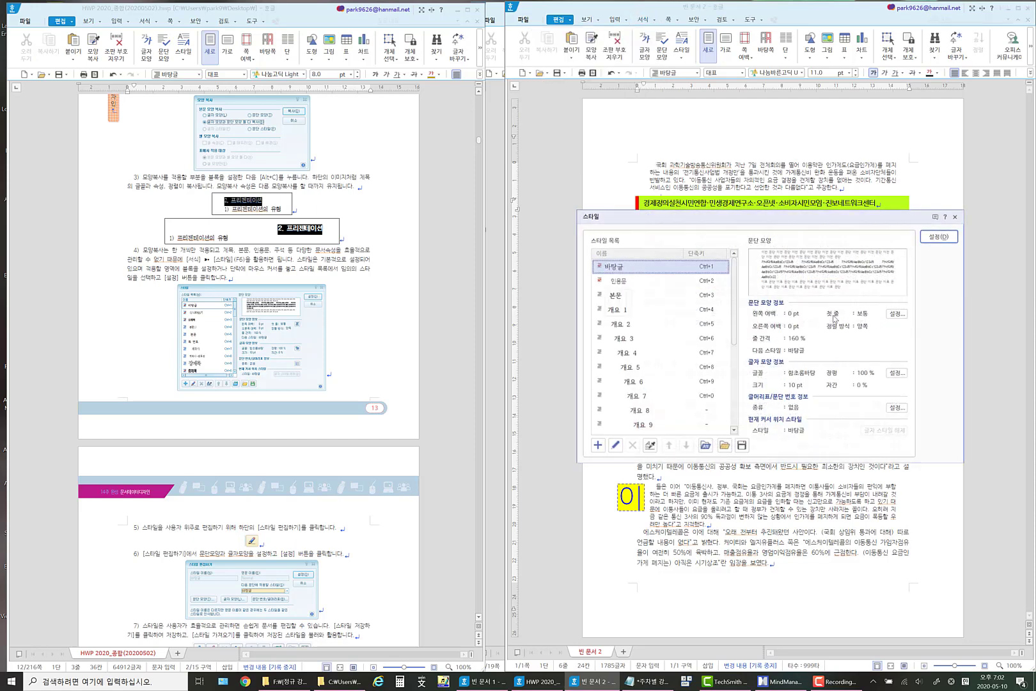
{"action": "left_click_drag", "start_coordinate": [737, 304], "coordinate": [728, 400]}
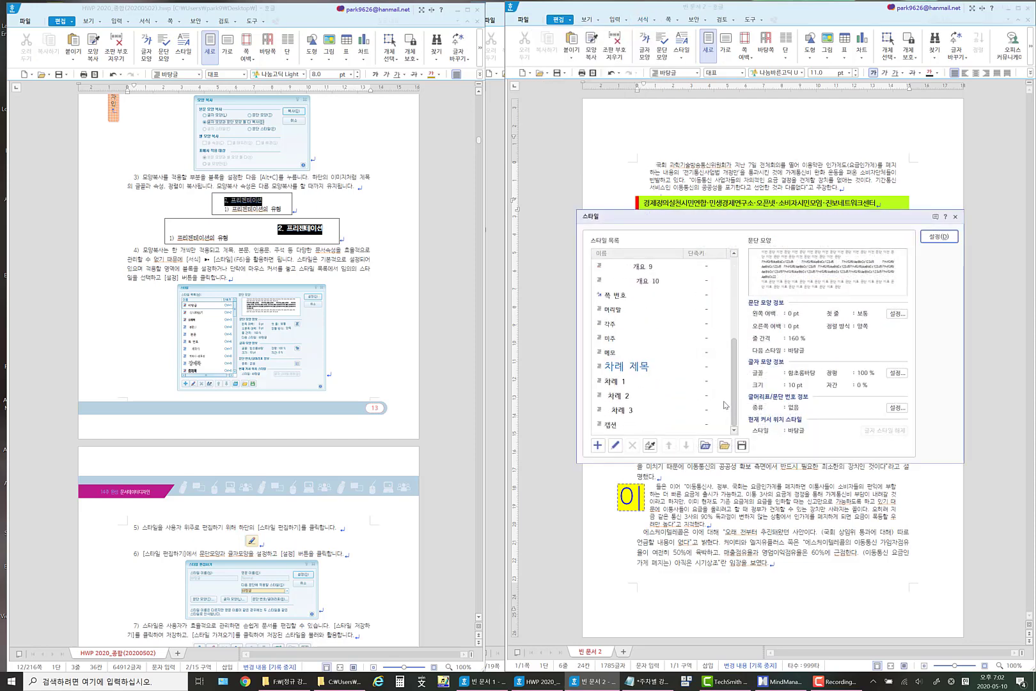
{"action": "scroll", "coordinate": [725, 405], "scroll_direction": "up", "scroll_amount": 5}
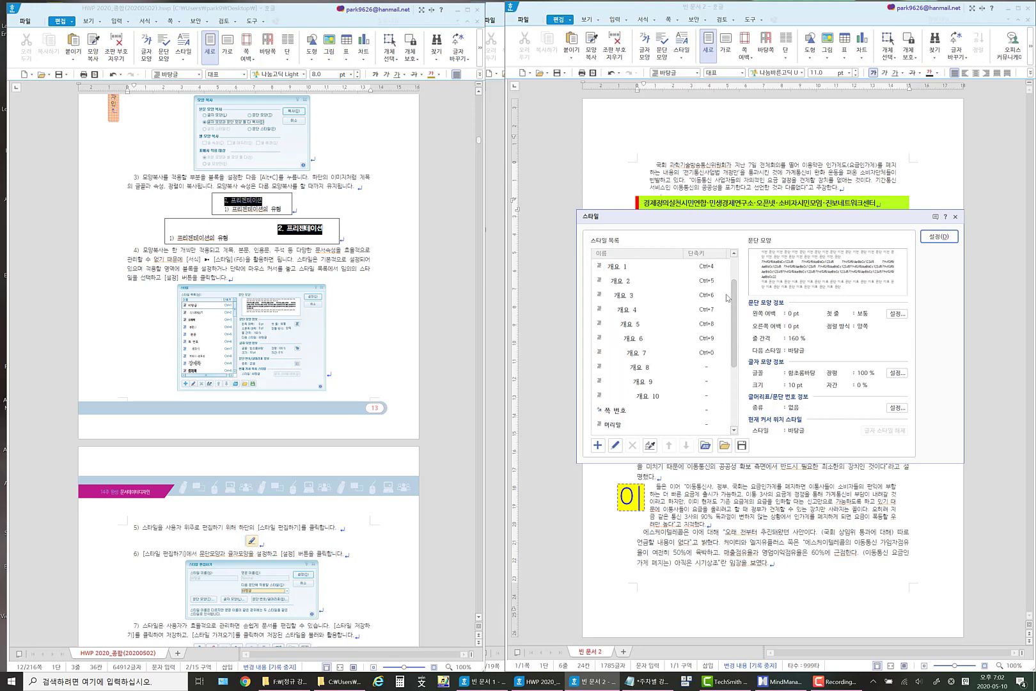
{"action": "left_click", "coordinate": [597, 447]}
{"action": "type", "text": "무단"}
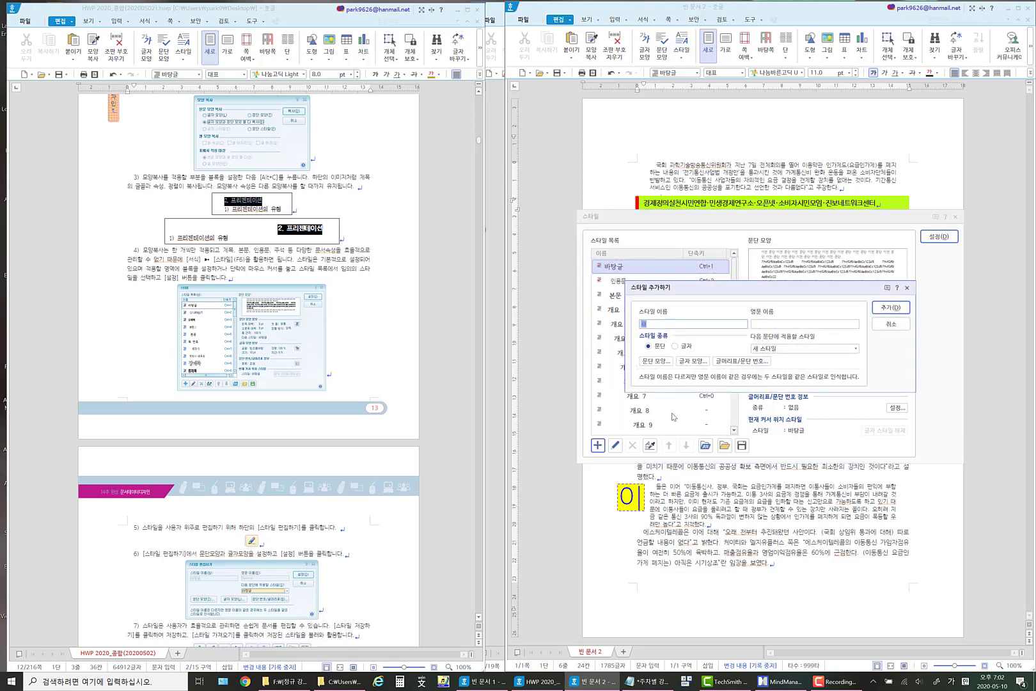
{"action": "key", "text": "BackSpace"}
{"action": "key", "text": "BackSpace"}
{"action": "key", "text": "BackSpace"}
{"action": "key", "text": "BackSpace"}
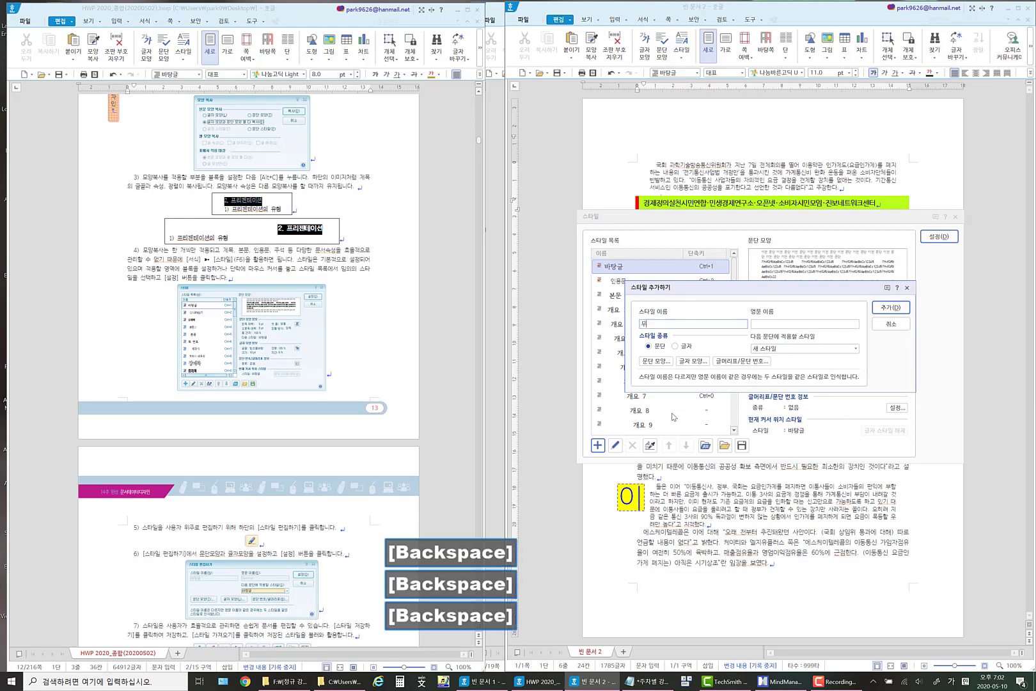
{"action": "type", "text": "문단모양_"}
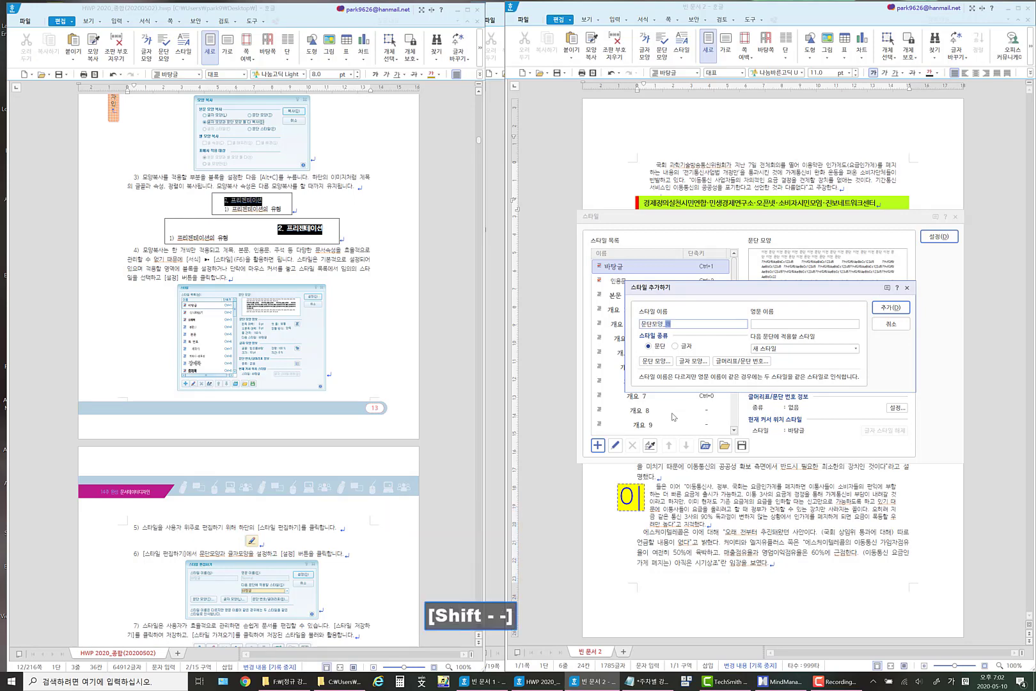
{"action": "key", "text": "BackSpace"}
{"action": "key", "text": "BackSpace"}
{"action": "type", "text": "제목_11"}
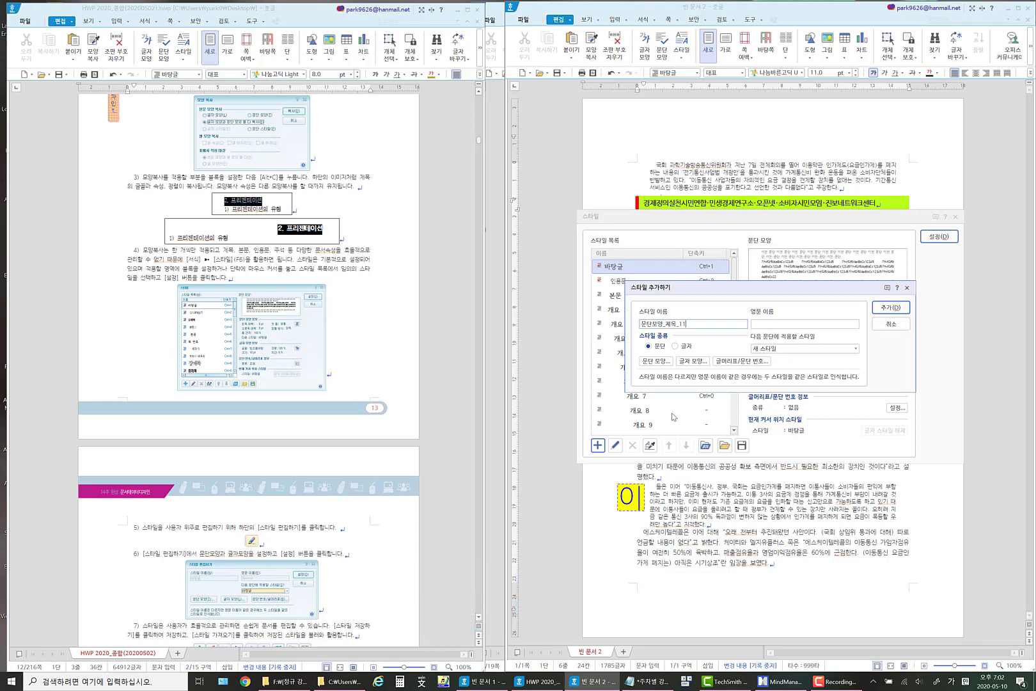
{"action": "type", "text": "포인트"}
{"action": "left_click", "coordinate": [890, 308]}
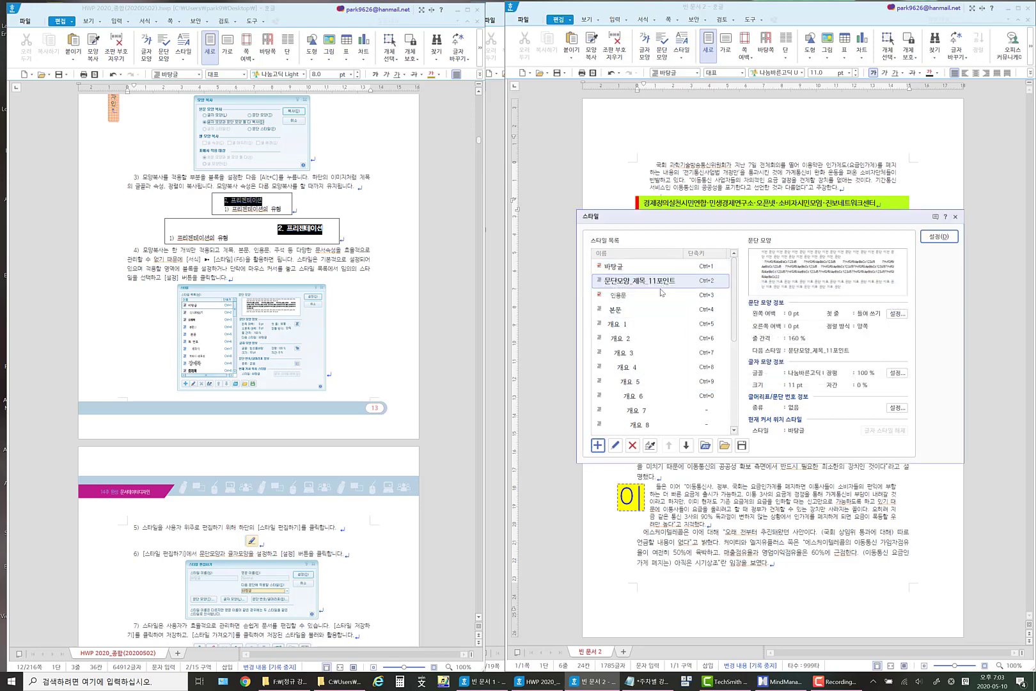
{"action": "left_click", "coordinate": [939, 241]}
Copy both the character and paragraph formatting of the lime-green heading onto the line 특히 사업 초기부터 변함없이 통신시장의 50% 이상.
{"action": "left_click", "coordinate": [669, 361]}
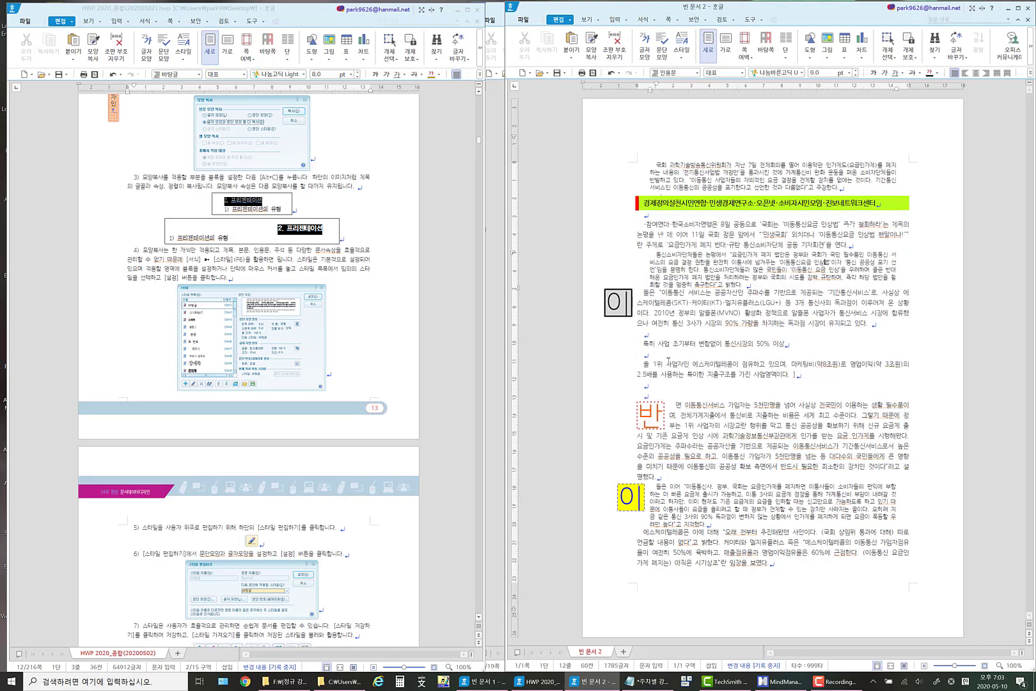
{"action": "left_click_drag", "start_coordinate": [638, 342], "coordinate": [821, 343]}
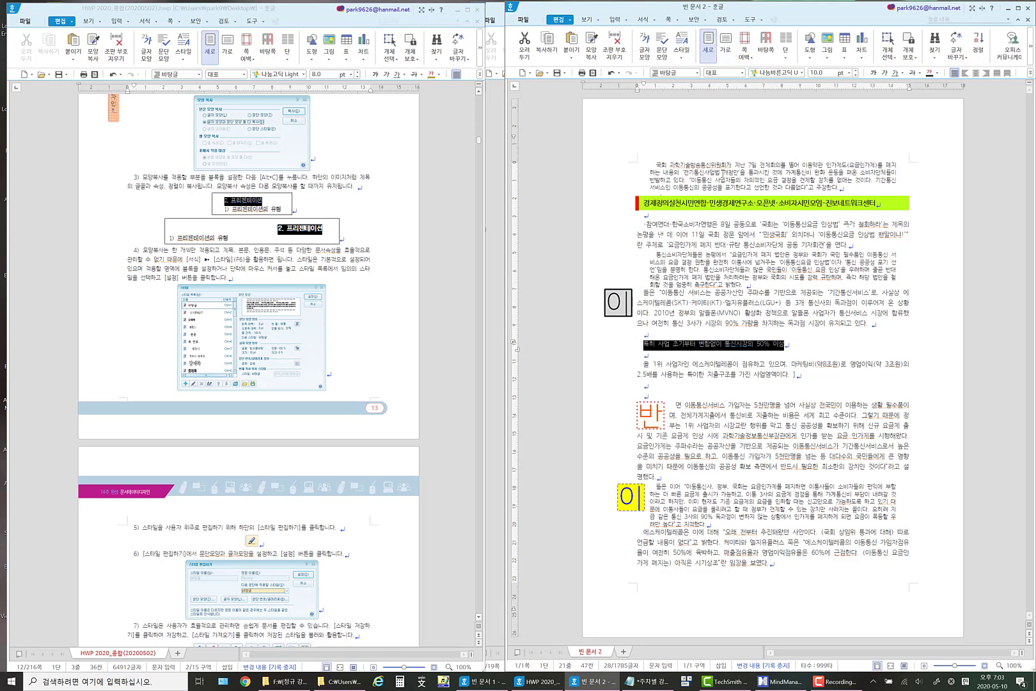
{"action": "left_click", "coordinate": [726, 244]}
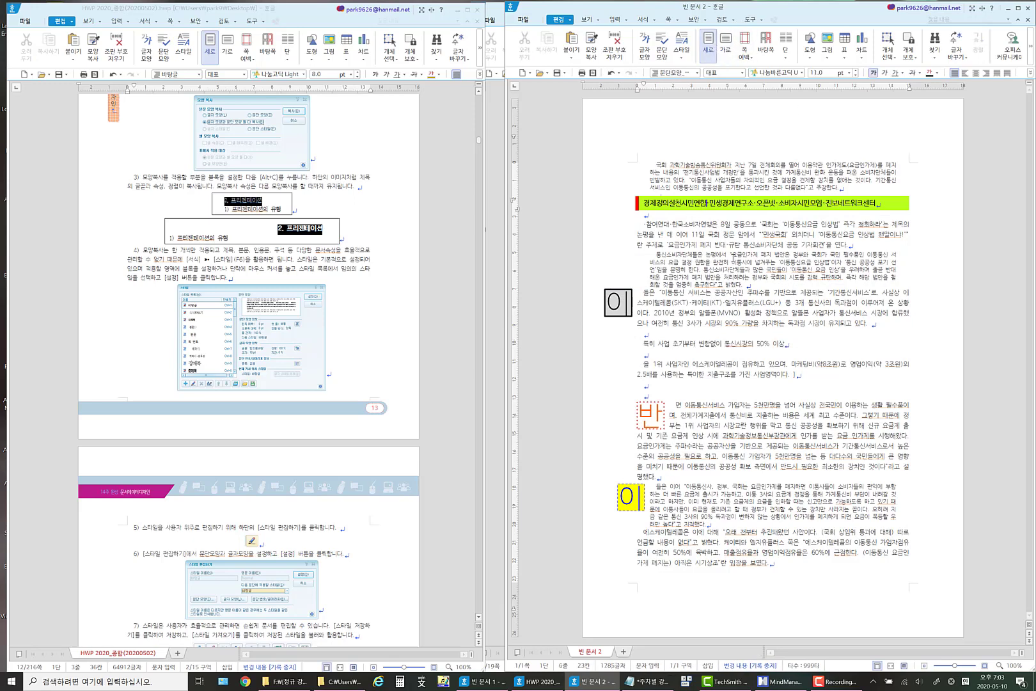
{"action": "key", "text": "alt"}
{"action": "key", "text": "alt+c"}
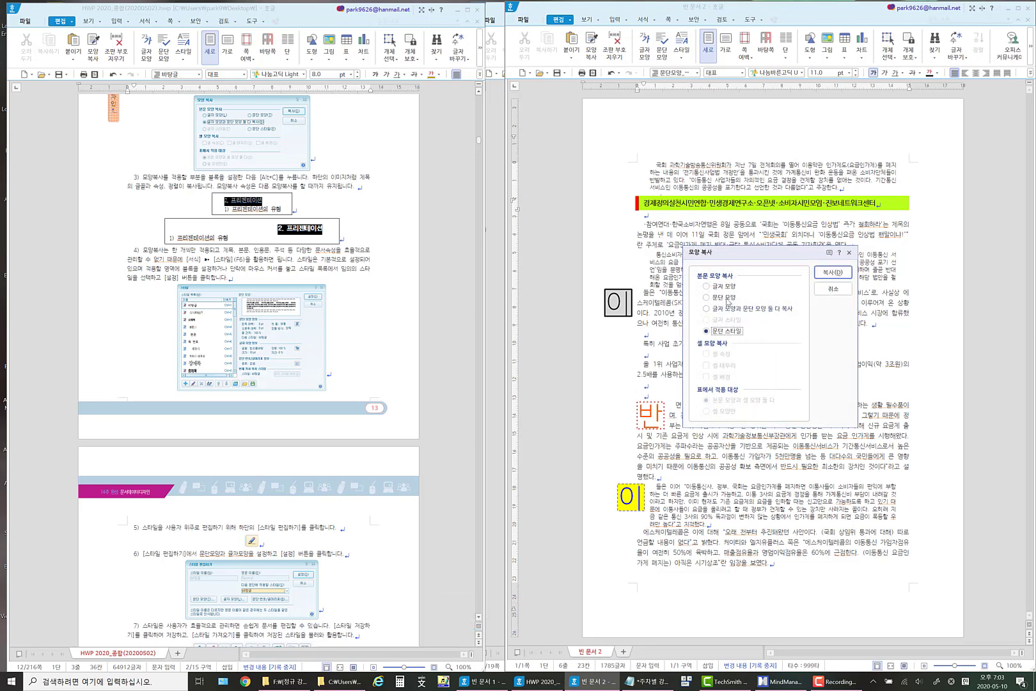
{"action": "left_click", "coordinate": [734, 309]}
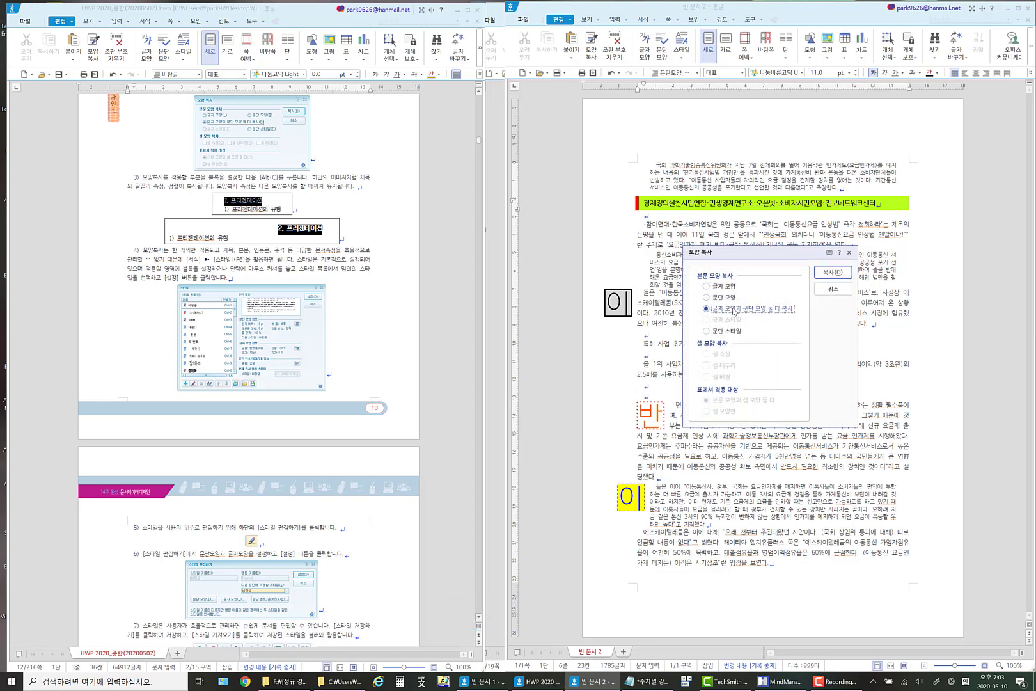
{"action": "left_click", "coordinate": [833, 272]}
{"action": "left_click_drag", "start_coordinate": [802, 346], "coordinate": [592, 350]}
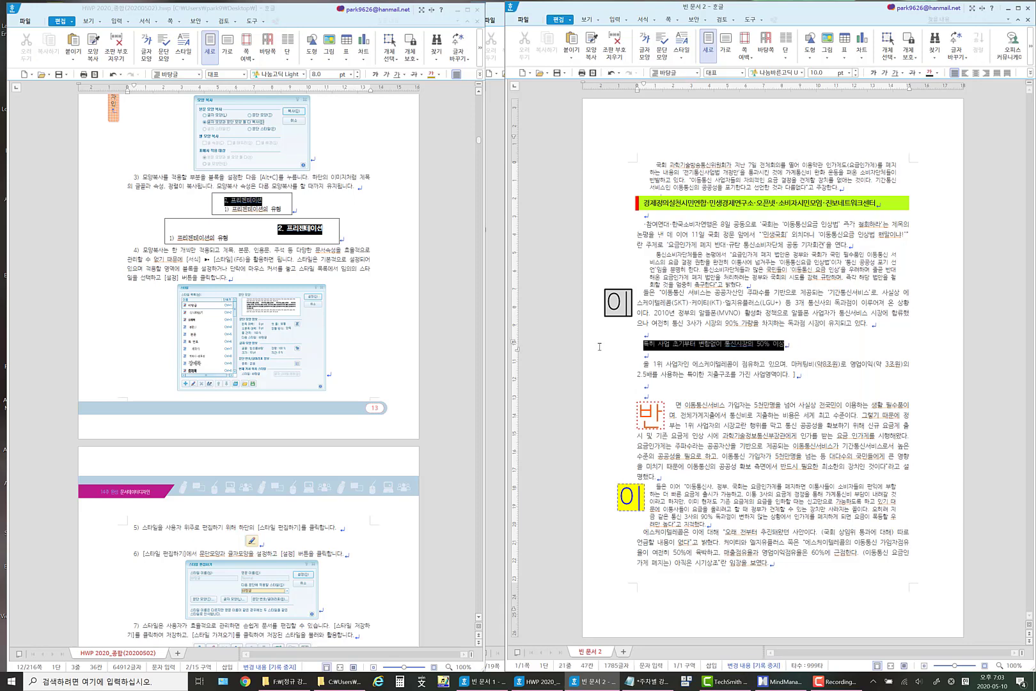
{"action": "key", "text": "alt+c"}
{"action": "left_click", "coordinate": [734, 369]}
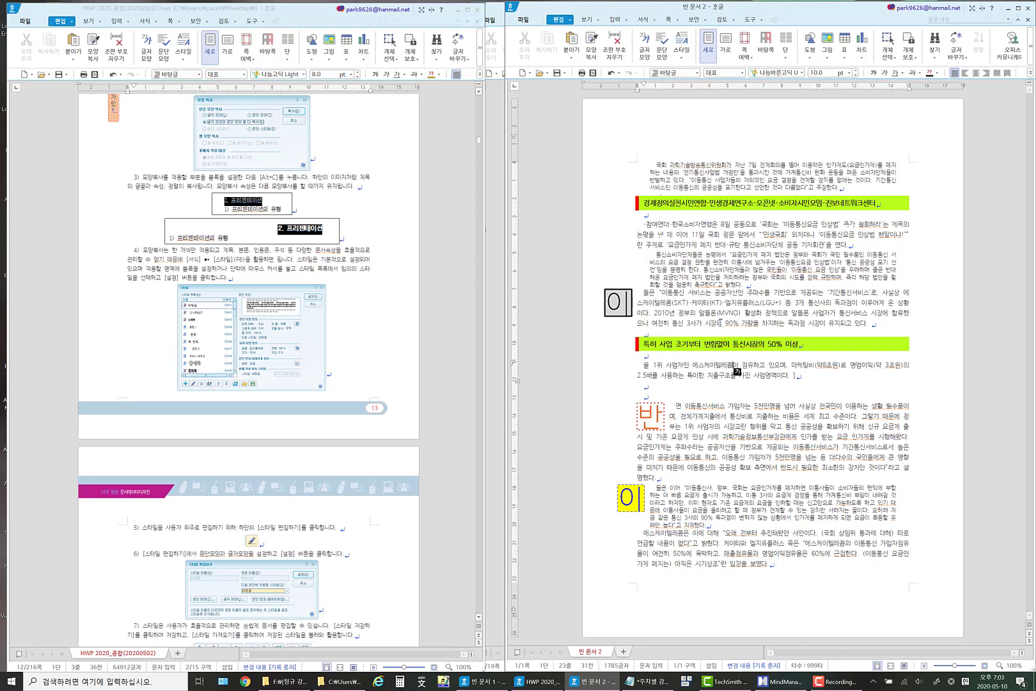
{"action": "left_click", "coordinate": [721, 322]}
{"action": "left_click", "coordinate": [695, 451]}
{"action": "left_click", "coordinate": [634, 498]}
{"action": "key", "text": "Return"}
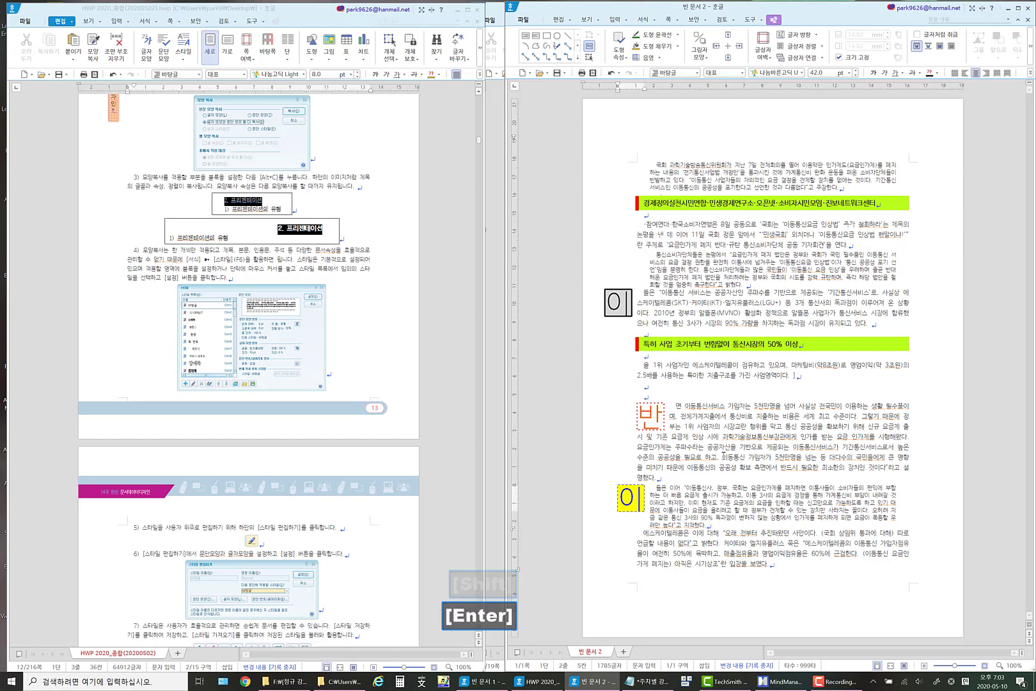
{"action": "left_click", "coordinate": [640, 448]}
{"action": "left_click", "coordinate": [635, 498]}
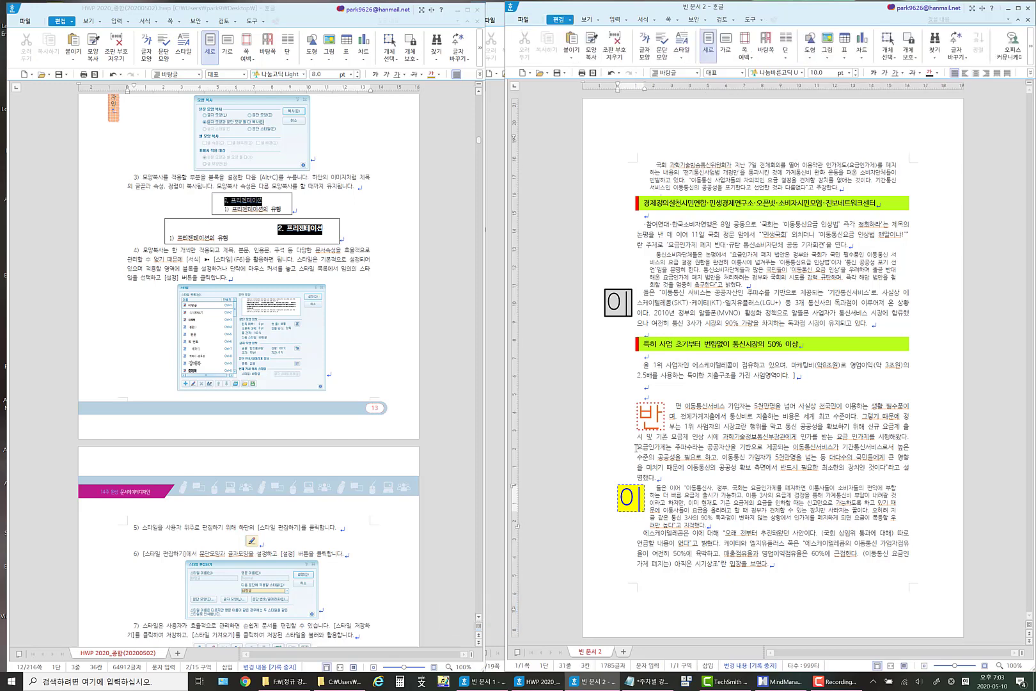
{"action": "key", "text": "Return"}
Split 요금인가게는 주파수라는 공공자산을 기반으로 제공 into its own paragraph, with blank lines above and below it.
{"action": "left_click", "coordinate": [670, 451]}
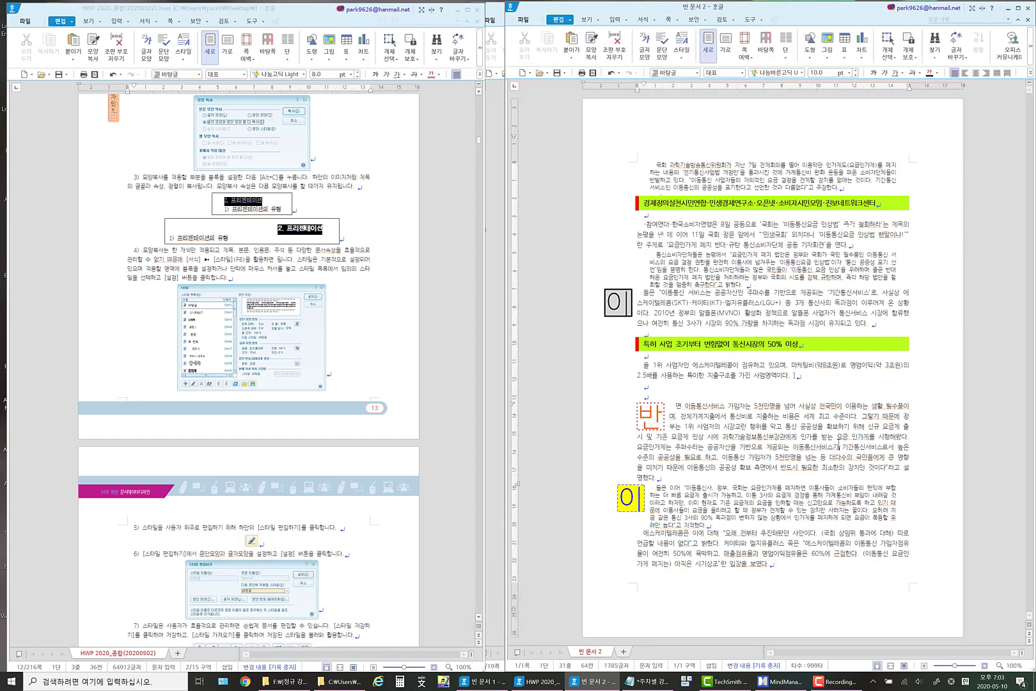
{"action": "key", "text": "Return"}
{"action": "key", "text": "Return"}
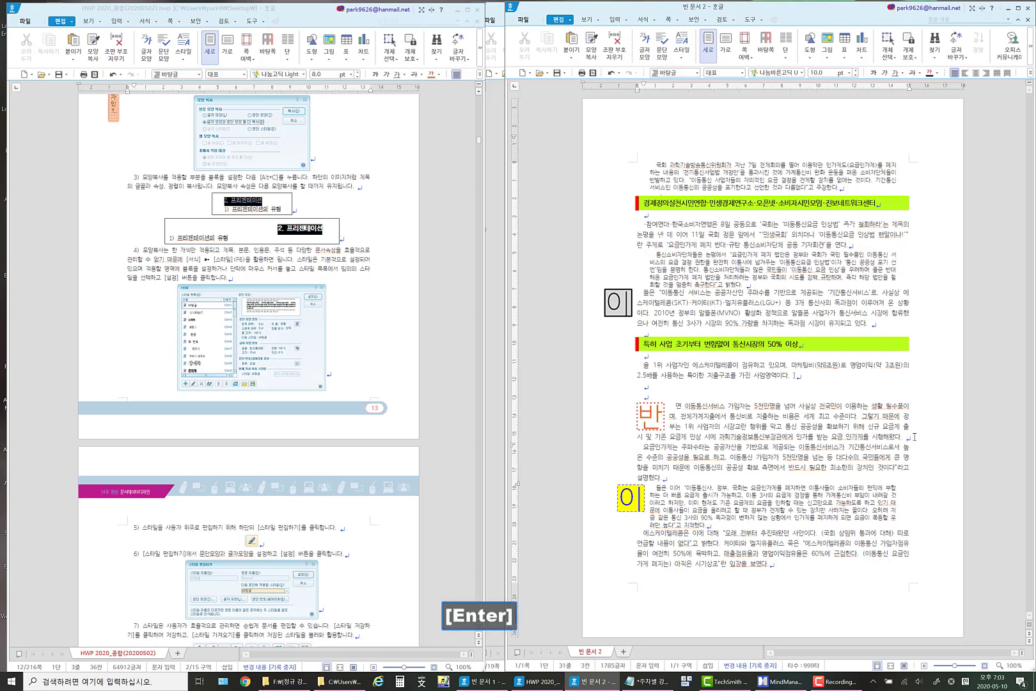
{"action": "left_click", "coordinate": [790, 456]}
{"action": "key", "text": "Return"}
{"action": "key", "text": "Return"}
{"action": "key", "text": "Return"}
{"action": "key", "text": "Return"}
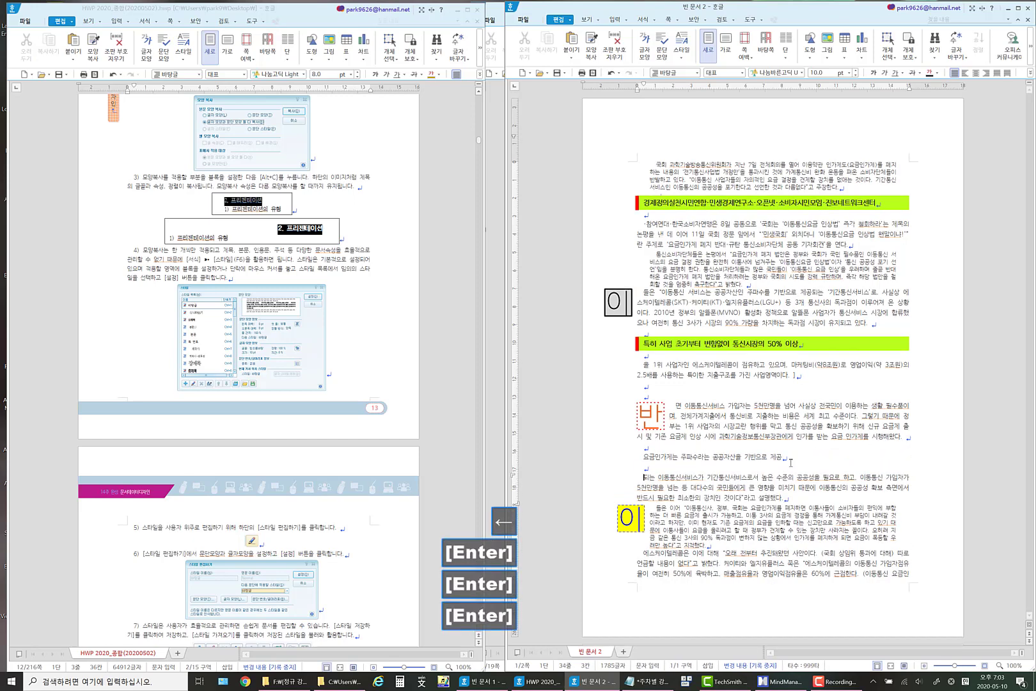
{"action": "left_click", "coordinate": [593, 462]}
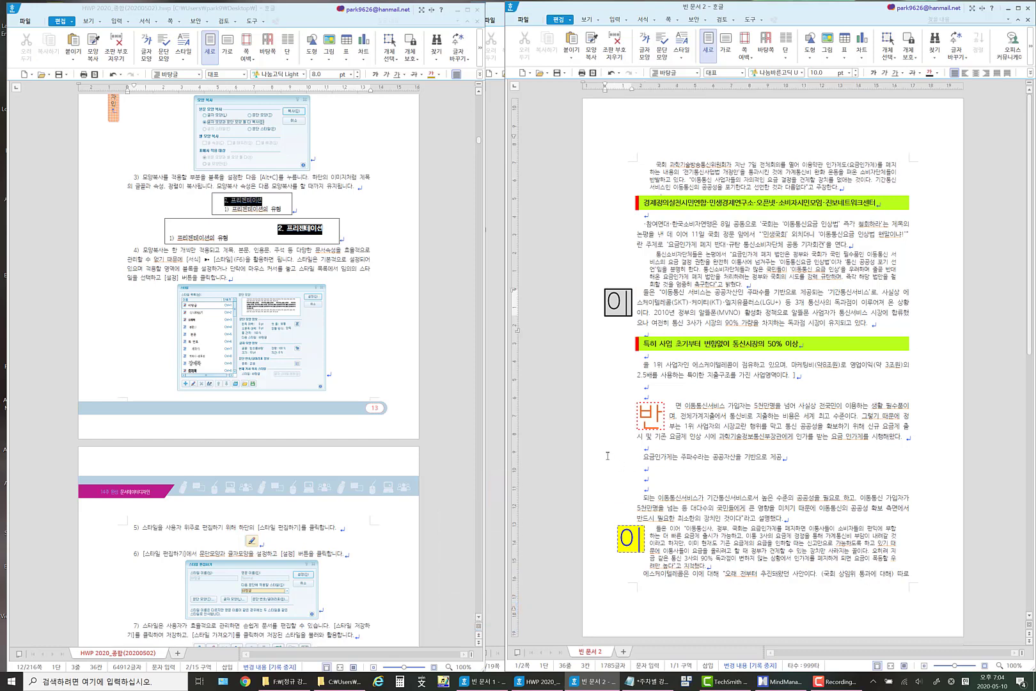
{"action": "left_click", "coordinate": [784, 458]}
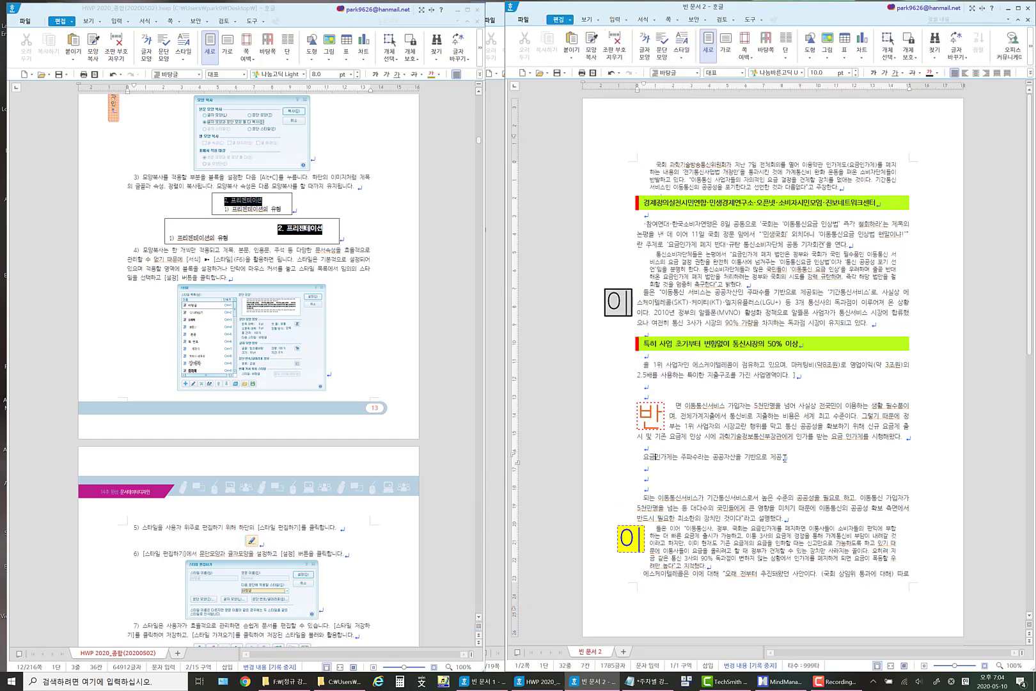
Apply the style 문단모양_제목_11포인트 to the line 요금인가게는 주파수라는 공공자산을 기반으로 제공.
{"action": "left_click_drag", "start_coordinate": [801, 456], "coordinate": [641, 458]}
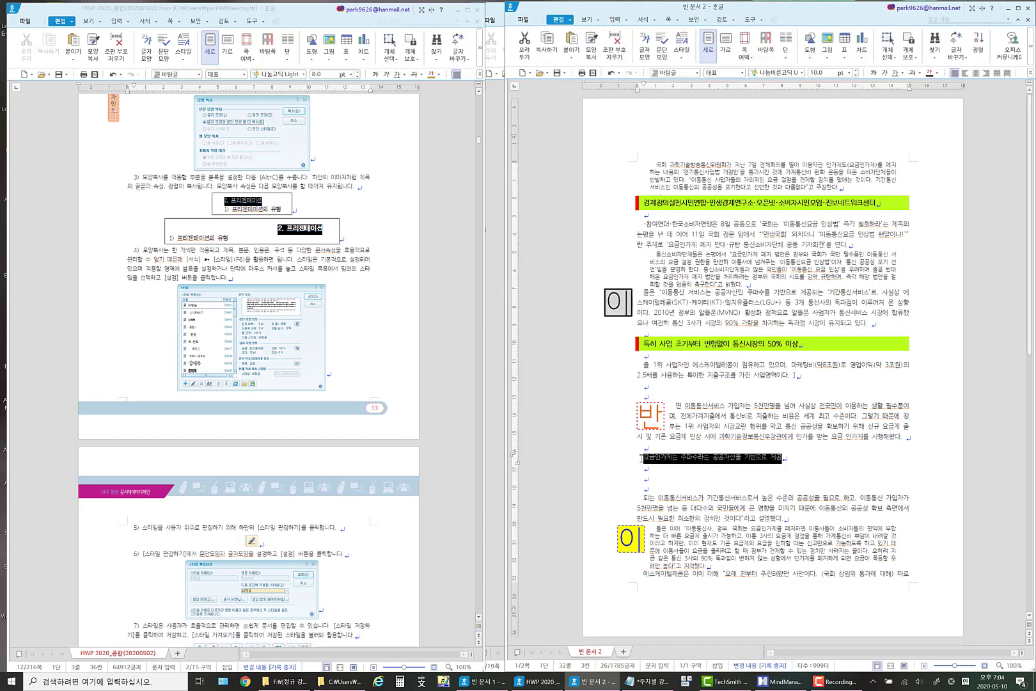
{"action": "left_click", "coordinate": [656, 22]}
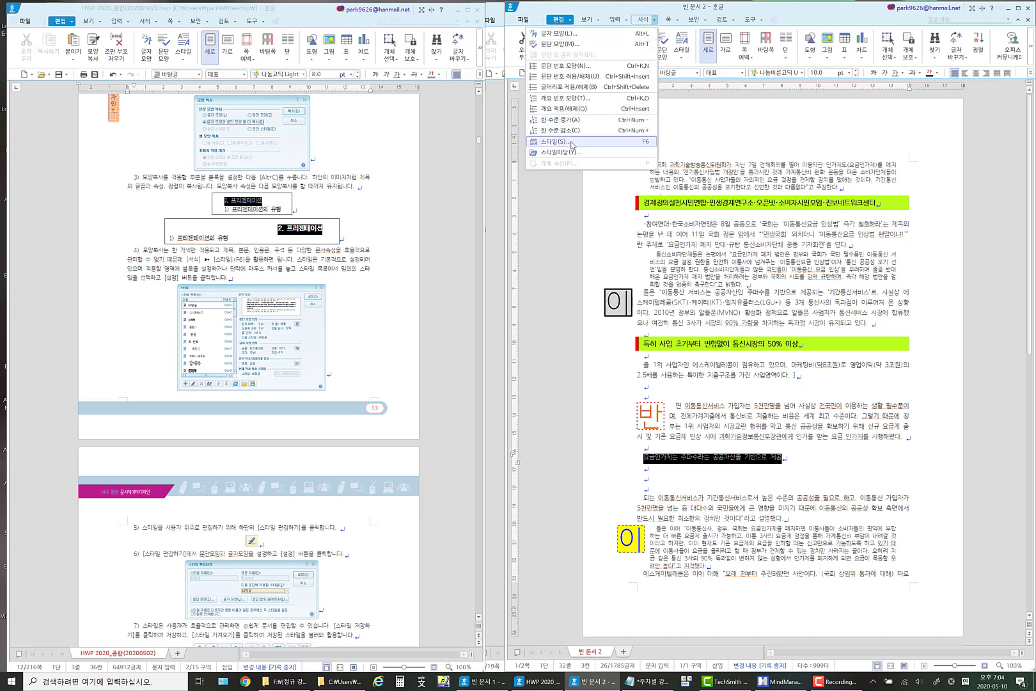
{"action": "left_click", "coordinate": [562, 142]}
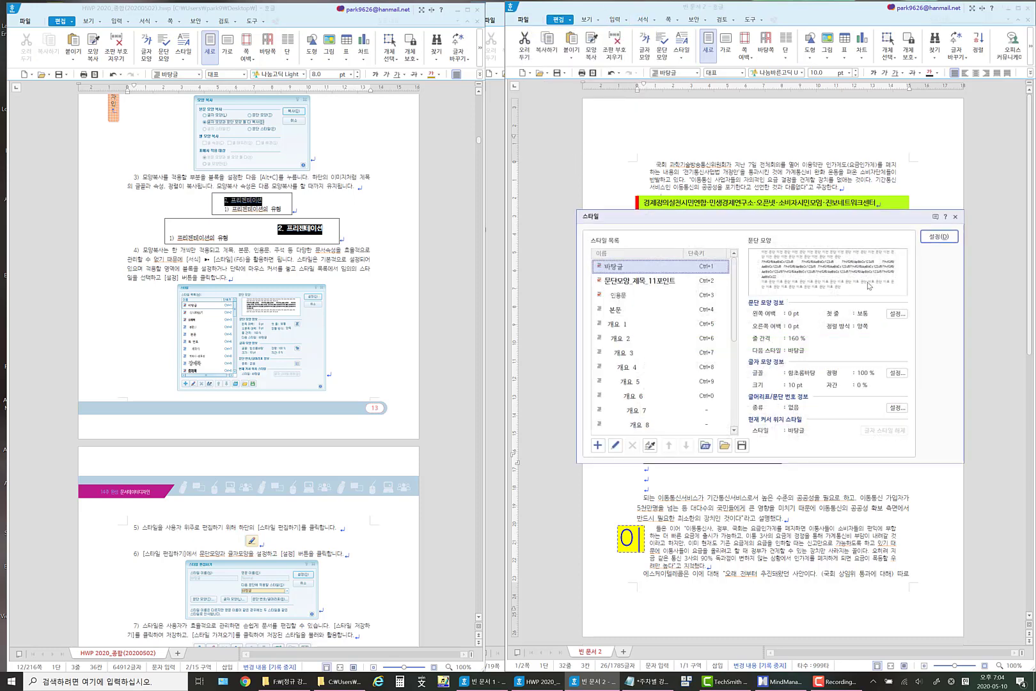
{"action": "left_click", "coordinate": [656, 282]}
{"action": "left_click", "coordinate": [935, 237]}
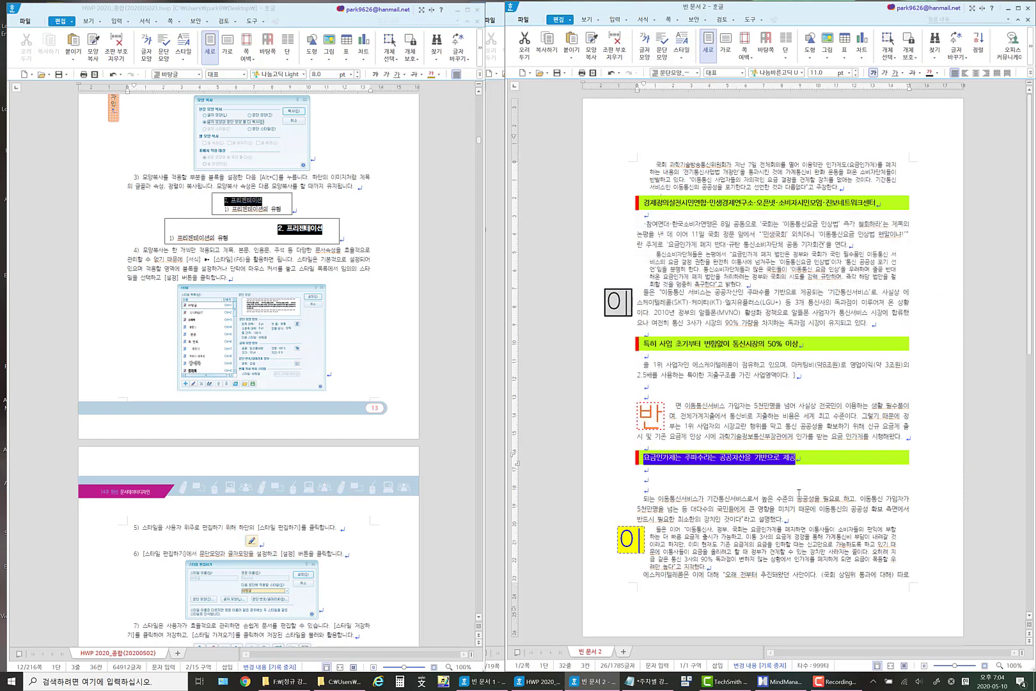
{"action": "left_click", "coordinate": [723, 485]}
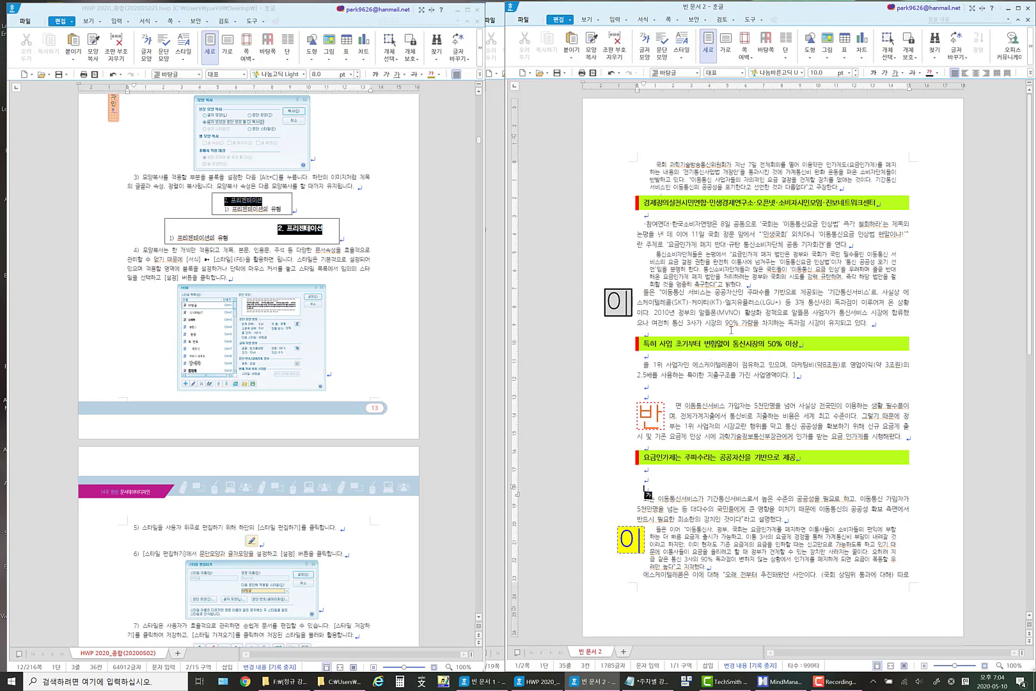
Create a paragraph style named 본문_10포인트 from the body paragraph under the first lime-green heading and apply it to that paragraph.
{"action": "scroll", "coordinate": [720, 281], "scroll_direction": "down", "scroll_amount": 3}
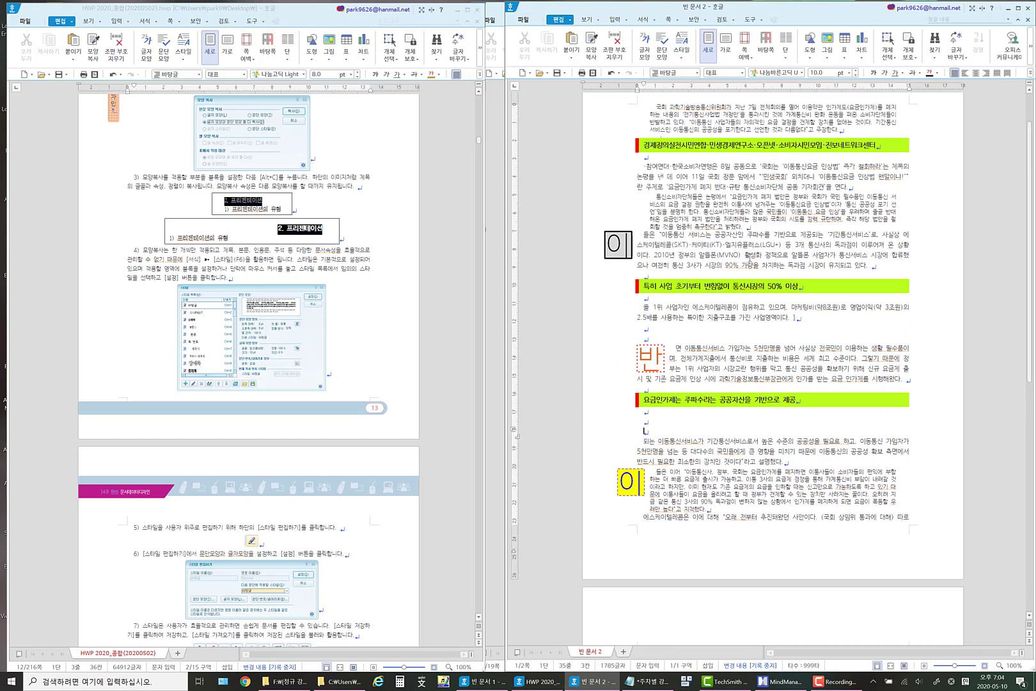
{"action": "scroll", "coordinate": [750, 257], "scroll_direction": "up", "scroll_amount": 3}
{"action": "left_click", "coordinate": [752, 225]}
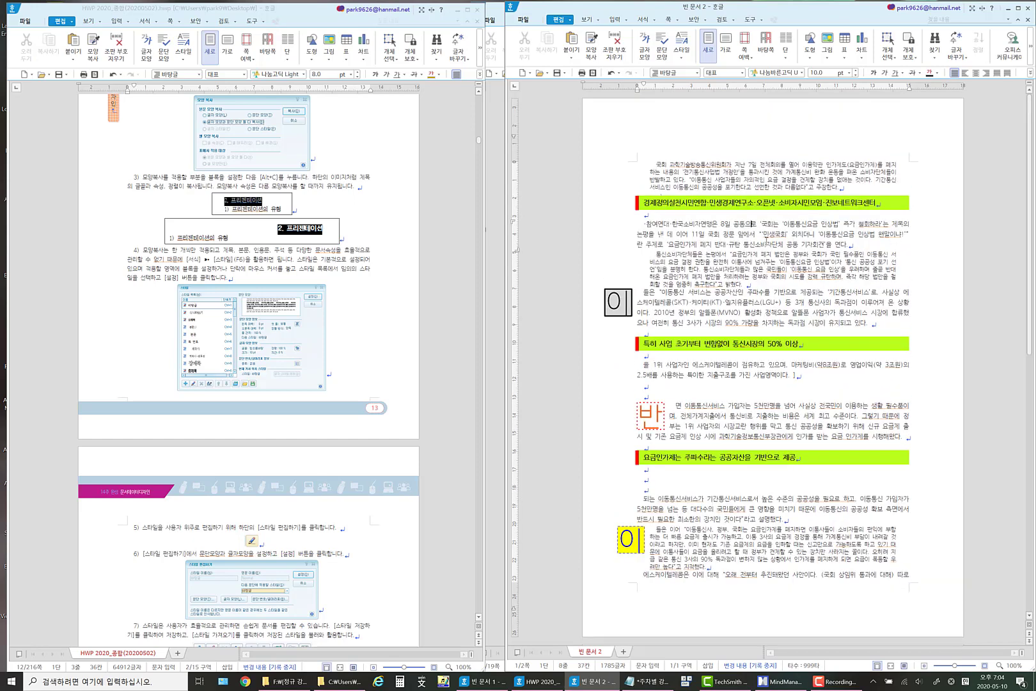
{"action": "left_click", "coordinate": [740, 232]}
{"action": "left_click", "coordinate": [655, 23]}
{"action": "left_click", "coordinate": [614, 143]}
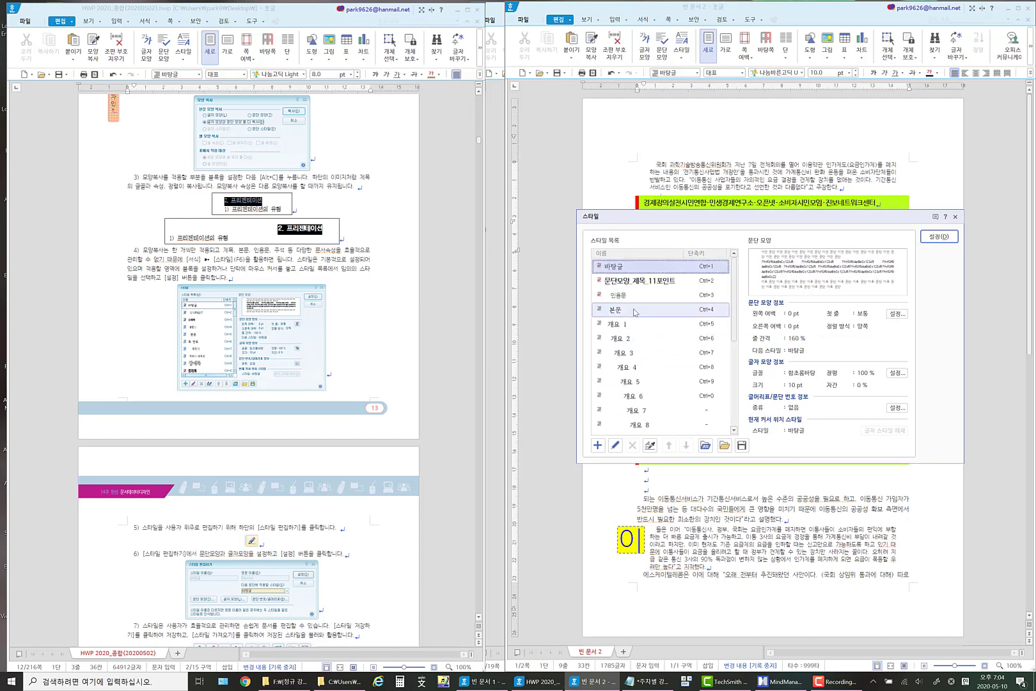
{"action": "left_click", "coordinate": [597, 445]}
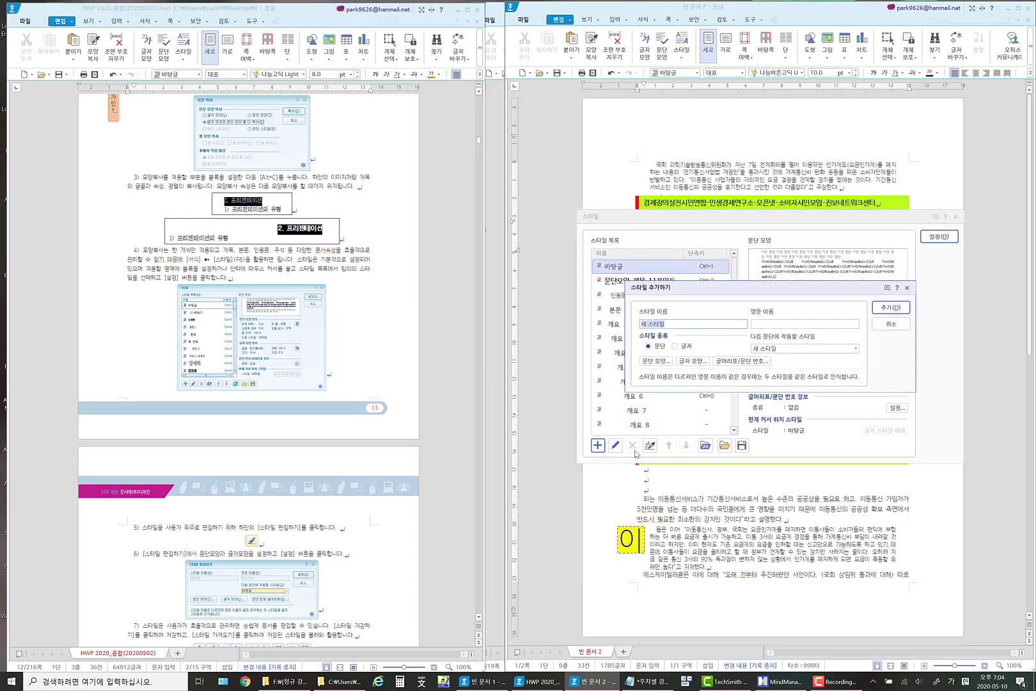
{"action": "key", "text": "BackSpace"}
{"action": "key", "text": "BackSpace"}
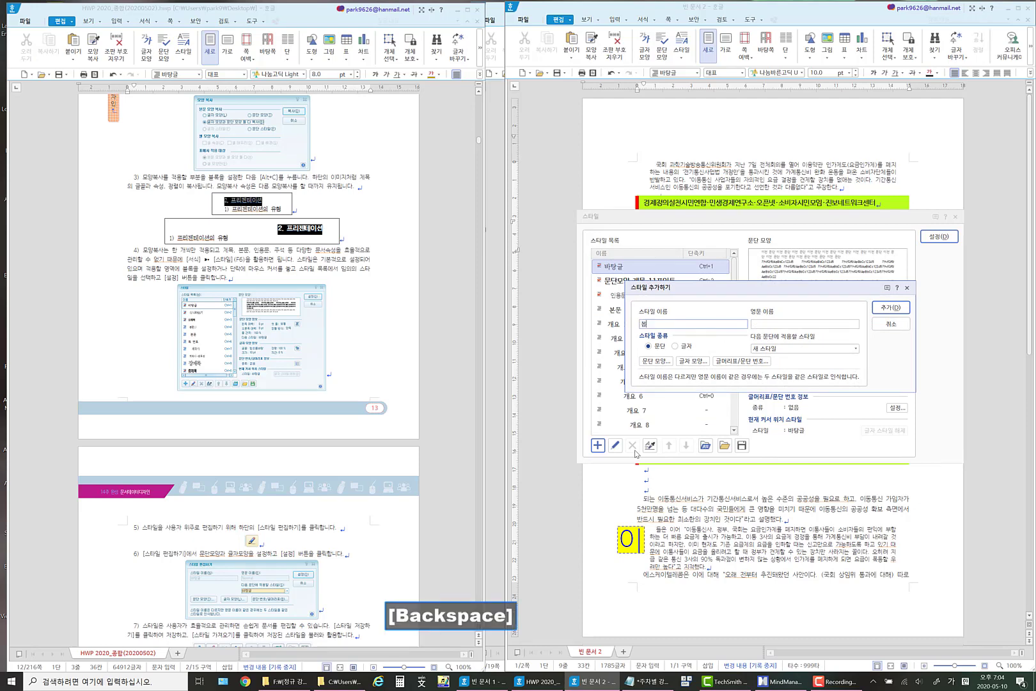
{"action": "key", "text": "BackSpace"}
{"action": "type", "text": "본문"}
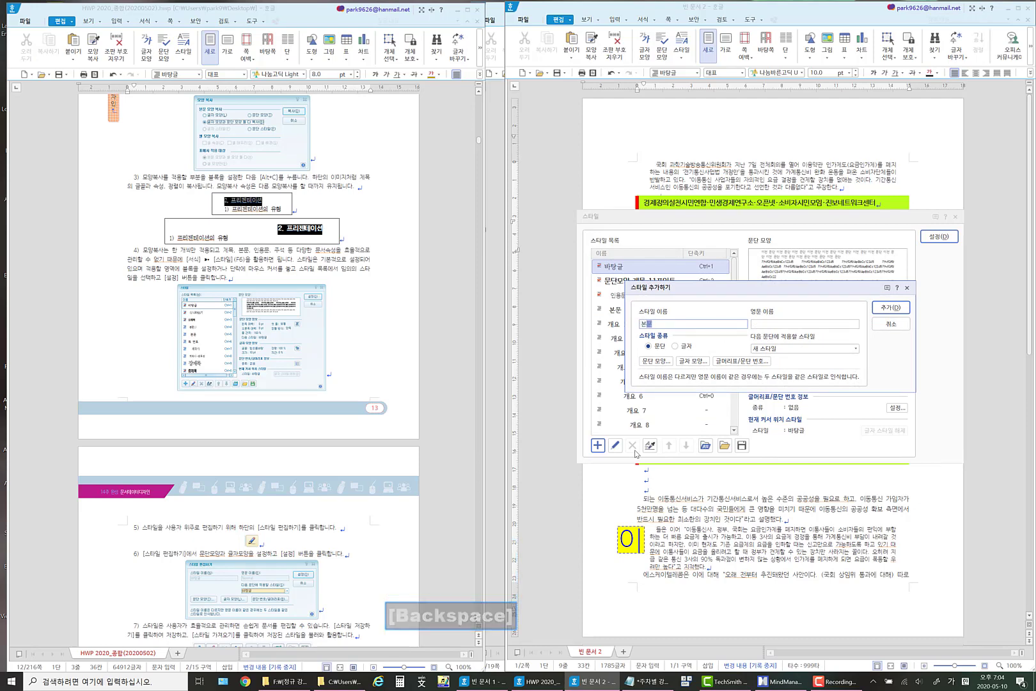
{"action": "type", "text": "_10"}
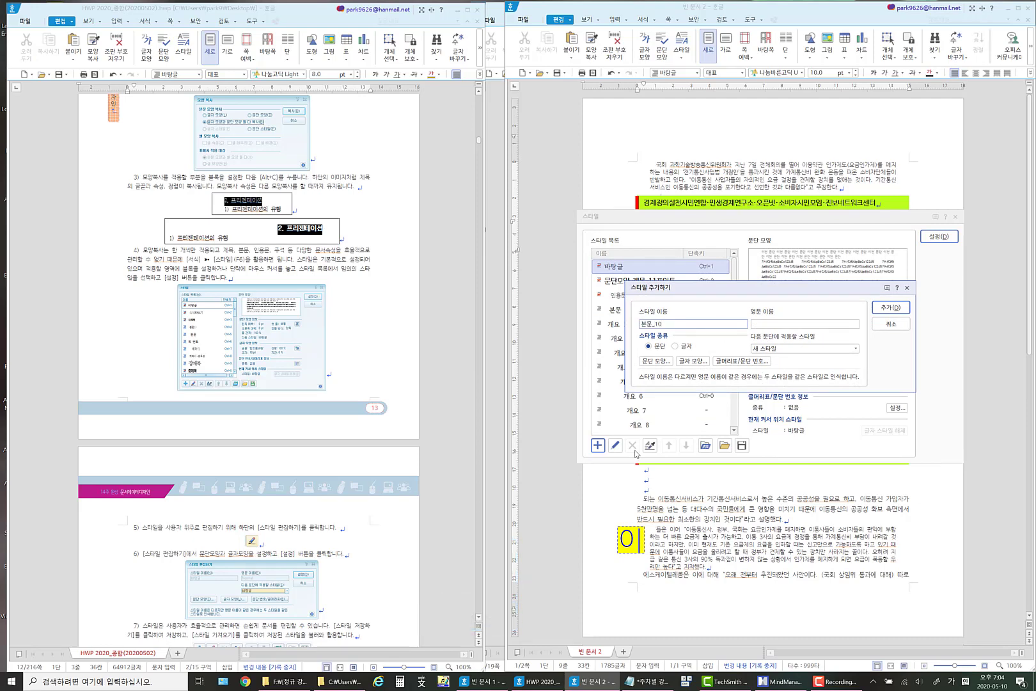
{"action": "type", "text": "포인트"}
{"action": "left_click", "coordinate": [889, 309]}
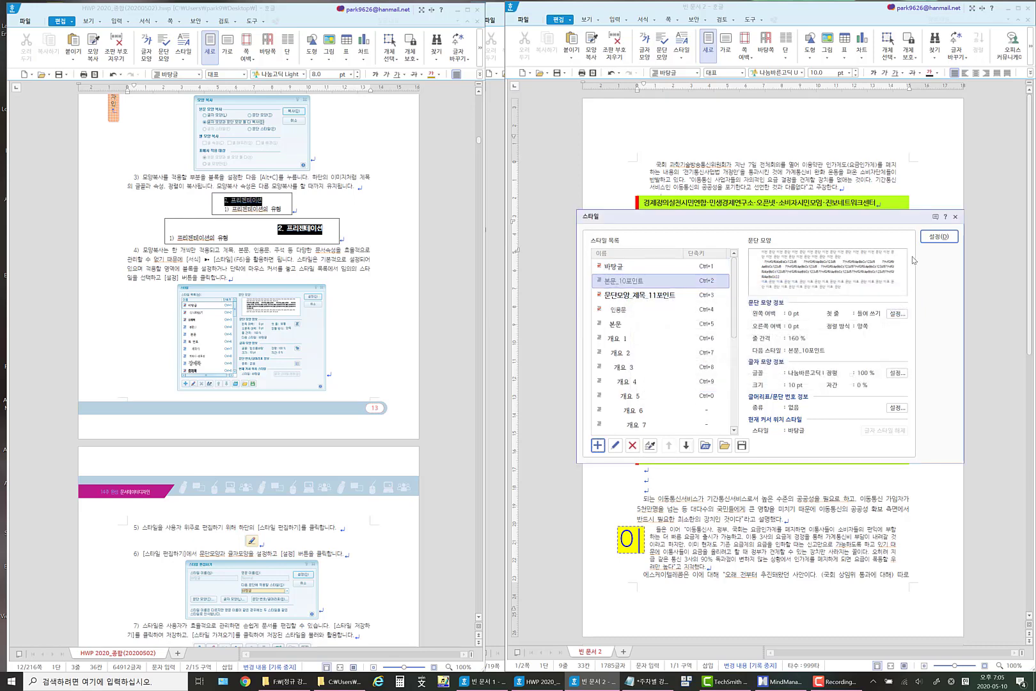
{"action": "left_click", "coordinate": [932, 238]}
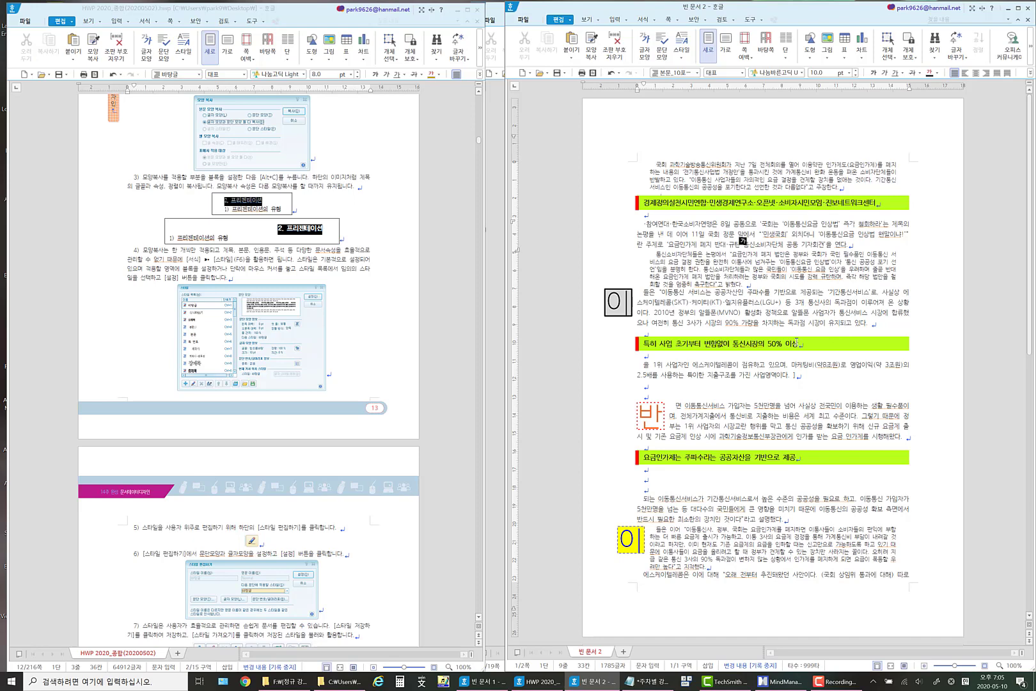
{"action": "left_click_drag", "start_coordinate": [802, 344], "coordinate": [642, 346]}
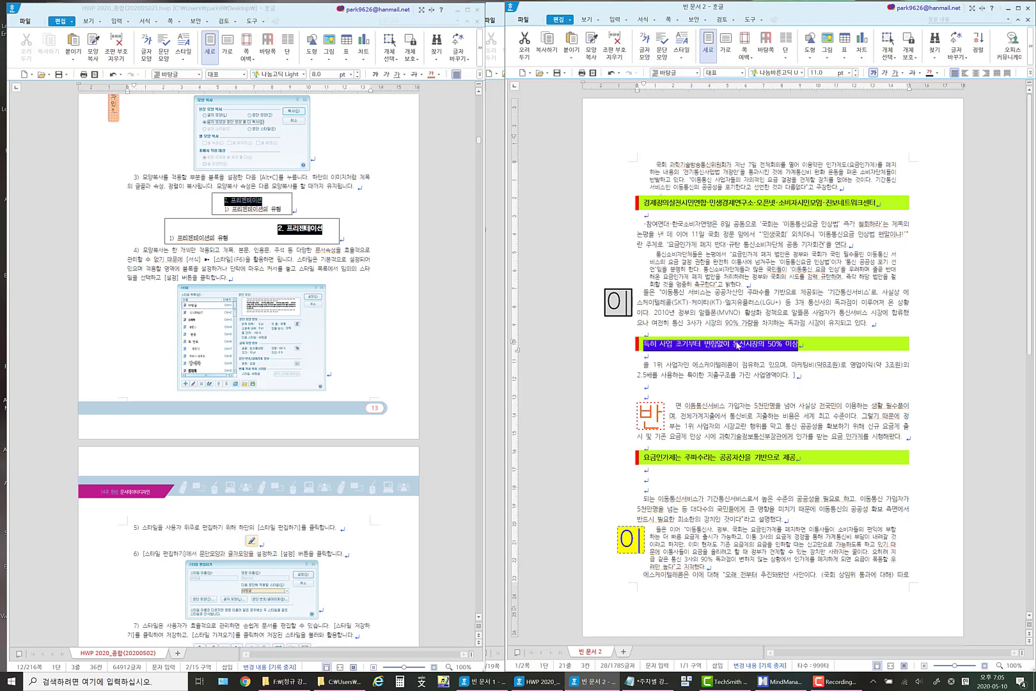
{"action": "left_click", "coordinate": [780, 302]}
{"action": "scroll", "coordinate": [763, 465], "scroll_direction": "down", "scroll_amount": 6}
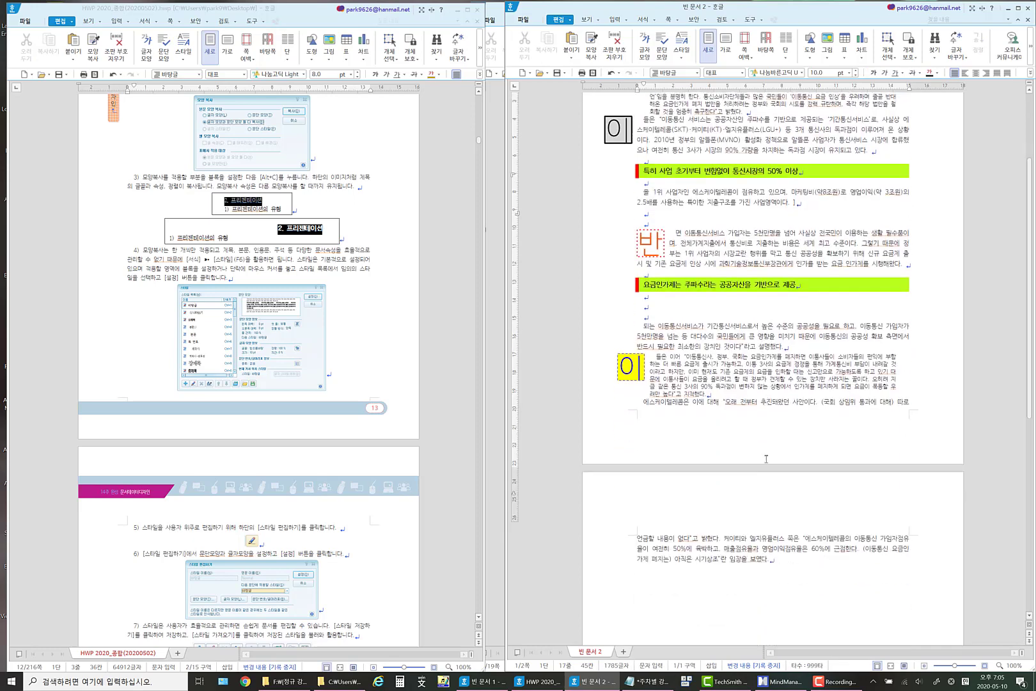
{"action": "left_click", "coordinate": [651, 298]}
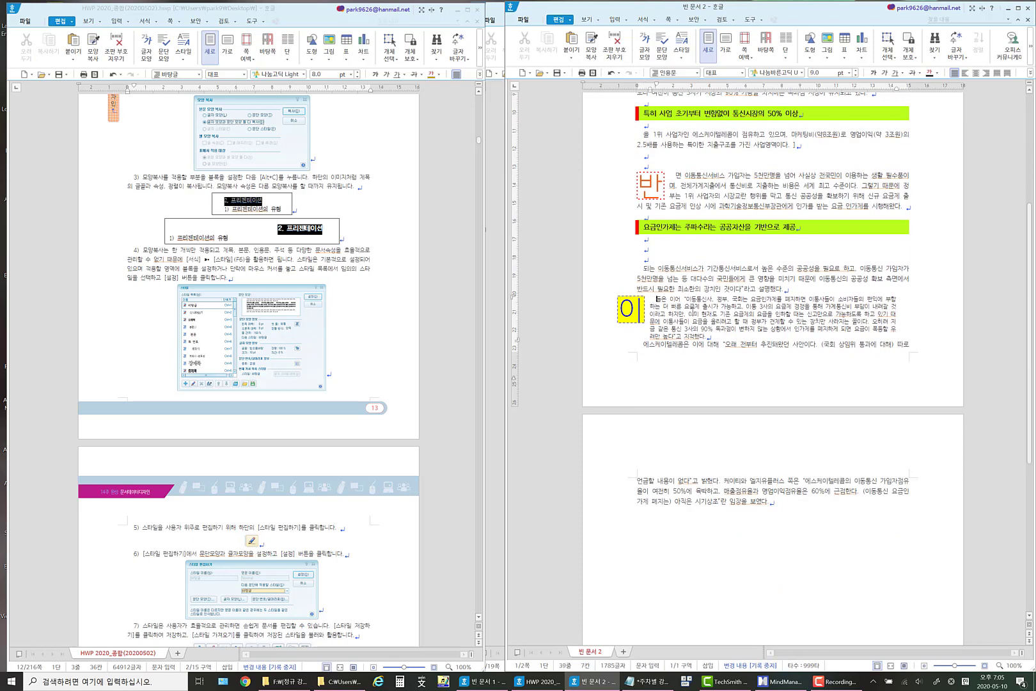
{"action": "scroll", "coordinate": [688, 311], "scroll_direction": "up", "scroll_amount": 4}
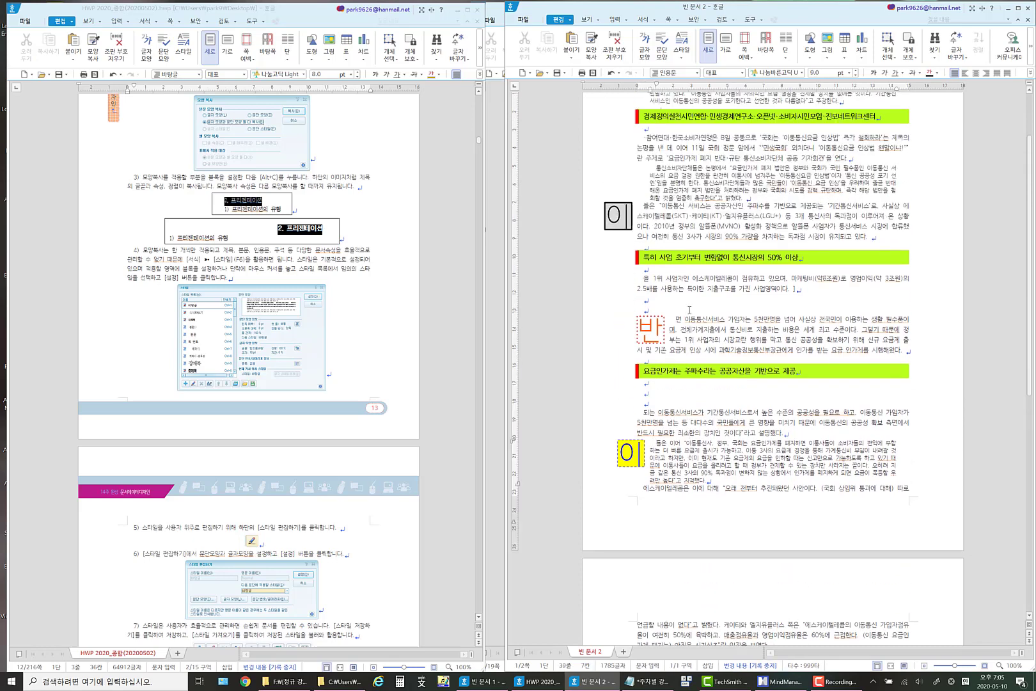
Split 제목의 논평을 낸 데 이어 11일 국회 정문 into its own paragraph, with two blank lines above and below it.
{"action": "left_click", "coordinate": [751, 147]}
{"action": "key", "text": "Return"}
{"action": "key", "text": "Return"}
{"action": "key", "text": "Return"}
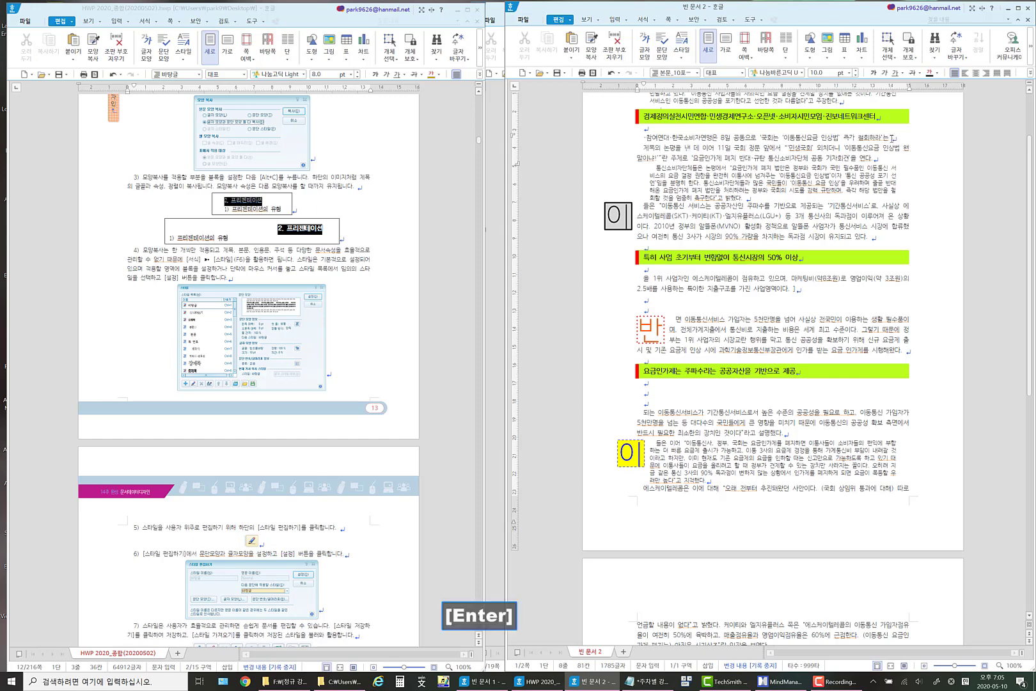
{"action": "left_click", "coordinate": [766, 168]}
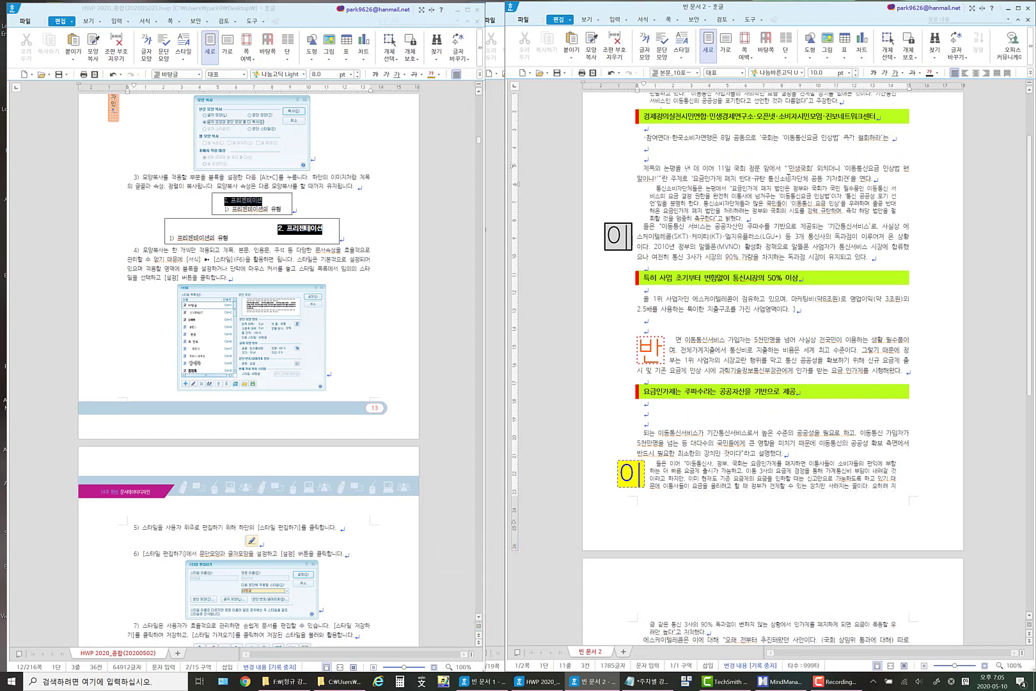
{"action": "key", "text": "Return"}
{"action": "key", "text": "Return"}
{"action": "key", "text": "Return"}
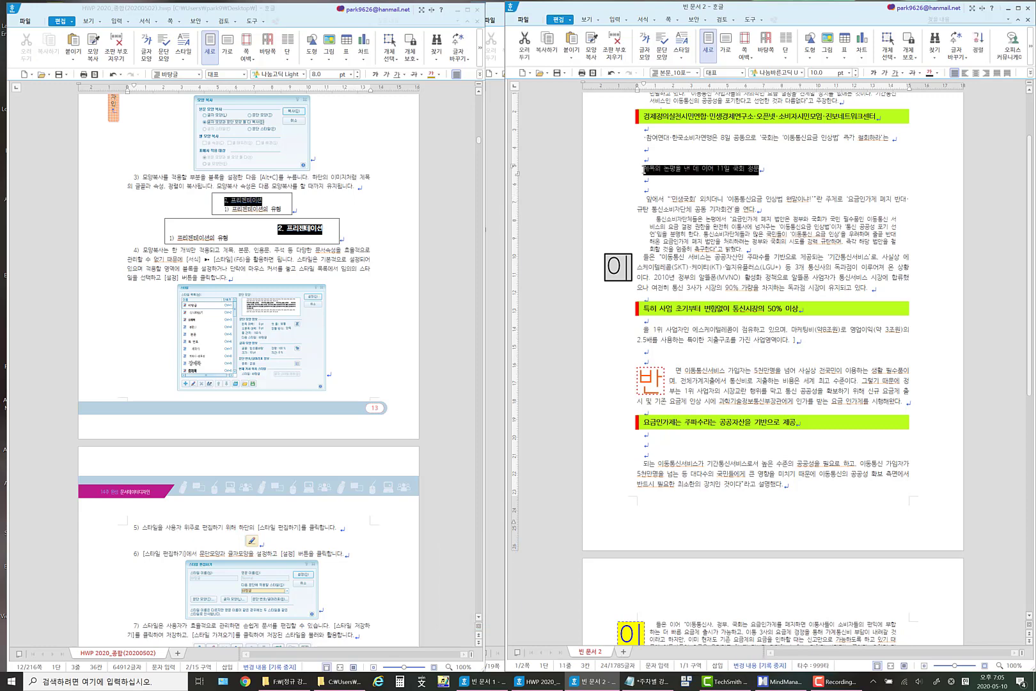
{"action": "key", "text": "shift+Home"}
{"action": "right_click", "coordinate": [740, 173]}
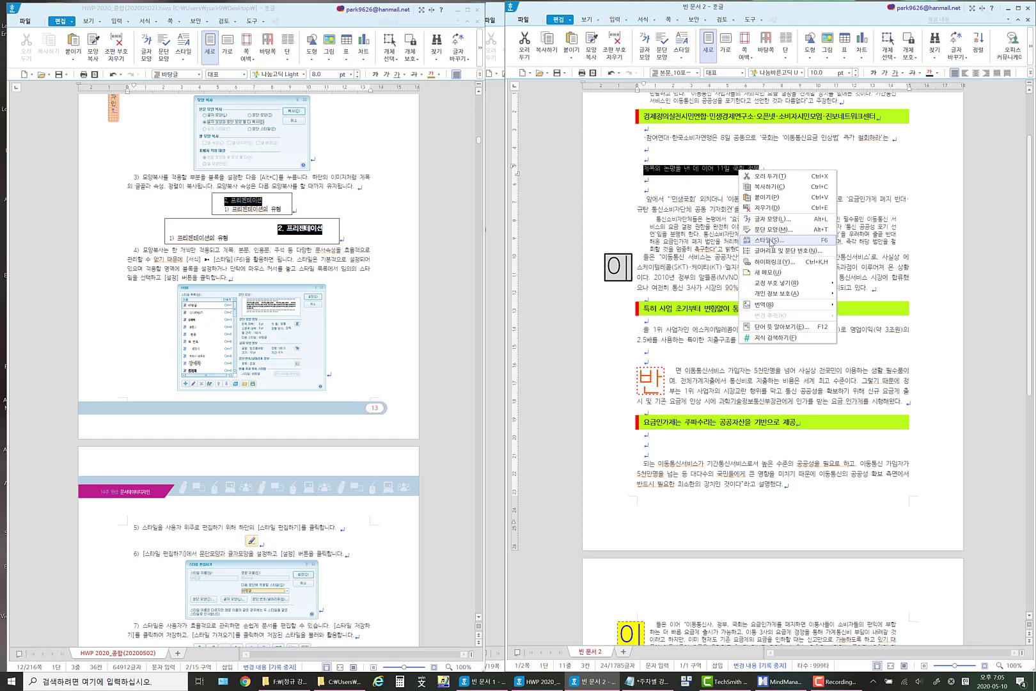
{"action": "left_click", "coordinate": [647, 171]}
{"action": "left_click", "coordinate": [643, 168]}
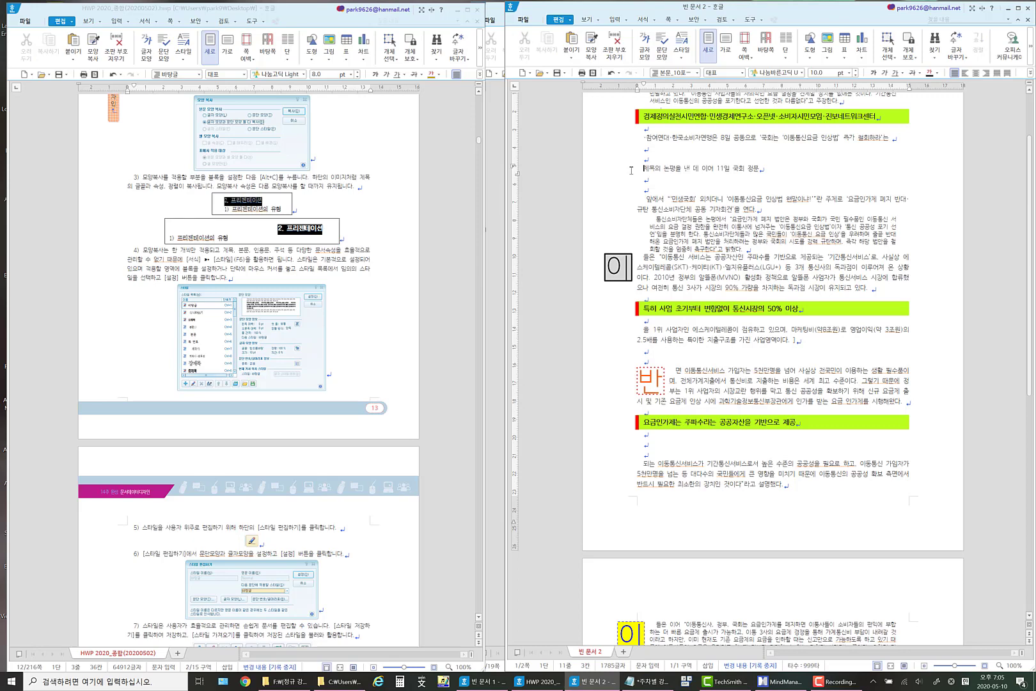
{"action": "key", "text": "Hangul"}
Apply the style 문단모양_제목_11포인트 to the line 제목의 논평을 낸 데 이어 11일 국회 정문.
{"action": "left_click", "coordinate": [763, 168]}
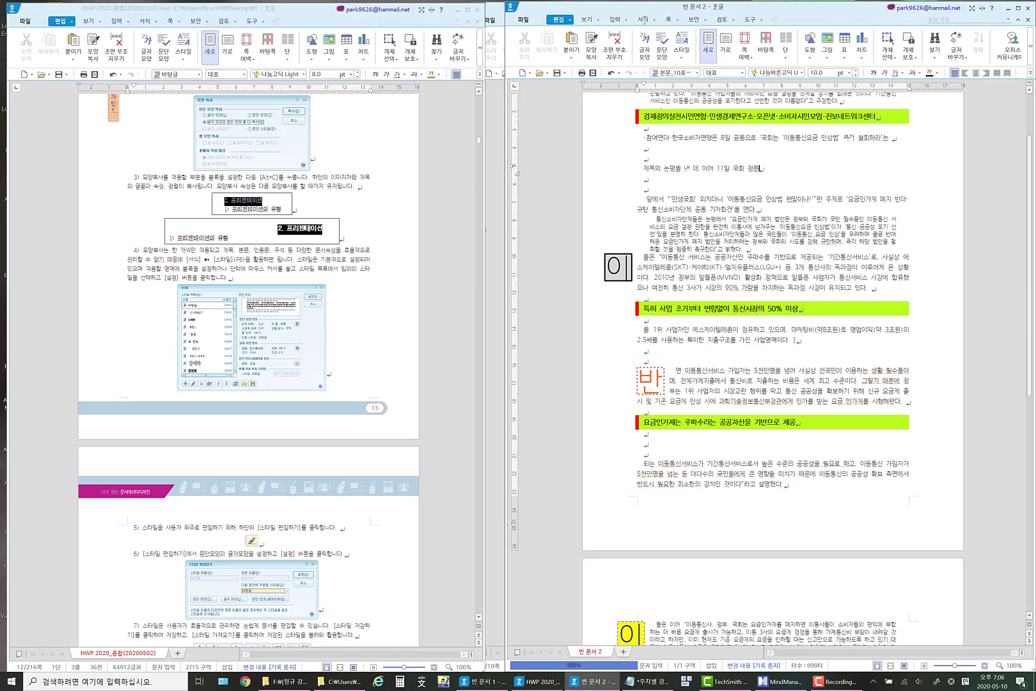
{"action": "left_click", "coordinate": [656, 21]}
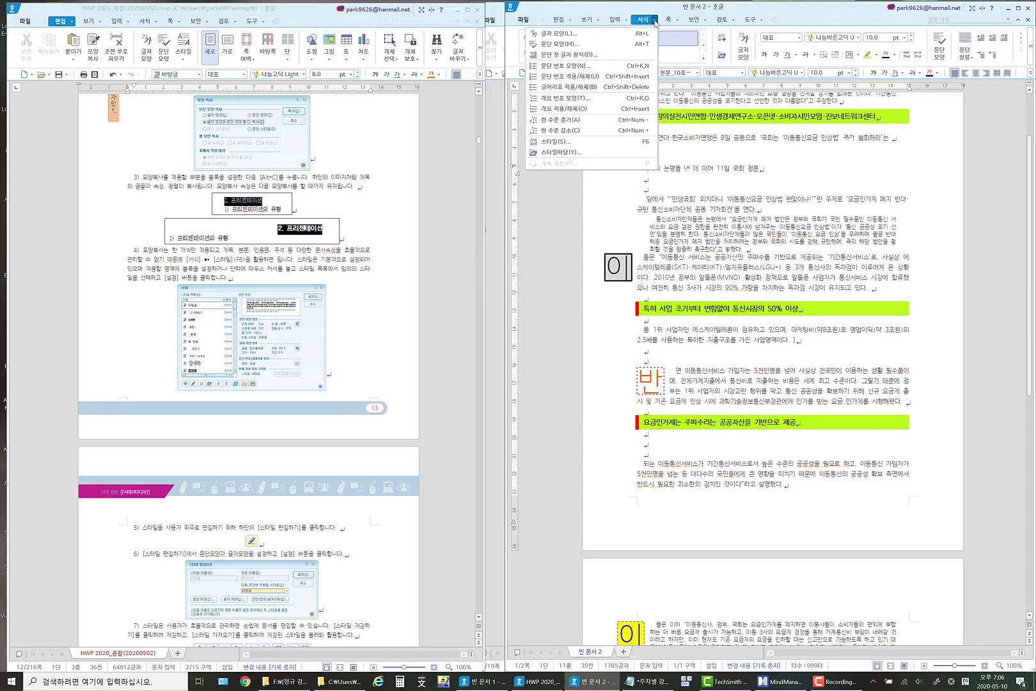
{"action": "left_click", "coordinate": [607, 142]}
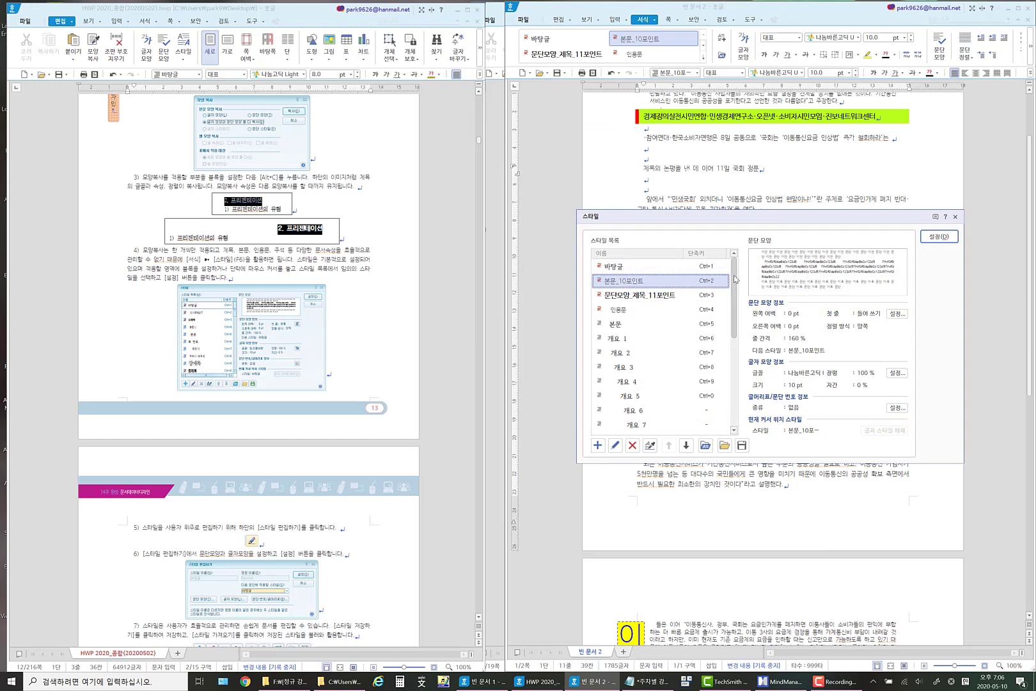
{"action": "left_click_drag", "start_coordinate": [733, 297], "coordinate": [725, 262]}
{"action": "left_click", "coordinate": [668, 296]}
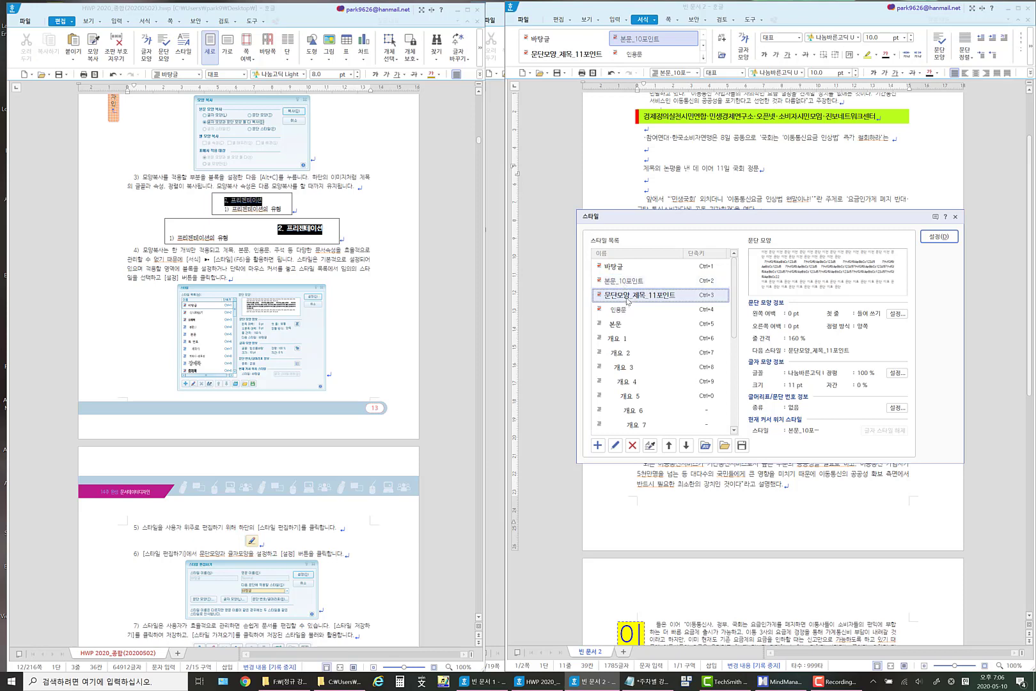
{"action": "left_click", "coordinate": [616, 446]}
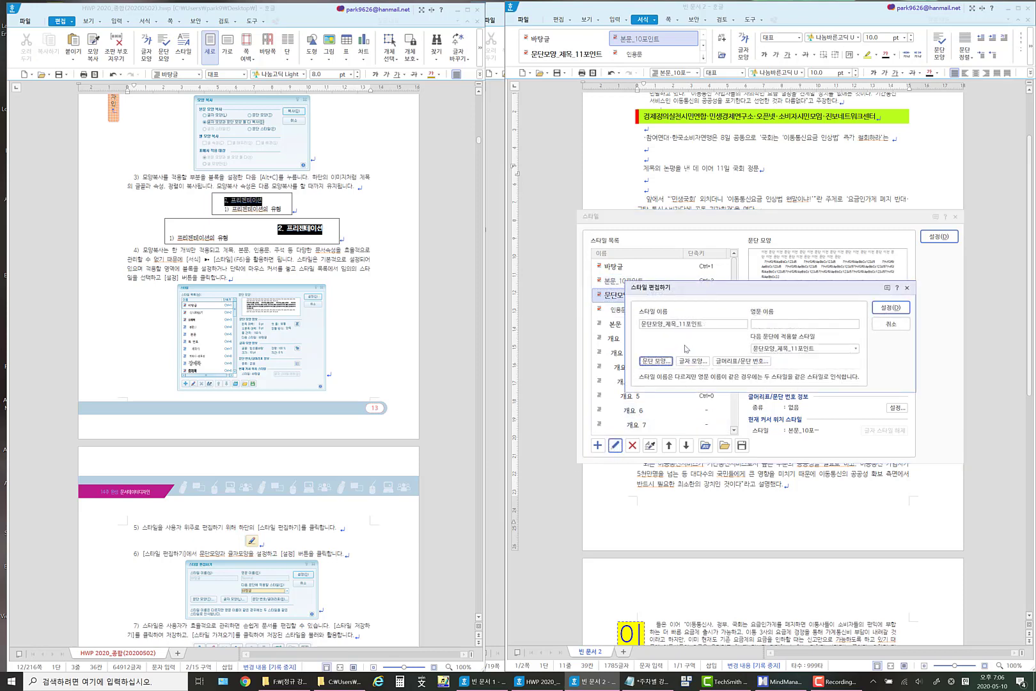
{"action": "left_click", "coordinate": [889, 324]}
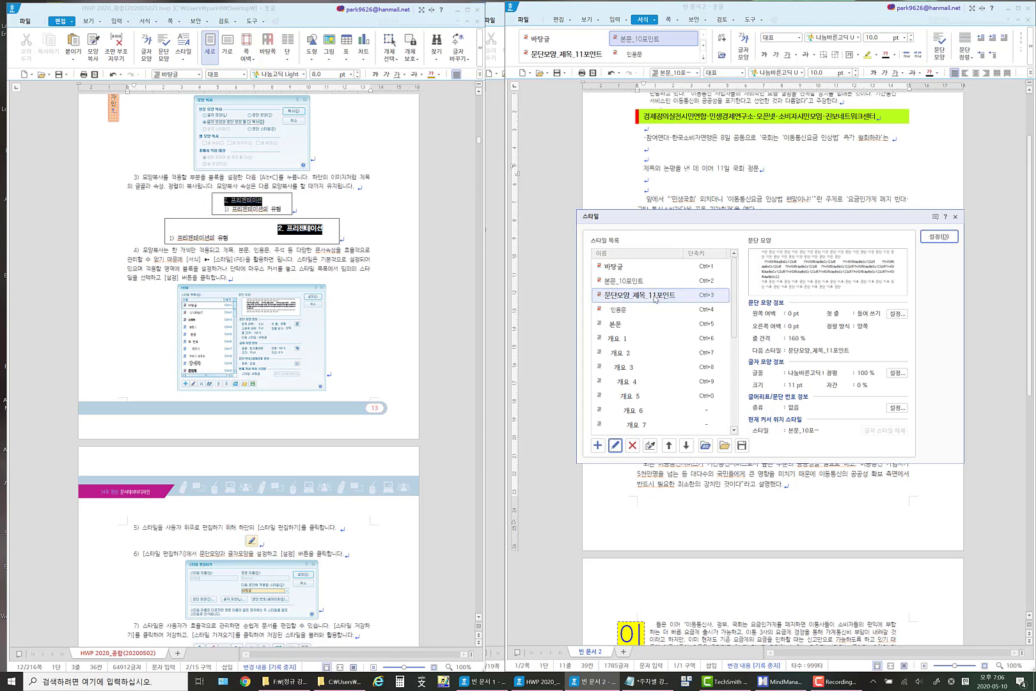
{"action": "left_click", "coordinate": [939, 236]}
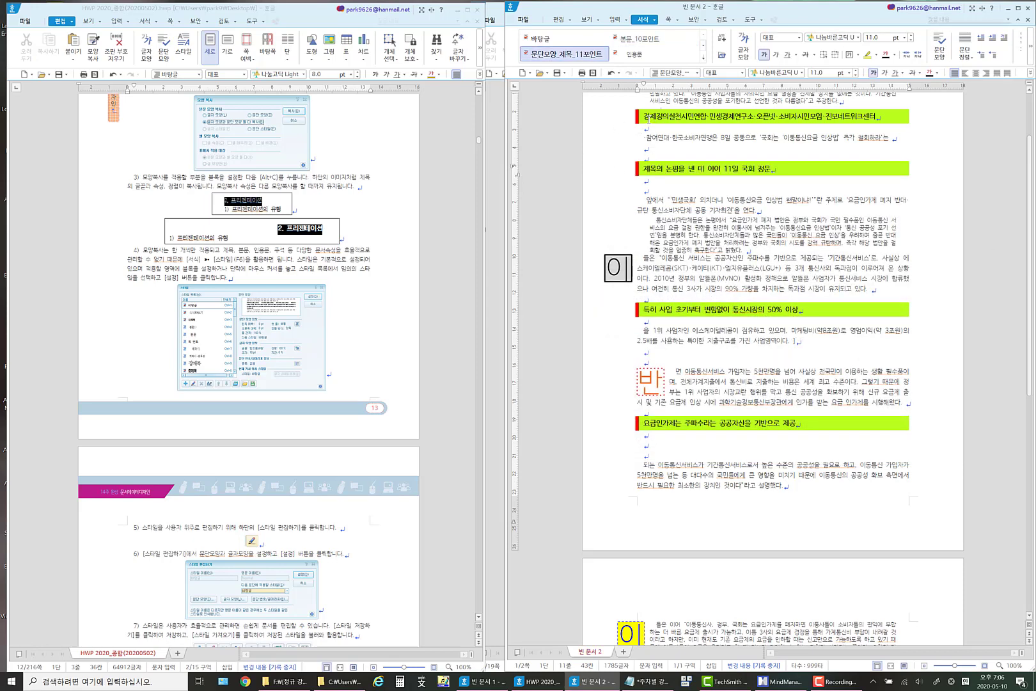
Change the paragraph background fill of the first lime-green heading to golden yellow.
{"action": "left_click_drag", "start_coordinate": [644, 116], "coordinate": [876, 116]}
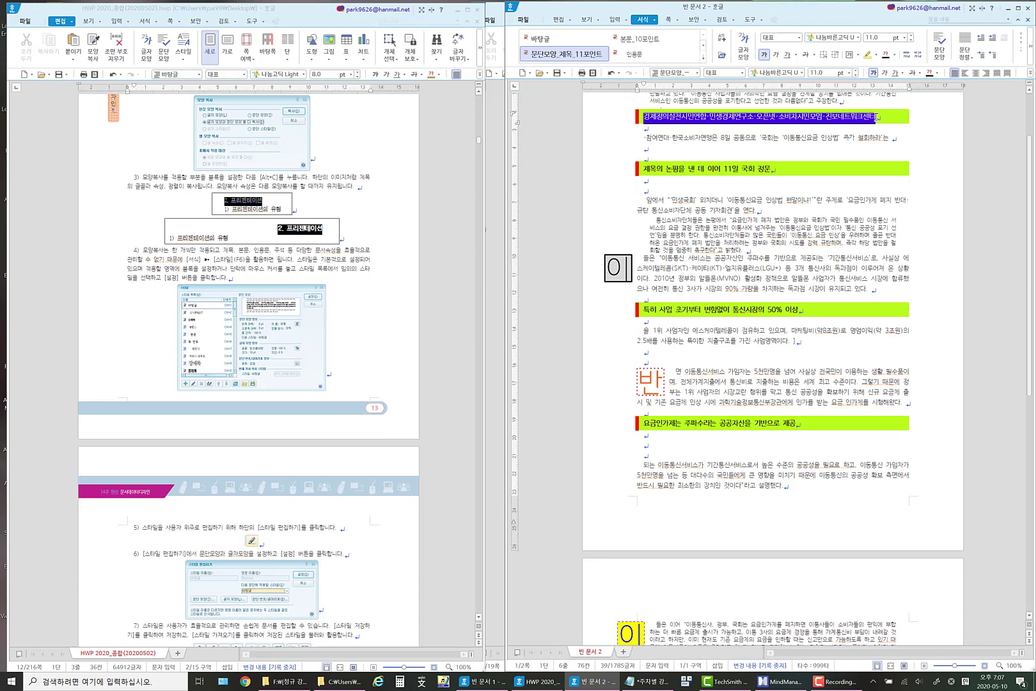
{"action": "right_click", "coordinate": [777, 119]}
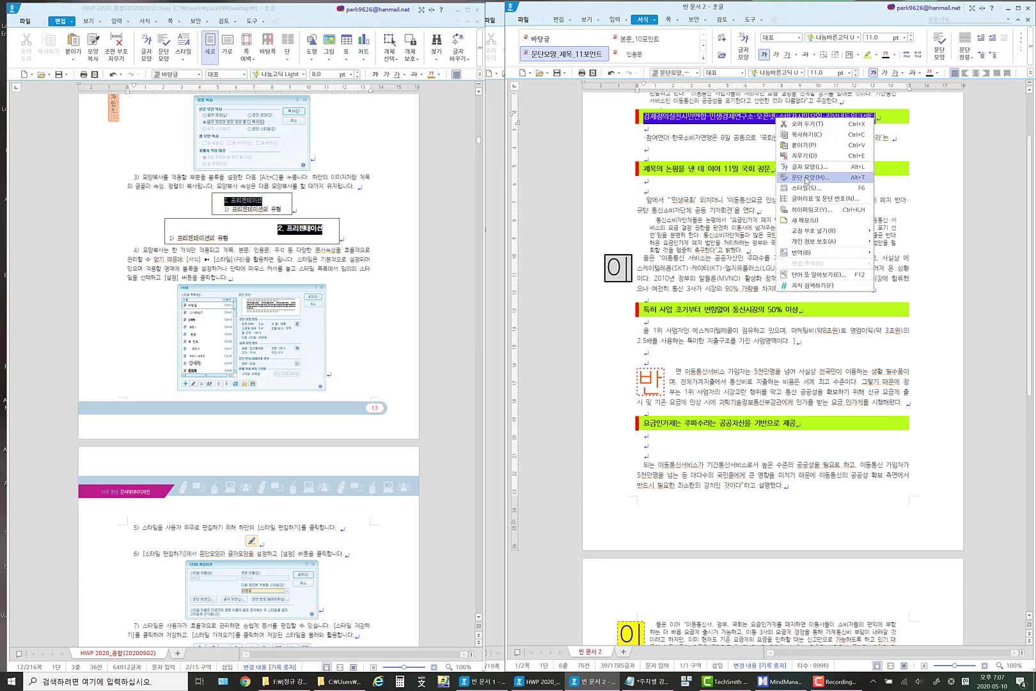
{"action": "left_click", "coordinate": [806, 179]}
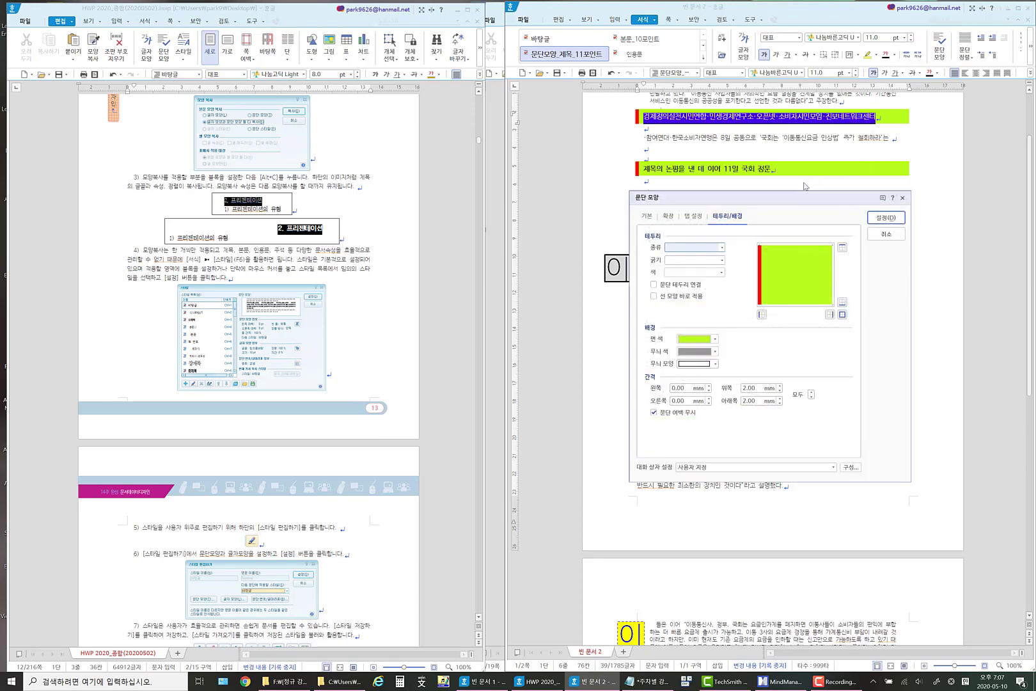
{"action": "left_click", "coordinate": [715, 339]}
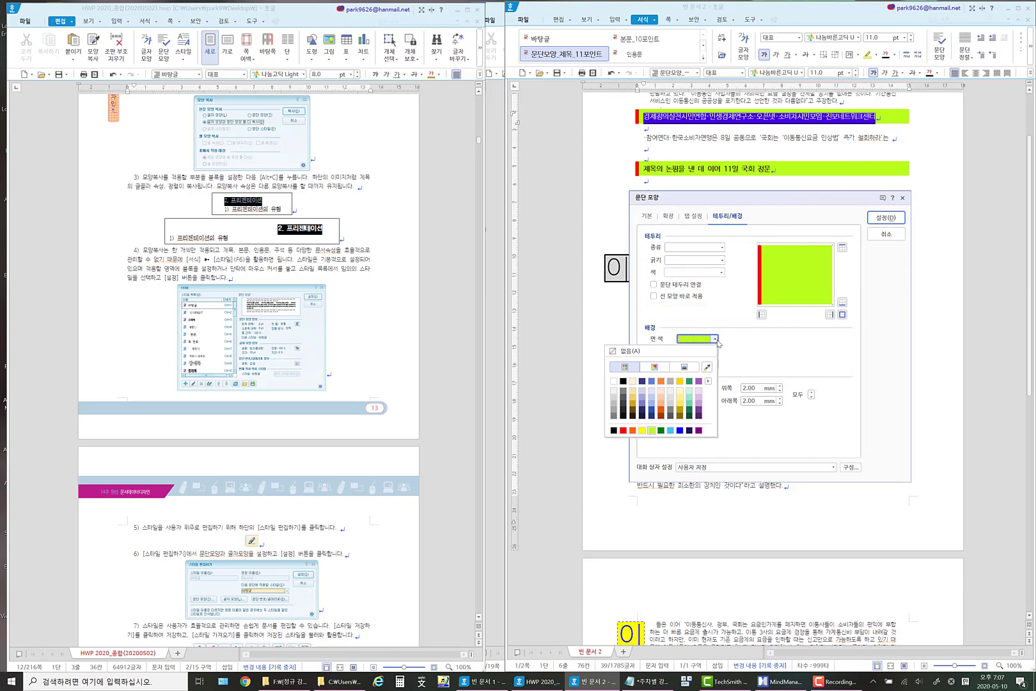
{"action": "left_click", "coordinate": [681, 406]}
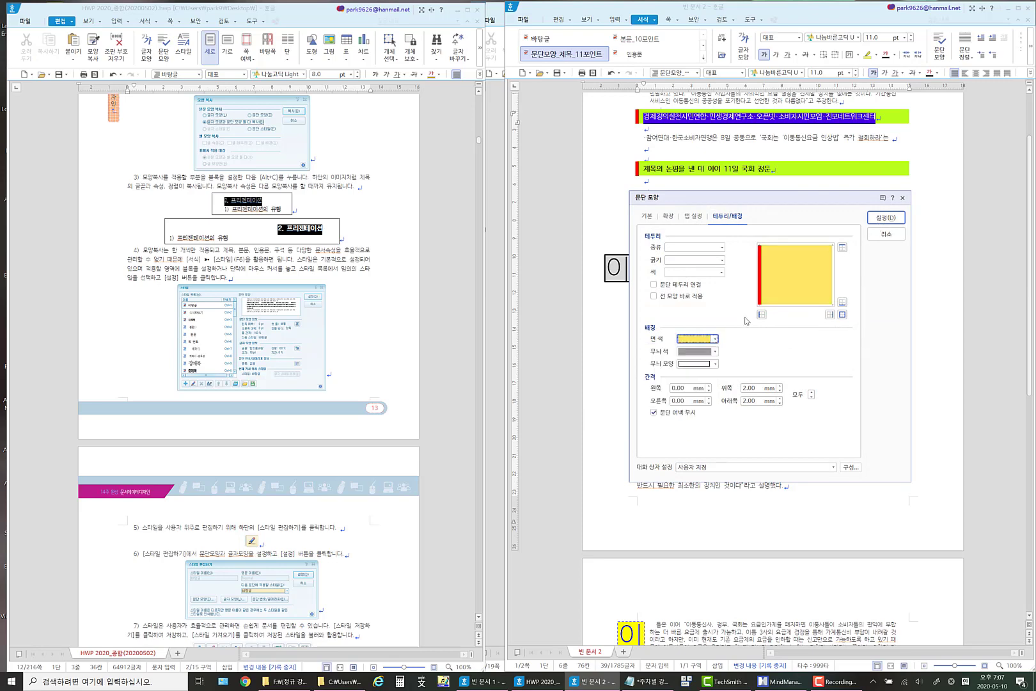
Give the same heading a solid 2 mm dark green left border and apply the paragraph settings.
{"action": "left_click", "coordinate": [694, 248]}
{"action": "left_click", "coordinate": [695, 266]}
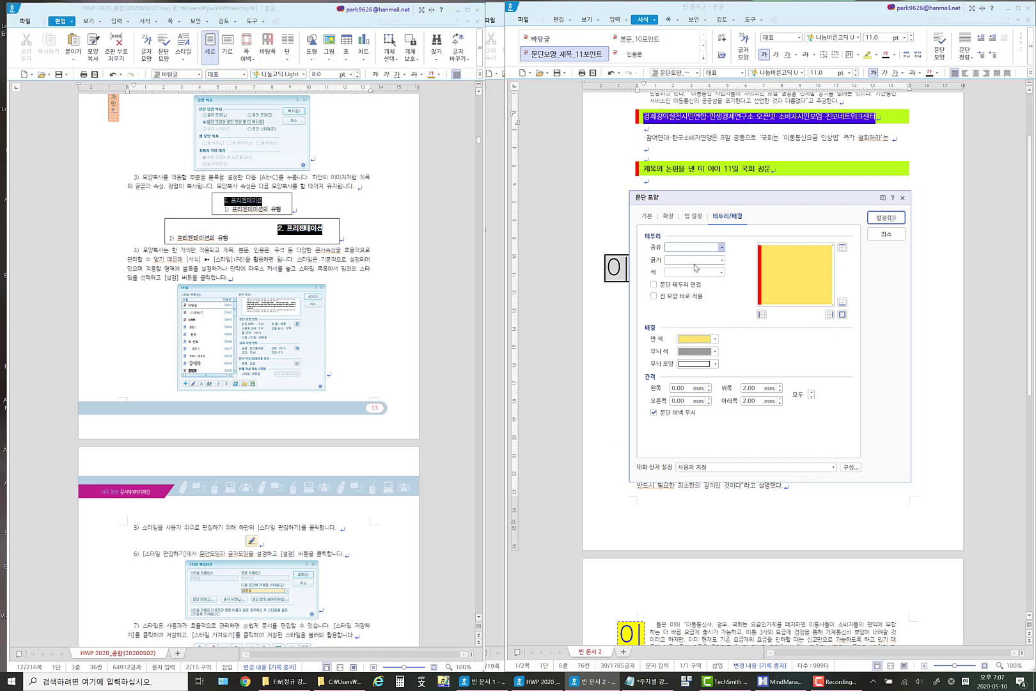
{"action": "left_click", "coordinate": [720, 260]}
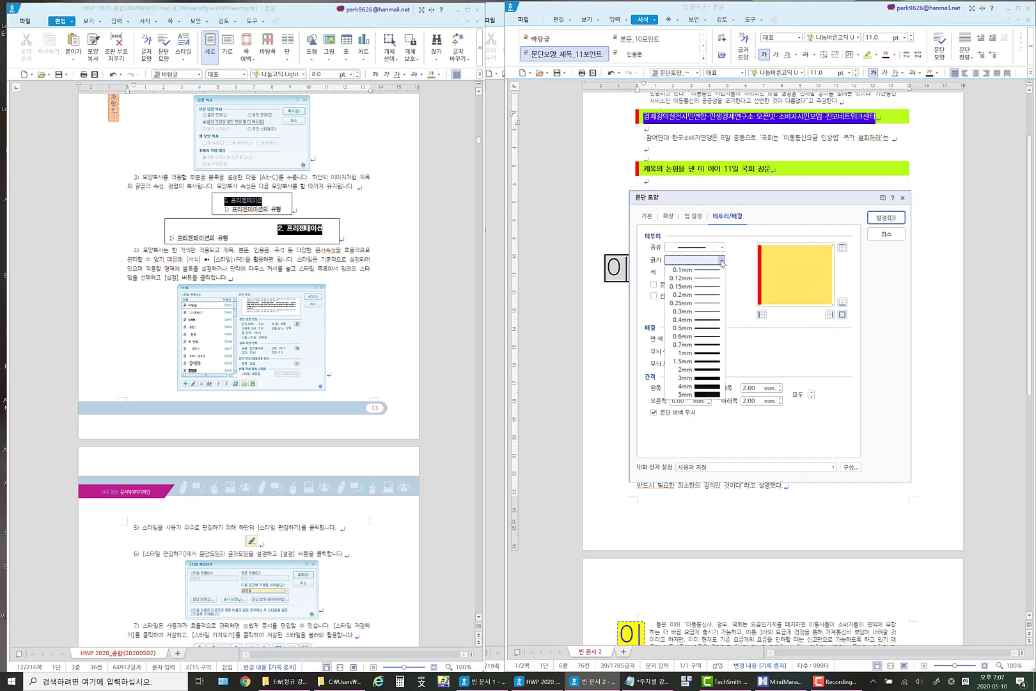
{"action": "left_click", "coordinate": [710, 370]}
{"action": "left_click", "coordinate": [723, 271]}
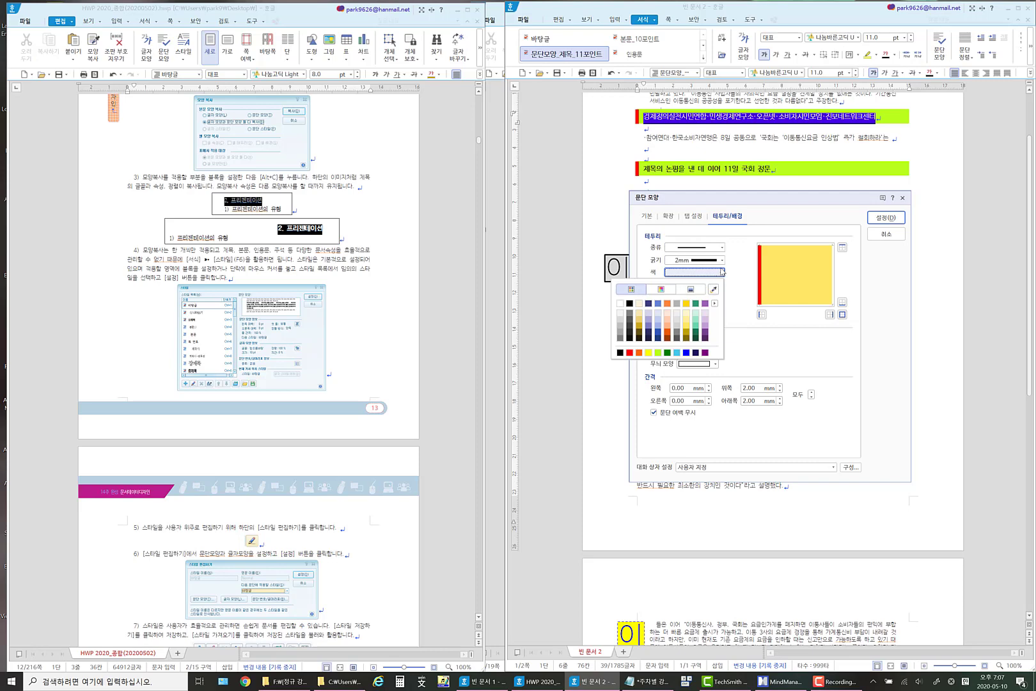
{"action": "left_click", "coordinate": [697, 335]}
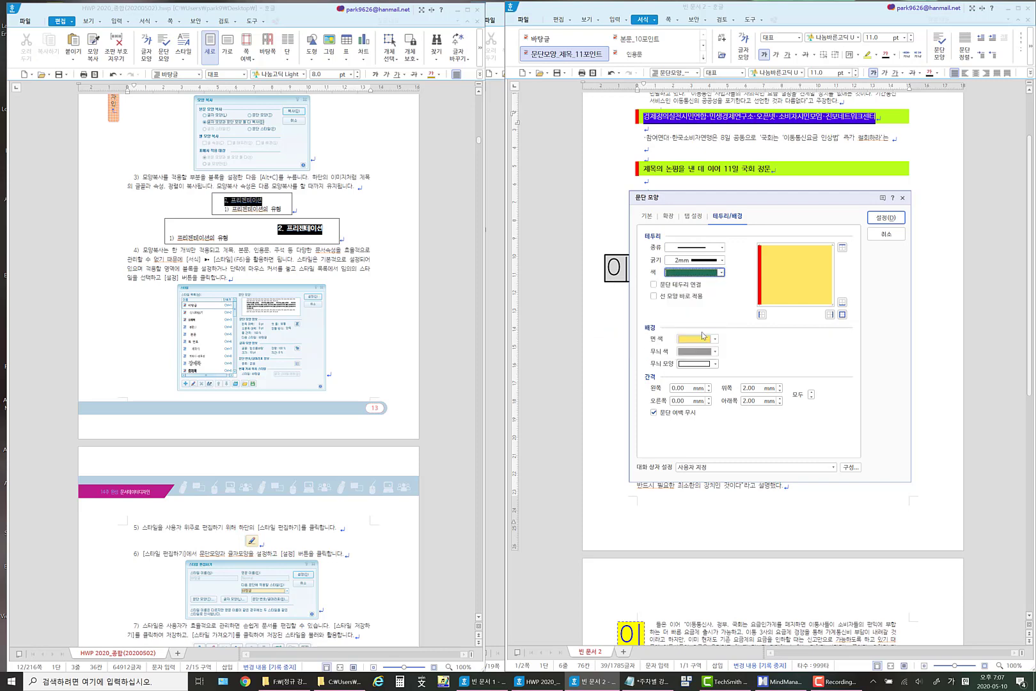
{"action": "left_click", "coordinate": [762, 314]}
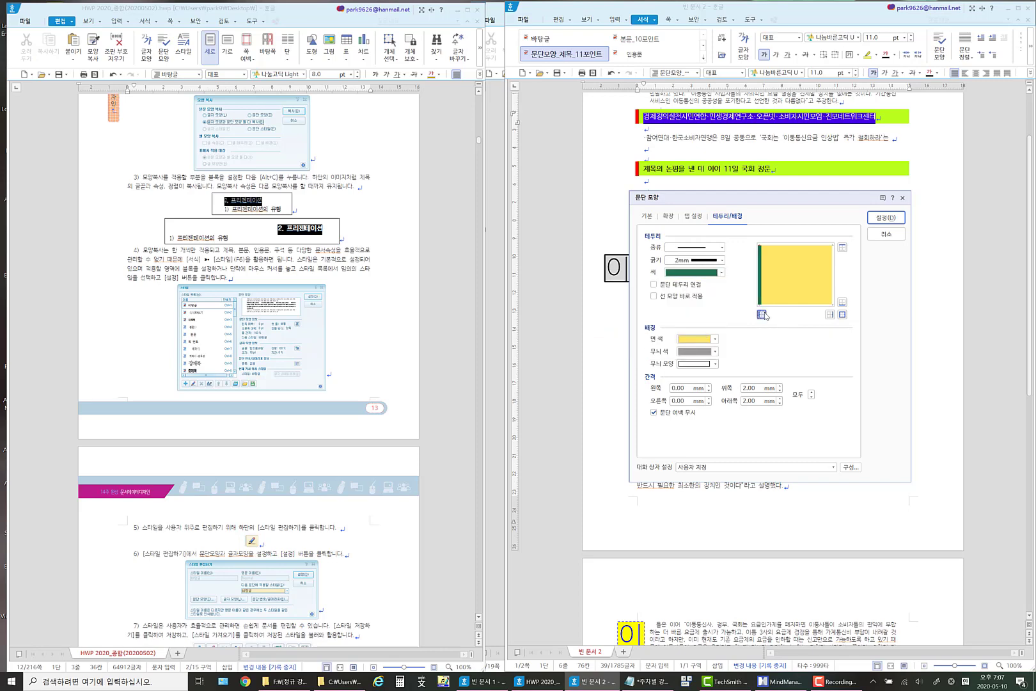
{"action": "left_click", "coordinate": [884, 218]}
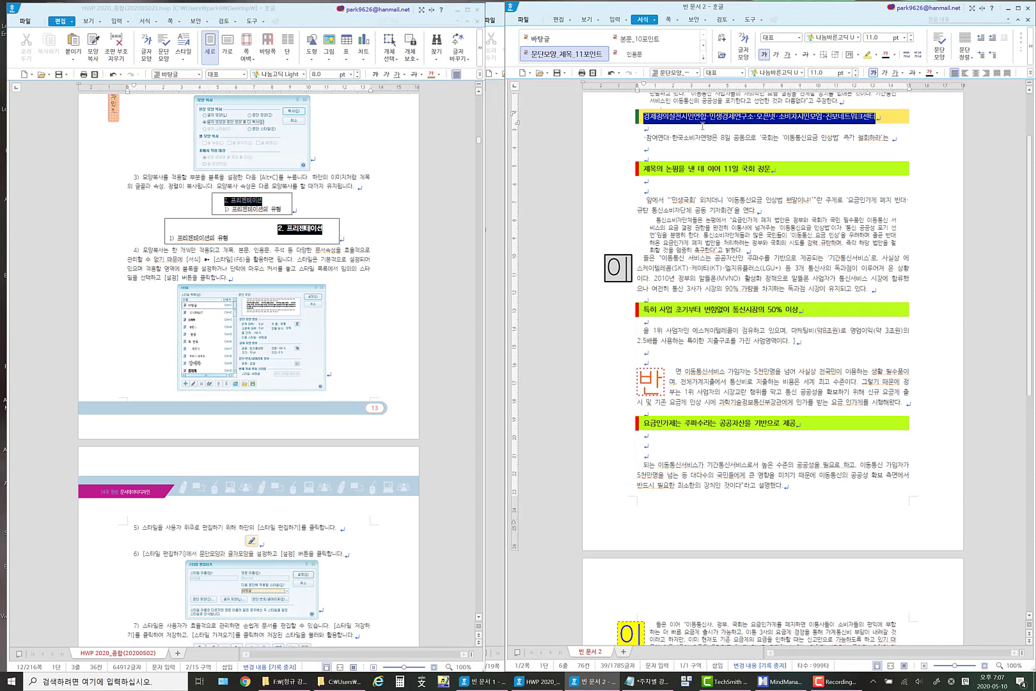
Update the style 문단모양_제목_11포인트 to match the current formatting of the yellow heading.
{"action": "left_click", "coordinate": [695, 116]}
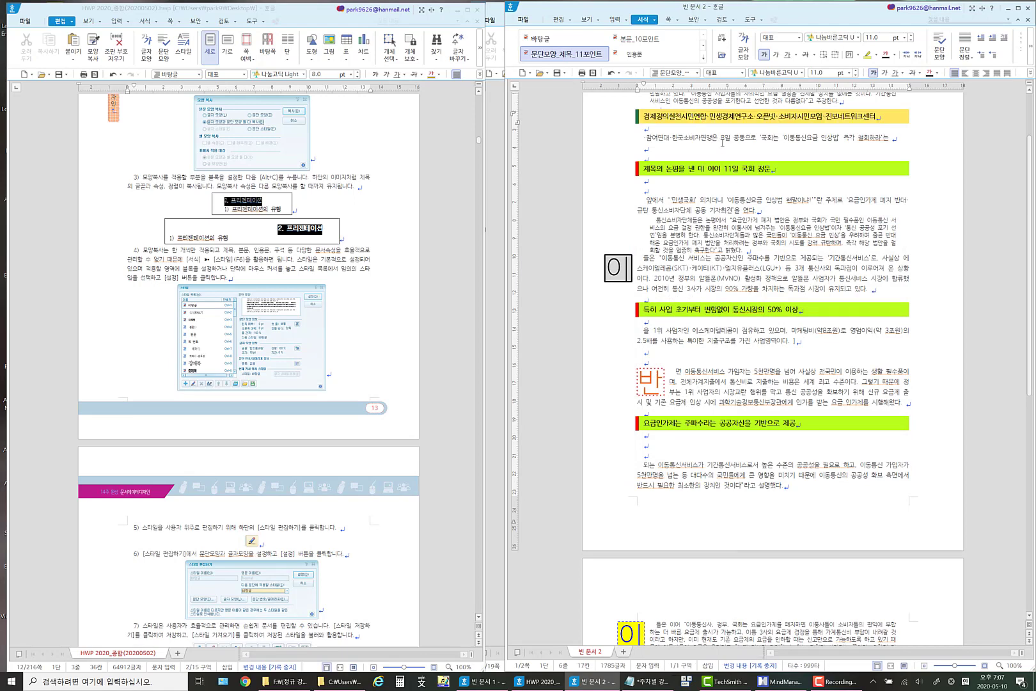
{"action": "left_click", "coordinate": [646, 20]}
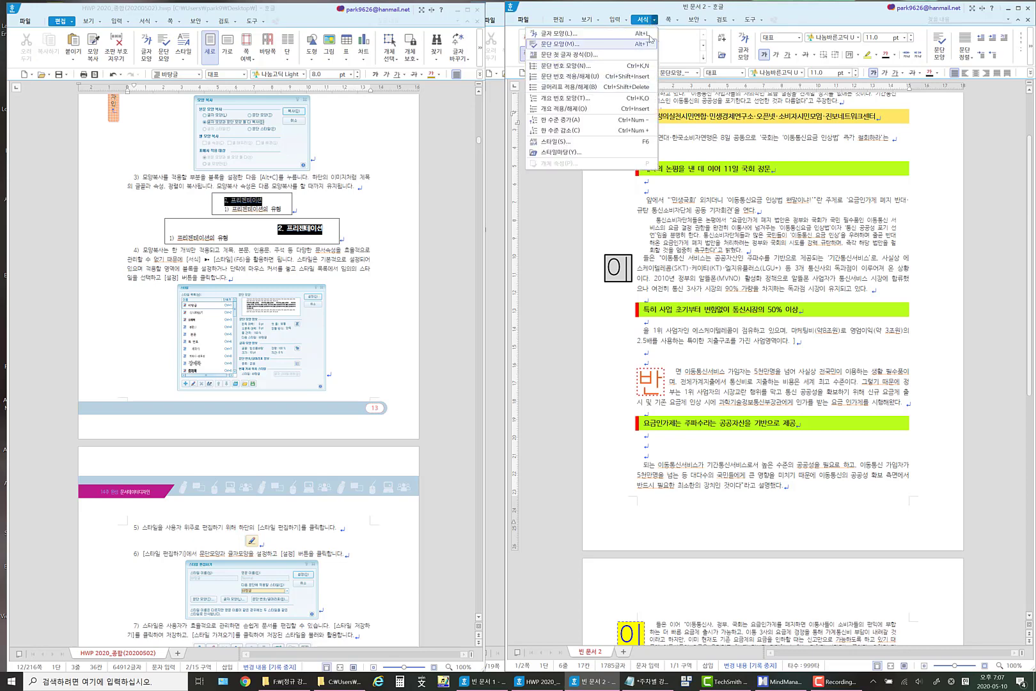
{"action": "left_click", "coordinate": [576, 143]}
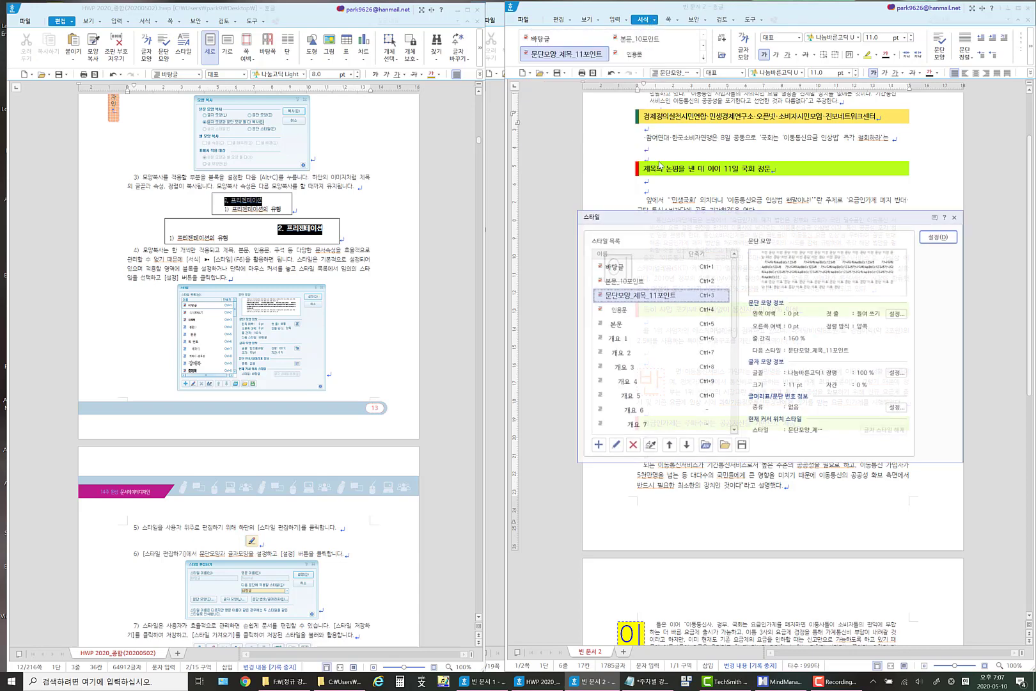
{"action": "left_click", "coordinate": [663, 296]}
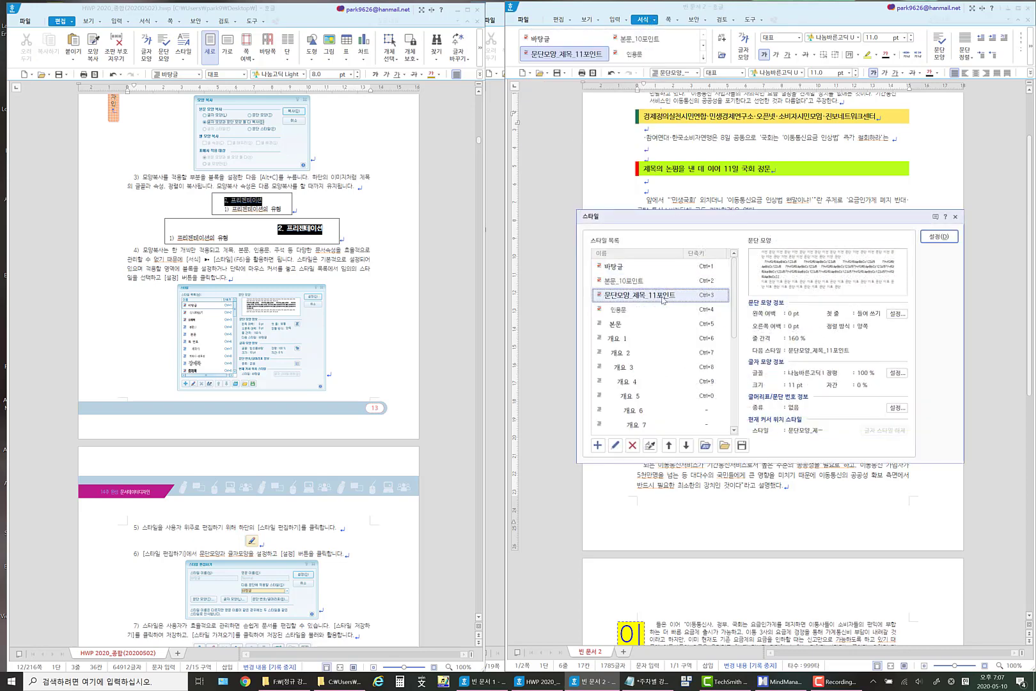
{"action": "left_click", "coordinate": [650, 445]}
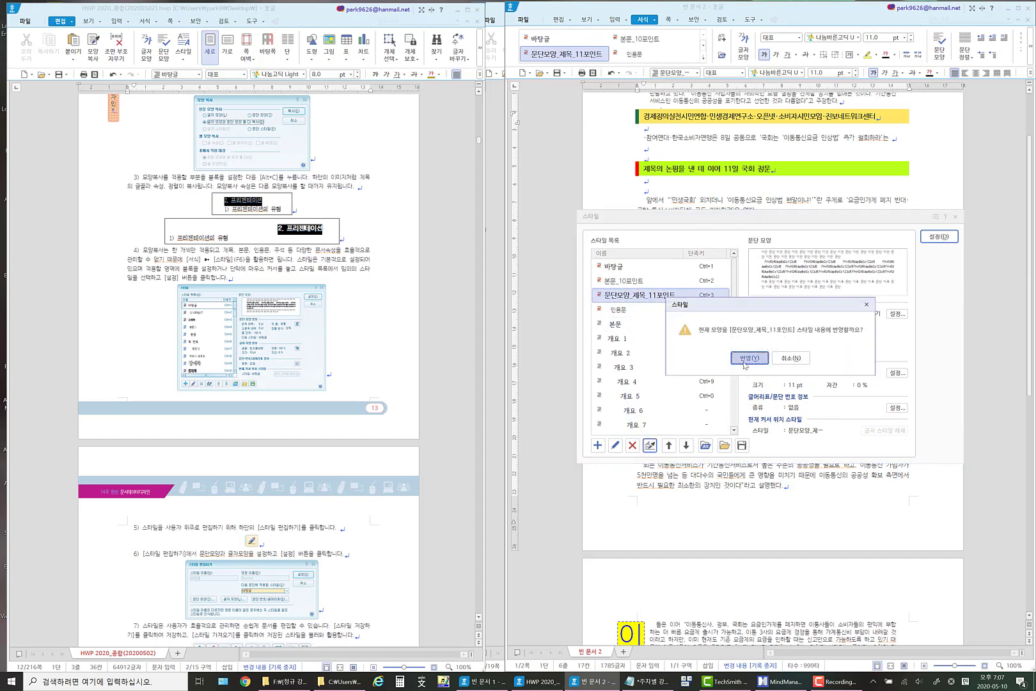
{"action": "left_click", "coordinate": [747, 358]}
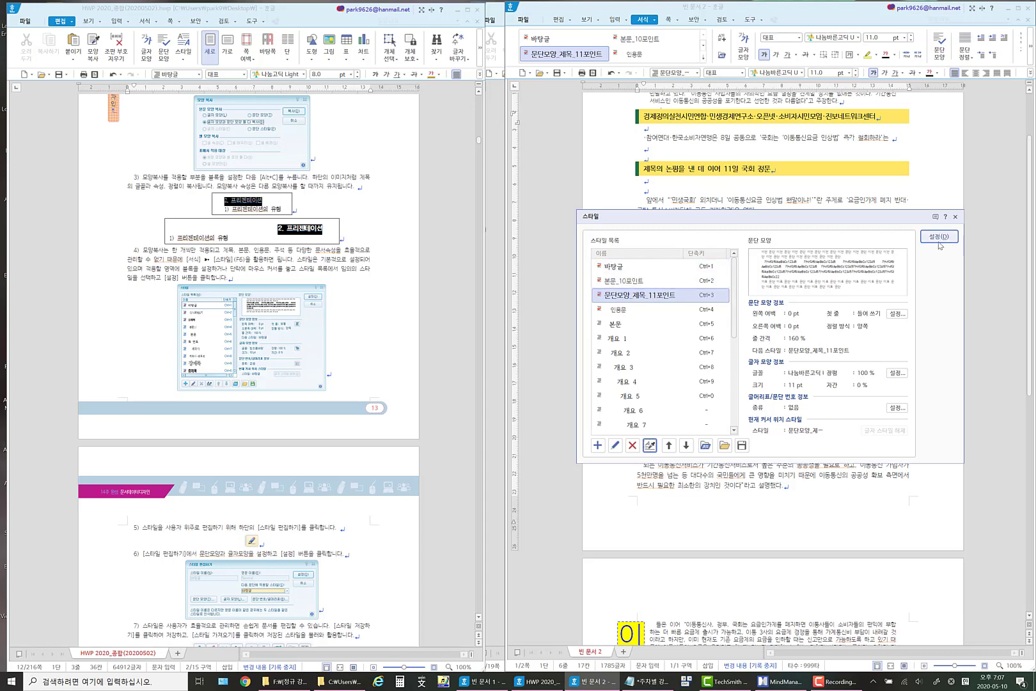
{"action": "left_click", "coordinate": [956, 216]}
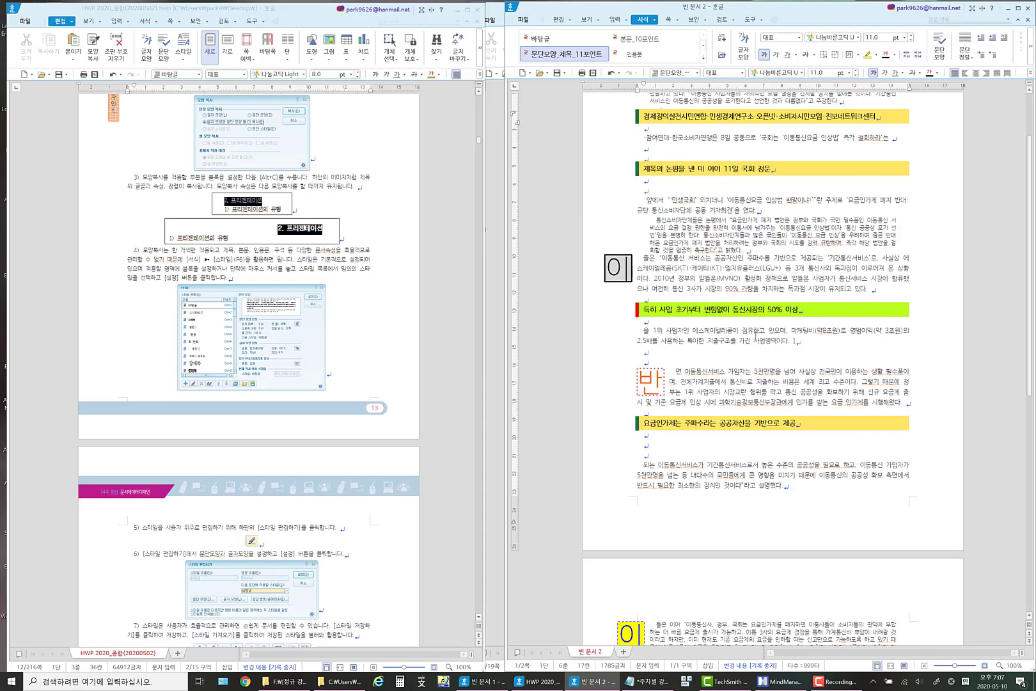
Apply the style 문단모양_제목_11포인트 to the remaining lime-green line 특히 사업 초기부터 변함없이 통신시장의 50% 이상.
{"action": "scroll", "coordinate": [723, 348], "scroll_direction": "down", "scroll_amount": 2}
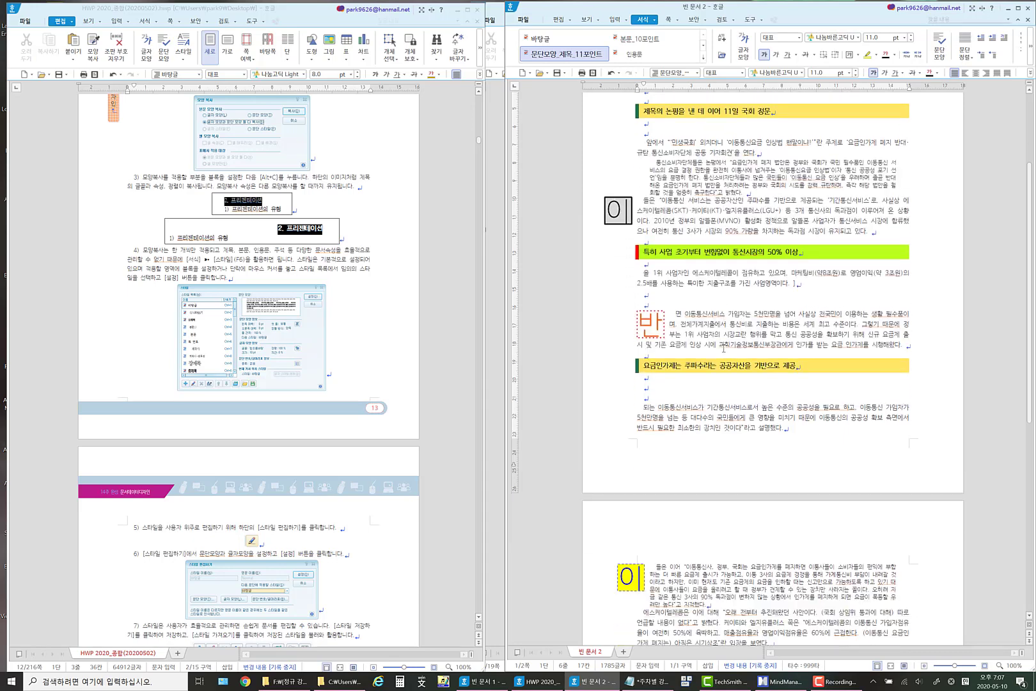
{"action": "scroll", "coordinate": [723, 348], "scroll_direction": "up", "scroll_amount": 5}
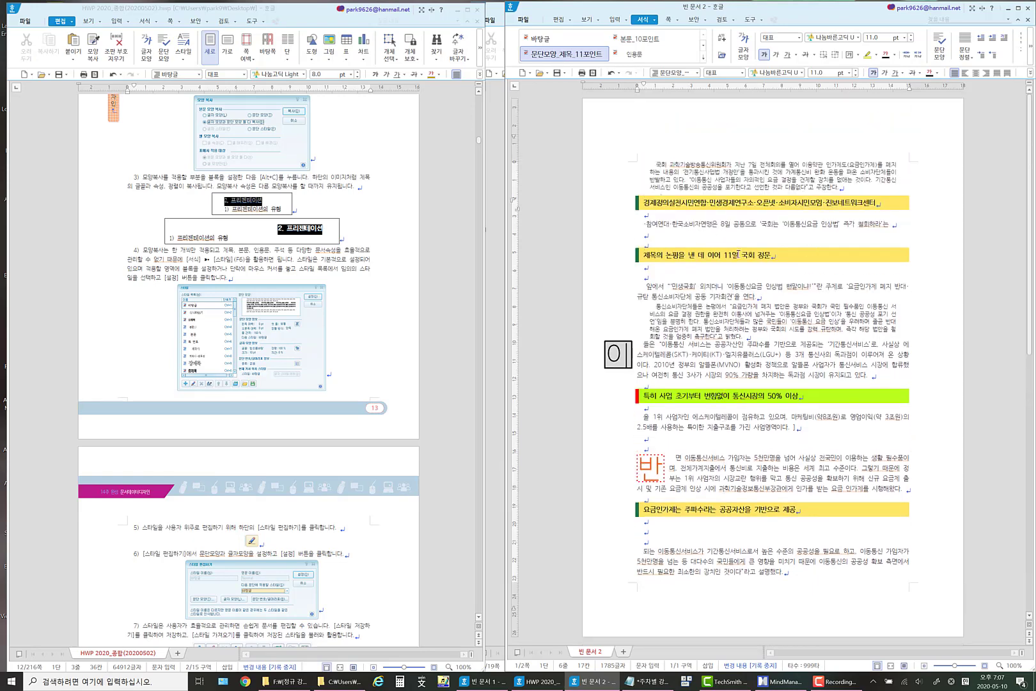
{"action": "left_click", "coordinate": [692, 374]}
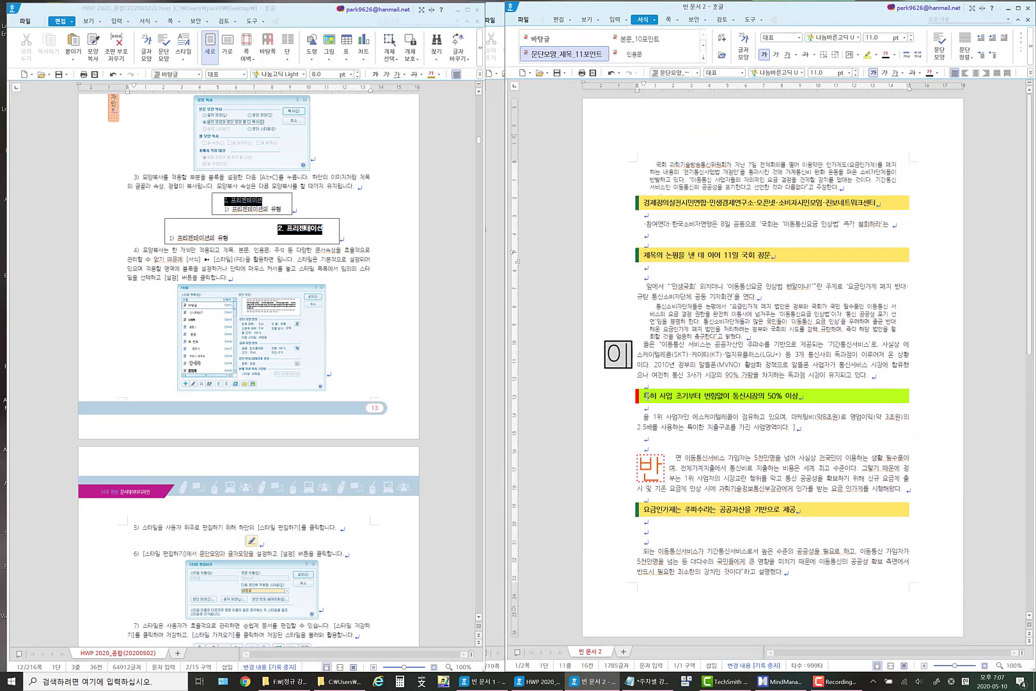
{"action": "left_click_drag", "start_coordinate": [644, 396], "coordinate": [840, 397]}
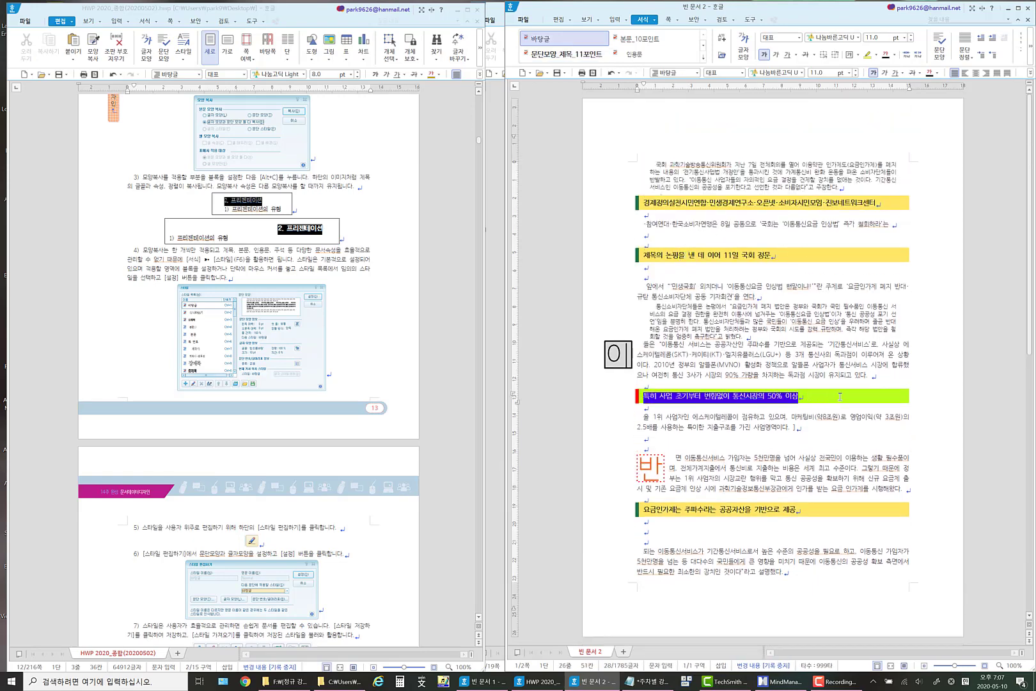
{"action": "left_click", "coordinate": [653, 19]}
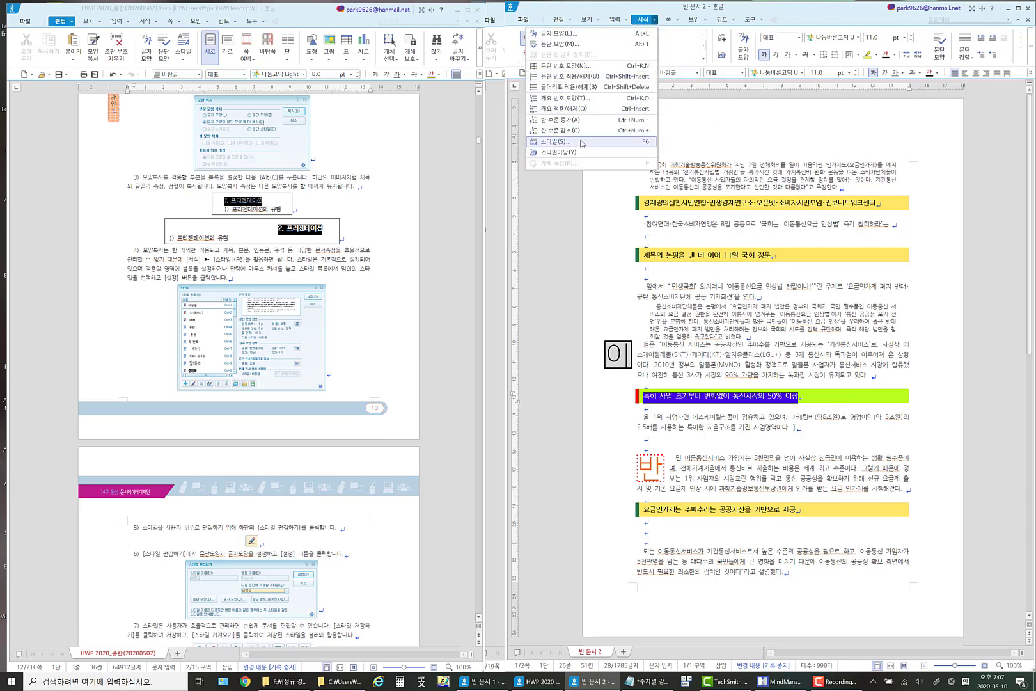
{"action": "left_click", "coordinate": [562, 142]}
{"action": "left_click_drag", "start_coordinate": [709, 222], "coordinate": [332, 98]}
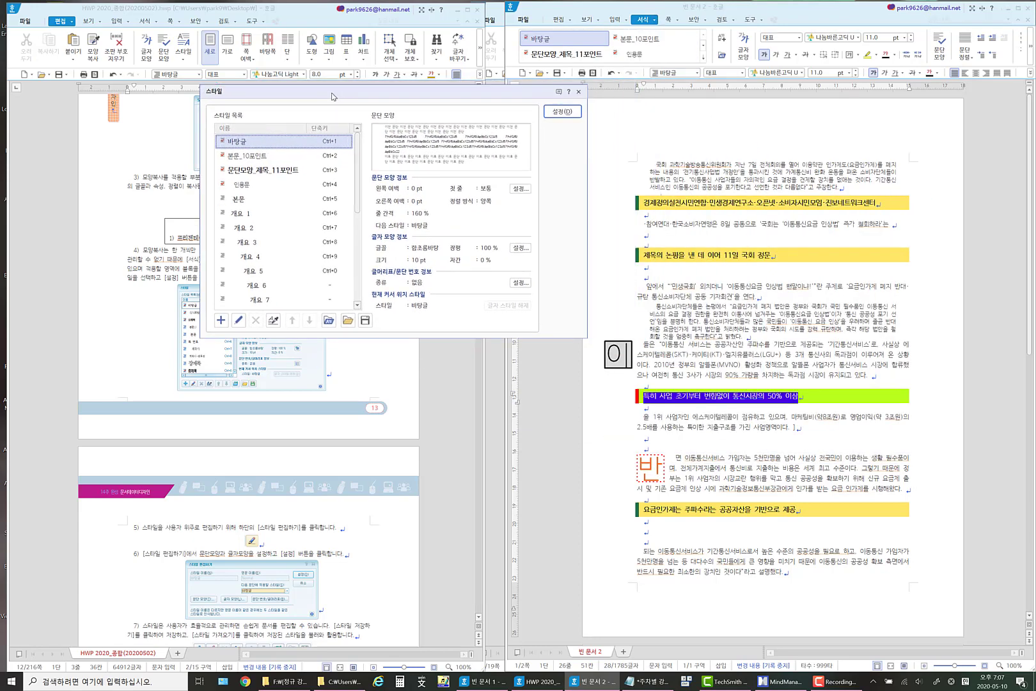
{"action": "left_click", "coordinate": [299, 171]}
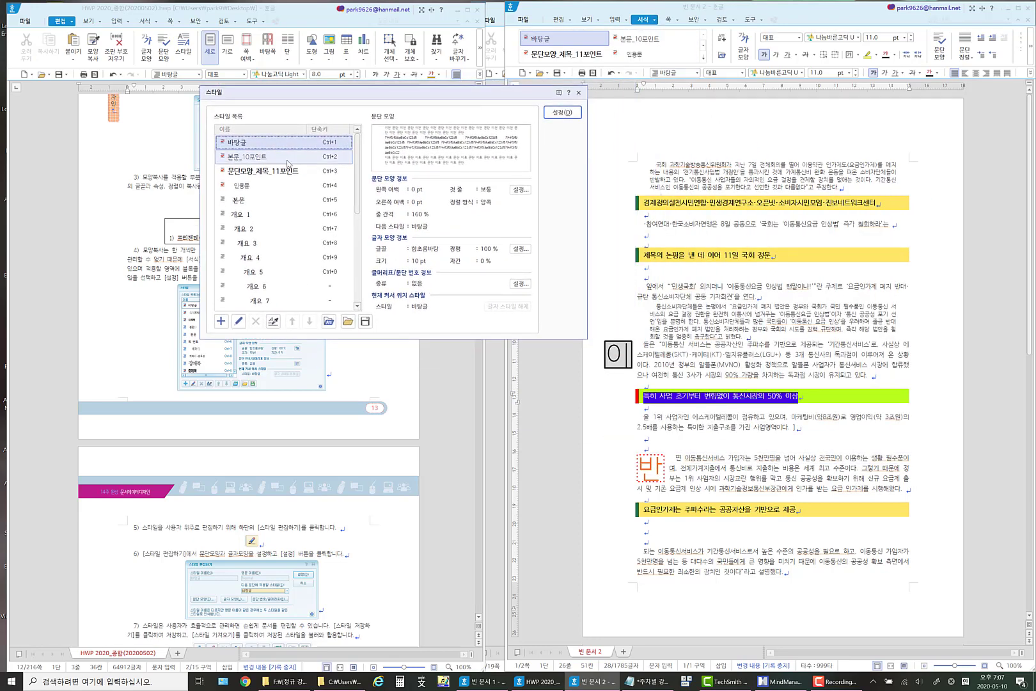
{"action": "left_click", "coordinate": [562, 113]}
{"action": "left_click", "coordinate": [723, 386]}
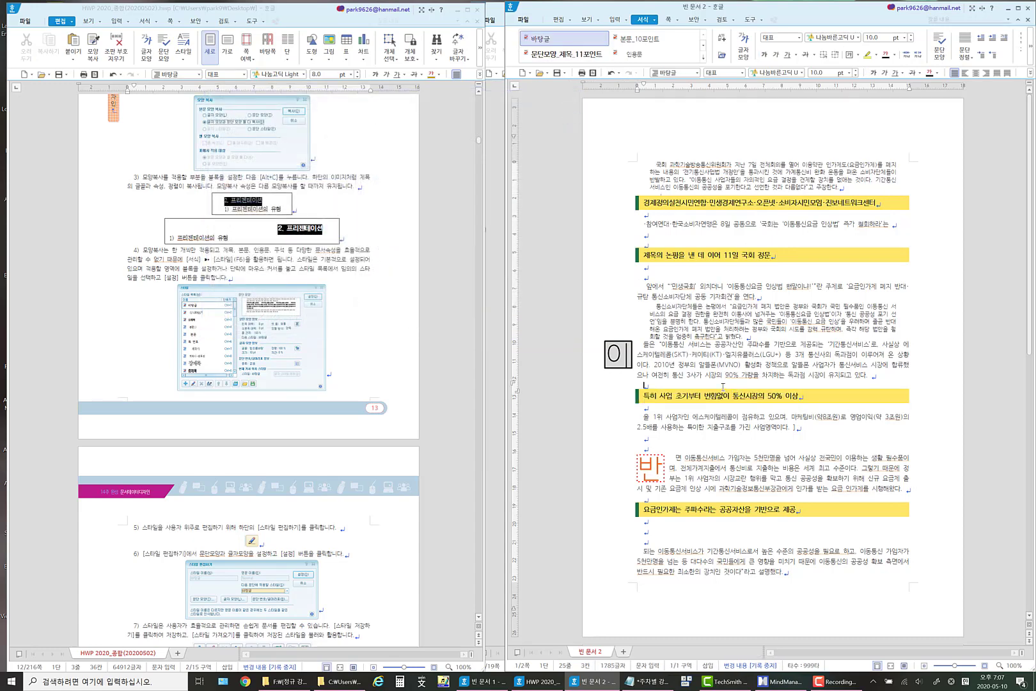
{"action": "left_click_drag", "start_coordinate": [642, 395], "coordinate": [814, 395]}
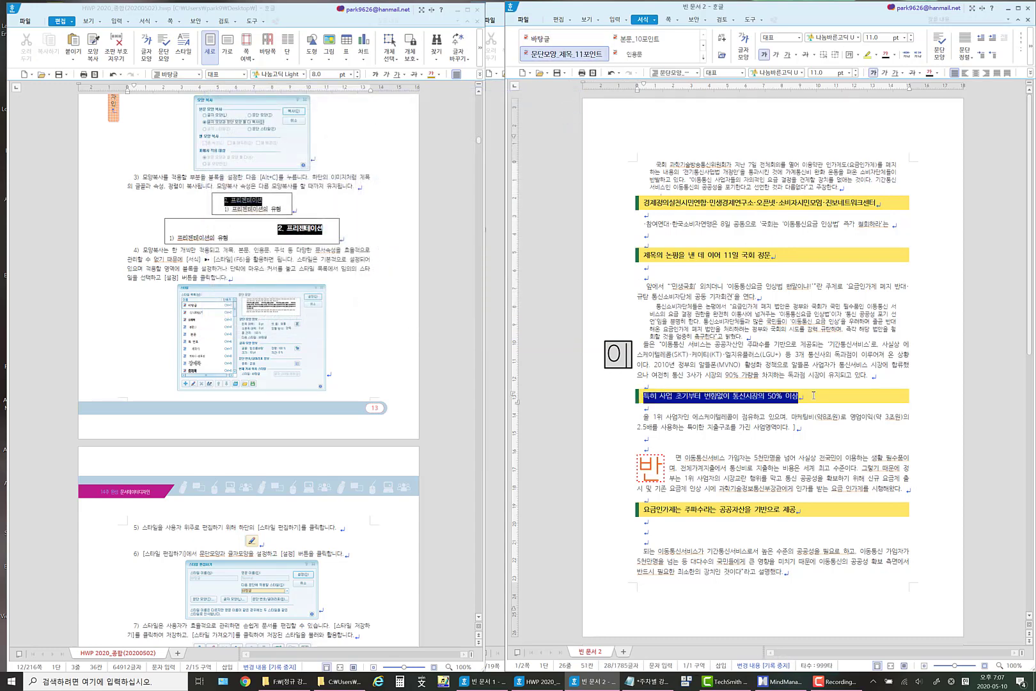
{"action": "left_click", "coordinate": [717, 396]}
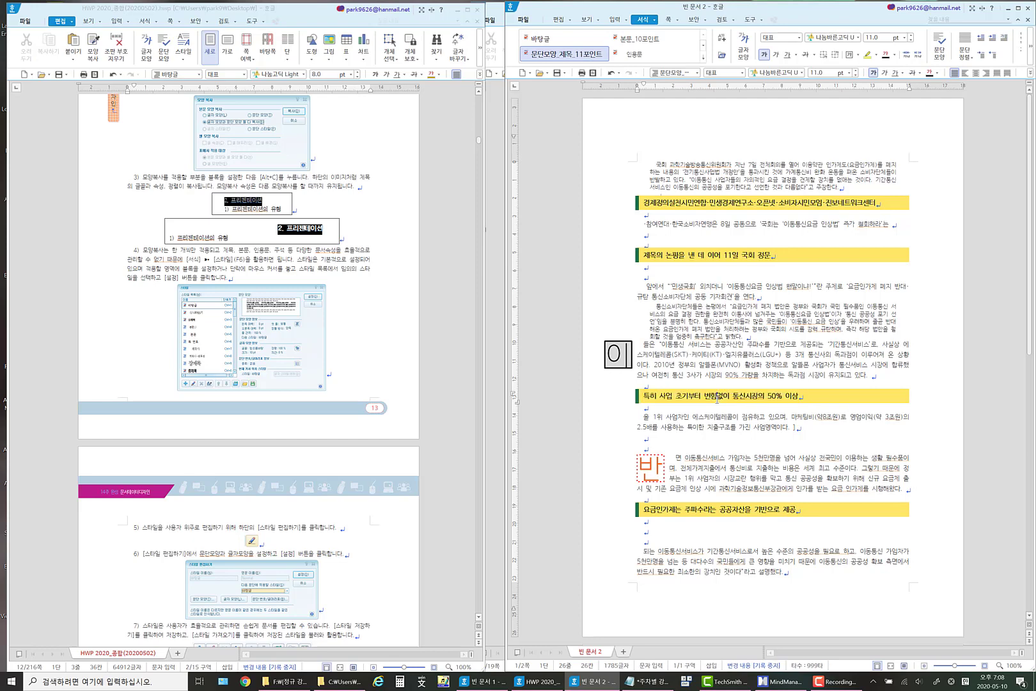
Open the style export dialog from the document's style list.
{"action": "left_click", "coordinate": [655, 19]}
{"action": "left_click", "coordinate": [578, 146]}
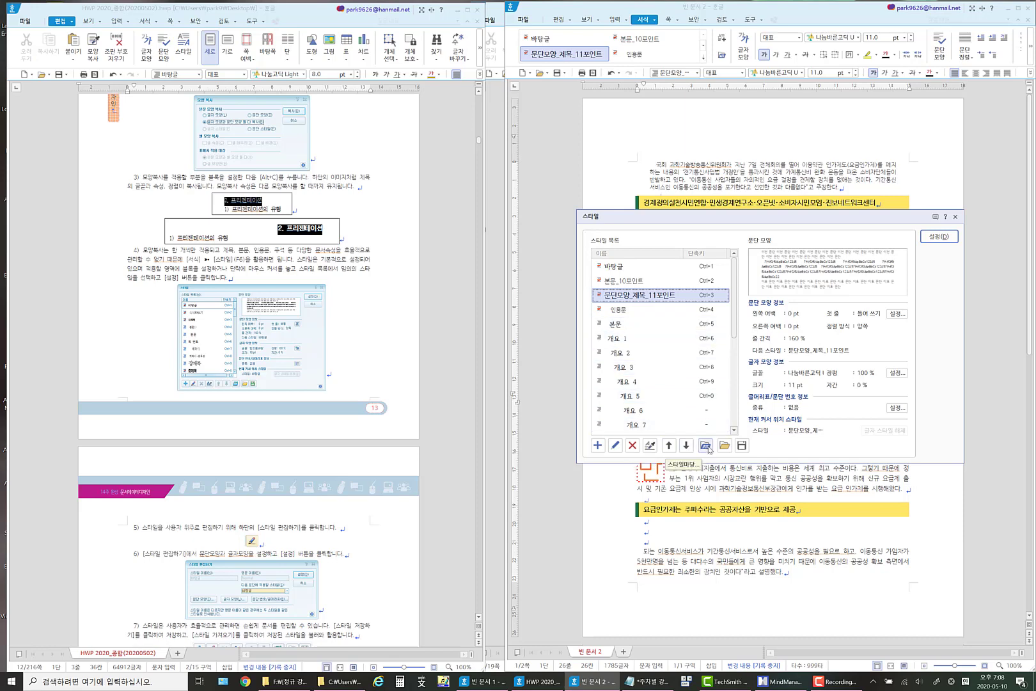
{"action": "left_click", "coordinate": [742, 445]}
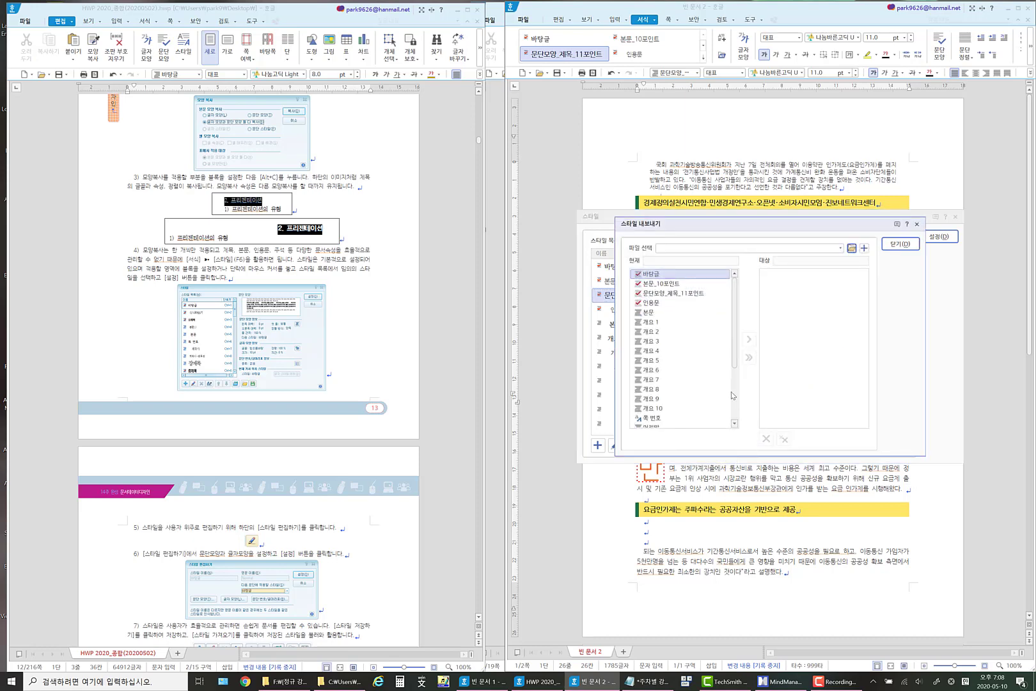
{"action": "left_click", "coordinate": [685, 253]}
{"action": "left_click", "coordinate": [840, 248]}
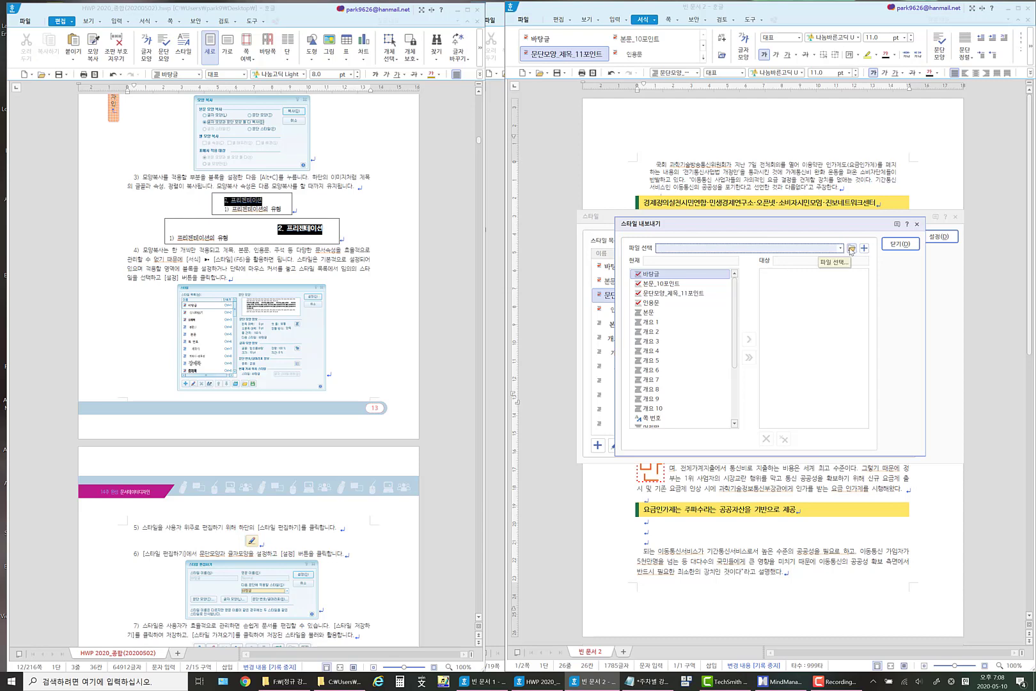
Try to select a desktop file named HWP2020_스타일(202005010) as the style export file.
{"action": "left_click", "coordinate": [851, 249]}
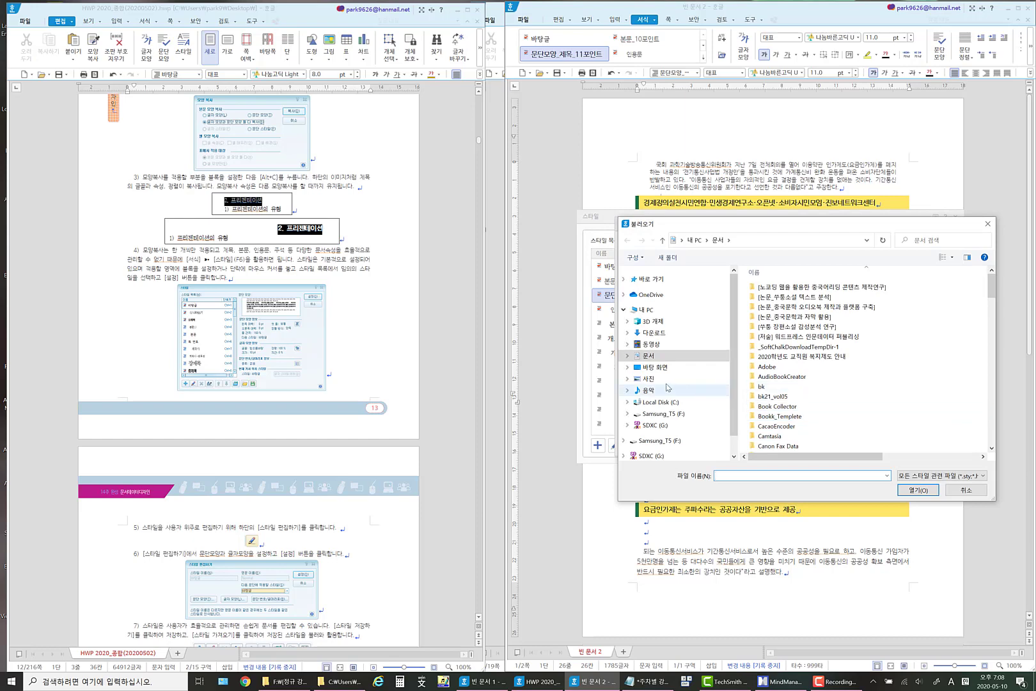
{"action": "left_click", "coordinate": [660, 369]}
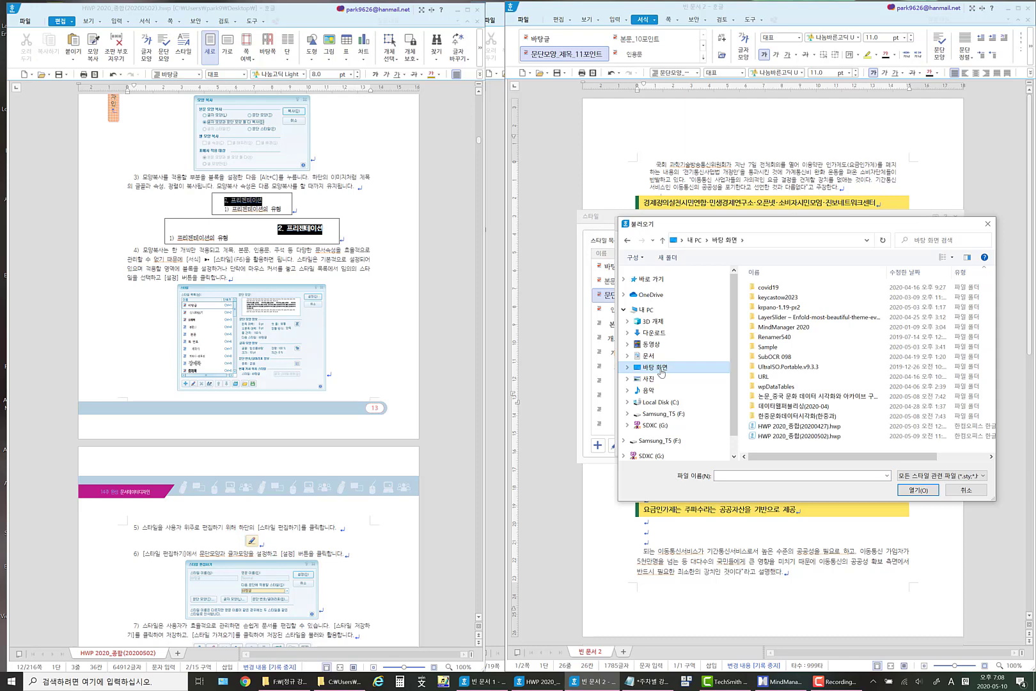
{"action": "key", "text": "shift+w"}
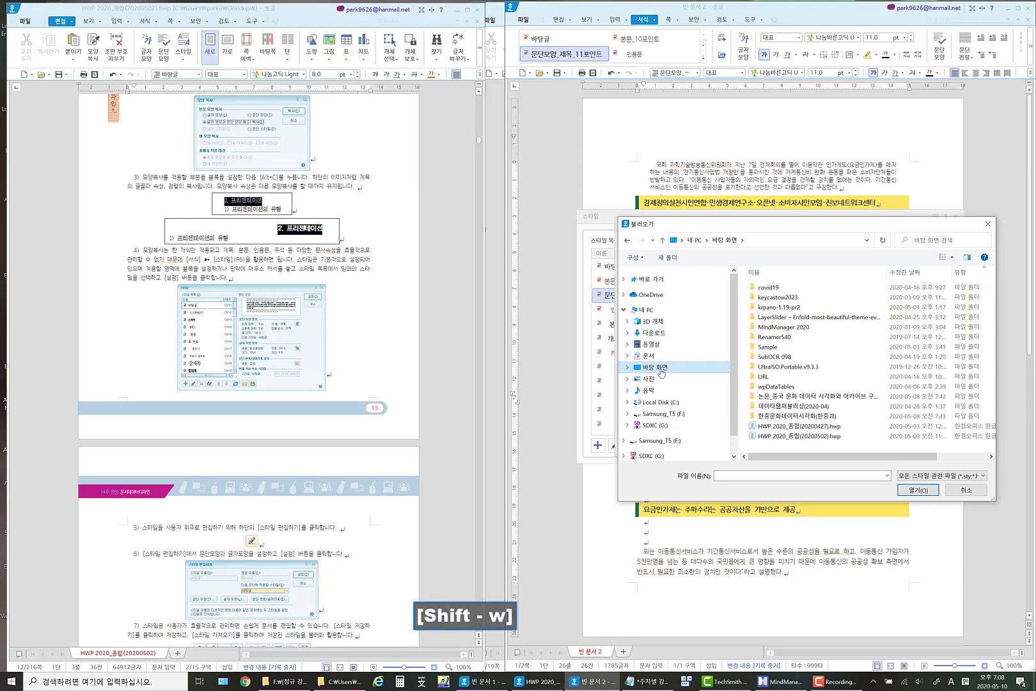
{"action": "left_click", "coordinate": [730, 476]}
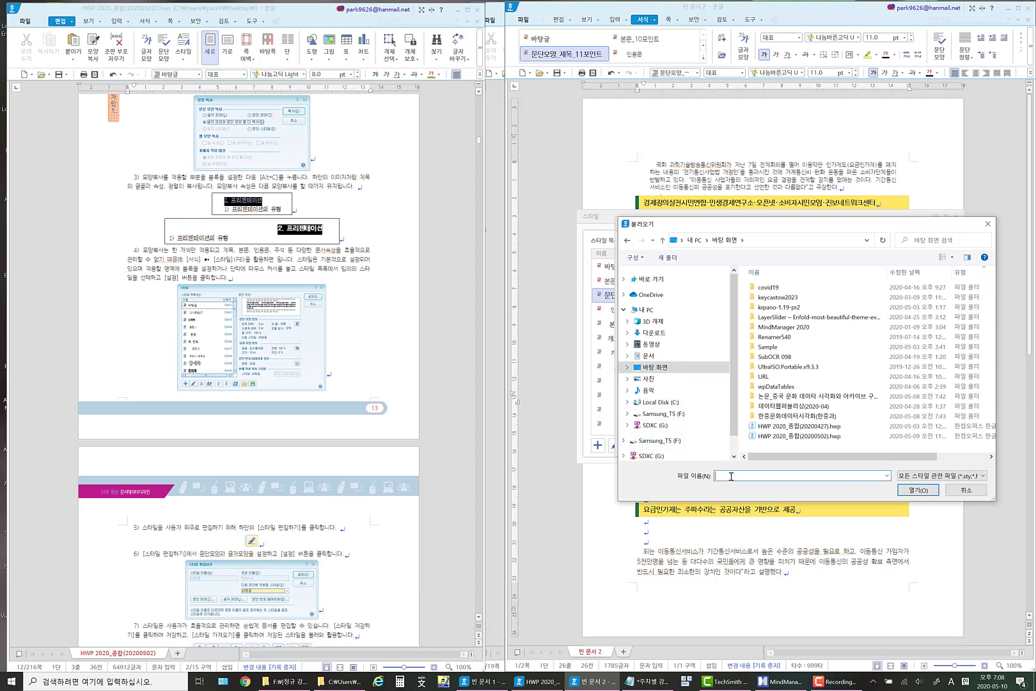
{"action": "type", "text": "f"}
{"action": "key", "text": "BackSpace"}
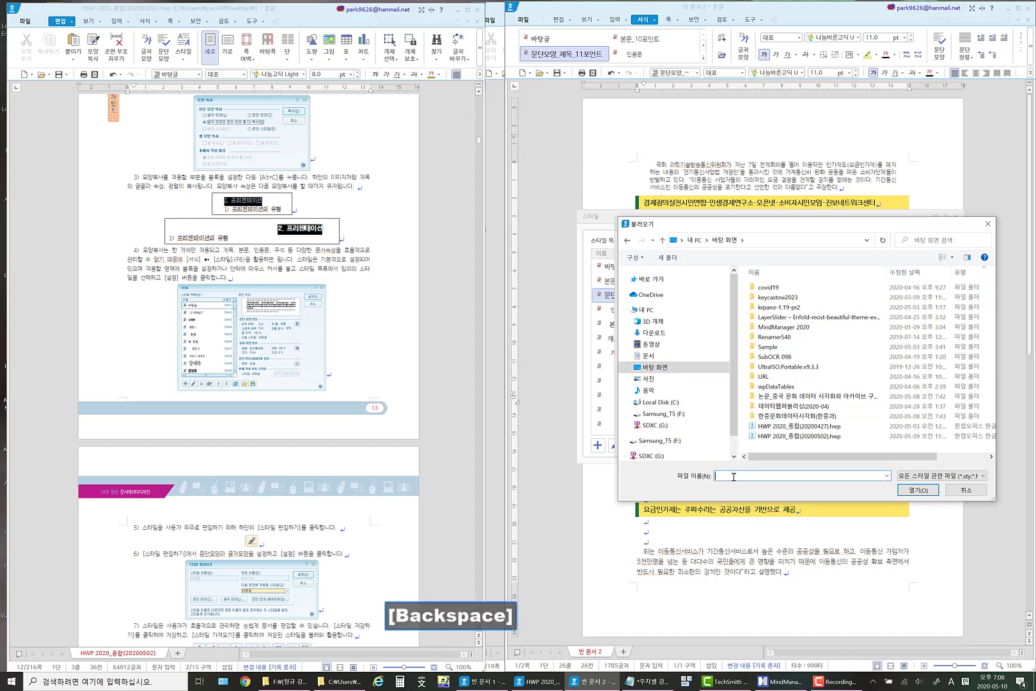
{"action": "type", "text": "HWO"}
{"action": "key", "text": "BackSpace"}
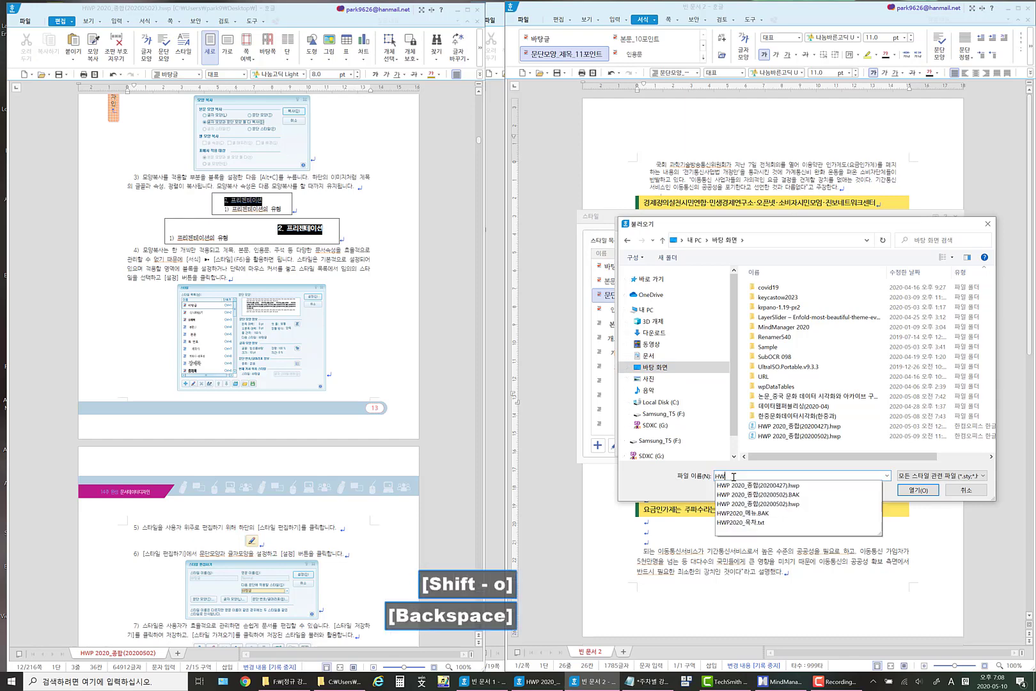
{"action": "type", "text": "P2020_"}
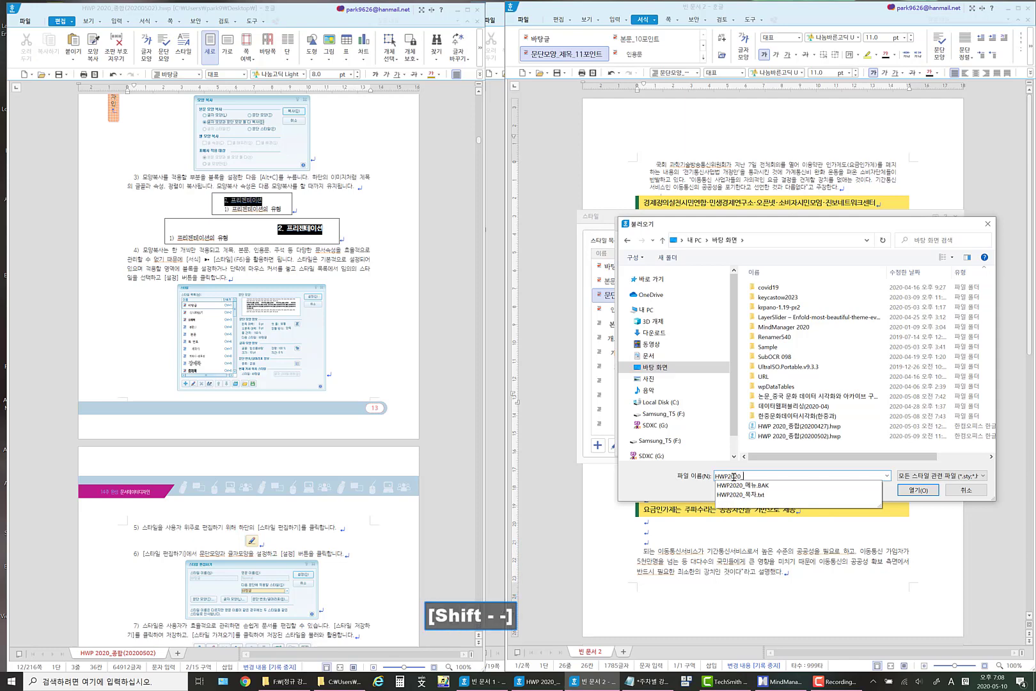
{"action": "type", "text": "tmxkdlf"}
{"action": "key", "text": "BackSpace"}
{"action": "key", "text": "BackSpace"}
{"action": "key", "text": "BackSpace"}
{"action": "key", "text": "BackSpace"}
{"action": "key", "text": "BackSpace"}
{"action": "key", "text": "BackSpace"}
{"action": "key", "text": "BackSpace"}
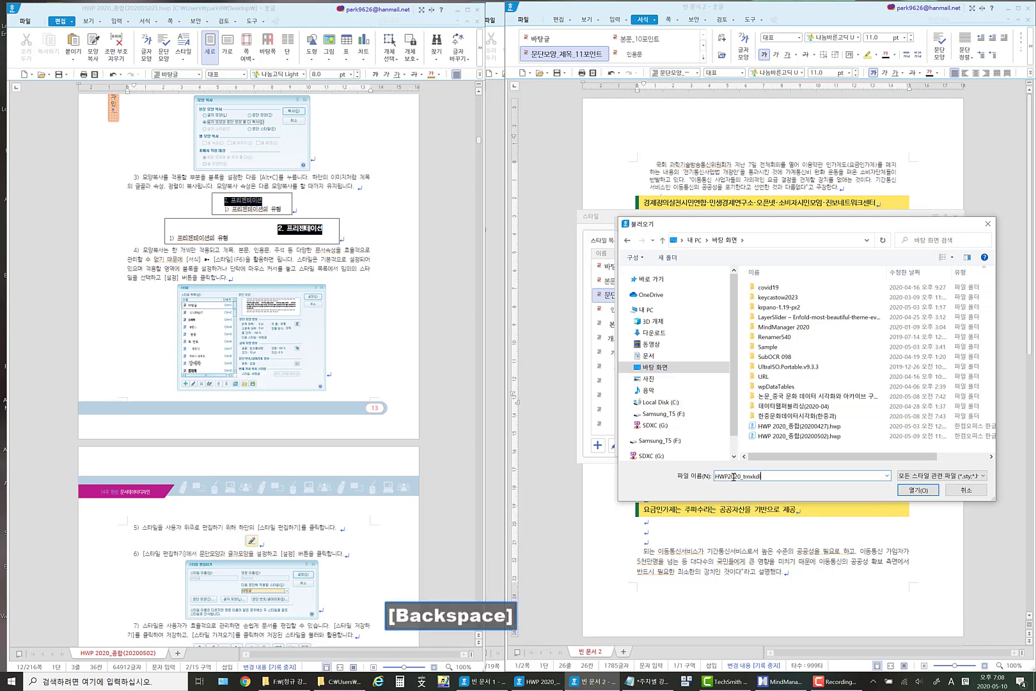
{"action": "key", "text": "Hangul"}
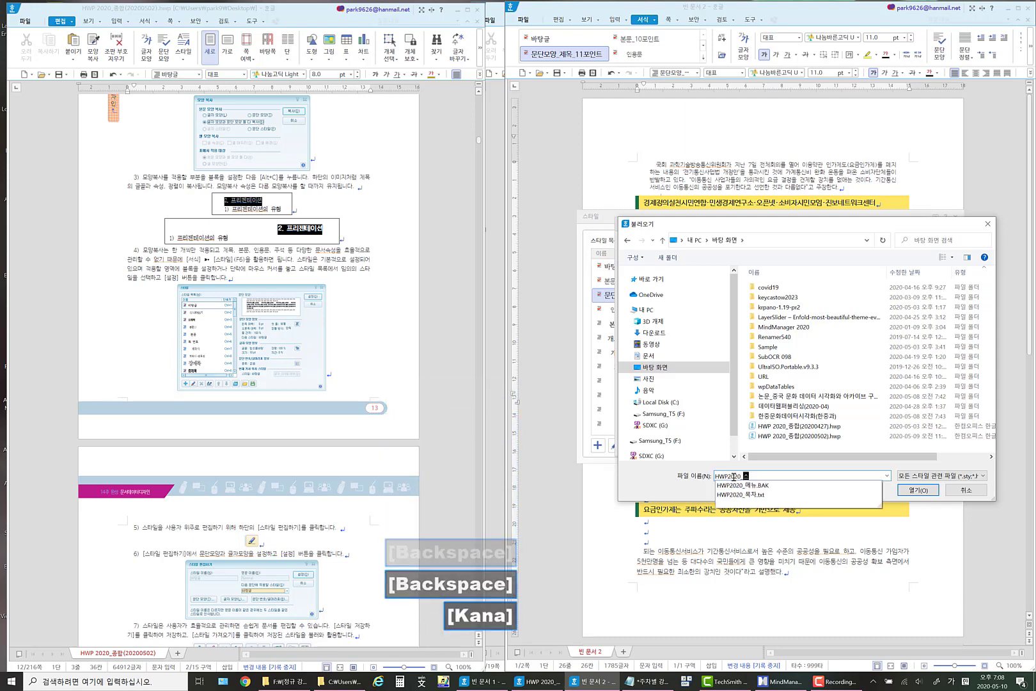
{"action": "type", "text": "ㅅ타일"}
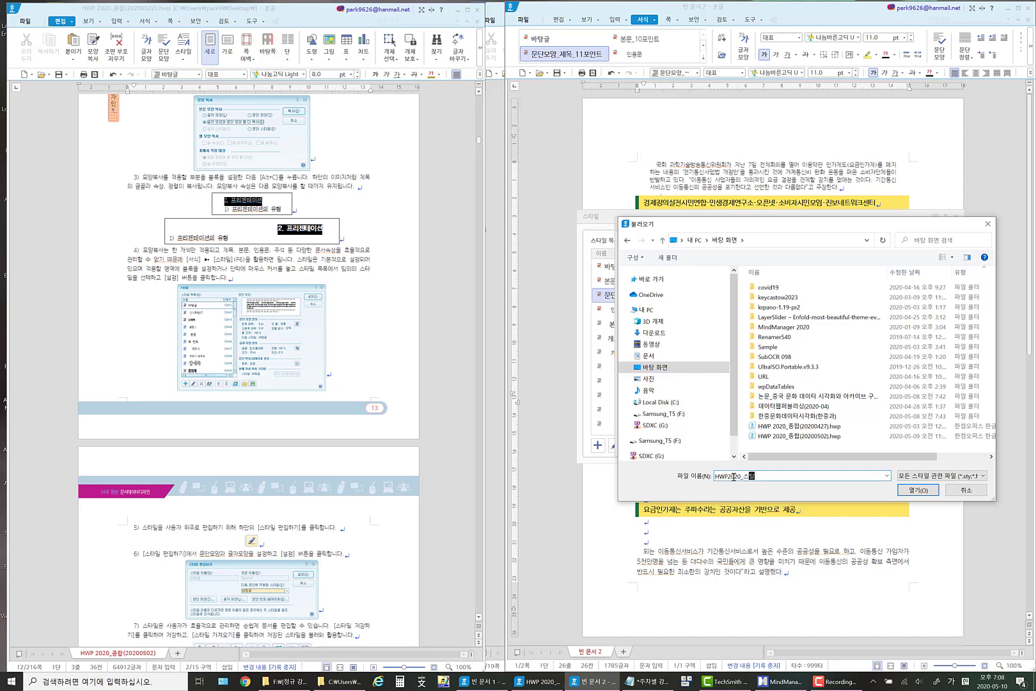
{"action": "key", "text": "BackSpace"}
{"action": "key", "text": "BackSpace"}
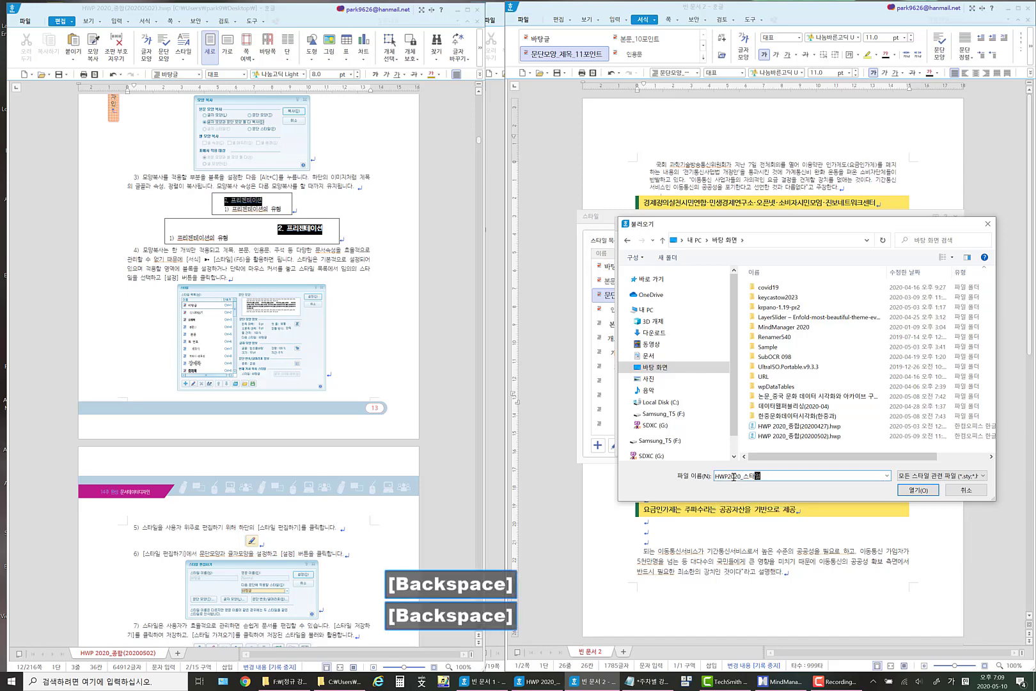
{"action": "type", "text": "(2020"}
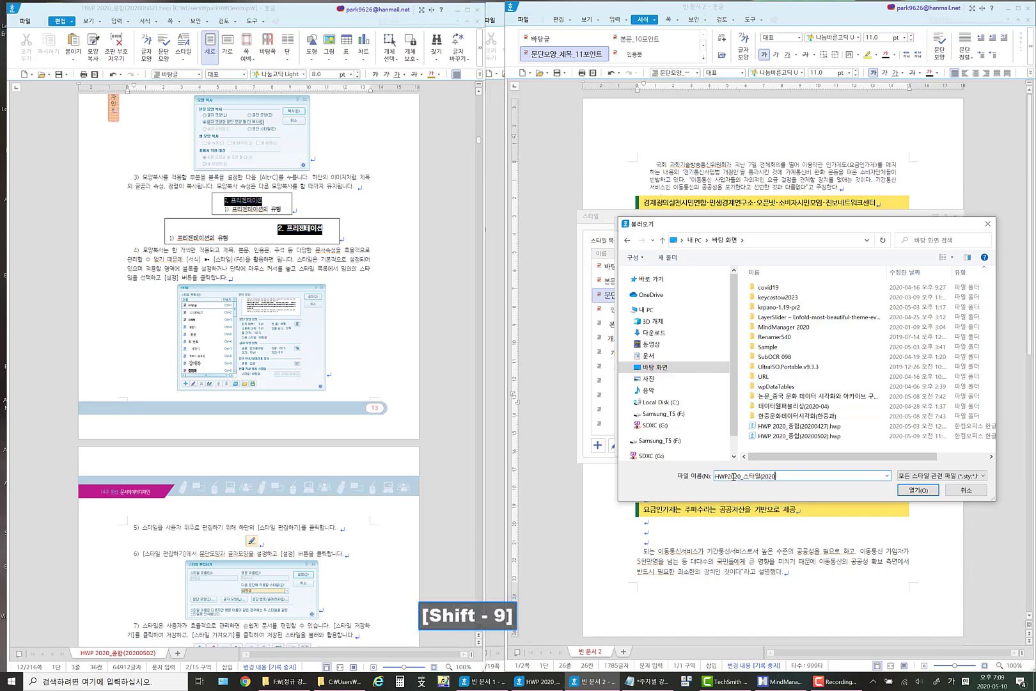
{"action": "type", "text": "050"}
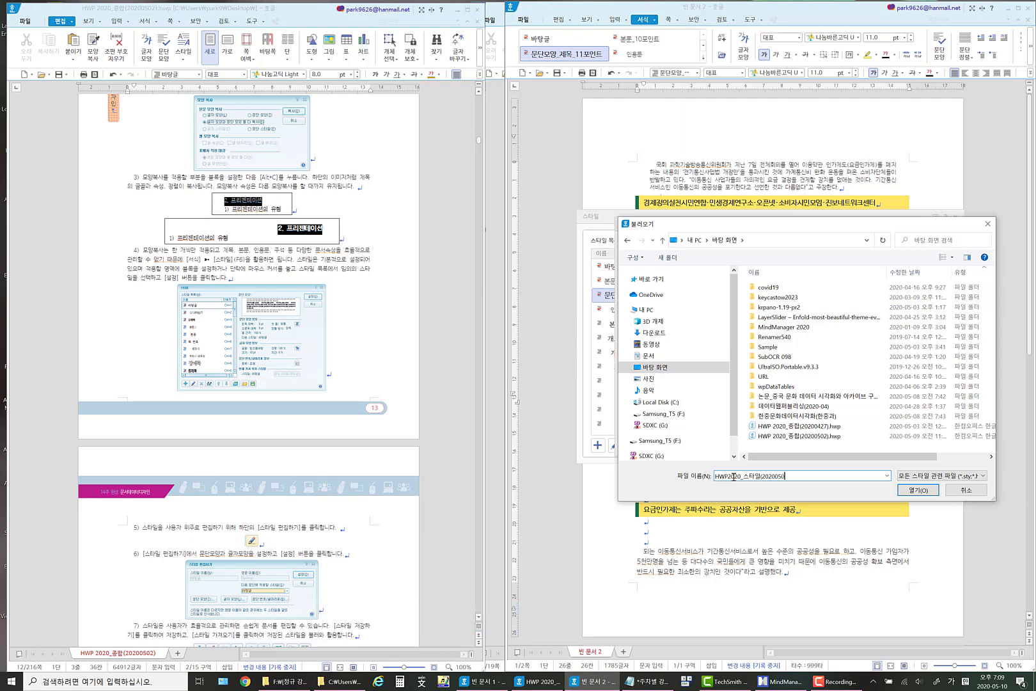
{"action": "type", "text": "59"}
{"action": "key", "text": "BackSpace"}
{"action": "type", "text": "1"}
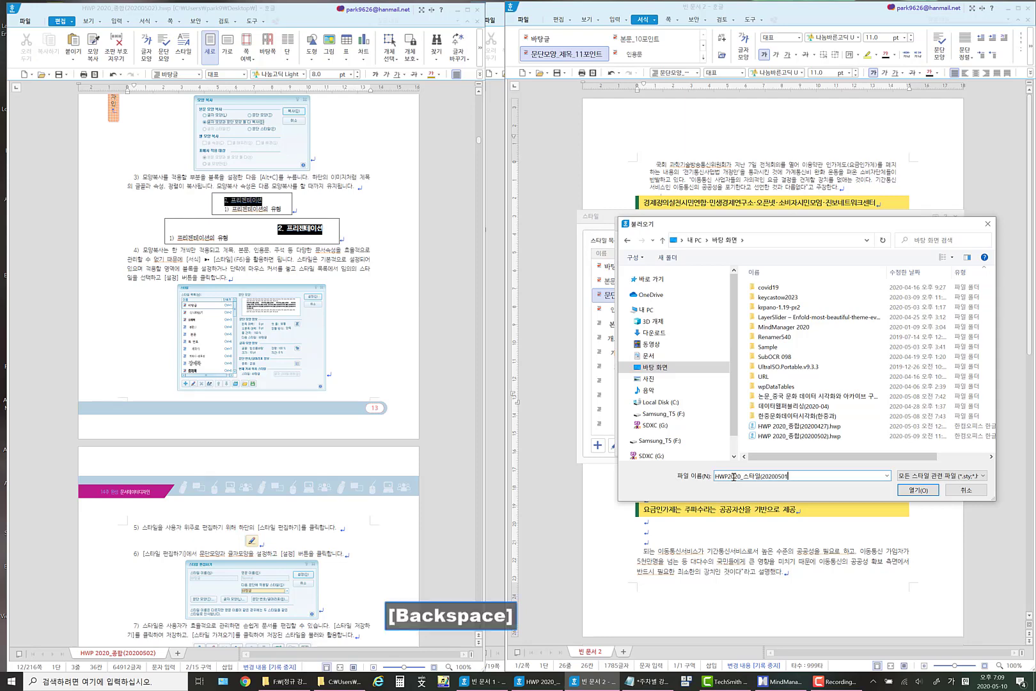
{"action": "type", "text": "0"}
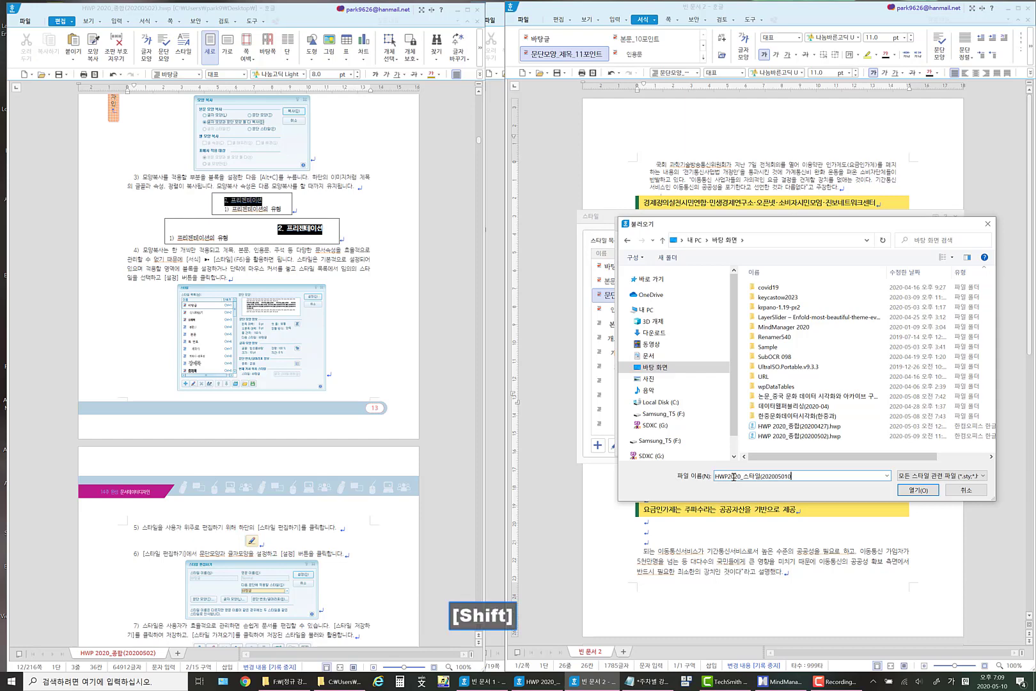
{"action": "type", "text": ")"}
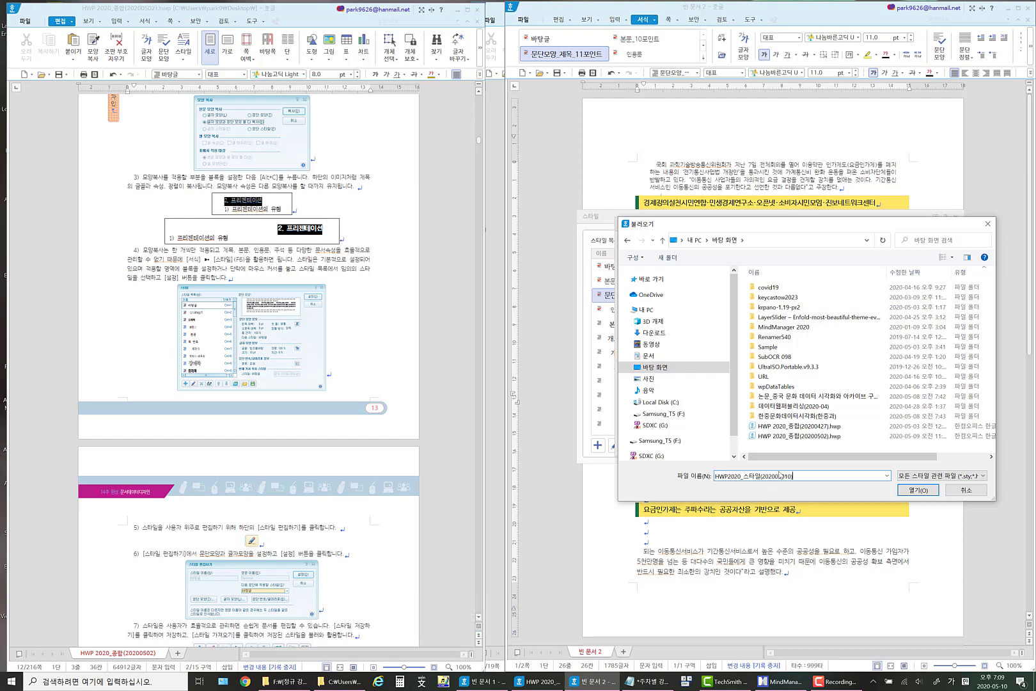
{"action": "left_click", "coordinate": [917, 492]}
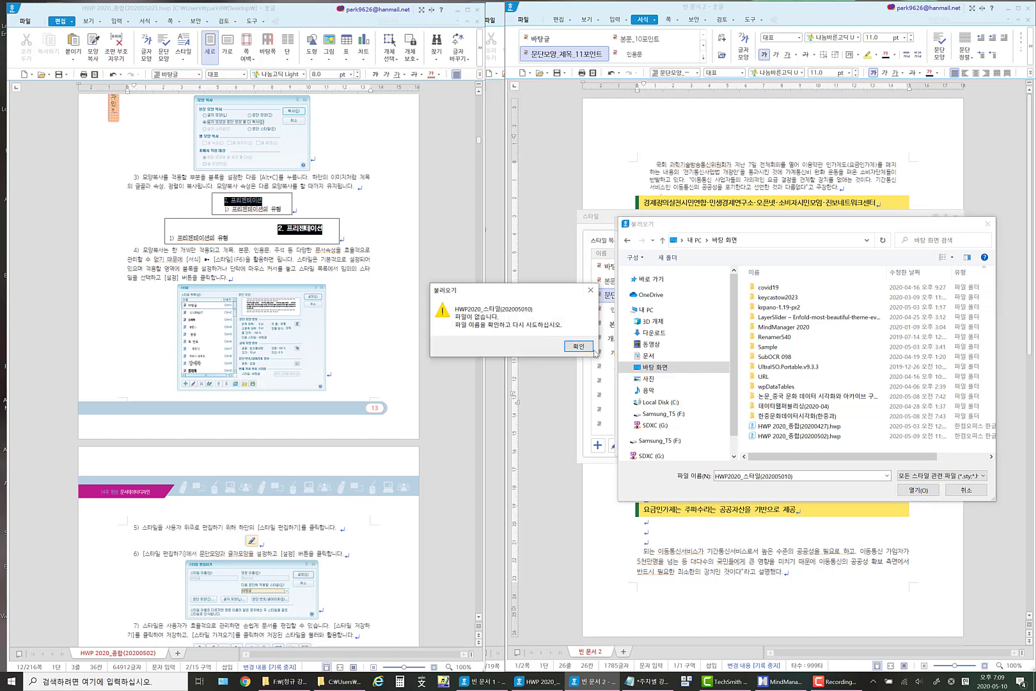
{"action": "left_click", "coordinate": [593, 349]}
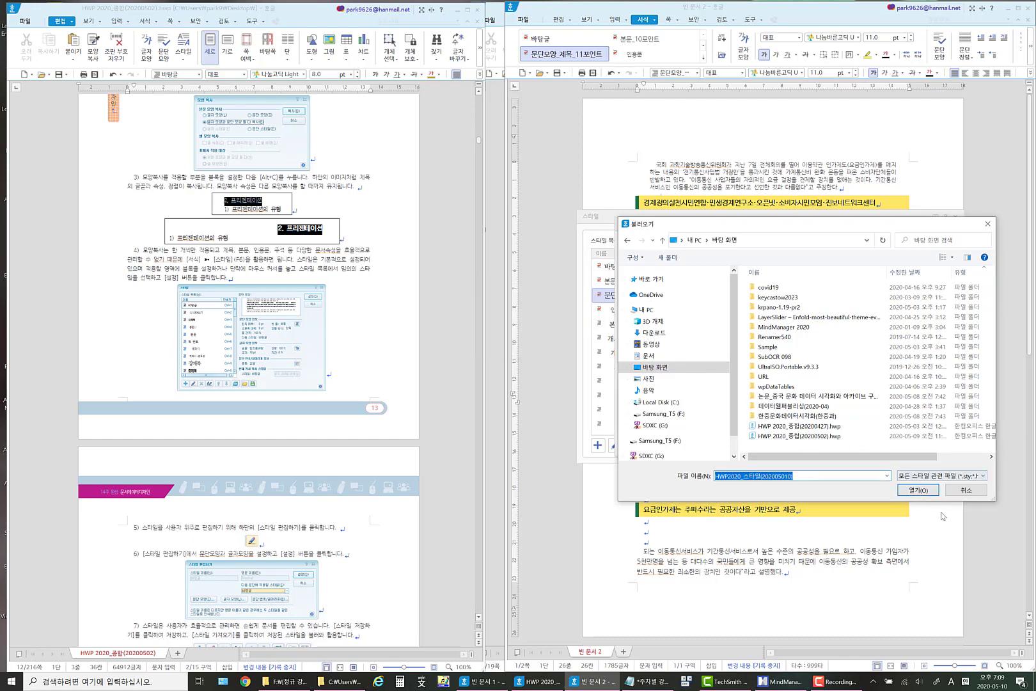
{"action": "left_click", "coordinate": [968, 493]}
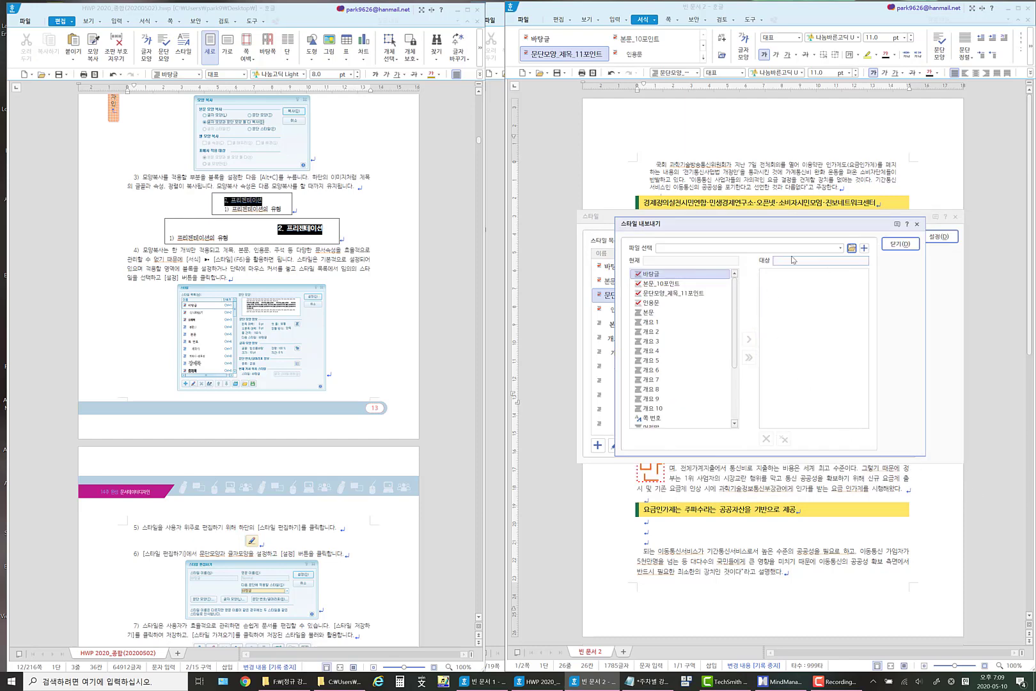
Start adding a new style file as the target of the style export.
{"action": "left_click", "coordinate": [686, 263]}
{"action": "left_click", "coordinate": [797, 262]}
{"action": "left_click", "coordinate": [864, 249]}
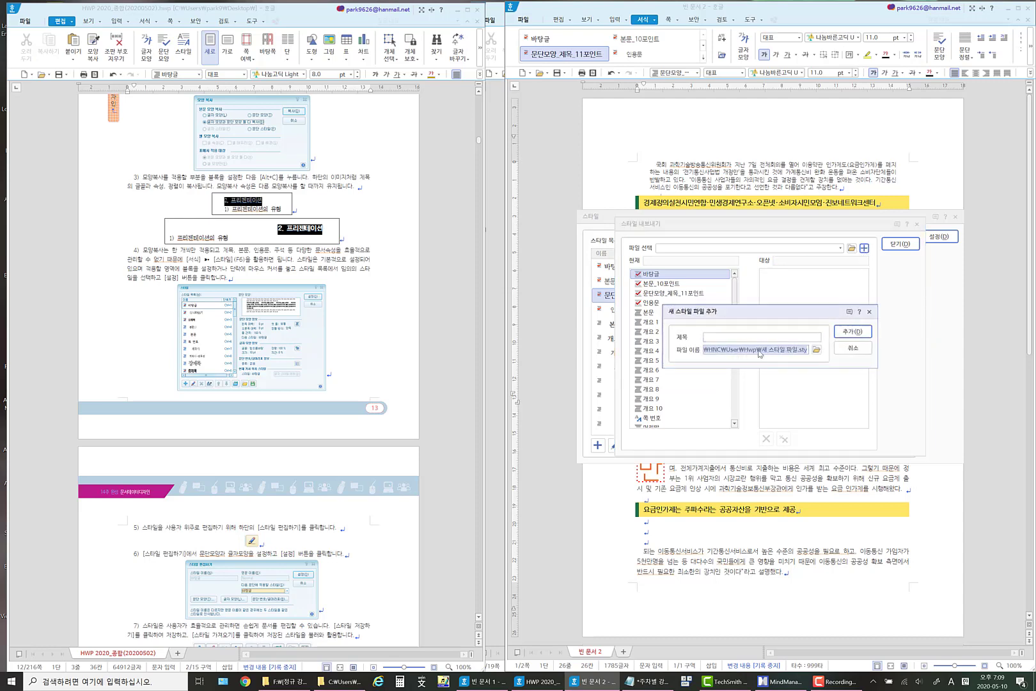
Copy the new style file's default path into a blank Notepad document and examine the full save location.
{"action": "left_click", "coordinate": [758, 351]}
{"action": "key", "text": "ctrl"}
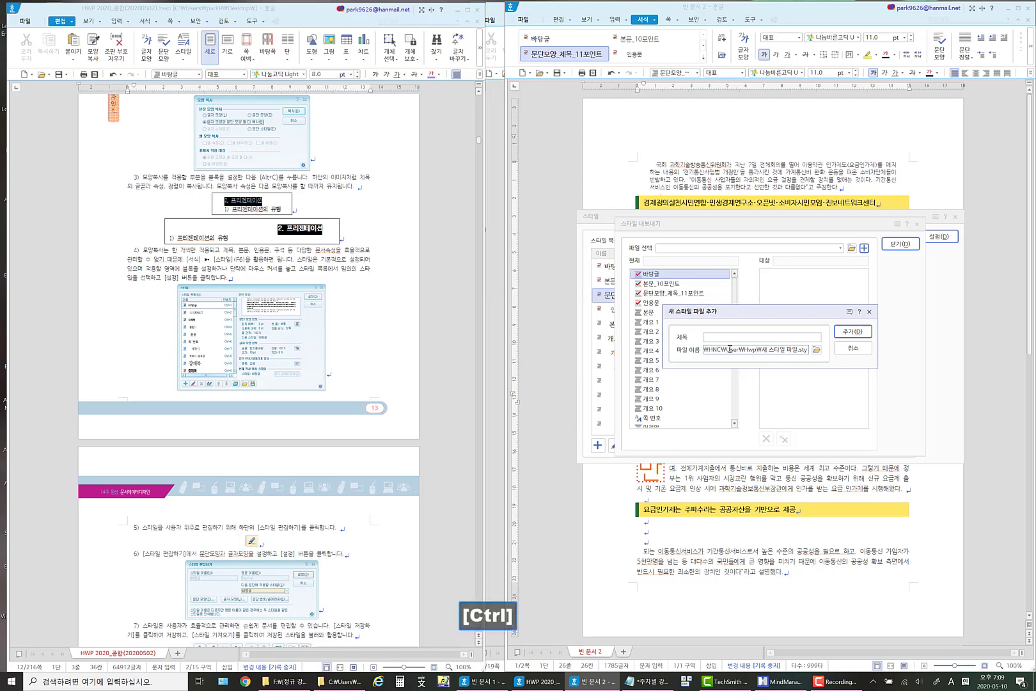
{"action": "key", "text": "ctrl+a"}
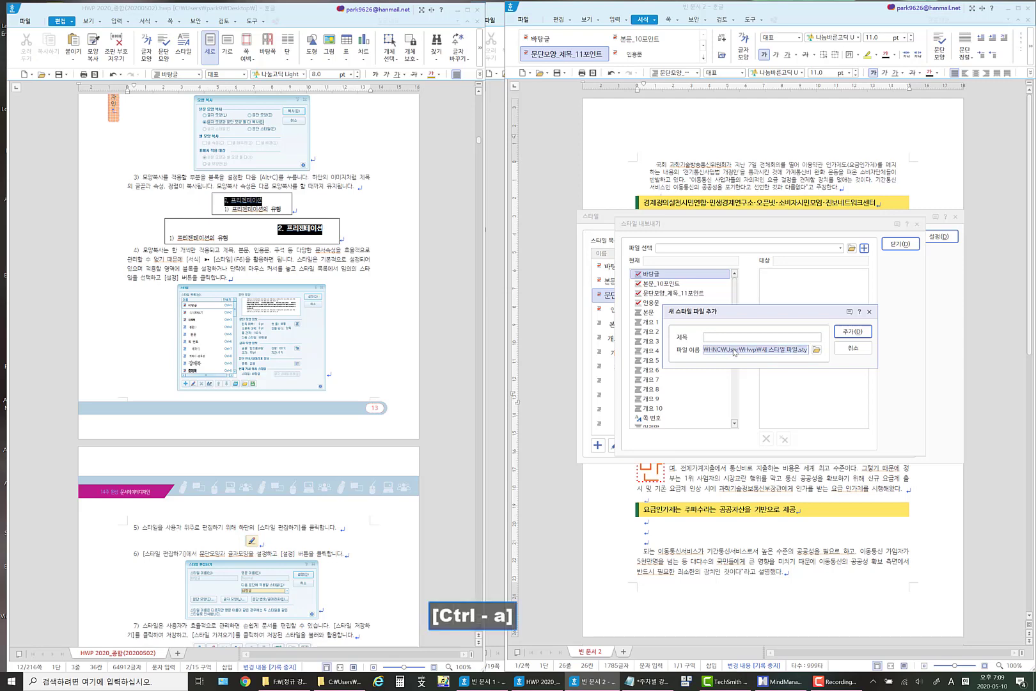
{"action": "key", "text": "ctrl+c"}
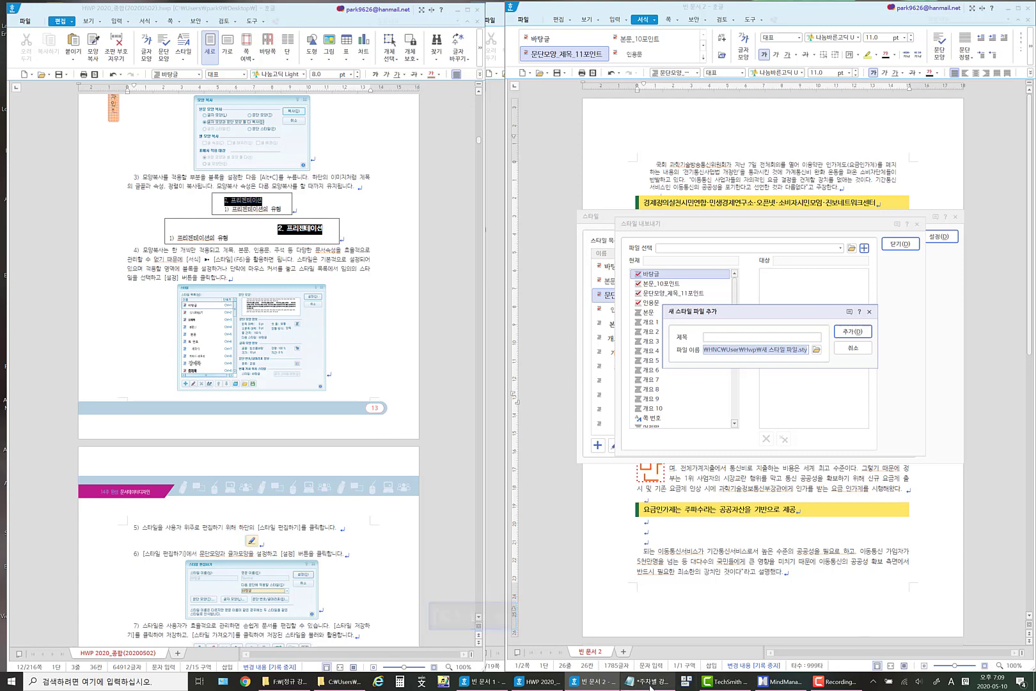
{"action": "right_click", "coordinate": [650, 686]}
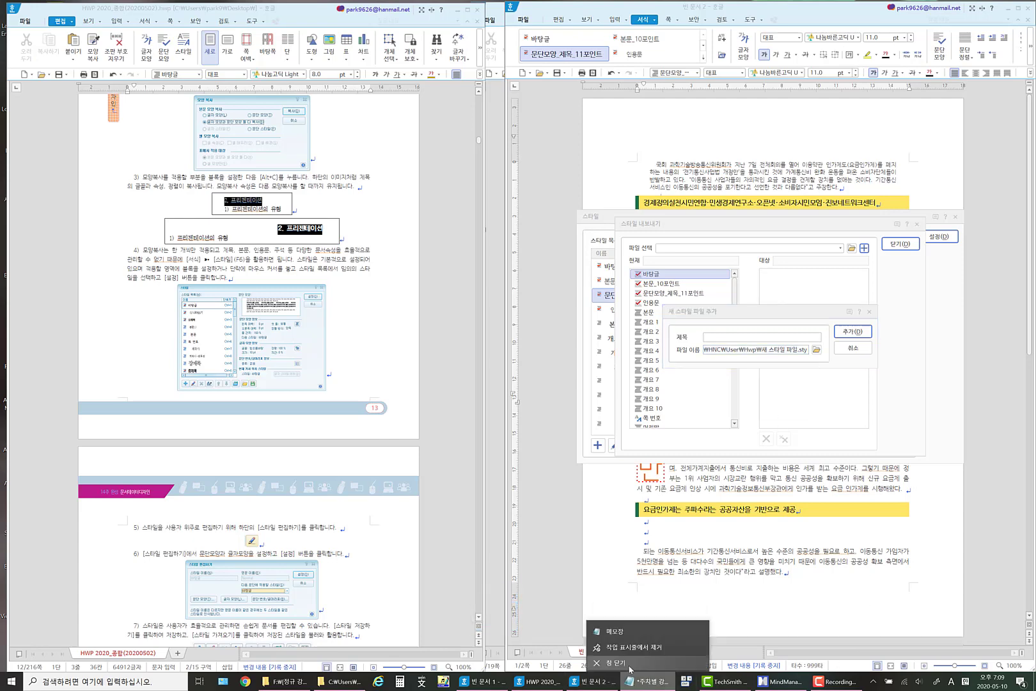
{"action": "left_click", "coordinate": [610, 630]}
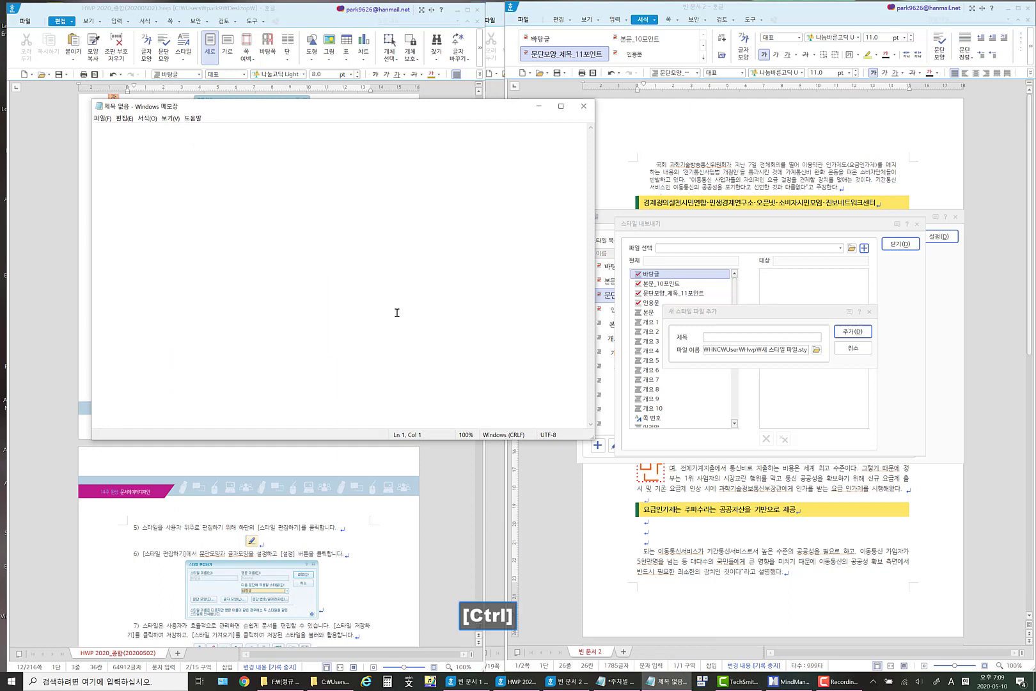
{"action": "key", "text": "ctrl+v"}
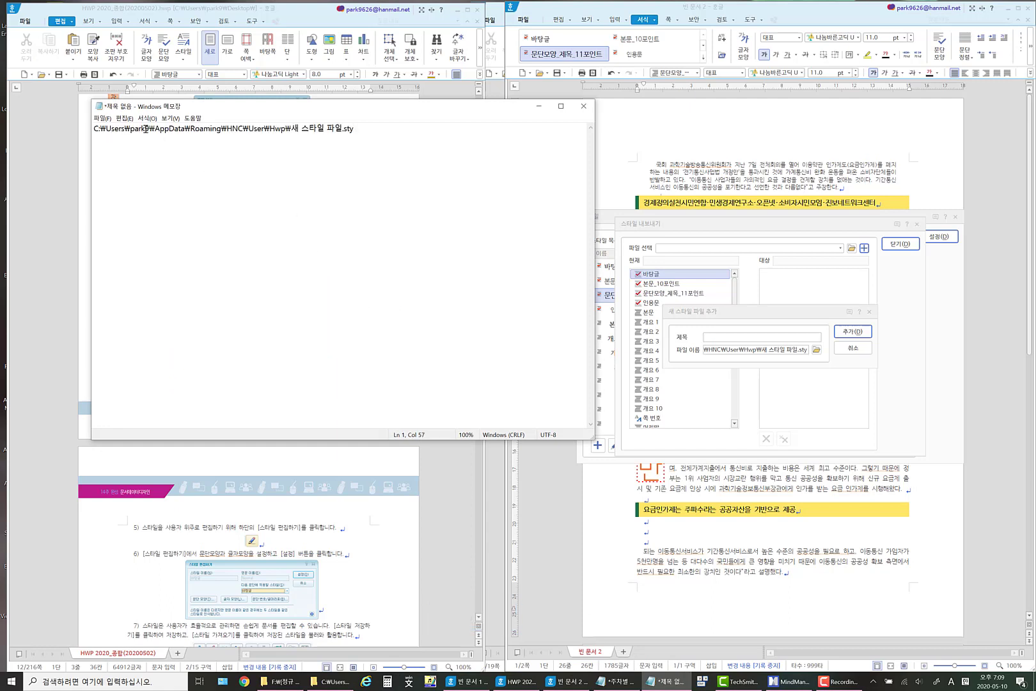
{"action": "left_click_drag", "start_coordinate": [383, 130], "coordinate": [104, 131]}
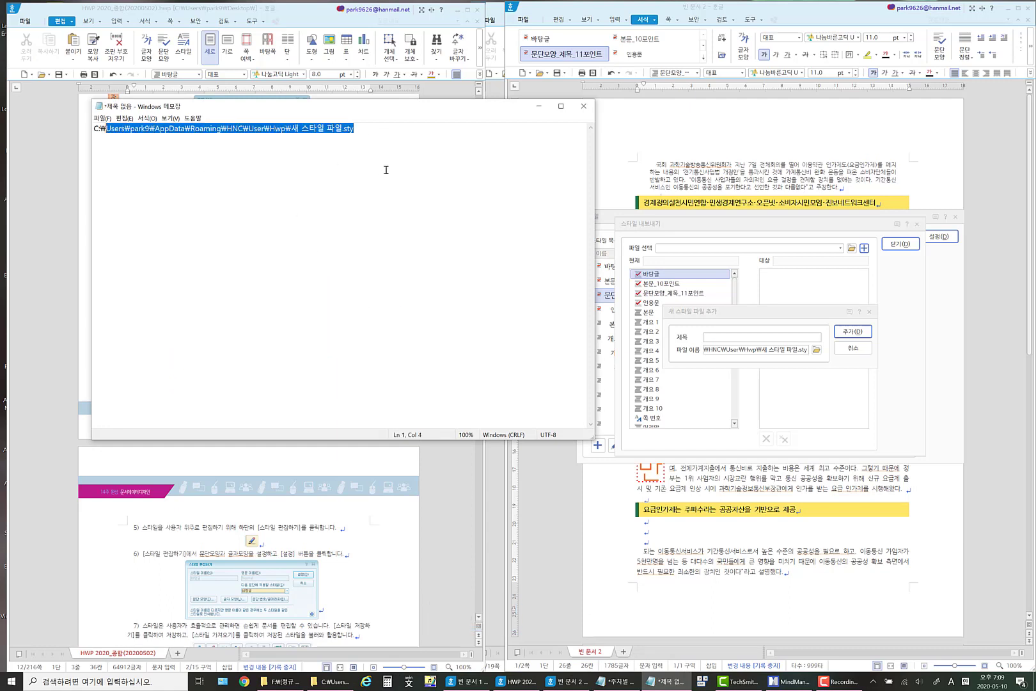
{"action": "left_click", "coordinate": [388, 169]}
Title the new style file hwp2020_스타일(20200510) and add it as the export target with its default file path.
{"action": "left_click", "coordinate": [724, 337]}
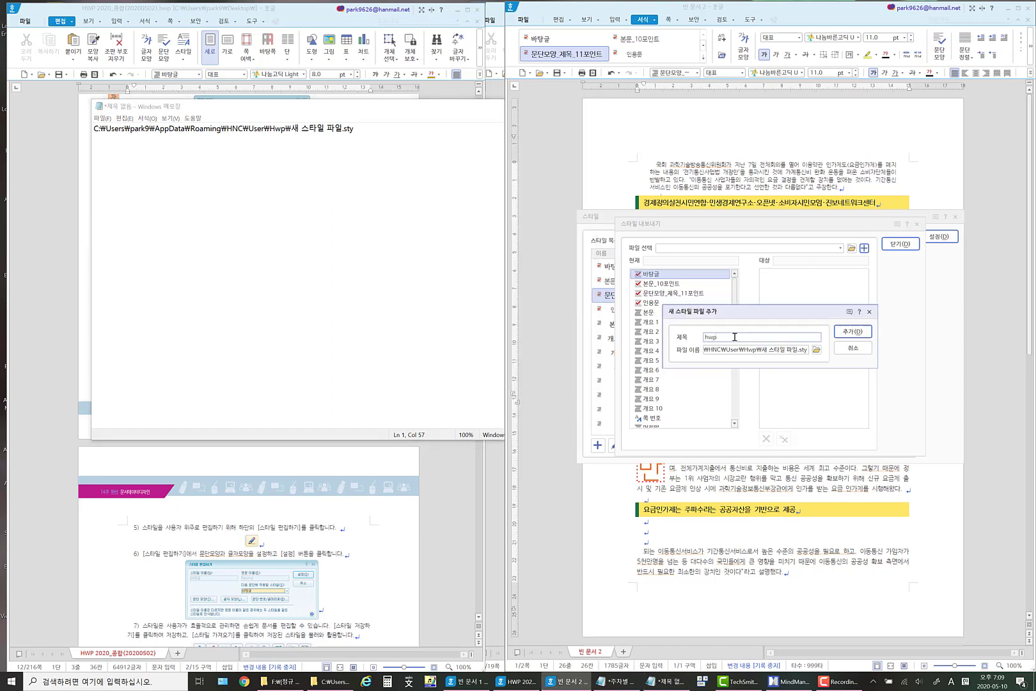
{"action": "type", "text": "hwp2020_"}
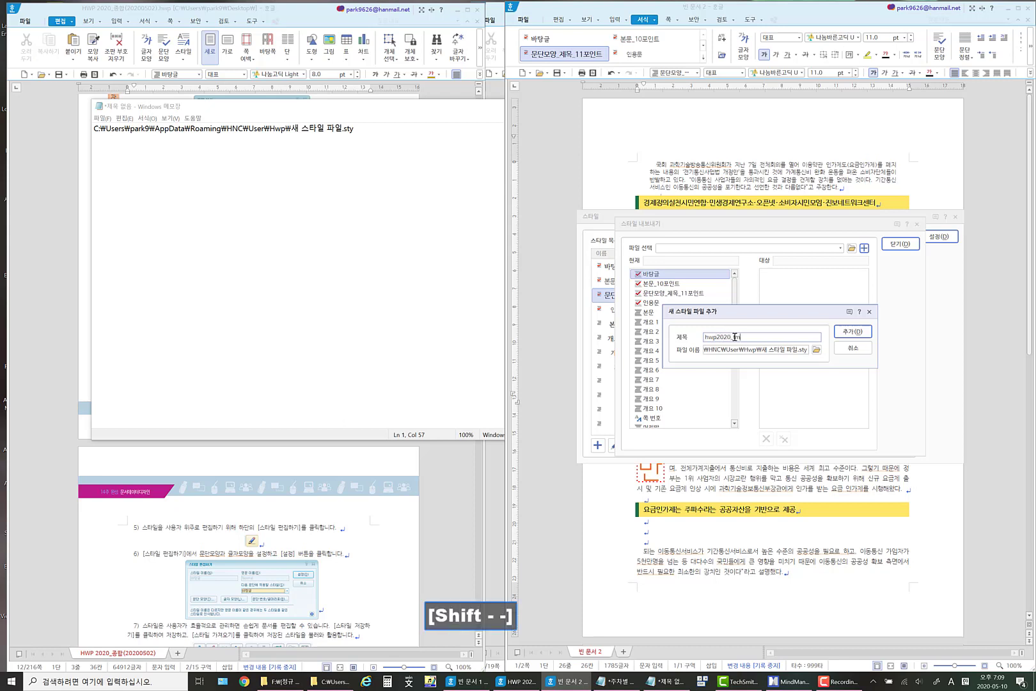
{"action": "key", "text": "BackSpace"}
{"action": "key", "text": "BackSpace"}
{"action": "key", "text": "BackSpace"}
{"action": "key", "text": "BackSpace"}
{"action": "key", "text": "Hangul"}
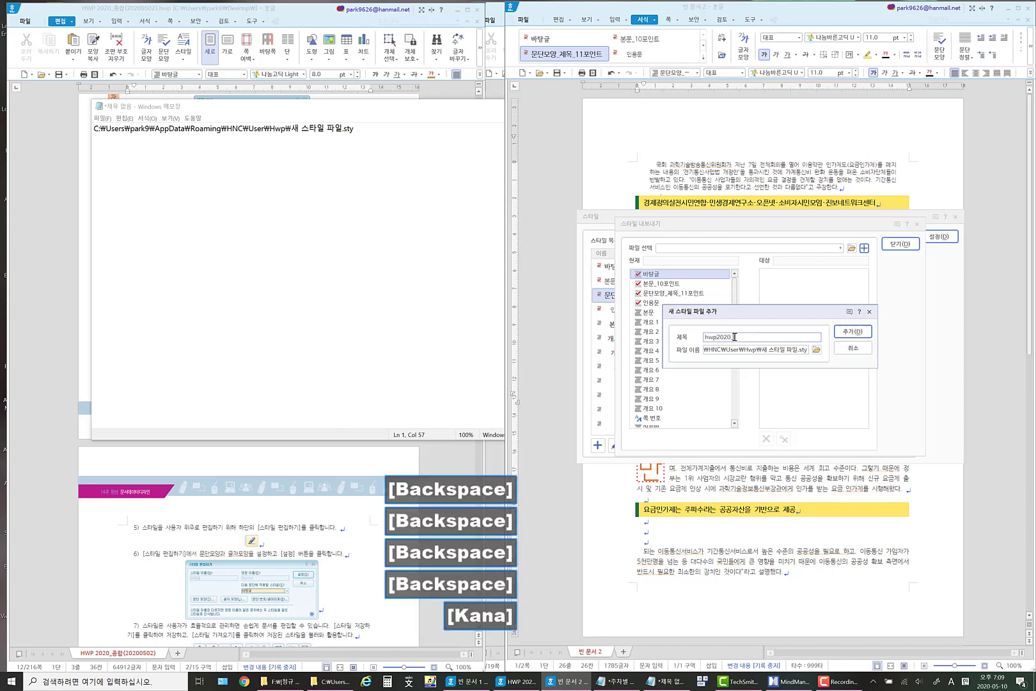
{"action": "type", "text": "스타"}
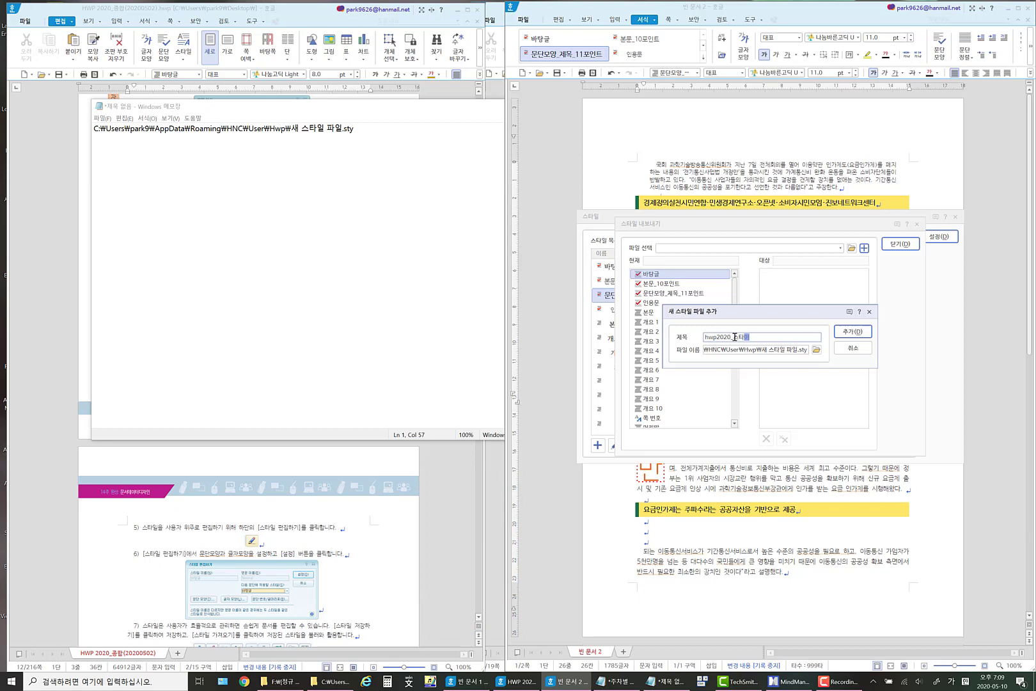
{"action": "type", "text": "일(20"}
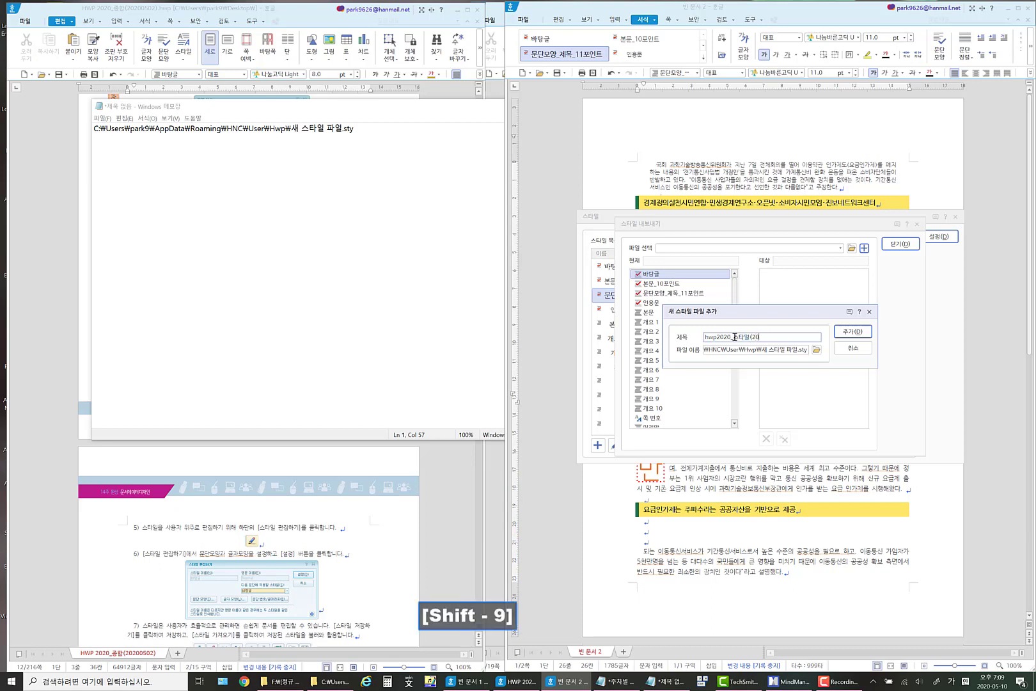
{"action": "type", "text": "20"}
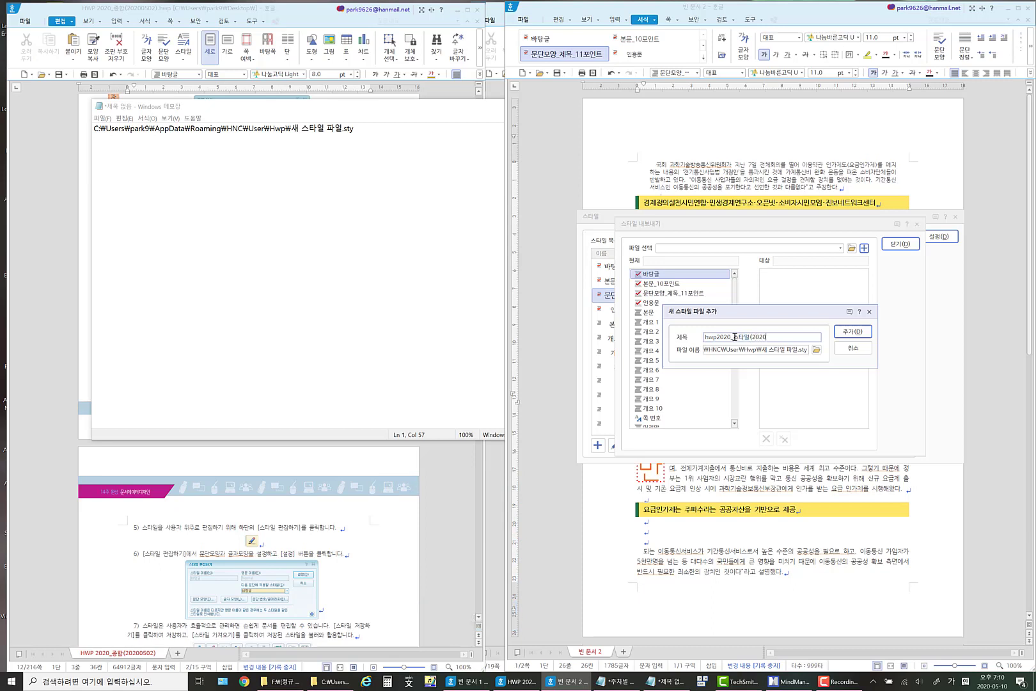
{"action": "type", "text": "0510)"}
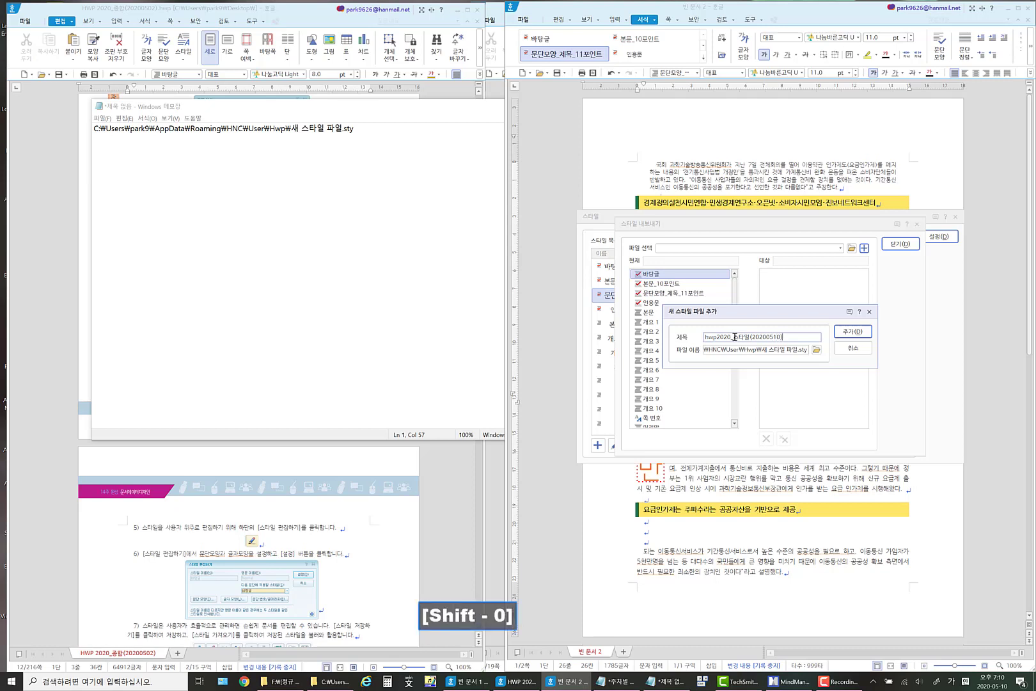
{"action": "left_click", "coordinate": [854, 331]}
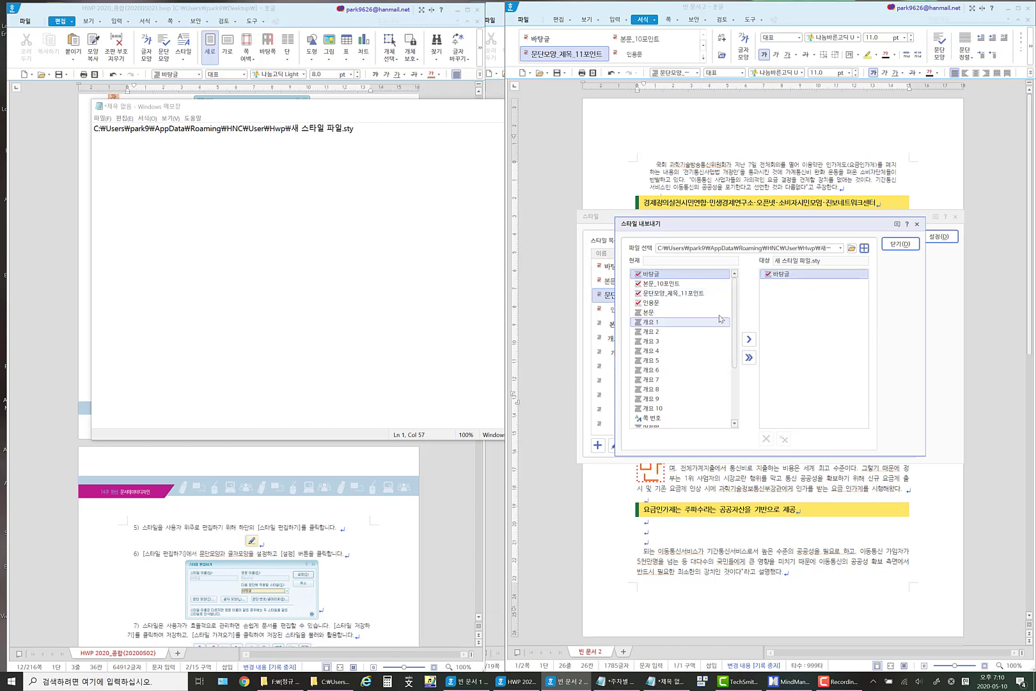
Copy all of the document's styles into 새 스타일 파일.sty, overwriting every style that has the same name.
{"action": "left_click", "coordinate": [670, 294]}
{"action": "left_click", "coordinate": [672, 302], "text": "ctrl"}
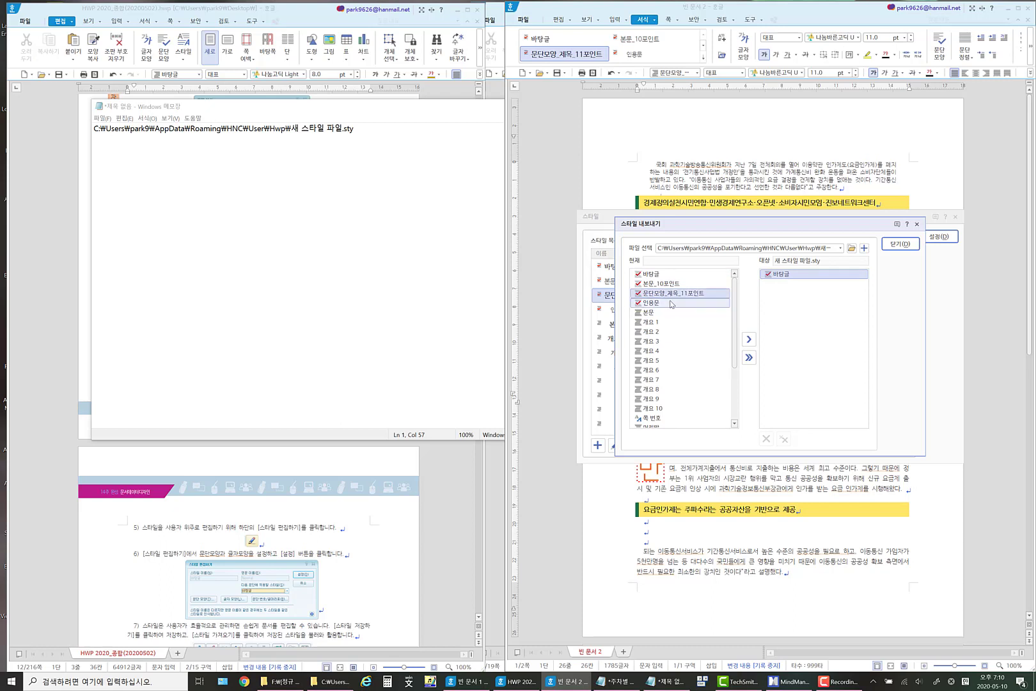
{"action": "left_click", "coordinate": [667, 303]}
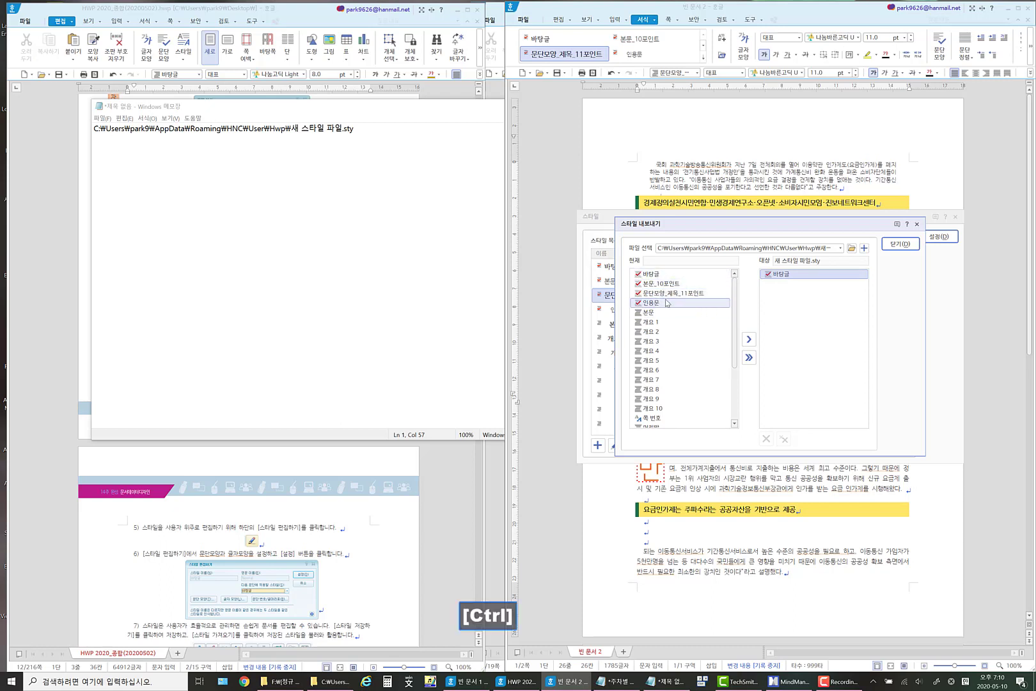
{"action": "key", "text": "ctrl+a"}
{"action": "left_click", "coordinate": [749, 358]}
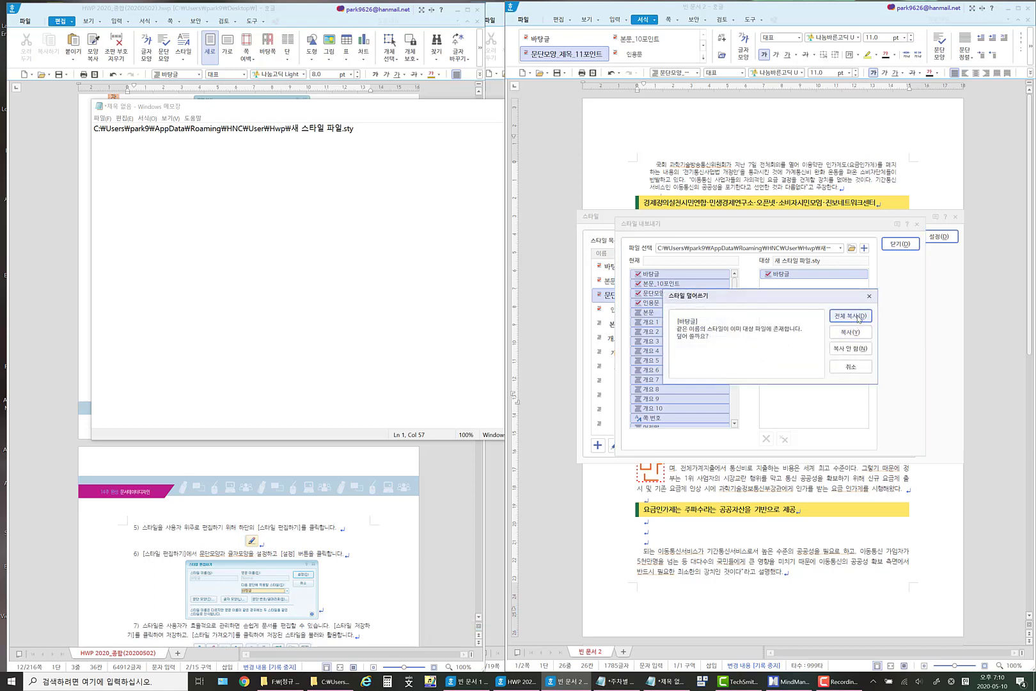
{"action": "left_click", "coordinate": [855, 316]}
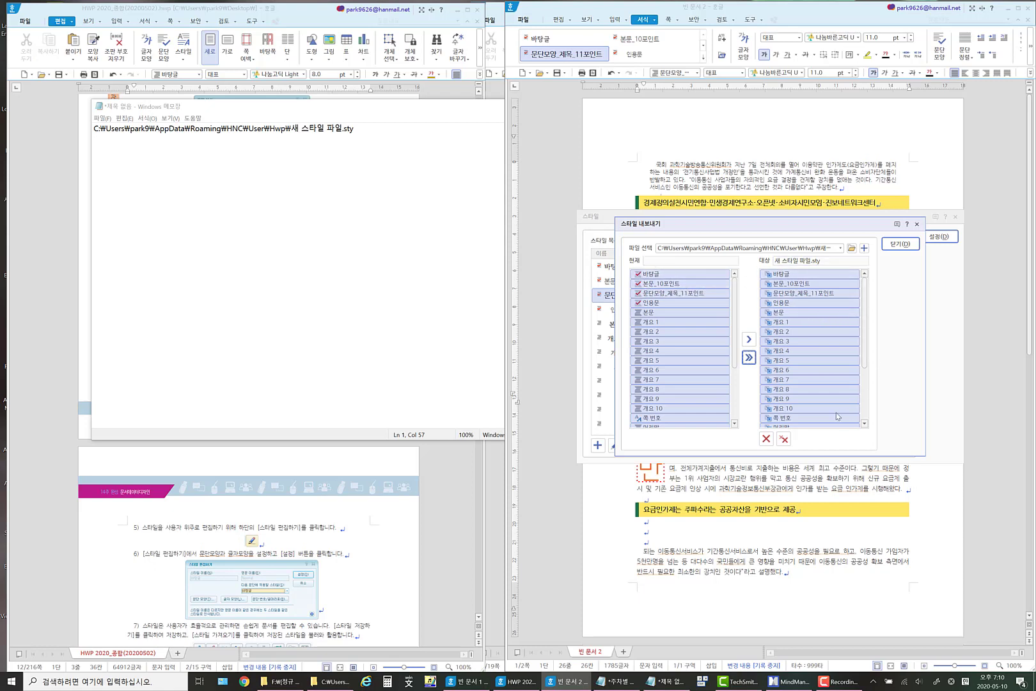
{"action": "left_click", "coordinate": [840, 248]}
{"action": "left_click", "coordinate": [863, 249]}
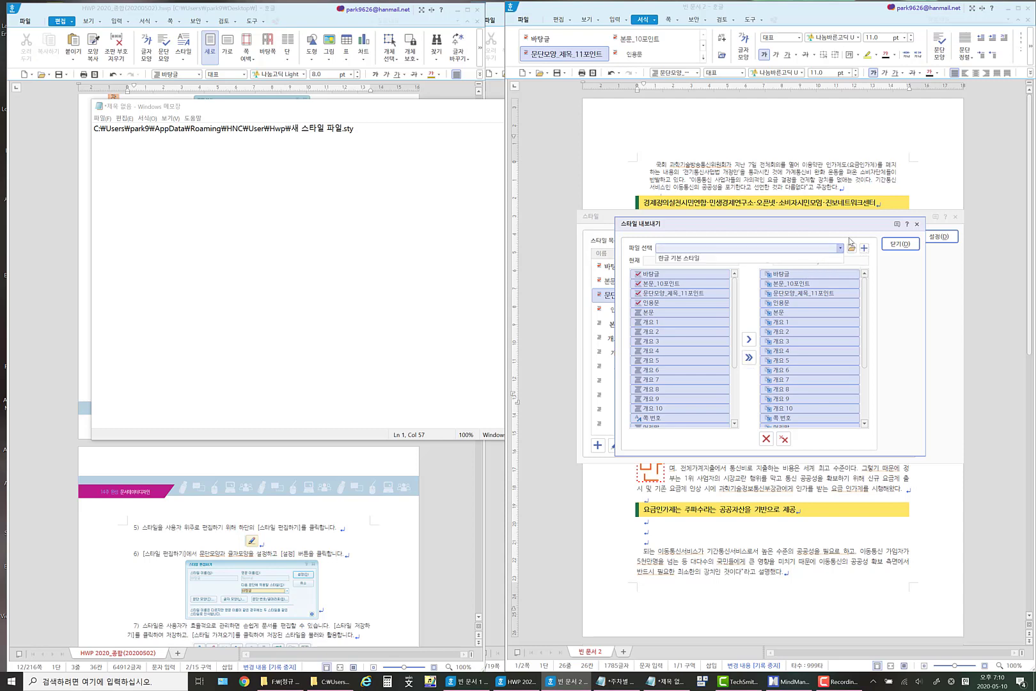
{"action": "left_click", "coordinate": [852, 248]}
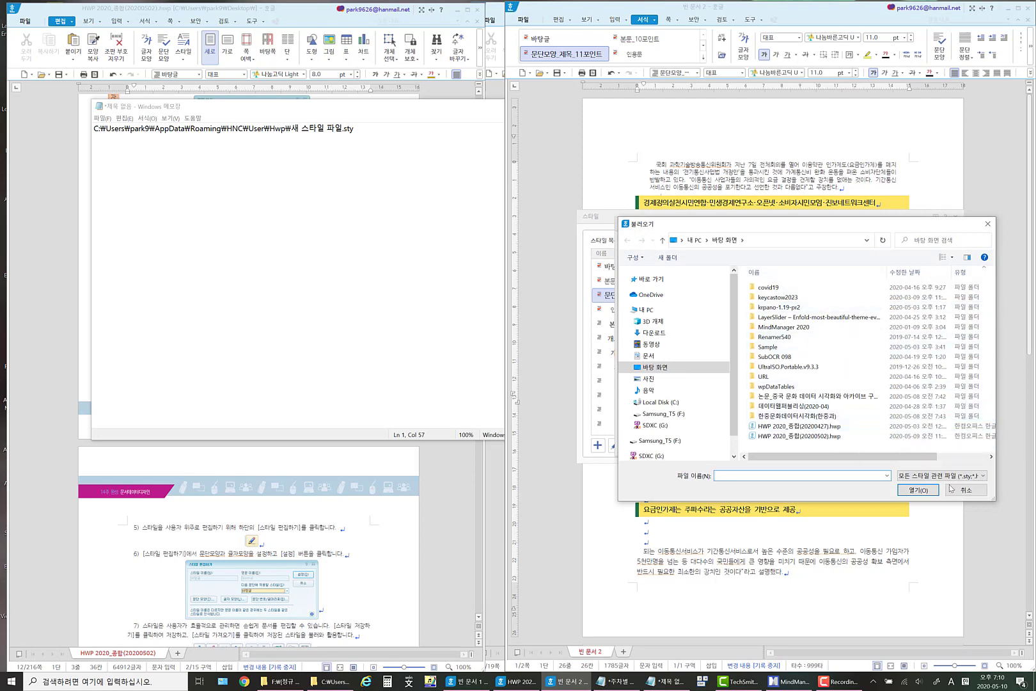
{"action": "left_click", "coordinate": [966, 490]}
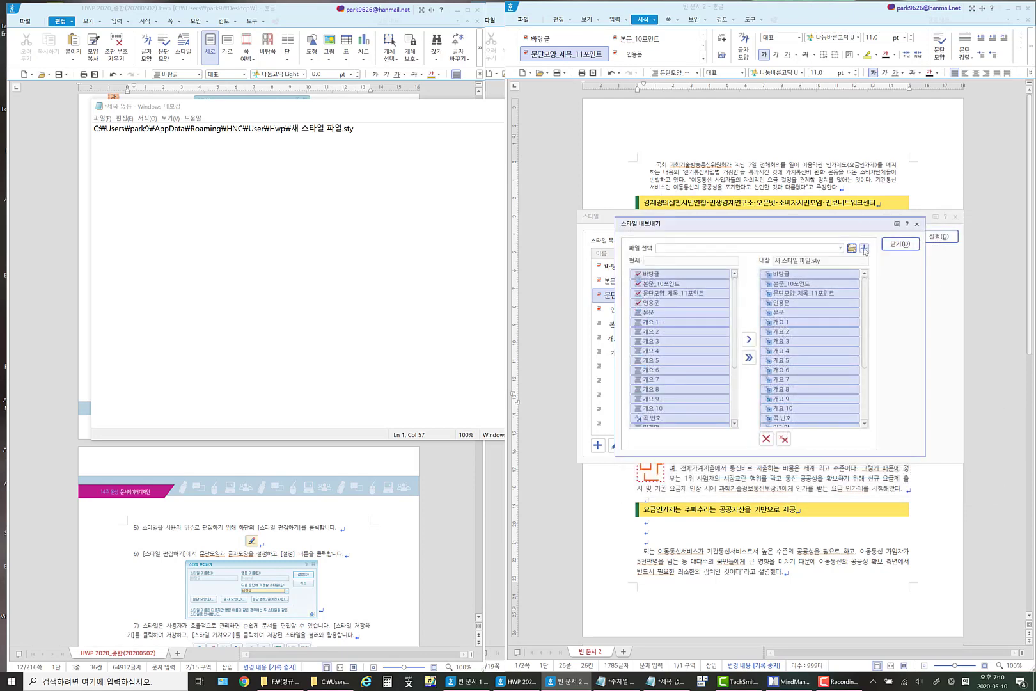
Add the default 새 스타일 파일.sty as the export target again without a title, and save it while closing the export.
{"action": "left_click", "coordinate": [862, 250]}
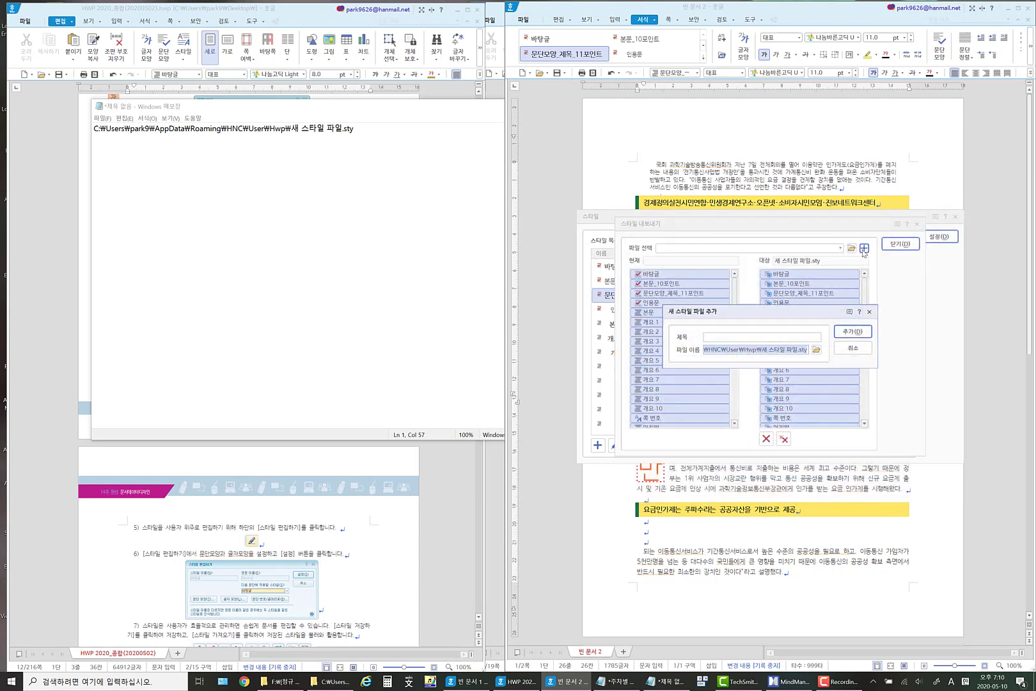
{"action": "left_click", "coordinate": [759, 337]}
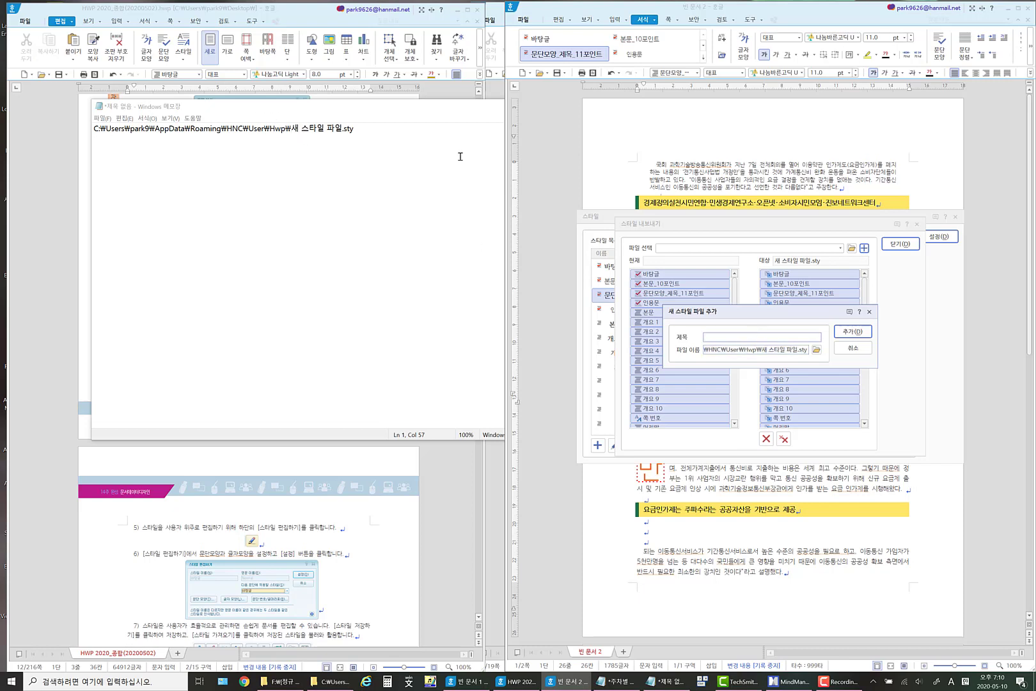
{"action": "left_click", "coordinate": [853, 332]}
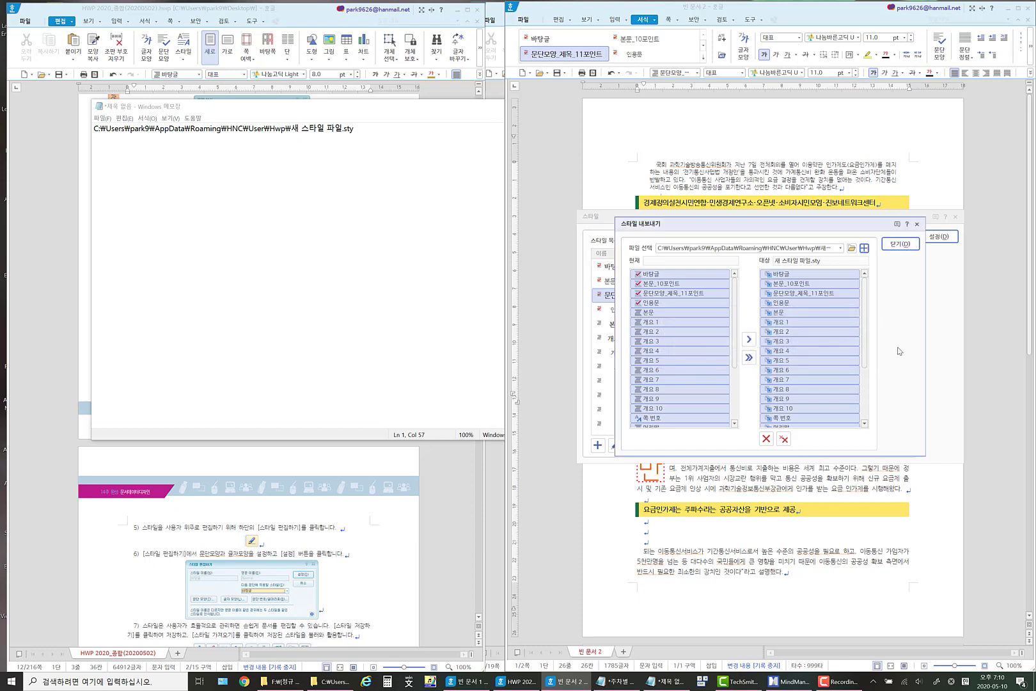
{"action": "left_click", "coordinate": [900, 245]}
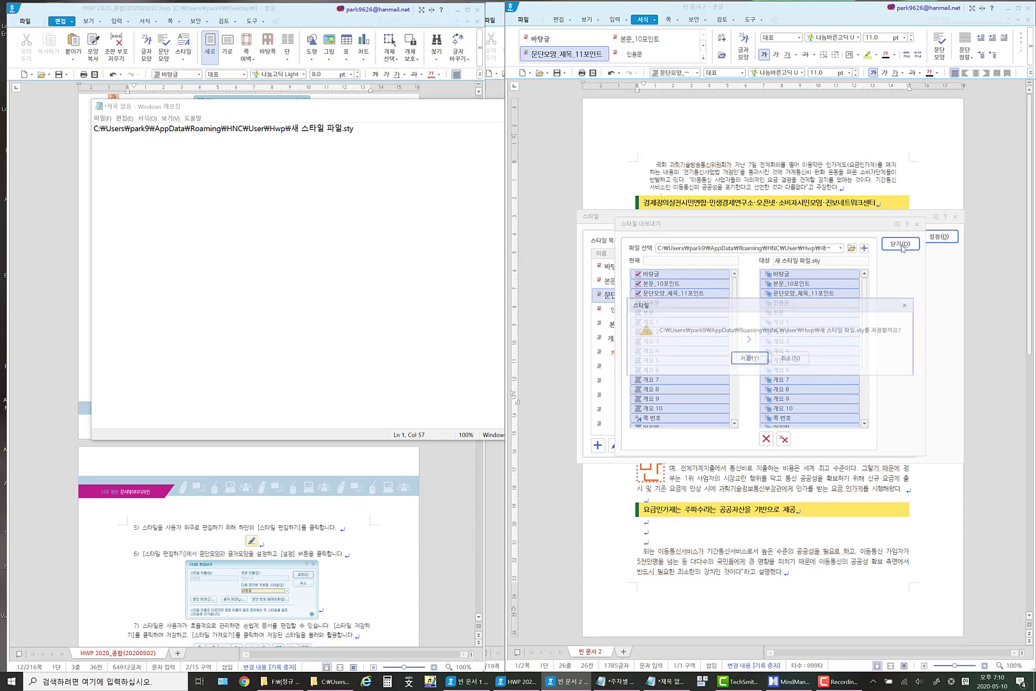
{"action": "left_click", "coordinate": [754, 362]}
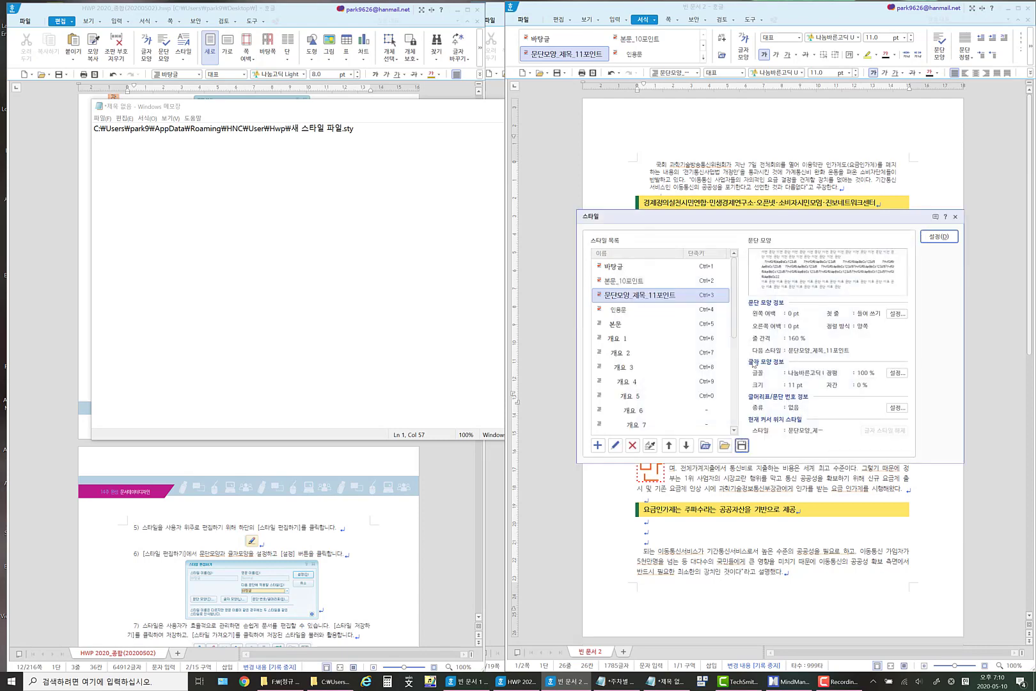
Copy the full path of 새 스타일 파일.sty from the Notepad document and switch to a File Explorer window.
{"action": "left_click_drag", "start_coordinate": [368, 128], "coordinate": [71, 126]}
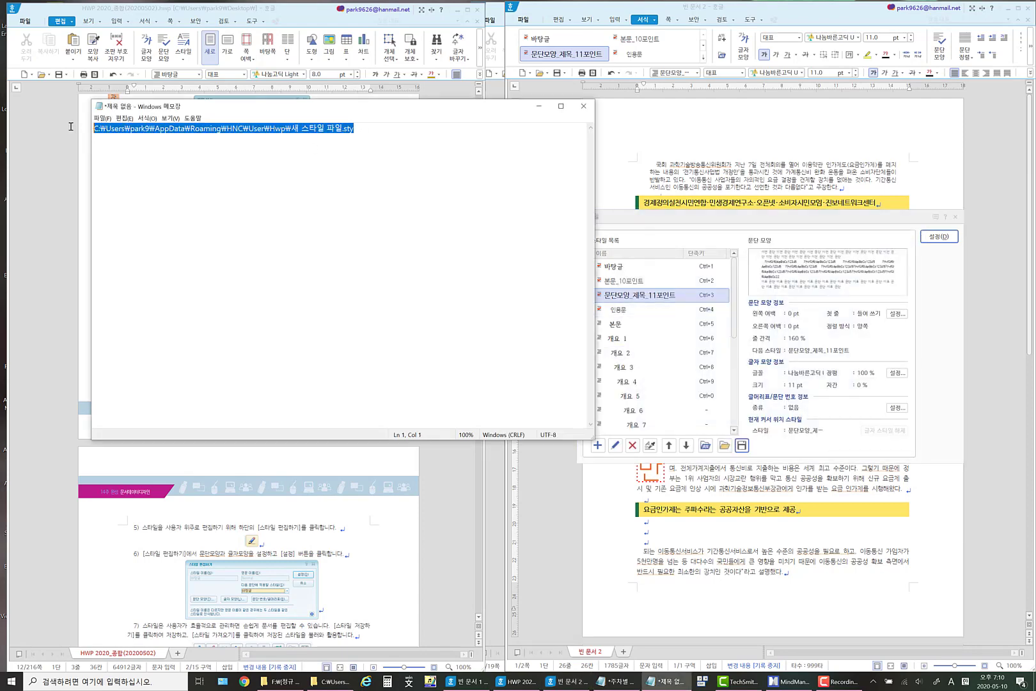
{"action": "right_click", "coordinate": [150, 133]}
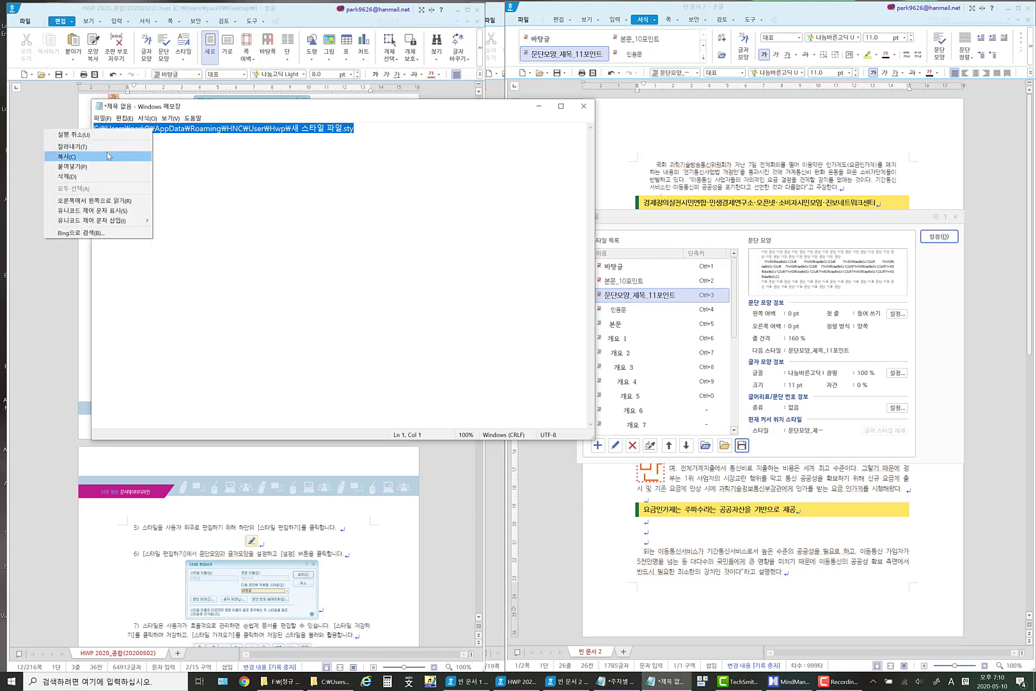
{"action": "left_click", "coordinate": [96, 156]}
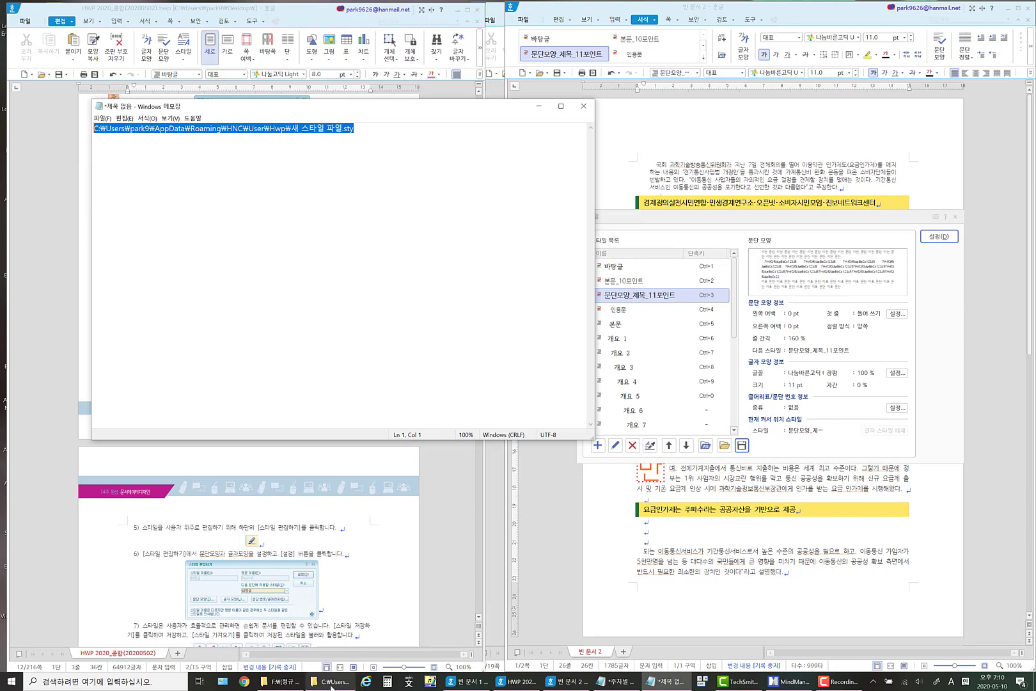
{"action": "right_click", "coordinate": [331, 683]}
{"action": "left_click", "coordinate": [329, 537]}
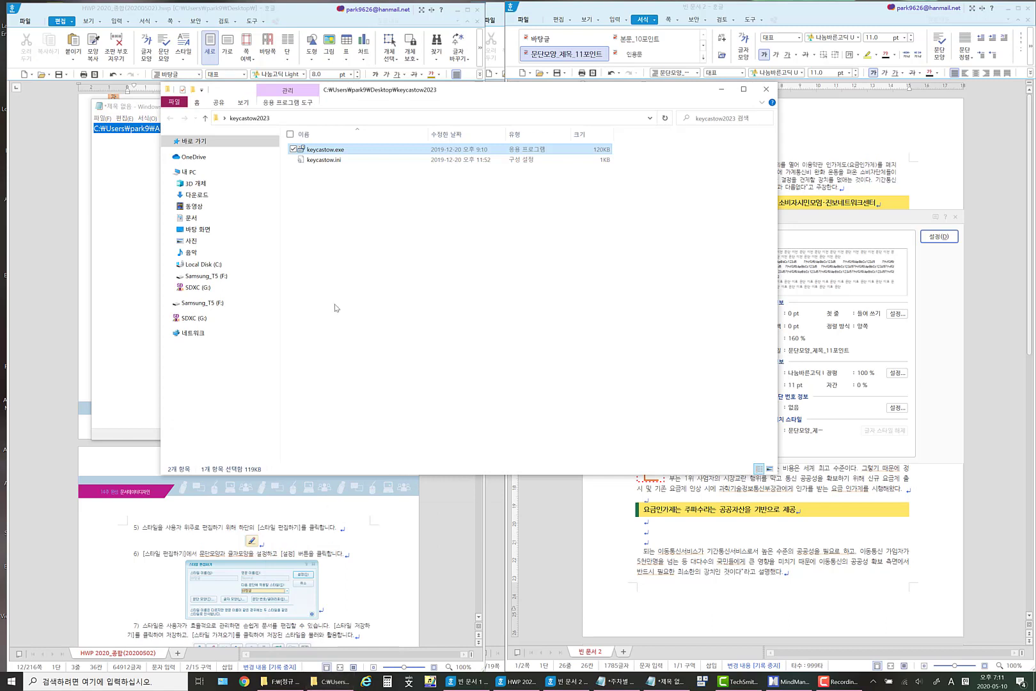
Try to open the copied style file path in File Explorer, and dismiss the app selection without choosing a program.
{"action": "left_click", "coordinate": [307, 120]}
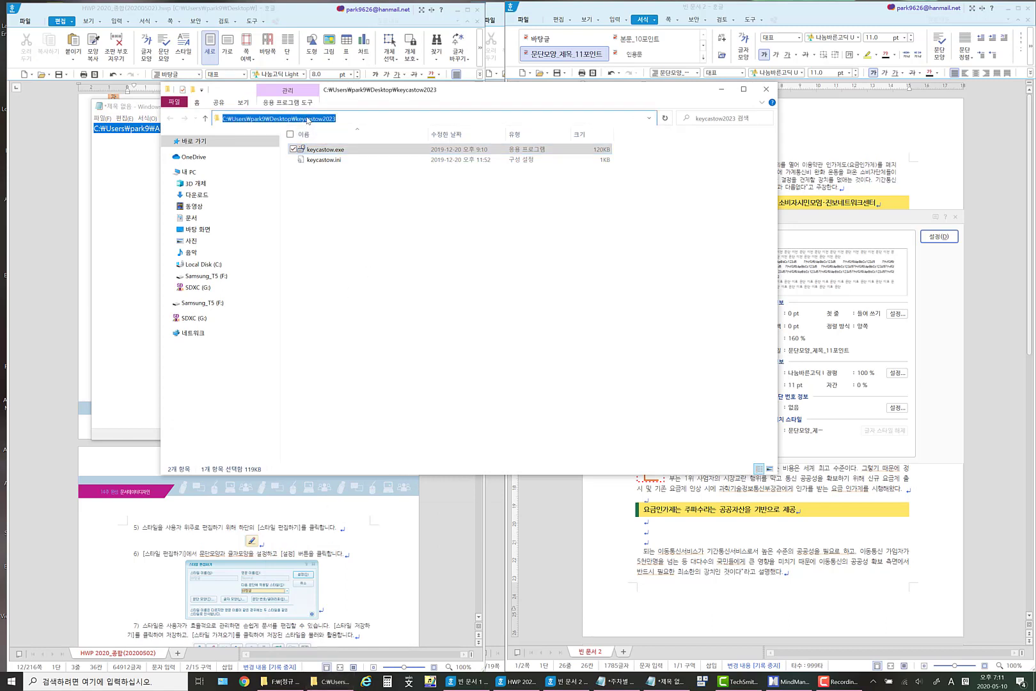
{"action": "type", "text": "C:\\Users\\park9\\AppData\\Roaming\\HNC\\User\\Hwp\\새 스타일 파일.sty"}
{"action": "key", "text": "Return"}
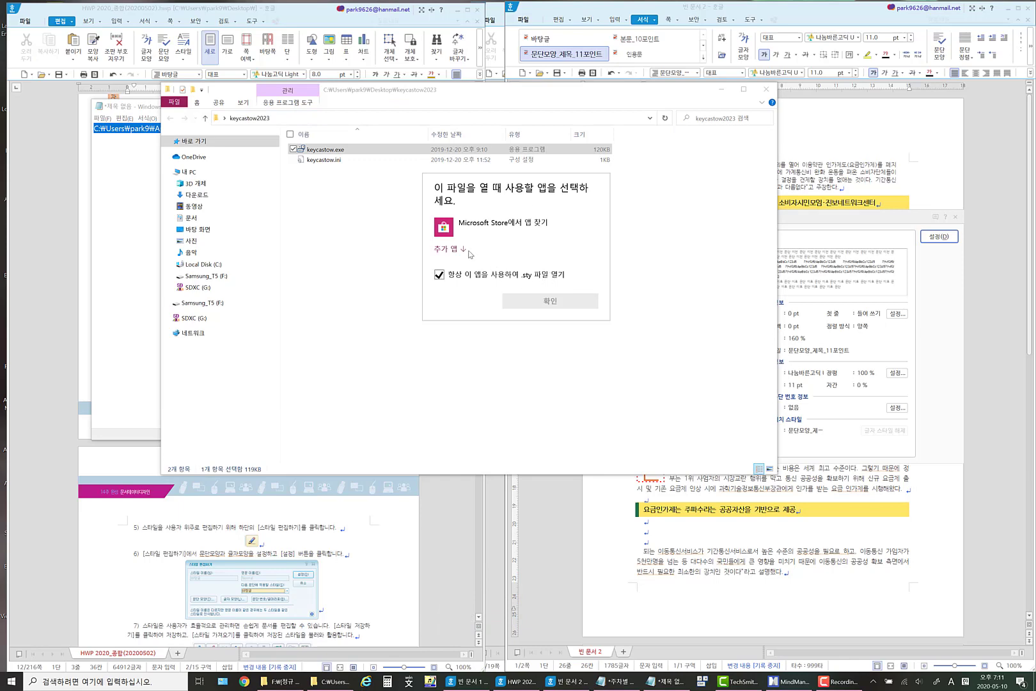
{"action": "left_click", "coordinate": [467, 251]}
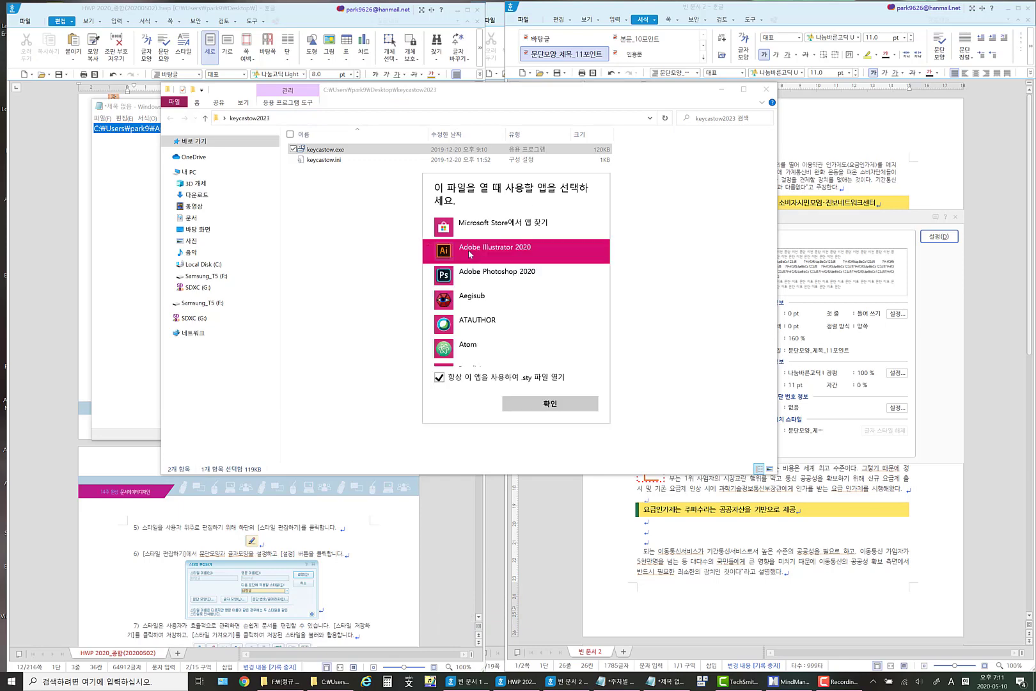
{"action": "left_click", "coordinate": [455, 90]}
{"action": "left_click_drag", "start_coordinate": [465, 93], "coordinate": [465, 237]}
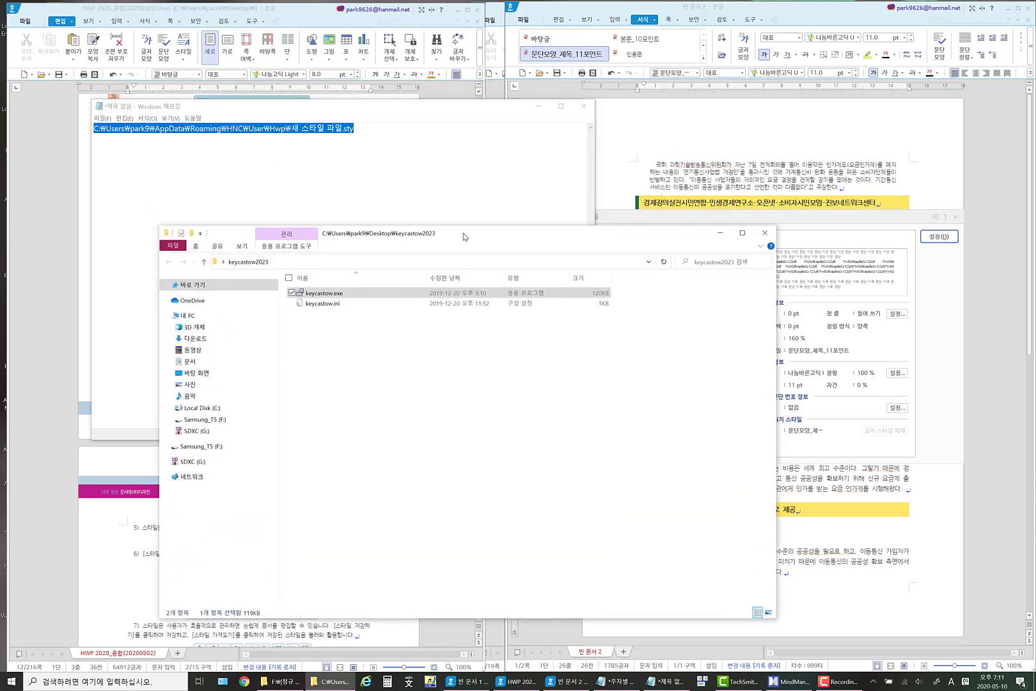
Go to the AppData\Roaming\HNC\User\Hwp folder in File Explorer, select 새 스타일 파일.sty, and return to the style dialog.
{"action": "left_click", "coordinate": [314, 138]}
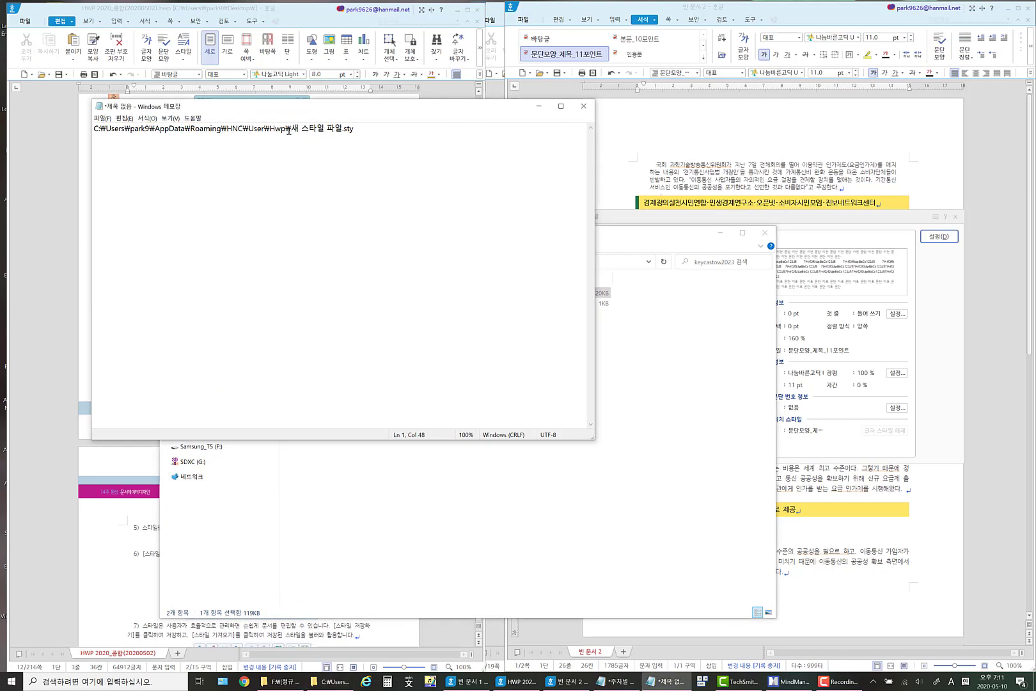
{"action": "left_click_drag", "start_coordinate": [290, 129], "coordinate": [63, 125]}
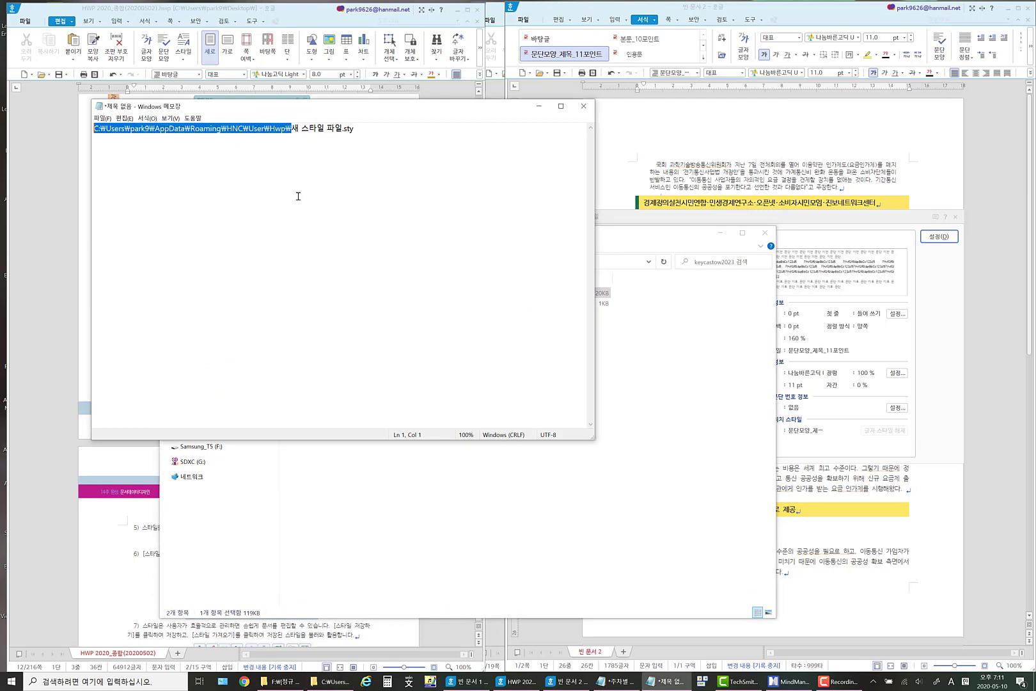
{"action": "key", "text": "ctrl+c"}
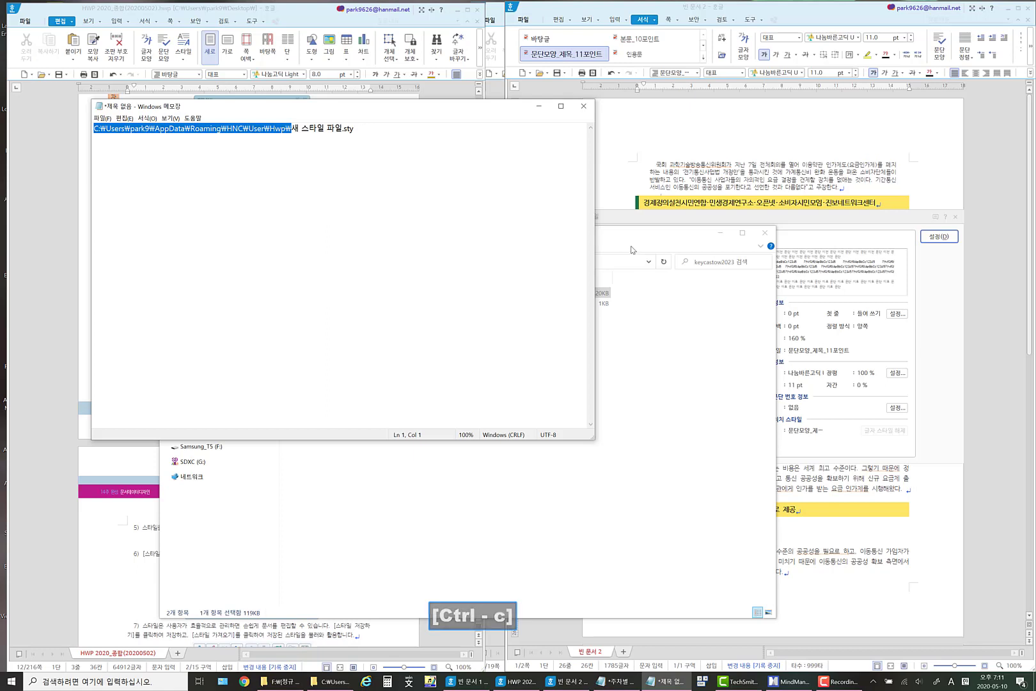
{"action": "left_click", "coordinate": [678, 317]}
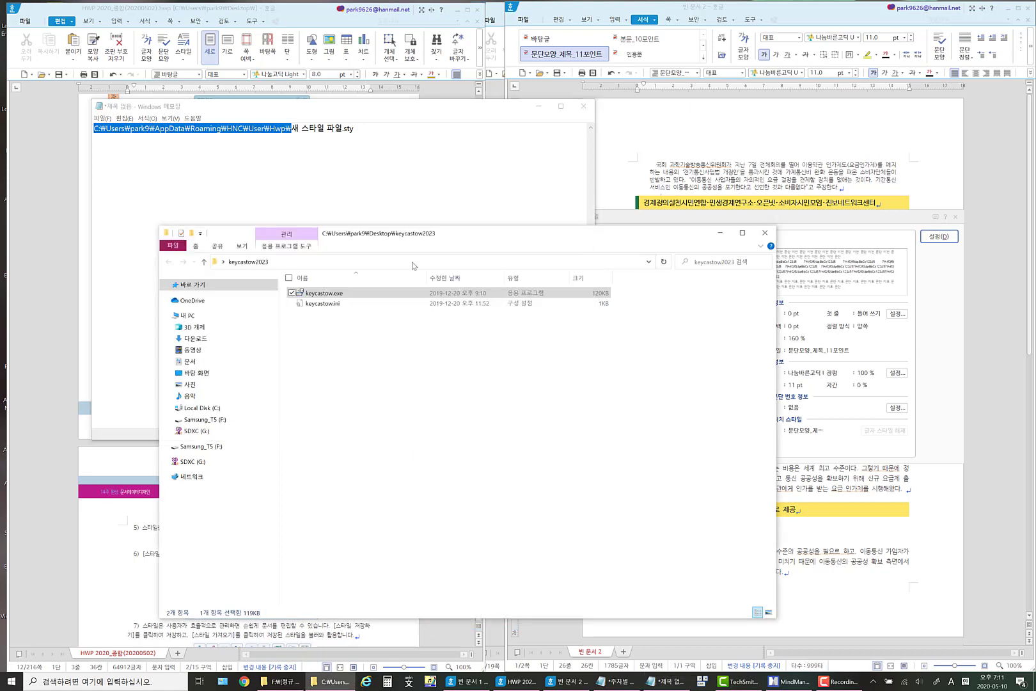
{"action": "left_click", "coordinate": [299, 261]}
{"action": "left_click_drag", "start_coordinate": [374, 264], "coordinate": [459, 264]}
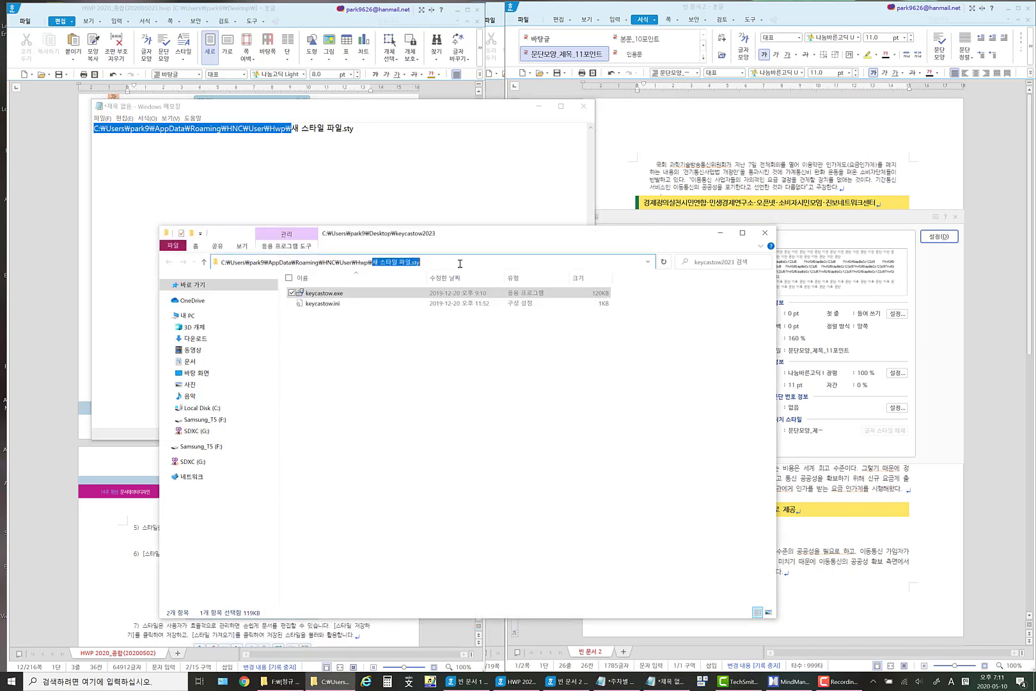
{"action": "key", "text": "Delete"}
{"action": "key", "text": "Return"}
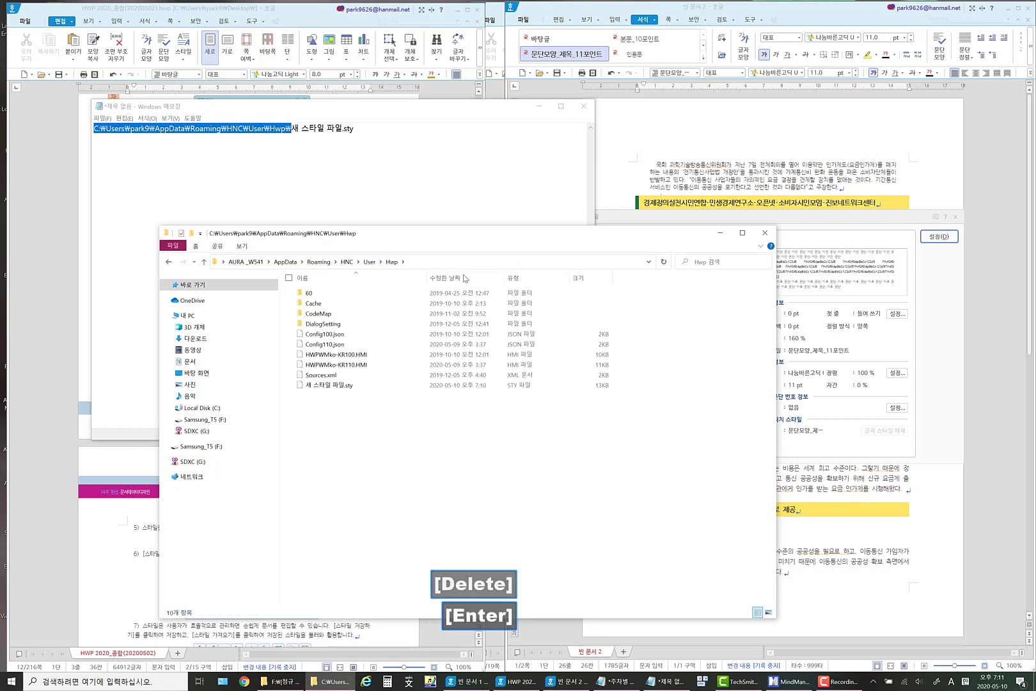
{"action": "left_click", "coordinate": [341, 388]}
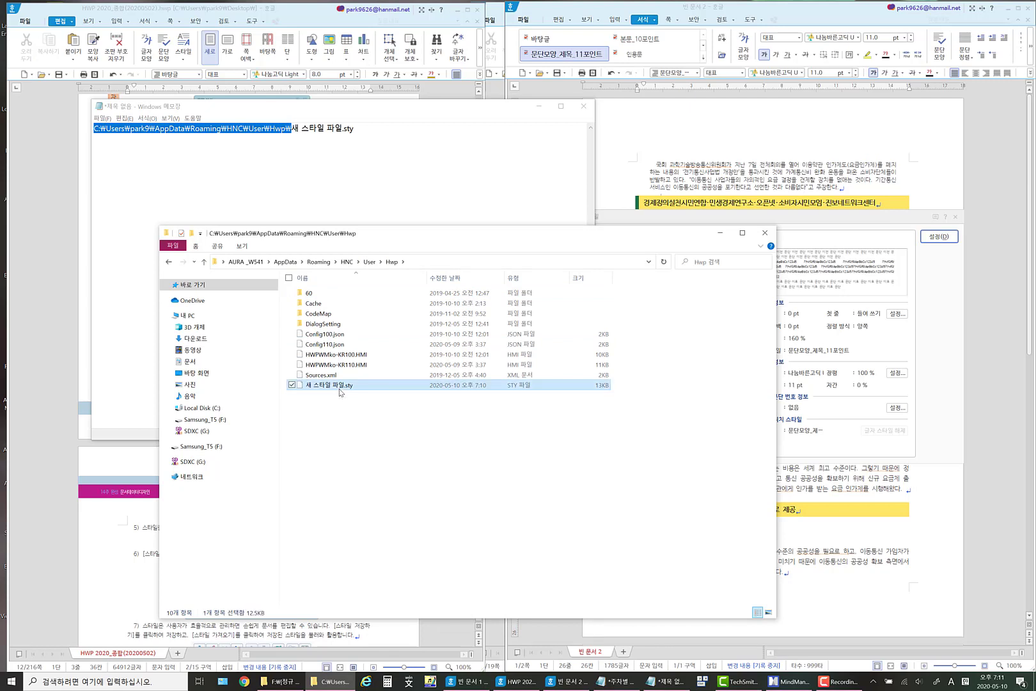
{"action": "left_click", "coordinate": [874, 227]}
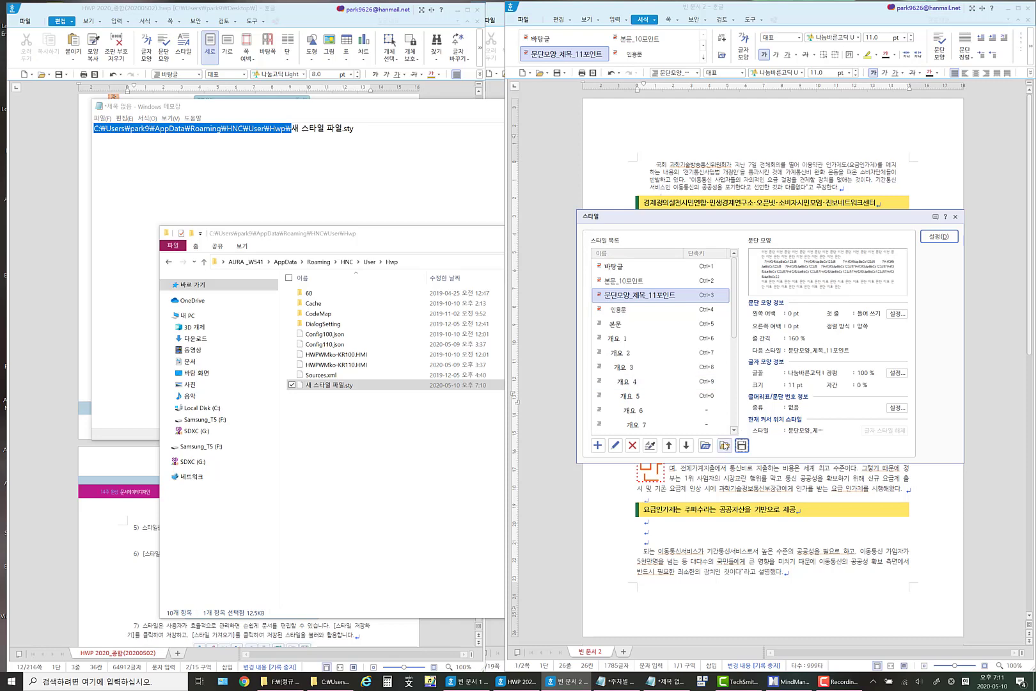
Load 새 스타일 파일.sty from the AppData\Roaming\HNC\User\Hwp folder as the source file for importing styles.
{"action": "left_click", "coordinate": [724, 446]}
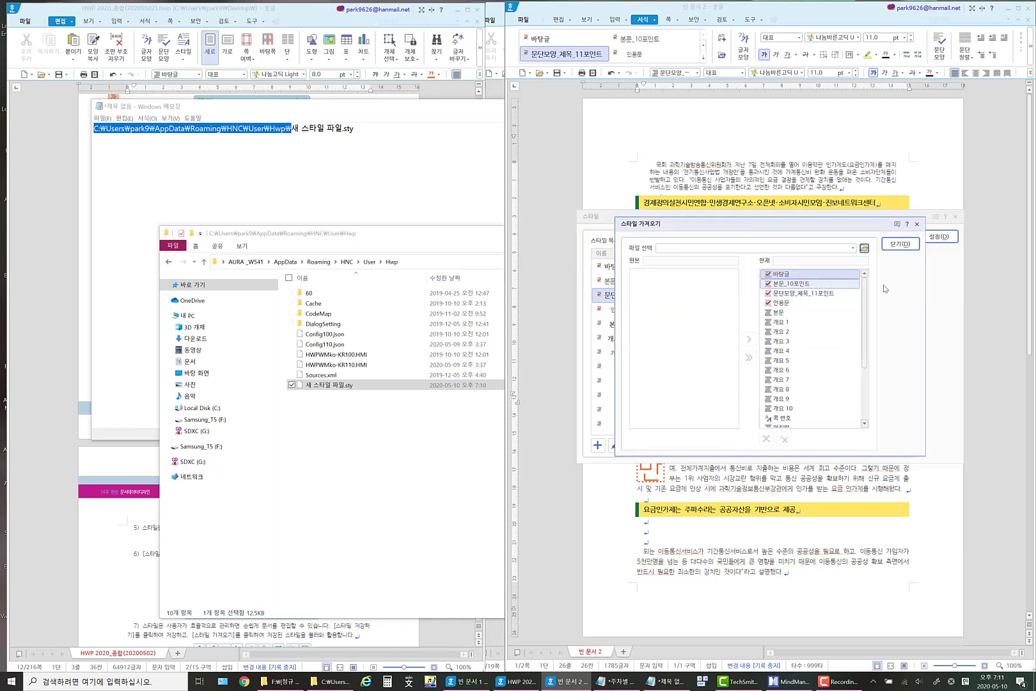
{"action": "left_click", "coordinate": [864, 248]}
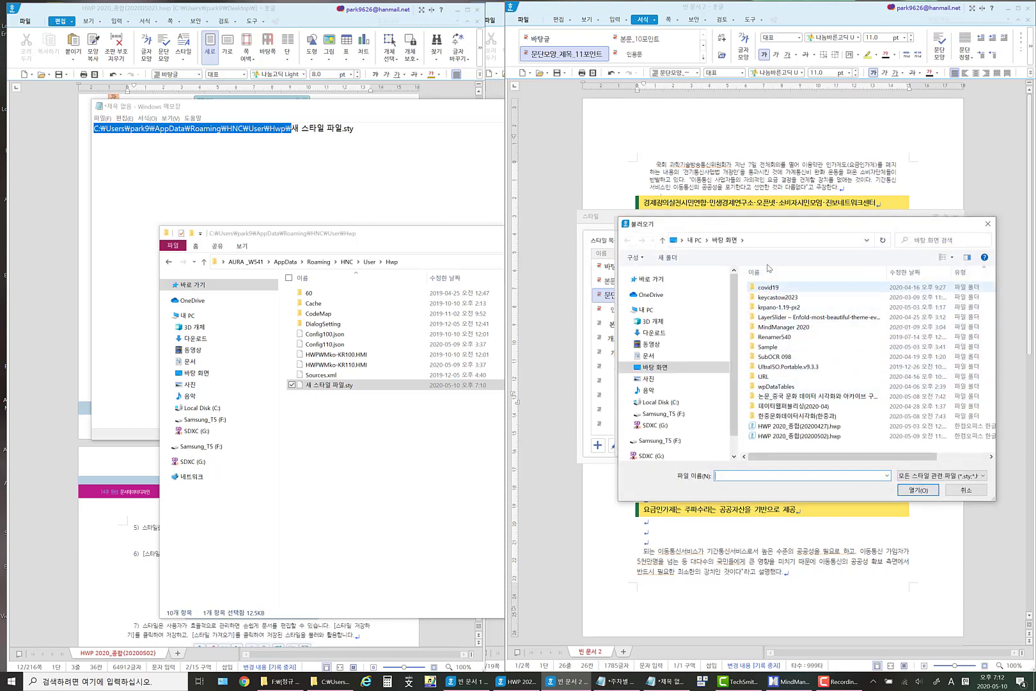
{"action": "left_click", "coordinate": [771, 238]}
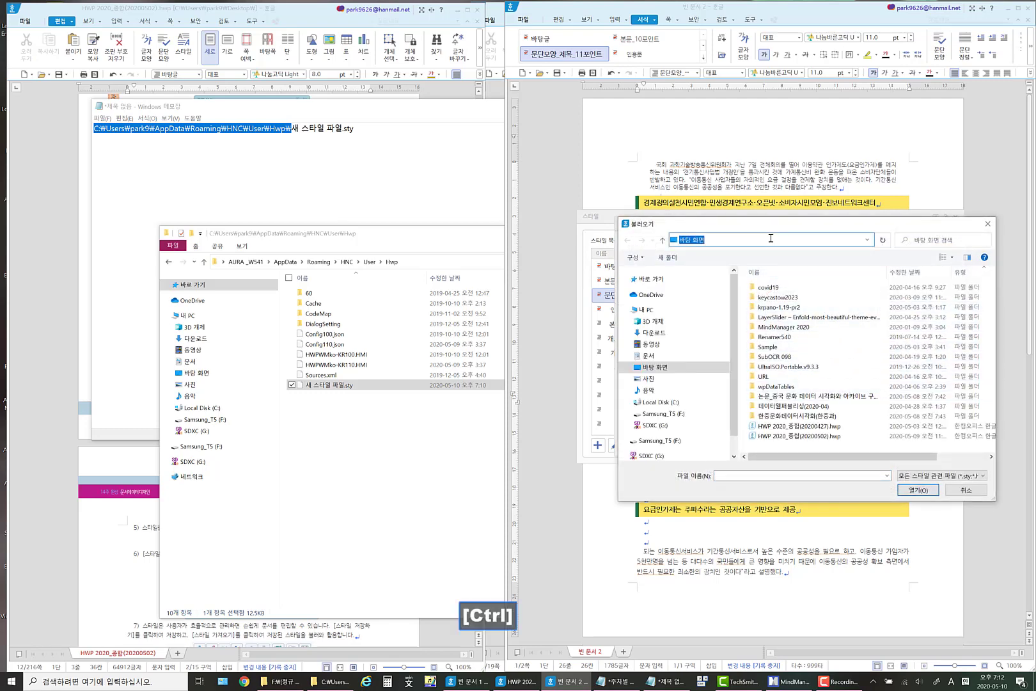
{"action": "type", "text": "C:₩Users₩park9₩AppData₩Roaming₩HNC₩User₩Hwp₩"}
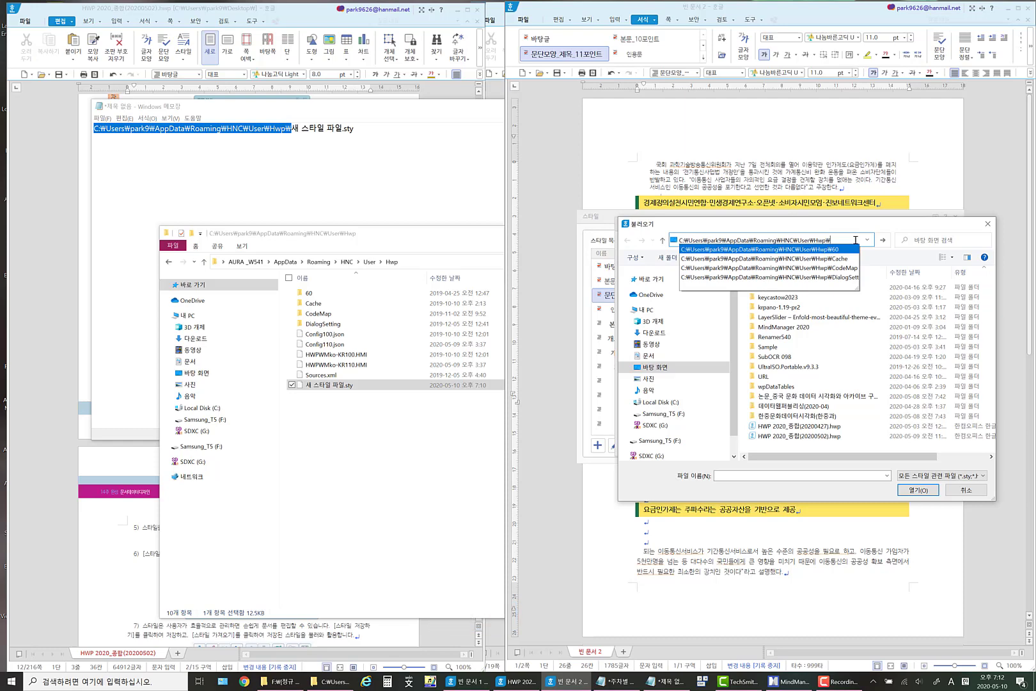
{"action": "key", "text": "shift+Return"}
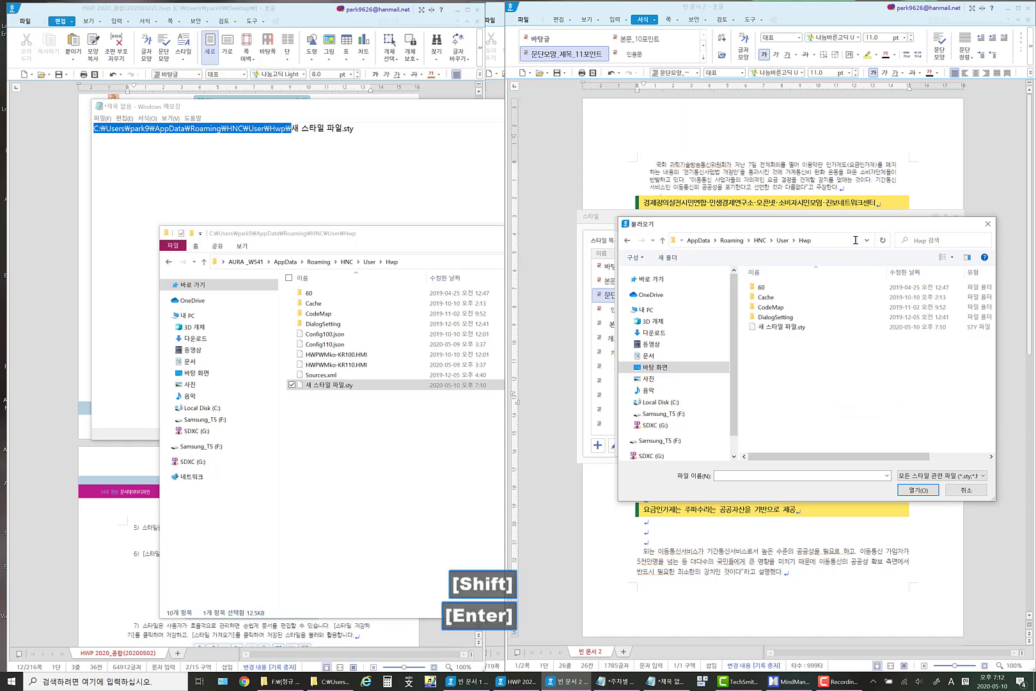
{"action": "left_click", "coordinate": [790, 328]}
{"action": "left_click", "coordinate": [926, 491]}
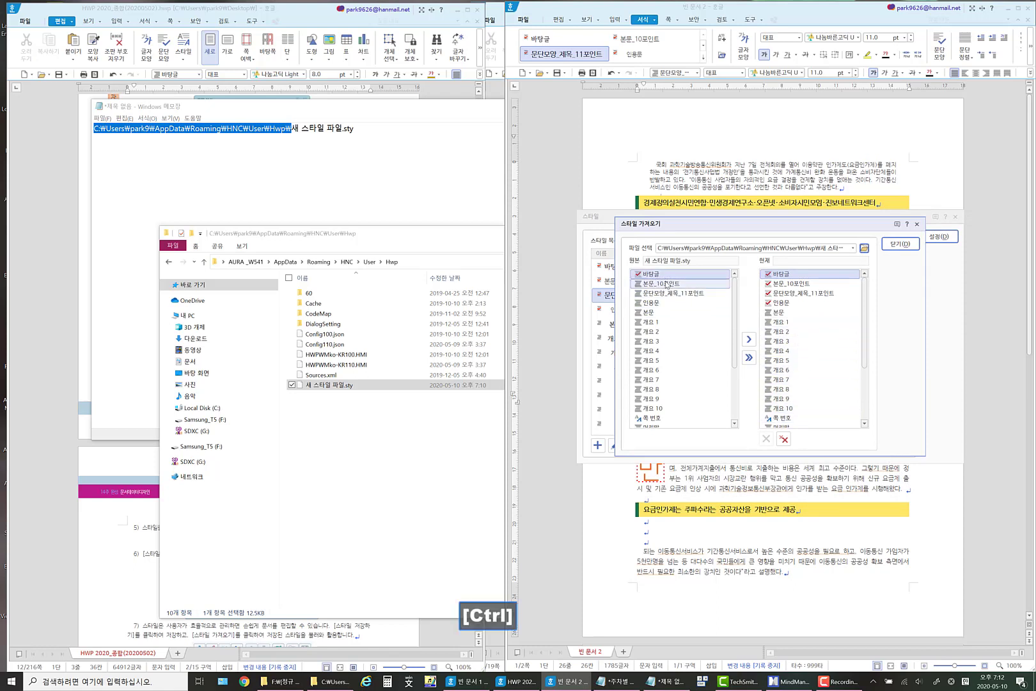
Select the source styles 본문_10포인트 and 문단모양_제목_11포인트, and leave the style import and style dialog without copying them.
{"action": "left_click", "coordinate": [667, 283], "text": "ctrl"}
{"action": "left_click", "coordinate": [674, 294], "text": "ctrl"}
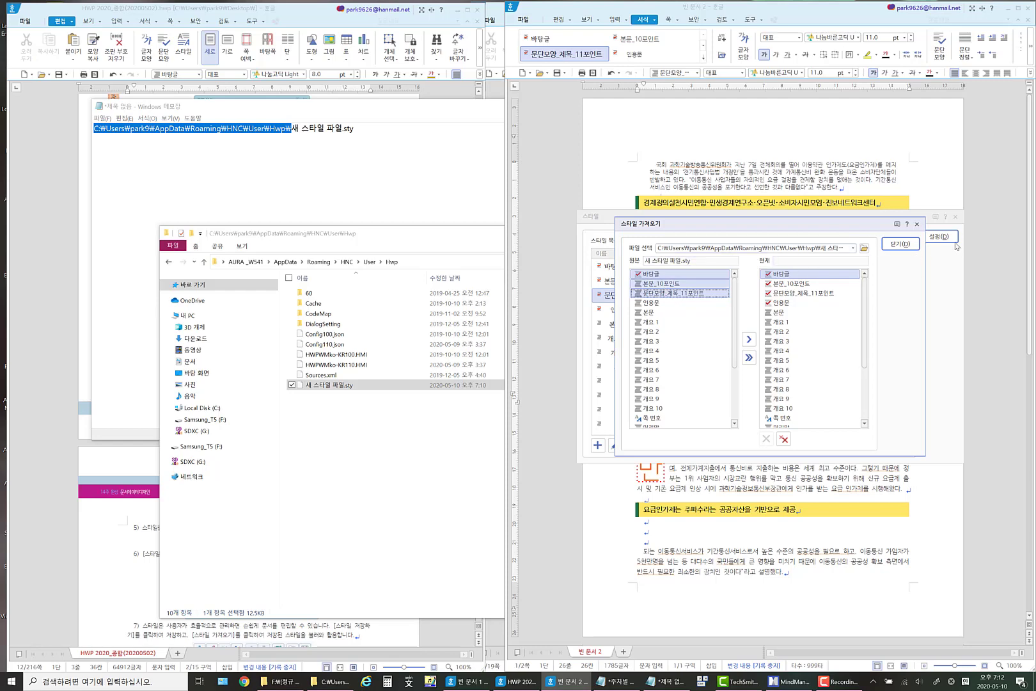
{"action": "left_click", "coordinate": [901, 243]}
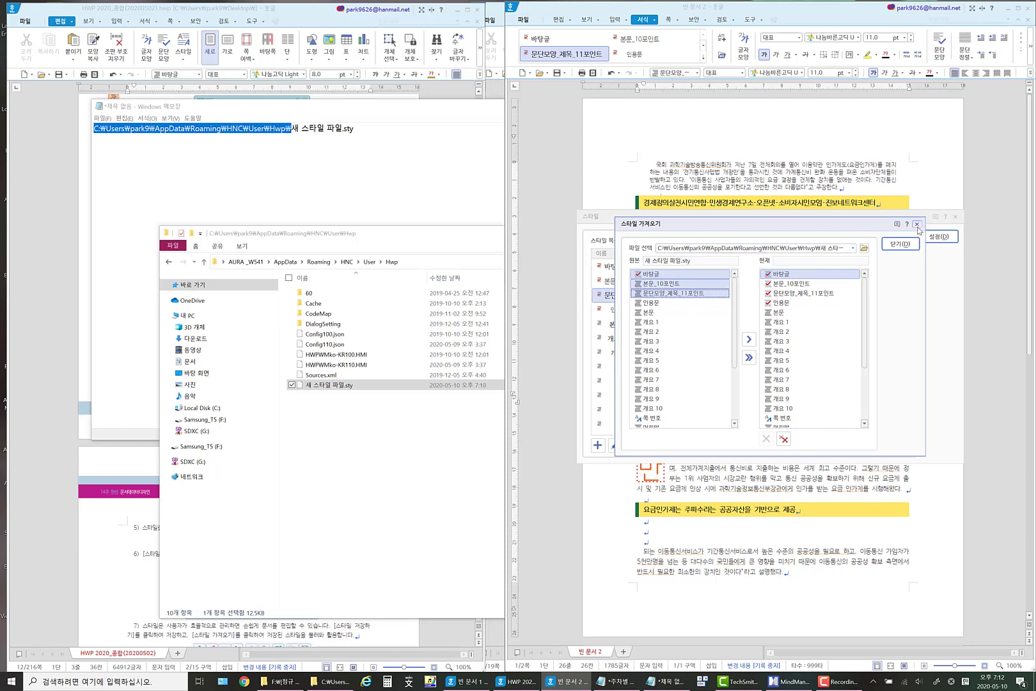
{"action": "left_click", "coordinate": [955, 217]}
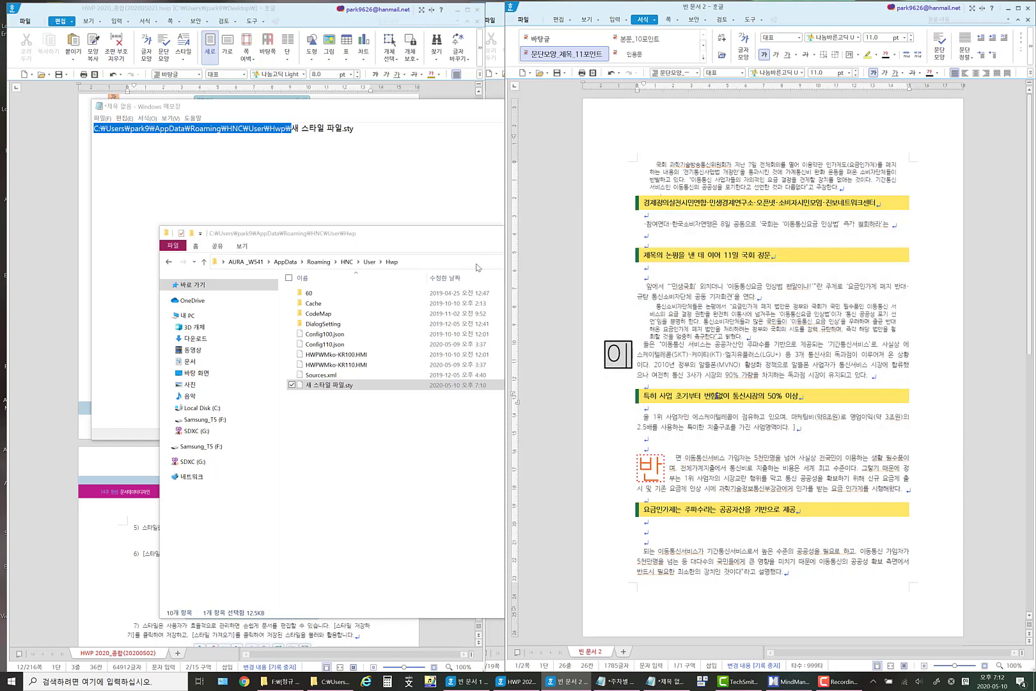
Copy the full path of 새 스타일 파일.sty from the Notepad document.
{"action": "left_click", "coordinate": [422, 248]}
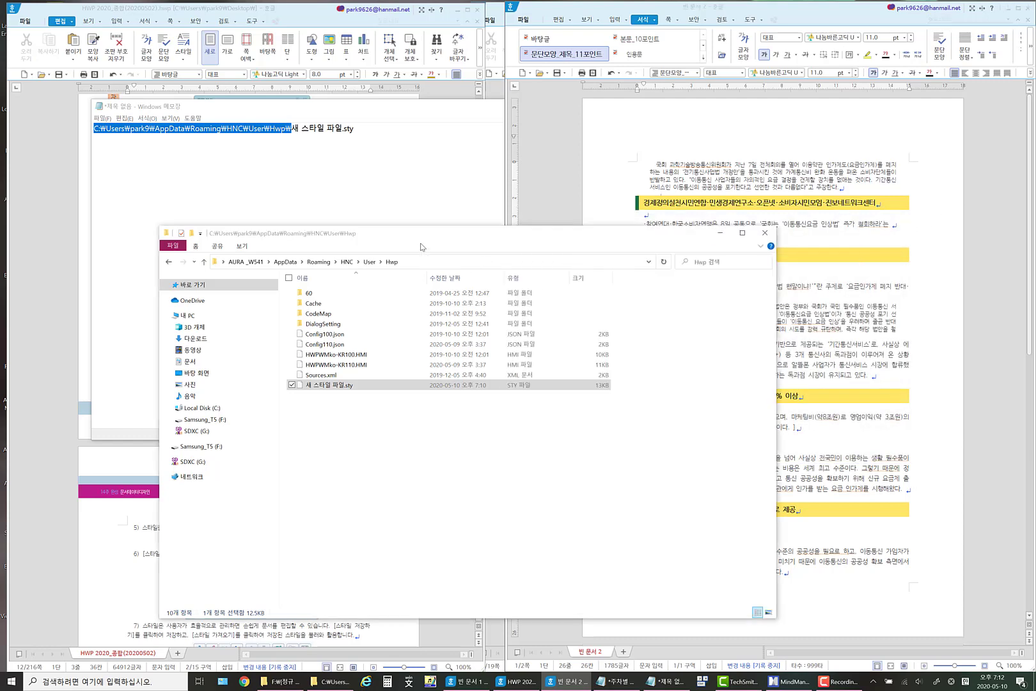
{"action": "left_click", "coordinate": [282, 142]}
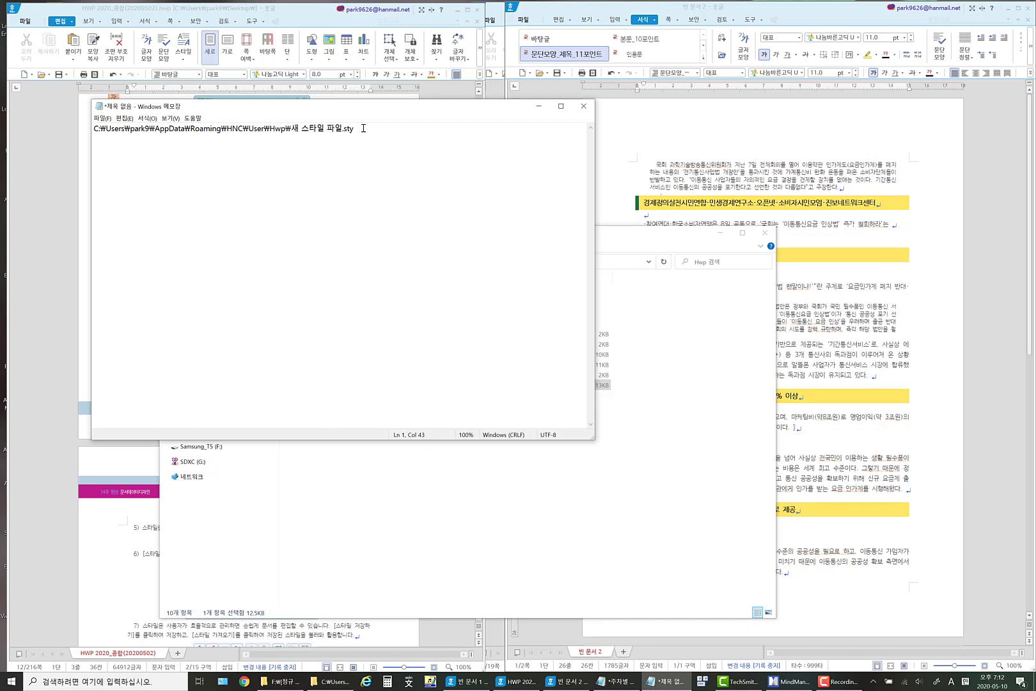
{"action": "left_click_drag", "start_coordinate": [374, 129], "coordinate": [65, 132]}
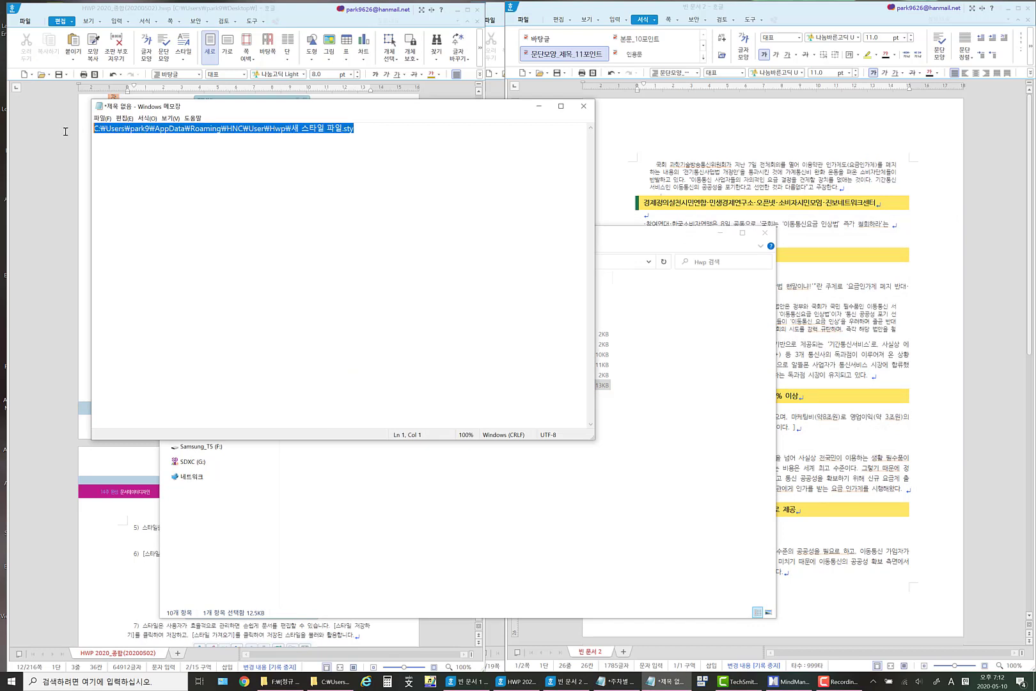
{"action": "right_click", "coordinate": [225, 128]}
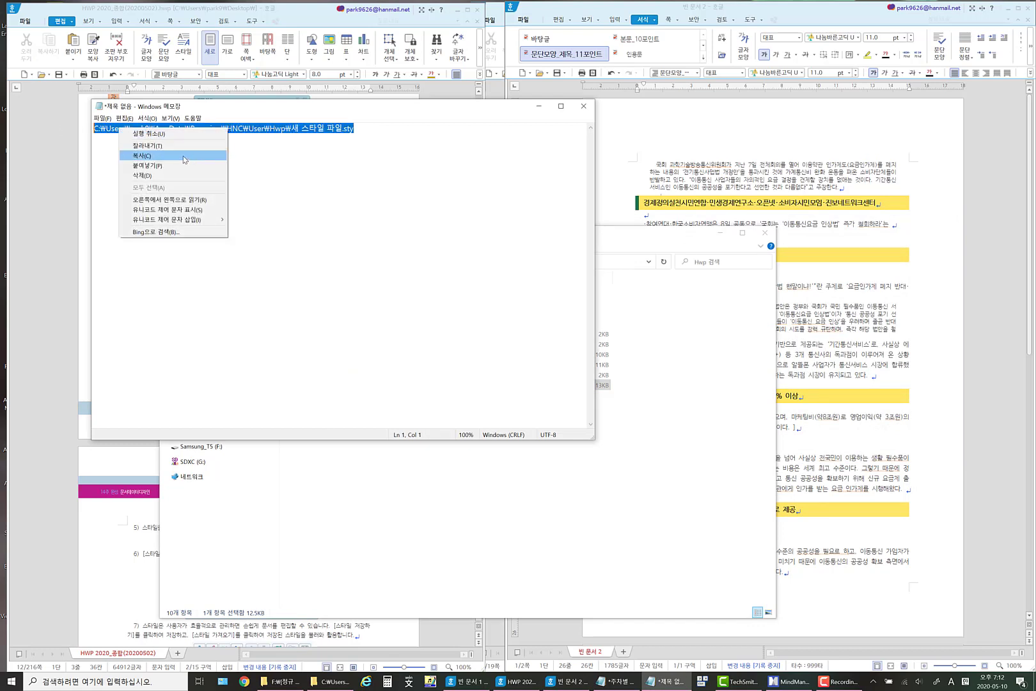
{"action": "left_click", "coordinate": [191, 162]}
Paste the copied style file path below item 7) in the HWP 2020_종합(20200502) document.
{"action": "left_click", "coordinate": [142, 527]}
{"action": "scroll", "coordinate": [305, 540], "scroll_direction": "down", "scroll_amount": 5}
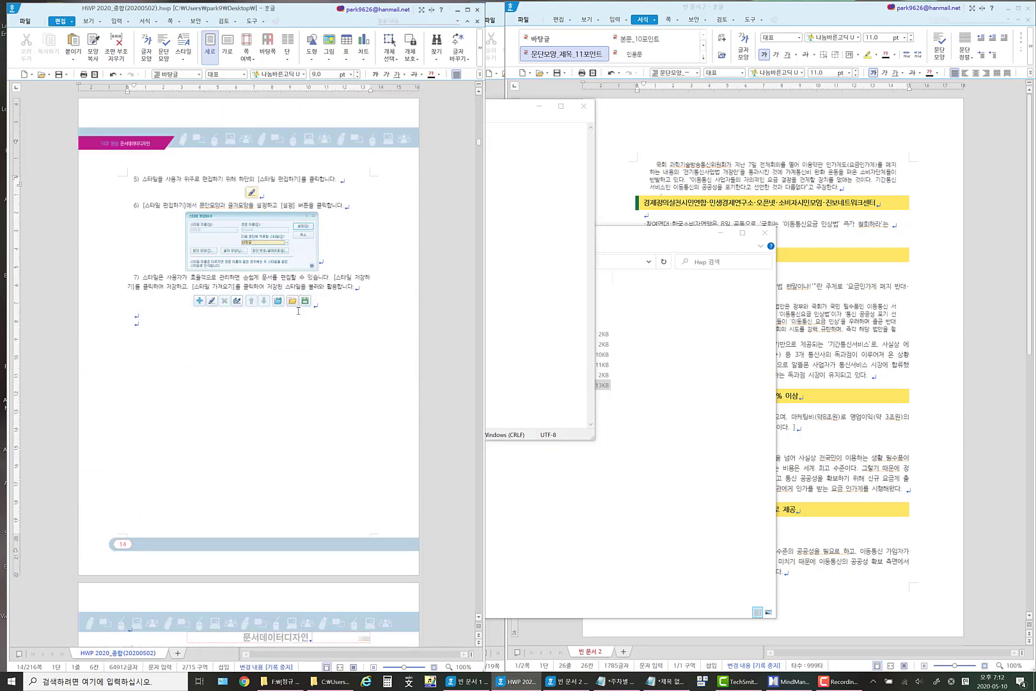
{"action": "left_click", "coordinate": [172, 322]}
{"action": "key", "text": "ctrl+v"}
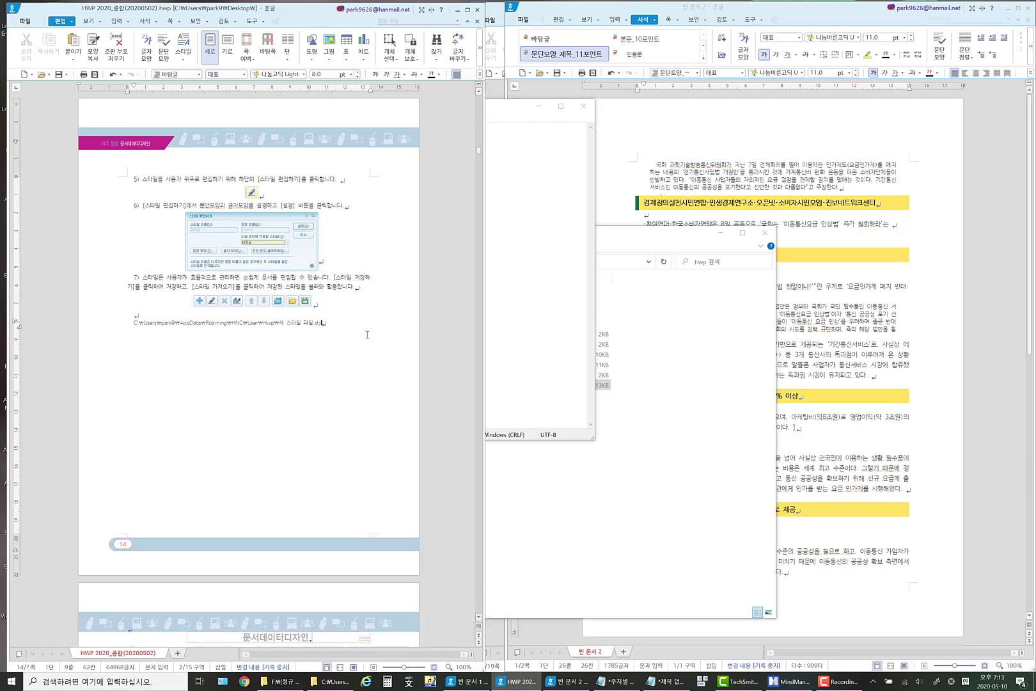
{"action": "key", "text": "Hangul"}
Minimize the Notepad window and the File Explorer window to uncover both documents.
{"action": "left_click", "coordinate": [523, 214]}
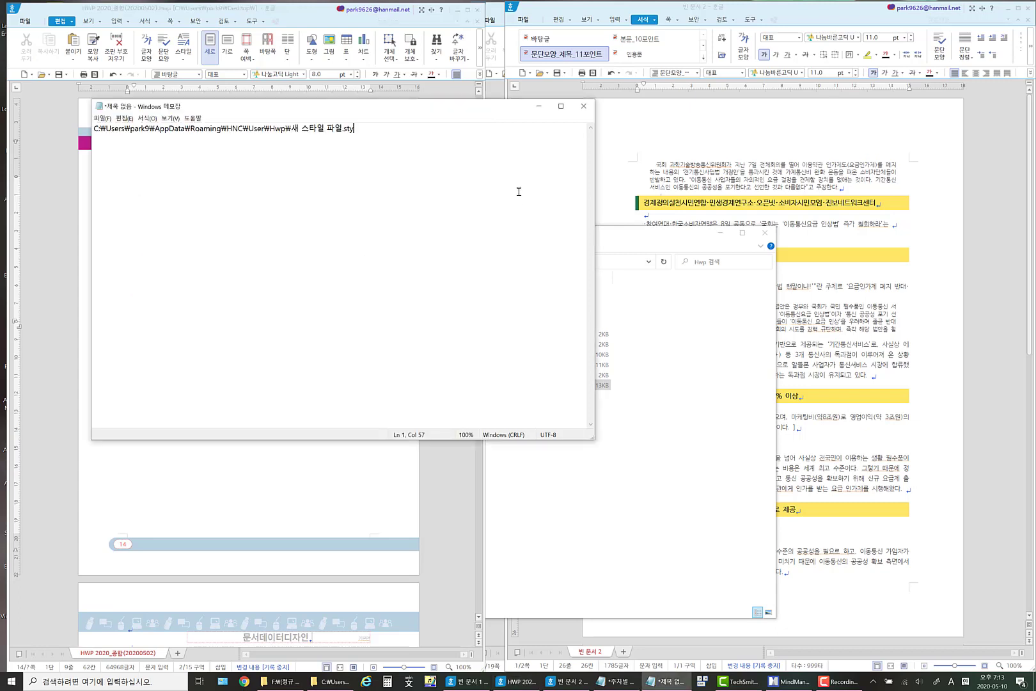
{"action": "left_click", "coordinate": [538, 107]}
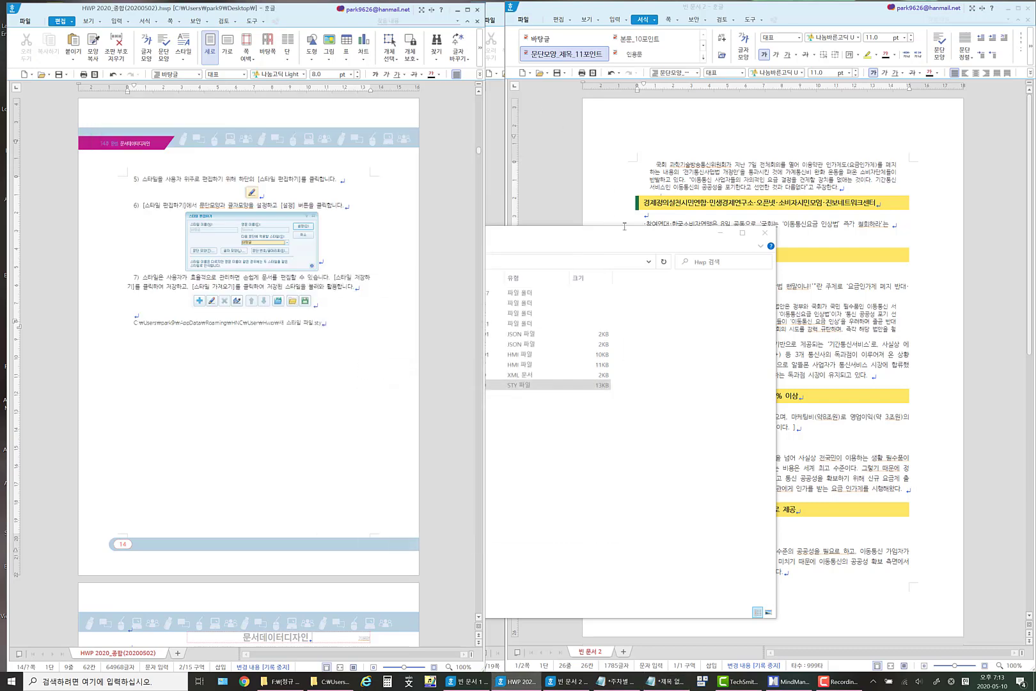
{"action": "left_click", "coordinate": [638, 242]}
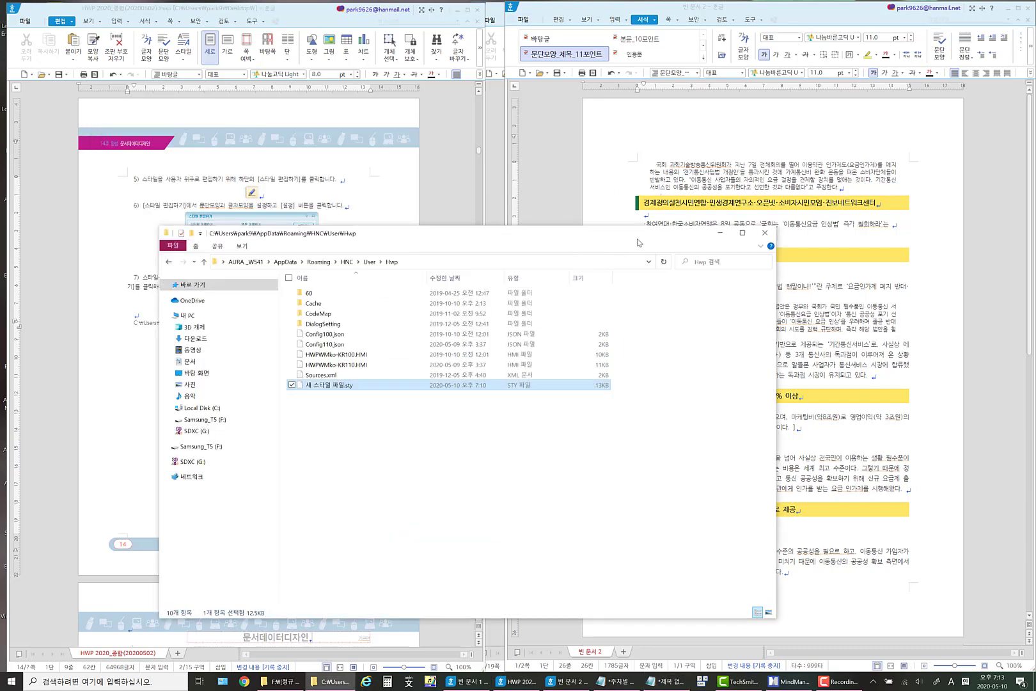
{"action": "left_click", "coordinate": [721, 233]}
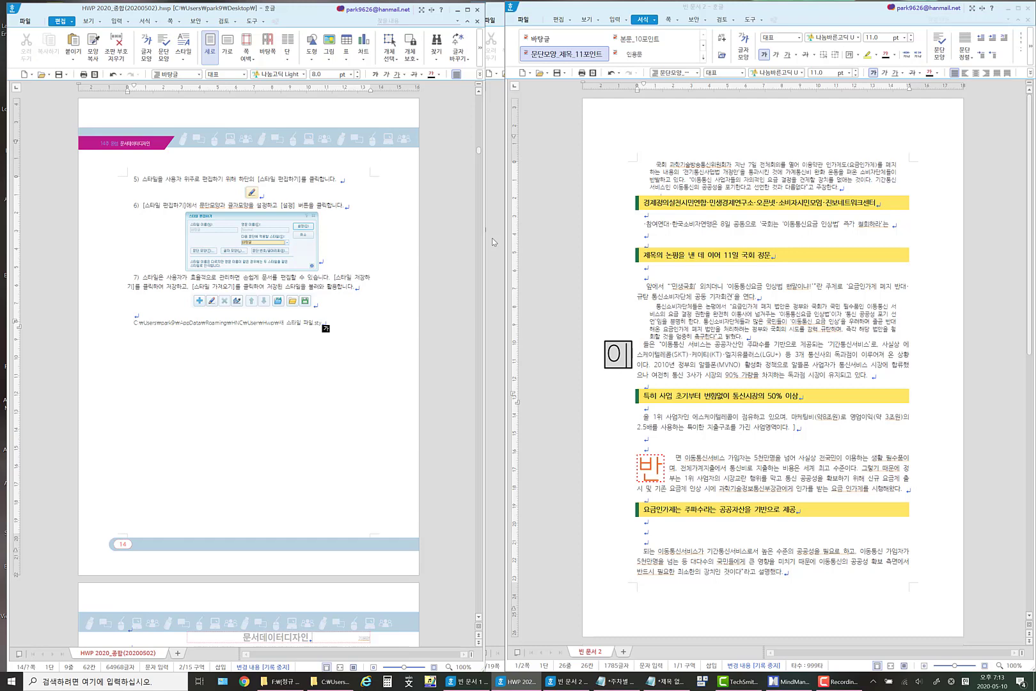
Copy both the character shape and paragraph shape from the 경제정의실천시민연합 heading in the news document.
{"action": "left_click", "coordinate": [710, 202]}
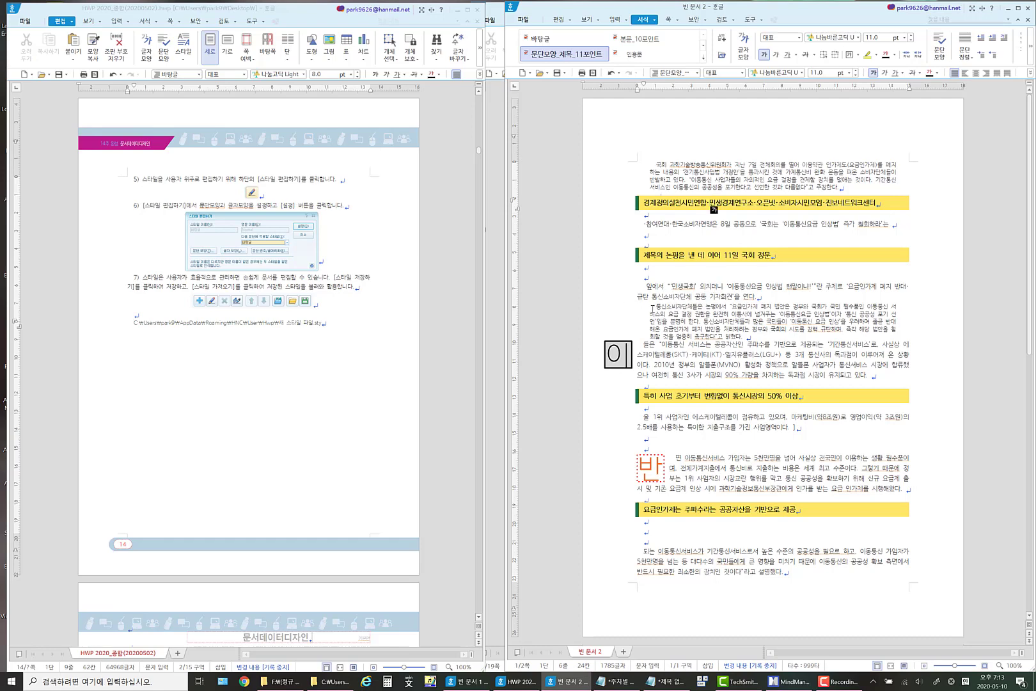
{"action": "left_click_drag", "start_coordinate": [652, 308], "coordinate": [903, 308]}
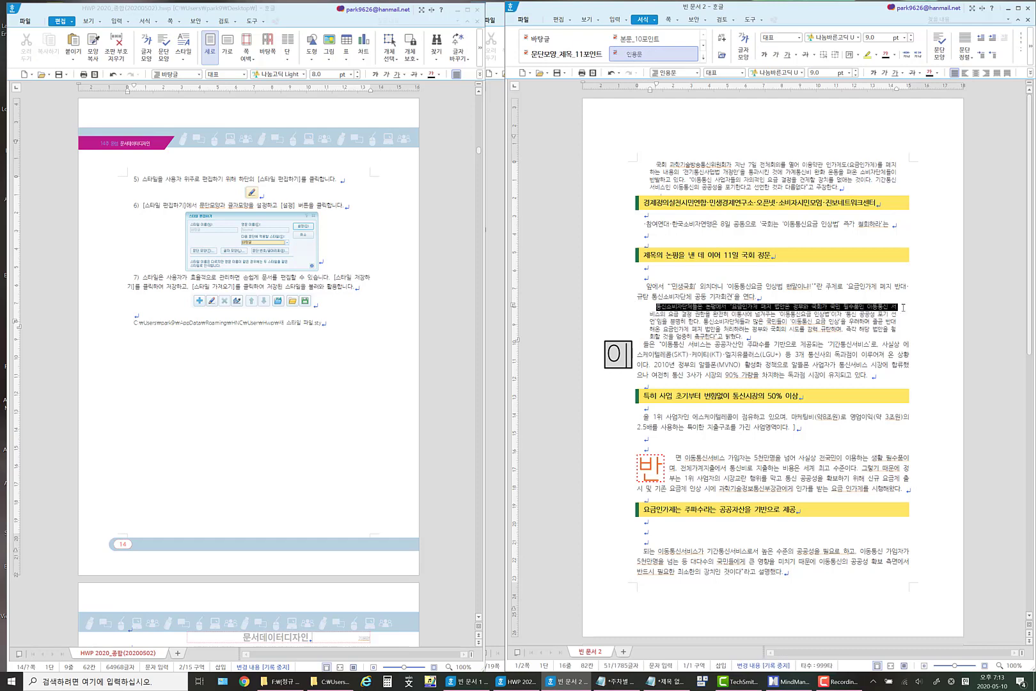
{"action": "left_click", "coordinate": [704, 204]}
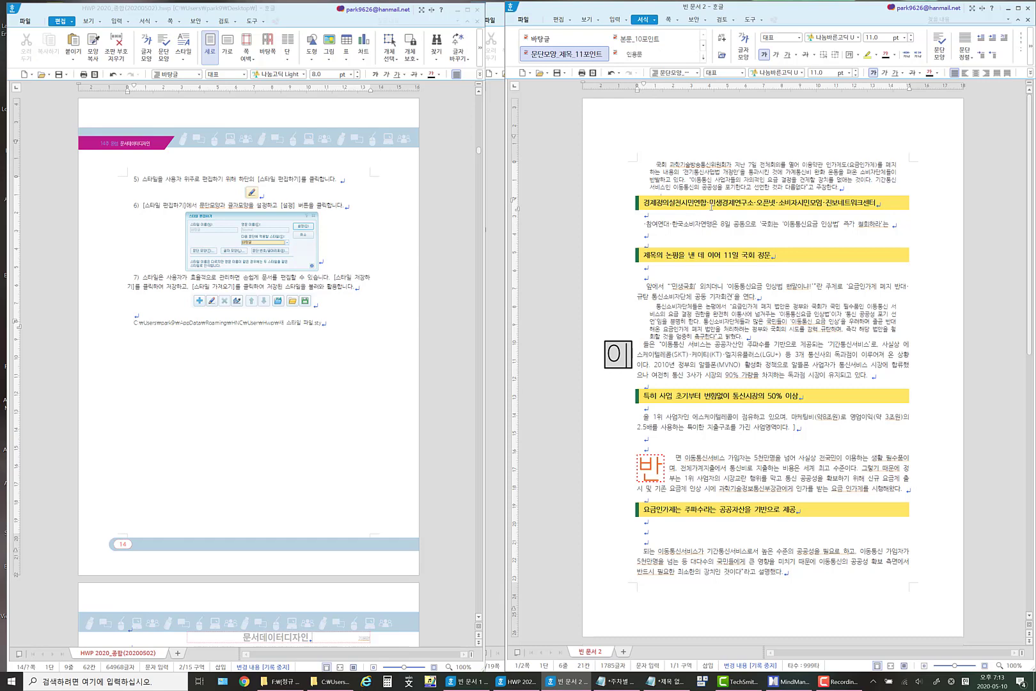
{"action": "key", "text": "alt+c"}
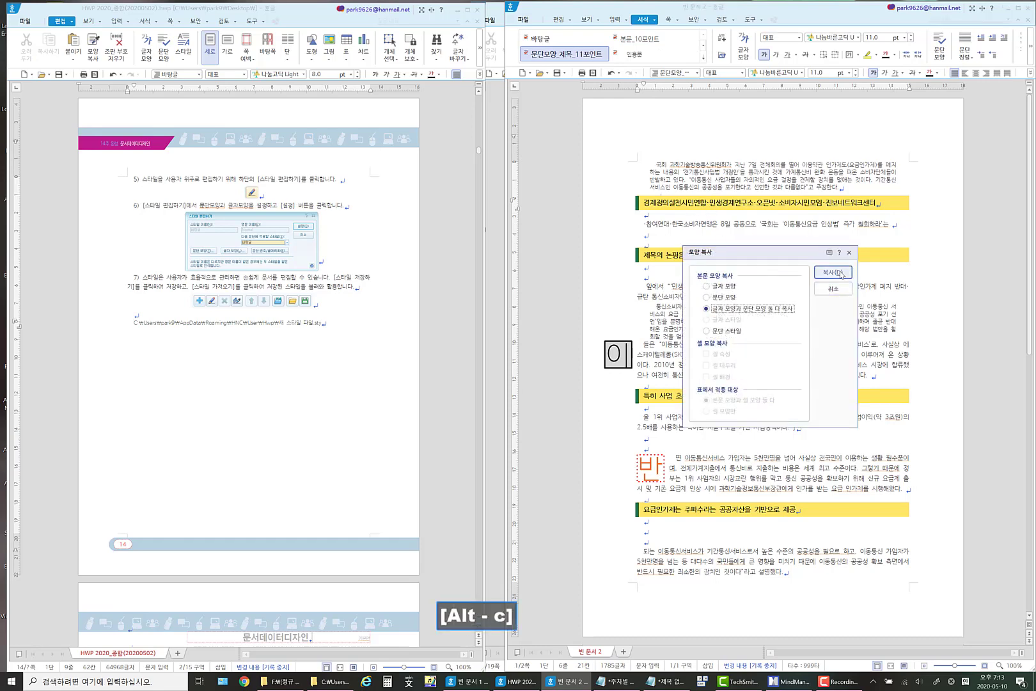
{"action": "left_click", "coordinate": [838, 275]}
Rename the style of the heading 특히 사업 초기부터 변함없이 통신시장의 50% 이상 as 문단모양_소제목_11포인트 and apply the style settings.
{"action": "scroll", "coordinate": [723, 393], "scroll_direction": "down", "scroll_amount": 3}
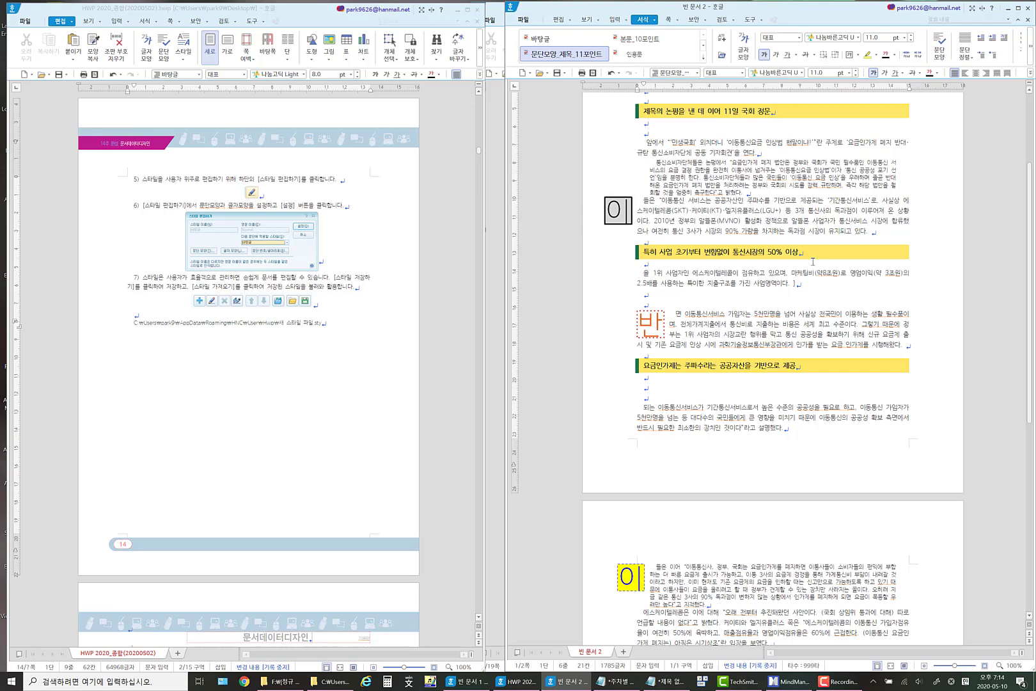
{"action": "left_click_drag", "start_coordinate": [642, 253], "coordinate": [798, 253]}
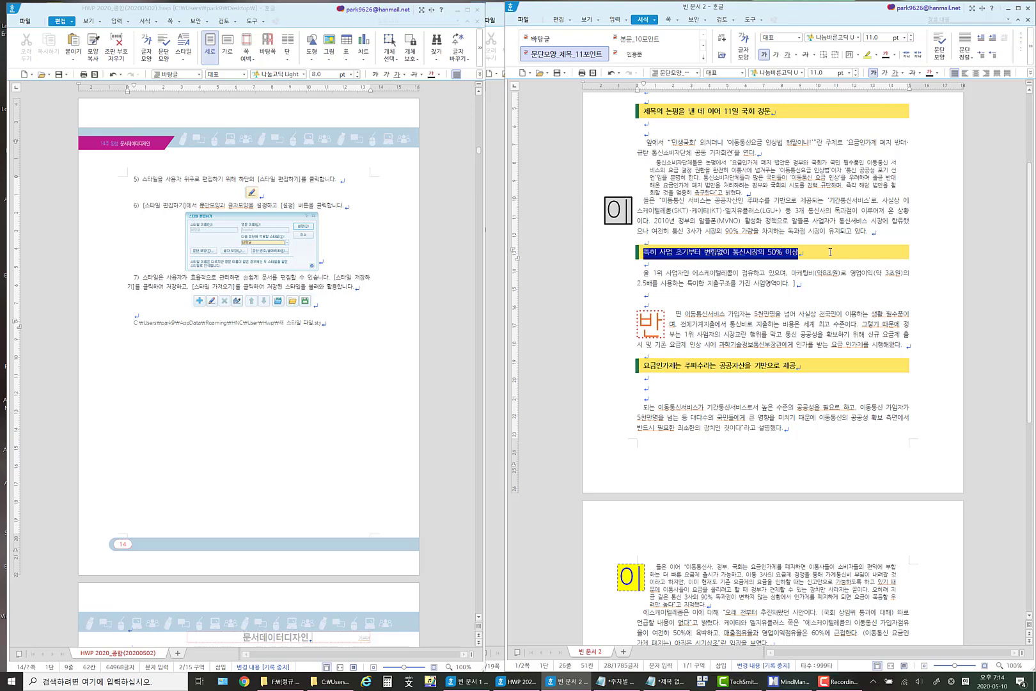
{"action": "right_click", "coordinate": [715, 256]}
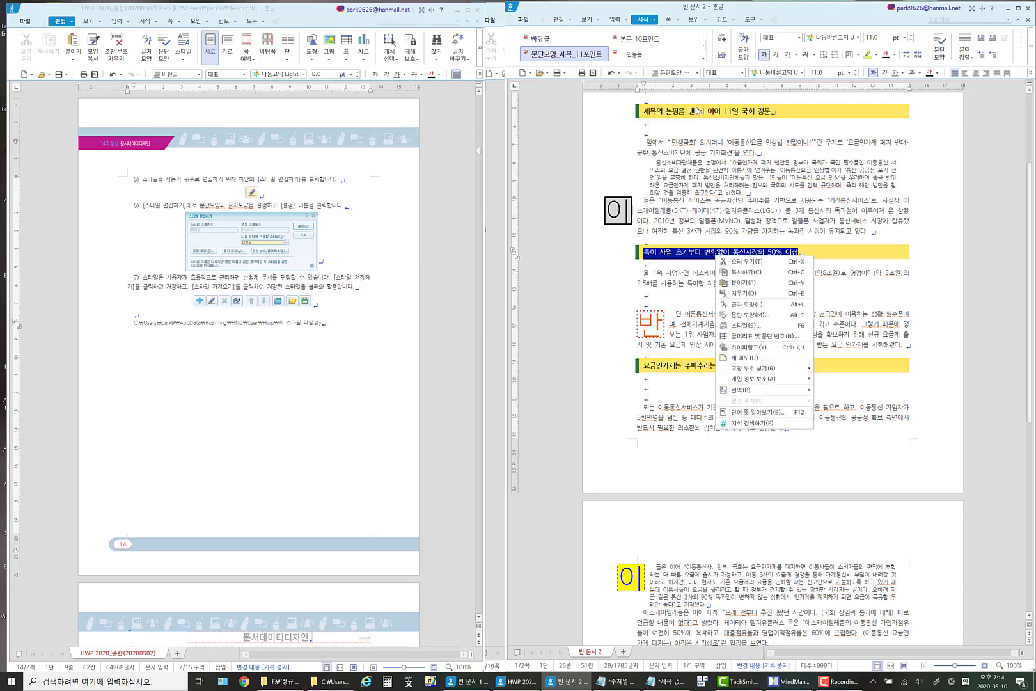
{"action": "left_click", "coordinate": [651, 24]}
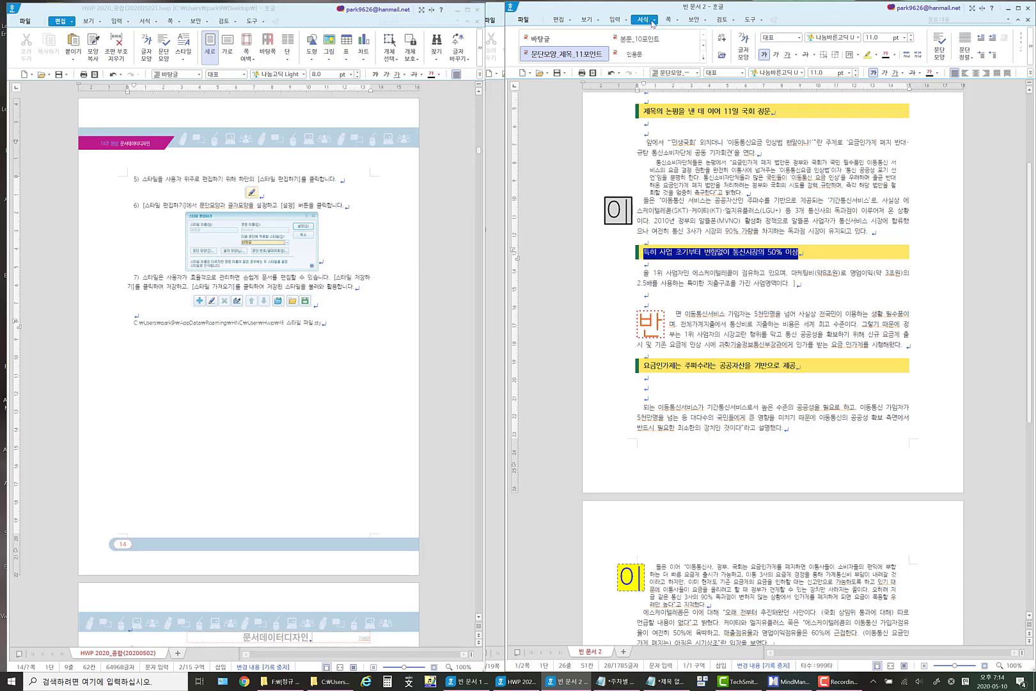
{"action": "left_click", "coordinate": [652, 22]}
{"action": "left_click", "coordinate": [561, 146]}
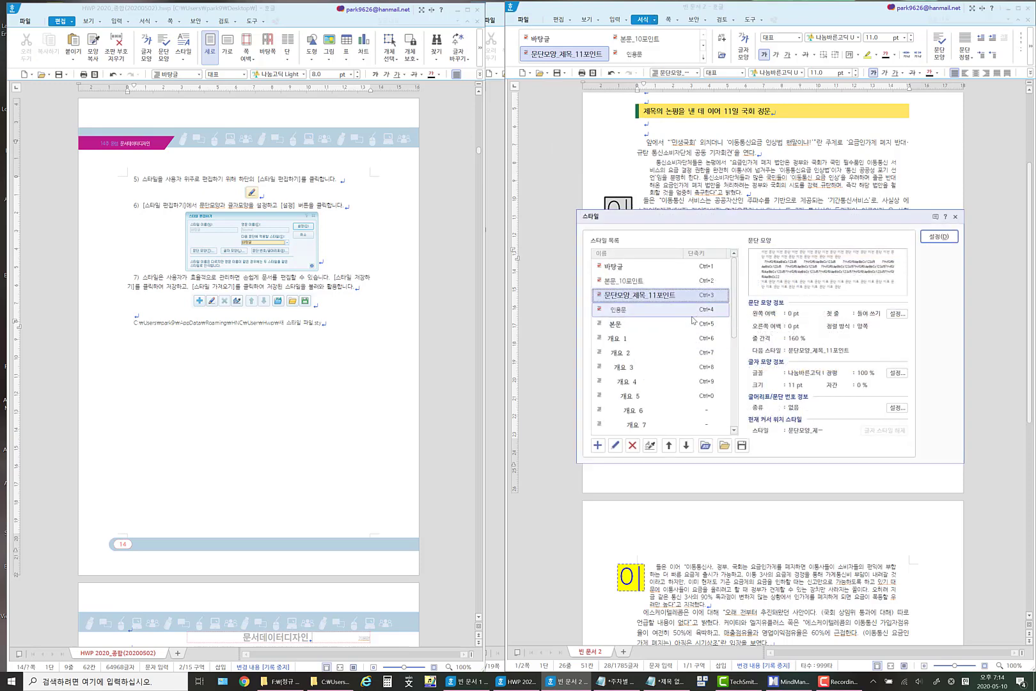
{"action": "left_click", "coordinate": [615, 445]}
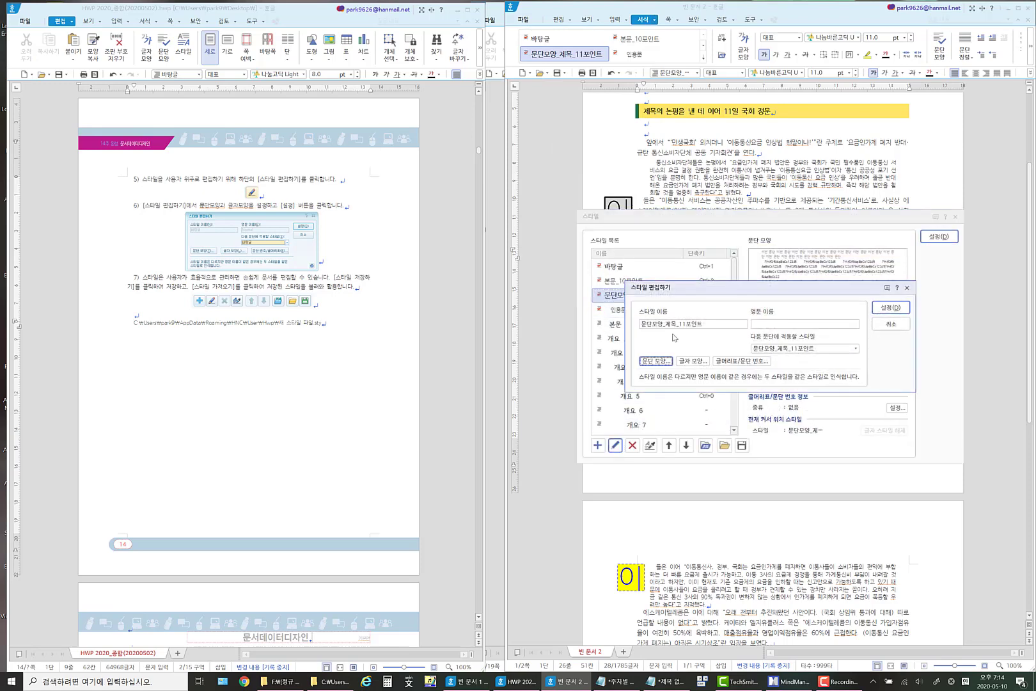
{"action": "left_click", "coordinate": [669, 324]}
{"action": "type", "text": "th"}
{"action": "key", "text": "BackSpace"}
{"action": "key", "text": "BackSpace"}
{"action": "key", "text": "Hangul"}
{"action": "type", "text": "소"}
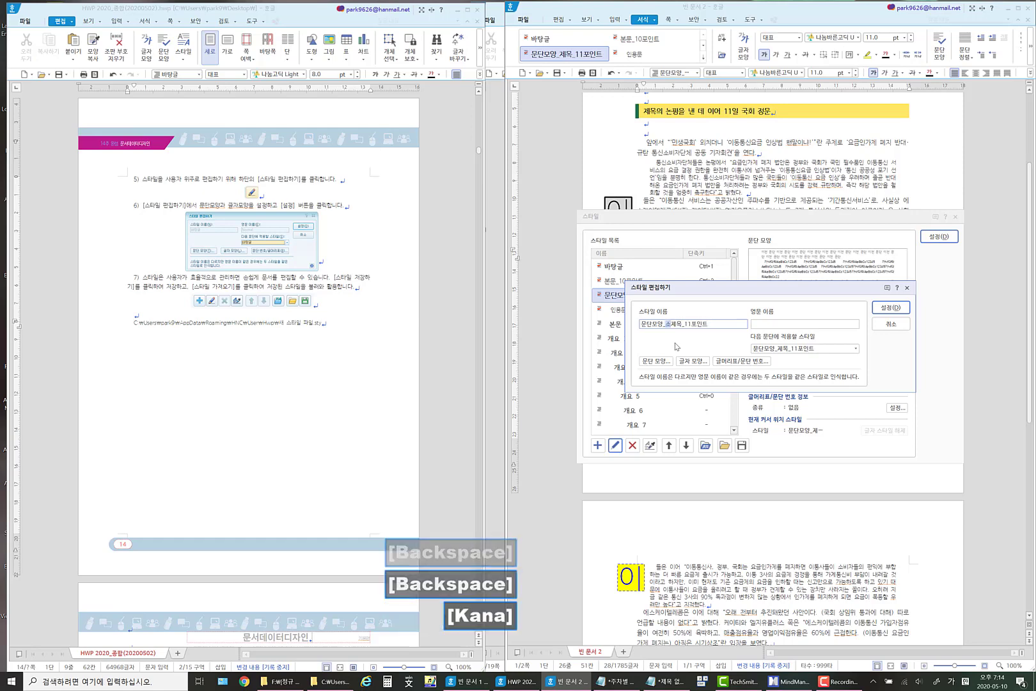
{"action": "left_click", "coordinate": [894, 308]}
{"action": "left_click", "coordinate": [940, 240]}
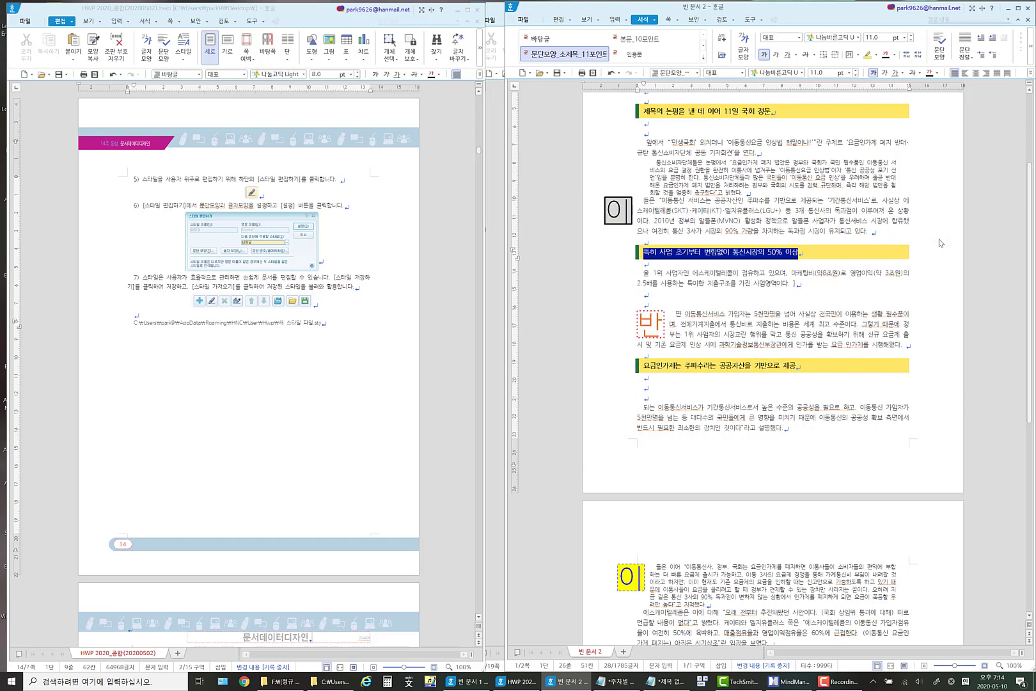
Give the heading 특히 사업 초기부터 변함없이 통신시장의 50% 이상 a solid 2 mm blue left paragraph border.
{"action": "left_click", "coordinate": [644, 249]}
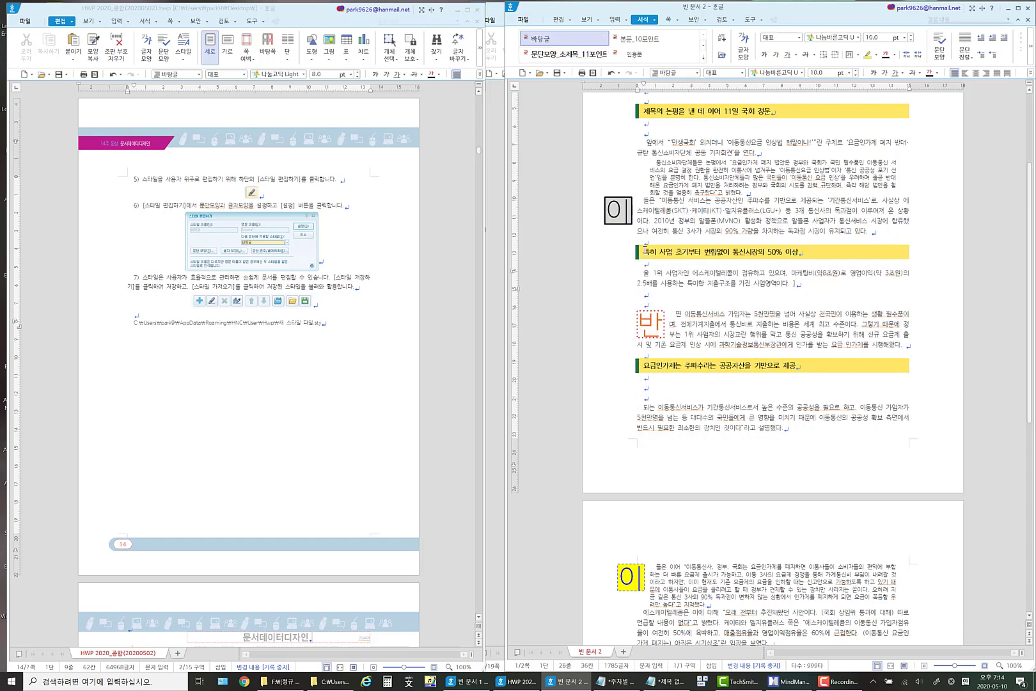
{"action": "left_click_drag", "start_coordinate": [645, 252], "coordinate": [798, 252]}
{"action": "right_click", "coordinate": [721, 257]}
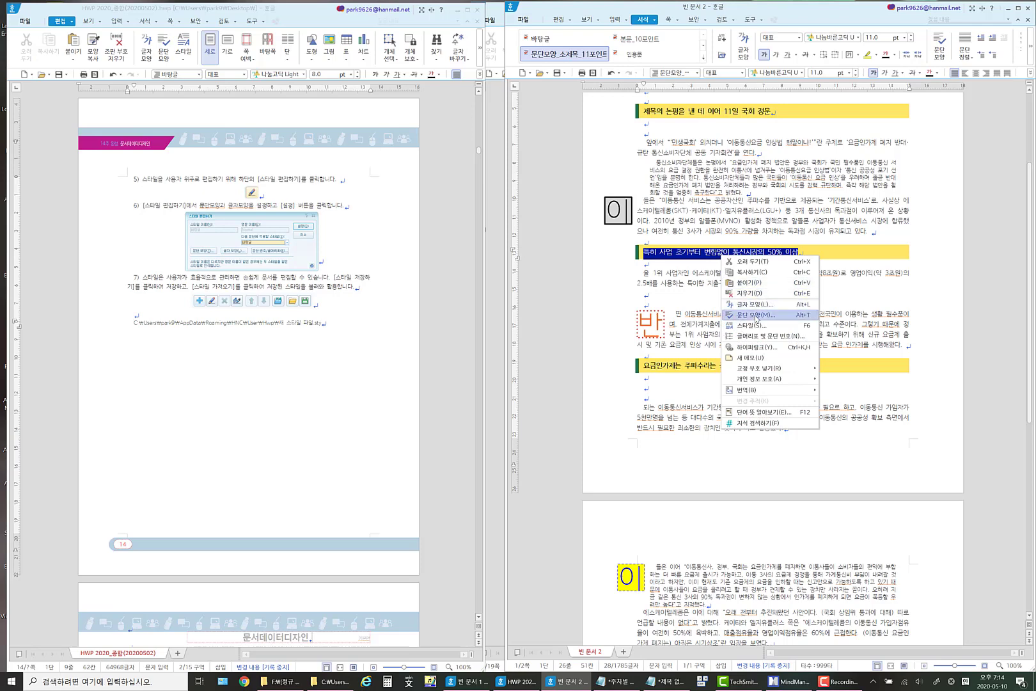
{"action": "left_click", "coordinate": [756, 316]}
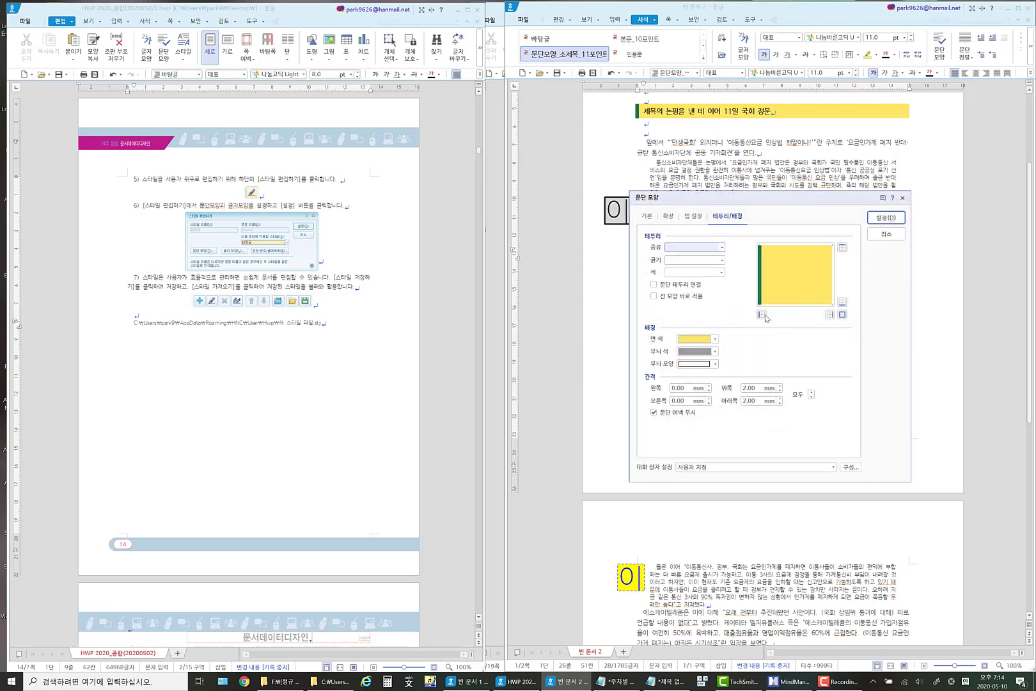
{"action": "left_click", "coordinate": [722, 249]}
{"action": "left_click", "coordinate": [722, 265]}
{"action": "left_click", "coordinate": [723, 261]}
{"action": "left_click", "coordinate": [709, 370]}
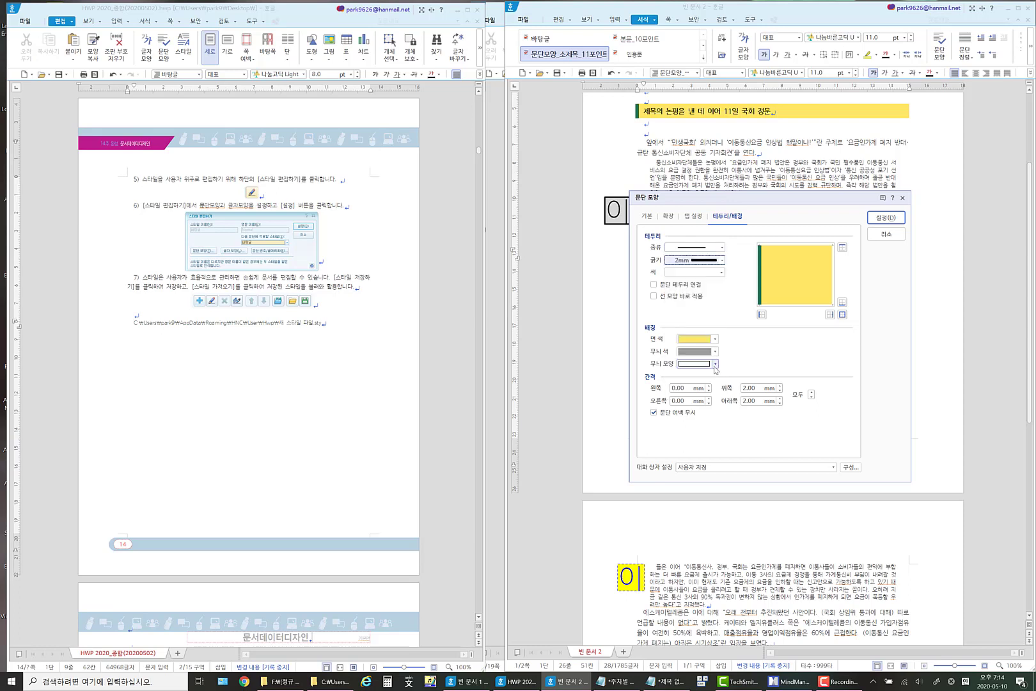
{"action": "left_click", "coordinate": [721, 273]}
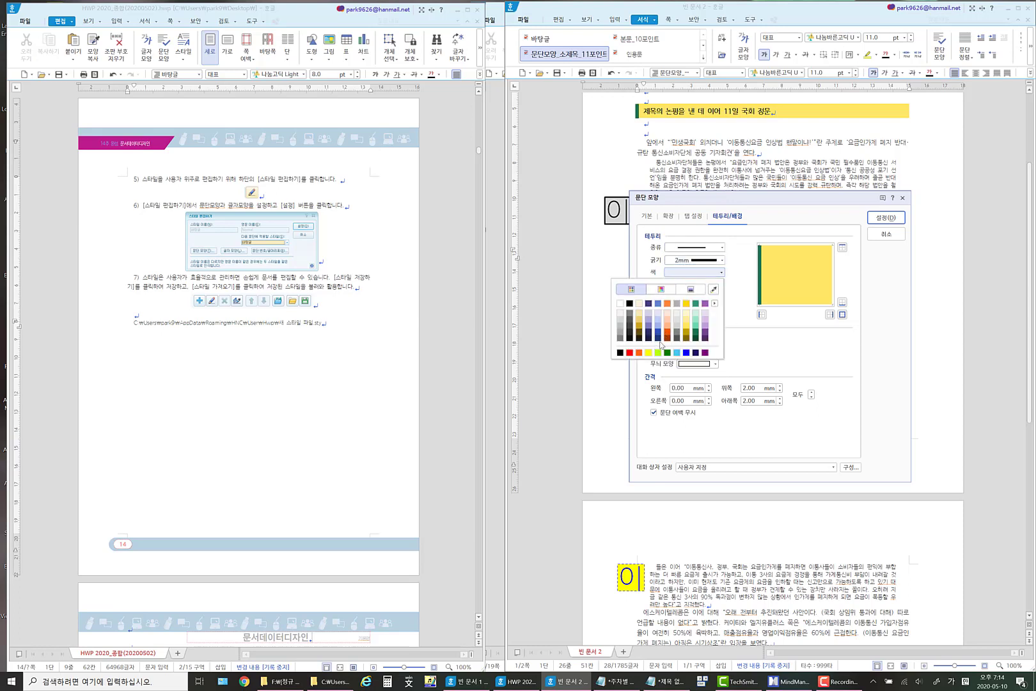
{"action": "left_click", "coordinate": [687, 352]}
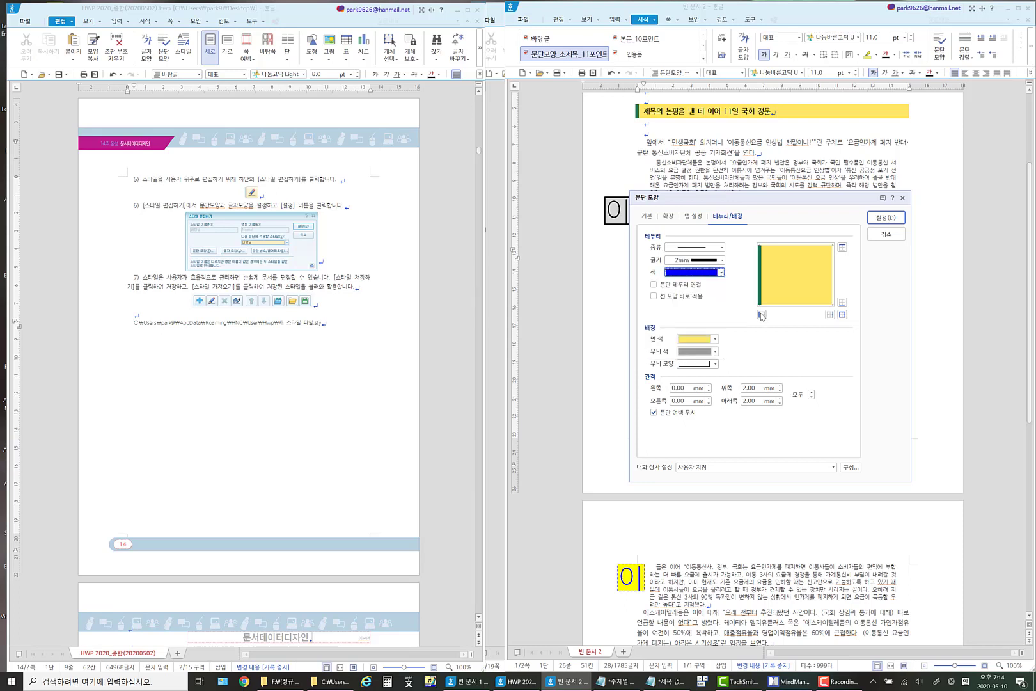
{"action": "left_click", "coordinate": [761, 314]}
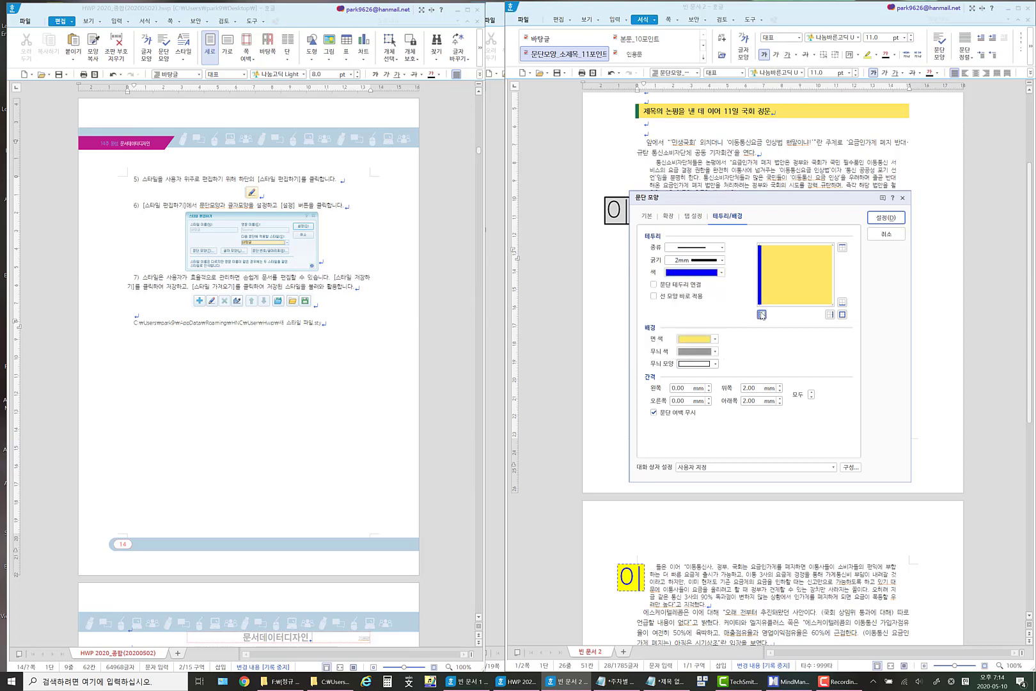
Change the same heading's paragraph background fill to light purple and apply the paragraph shape settings.
{"action": "left_click", "coordinate": [716, 341]}
{"action": "left_click", "coordinate": [699, 396]}
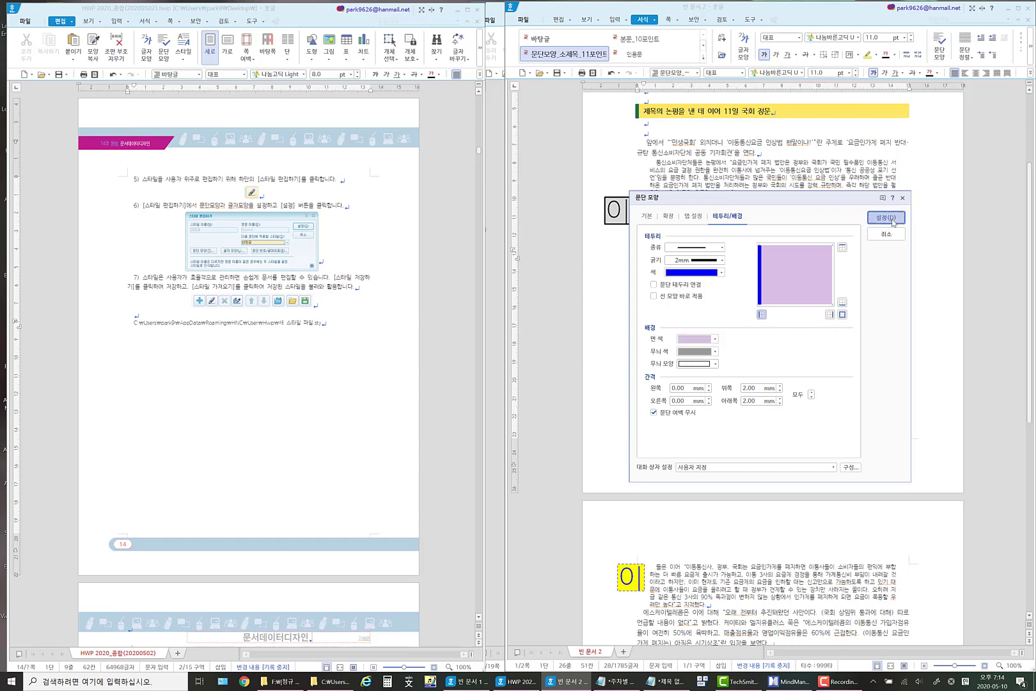
{"action": "left_click", "coordinate": [894, 219]}
{"action": "left_click", "coordinate": [664, 259]}
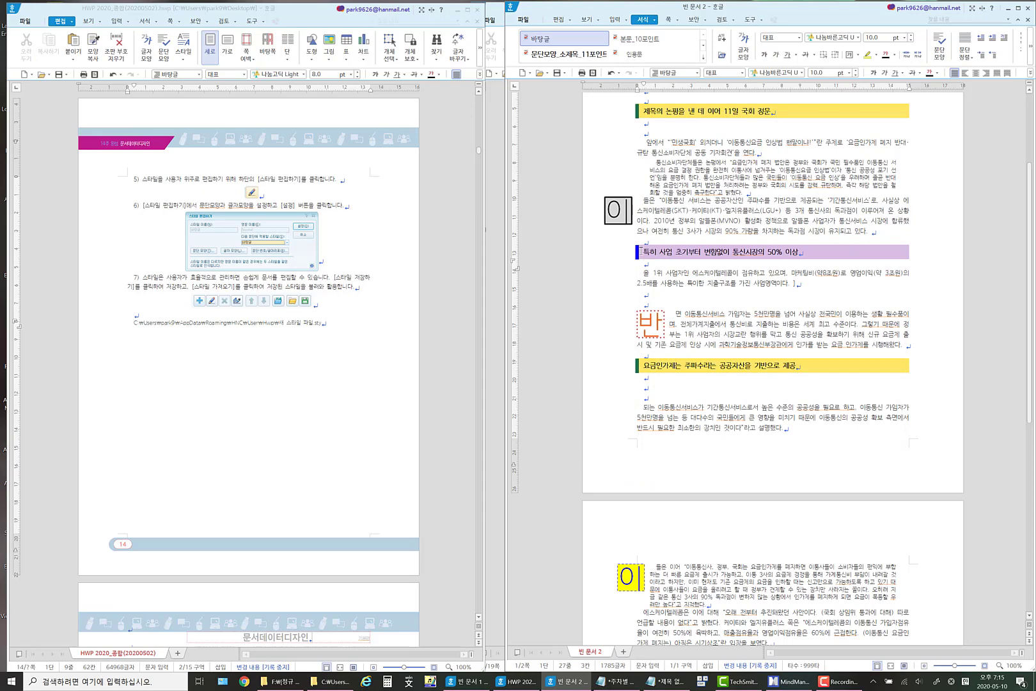
Set the font size of the heading 특히 사업 초기부터 변함없이 통신시장의 50% 이상 to 12 pt.
{"action": "left_click_drag", "start_coordinate": [640, 250], "coordinate": [816, 251]}
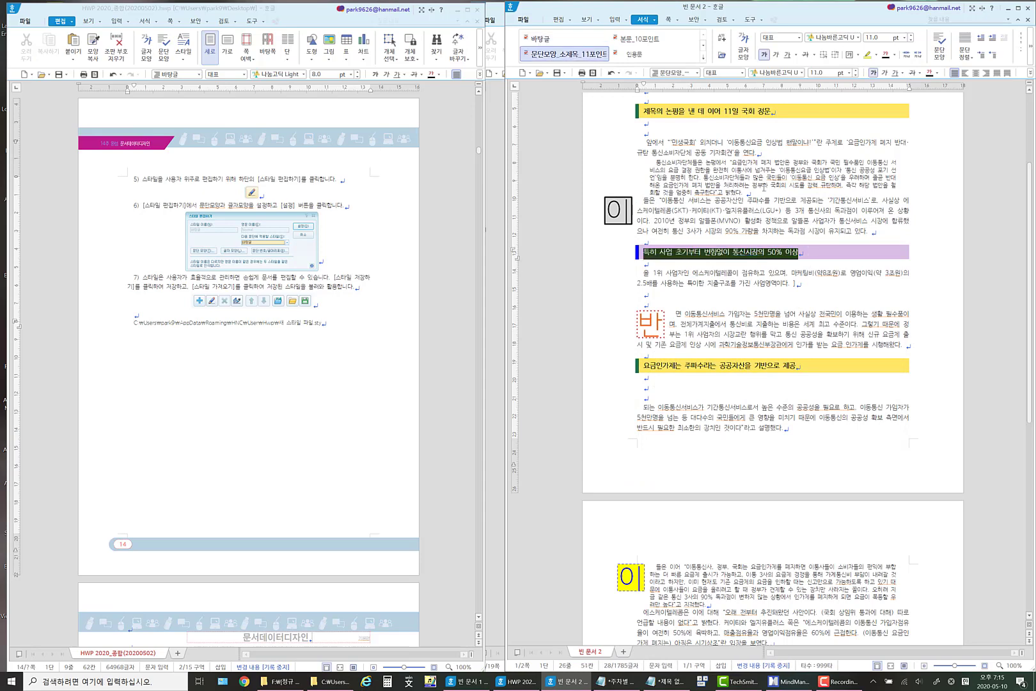
{"action": "left_click", "coordinate": [857, 73]}
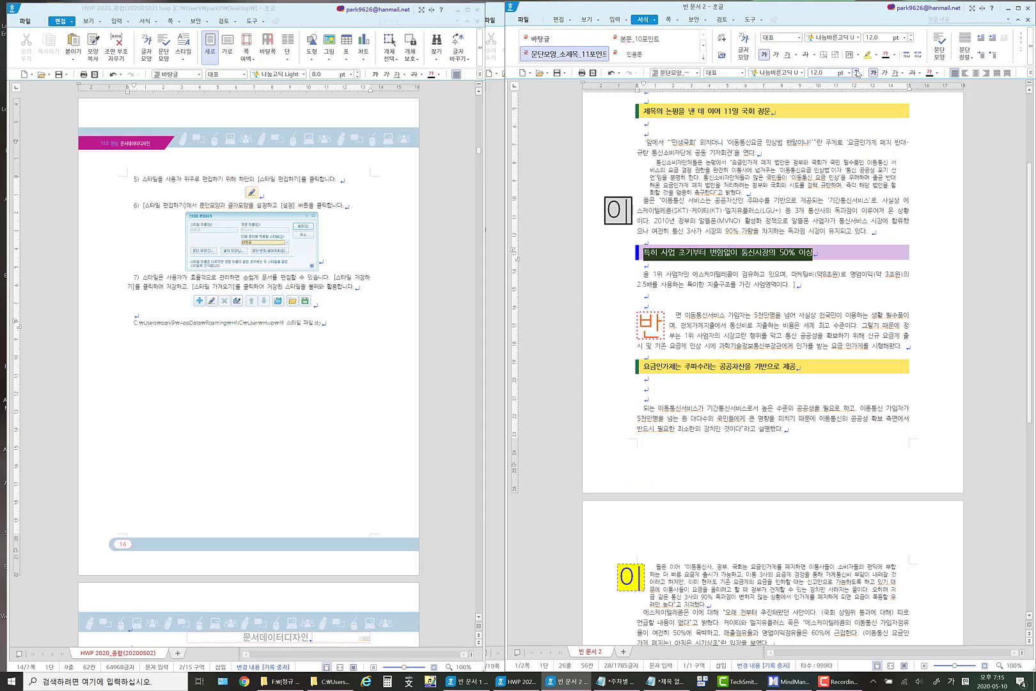
{"action": "left_click", "coordinate": [745, 296]}
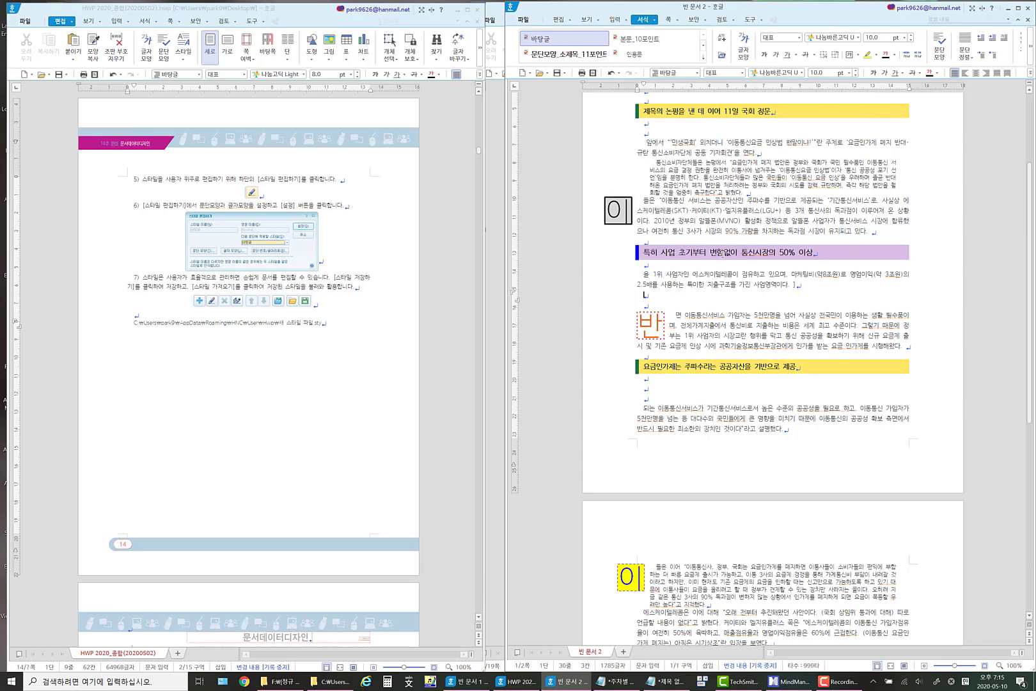
Add a new paragraph style named 문단모양_중제목_12 based on the purple heading's formatting and close the style settings.
{"action": "left_click", "coordinate": [721, 252]}
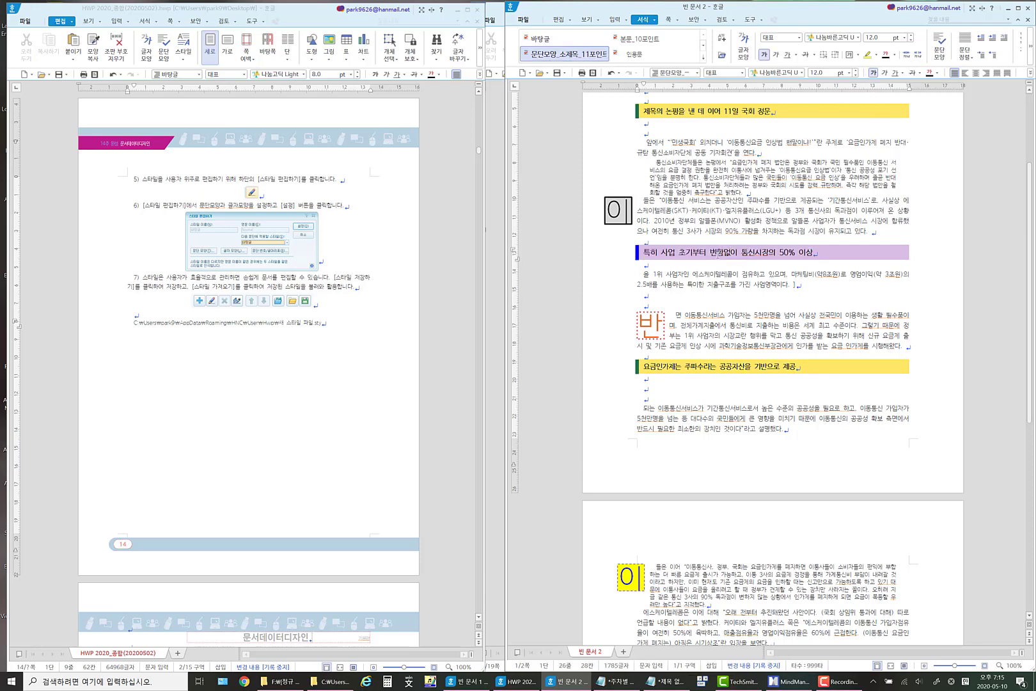
{"action": "left_click", "coordinate": [655, 19]}
{"action": "left_click", "coordinate": [553, 141]}
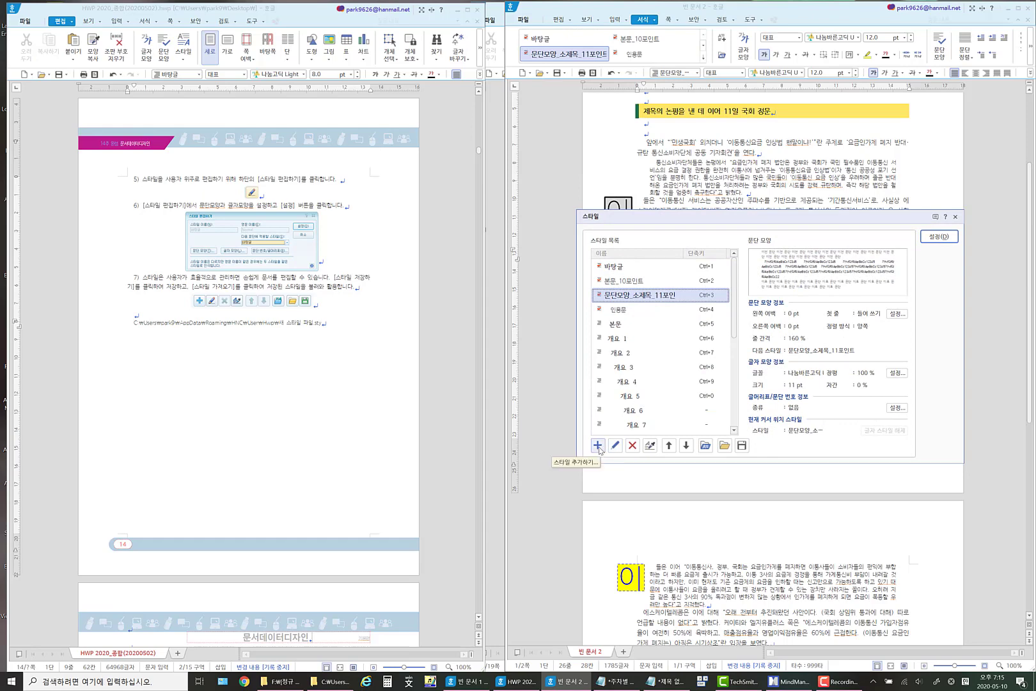
{"action": "left_click", "coordinate": [599, 446]}
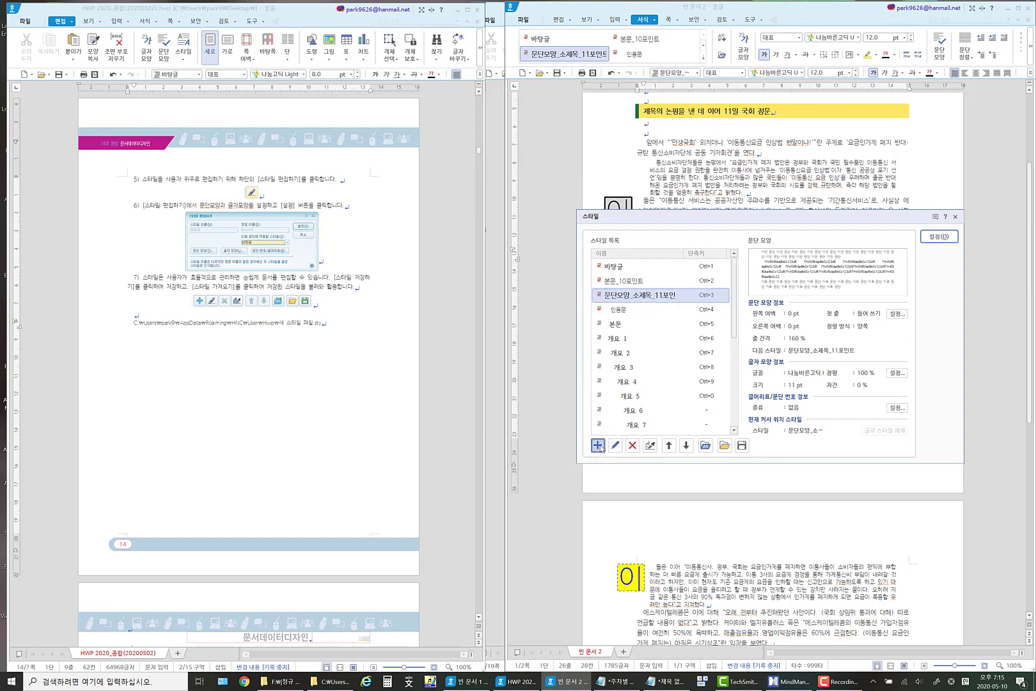
{"action": "type", "text": "문단"}
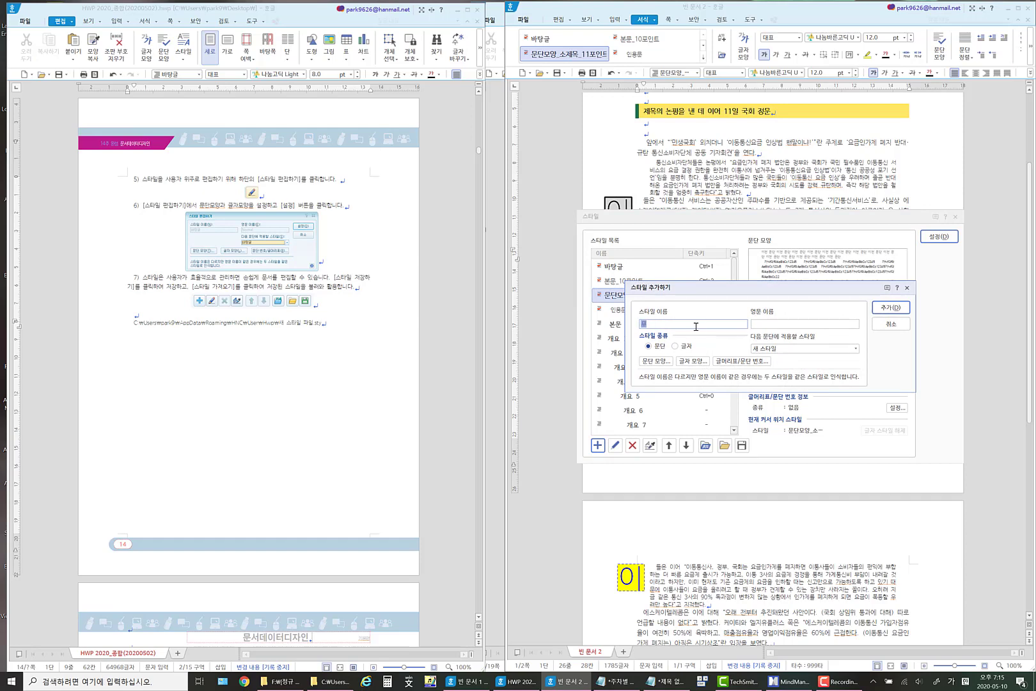
{"action": "type", "text": "모양_"}
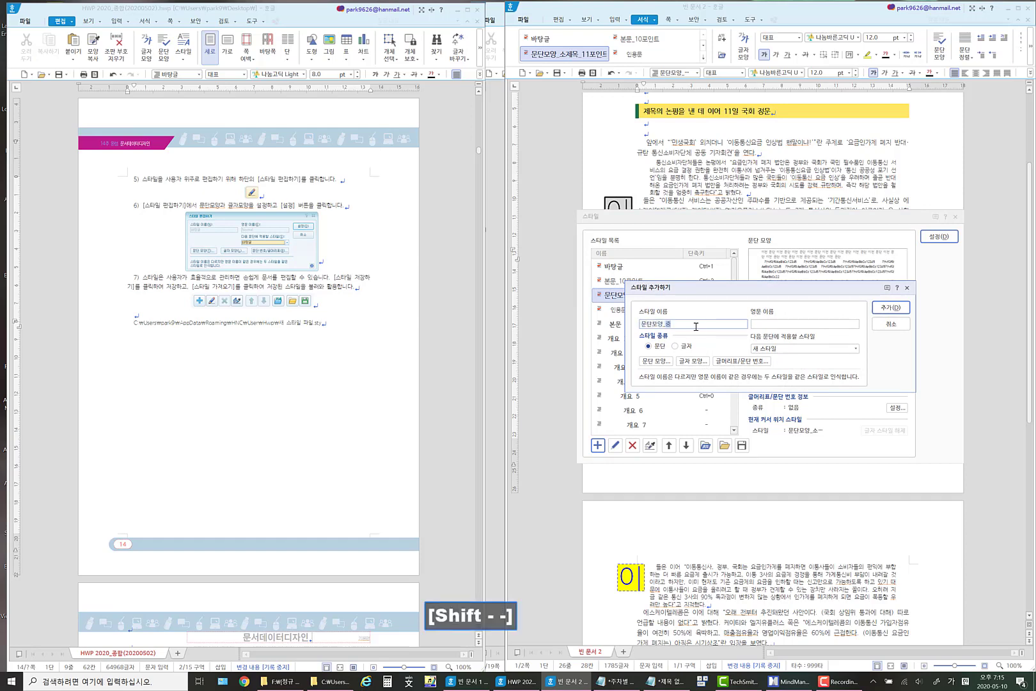
{"action": "type", "text": "중제목"}
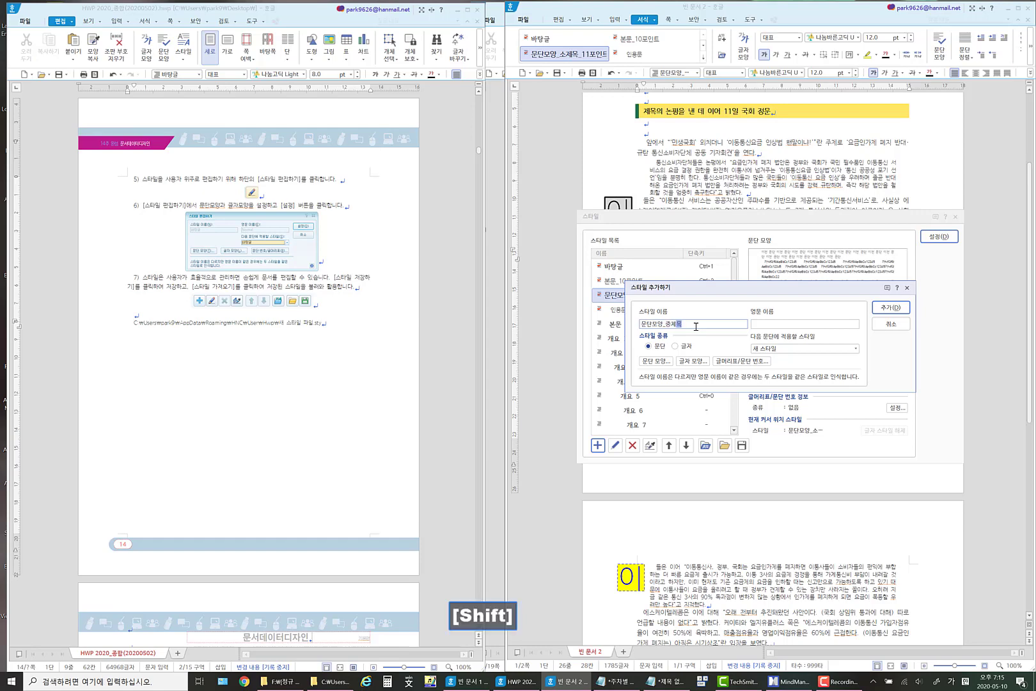
{"action": "type", "text": "_12"}
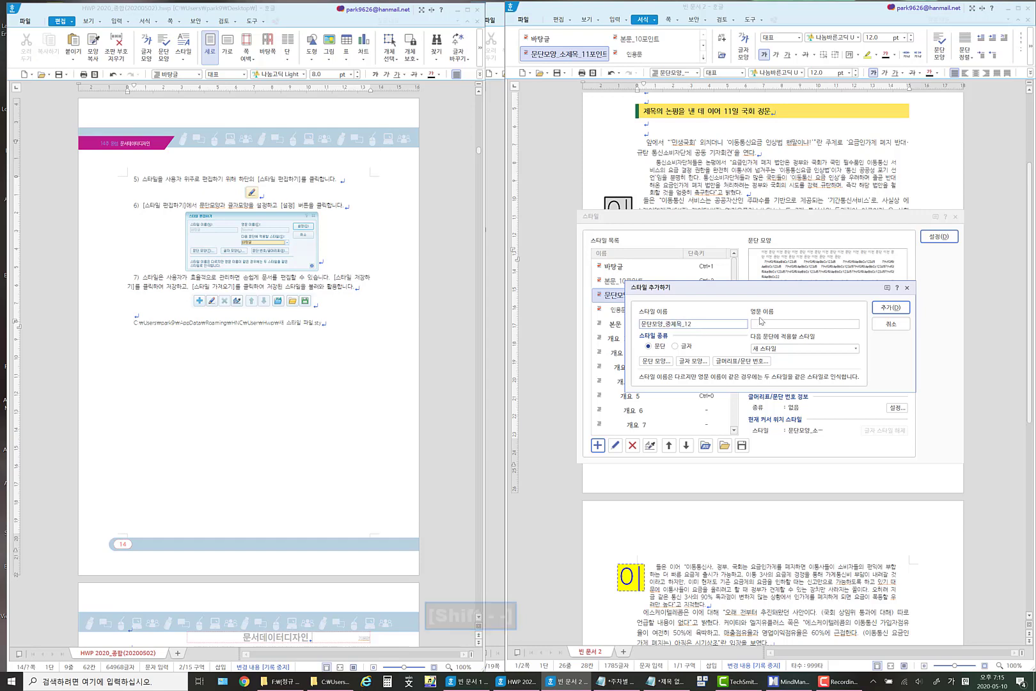
{"action": "left_click", "coordinate": [891, 307]}
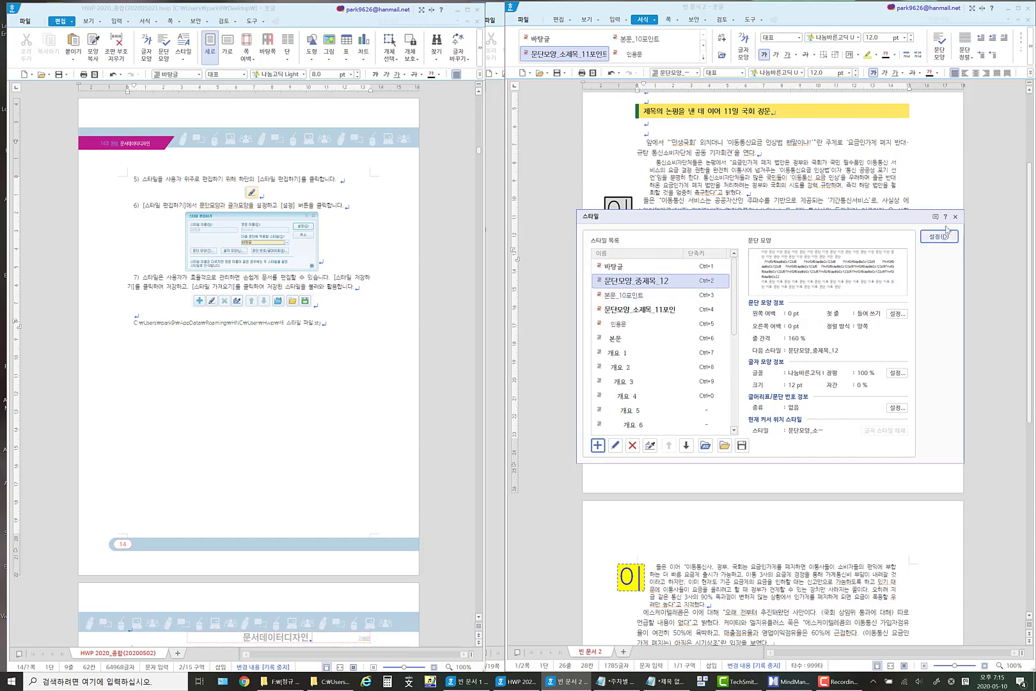
{"action": "left_click", "coordinate": [956, 217]}
{"action": "left_click", "coordinate": [858, 209]}
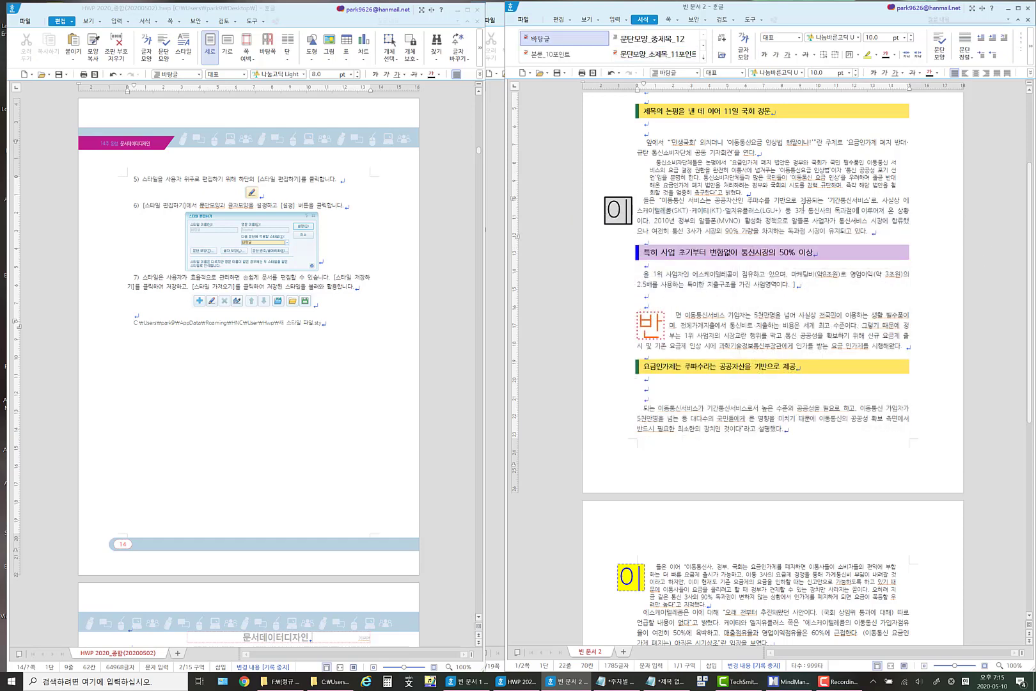
Give the heading 제목의 논평을 낸 데 이어 11일 국회 정문 a solid 2 mm orange left paragraph border.
{"action": "scroll", "coordinate": [800, 204], "scroll_direction": "up", "scroll_amount": 3}
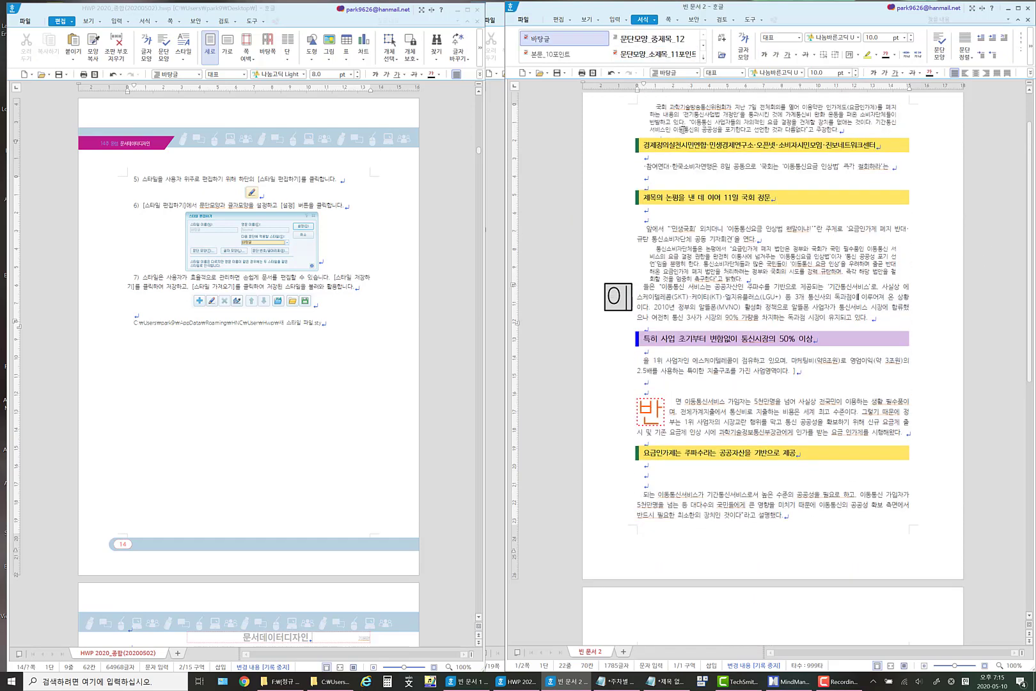
{"action": "left_click_drag", "start_coordinate": [643, 197], "coordinate": [775, 189]}
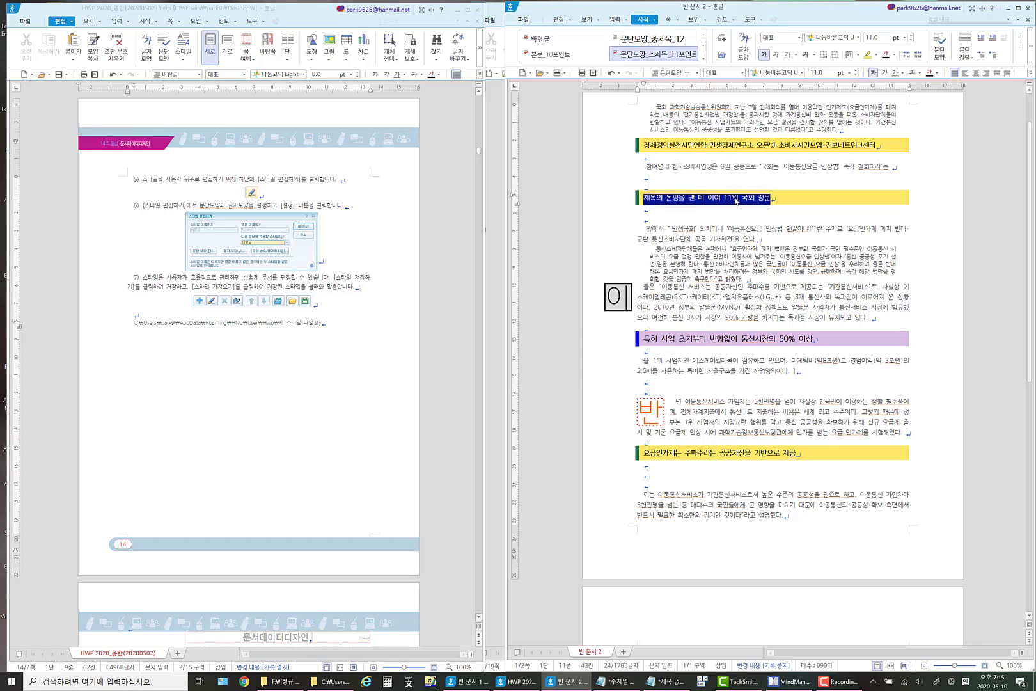
{"action": "right_click", "coordinate": [735, 199]}
{"action": "left_click", "coordinate": [771, 258]}
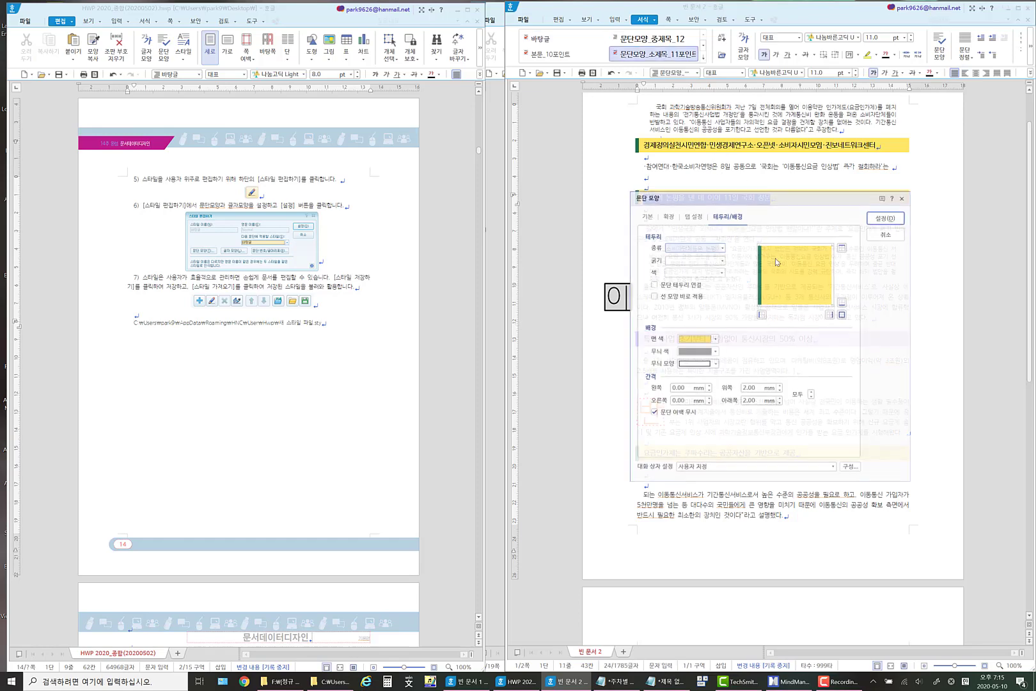
{"action": "left_click_drag", "start_coordinate": [755, 199], "coordinate": [459, 185]}
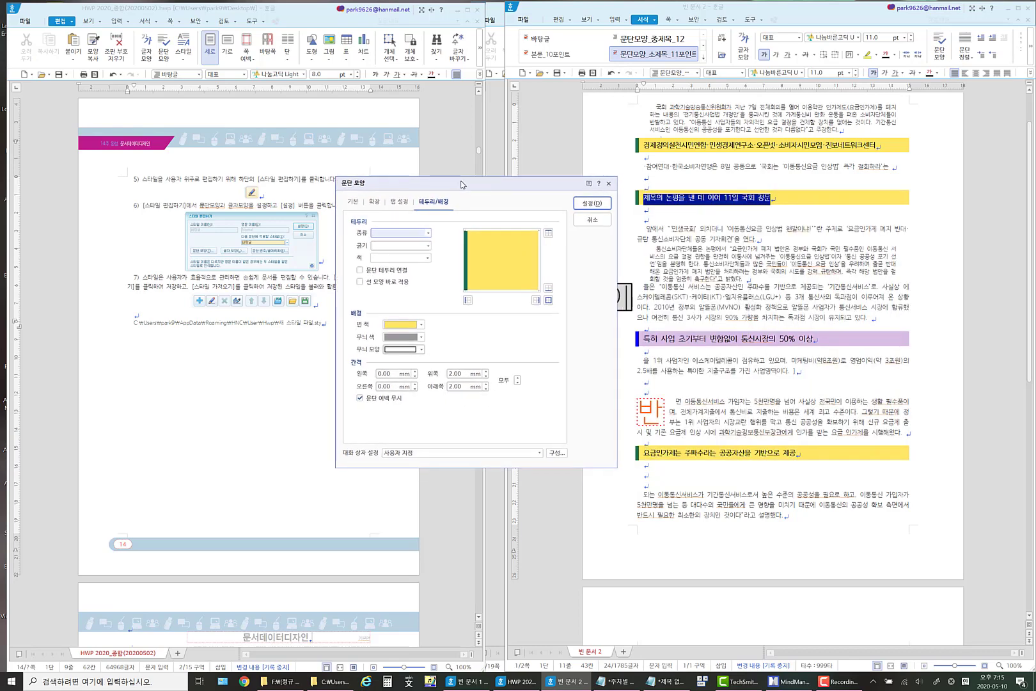
{"action": "left_click", "coordinate": [426, 233]}
{"action": "left_click", "coordinate": [410, 260]}
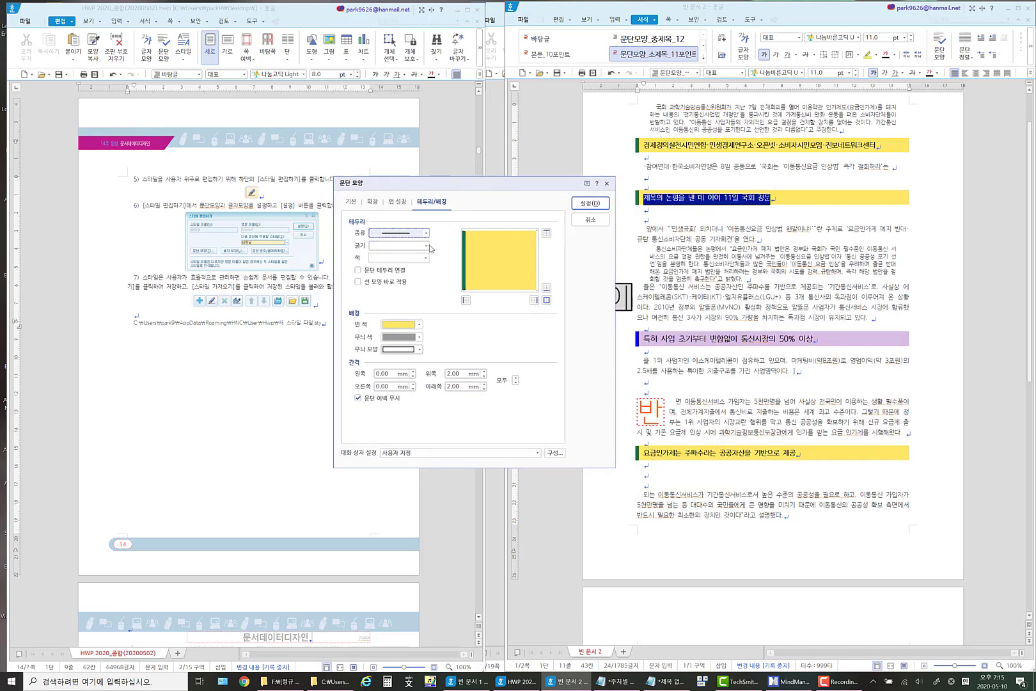
{"action": "left_click", "coordinate": [427, 246]}
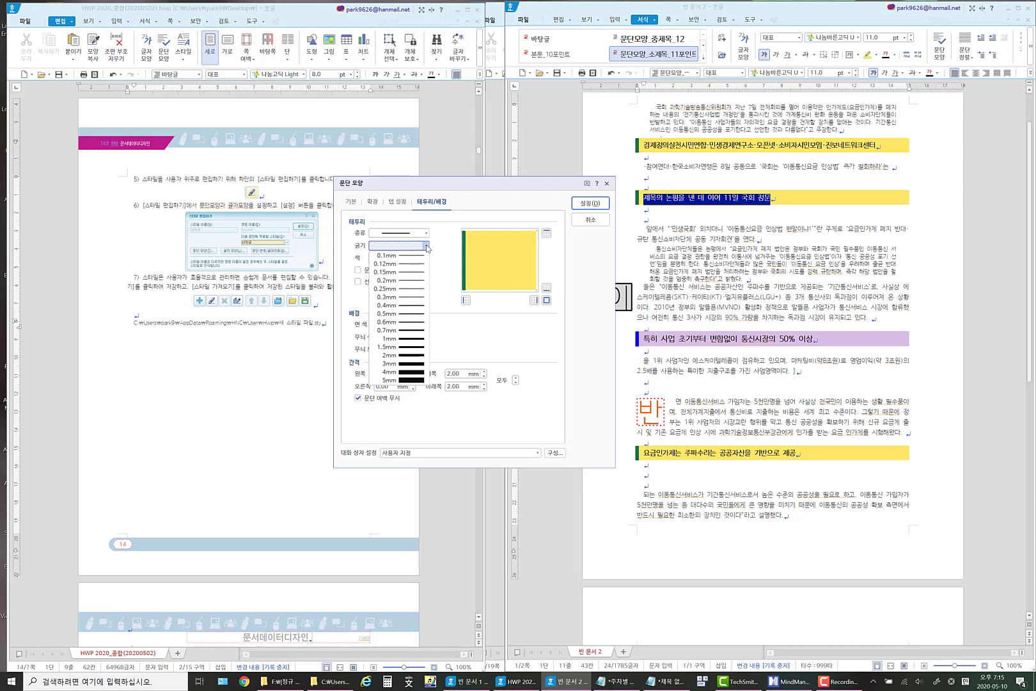
{"action": "left_click", "coordinate": [413, 355]}
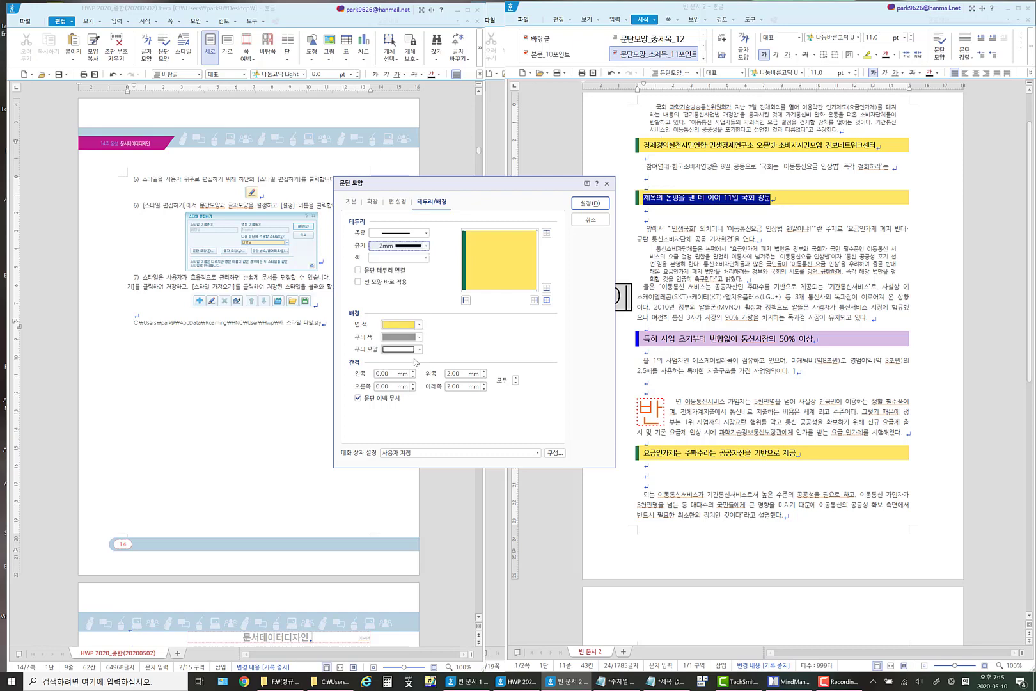
{"action": "left_click", "coordinate": [425, 258]}
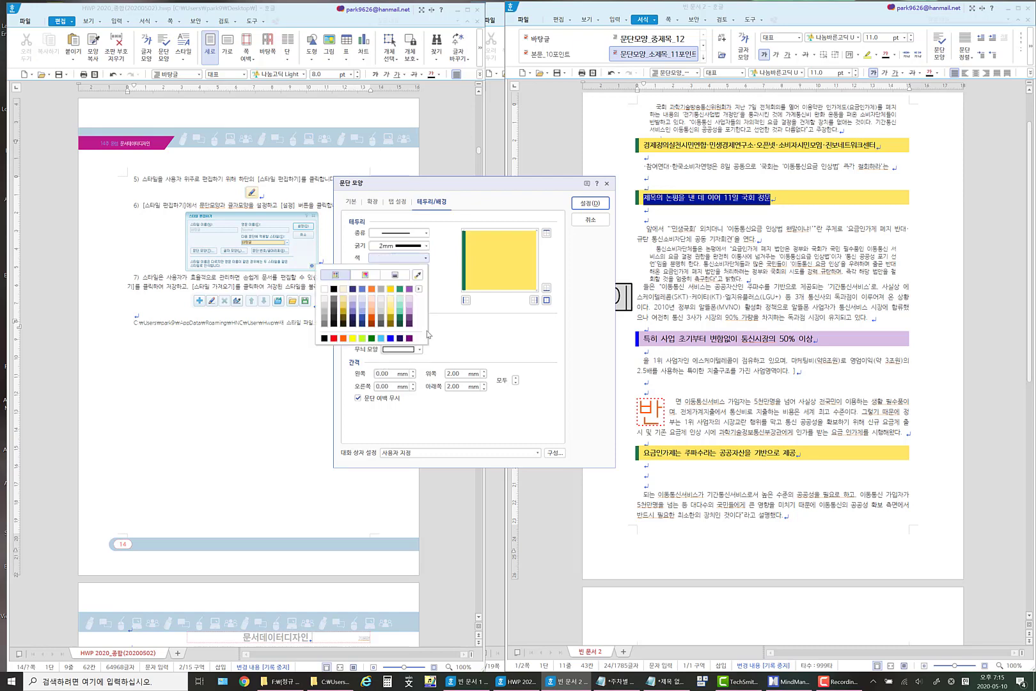
{"action": "left_click", "coordinate": [343, 339]}
{"action": "left_click", "coordinate": [466, 299]}
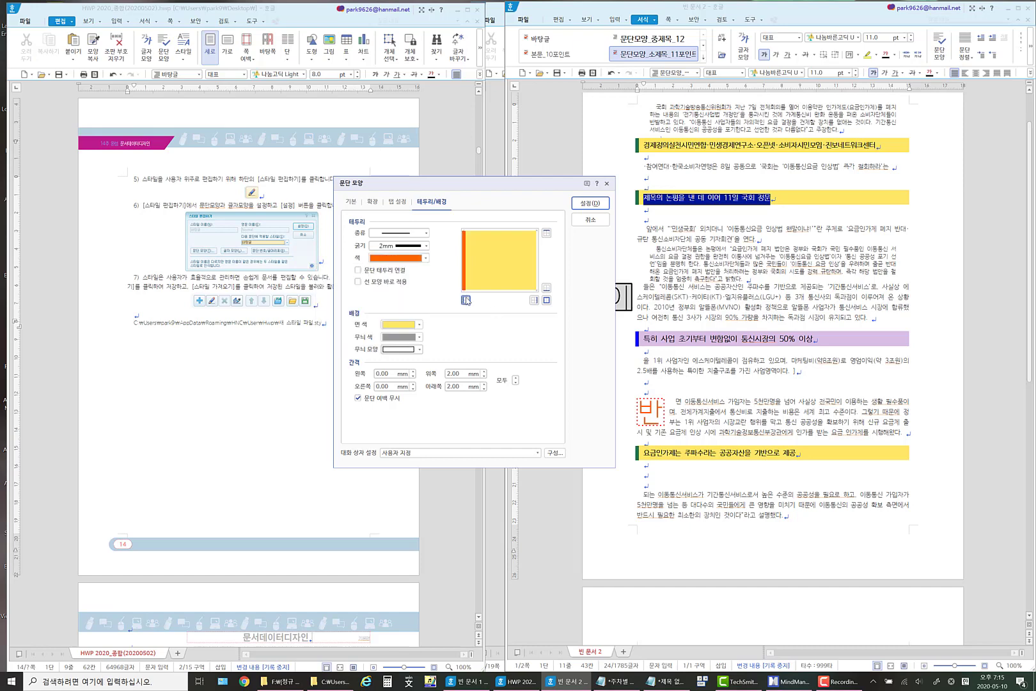
Change this heading's paragraph background fill to light blue and apply the paragraph shape settings.
{"action": "left_click", "coordinate": [419, 325]}
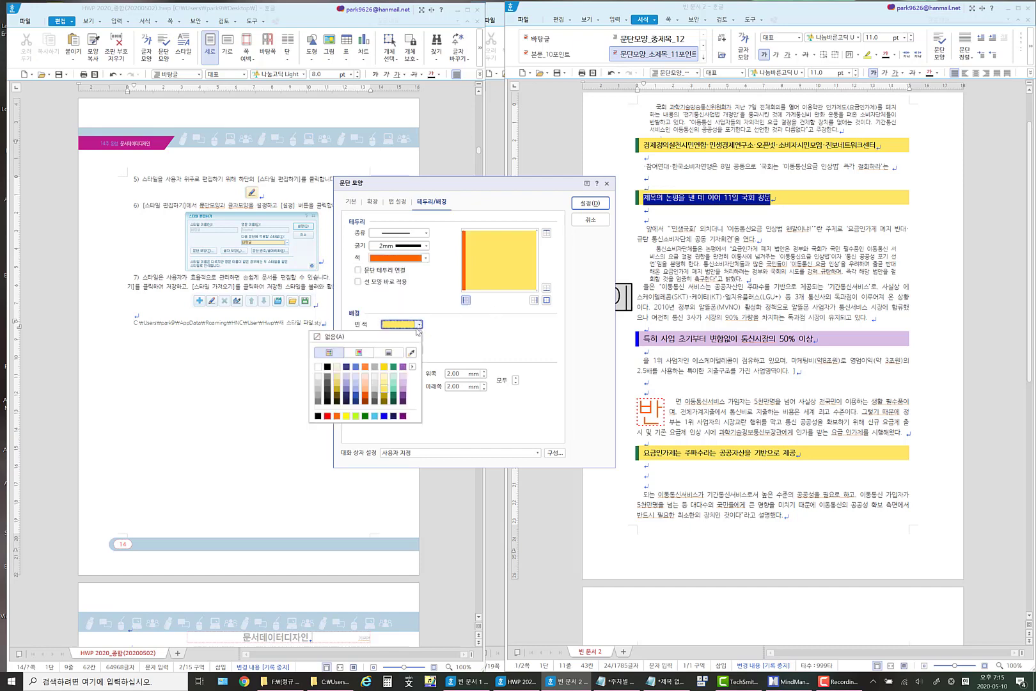
{"action": "left_click", "coordinate": [355, 383]}
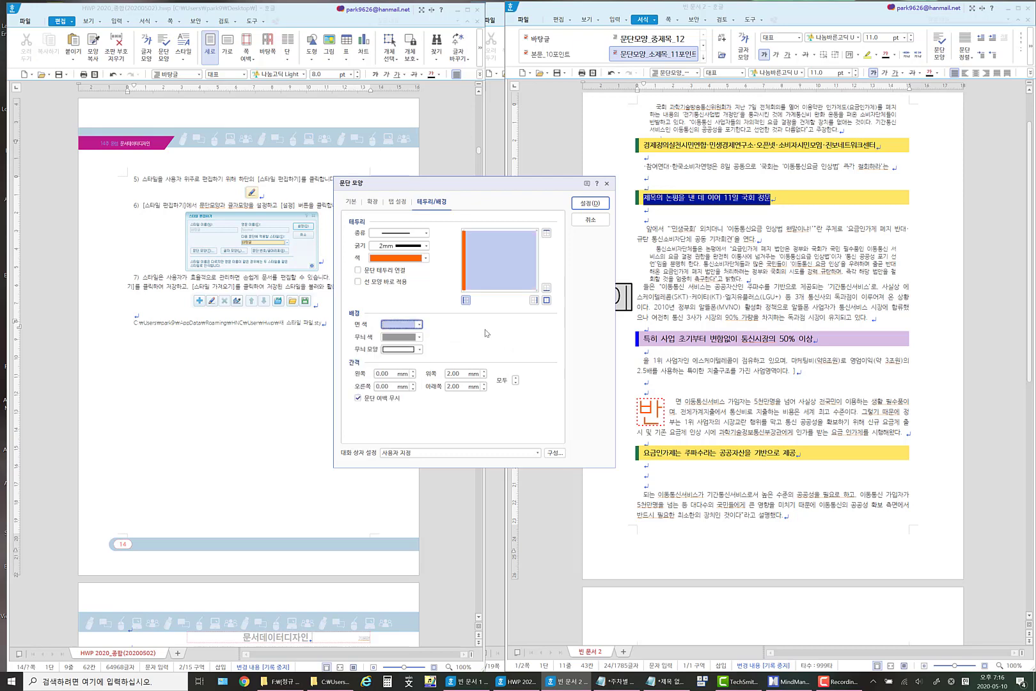
{"action": "left_click", "coordinate": [590, 203]}
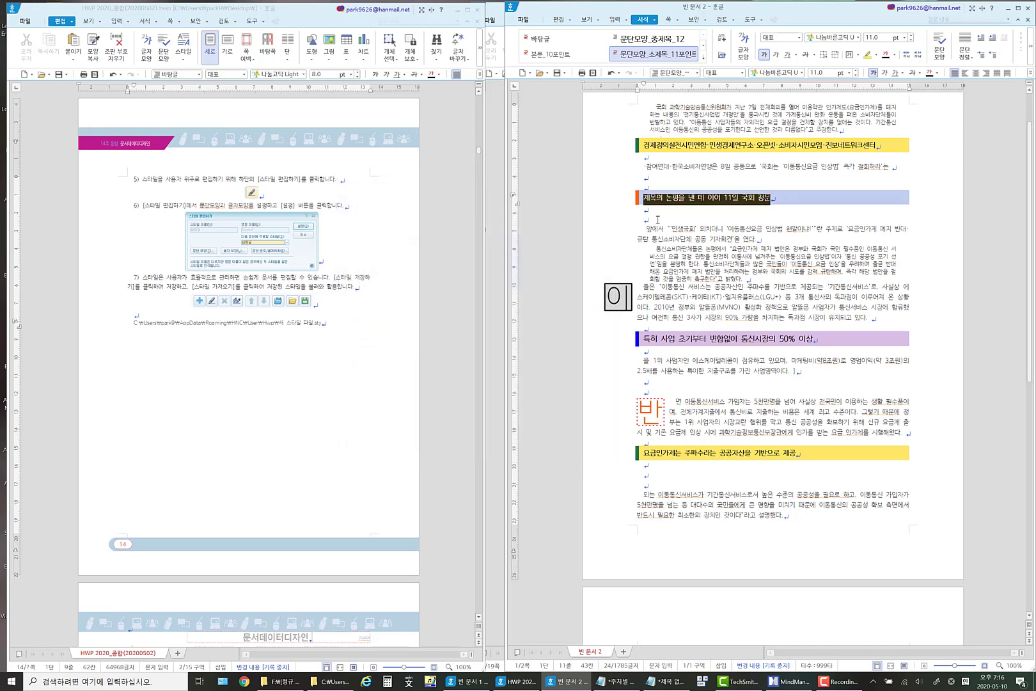
Increase the font size of the heading 제목의 논평을 낸 데 이어 11일 국회 정문 to 13 pt.
{"action": "left_click", "coordinate": [856, 71]}
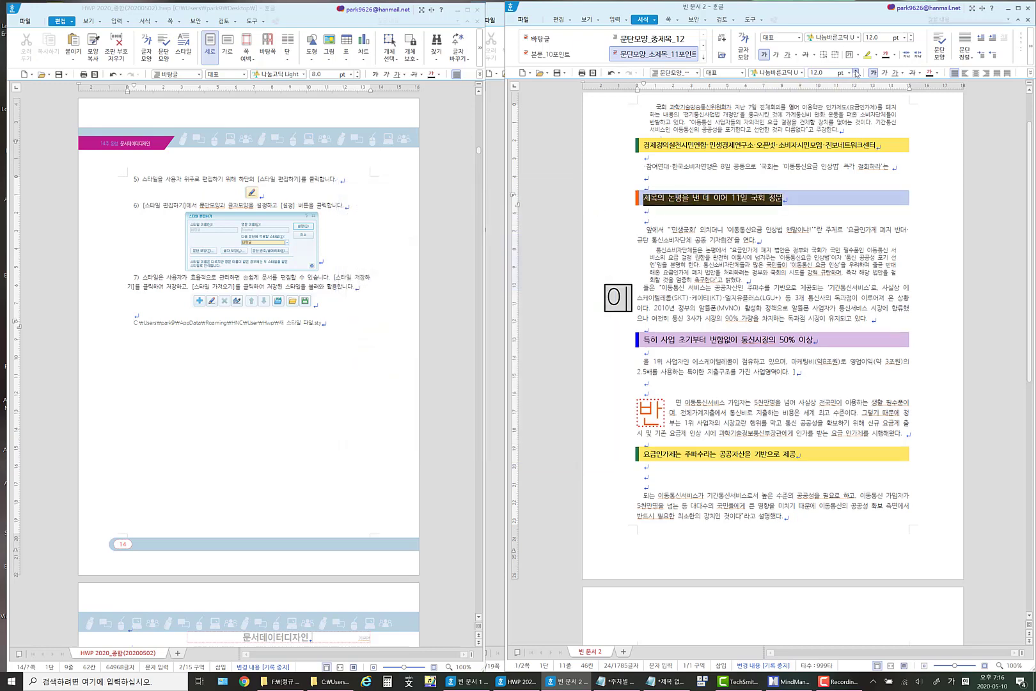
{"action": "left_click", "coordinate": [855, 71]}
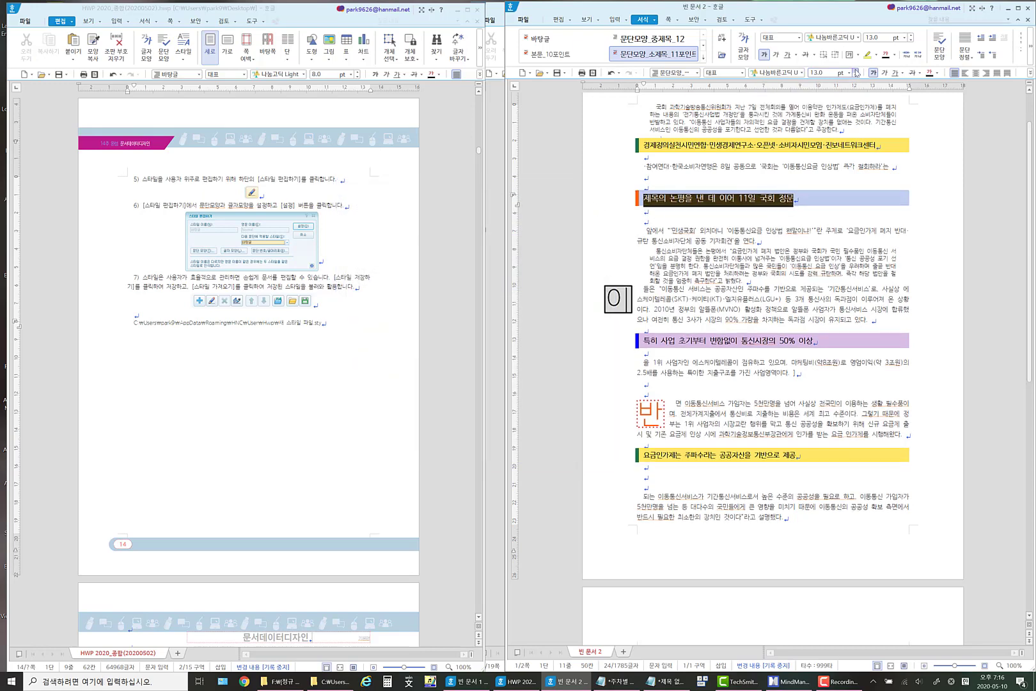
{"action": "left_click", "coordinate": [786, 204]}
Set the font of the heading 제목의 논평을 낸 데 이어 11일 국회 정문 to 나눔고딕 ExtraBold.
{"action": "left_click_drag", "start_coordinate": [643, 198], "coordinate": [808, 198]}
{"action": "left_click", "coordinate": [801, 74]}
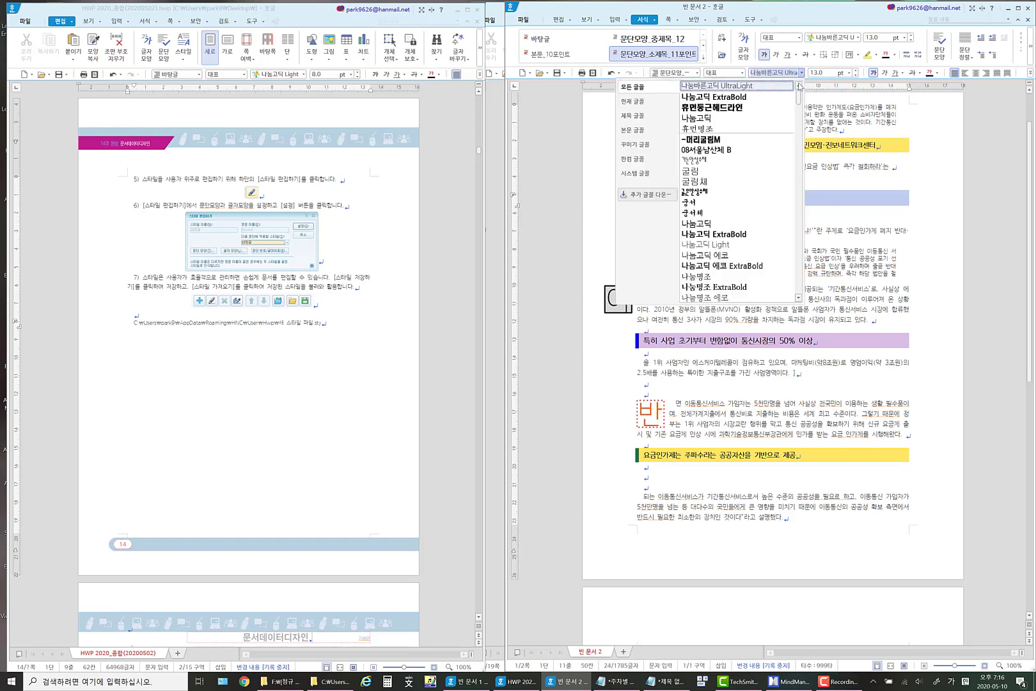
{"action": "left_click", "coordinate": [752, 100]}
{"action": "left_click", "coordinate": [746, 235]}
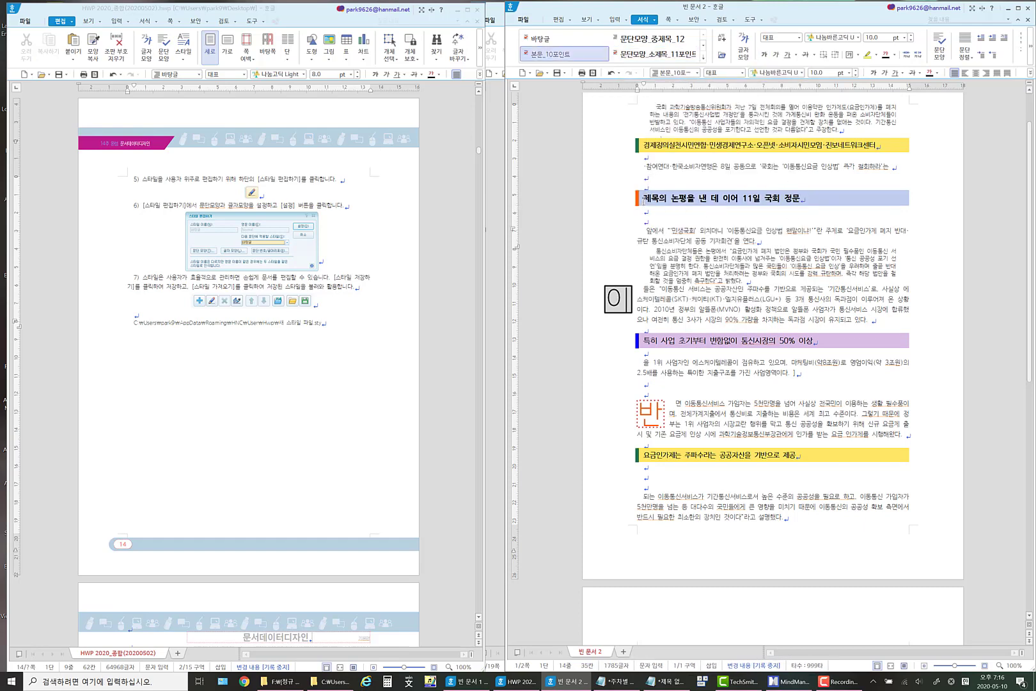
{"action": "left_click_drag", "start_coordinate": [644, 198], "coordinate": [814, 198]}
{"action": "left_click", "coordinate": [701, 241]}
Set the first line of the light blue heading to 보통 in its paragraph shape, removing the indent.
{"action": "left_click_drag", "start_coordinate": [641, 199], "coordinate": [818, 200]}
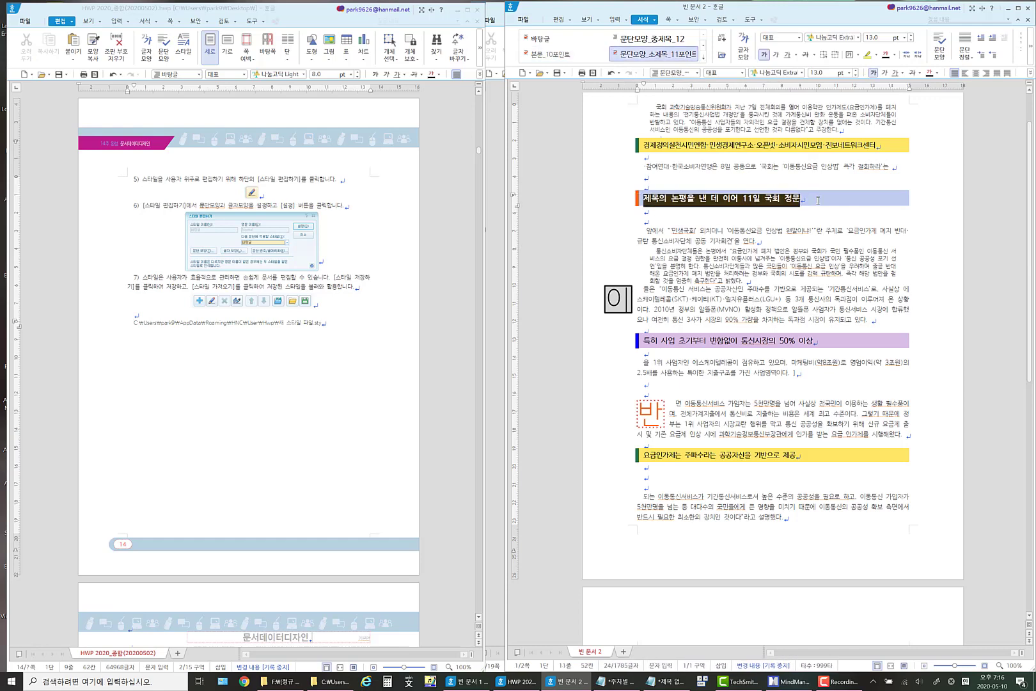
{"action": "right_click", "coordinate": [707, 203]}
{"action": "left_click", "coordinate": [731, 260]}
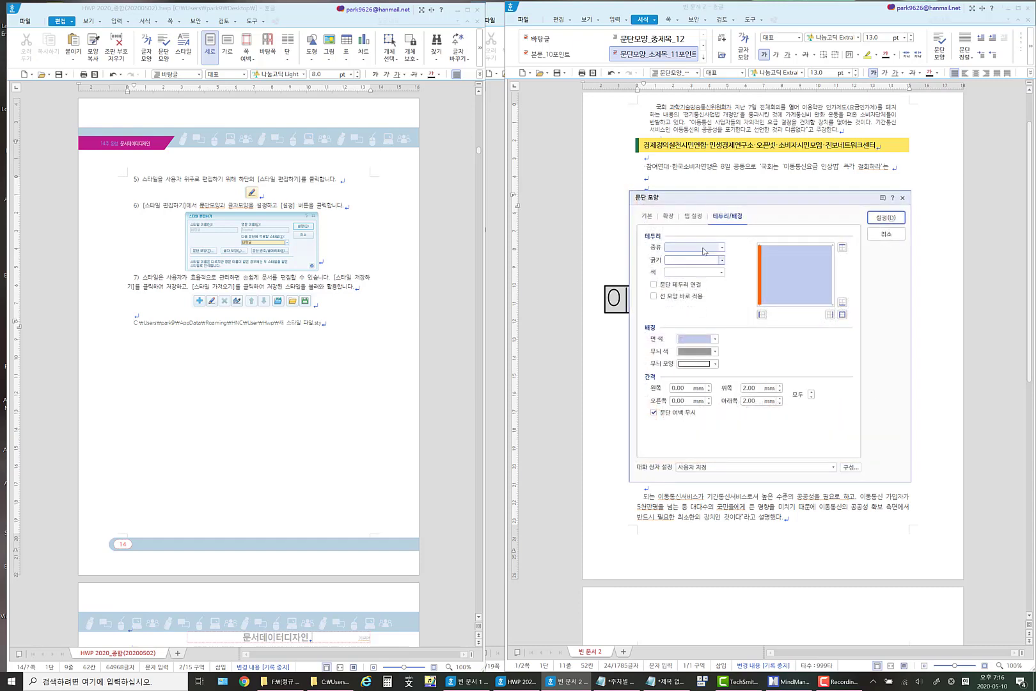
{"action": "left_click", "coordinate": [697, 218]}
{"action": "left_click", "coordinate": [669, 217]}
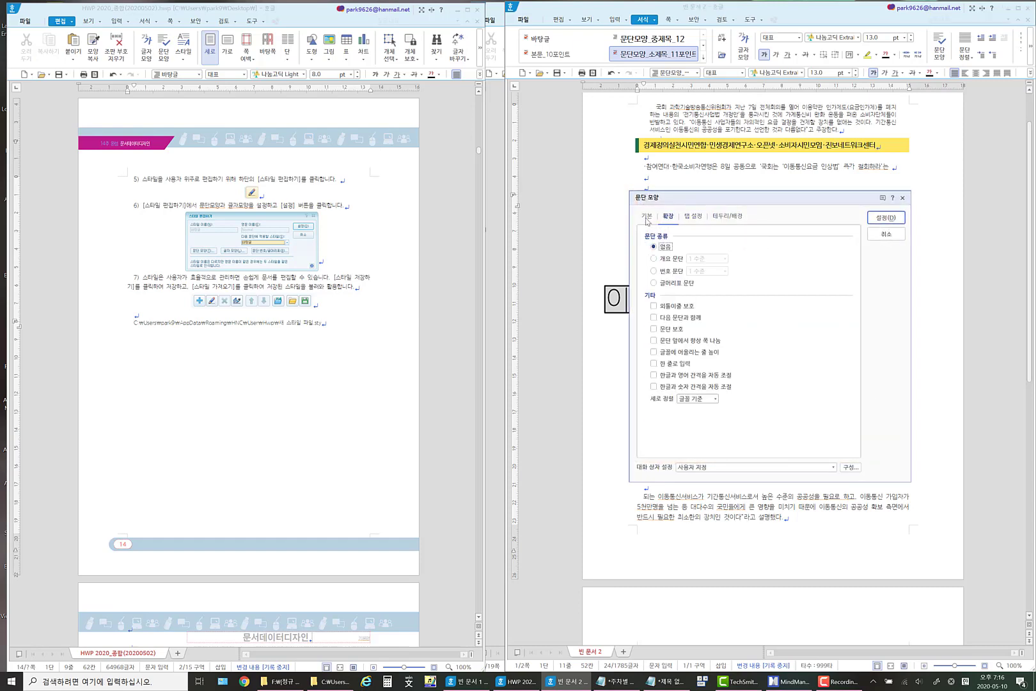
{"action": "left_click", "coordinate": [647, 219]}
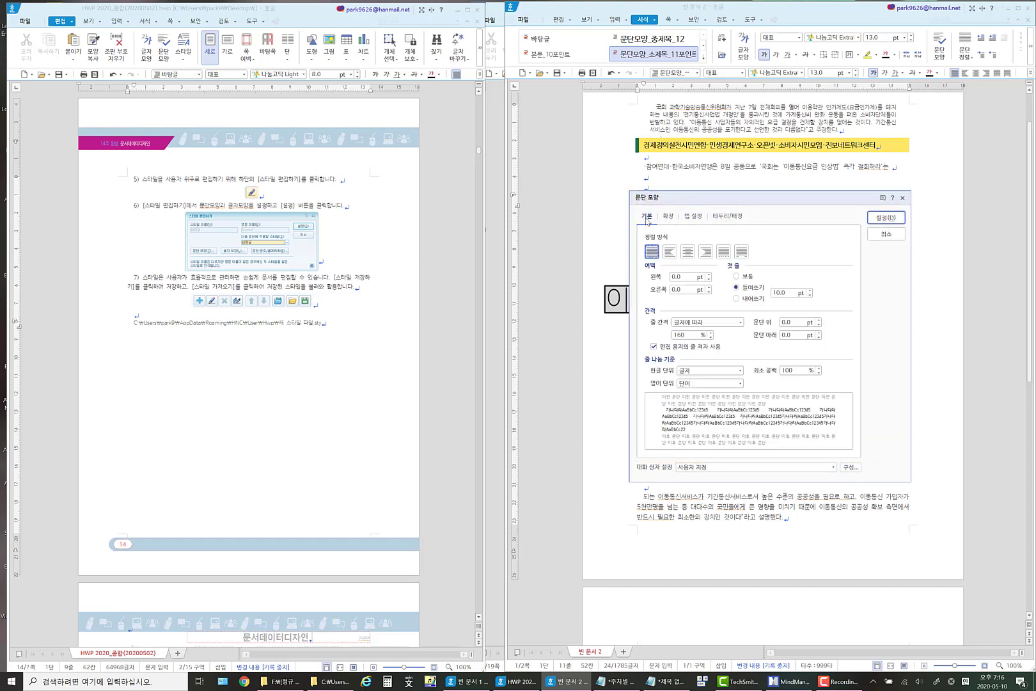
{"action": "left_click", "coordinate": [743, 276]}
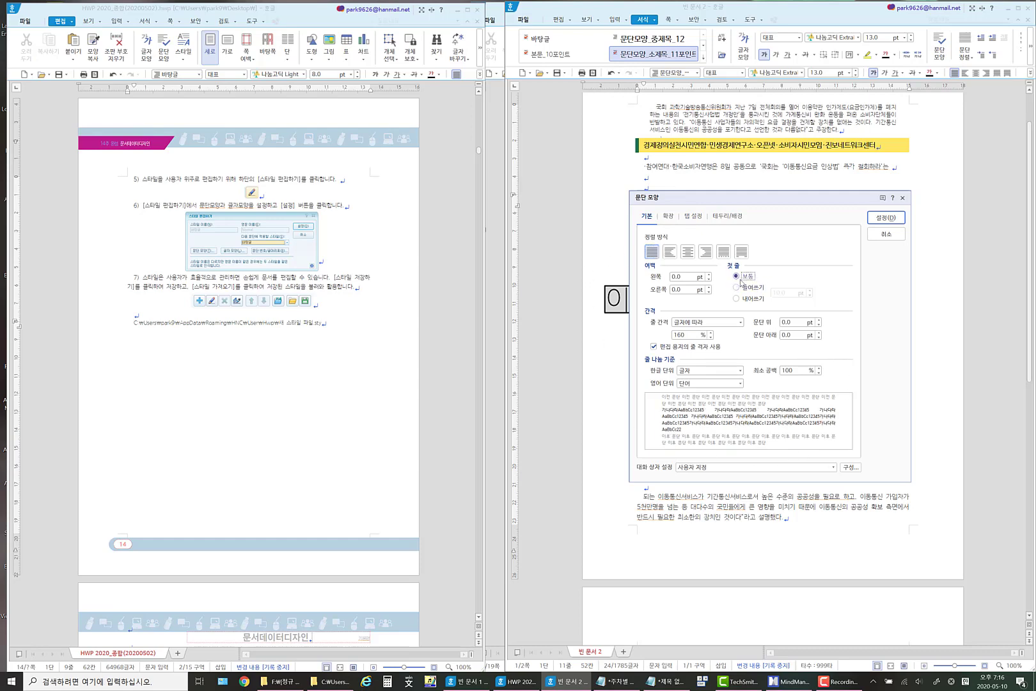
{"action": "left_click", "coordinate": [884, 221]}
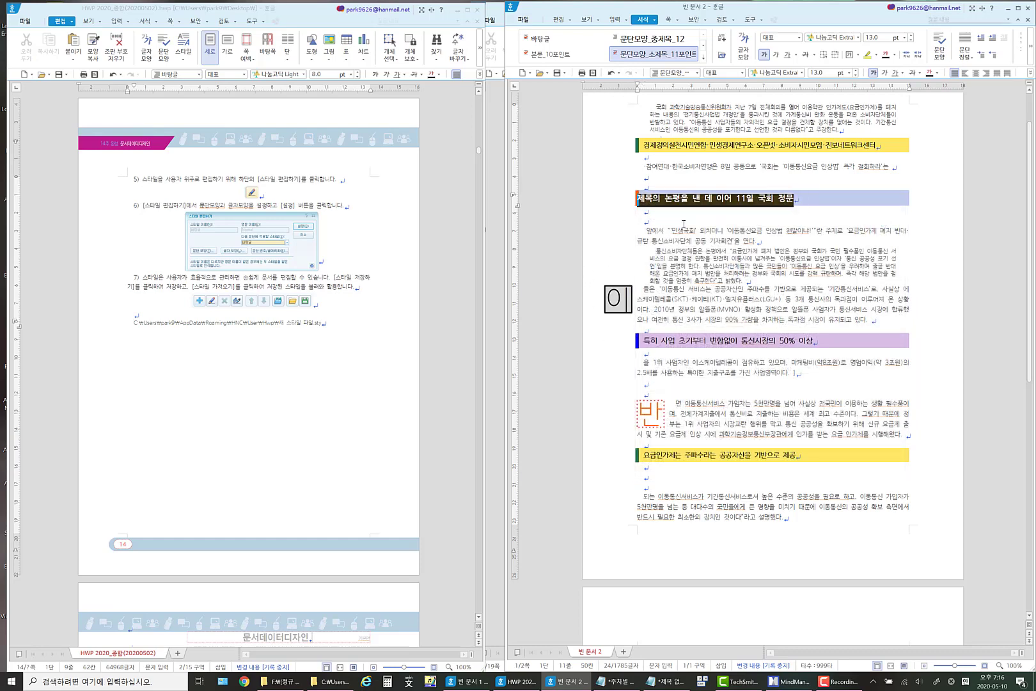
{"action": "left_click", "coordinate": [656, 210]}
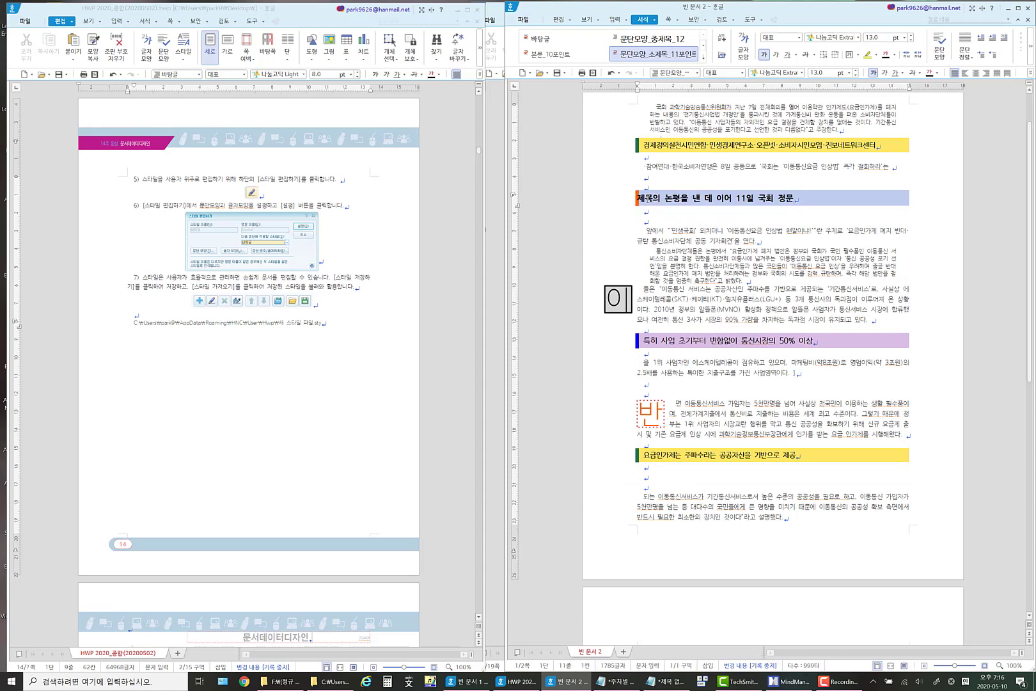
Restore the light blue heading's first-line indent (들여쓰기) to 10 pt in its paragraph shape.
{"action": "left_click_drag", "start_coordinate": [646, 199], "coordinate": [797, 201]}
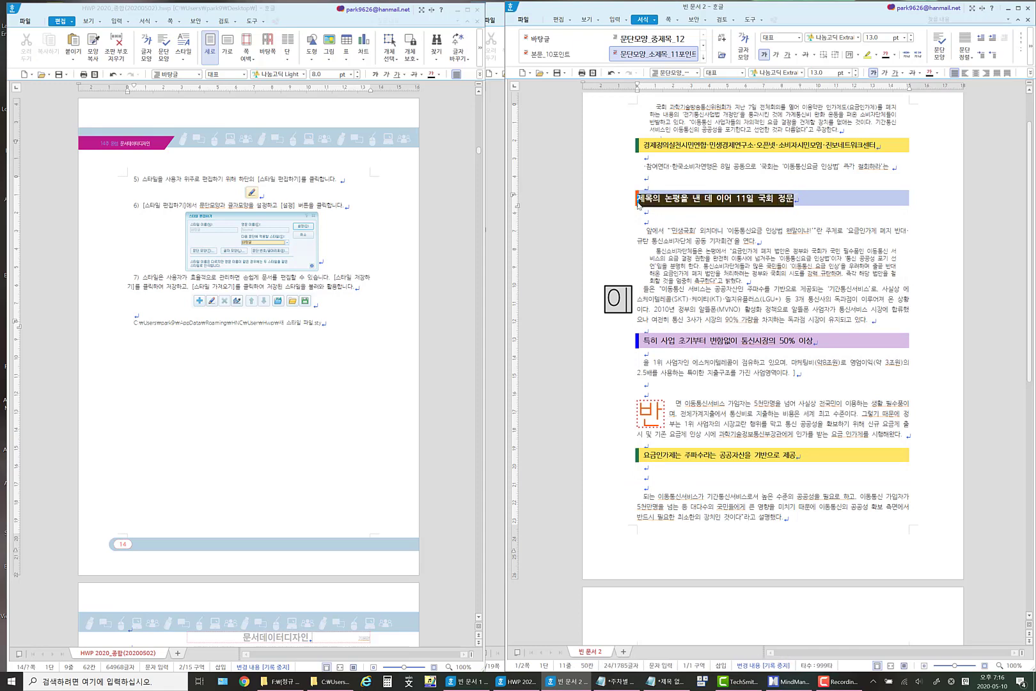
{"action": "right_click", "coordinate": [692, 202]}
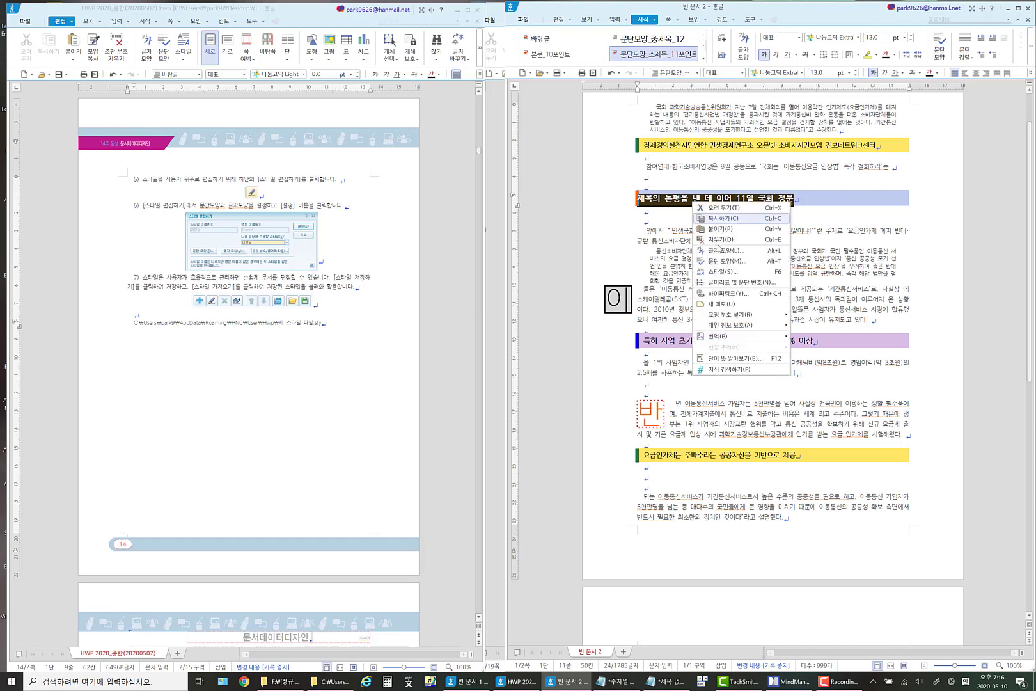
{"action": "left_click", "coordinate": [731, 261]}
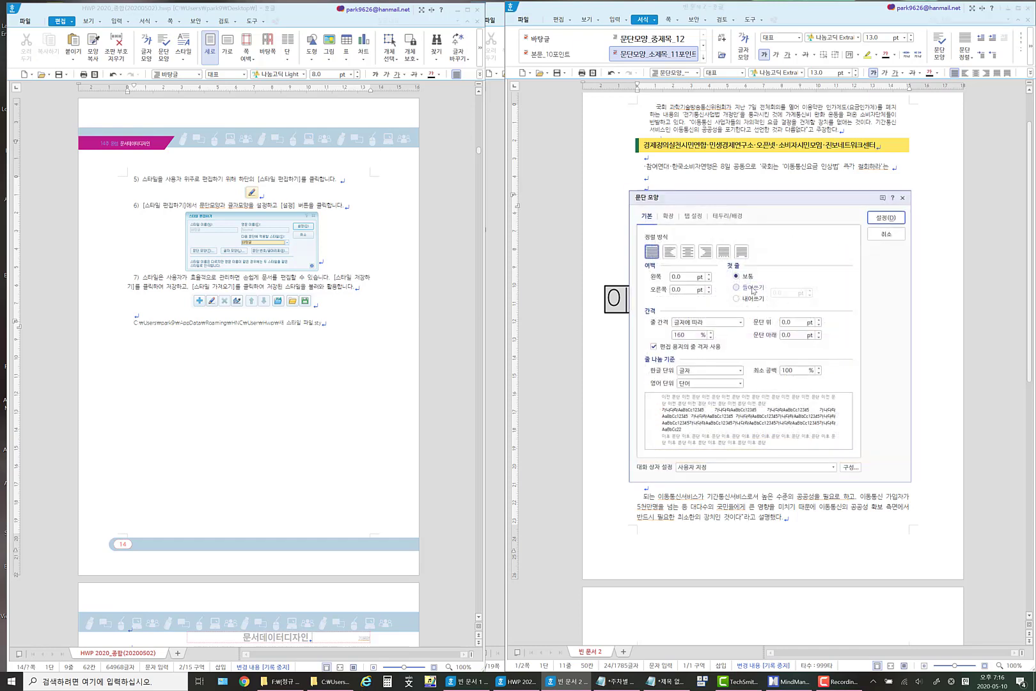
{"action": "left_click", "coordinate": [877, 219]}
{"action": "left_click", "coordinate": [639, 201]}
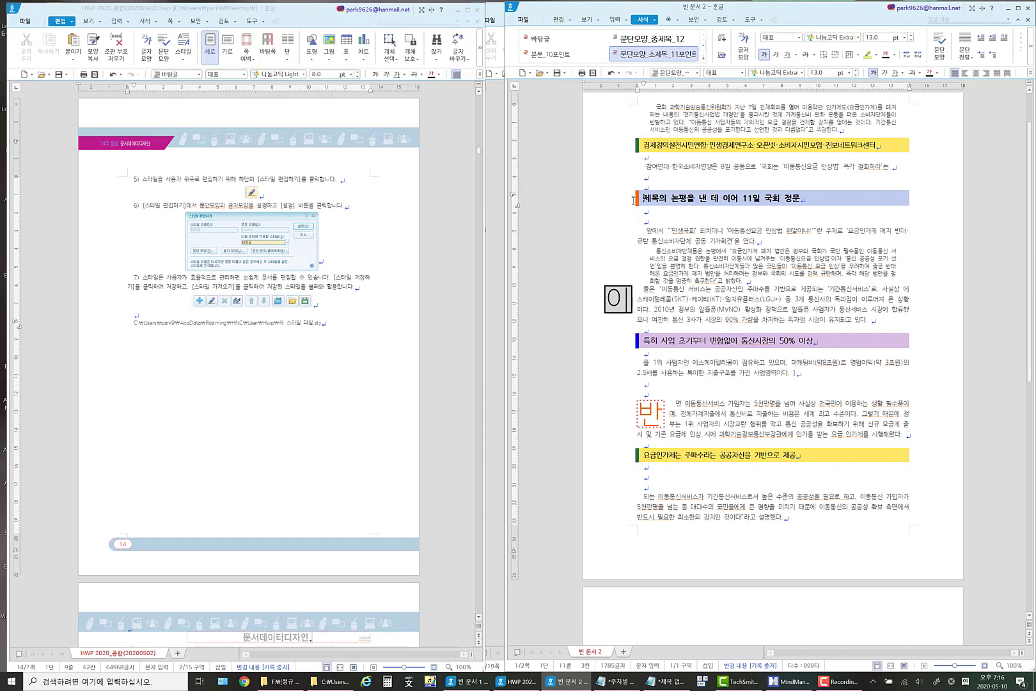
{"action": "key", "text": "End"}
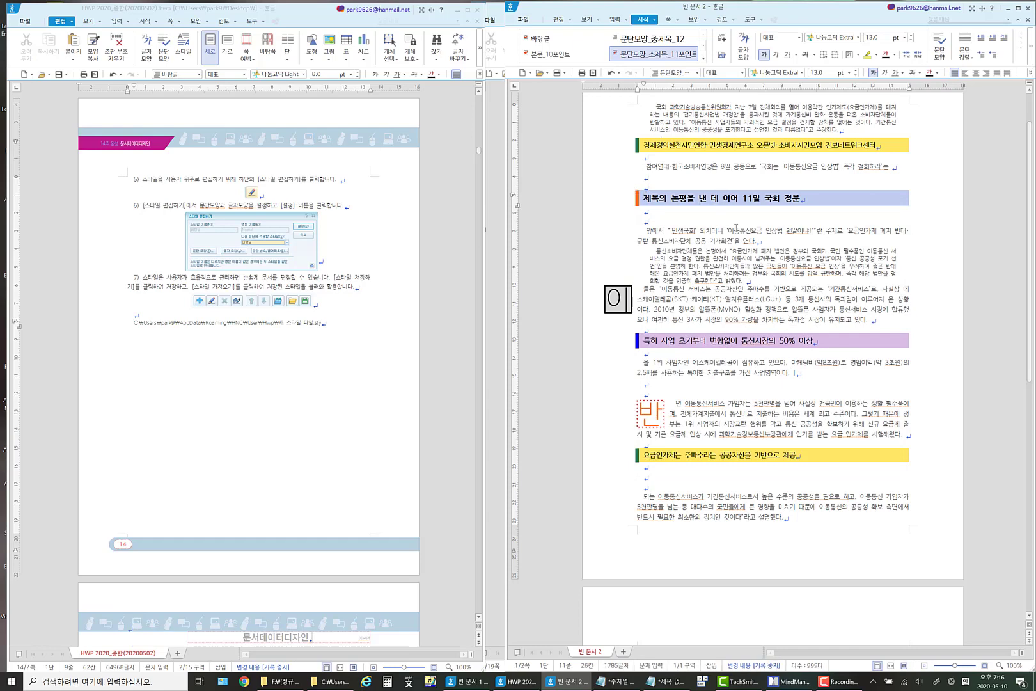
{"action": "left_click_drag", "start_coordinate": [642, 198], "coordinate": [827, 199]}
{"action": "right_click", "coordinate": [747, 202]}
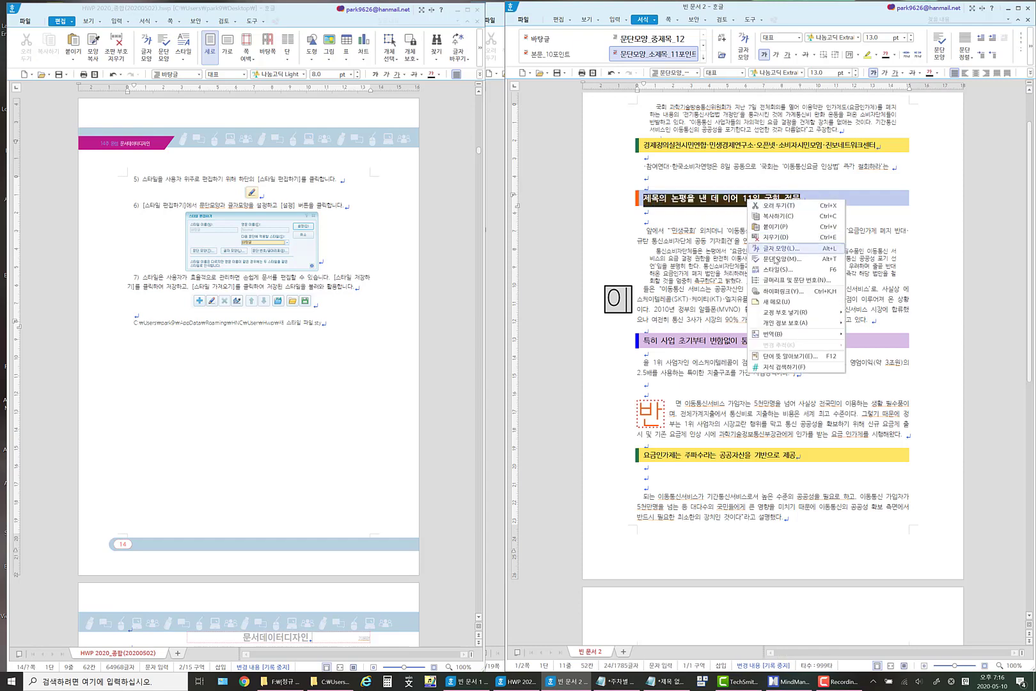
{"action": "left_click", "coordinate": [776, 260]}
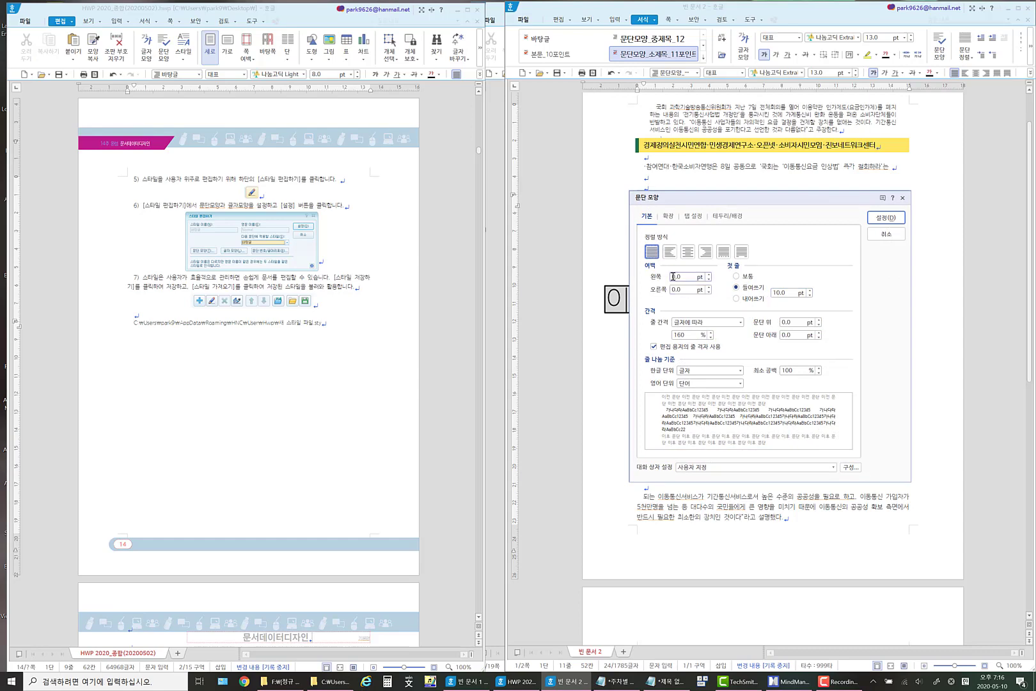
{"action": "left_click", "coordinate": [886, 233]}
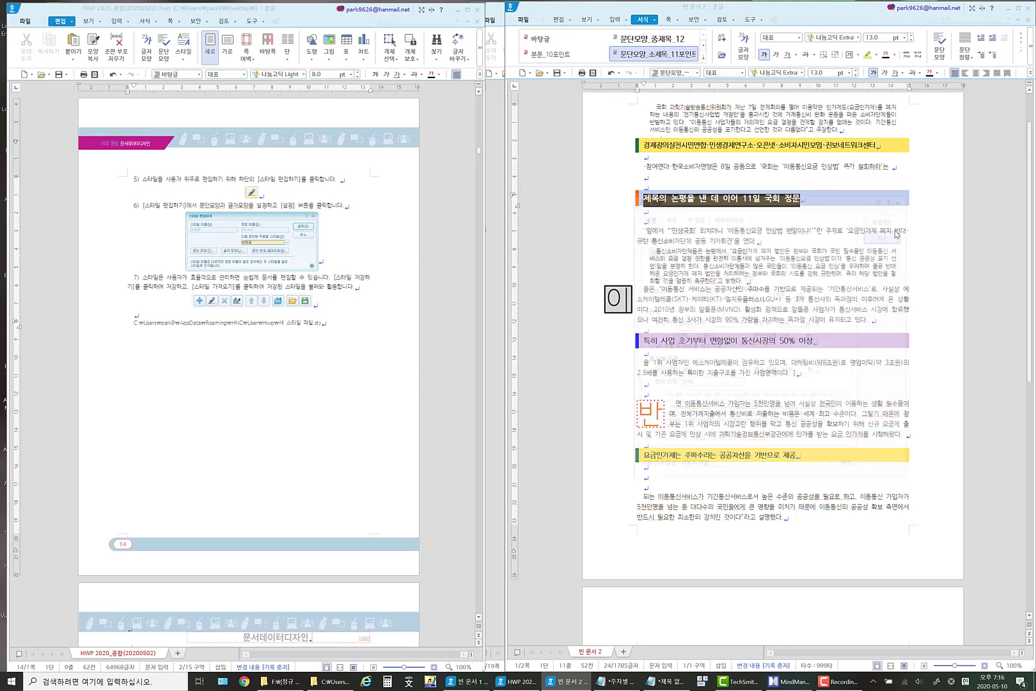
Add a new paragraph style named 문단모양_데제목_13 based on the light blue heading's formatting.
{"action": "left_click", "coordinate": [671, 201]}
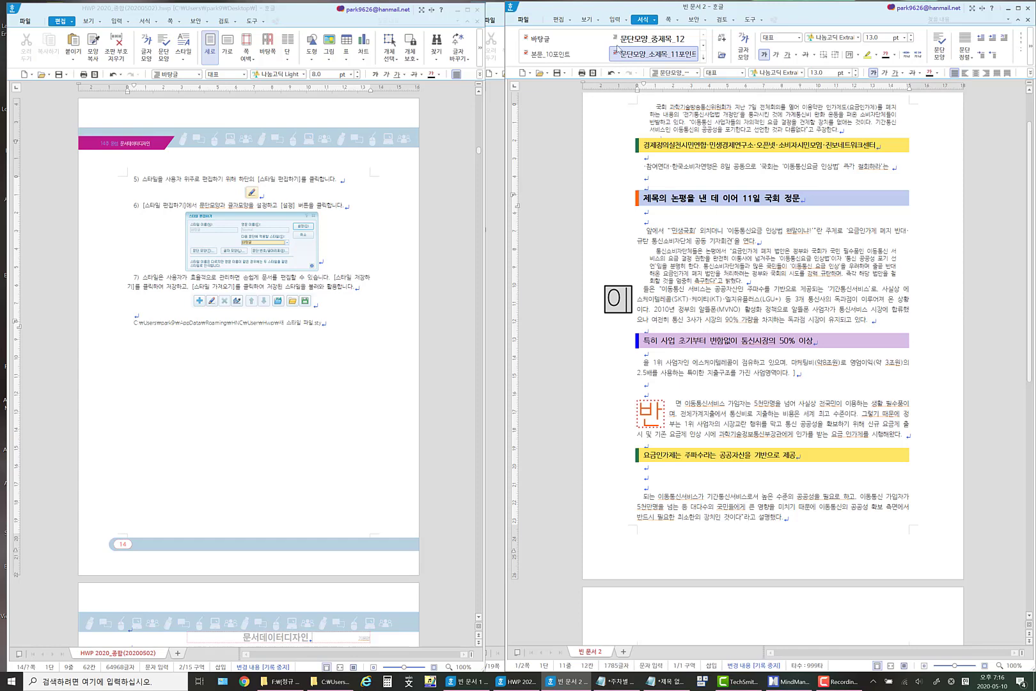
{"action": "left_click", "coordinate": [653, 20]}
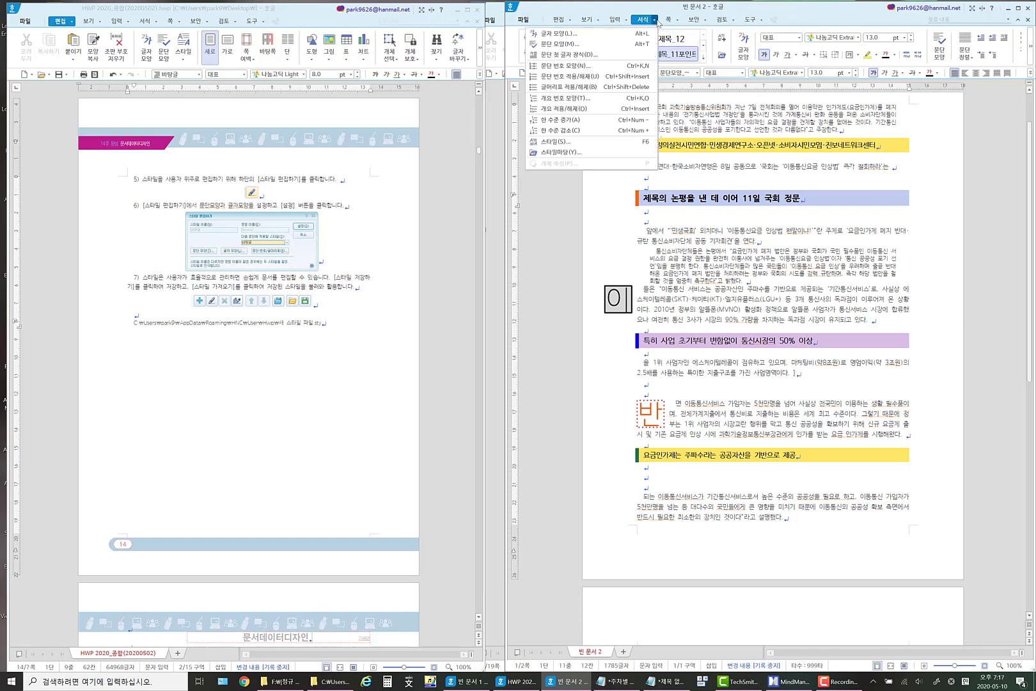
{"action": "left_click", "coordinate": [558, 142]}
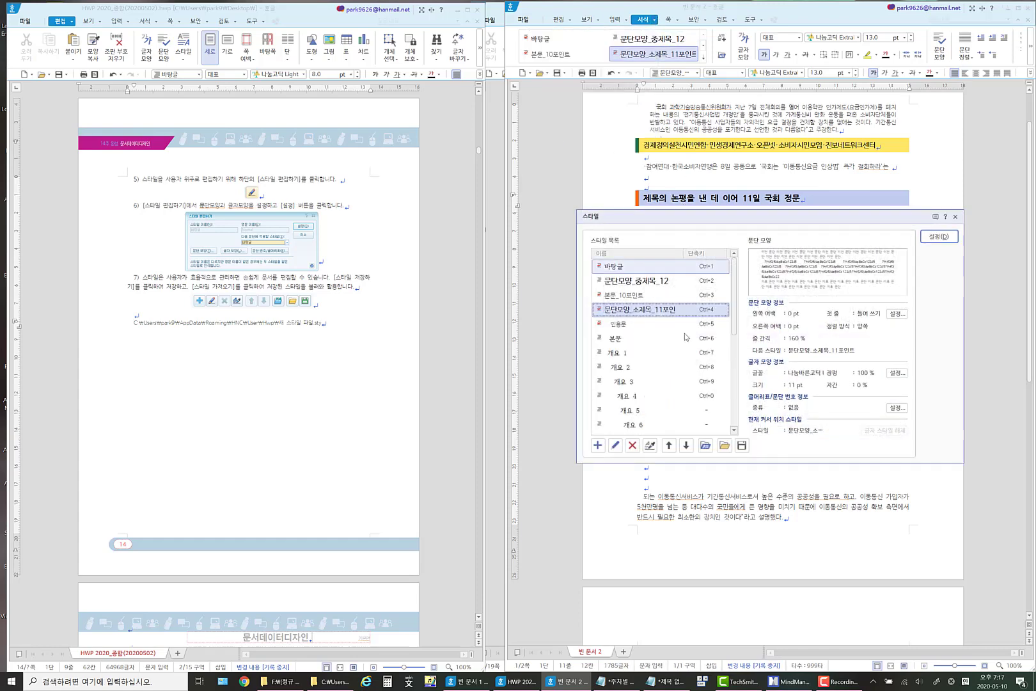
{"action": "left_click", "coordinate": [597, 445]}
{"action": "left_click_drag", "start_coordinate": [703, 292], "coordinate": [697, 381]}
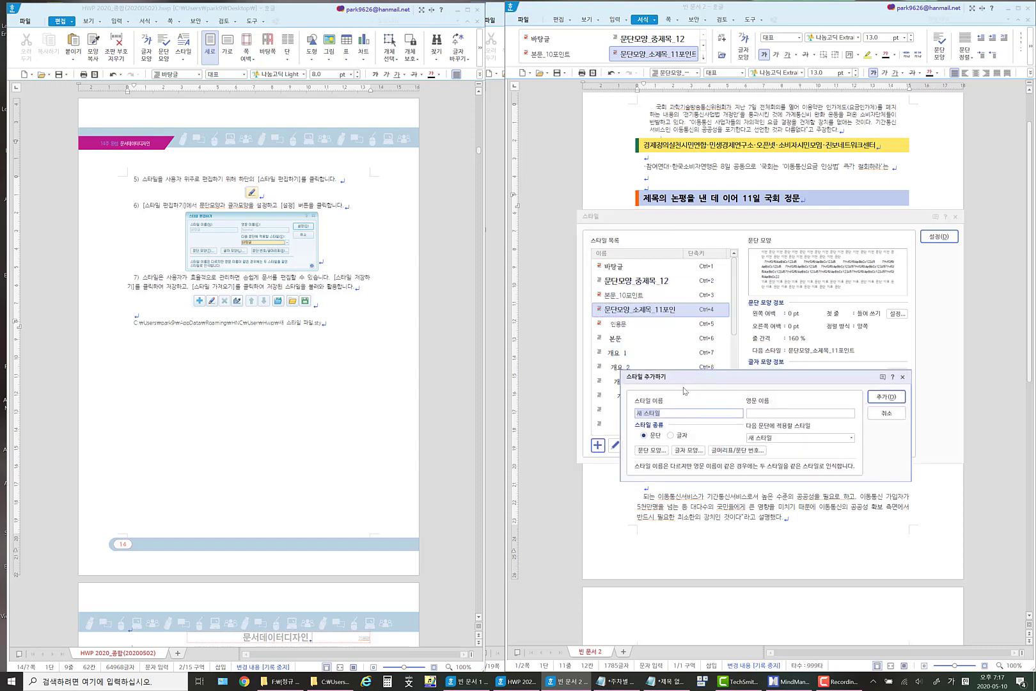
{"action": "type", "text": "문단모양_대"}
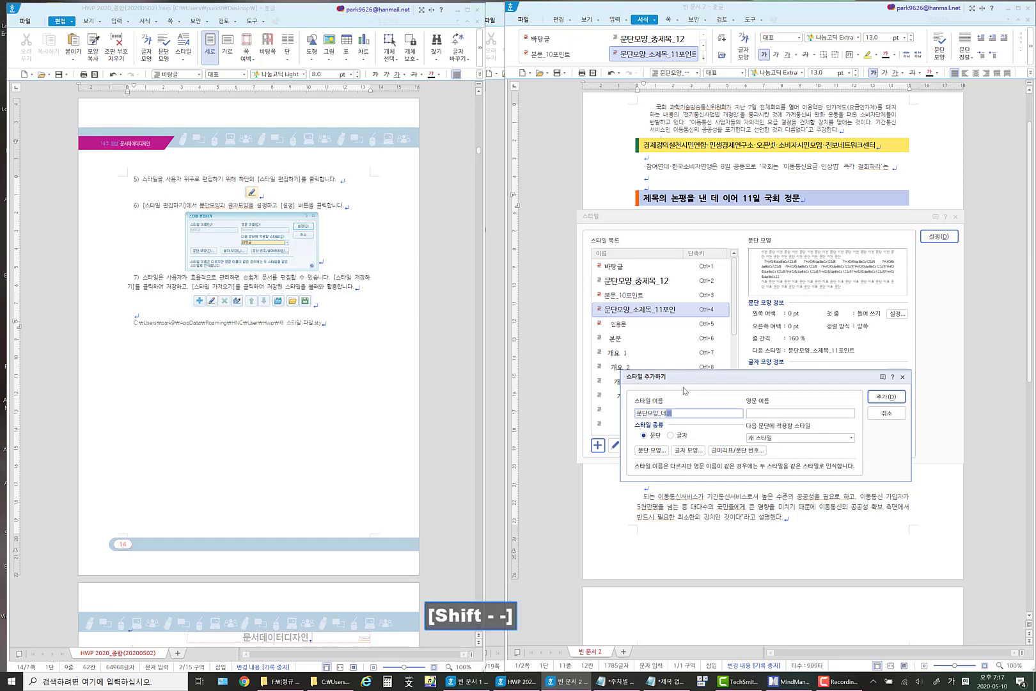
{"action": "type", "text": "제목_12"}
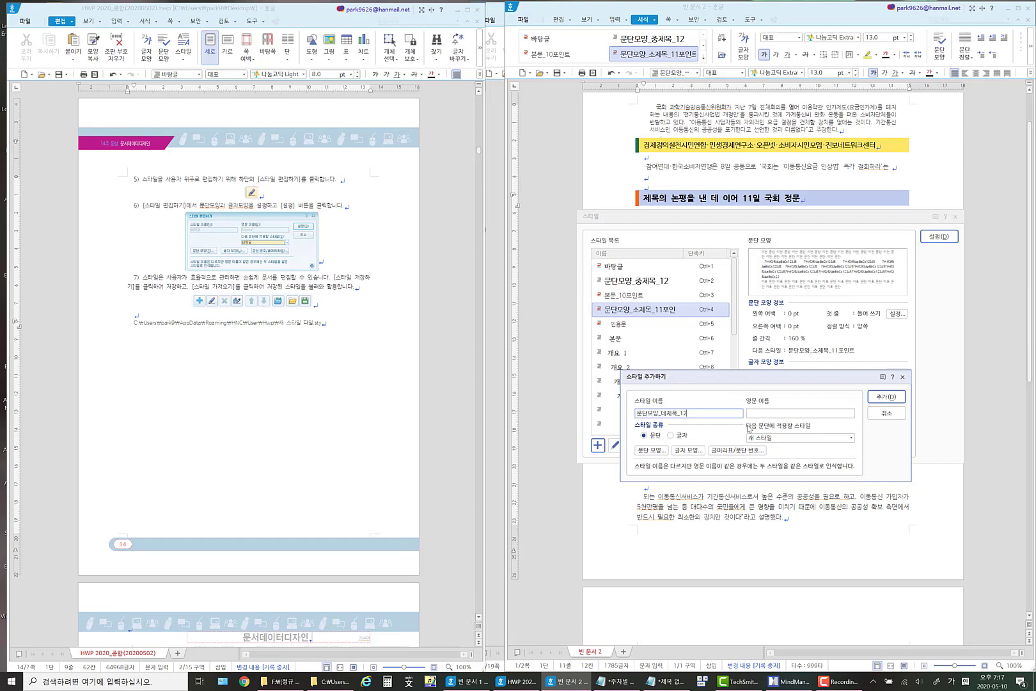
{"action": "key", "text": "BackSpace"}
{"action": "left_click", "coordinate": [887, 397]}
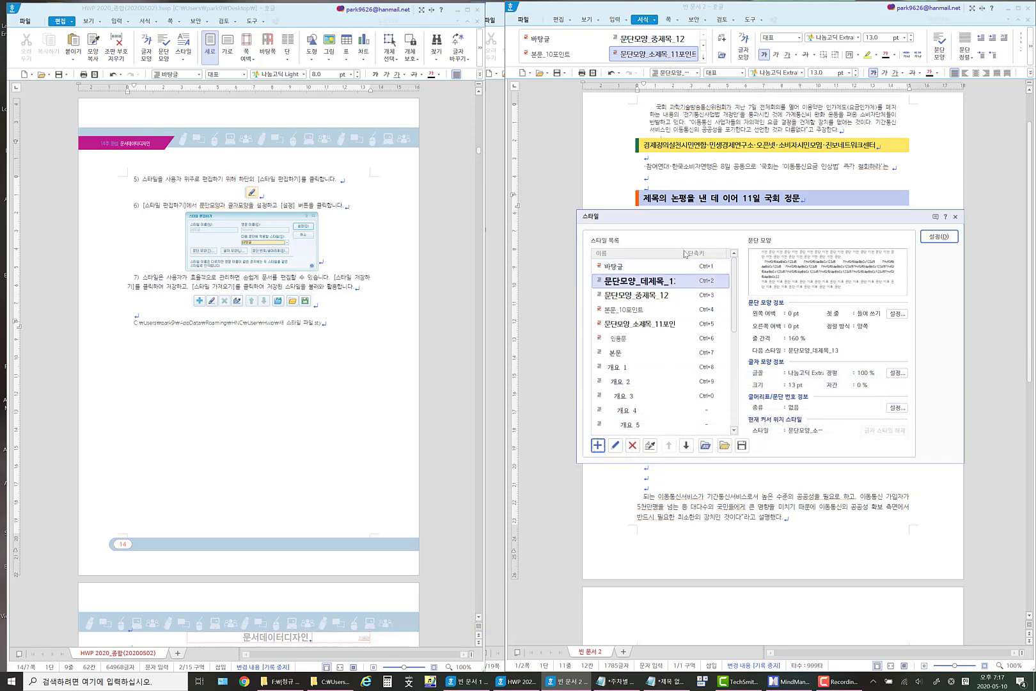
Rename the new heading style to 문단모양_대제목_13 and apply it to the light blue heading.
{"action": "left_click", "coordinate": [674, 275]}
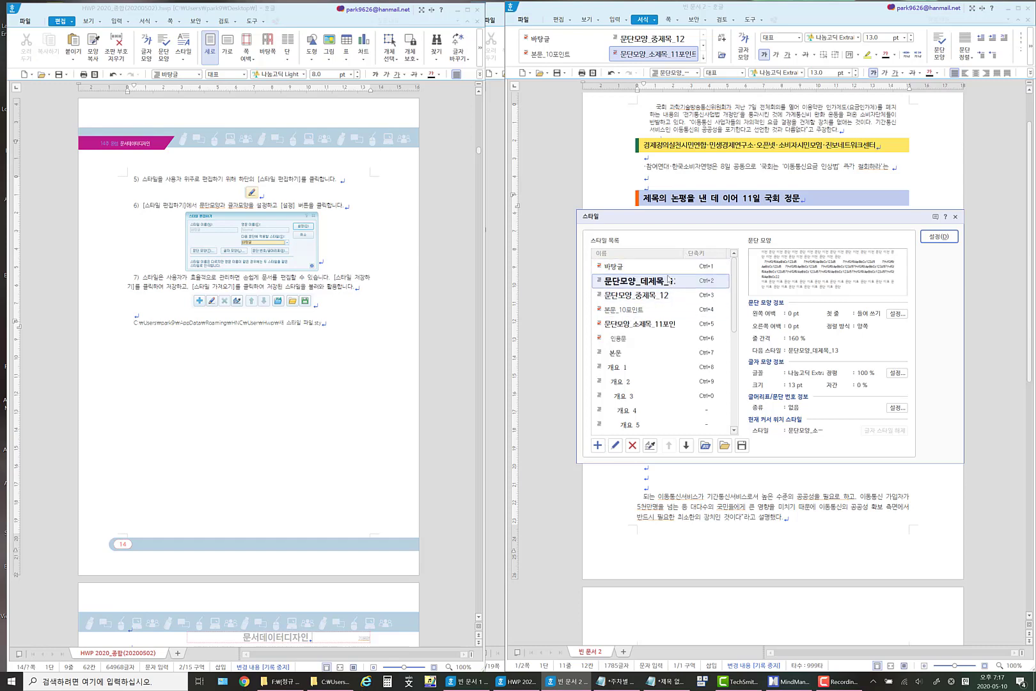
{"action": "left_click", "coordinate": [615, 445]}
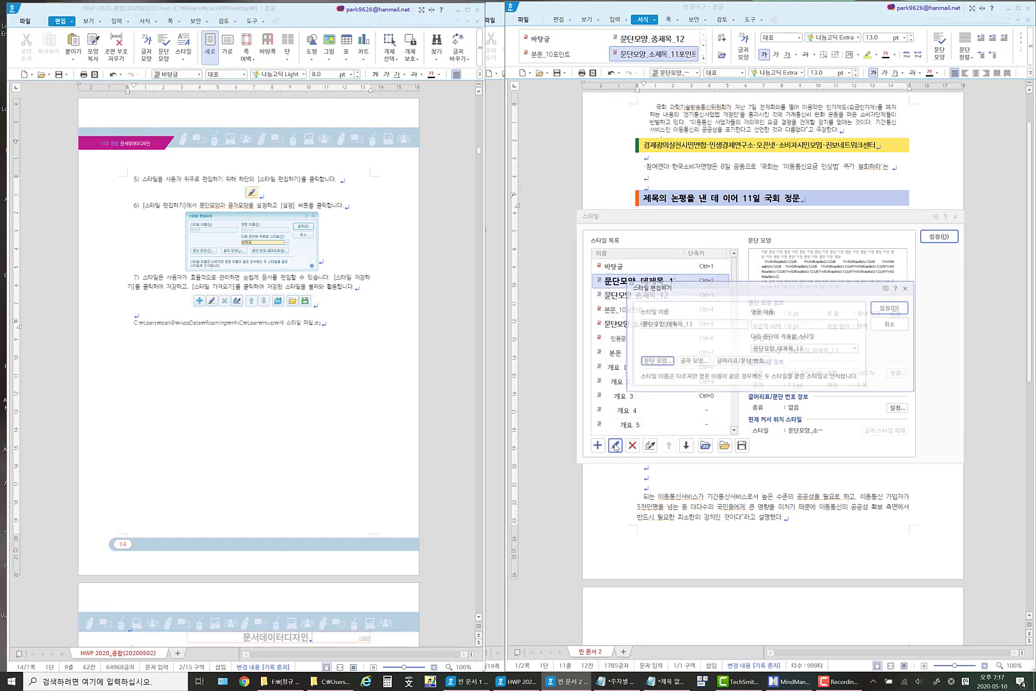
{"action": "left_click", "coordinate": [674, 325]}
{"action": "key", "text": "BackSpace"}
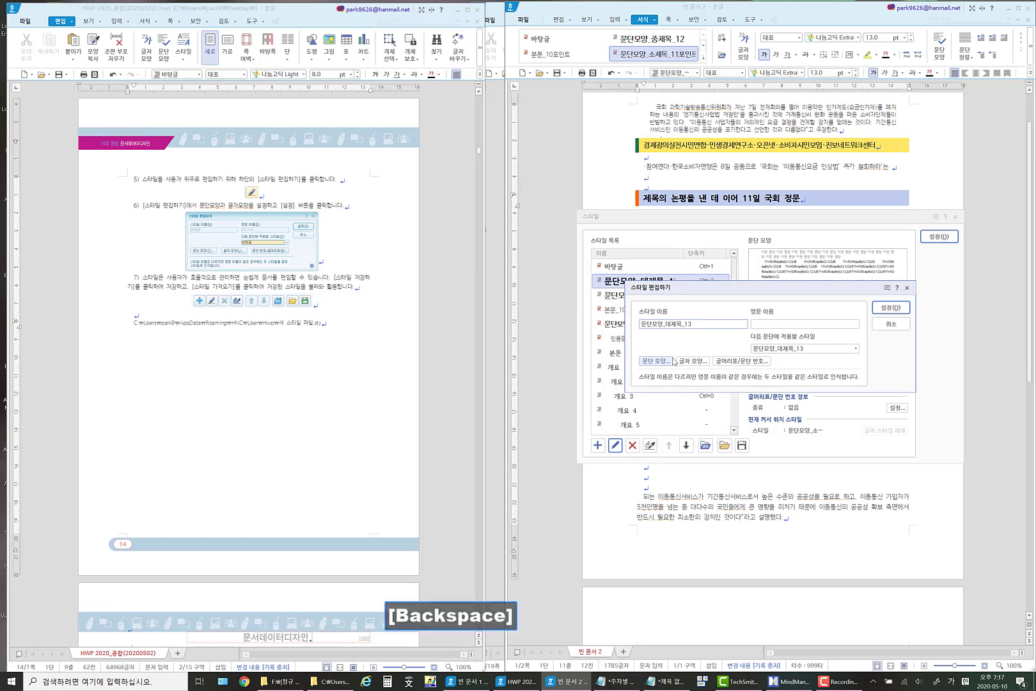
{"action": "type", "text": "ㄷ"}
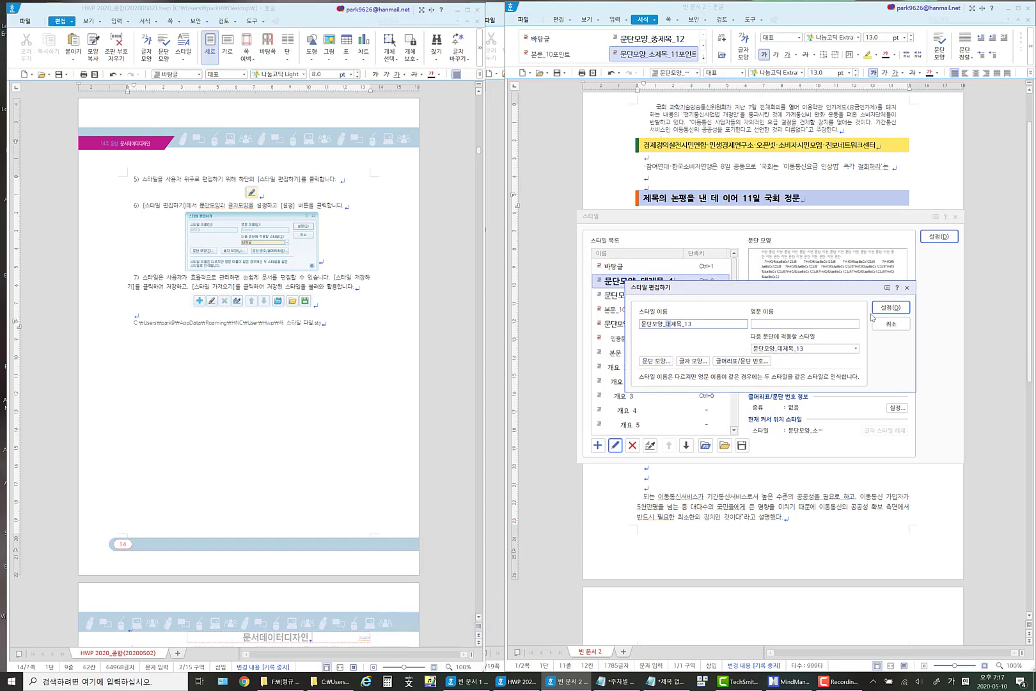
{"action": "left_click", "coordinate": [890, 307]}
{"action": "left_click", "coordinate": [939, 236]}
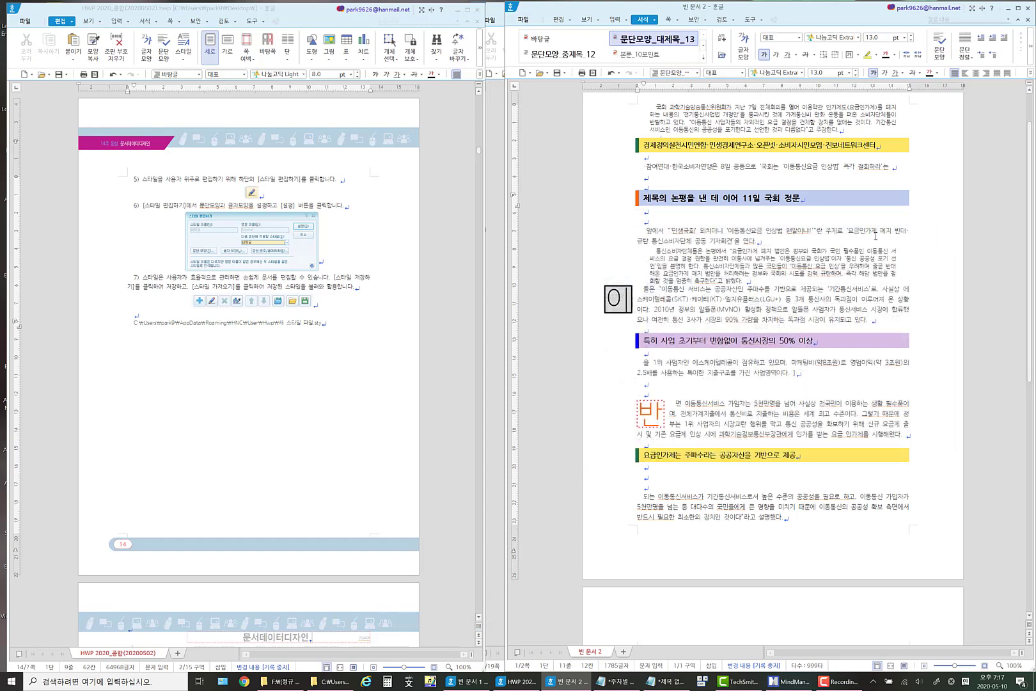
On the second page, split 에스케이텔레콤은 이에 대해 "오래 전부터 추진돼왔던 사안 into its own paragraph with blank lines before and after it.
{"action": "left_click", "coordinate": [875, 236]}
{"action": "scroll", "coordinate": [786, 311], "scroll_direction": "down", "scroll_amount": 3}
{"action": "scroll", "coordinate": [787, 311], "scroll_direction": "down", "scroll_amount": 10}
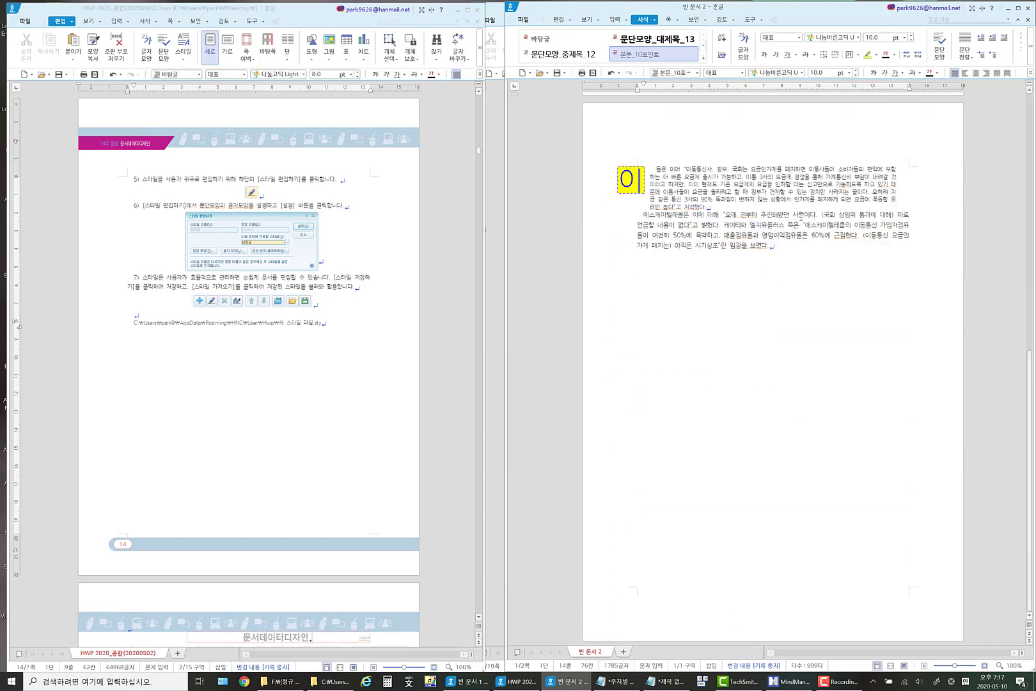
{"action": "left_click", "coordinate": [802, 216]}
{"action": "key", "text": "Return"}
{"action": "key", "text": "Return"}
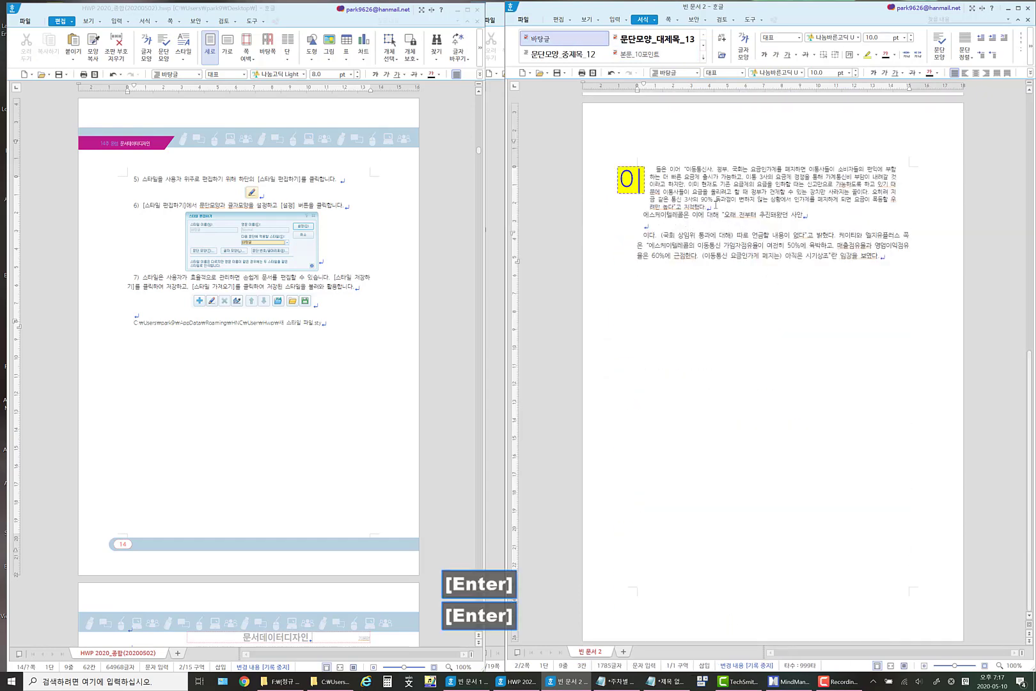
{"action": "left_click", "coordinate": [716, 206]}
{"action": "key", "text": "Return"}
{"action": "key", "text": "Return"}
Apply the style 문단모양_대제목_13 to the separated line starting with 에스케이텔레콤은 이에 대해.
{"action": "left_click_drag", "start_coordinate": [805, 230], "coordinate": [642, 232]}
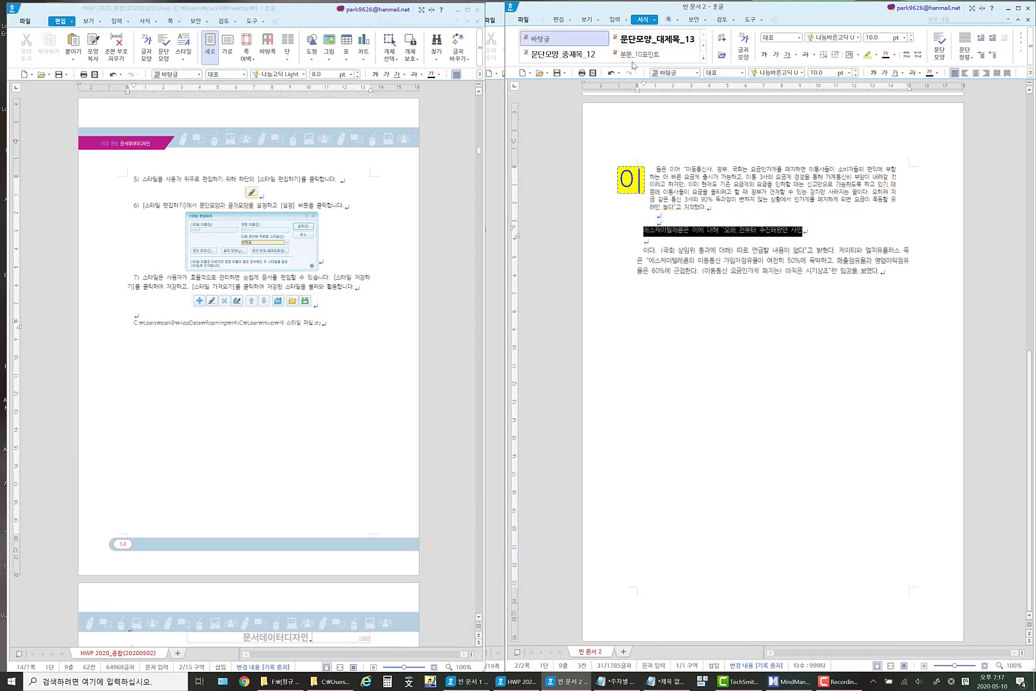
{"action": "left_click", "coordinate": [671, 42]}
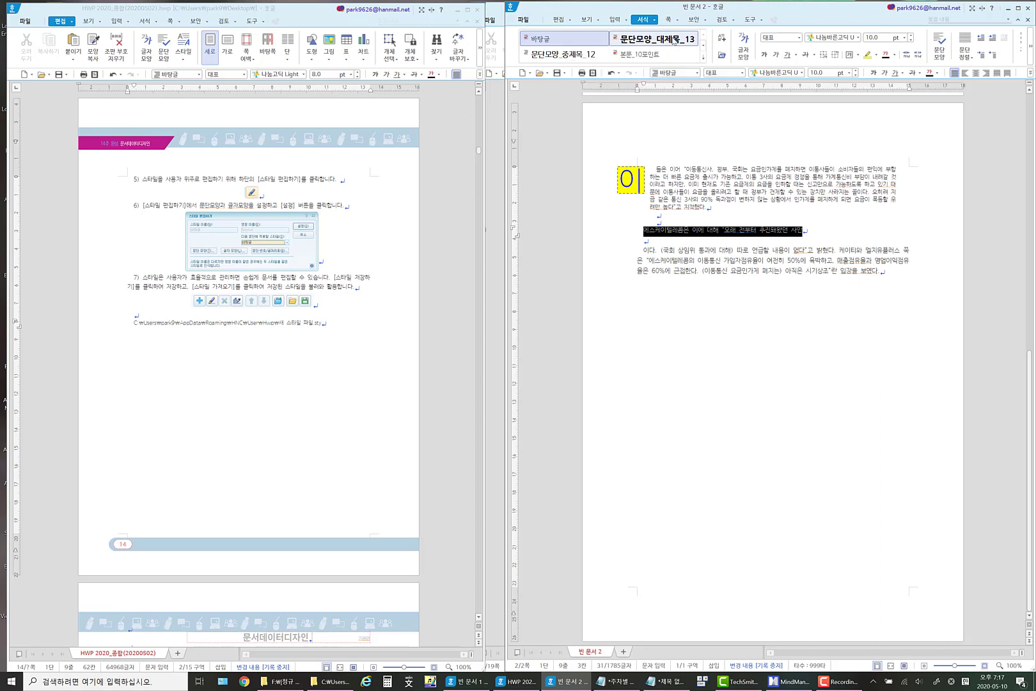
{"action": "left_click", "coordinate": [745, 231]}
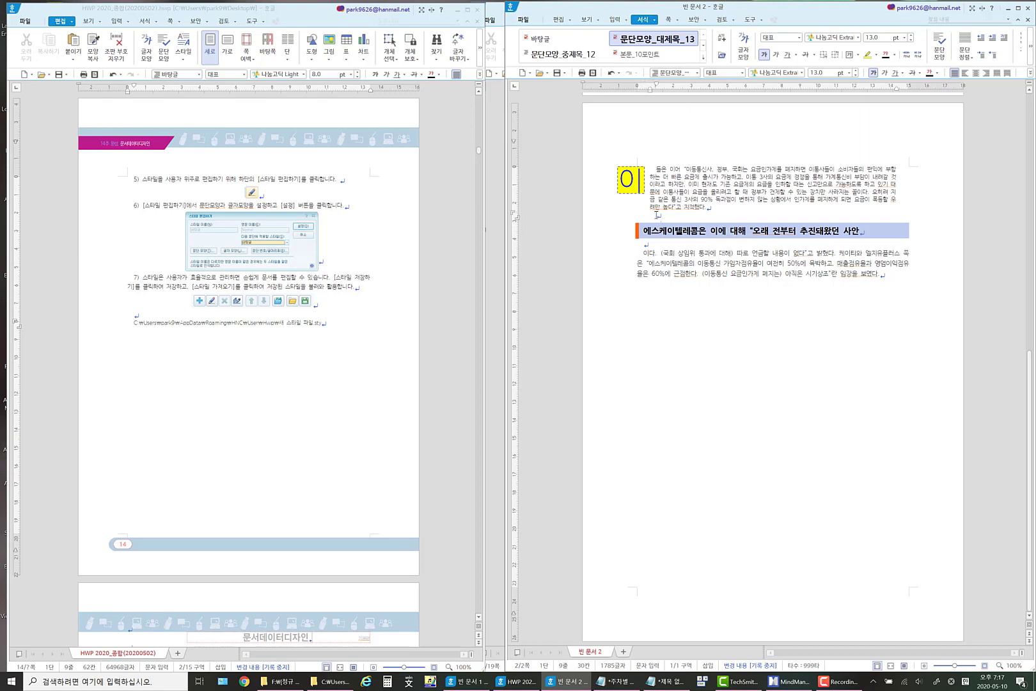
Set the font colour to blue from the last lines of the first paragraph through the end of the closing paragraph.
{"action": "left_click_drag", "start_coordinate": [659, 199], "coordinate": [905, 277]}
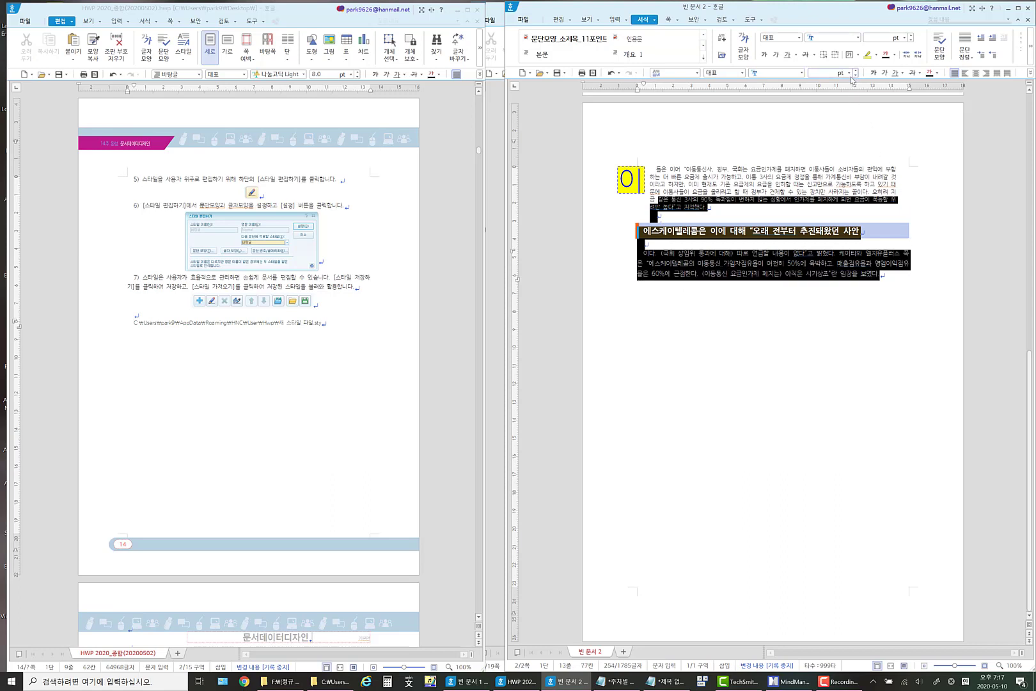
{"action": "left_click", "coordinate": [936, 73]}
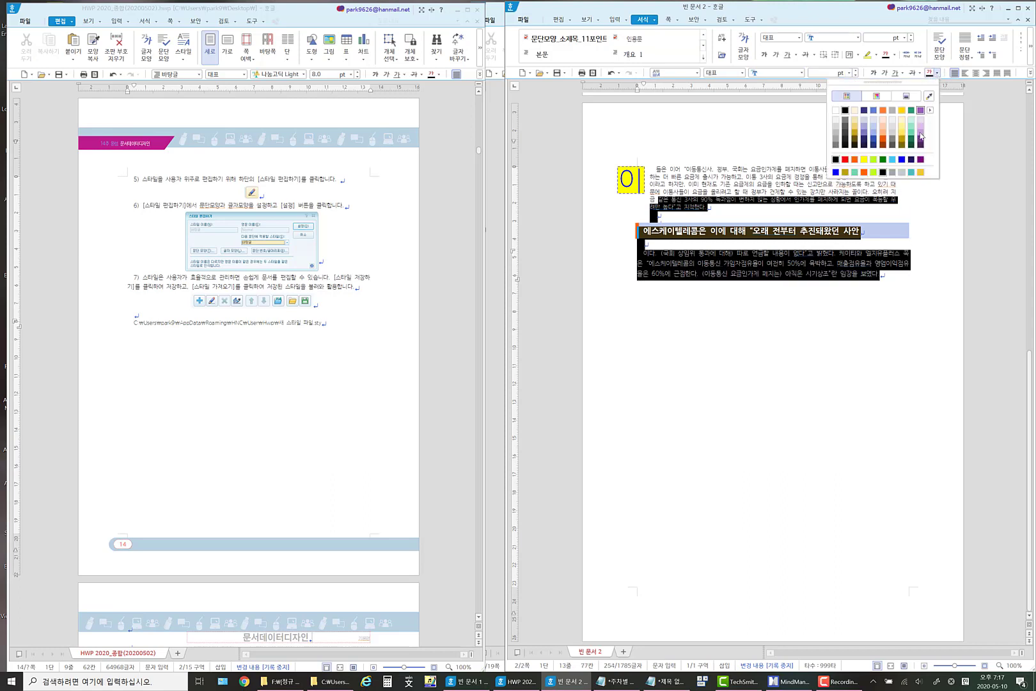
{"action": "left_click", "coordinate": [836, 172]}
{"action": "left_click", "coordinate": [791, 273]}
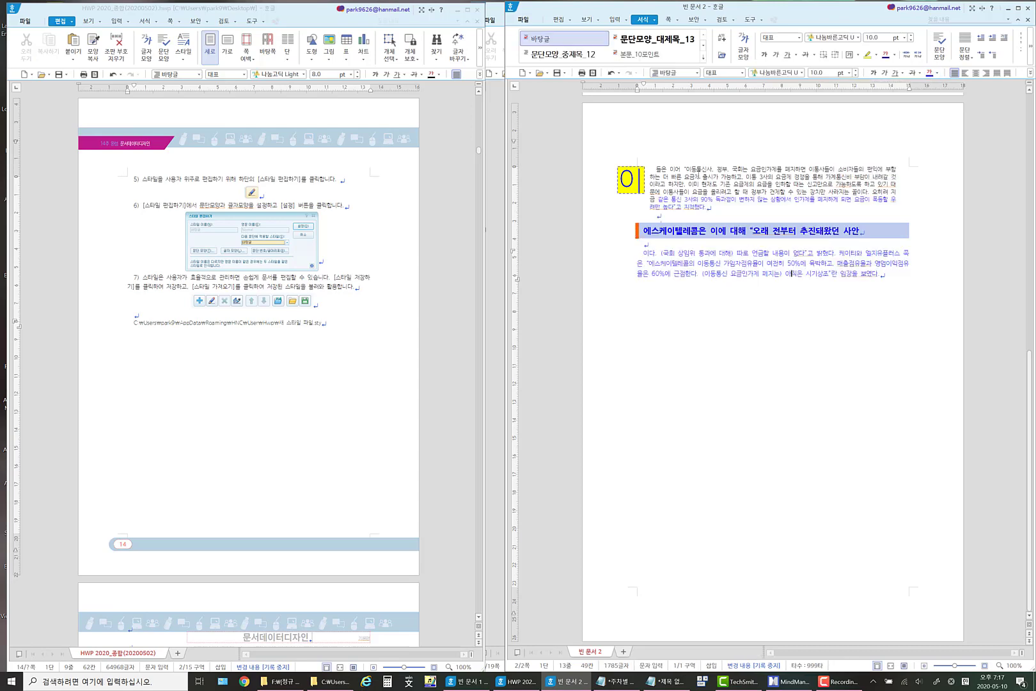
{"action": "left_click_drag", "start_coordinate": [701, 176], "coordinate": [699, 282]}
{"action": "left_click", "coordinate": [786, 272]}
{"action": "left_click_drag", "start_coordinate": [643, 230], "coordinate": [863, 230]}
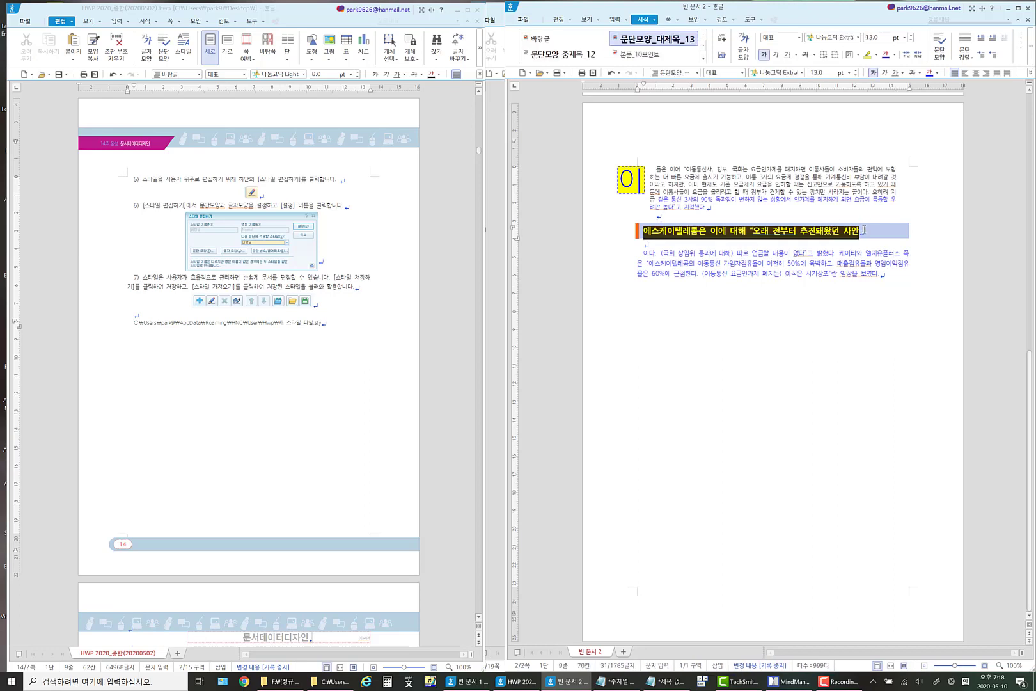
{"action": "left_click", "coordinate": [859, 228]}
{"action": "left_click_drag", "start_coordinate": [745, 191], "coordinate": [752, 292]}
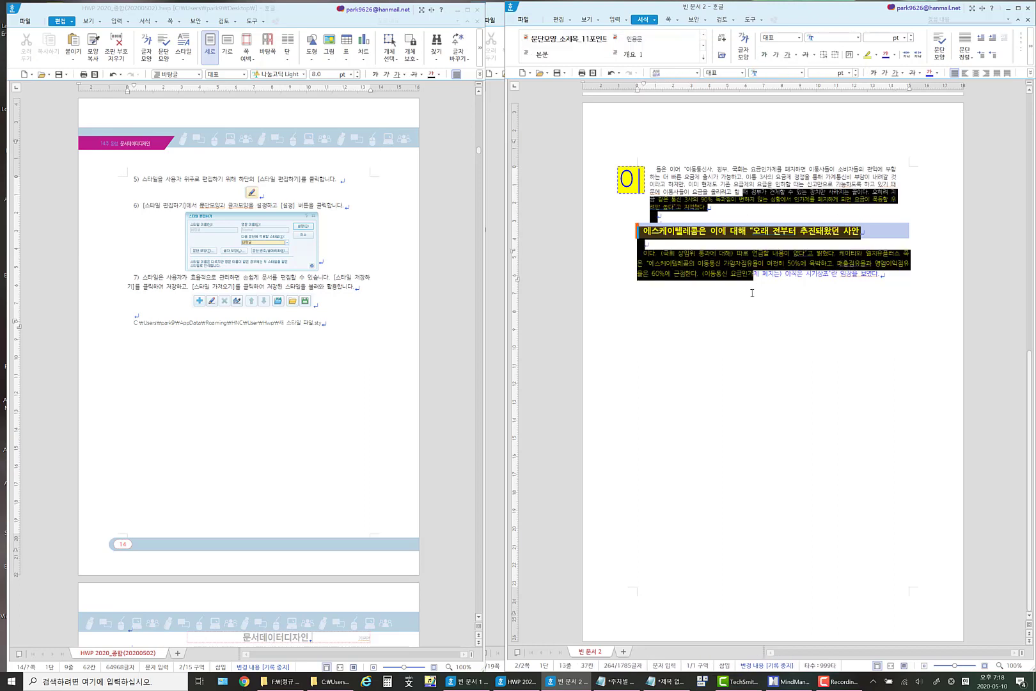
{"action": "left_click", "coordinate": [763, 276]}
{"action": "left_click_drag", "start_coordinate": [668, 191], "coordinate": [678, 231]}
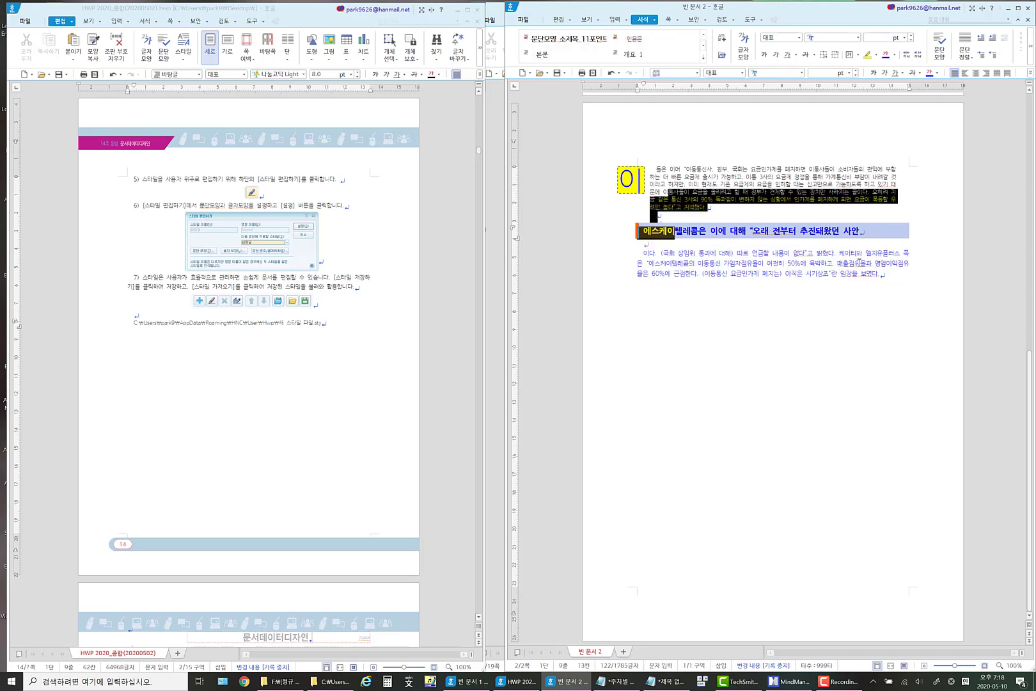
Add blank lines after the closing paragraph and draw a text box about 144 × 12 mm below it.
{"action": "left_click", "coordinate": [887, 274]}
{"action": "key", "text": "Return"}
{"action": "key", "text": "Return"}
{"action": "key", "text": "Return"}
{"action": "key", "text": "Return"}
{"action": "key", "text": "Return"}
{"action": "key", "text": "Return"}
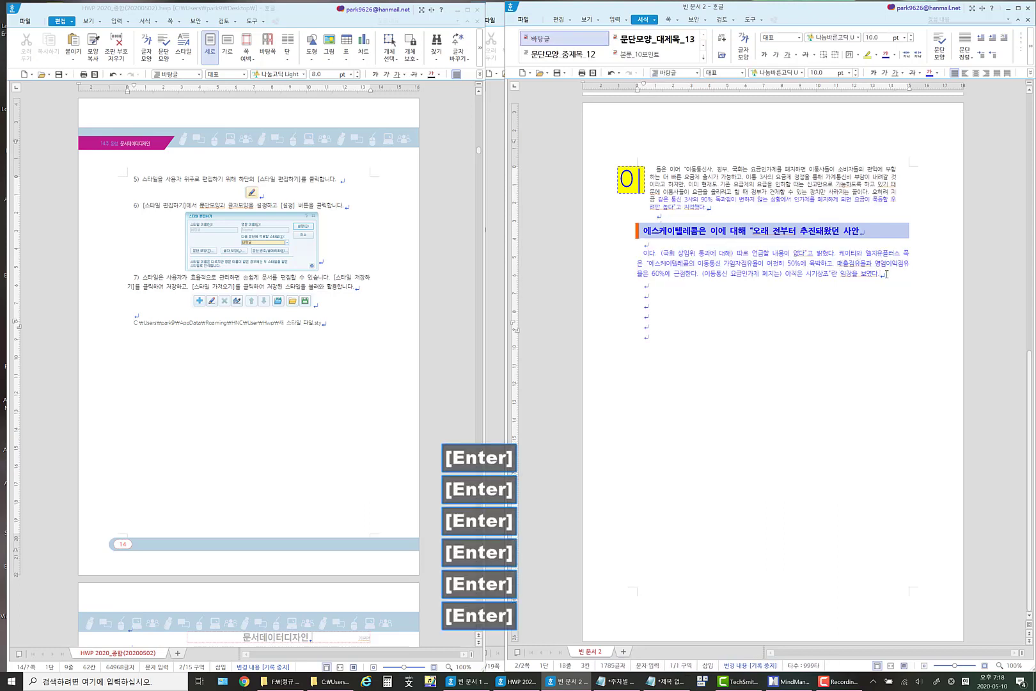
{"action": "left_click", "coordinate": [614, 19]}
{"action": "left_click", "coordinate": [524, 36]}
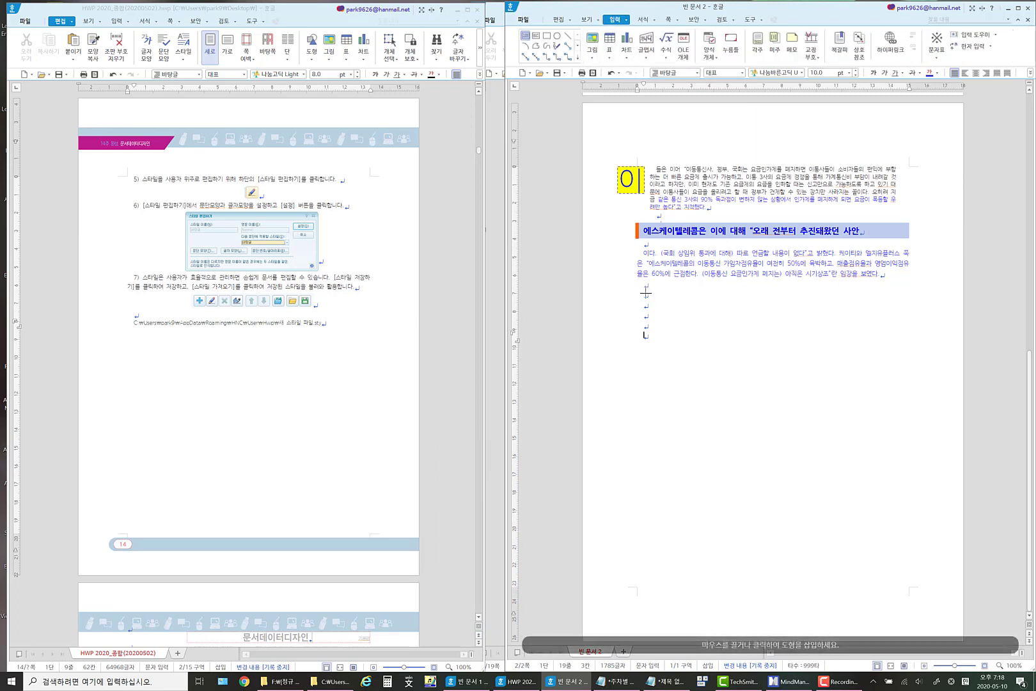
{"action": "left_click_drag", "start_coordinate": [647, 297], "coordinate": [906, 318]}
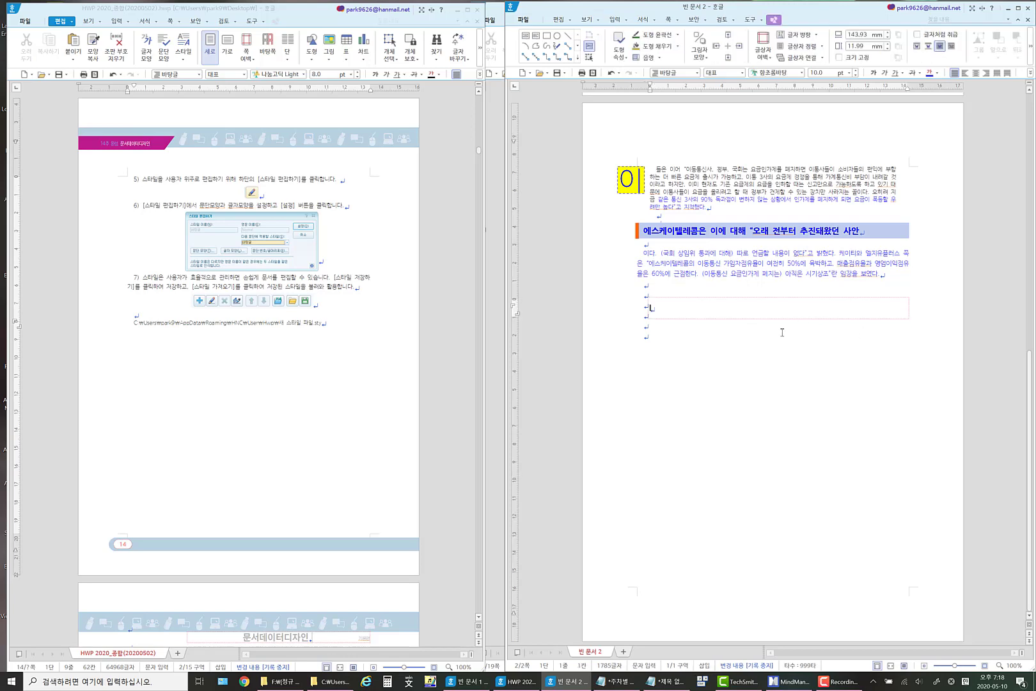
Copy the heading line starting with 에스케이텔레콤은 이에 대해, paste it into the text box, and undo the paste.
{"action": "left_click_drag", "start_coordinate": [642, 228], "coordinate": [874, 231]}
{"action": "key", "text": "ctrl+c"}
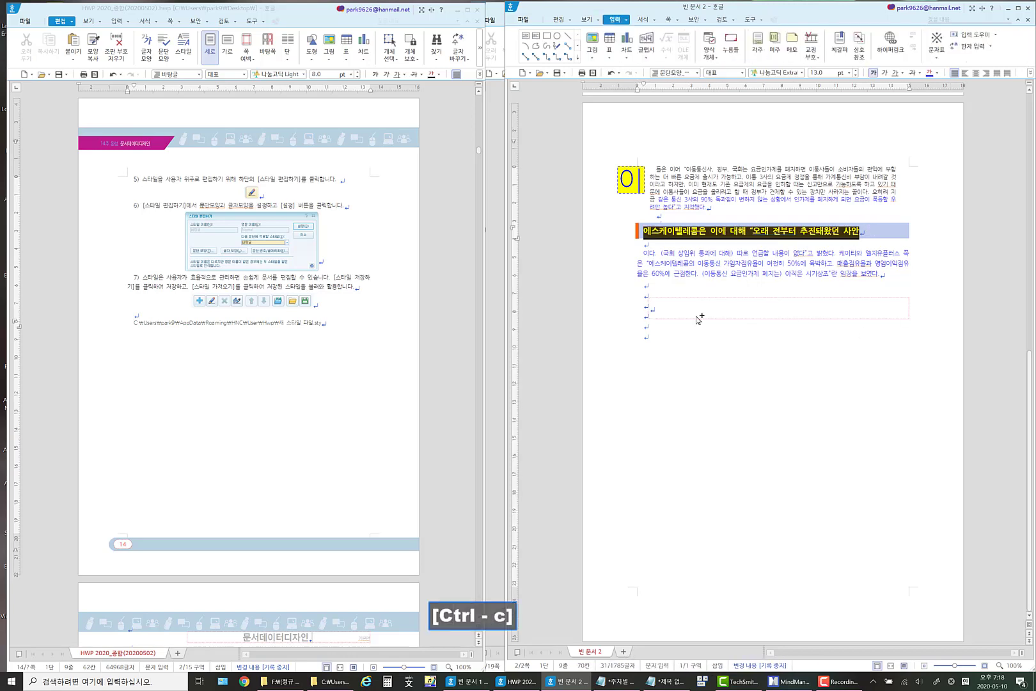
{"action": "left_click", "coordinate": [688, 310]}
{"action": "key", "text": "ctrl+v"}
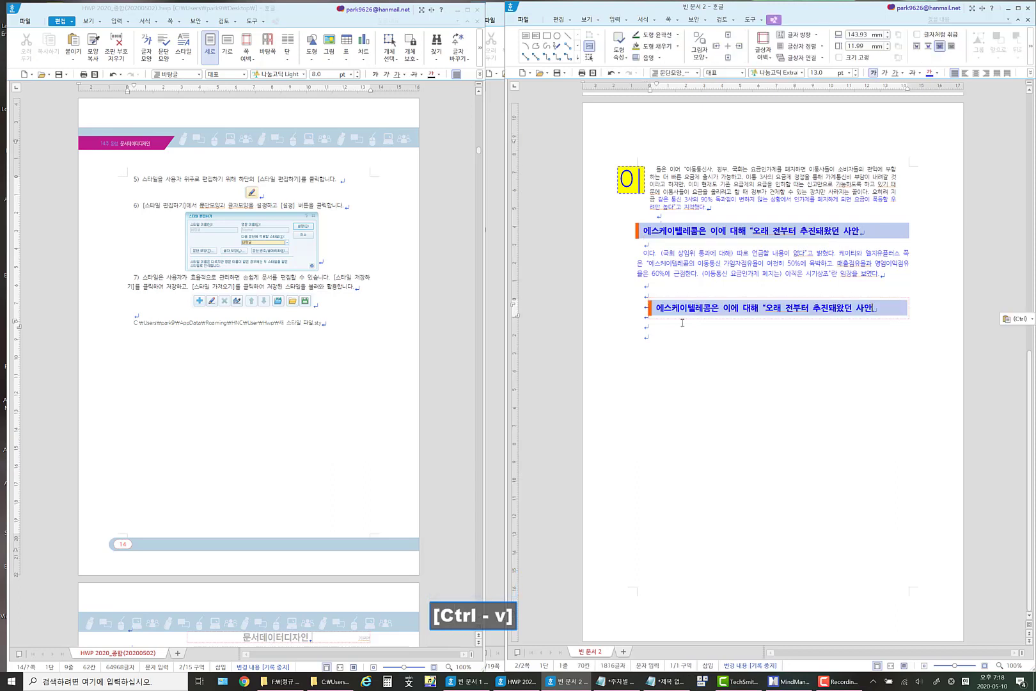
{"action": "left_click", "coordinate": [611, 73]}
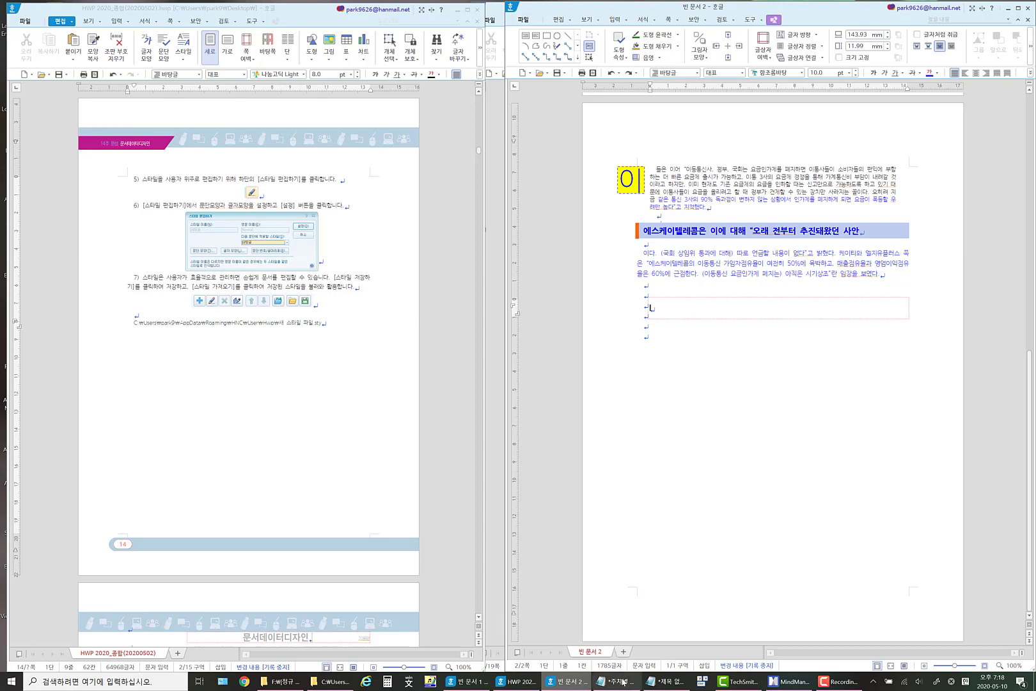
In Notepad, paste the heading text two lines below the style file path and copy it back as plain text.
{"action": "left_click", "coordinate": [665, 681]}
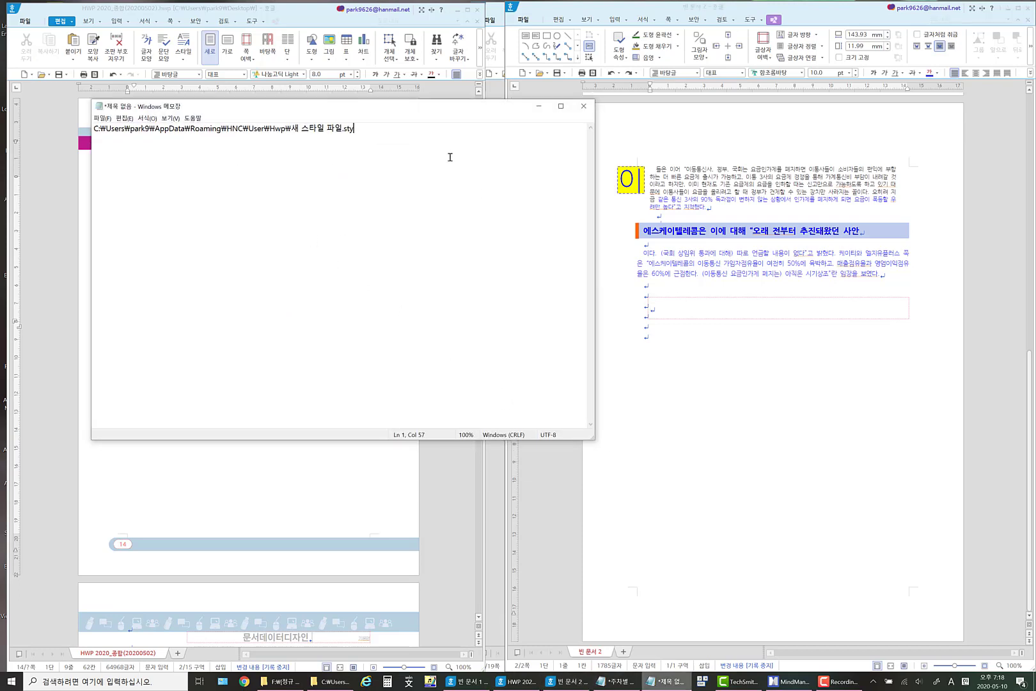
{"action": "key", "text": "Return"}
{"action": "key", "text": "Return"}
{"action": "key", "text": "ctrl+v"}
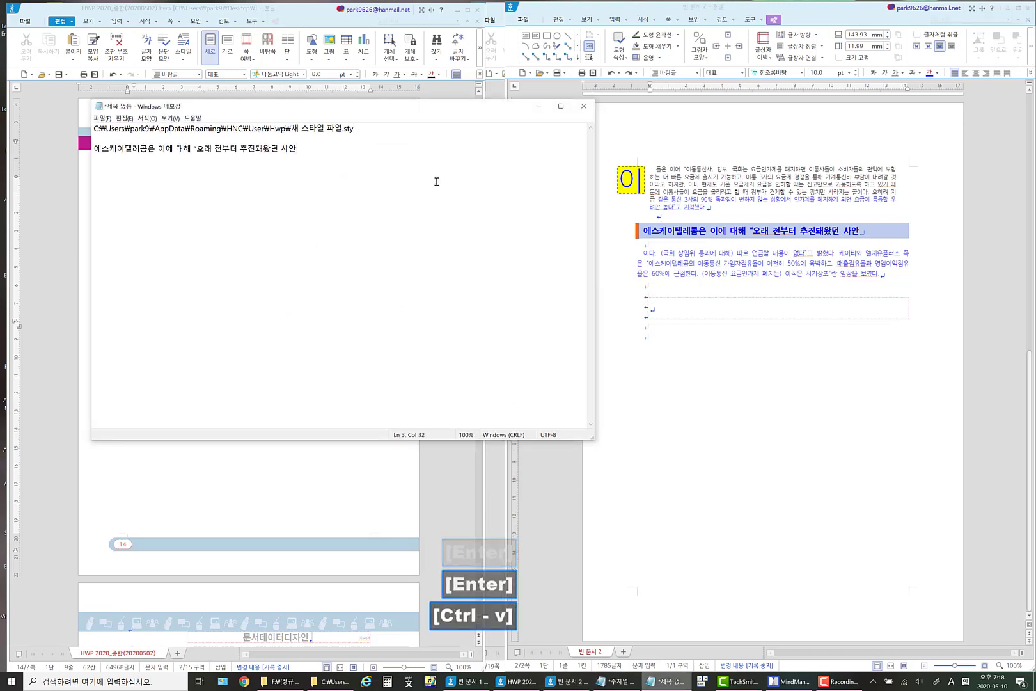
{"action": "left_click_drag", "start_coordinate": [341, 151], "coordinate": [245, 159]}
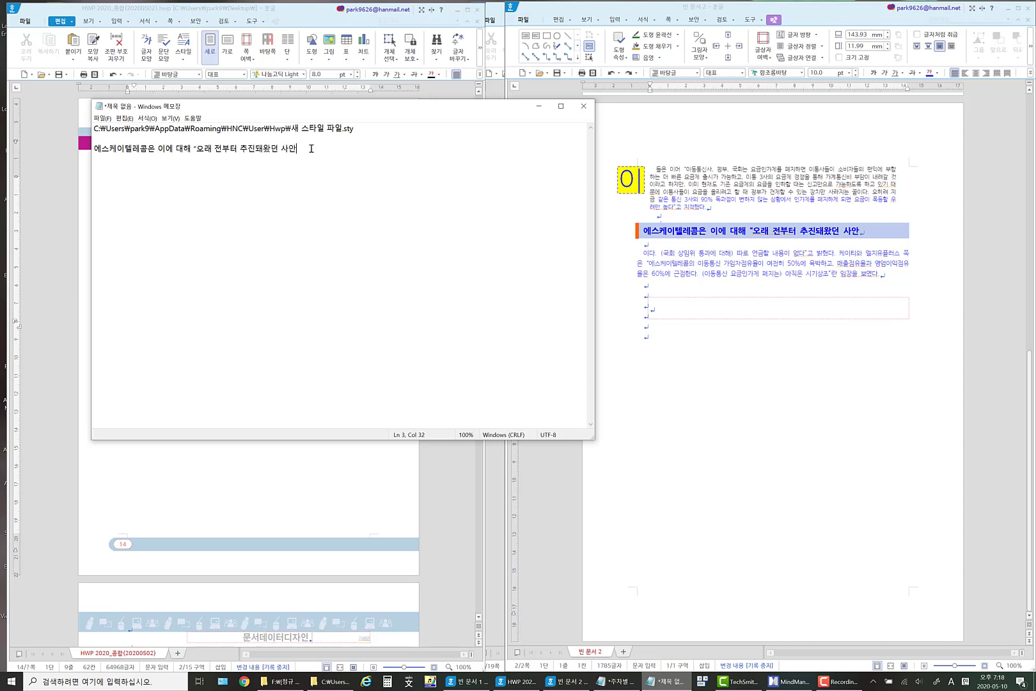
{"action": "left_click_drag", "start_coordinate": [310, 152], "coordinate": [91, 161]}
{"action": "right_click", "coordinate": [211, 147]}
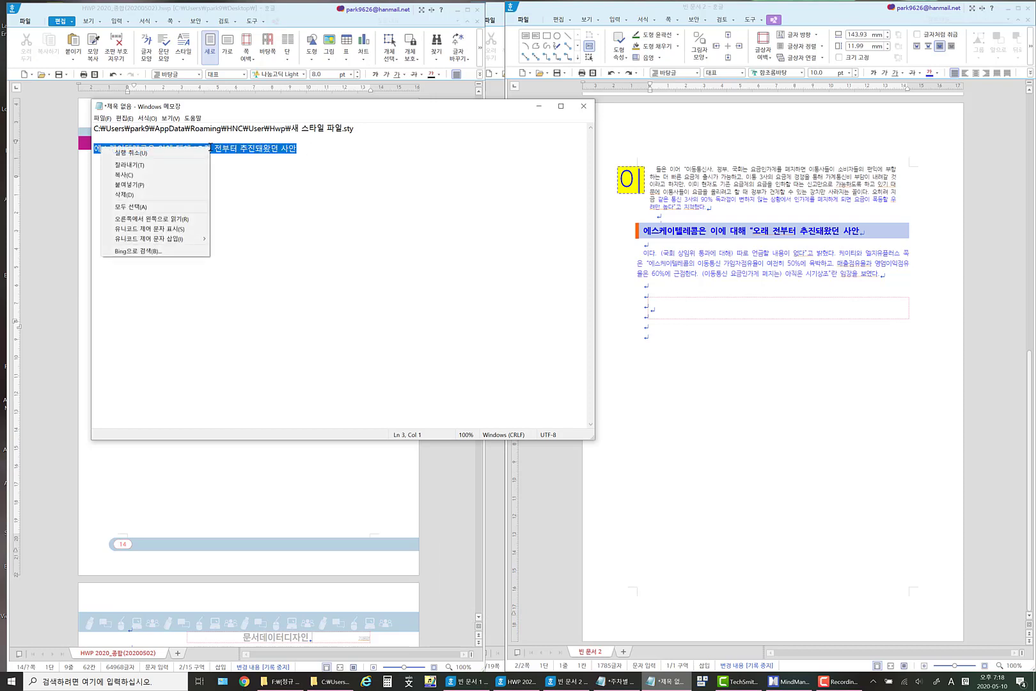
{"action": "left_click", "coordinate": [157, 179]}
Back in the Hangul document, paste the plain heading into the text box and format it in 휴먼둥근헤드라인 at 12 pt.
{"action": "left_click", "coordinate": [667, 310]}
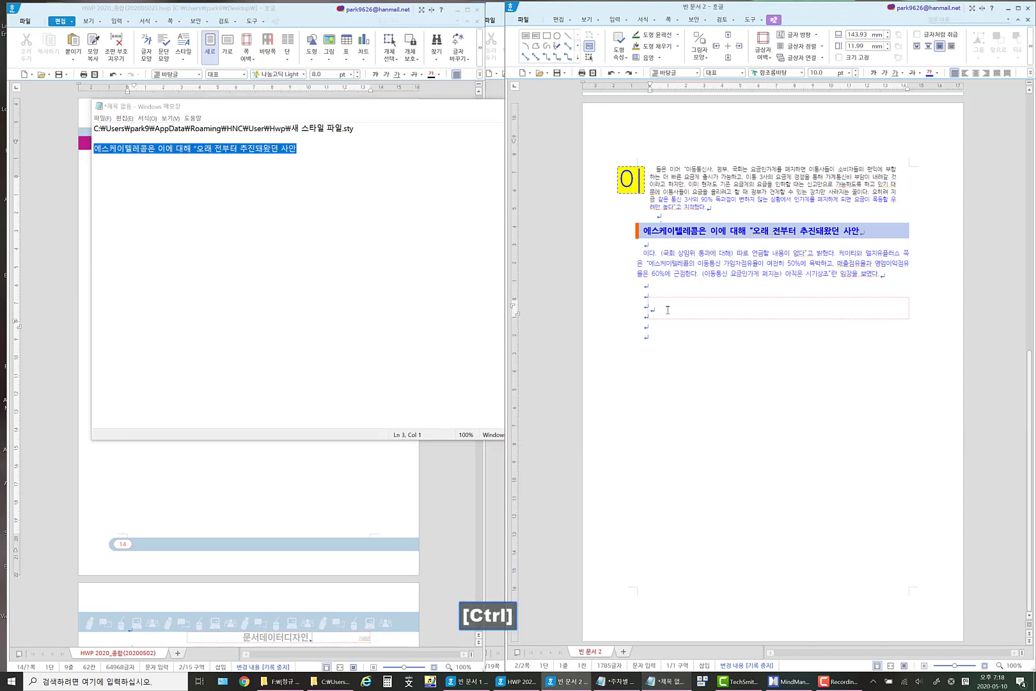
{"action": "key", "text": "ctrl+v"}
{"action": "left_click_drag", "start_coordinate": [823, 308], "coordinate": [649, 308]}
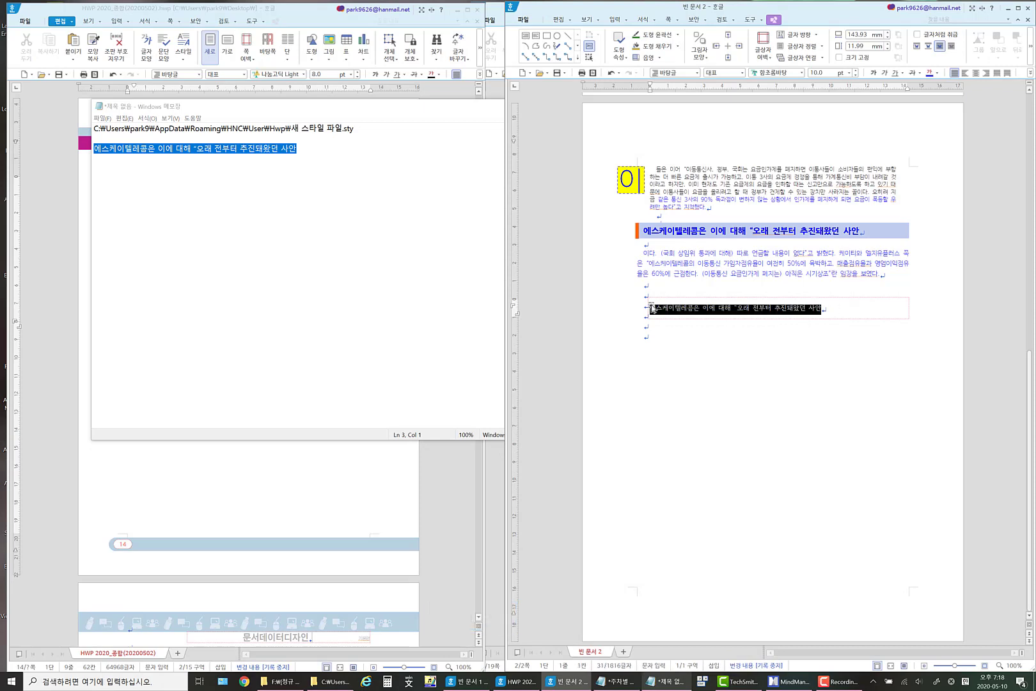
{"action": "left_click", "coordinate": [802, 74]}
{"action": "left_click", "coordinate": [741, 170]}
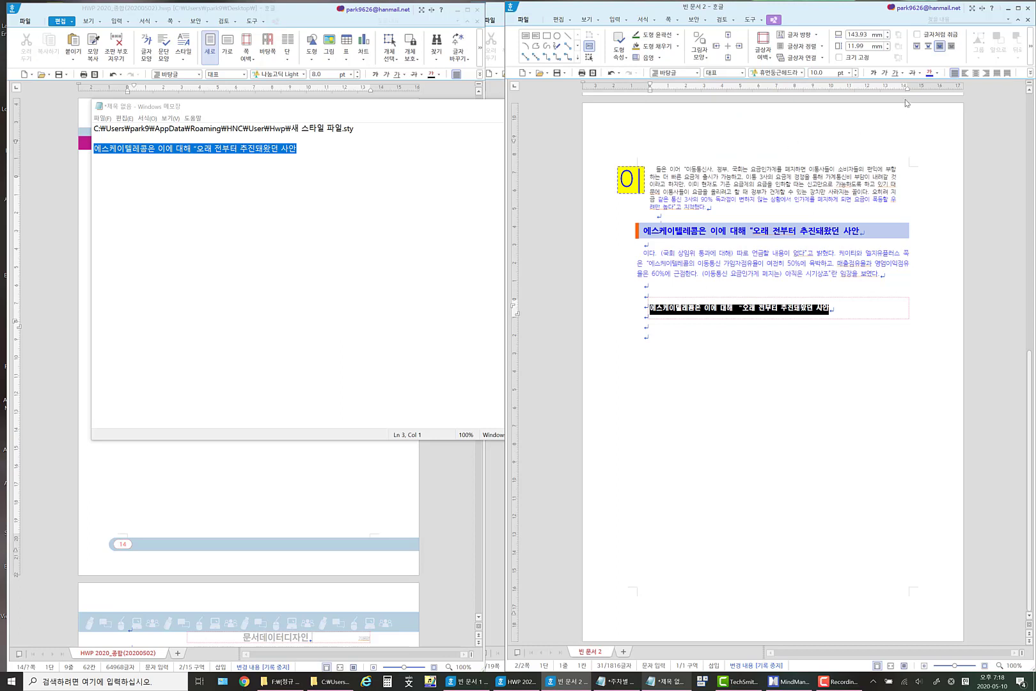
{"action": "left_click", "coordinate": [856, 71]}
{"action": "left_click", "coordinate": [855, 70]}
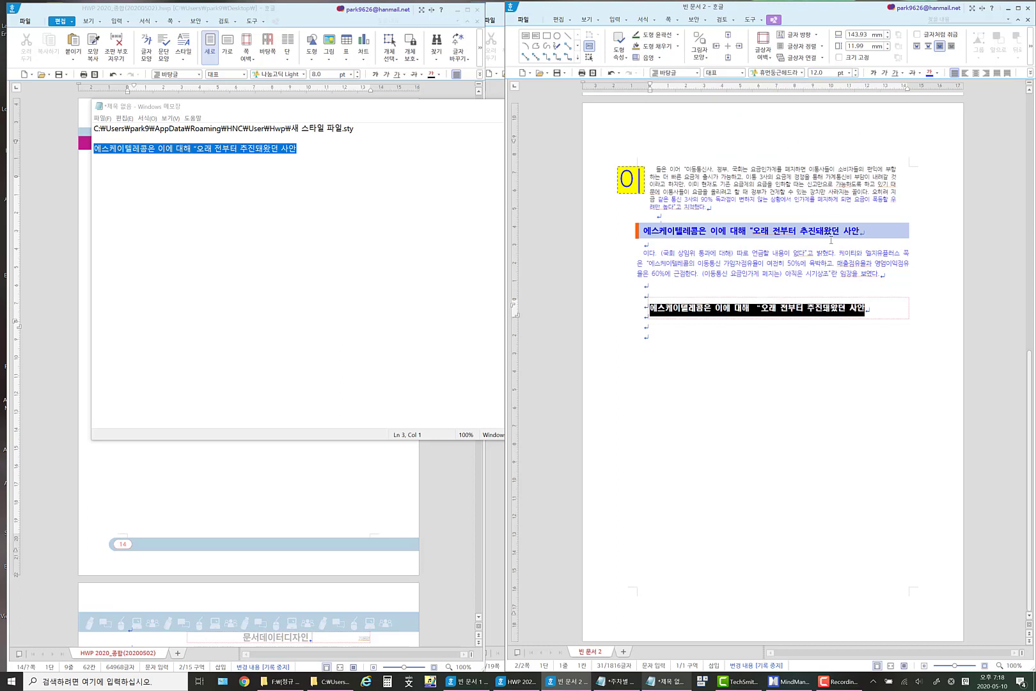
Fill the text box containing the pasted heading with dark gold.
{"action": "left_click", "coordinate": [799, 297]}
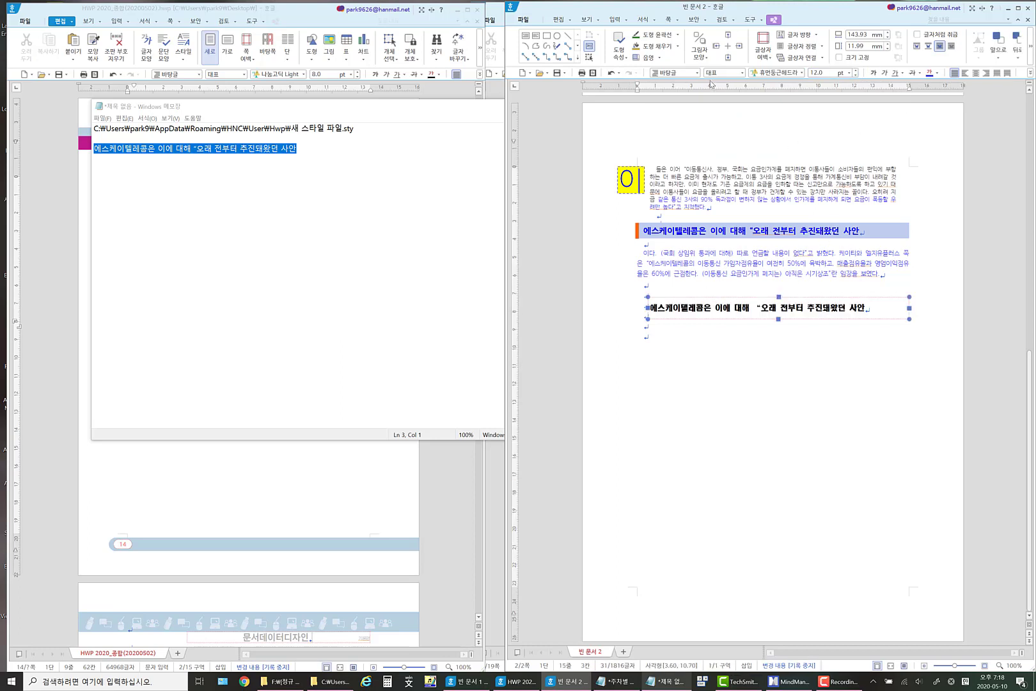
{"action": "left_click", "coordinate": [646, 46]}
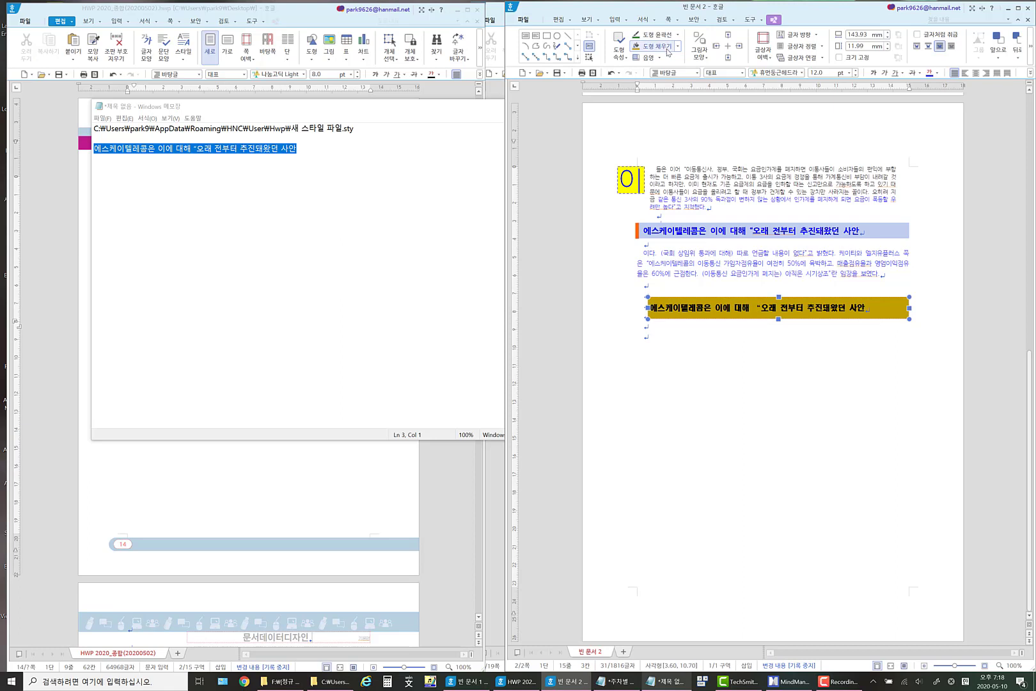
{"action": "left_click", "coordinate": [772, 356]}
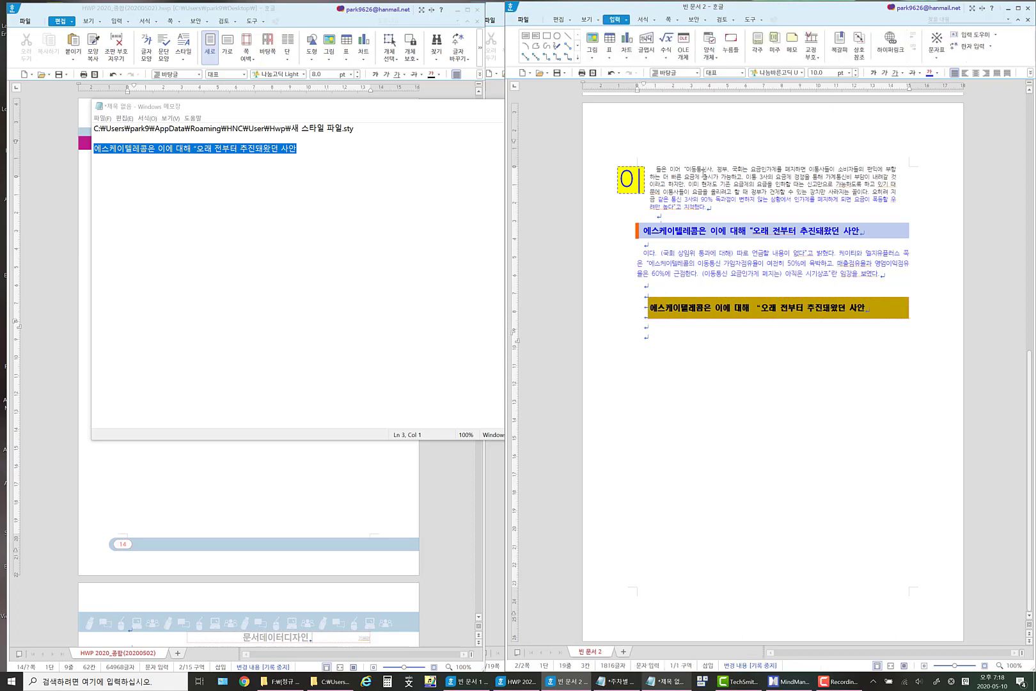
Set the font colour to dark gold from the first paragraph's third line through the blank lines around the text box.
{"action": "left_click_drag", "start_coordinate": [703, 170], "coordinate": [676, 343]}
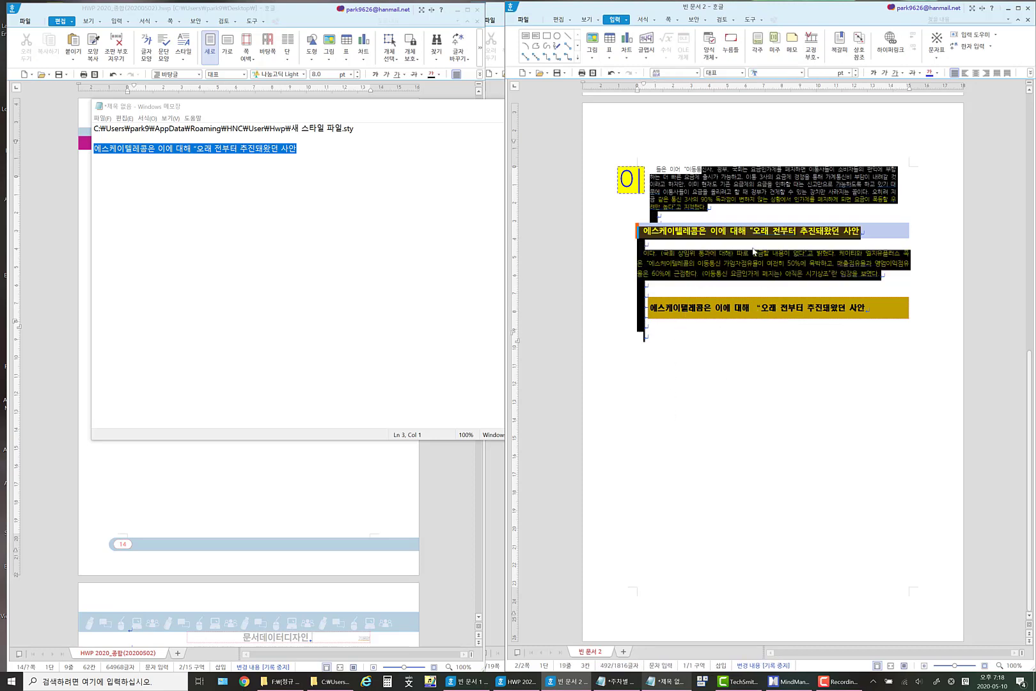
{"action": "left_click", "coordinate": [656, 227]}
{"action": "left_click_drag", "start_coordinate": [712, 189], "coordinate": [705, 283]}
{"action": "left_click_drag", "start_coordinate": [672, 327], "coordinate": [649, 354]}
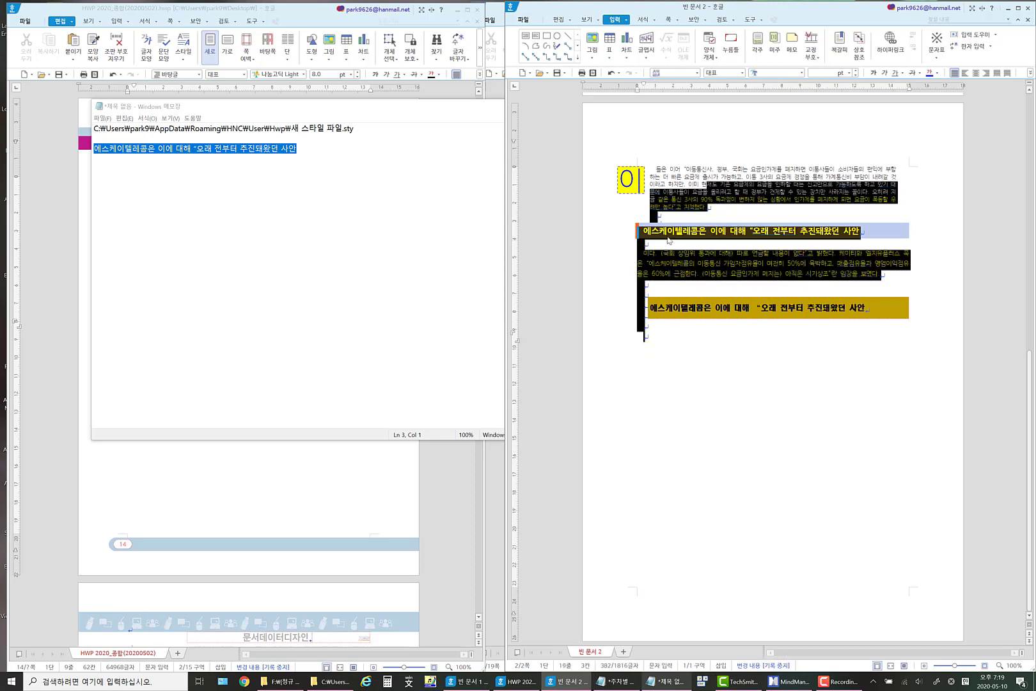
{"action": "left_click", "coordinate": [937, 73]}
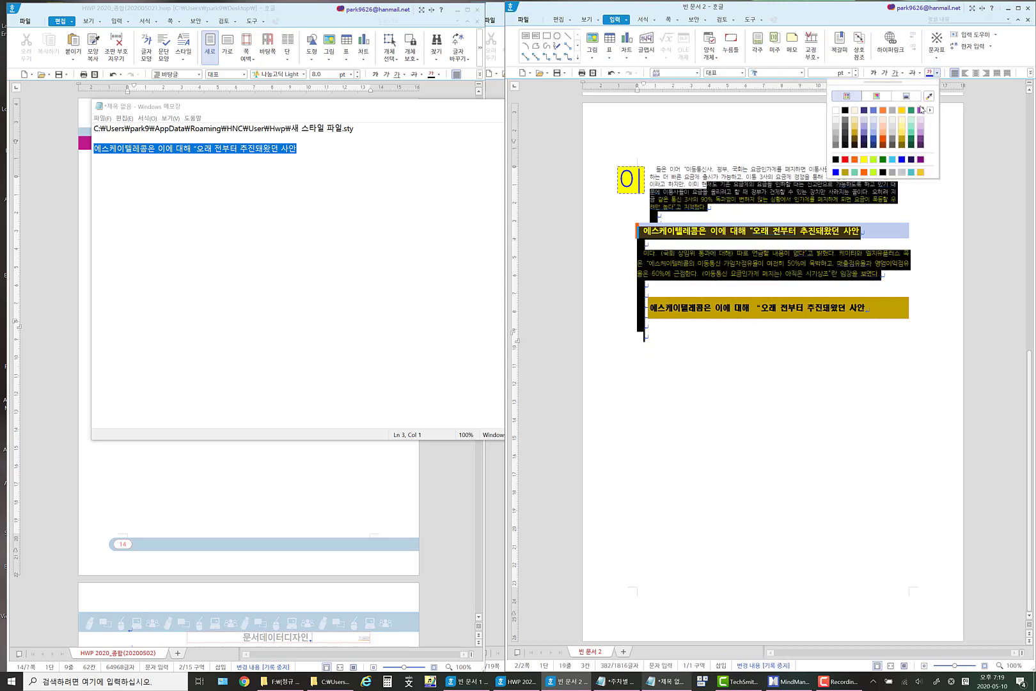
{"action": "left_click", "coordinate": [845, 172]}
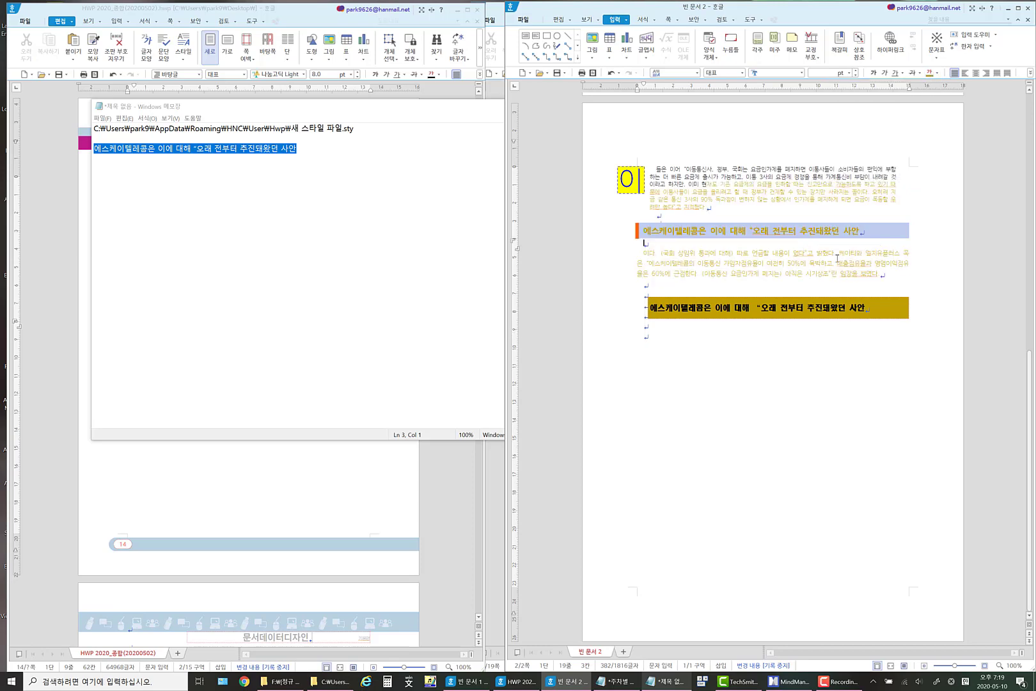
{"action": "left_click", "coordinate": [738, 184]}
{"action": "left_click_drag", "start_coordinate": [737, 184], "coordinate": [706, 208]}
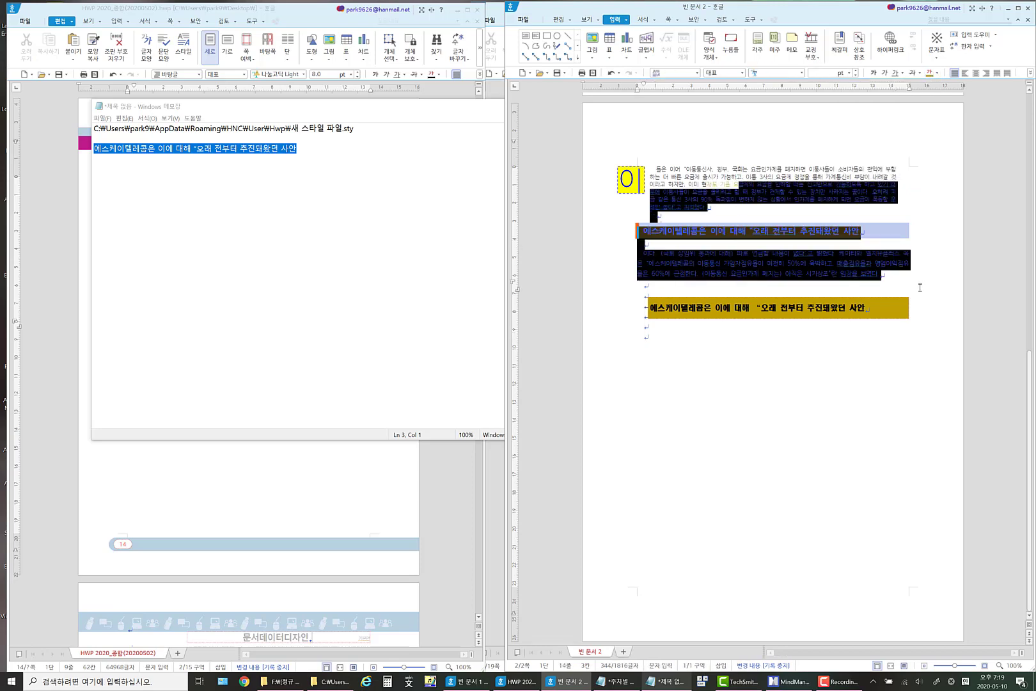
{"action": "left_click_drag", "start_coordinate": [920, 287], "coordinate": [712, 391]}
{"action": "left_click", "coordinate": [670, 304]}
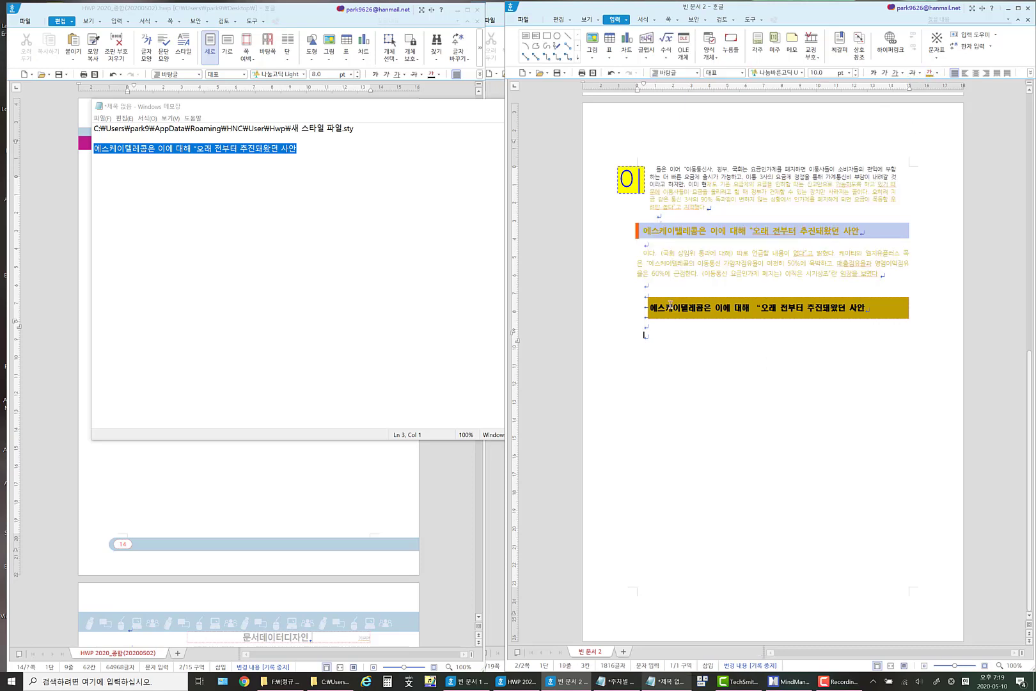
{"action": "left_click", "coordinate": [711, 295]}
{"action": "left_click", "coordinate": [650, 307]}
{"action": "left_click_drag", "start_coordinate": [651, 308], "coordinate": [883, 314]}
{"action": "left_click", "coordinate": [786, 333]}
{"action": "left_click_drag", "start_coordinate": [733, 178], "coordinate": [726, 277]}
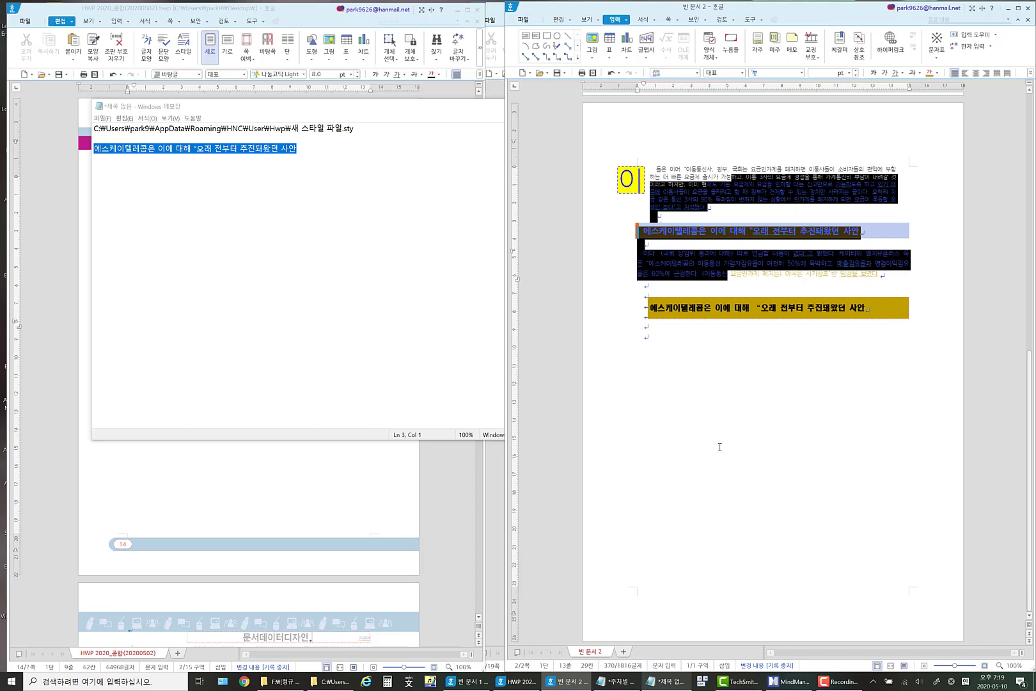
{"action": "left_click", "coordinate": [698, 458]}
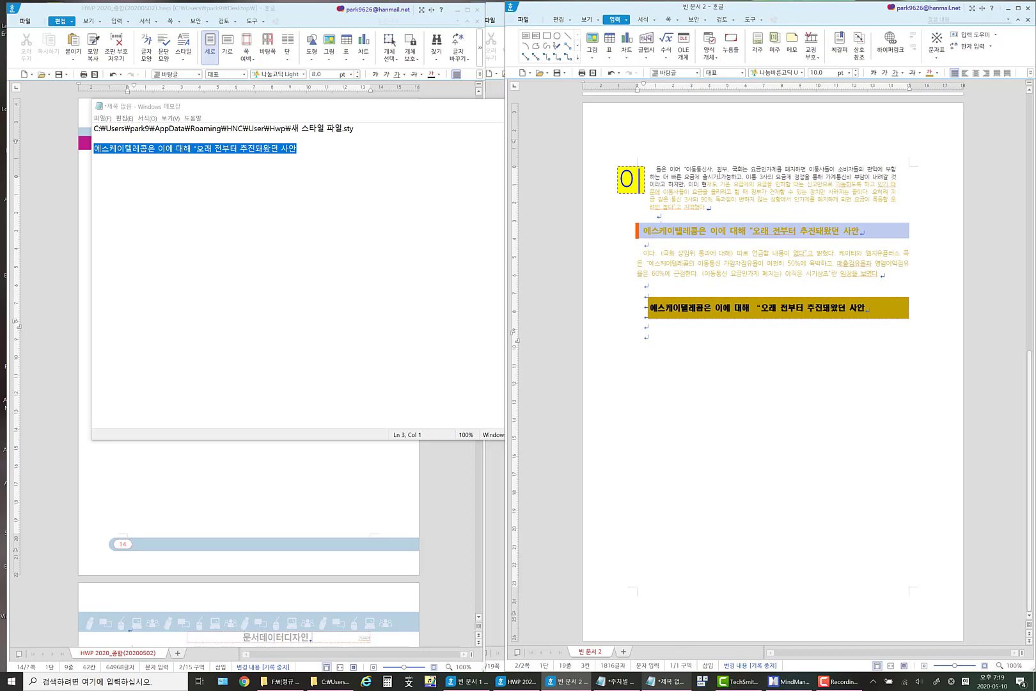
{"action": "left_click_drag", "start_coordinate": [719, 175], "coordinate": [698, 342]}
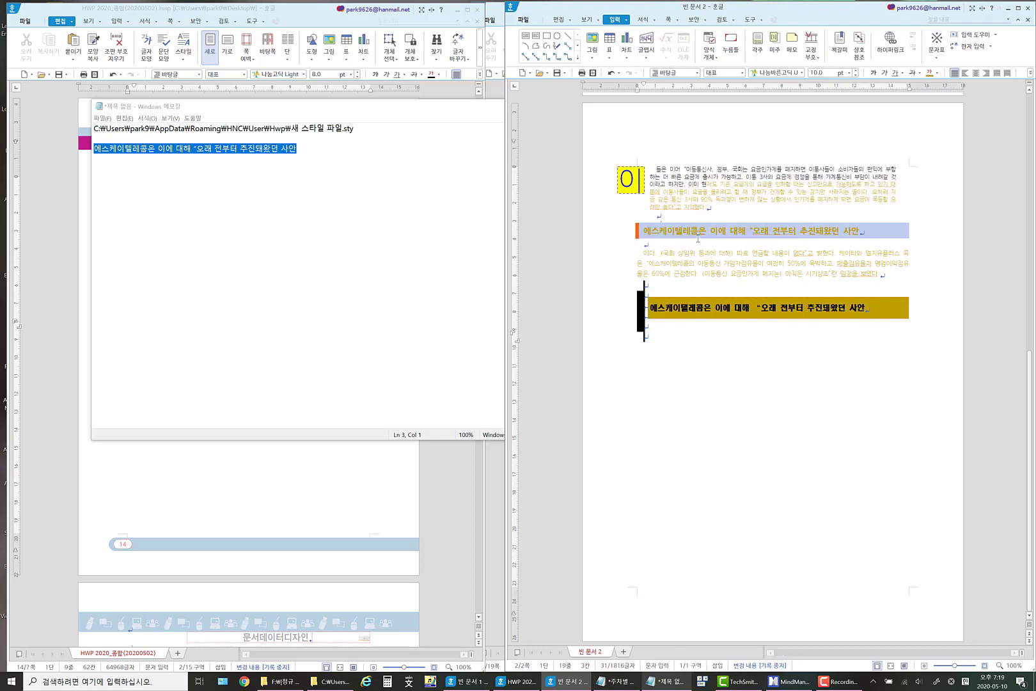
{"action": "left_click_drag", "start_coordinate": [643, 231], "coordinate": [840, 235]}
{"action": "left_click", "coordinate": [742, 271]}
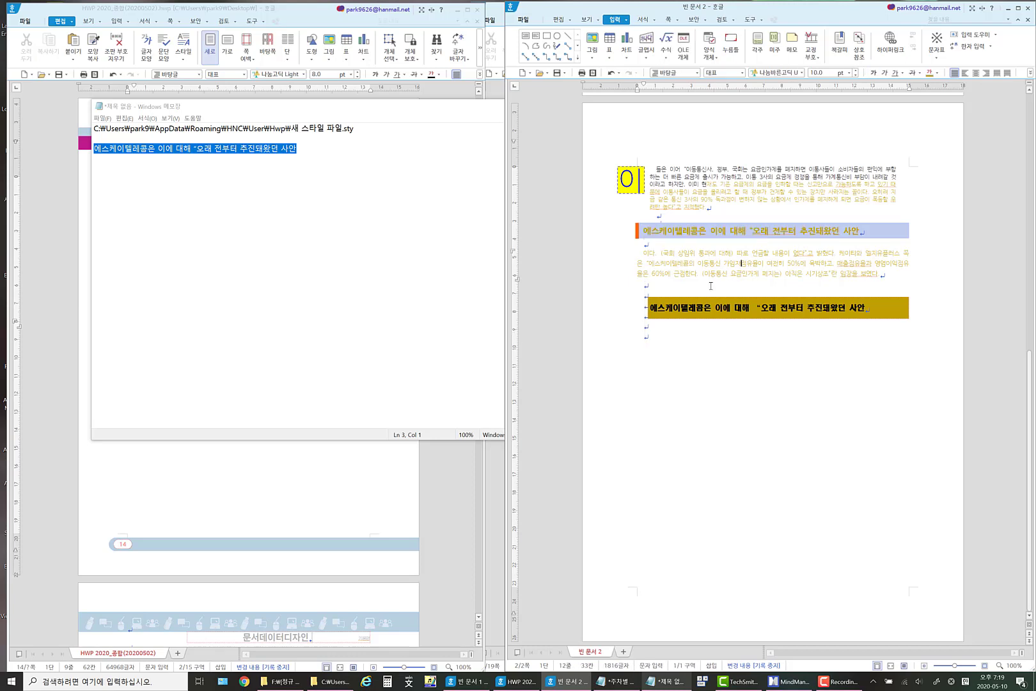
{"action": "left_click_drag", "start_coordinate": [705, 279], "coordinate": [695, 360]}
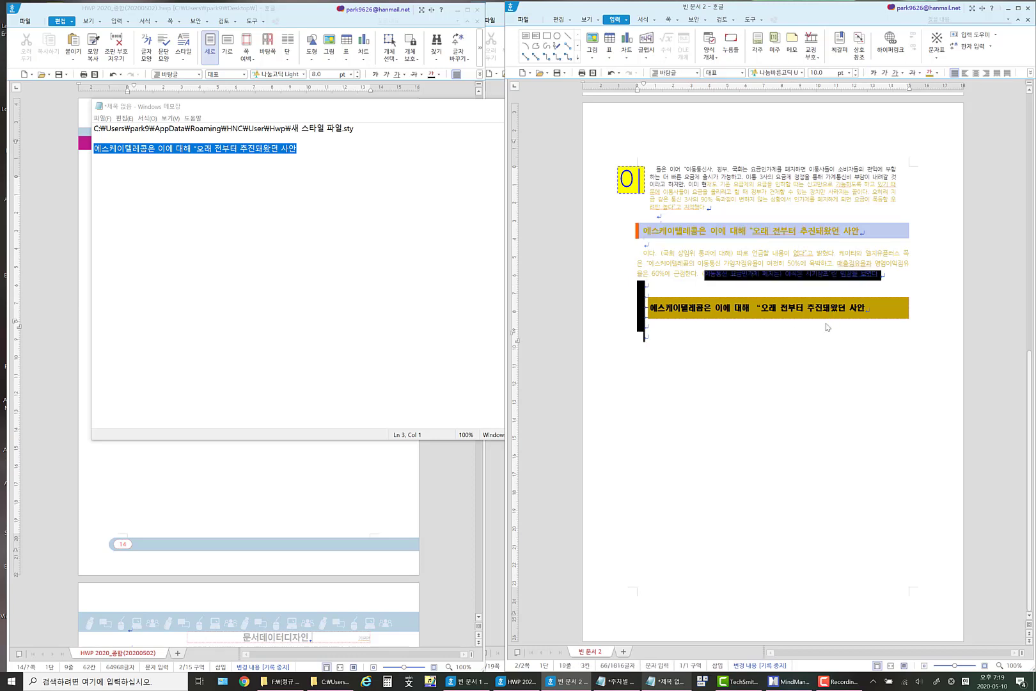
Check the ninth-week topics in the weekly lecture notes in Notepad and return to the Hangul document.
{"action": "left_click", "coordinate": [665, 681]}
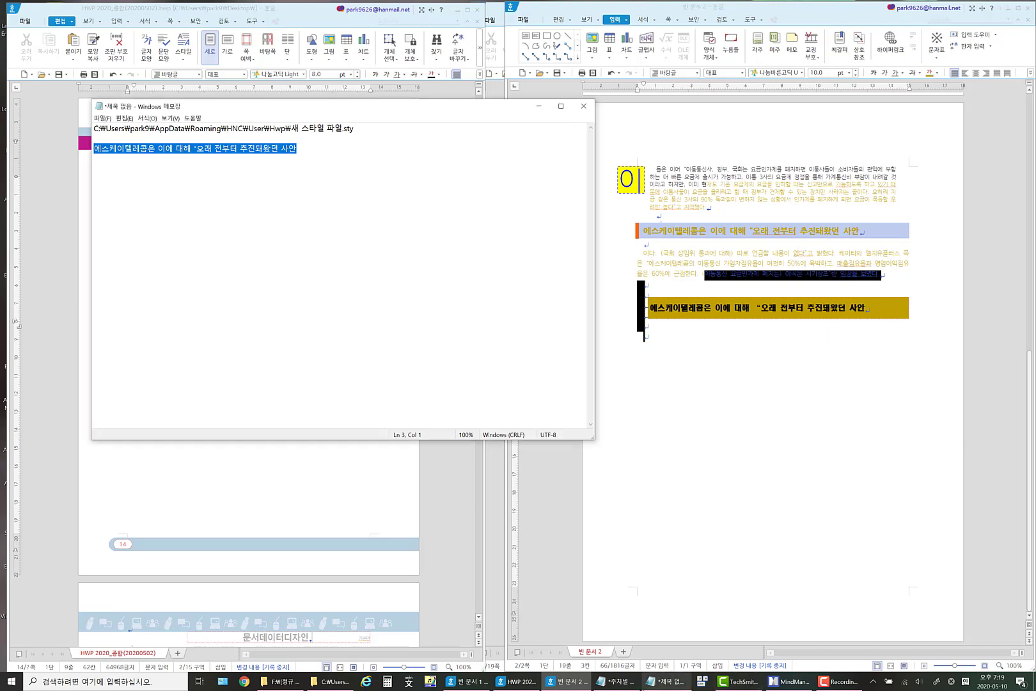
{"action": "left_click", "coordinate": [615, 681]}
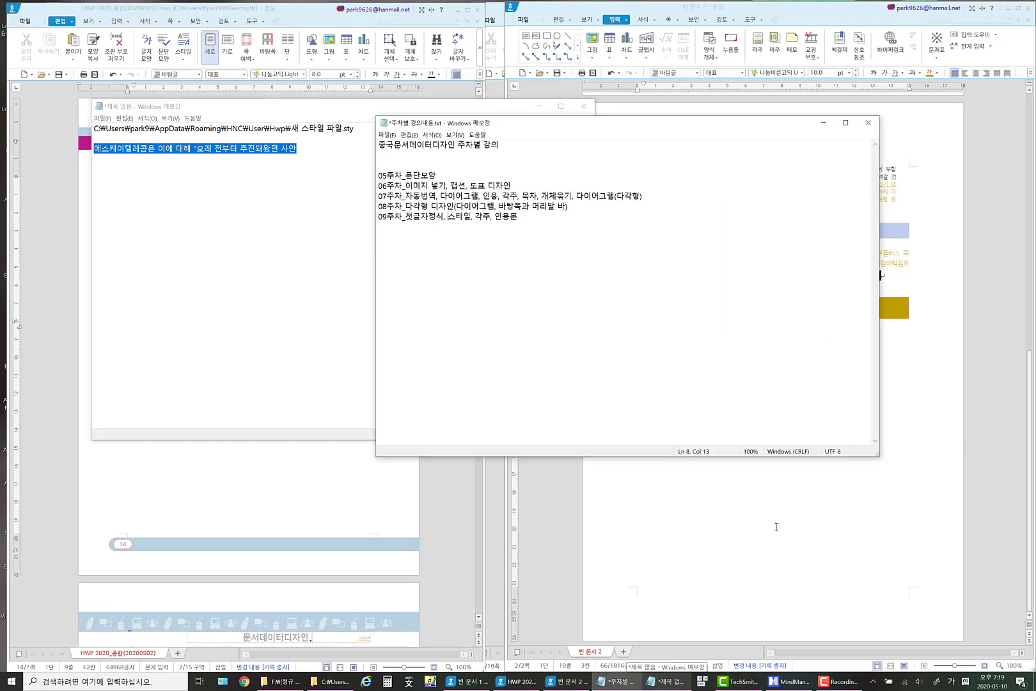
{"action": "left_click", "coordinate": [777, 526]}
{"action": "left_click", "coordinate": [737, 303]}
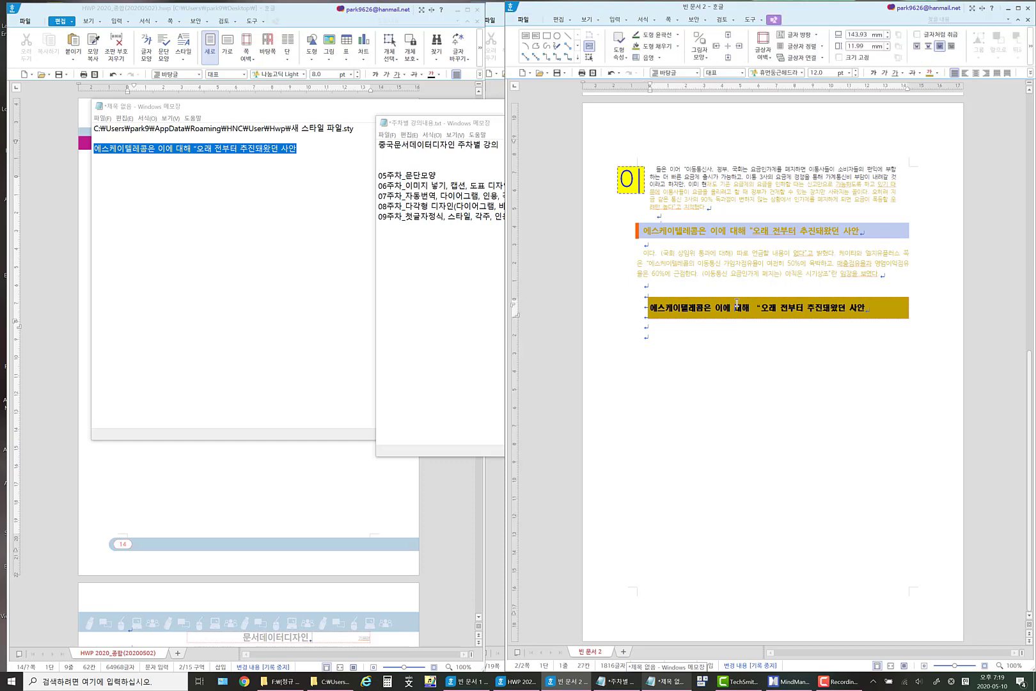
Copy the sentence starting "1위 사업자인" from the paragraph under the purple heading.
{"action": "scroll", "coordinate": [754, 303], "scroll_direction": "up", "scroll_amount": 10}
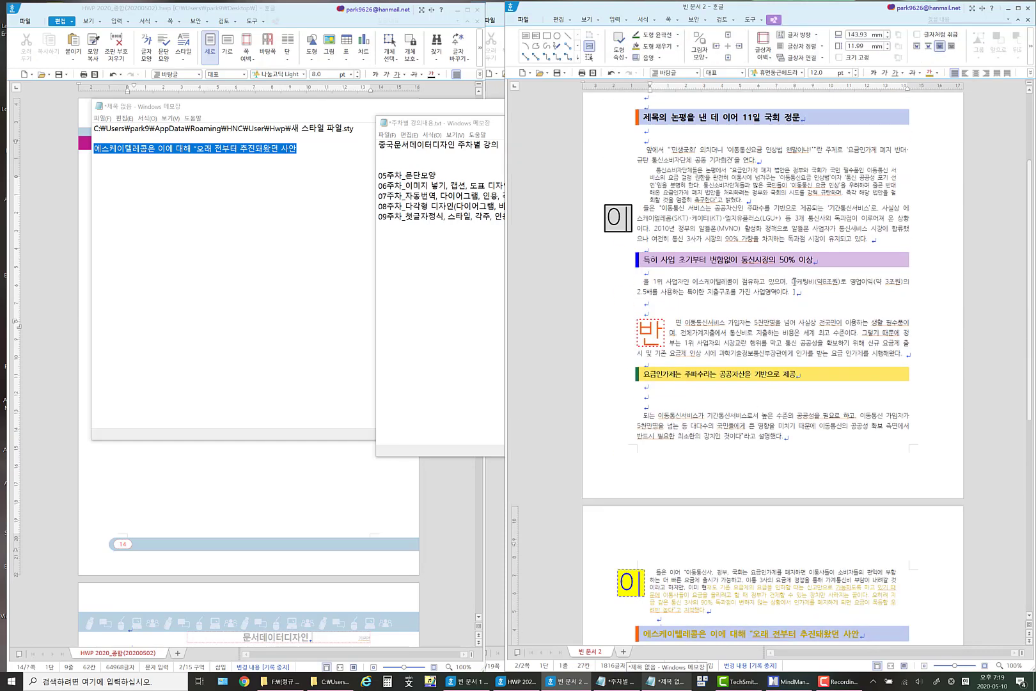
{"action": "left_click", "coordinate": [876, 239]}
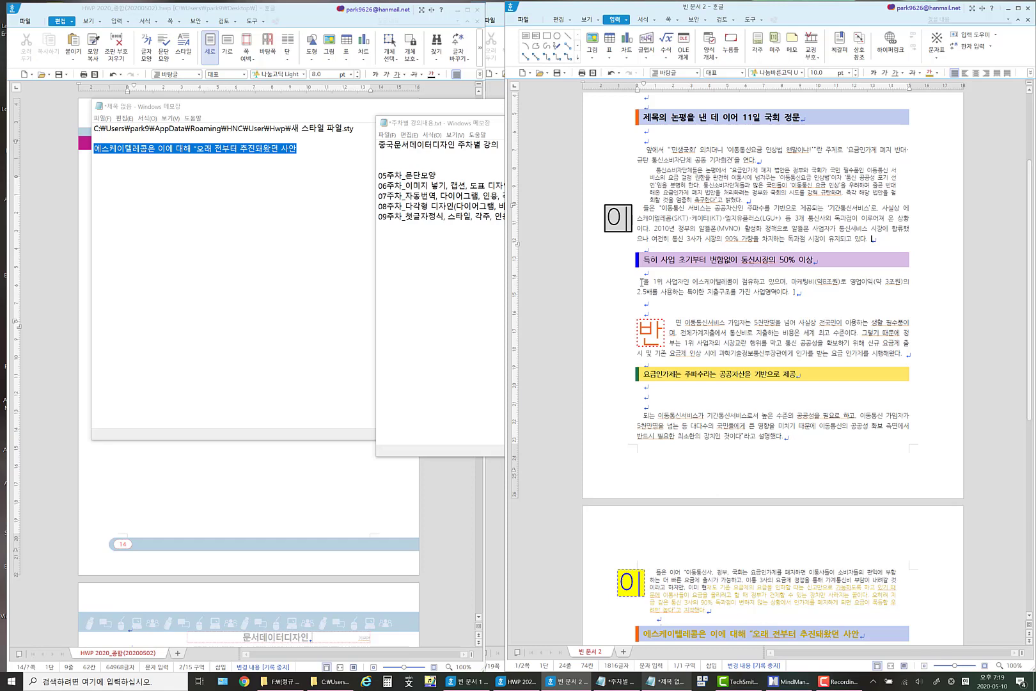
{"action": "left_click_drag", "start_coordinate": [651, 281], "coordinate": [791, 292]}
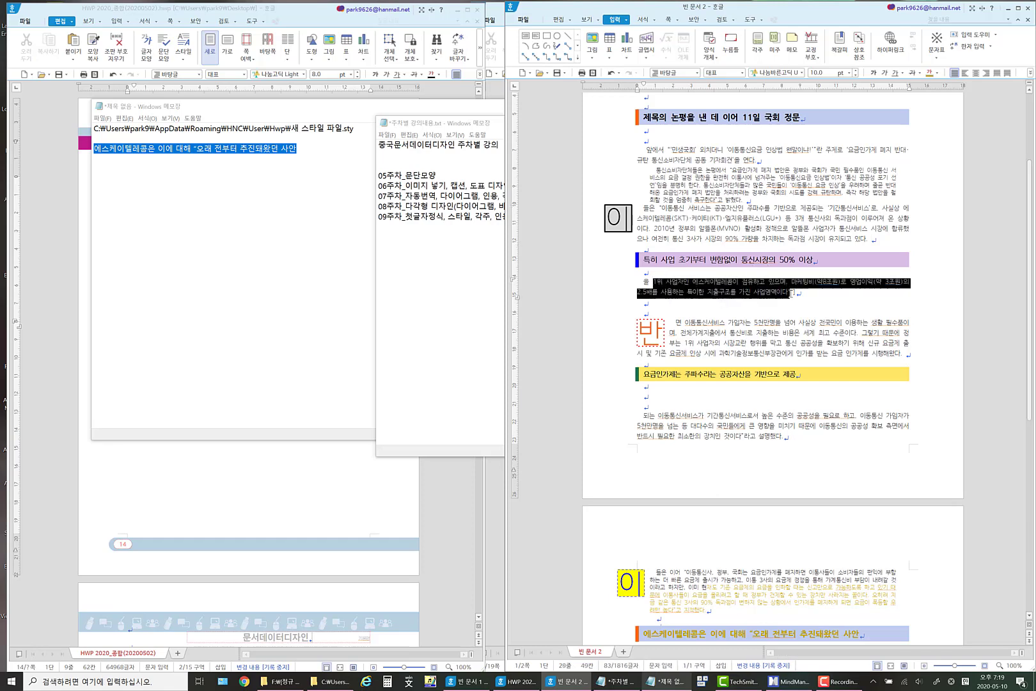
{"action": "right_click", "coordinate": [772, 285]}
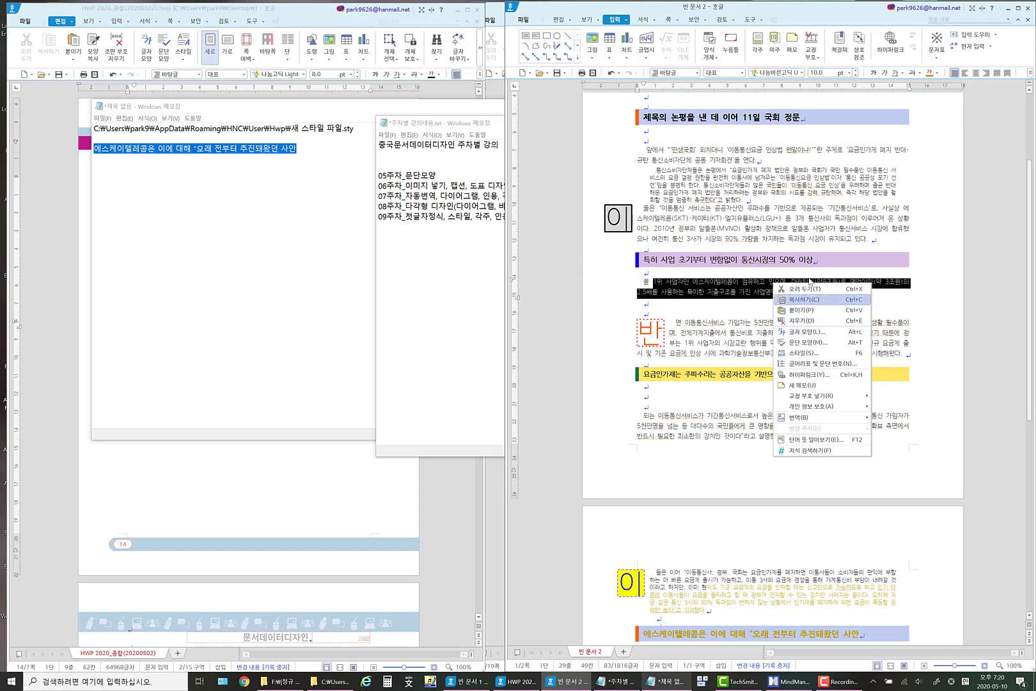
{"action": "left_click", "coordinate": [806, 299]}
Insert a footnote after "밝혔다." at the end of the small quoted paragraph and paste the copied sentence into it.
{"action": "left_click", "coordinate": [743, 199]}
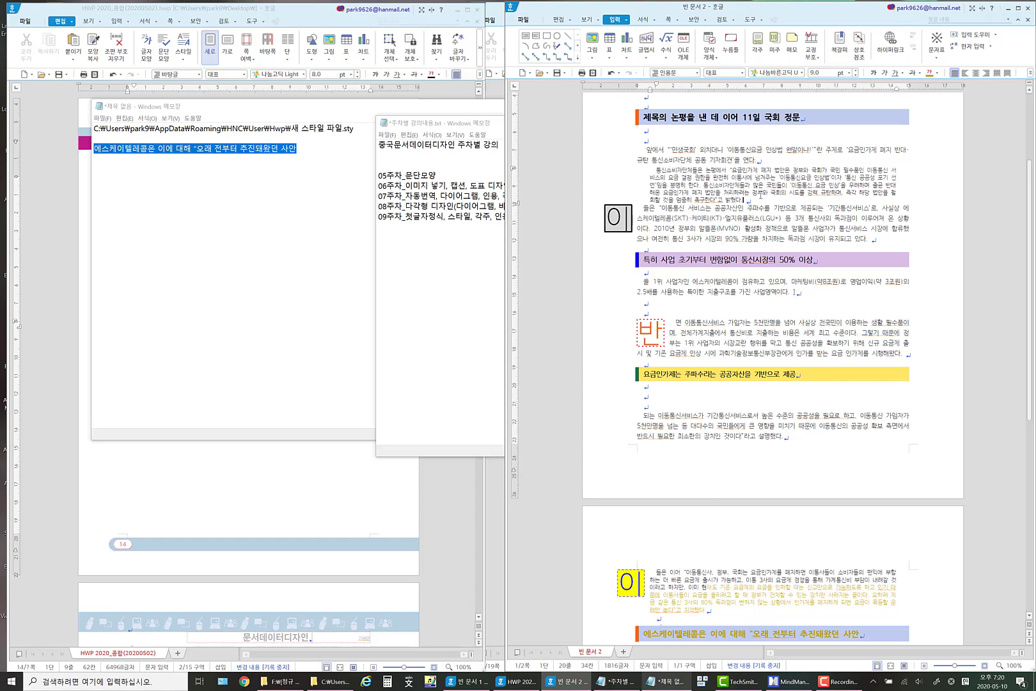
{"action": "left_click", "coordinate": [627, 20]}
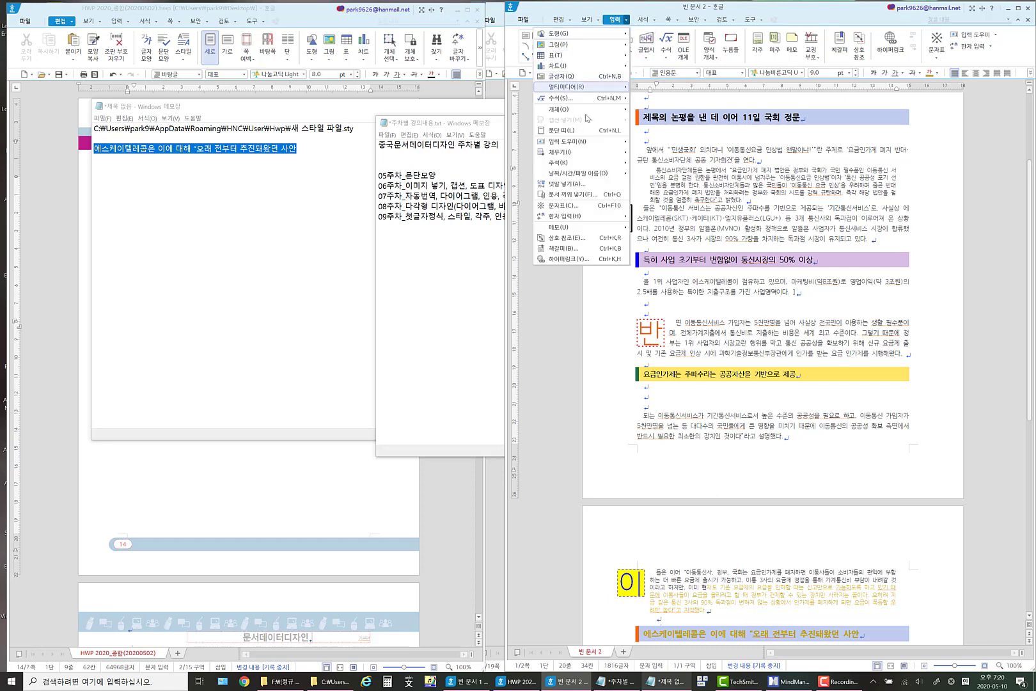
{"action": "mouse_move", "coordinate": [592, 165]}
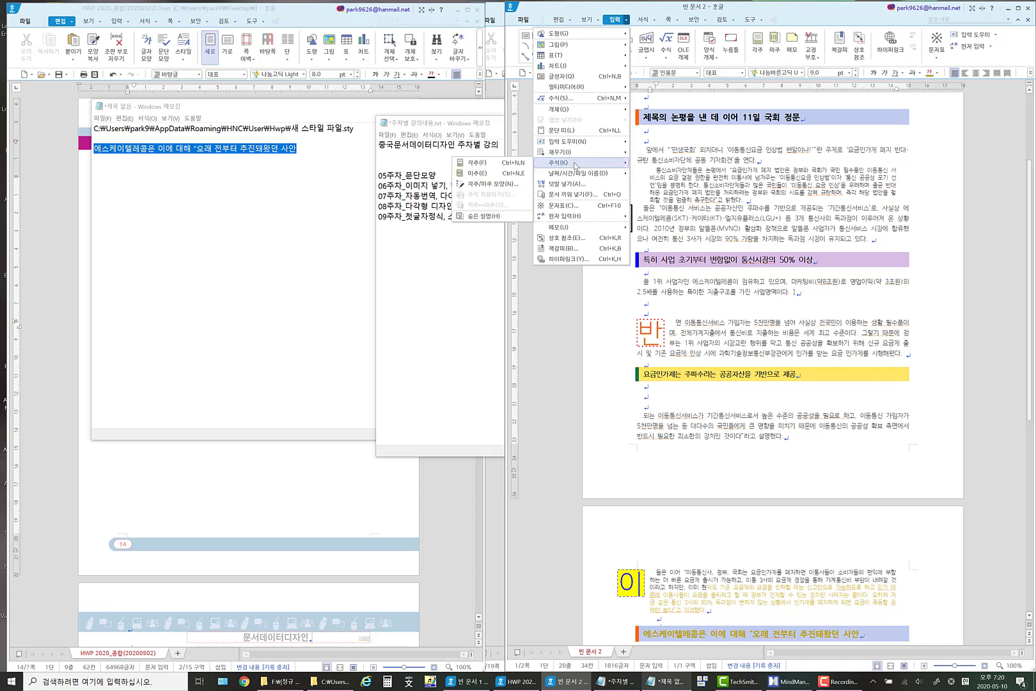
{"action": "left_click", "coordinate": [486, 162]}
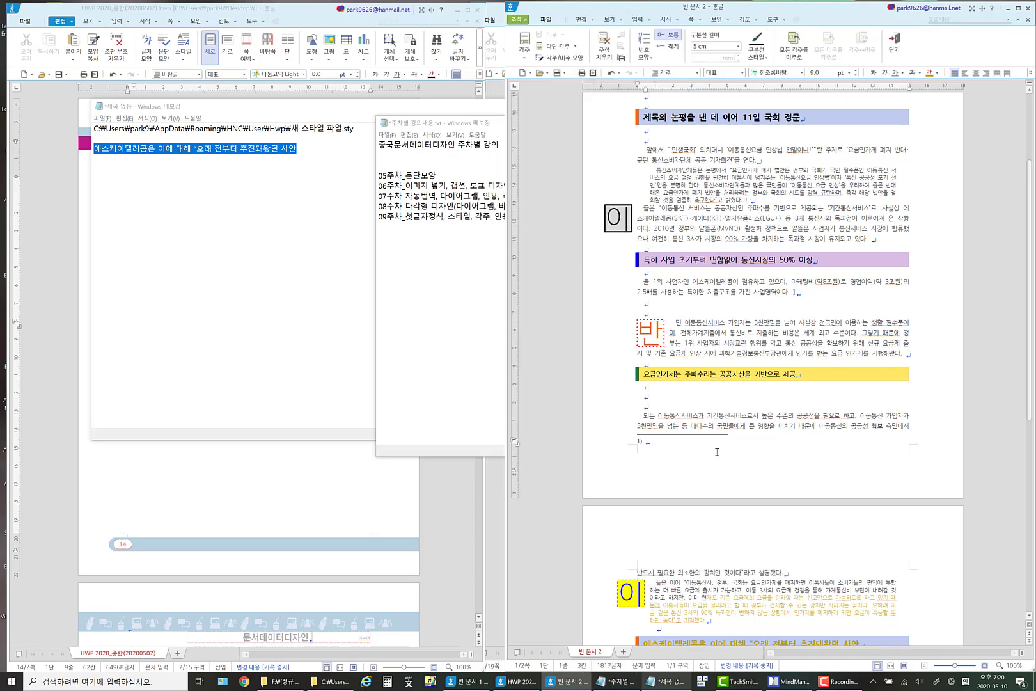
{"action": "key", "text": "ctrl"}
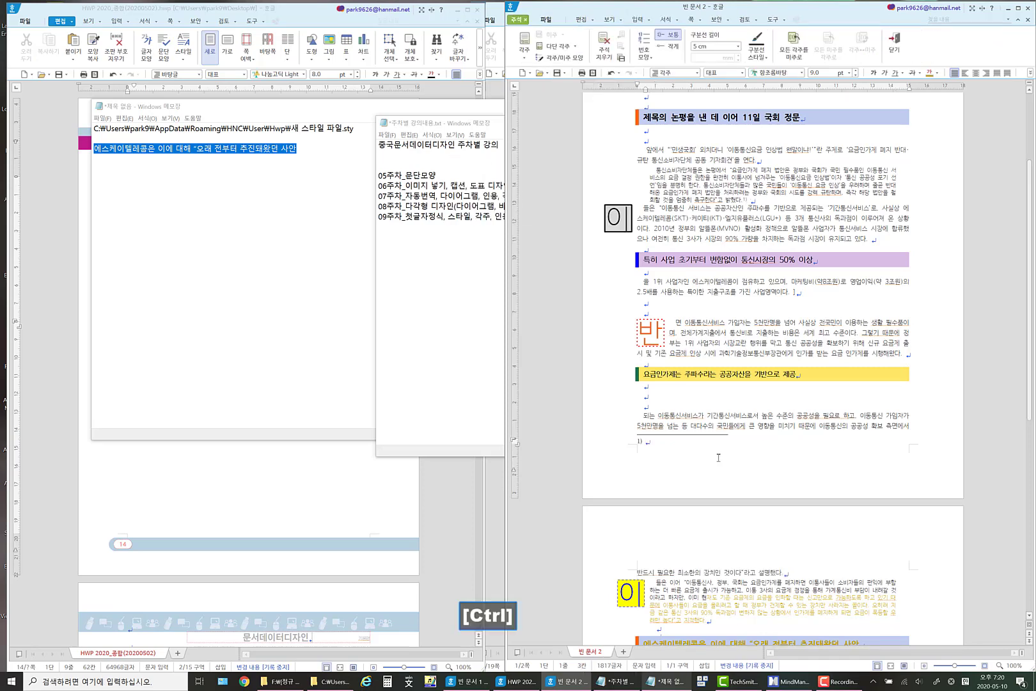
{"action": "key", "text": "ctrl+v"}
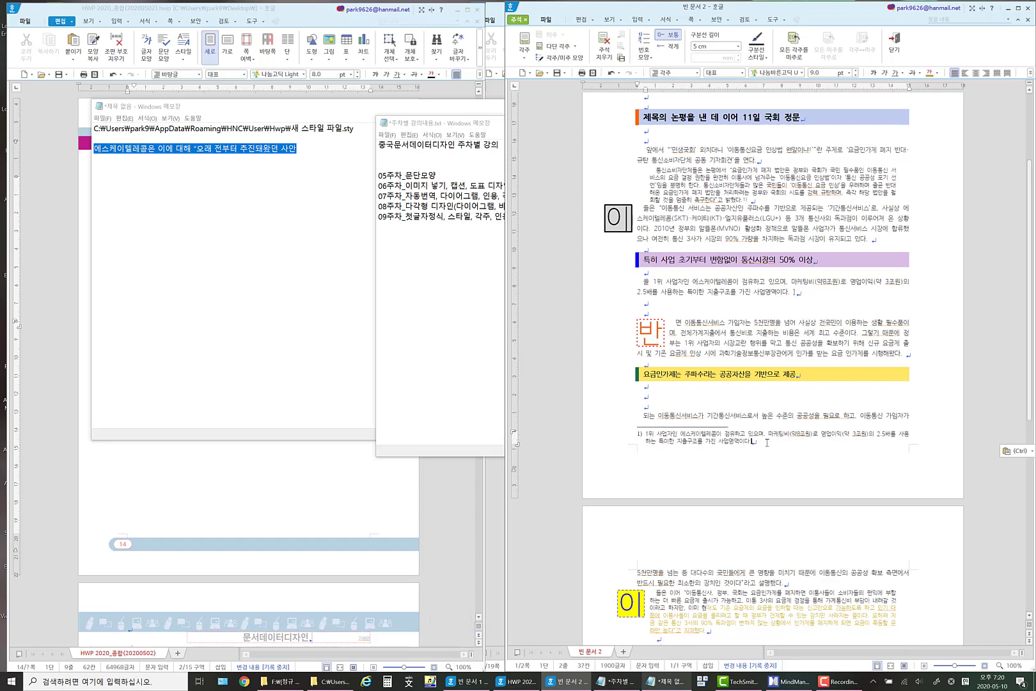
Set the font of the whole first footnote to 나눔바른고딕 U.
{"action": "left_click_drag", "start_coordinate": [762, 442], "coordinate": [617, 434]}
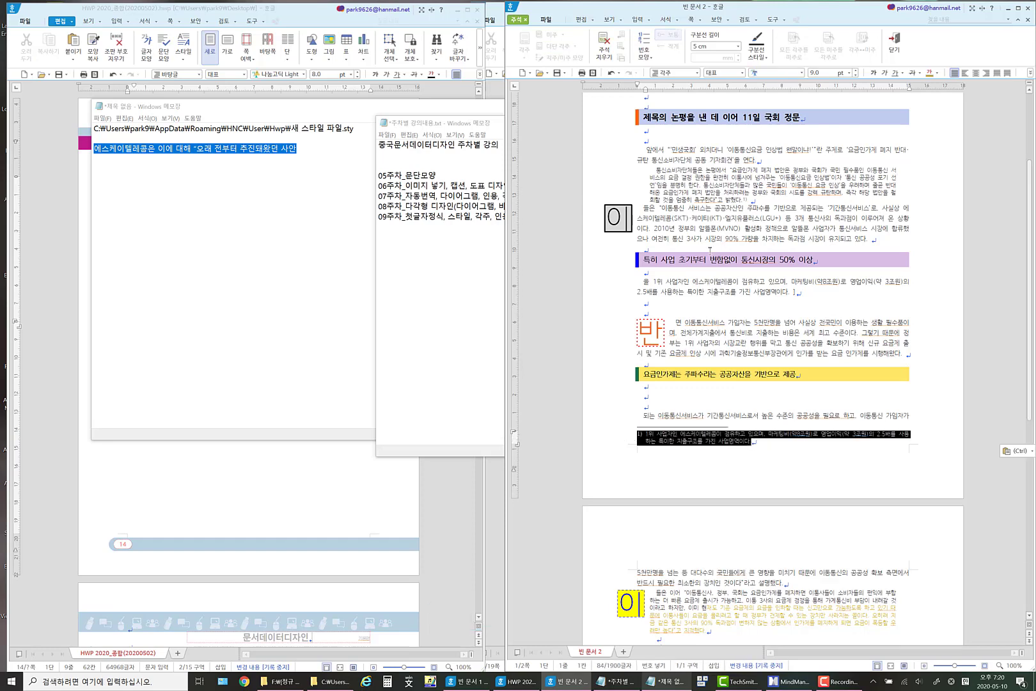
{"action": "left_click", "coordinate": [801, 73]}
{"action": "left_click", "coordinate": [754, 107]}
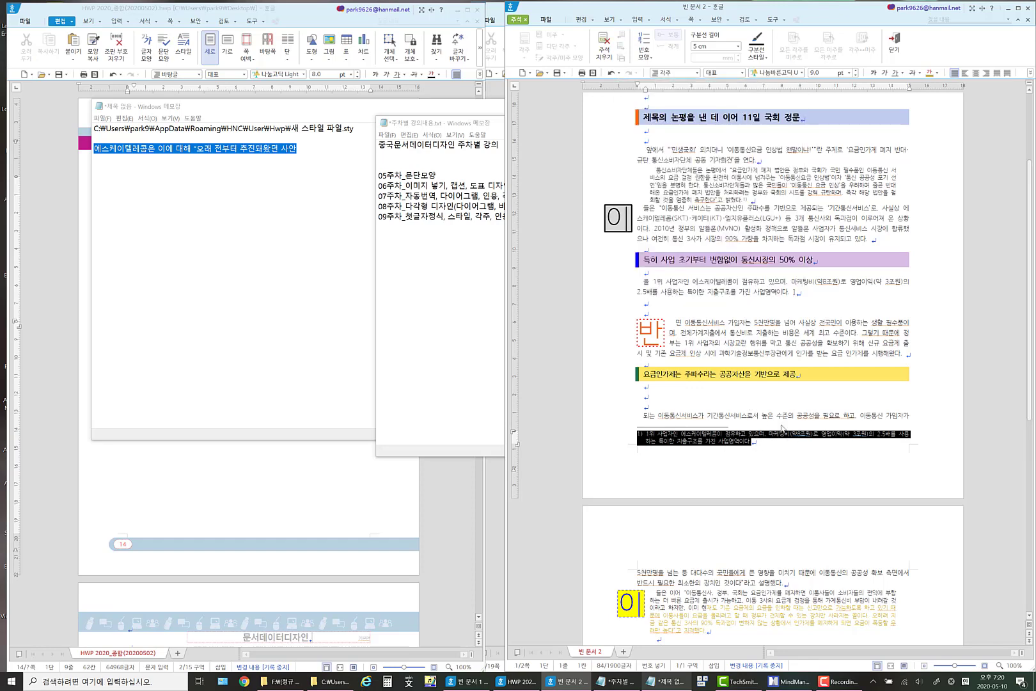
Move the document window over and widen it until the line spacing setting shows, and check the first footnote's spacing.
{"action": "left_click_drag", "start_coordinate": [856, 9], "coordinate": [731, 12]}
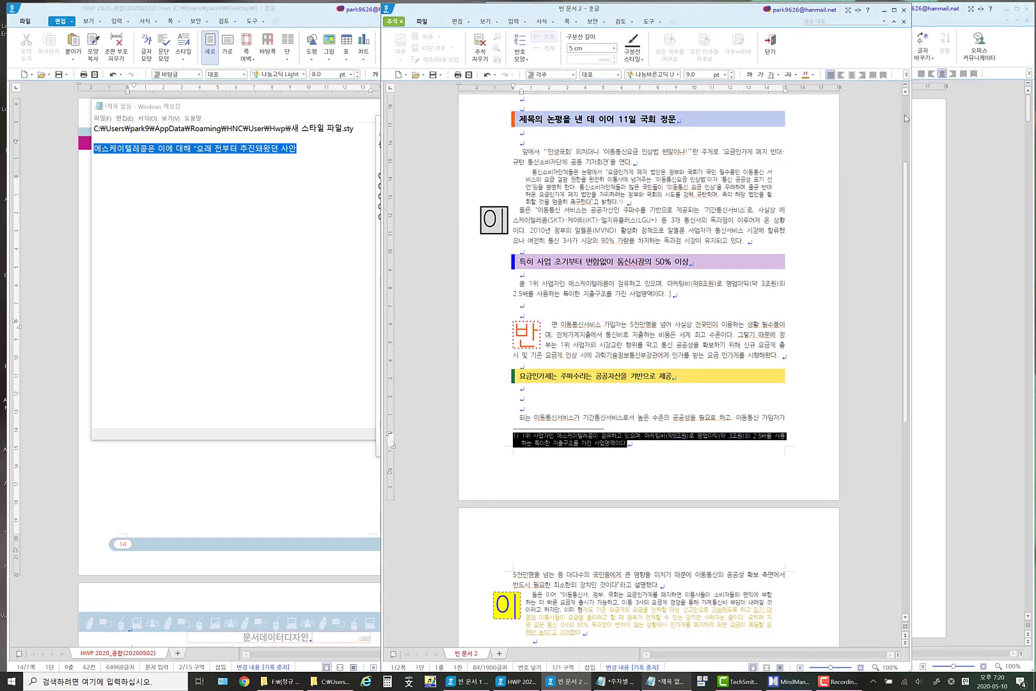
{"action": "left_click_drag", "start_coordinate": [912, 115], "coordinate": [994, 121]}
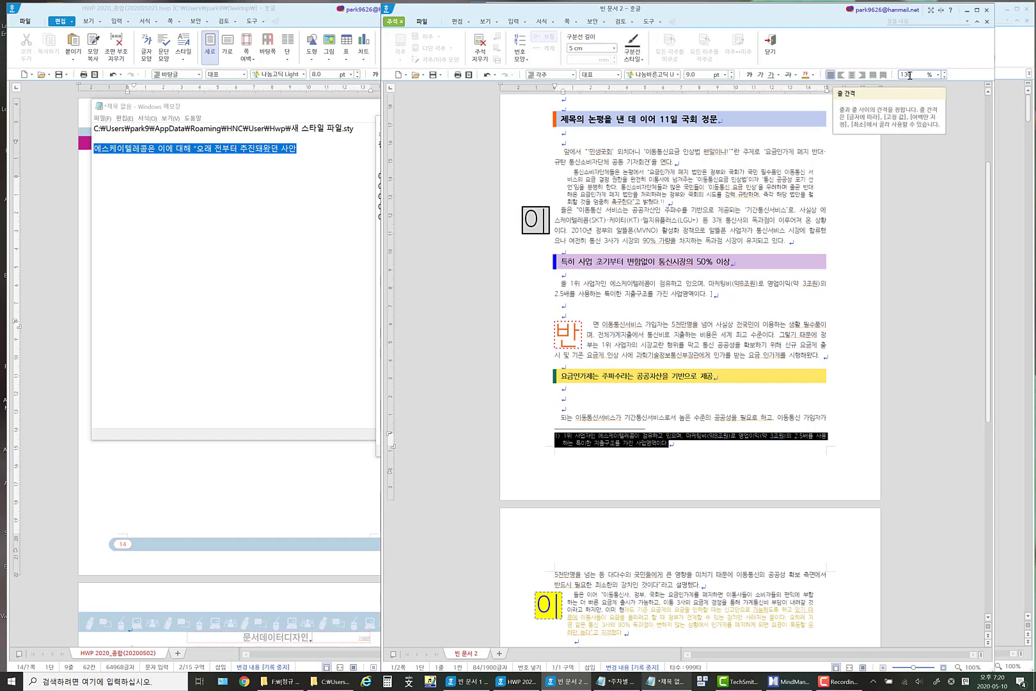
{"action": "left_click", "coordinate": [701, 439]}
{"action": "left_click_drag", "start_coordinate": [676, 444], "coordinate": [594, 443]}
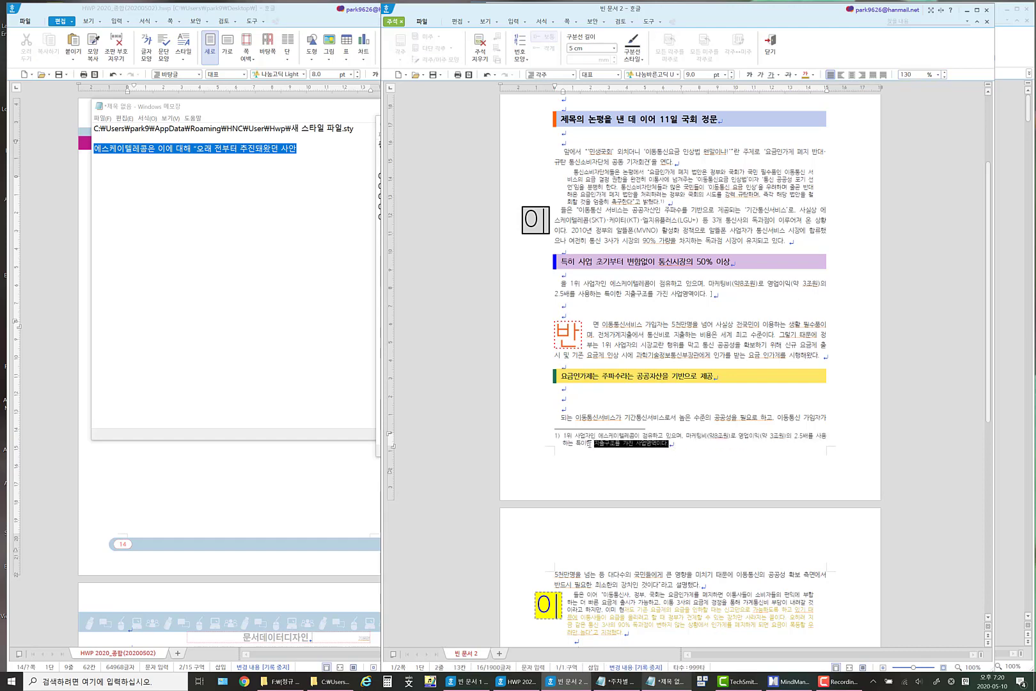
{"action": "left_click", "coordinate": [561, 436]}
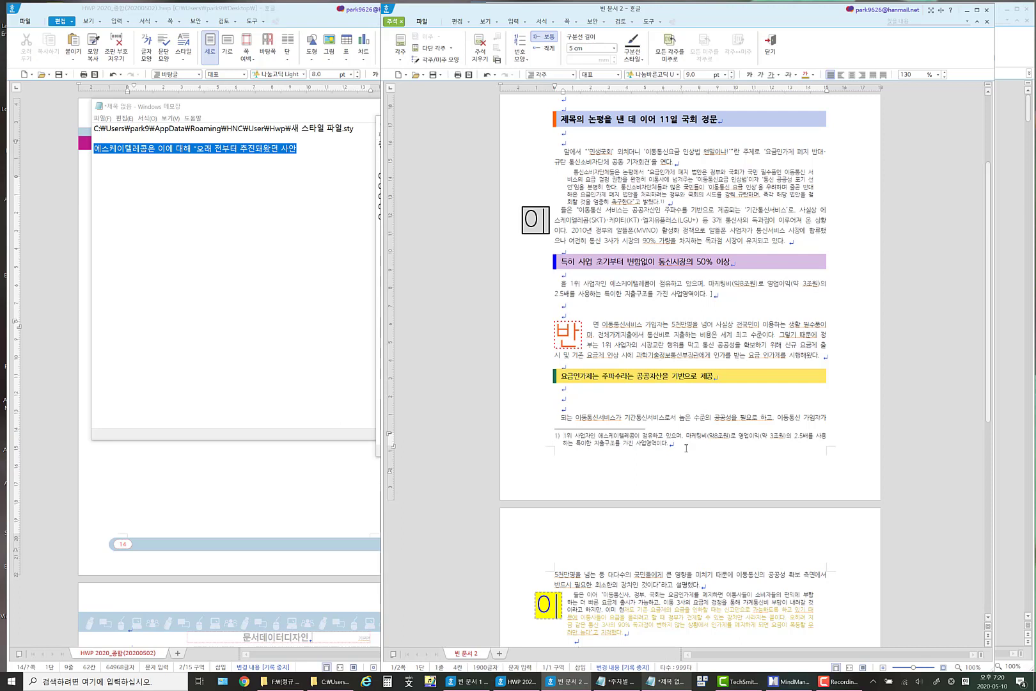
Copy the text from "렇기 때문에" to "시행해왔다" in the paragraph with the orange drop cap.
{"action": "left_click", "coordinate": [692, 335]}
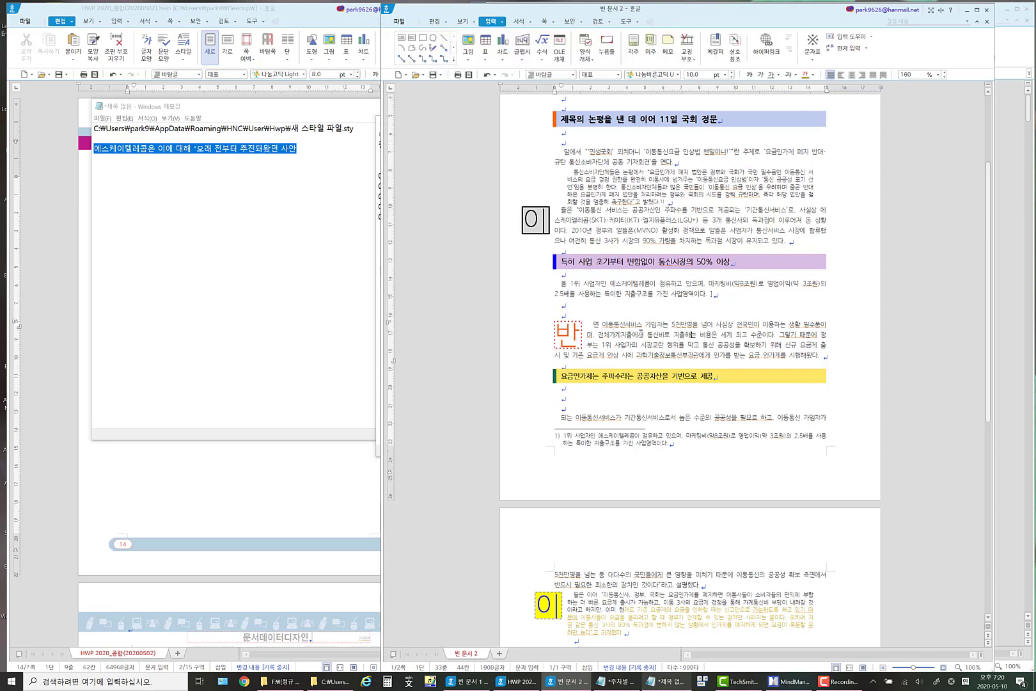
{"action": "left_click_drag", "start_coordinate": [783, 335], "coordinate": [818, 353]}
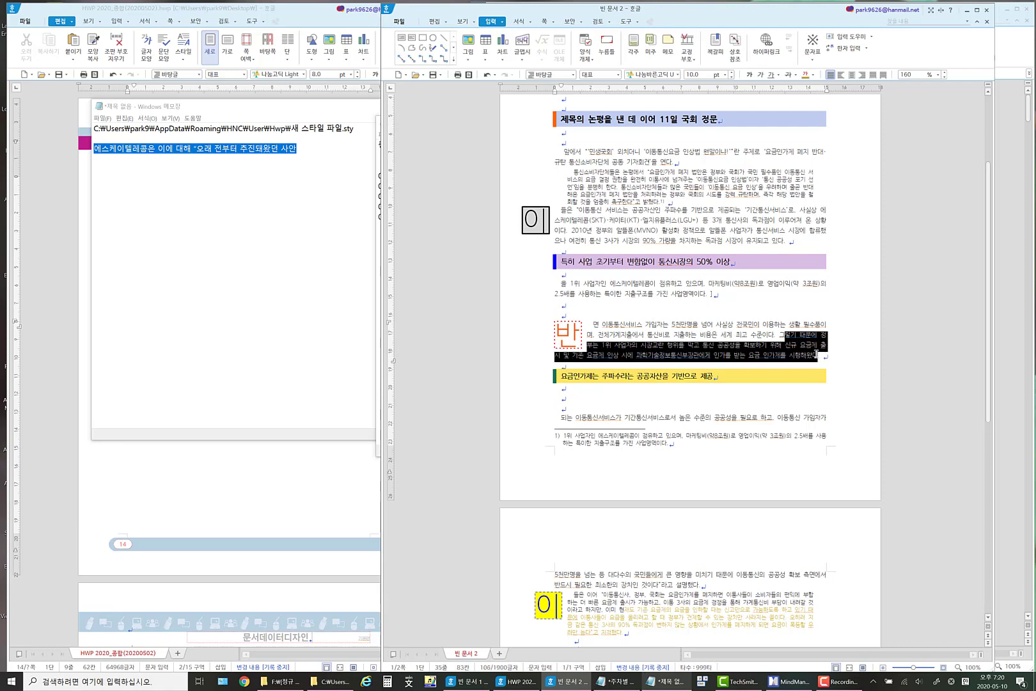
{"action": "key", "text": "ctrl+c"}
Insert a second footnote at the end of the orange drop-cap paragraph and paste the copied text into it.
{"action": "left_click", "coordinate": [824, 355]}
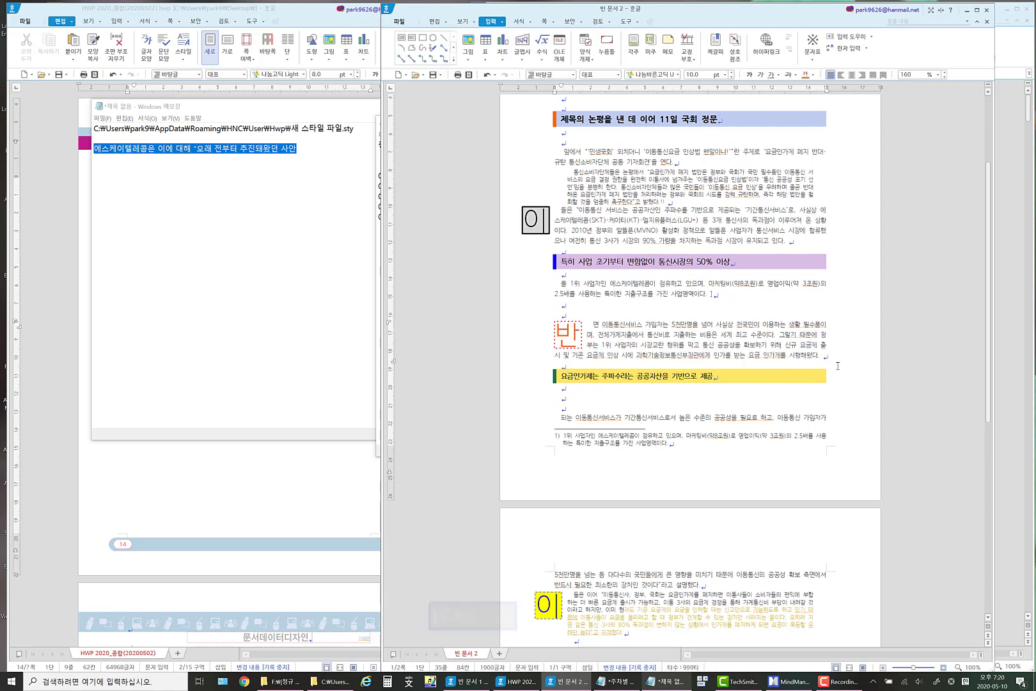
{"action": "left_click", "coordinate": [502, 21]}
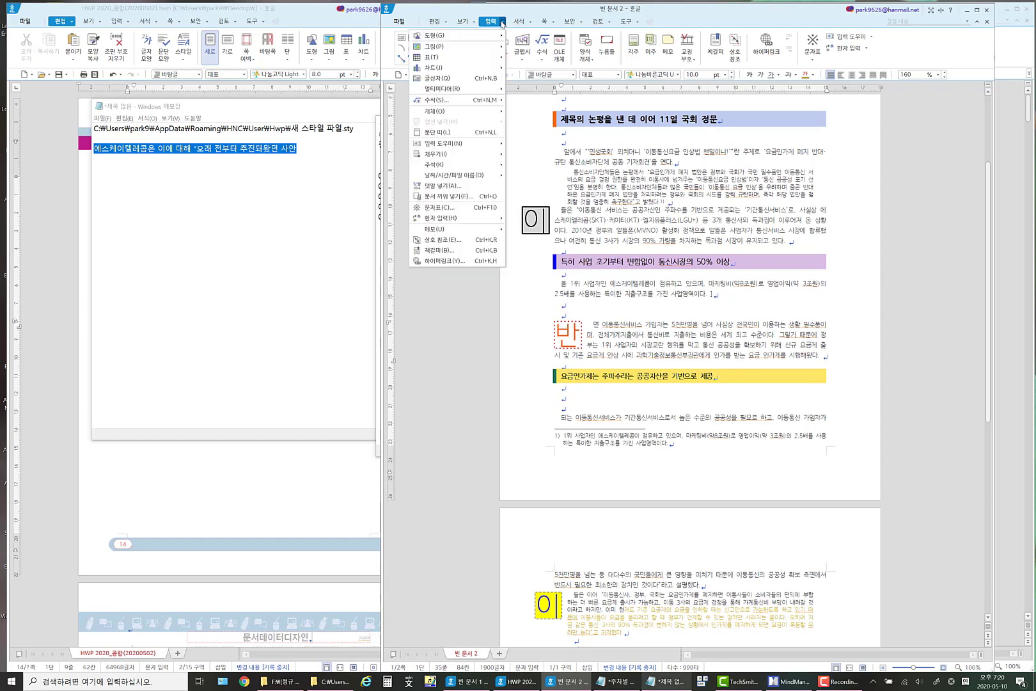
{"action": "mouse_move", "coordinate": [442, 164]}
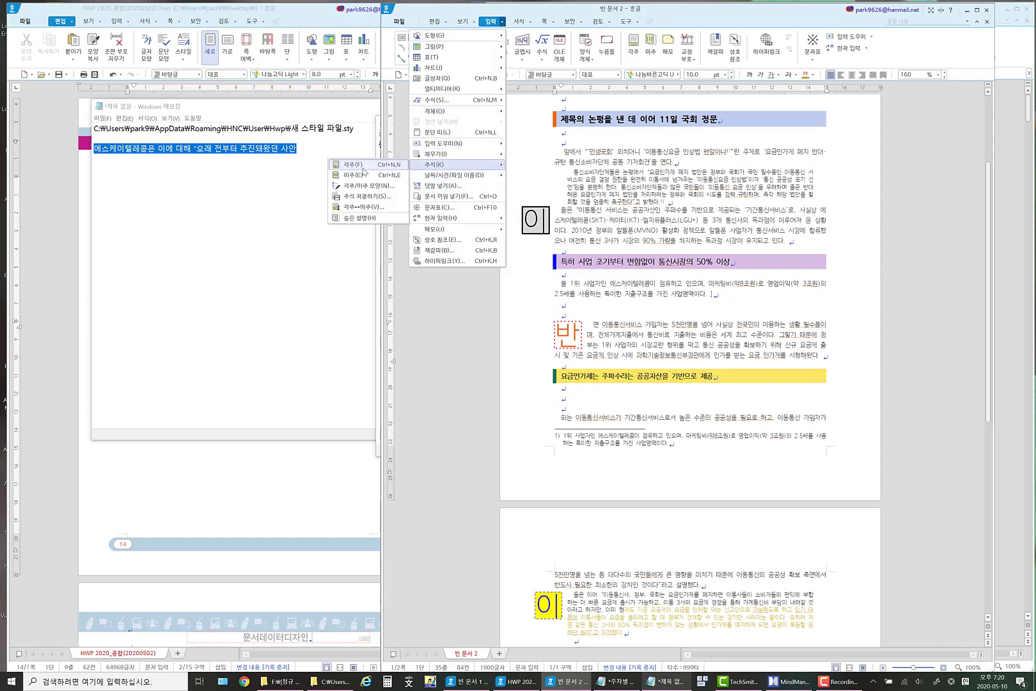
{"action": "left_click", "coordinate": [366, 169]}
{"action": "key", "text": "ctrl+v"}
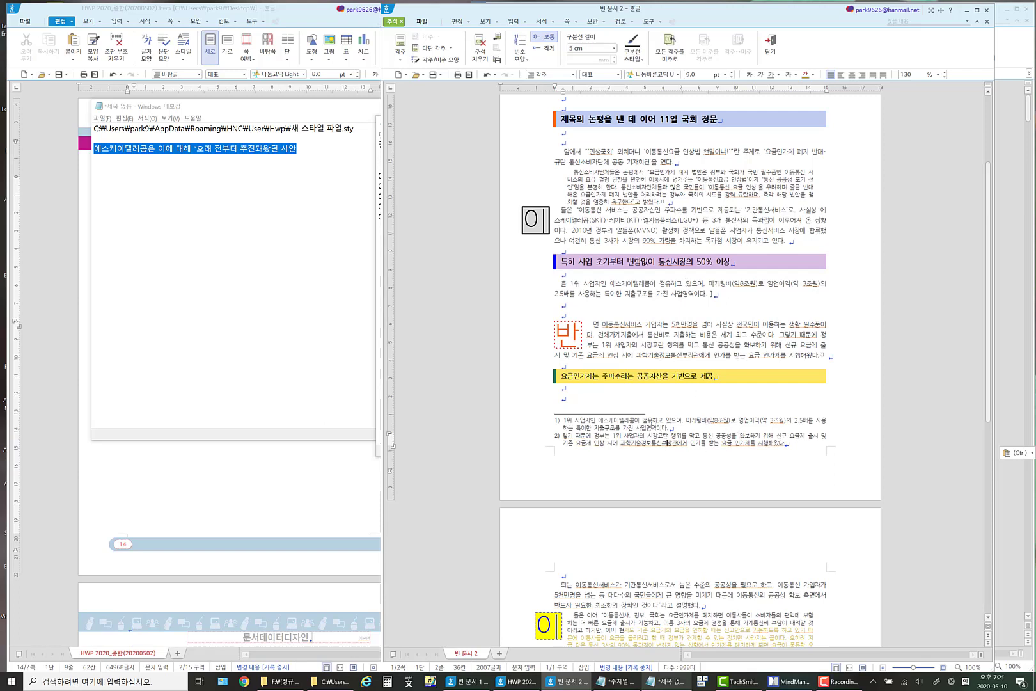
Apply a hanging indent to the first footnote, aligned with the start of its text after the number.
{"action": "left_click", "coordinate": [642, 420]}
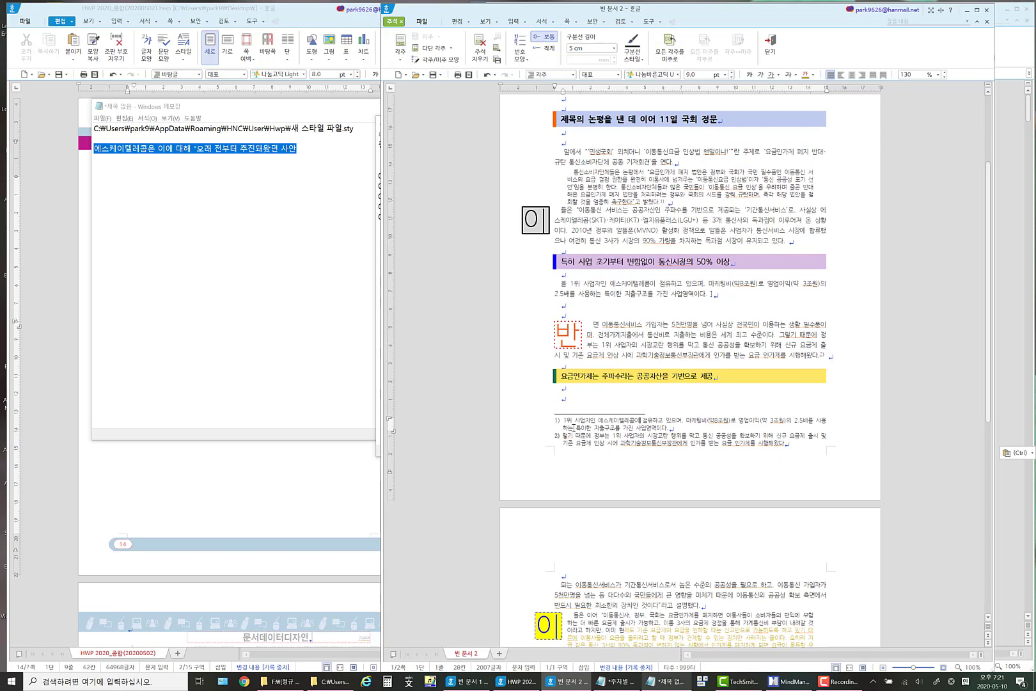
{"action": "left_click_drag", "start_coordinate": [563, 421], "coordinate": [564, 436]}
{"action": "left_click", "coordinate": [562, 422]}
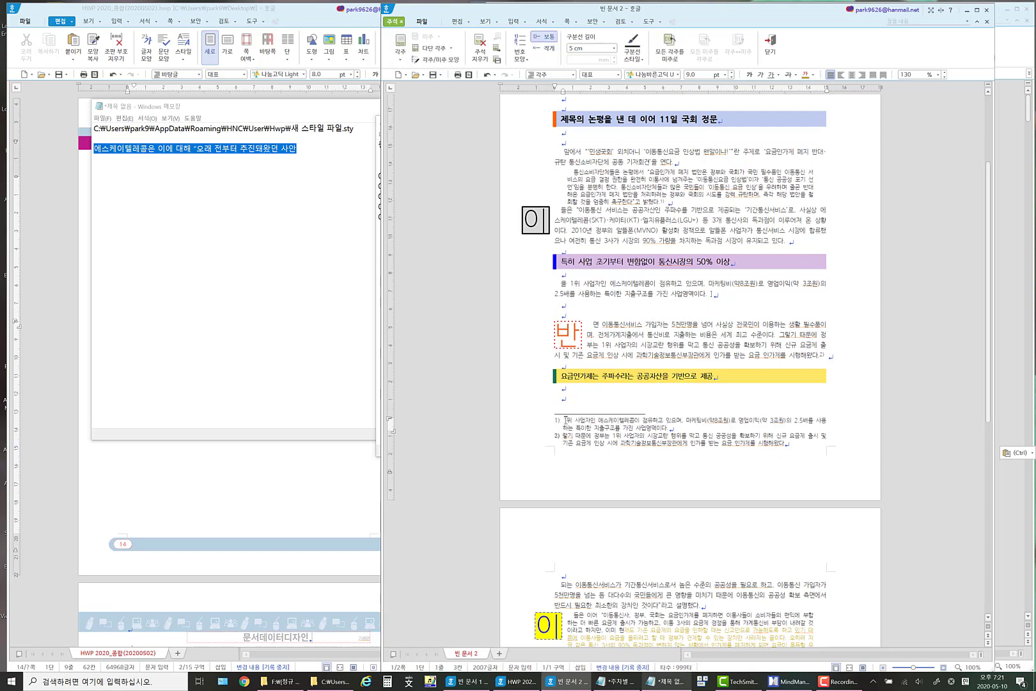
{"action": "key", "text": "Left"}
{"action": "key", "text": "shift+Tab"}
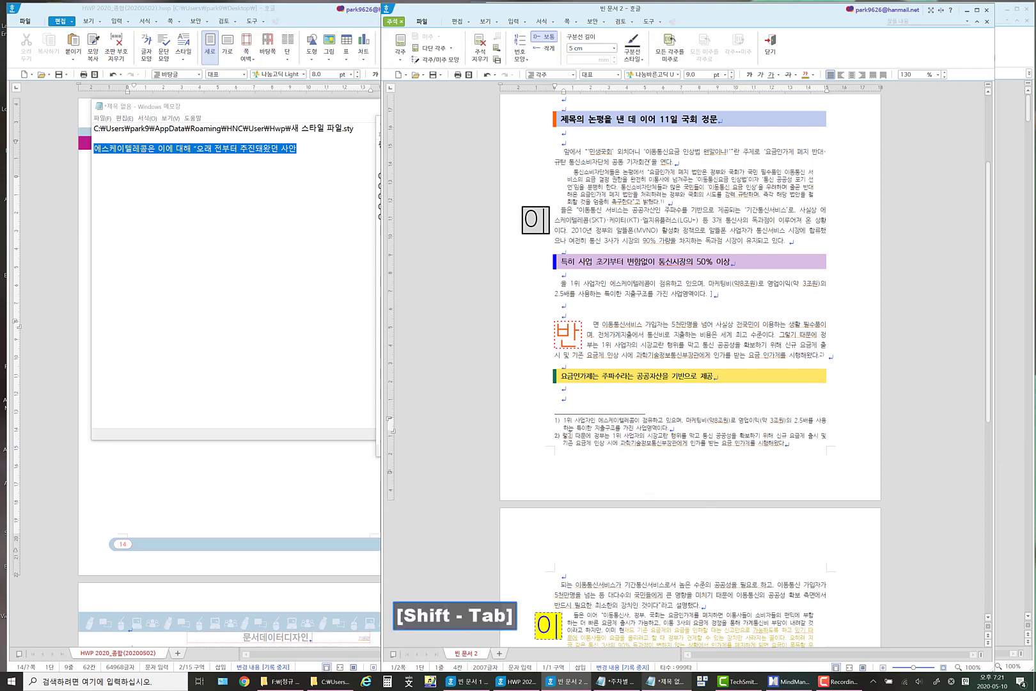
Apply a hanging indent to the second footnote, aligned with the start of its text after the number.
{"action": "left_click", "coordinate": [563, 436]}
{"action": "key", "text": "shift+Tab"}
{"action": "scroll", "coordinate": [607, 446], "scroll_direction": "down", "scroll_amount": 3}
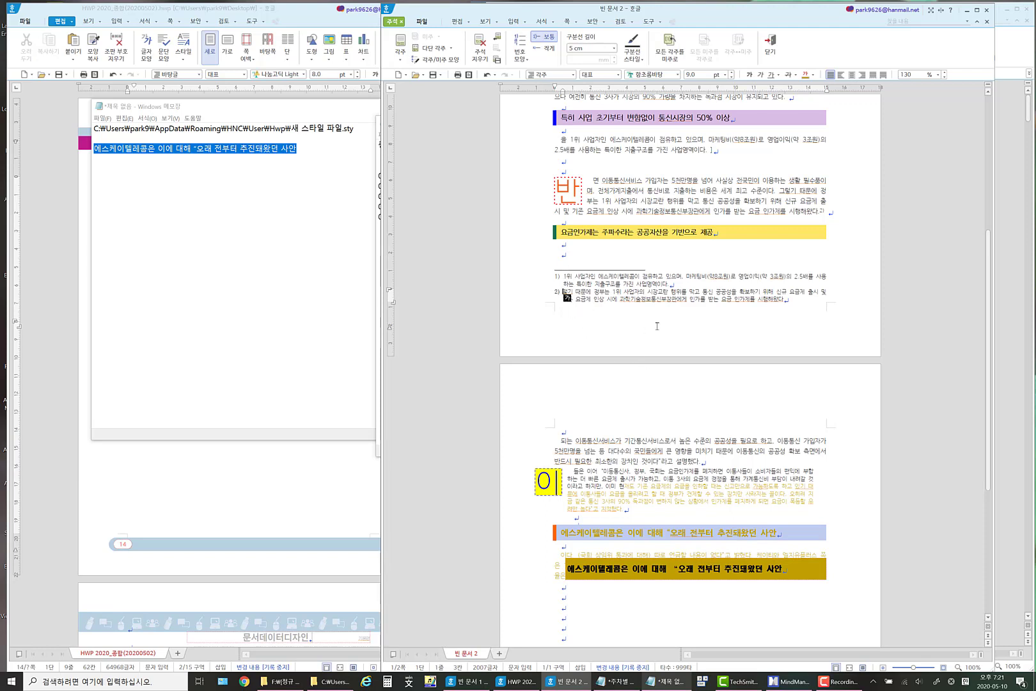
{"action": "key", "text": "shift"}
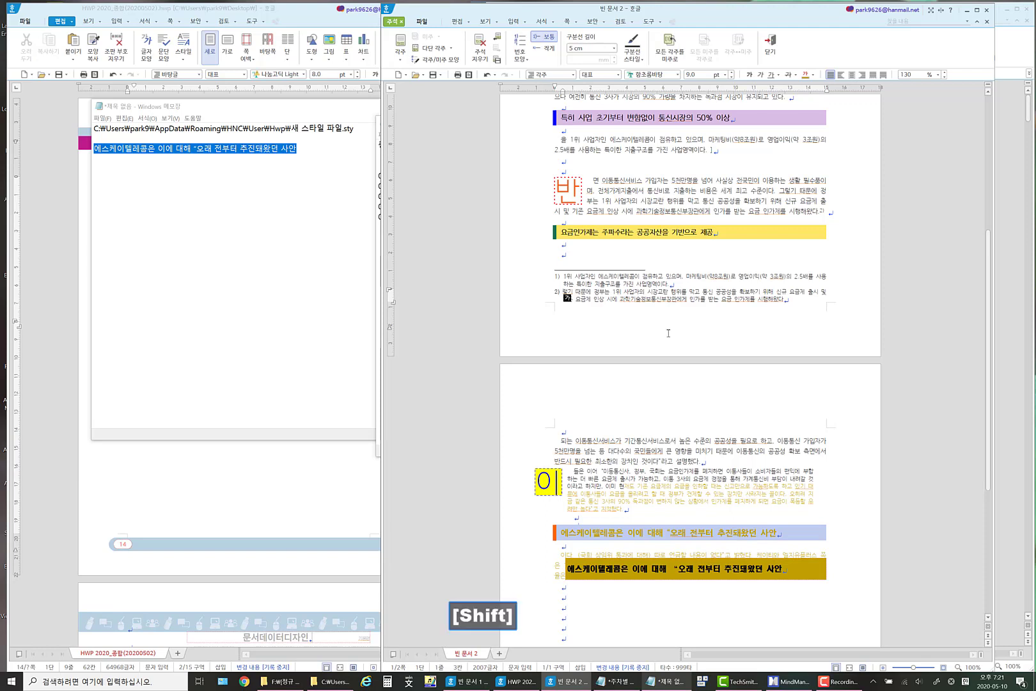
{"action": "key", "text": "shift+Tab"}
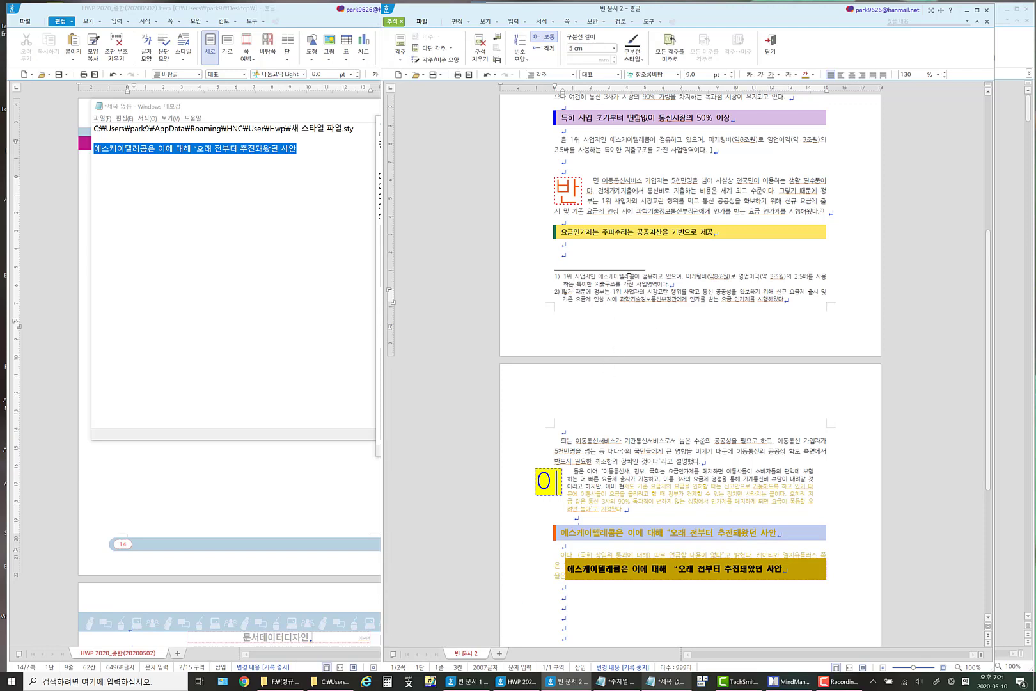
Save the first footnote's formatting as a new paragraph style named "각주_9포인트" and apply it to that footnote.
{"action": "left_click", "coordinate": [630, 276]}
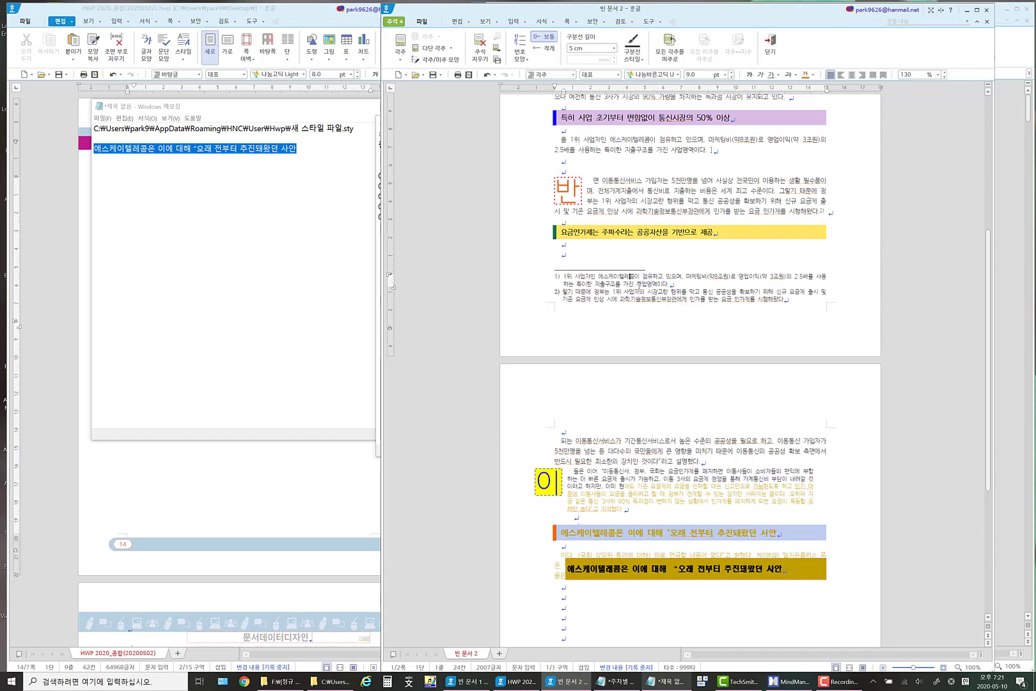
{"action": "double_click", "coordinate": [515, 282]}
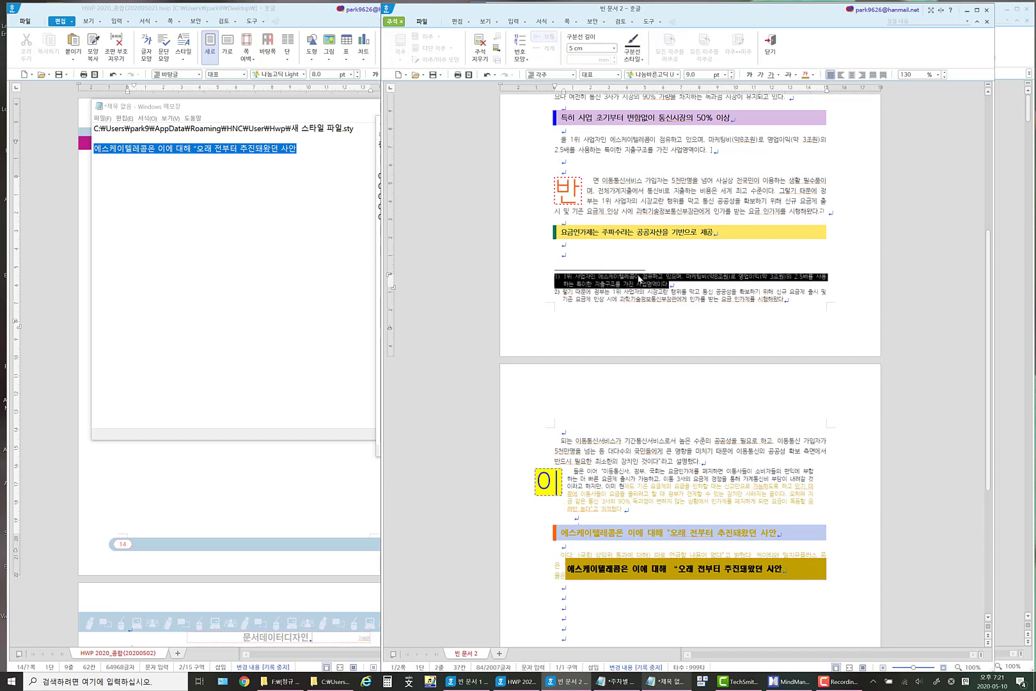
{"action": "left_click", "coordinate": [637, 279]}
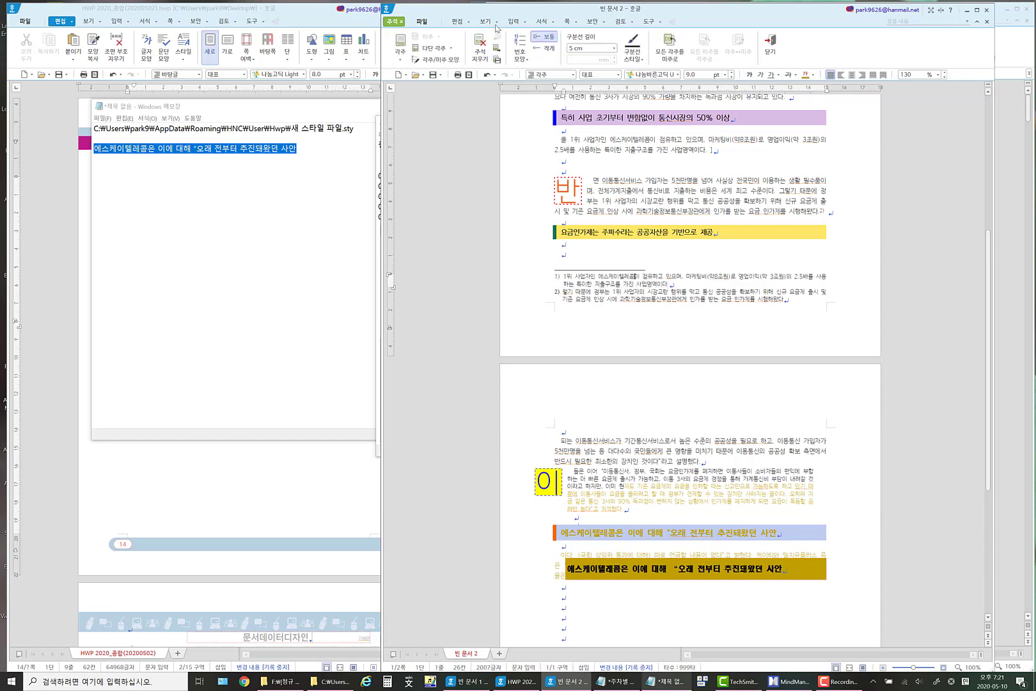
{"action": "left_click", "coordinate": [552, 22]}
{"action": "left_click", "coordinate": [493, 143]}
{"action": "scroll", "coordinate": [544, 422], "scroll_direction": "down", "scroll_amount": 3}
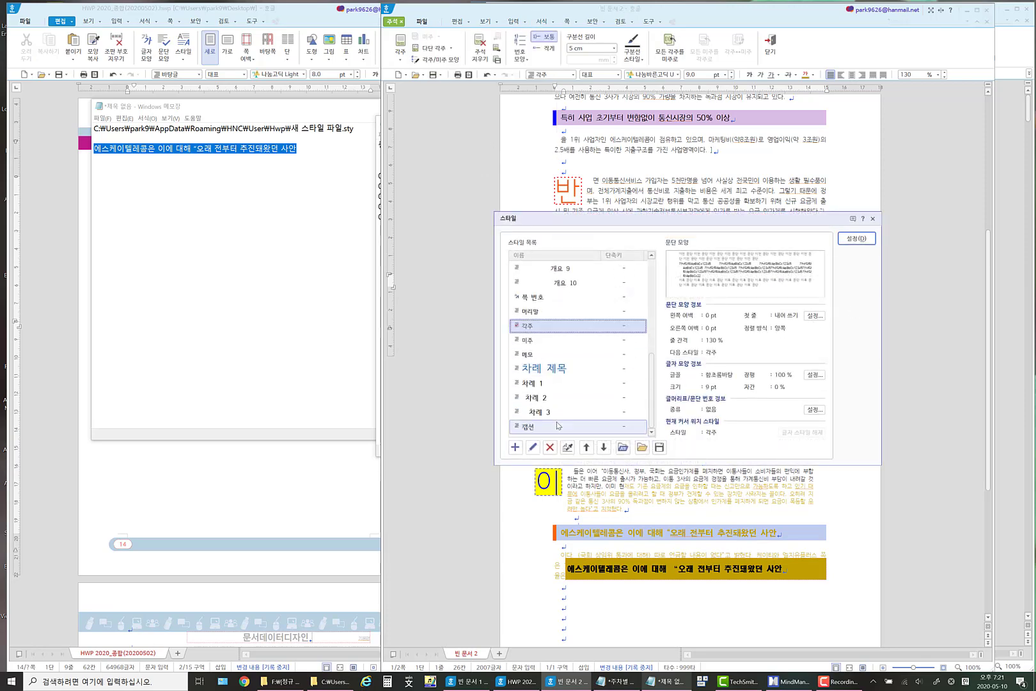
{"action": "left_click", "coordinate": [515, 447]}
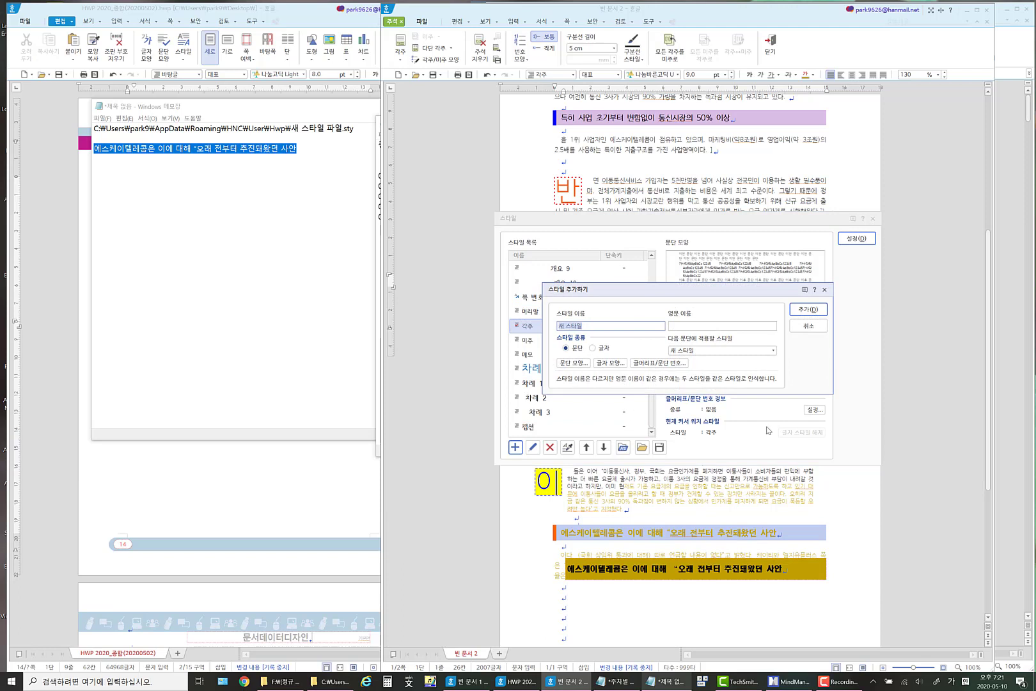
{"action": "type", "text": "각주"}
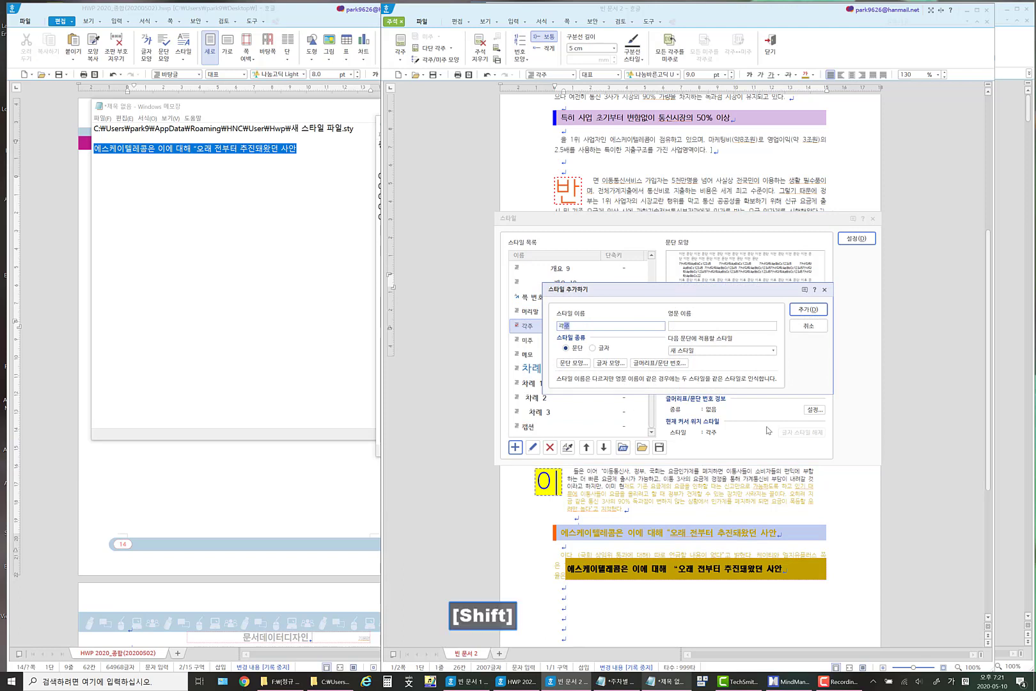
{"action": "type", "text": "_9"}
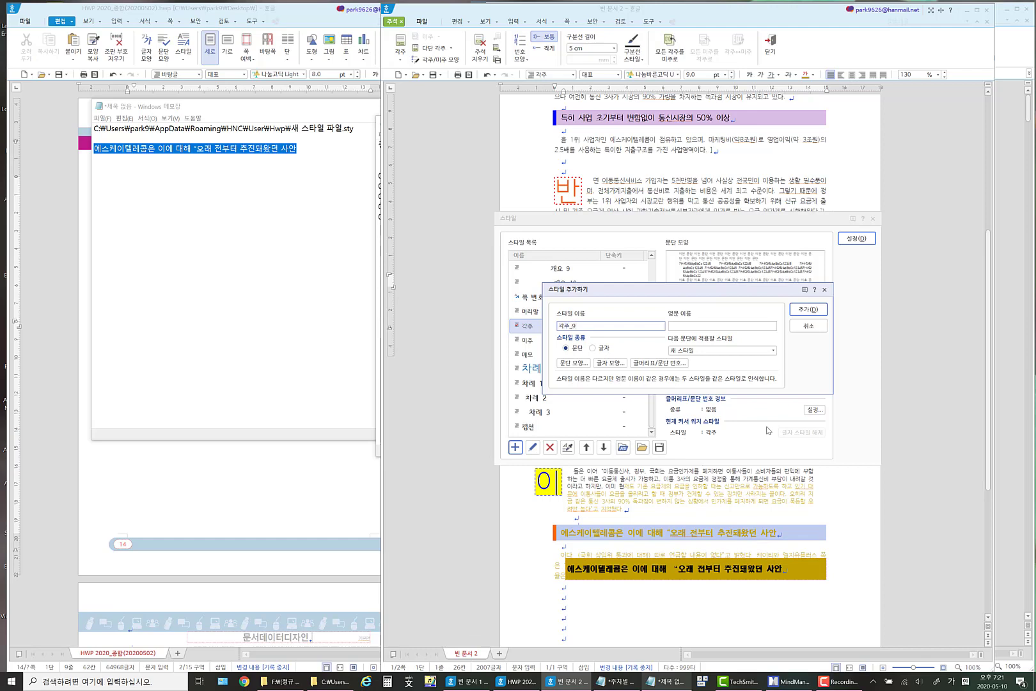
{"action": "type", "text": "포인트"}
{"action": "left_click", "coordinate": [818, 313]}
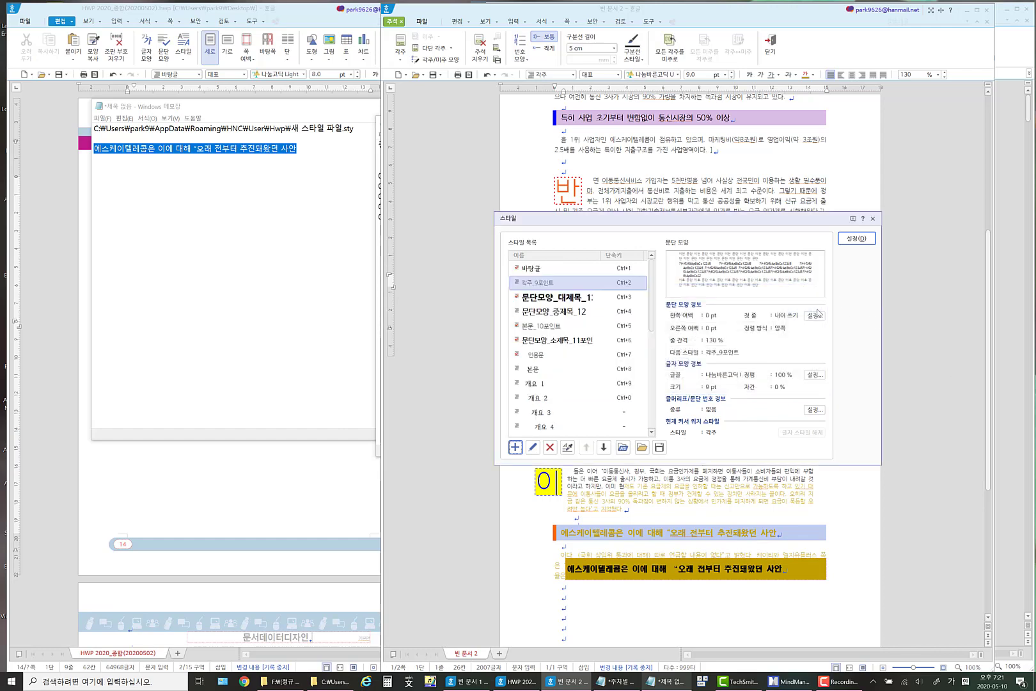
{"action": "left_click", "coordinate": [856, 239]}
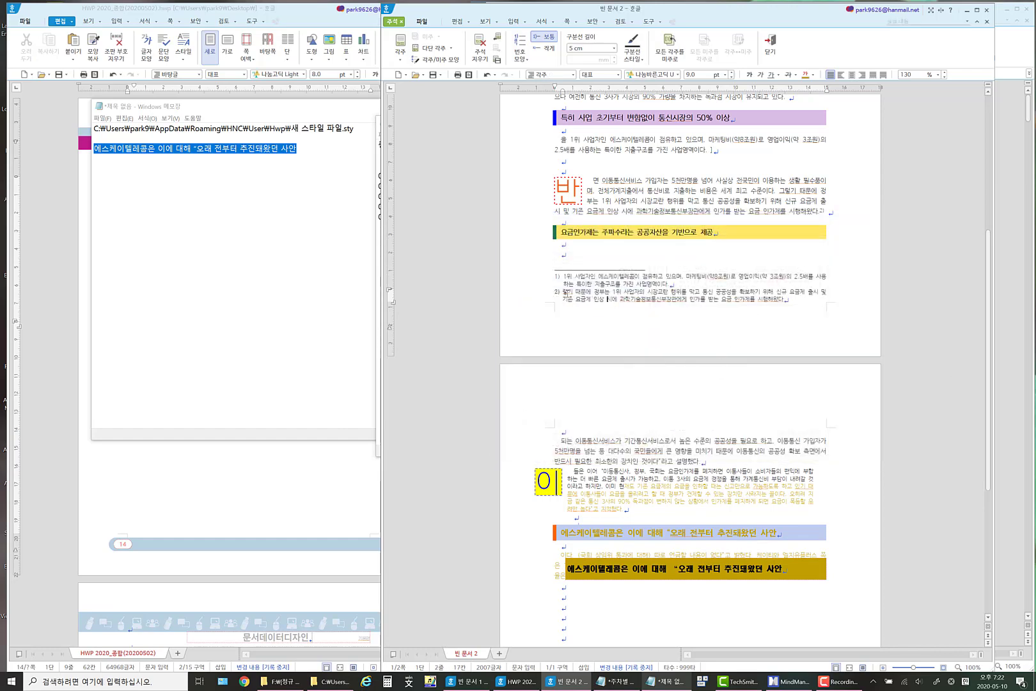
Increase the second footnote's font size to 11 pt.
{"action": "left_click", "coordinate": [545, 296]}
{"action": "double_click", "coordinate": [545, 296]}
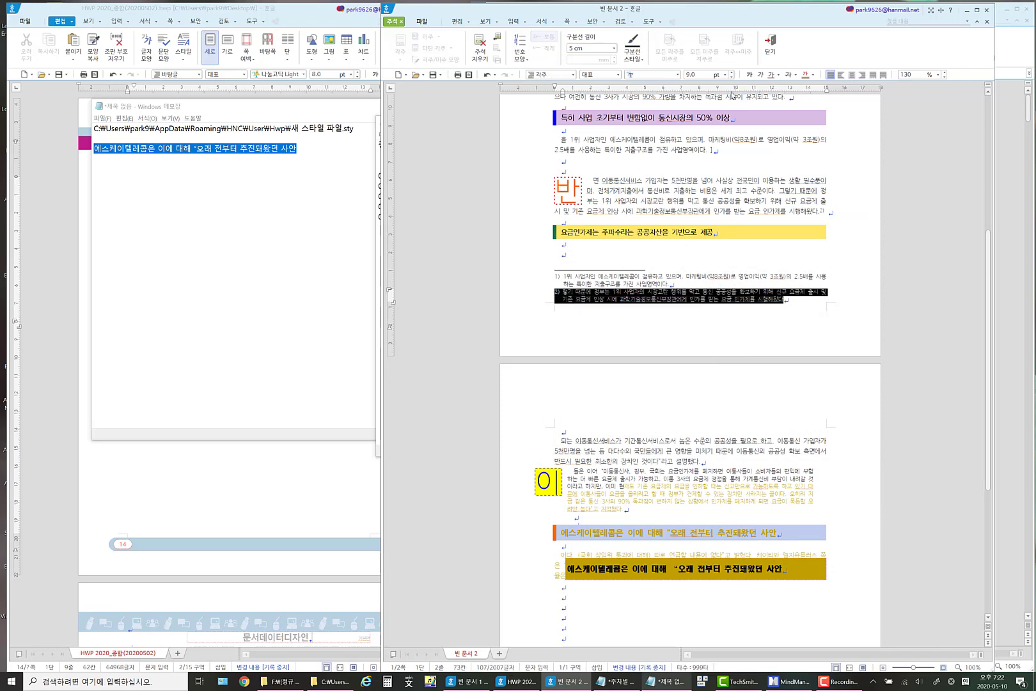
{"action": "left_click", "coordinate": [733, 73]}
{"action": "left_click", "coordinate": [733, 73]}
{"action": "left_click", "coordinate": [677, 345]}
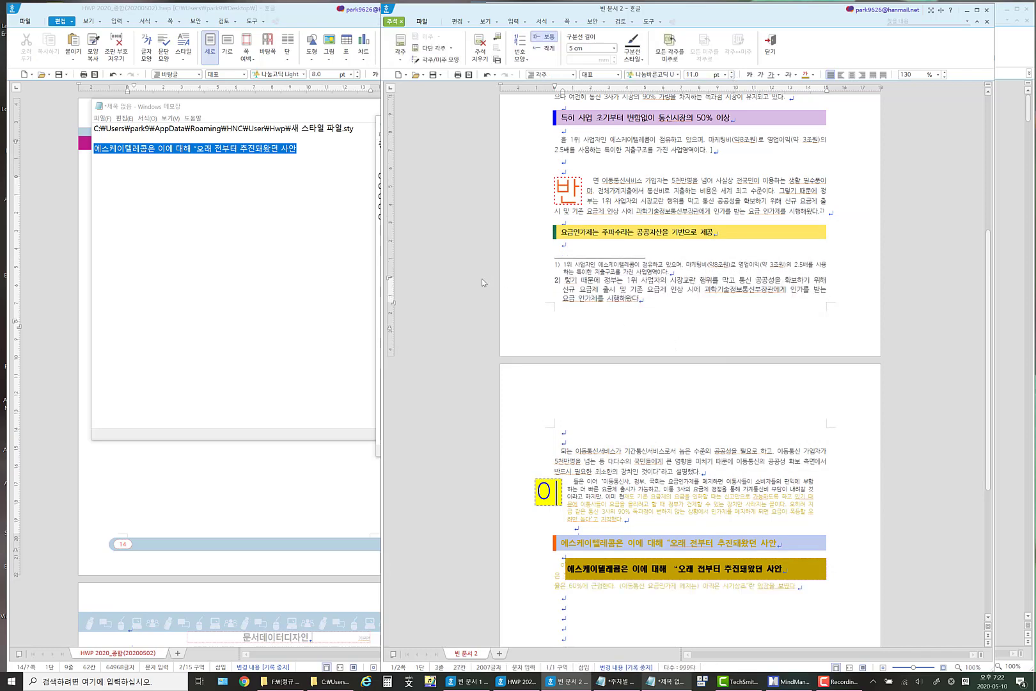
Apply the "각주_9포인트" paragraph style to the entire second footnote.
{"action": "left_click_drag", "start_coordinate": [481, 278], "coordinate": [482, 314]}
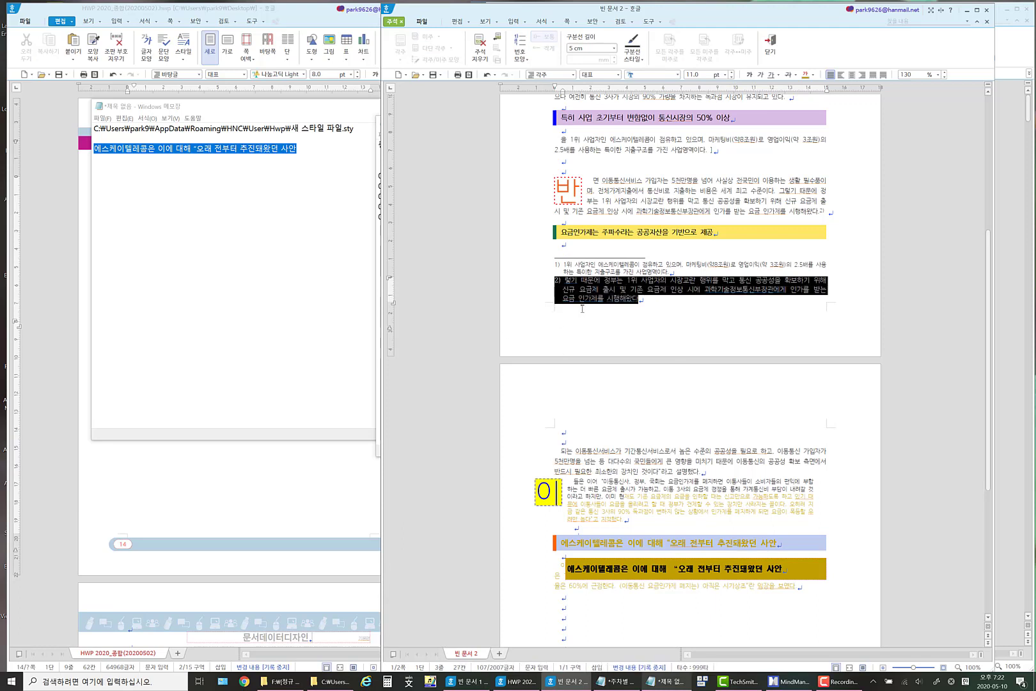
{"action": "left_click", "coordinate": [554, 24]}
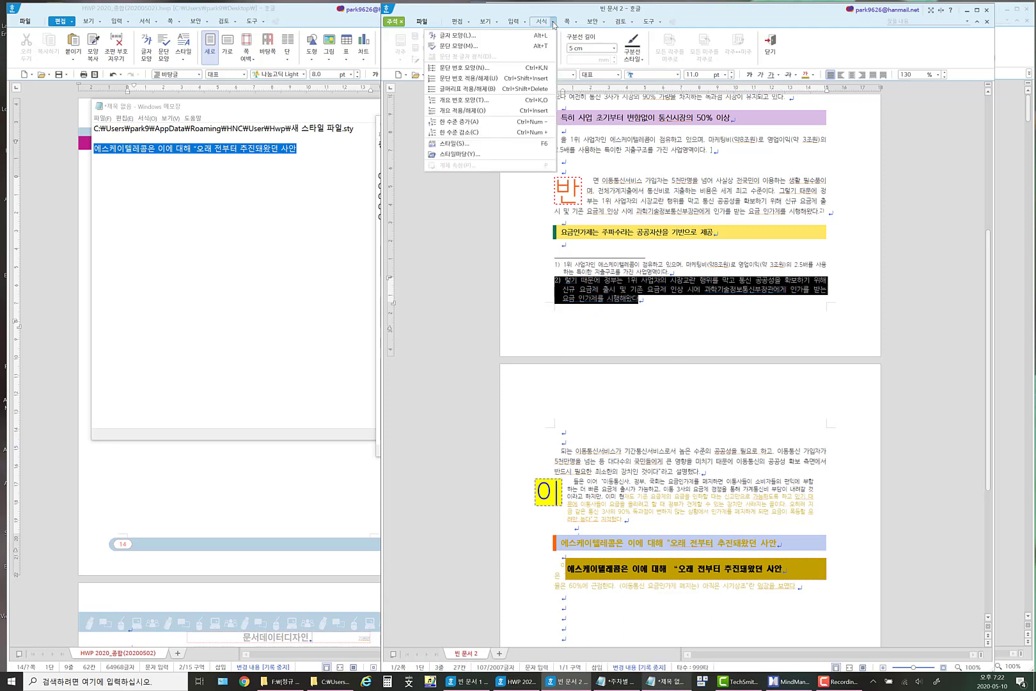
{"action": "left_click", "coordinate": [474, 145]}
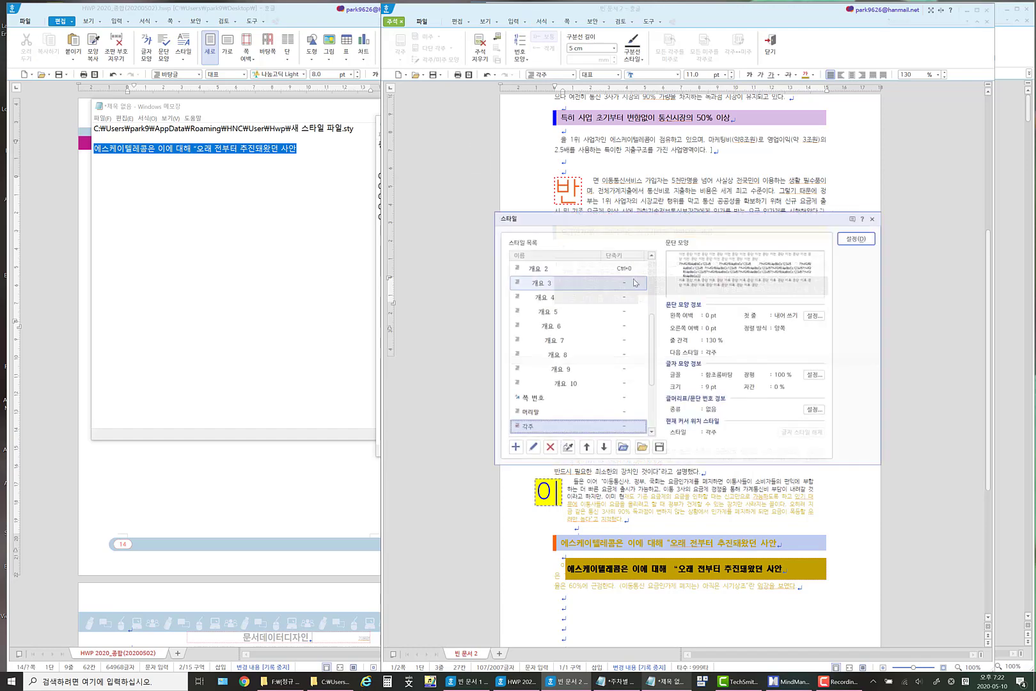
{"action": "scroll", "coordinate": [555, 416], "scroll_direction": "down", "scroll_amount": 3}
{"action": "scroll", "coordinate": [555, 418], "scroll_direction": "up", "scroll_amount": 5}
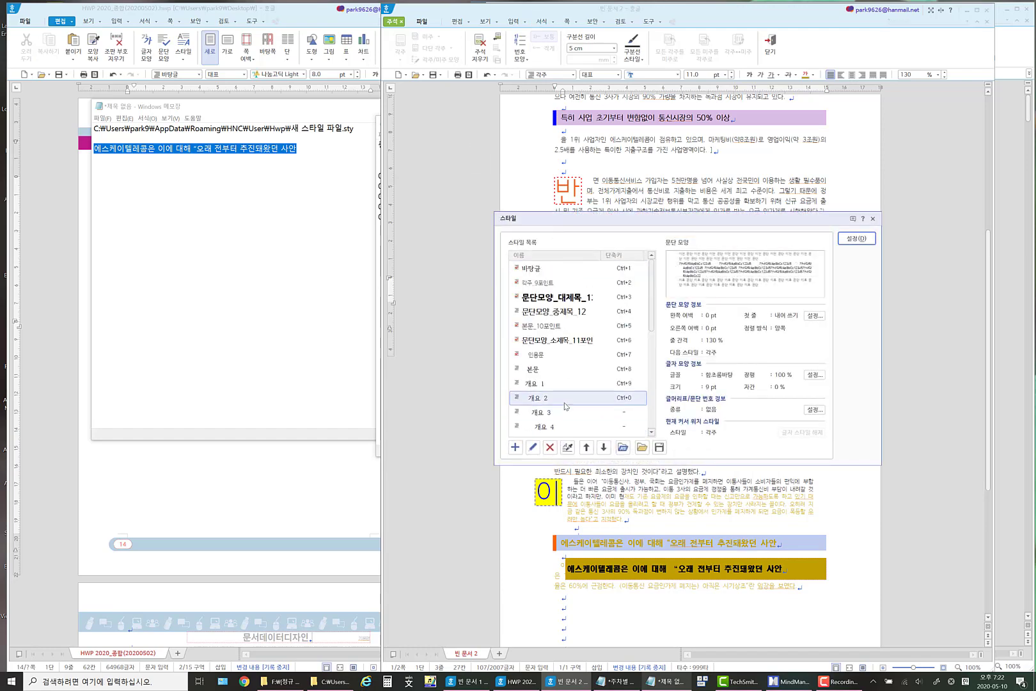
{"action": "left_click", "coordinate": [556, 281]}
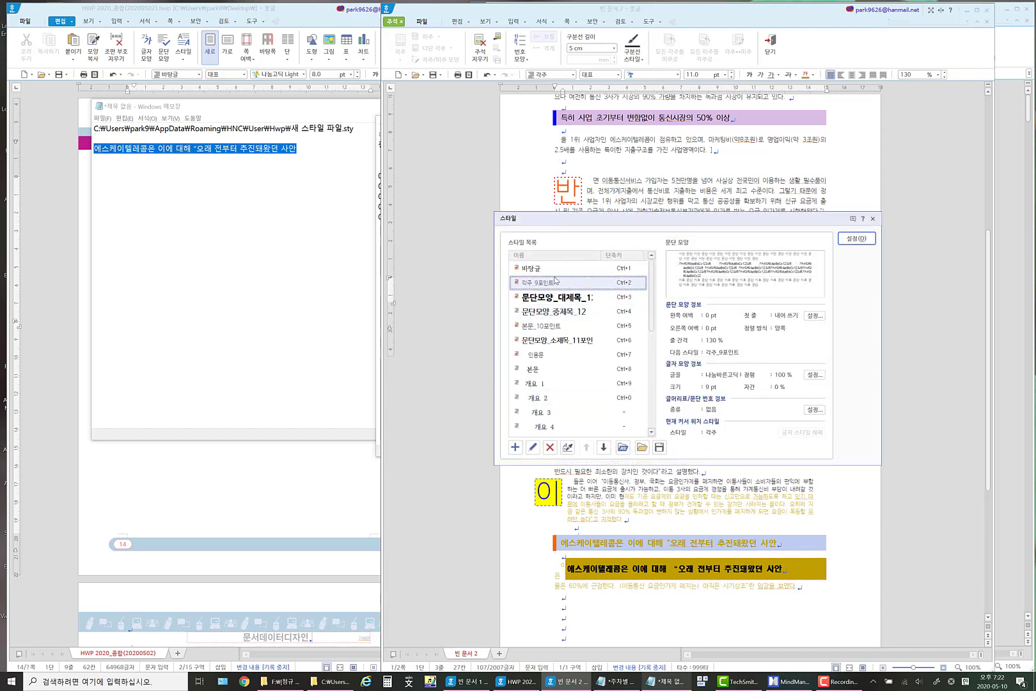
{"action": "left_click", "coordinate": [871, 238]}
{"action": "left_click", "coordinate": [638, 307]}
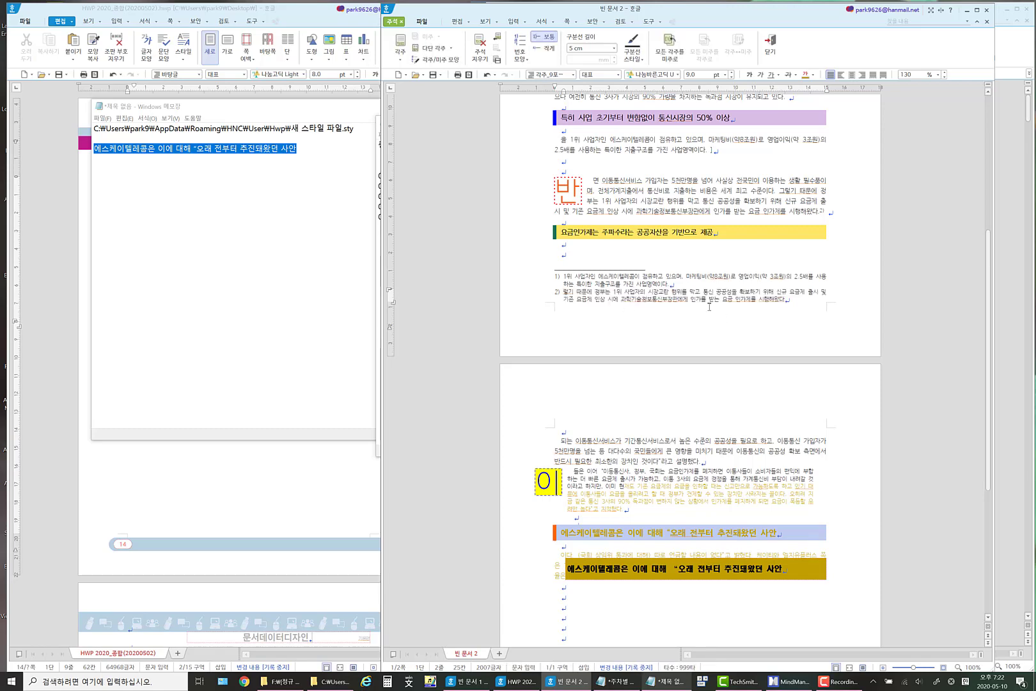
{"action": "left_click", "coordinate": [649, 276]}
{"action": "double_click", "coordinate": [538, 280]}
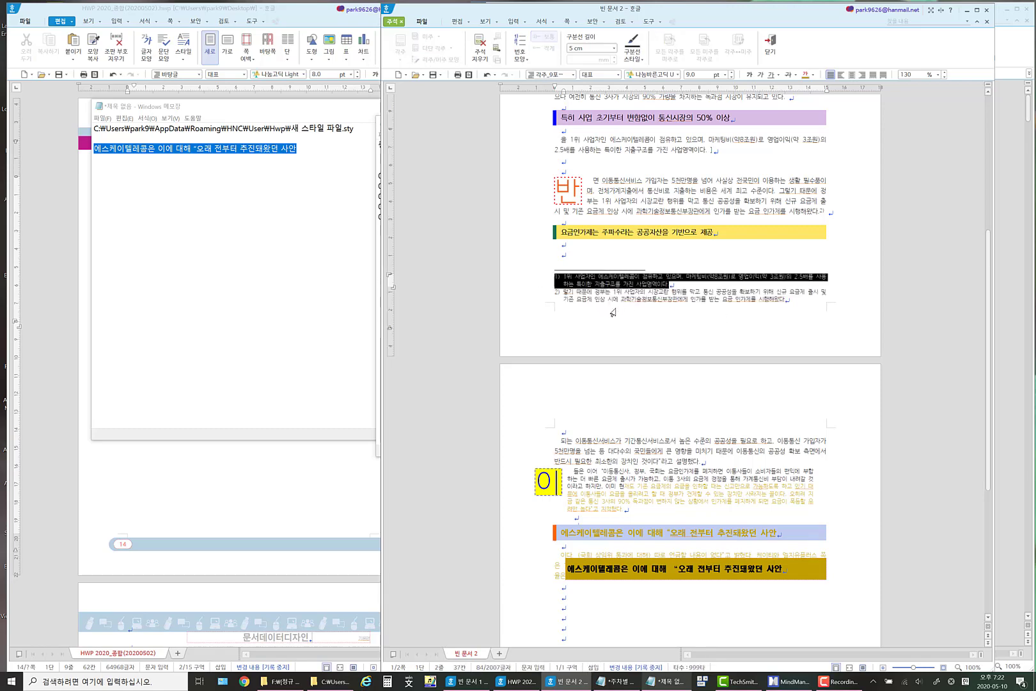
{"action": "left_click", "coordinate": [708, 299]}
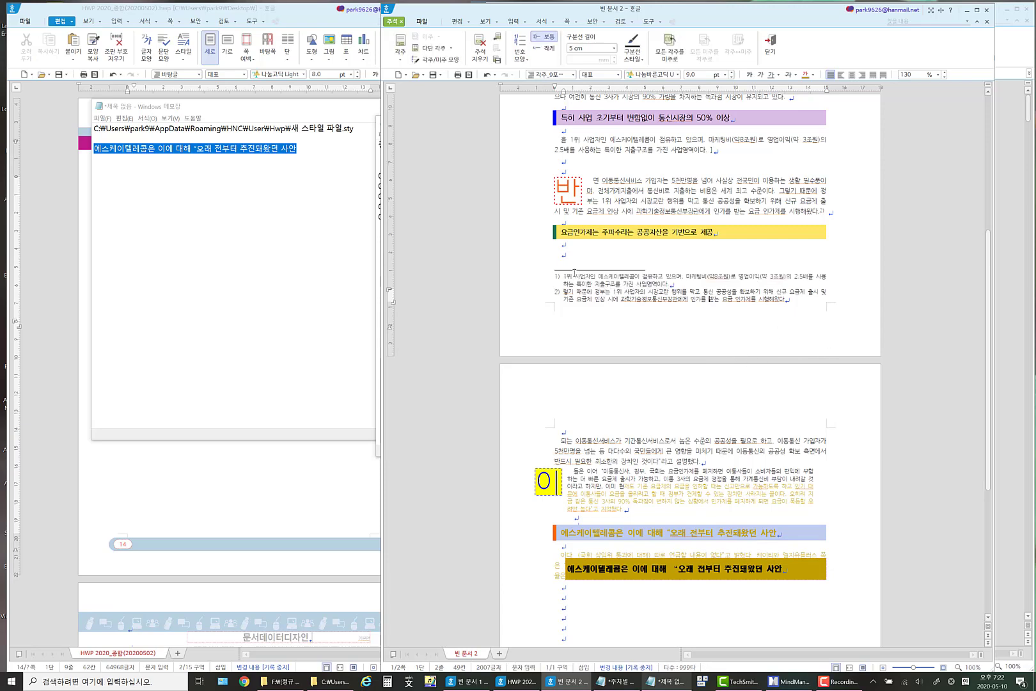
{"action": "left_click_drag", "start_coordinate": [561, 276], "coordinate": [793, 314]}
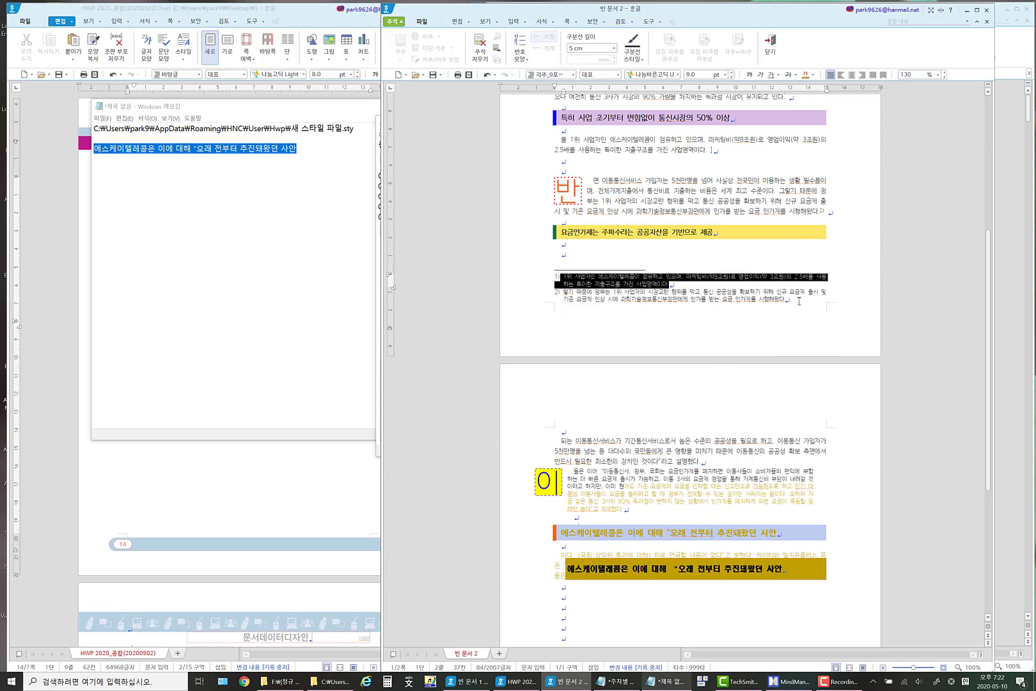
{"action": "left_click", "coordinate": [799, 300]}
{"action": "left_click_drag", "start_coordinate": [527, 278], "coordinate": [825, 318]}
{"action": "left_click", "coordinate": [802, 300]}
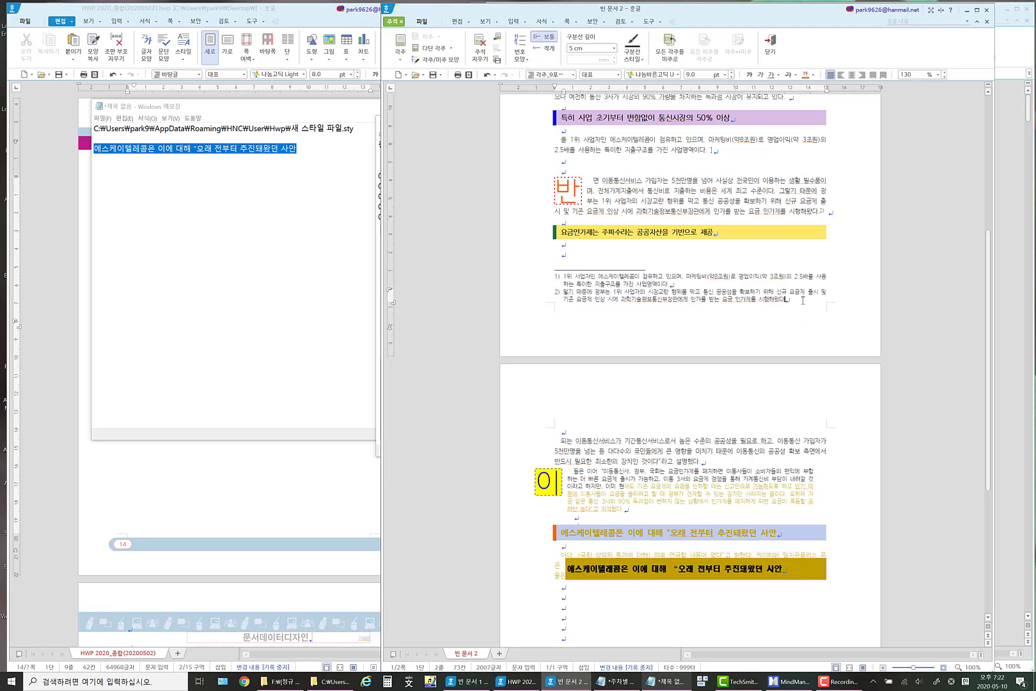
Change the footnote number format to asterisks (*, **, ***) in the note shape settings and apply it.
{"action": "left_click", "coordinate": [523, 22]}
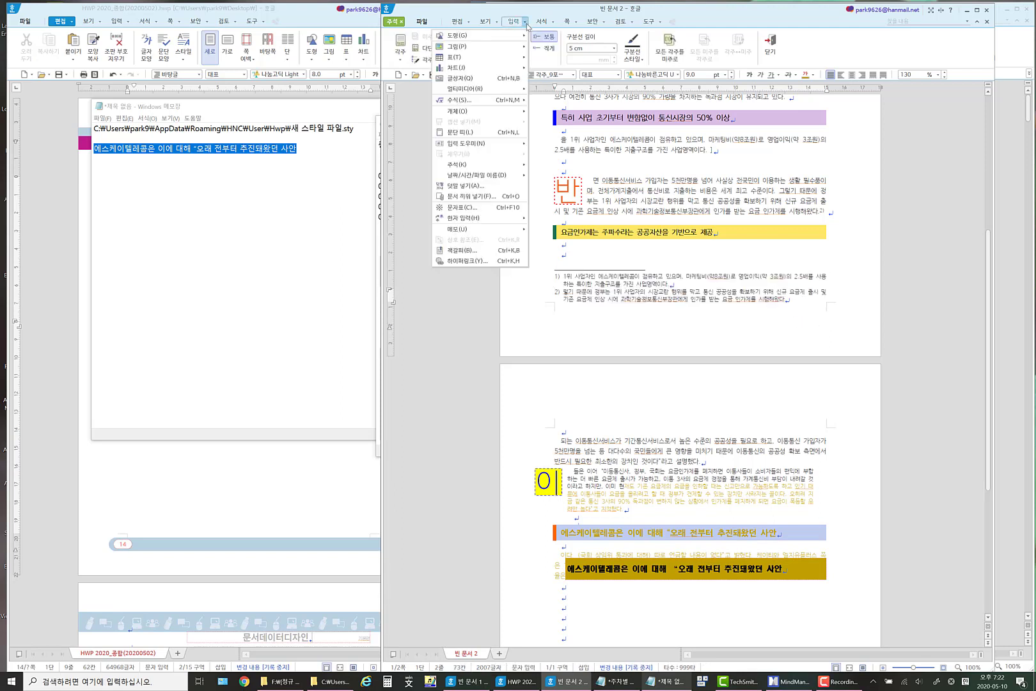
{"action": "mouse_move", "coordinate": [501, 166]}
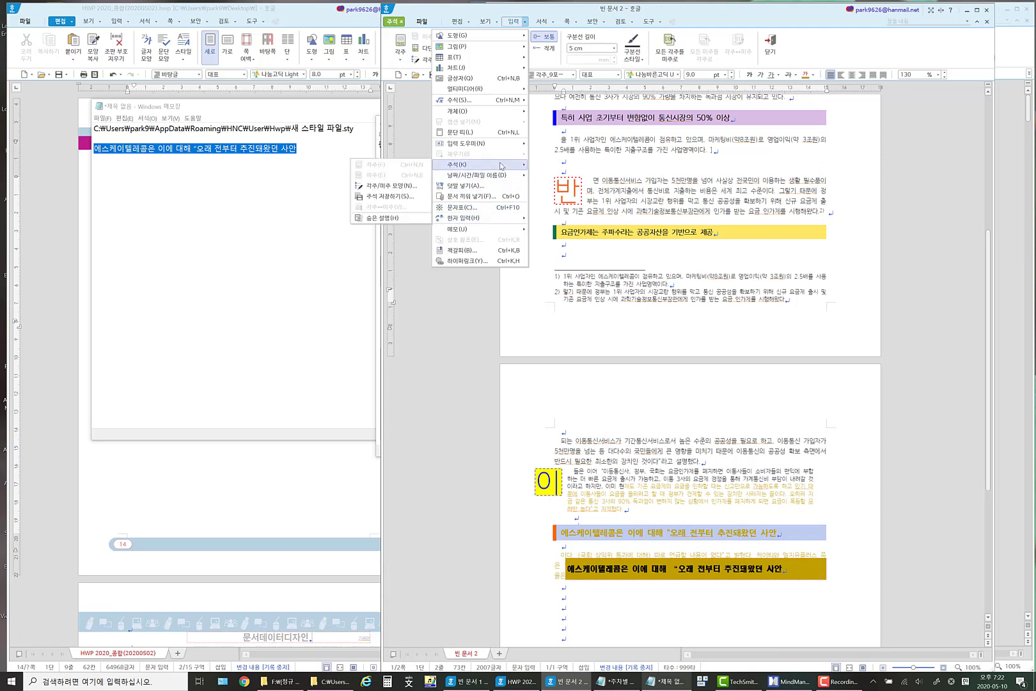
{"action": "left_click", "coordinate": [405, 186]}
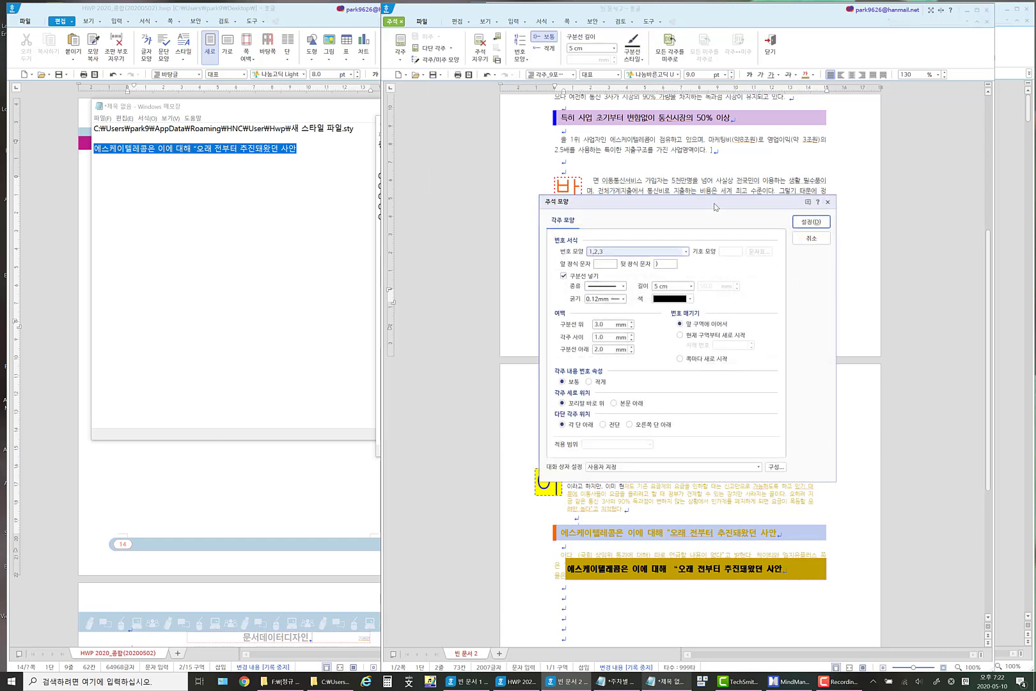
{"action": "left_click_drag", "start_coordinate": [714, 201], "coordinate": [711, 320]}
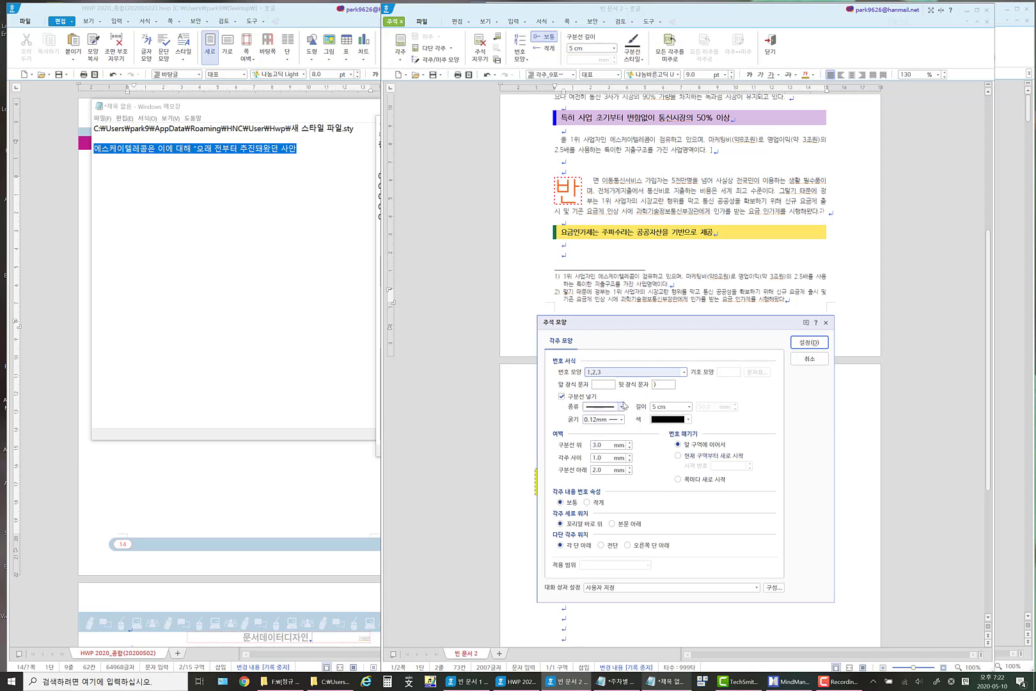
{"action": "left_click", "coordinate": [683, 374]}
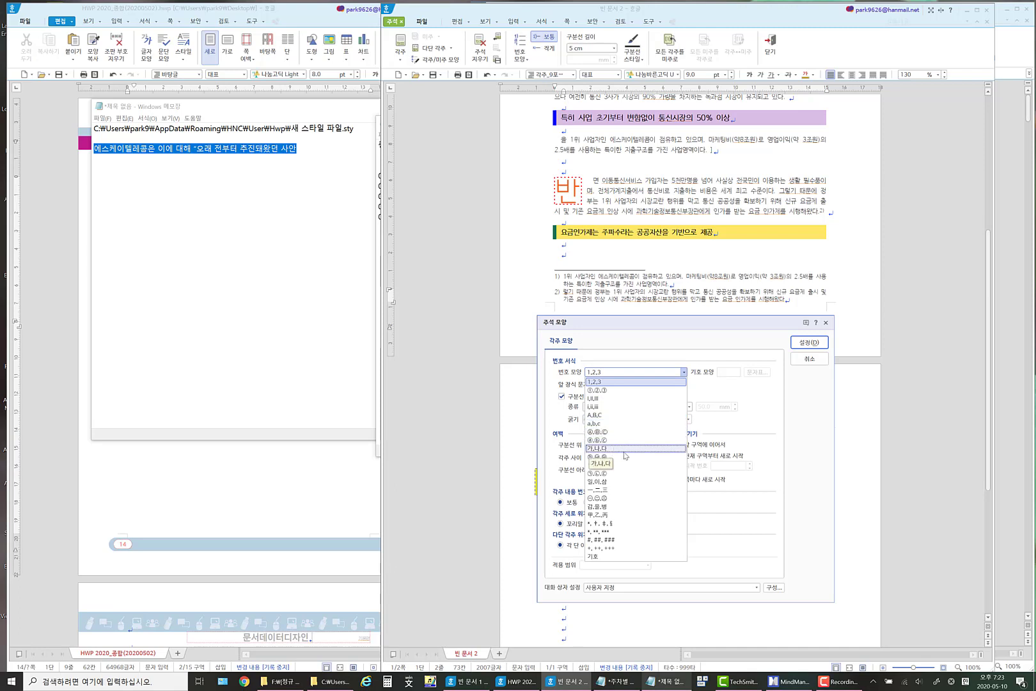
{"action": "left_click", "coordinate": [615, 532]}
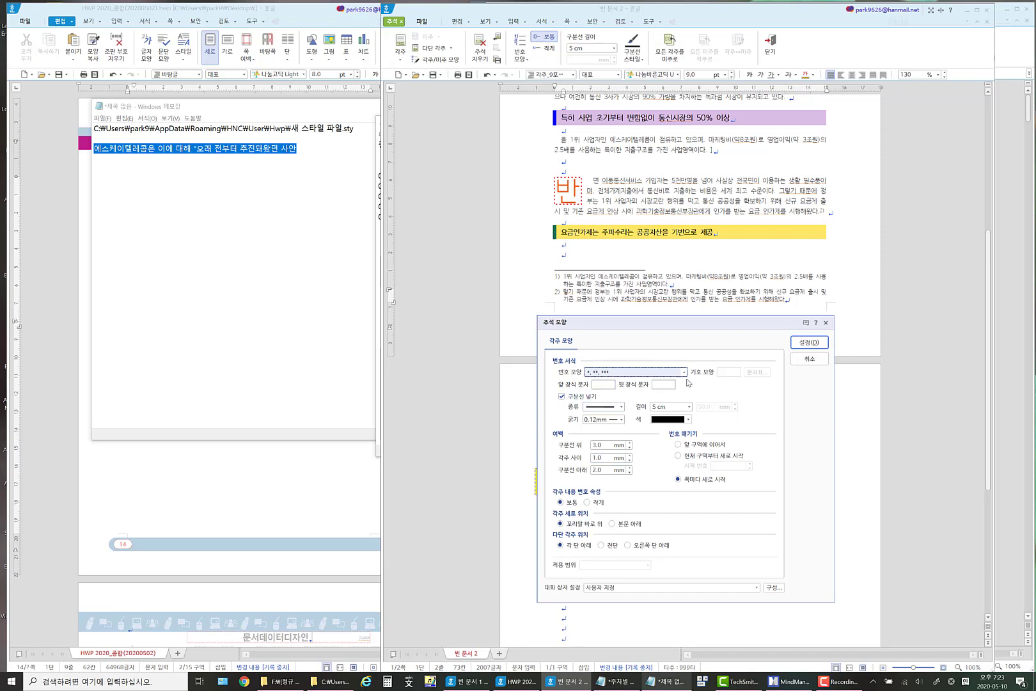
{"action": "left_click", "coordinate": [807, 344]}
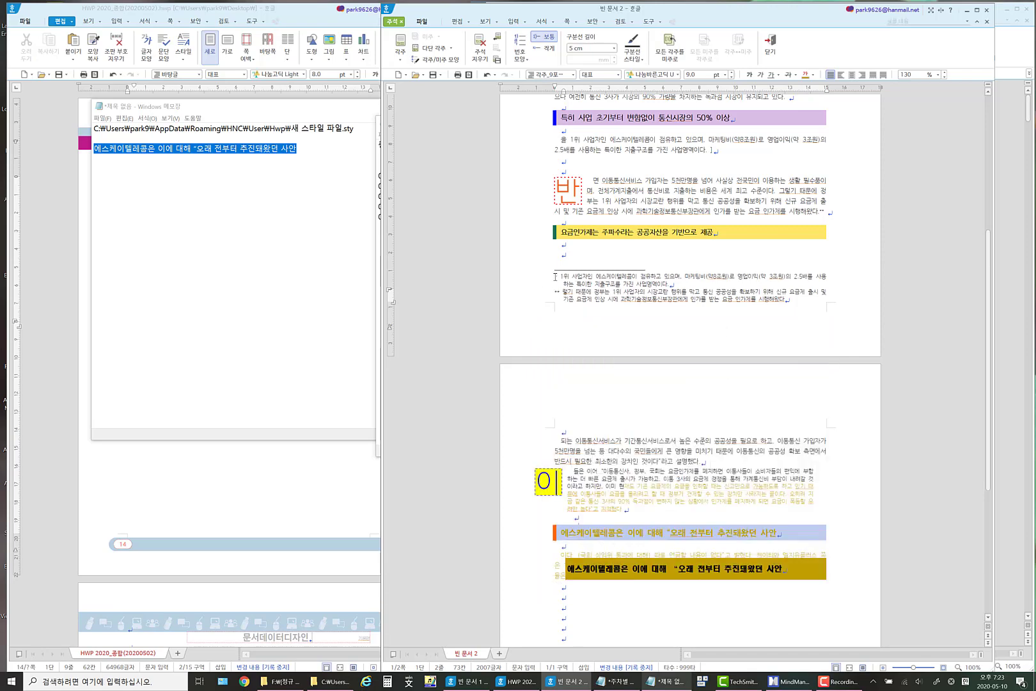
Set the footnote number format to 1,2,3 in the note shape settings.
{"action": "left_click_drag", "start_coordinate": [555, 276], "coordinate": [756, 292]}
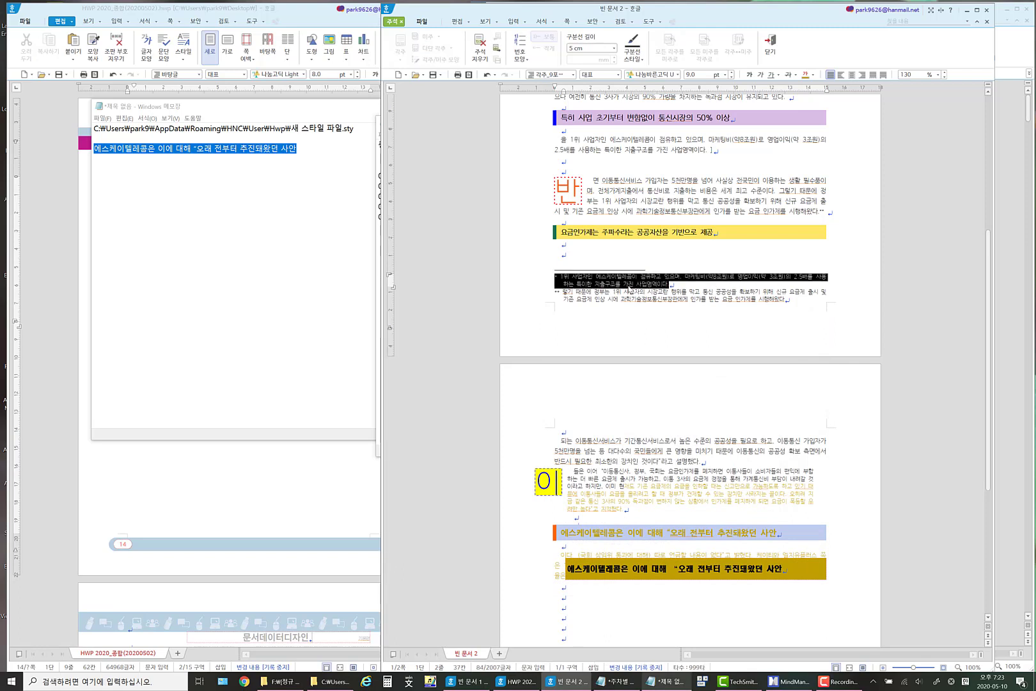
{"action": "left_click", "coordinate": [629, 285]}
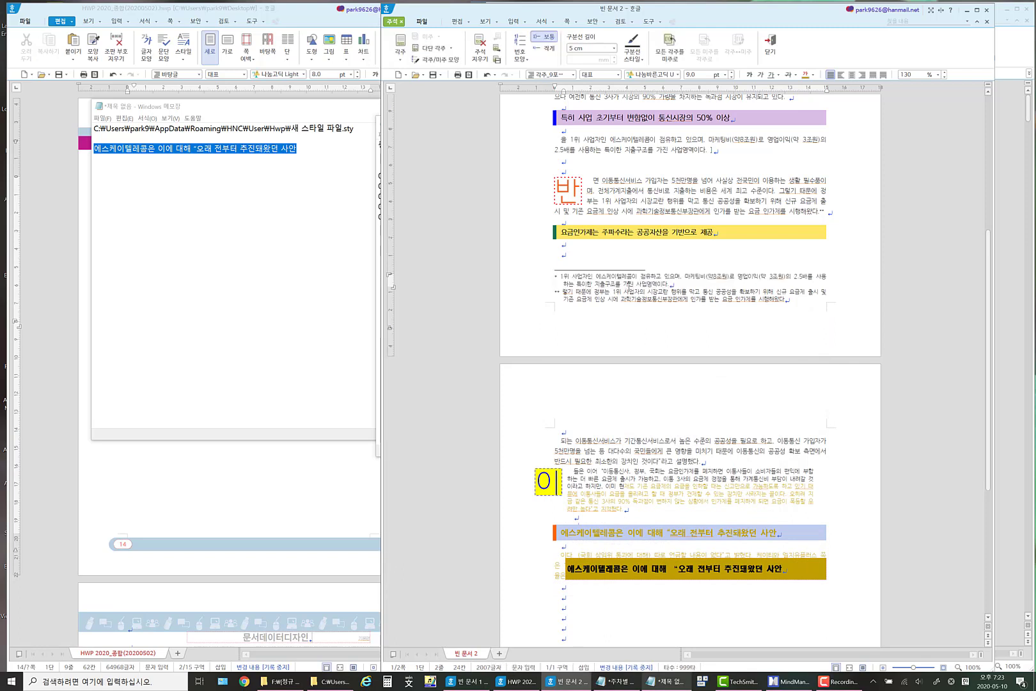
{"action": "left_click", "coordinate": [525, 22]}
{"action": "mouse_move", "coordinate": [492, 165]}
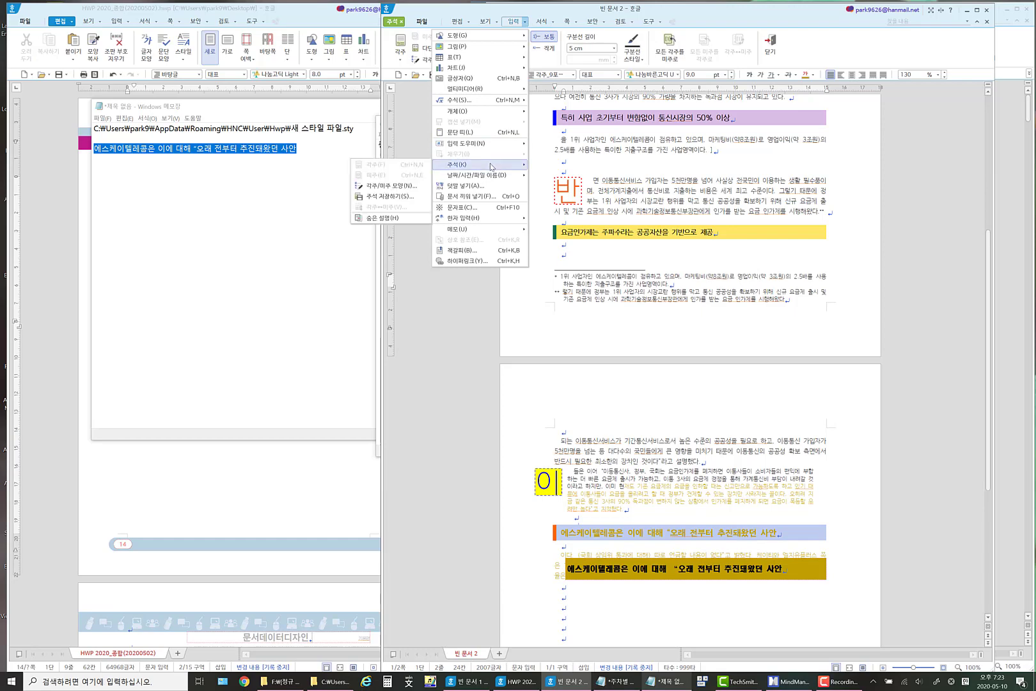
{"action": "left_click", "coordinate": [391, 185]}
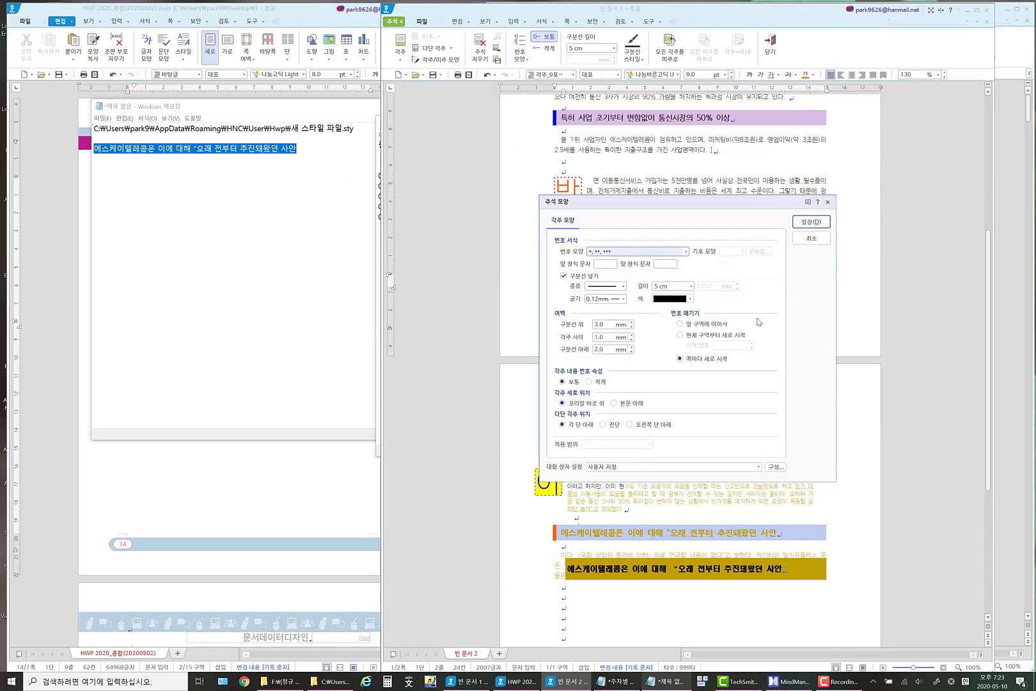
{"action": "left_click_drag", "start_coordinate": [639, 203], "coordinate": [356, 182]}
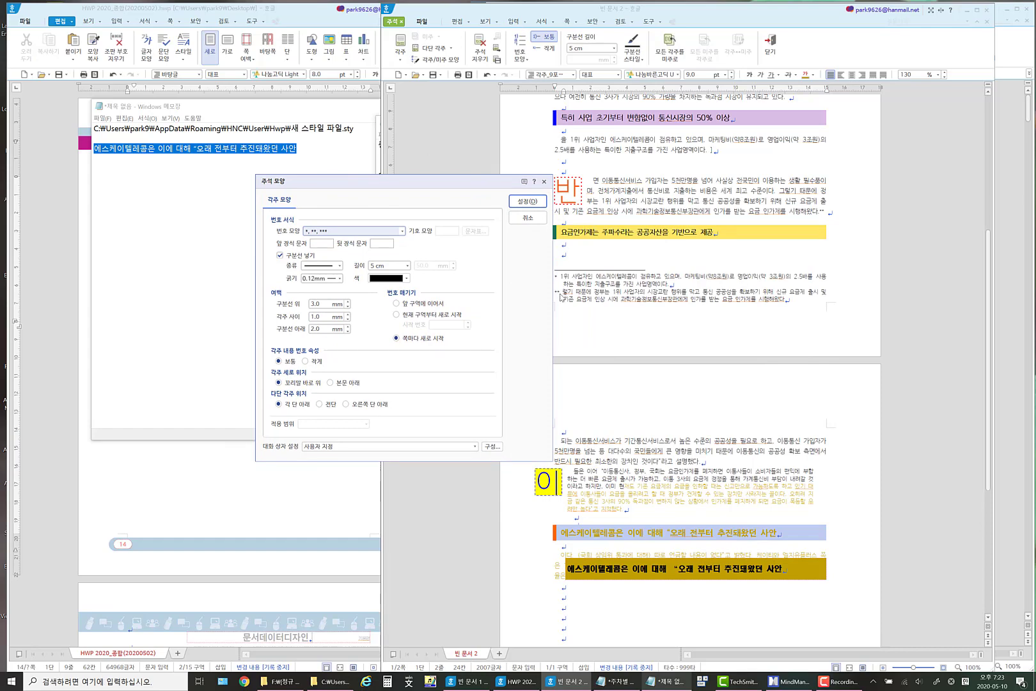
{"action": "left_click", "coordinate": [401, 231]}
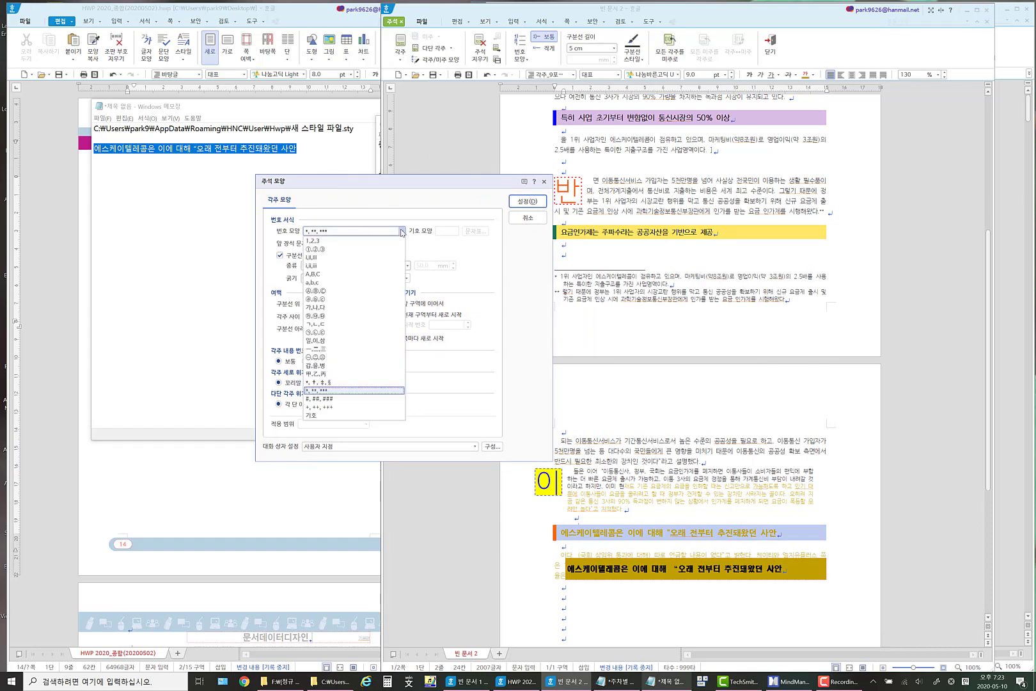
{"action": "left_click", "coordinate": [328, 244]}
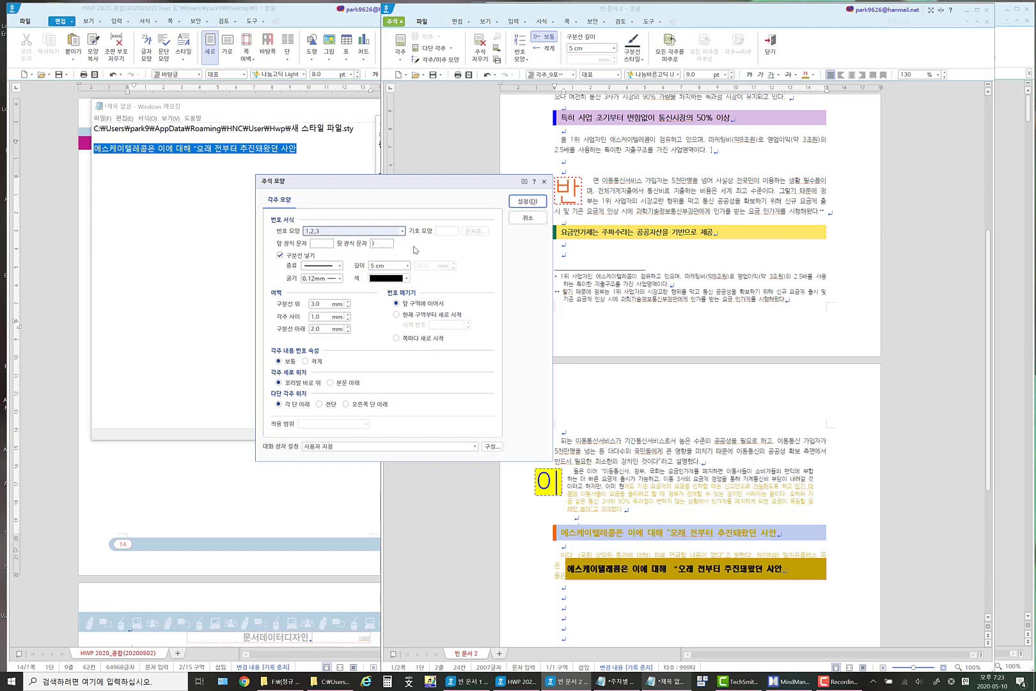
{"action": "left_click_drag", "start_coordinate": [425, 183], "coordinate": [351, 190]}
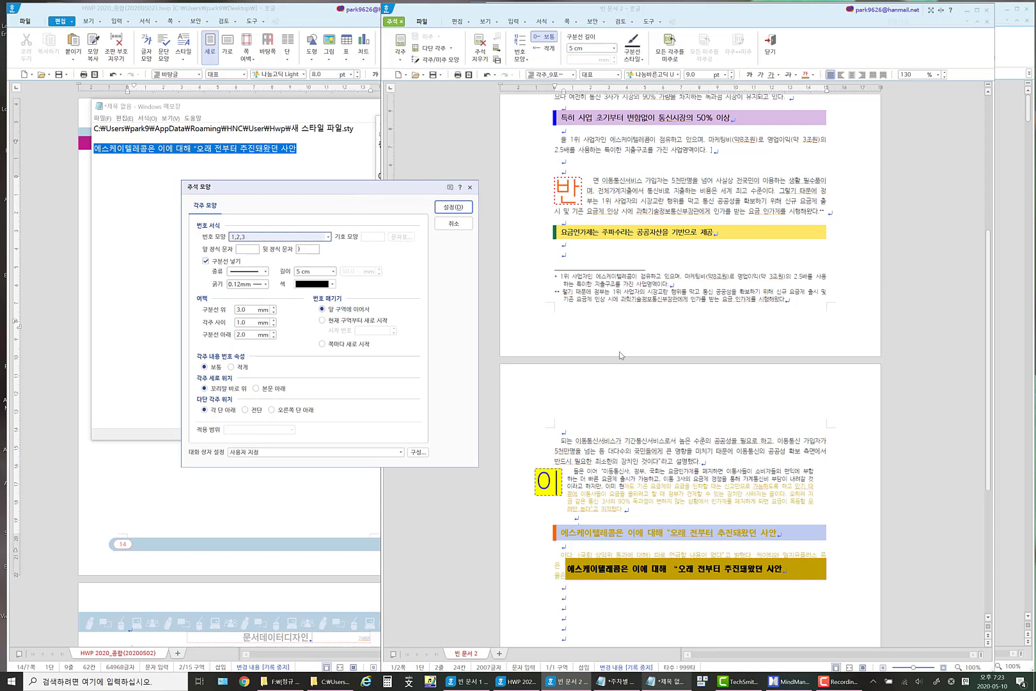
Try the footnote numbering options for restarting at the current section and on every page, ending with continuing from the previous section.
{"action": "left_click", "coordinate": [322, 320]}
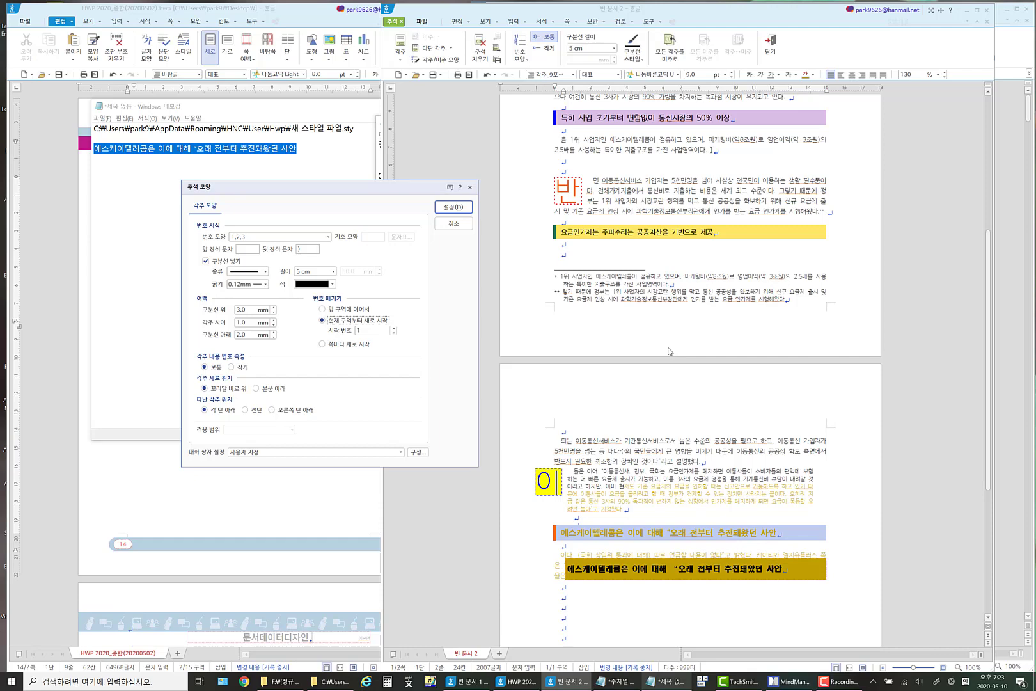
{"action": "left_click", "coordinate": [338, 310]}
{"action": "left_click", "coordinate": [332, 345]}
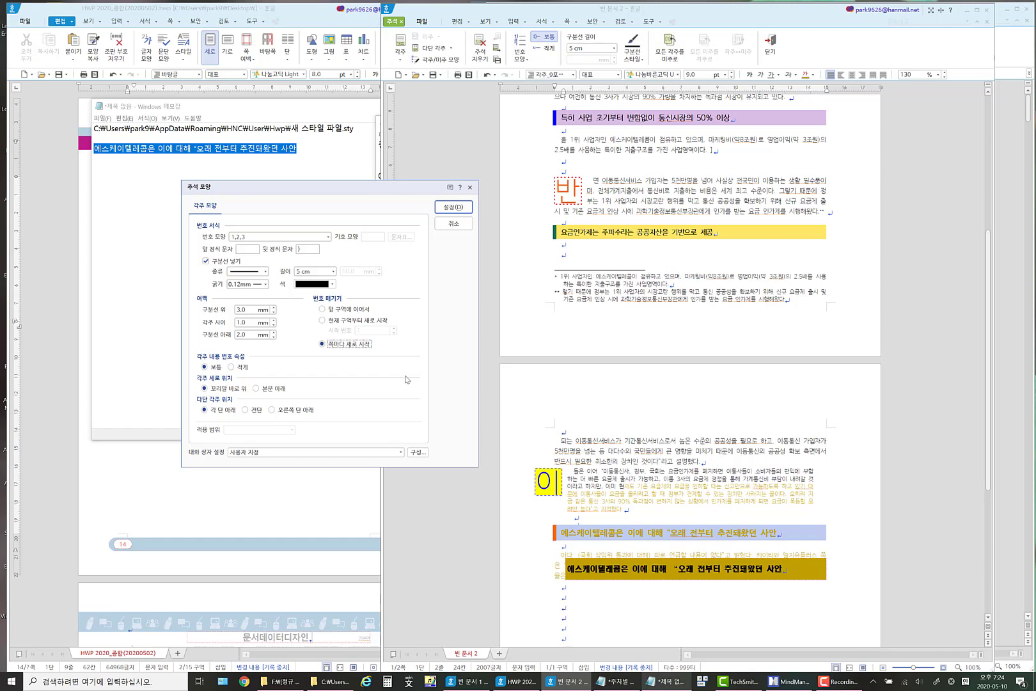
{"action": "left_click", "coordinate": [339, 312]}
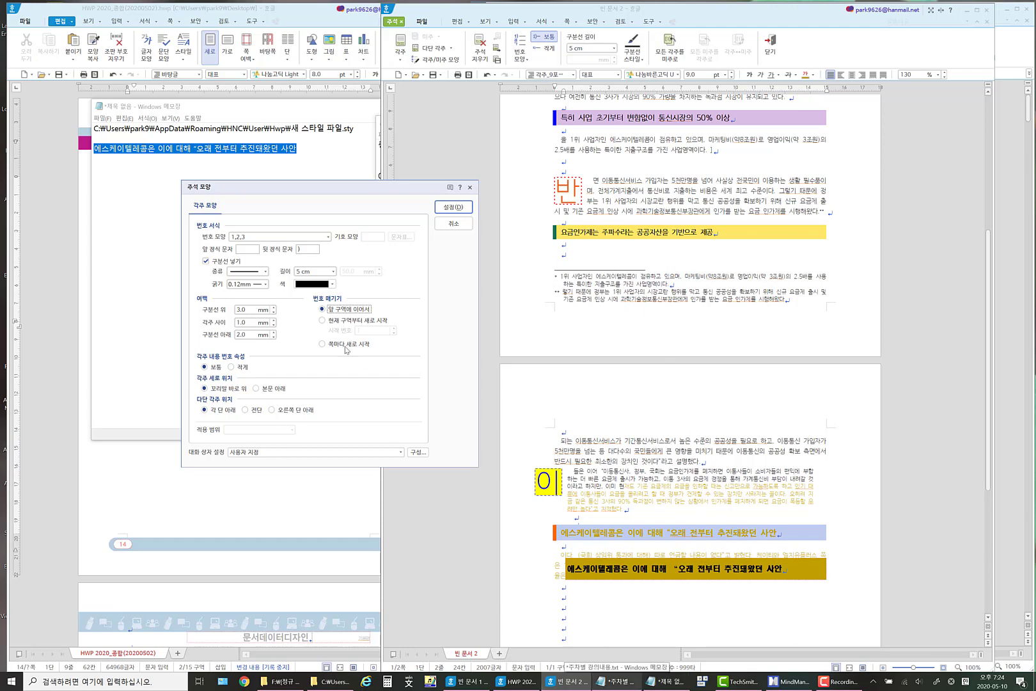
{"action": "left_click", "coordinate": [322, 321]}
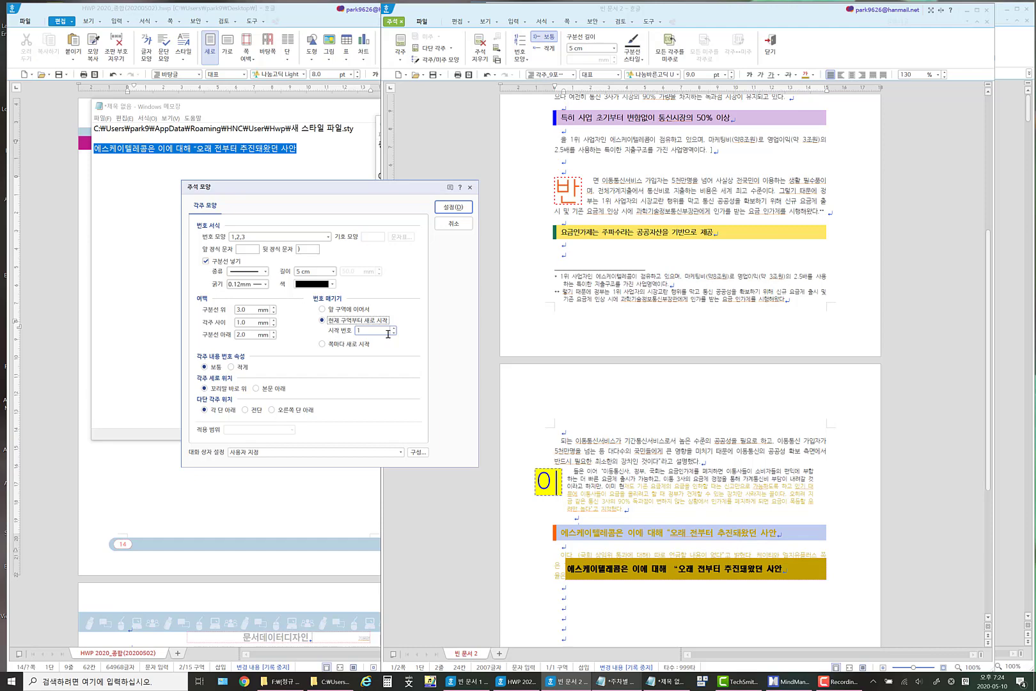
{"action": "left_click", "coordinate": [323, 311]}
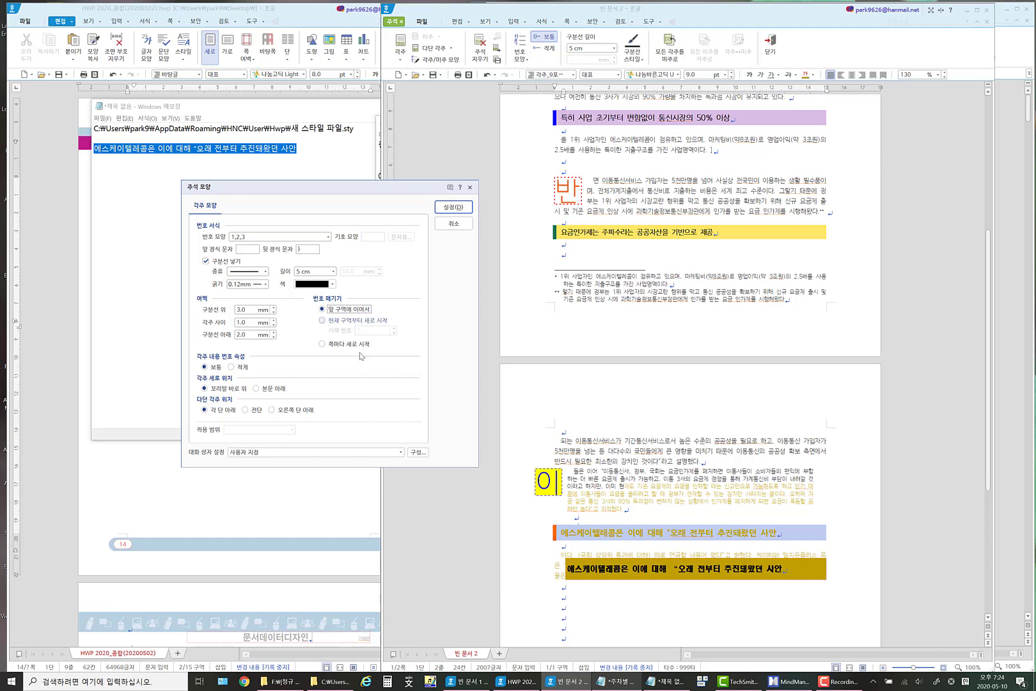
Apply the 1,2,3 note shape settings to the footnotes and undo that change.
{"action": "left_click", "coordinate": [229, 373]}
{"action": "left_click", "coordinate": [274, 388]}
{"action": "left_click", "coordinate": [458, 209]}
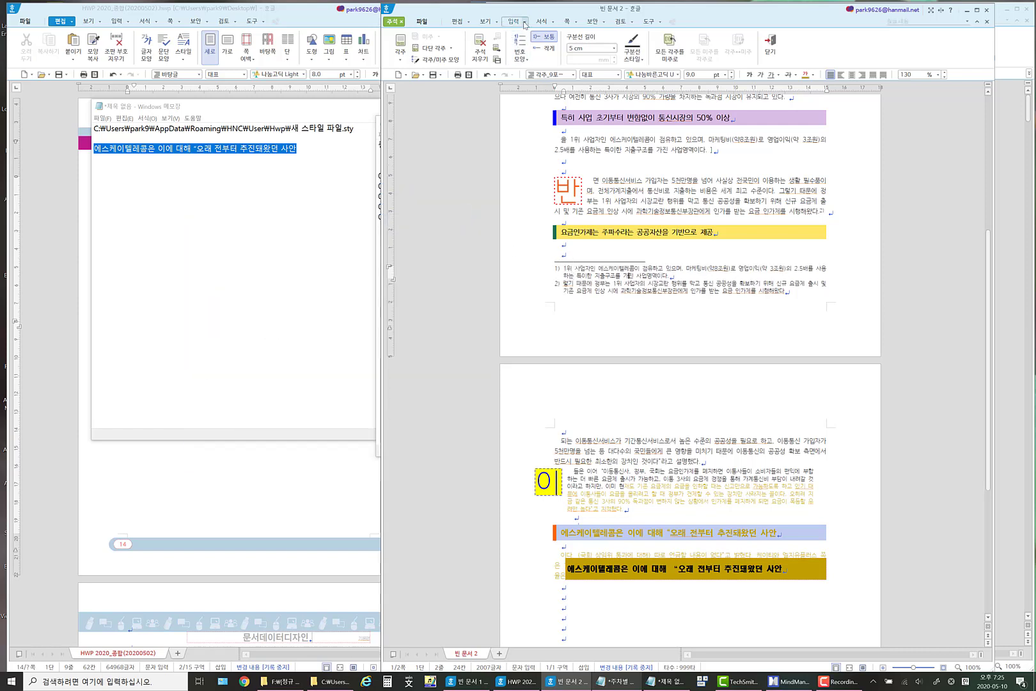
{"action": "left_click", "coordinate": [486, 74]}
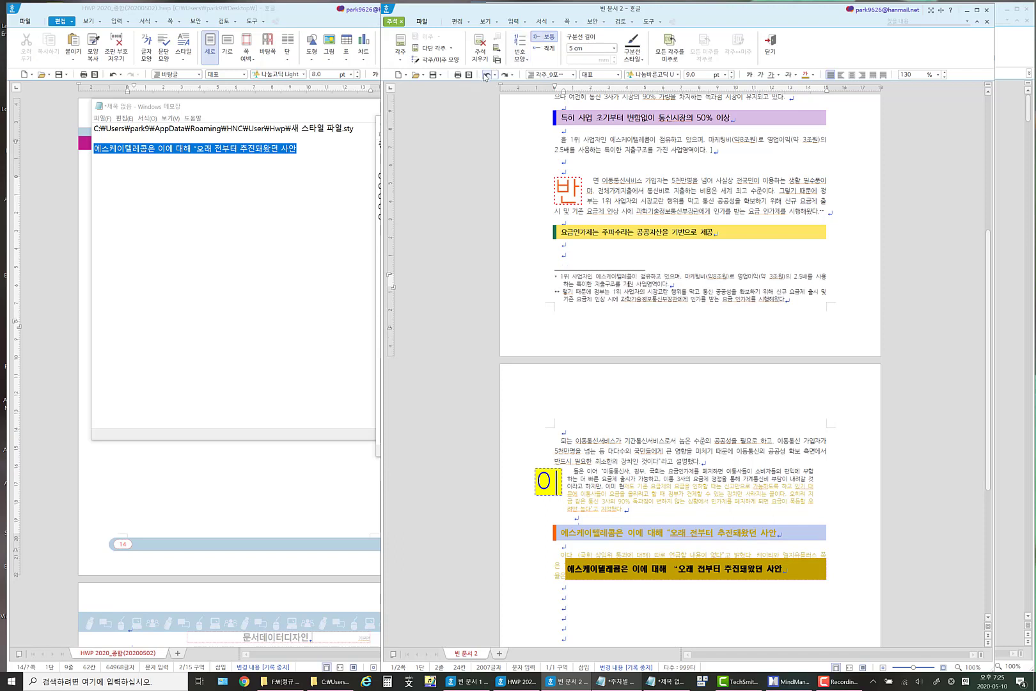
Review the footnote placement and numbering options in the note shape settings and close them without applying anything.
{"action": "left_click", "coordinate": [525, 21]}
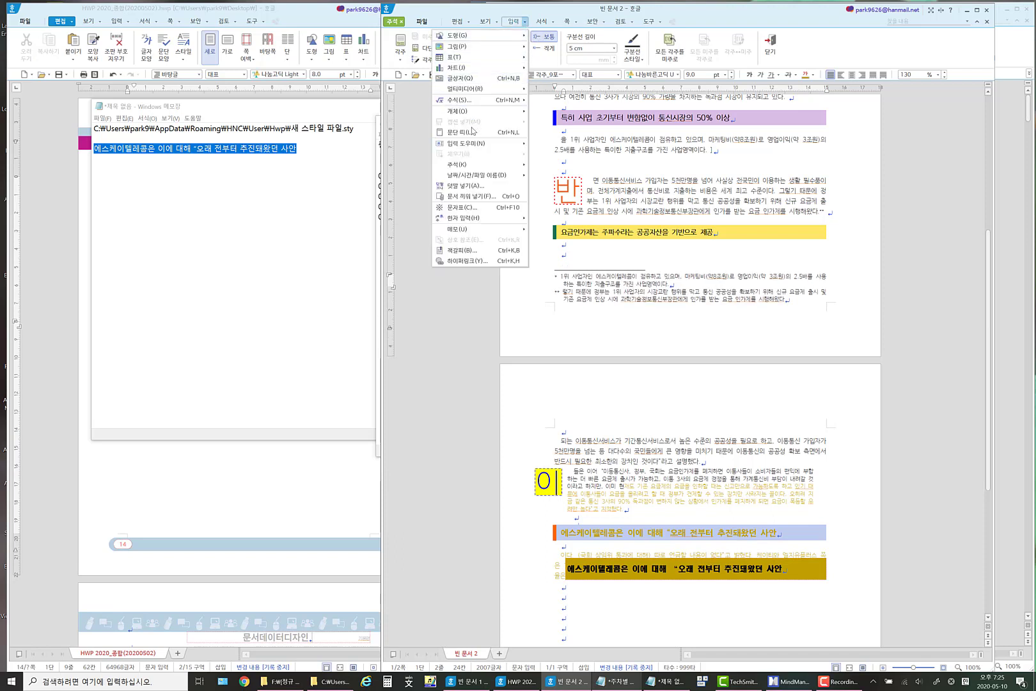
{"action": "mouse_move", "coordinate": [464, 165]}
{"action": "left_click", "coordinate": [394, 187]}
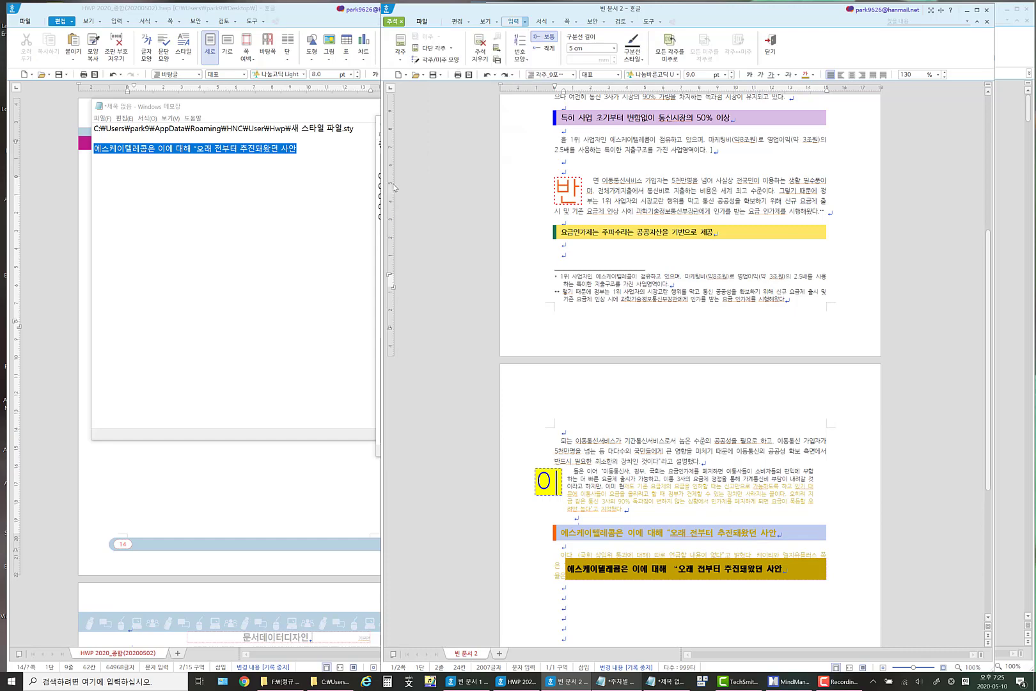
{"action": "left_click_drag", "start_coordinate": [695, 205], "coordinate": [330, 182]}
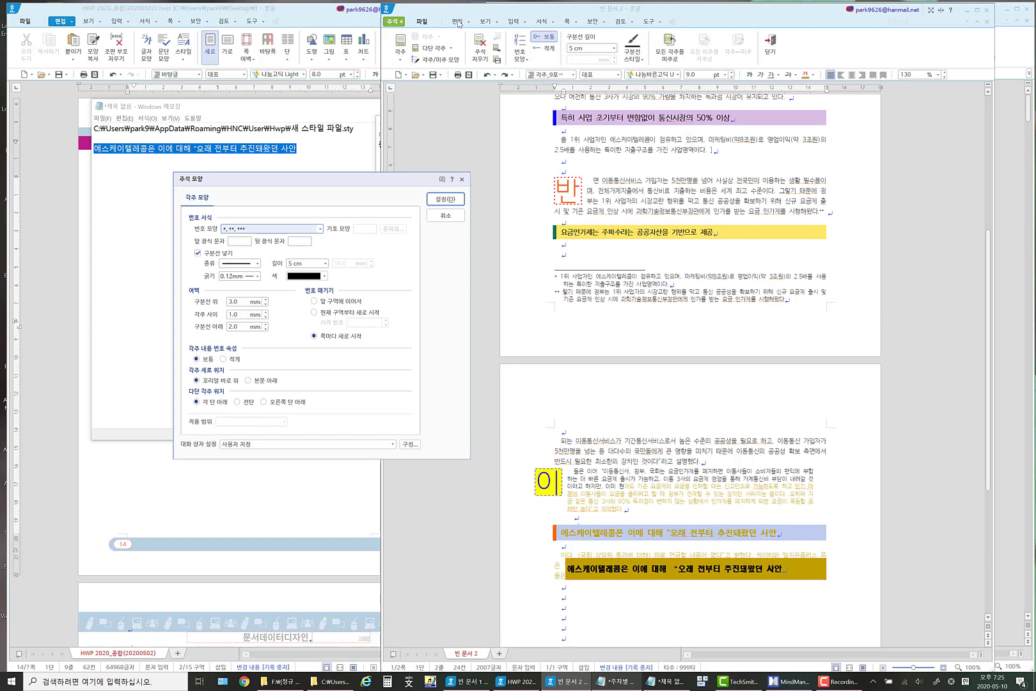
{"action": "left_click", "coordinate": [447, 216]}
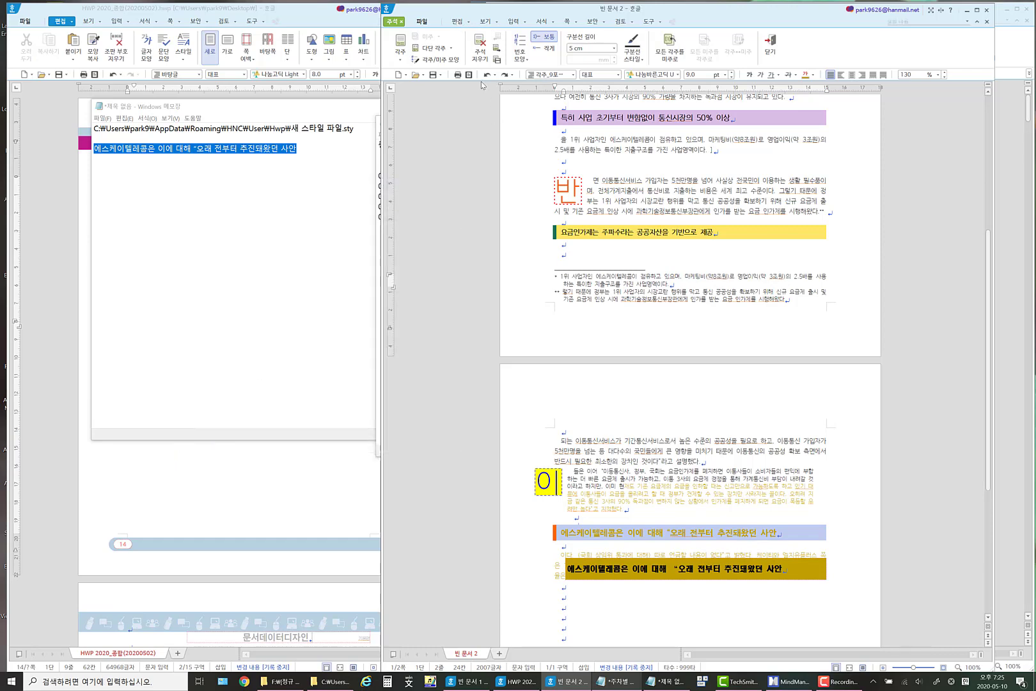
Lay out the body text of the news document in two columns.
{"action": "left_click", "coordinate": [457, 21]}
{"action": "left_click", "coordinate": [682, 174]}
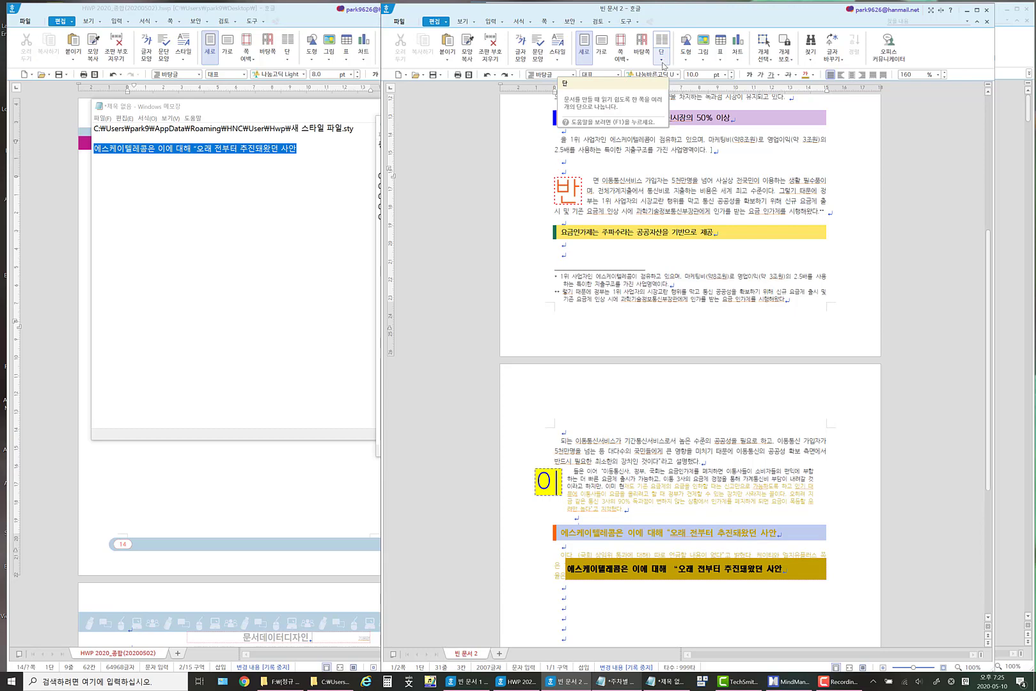
{"action": "left_click", "coordinate": [663, 62]}
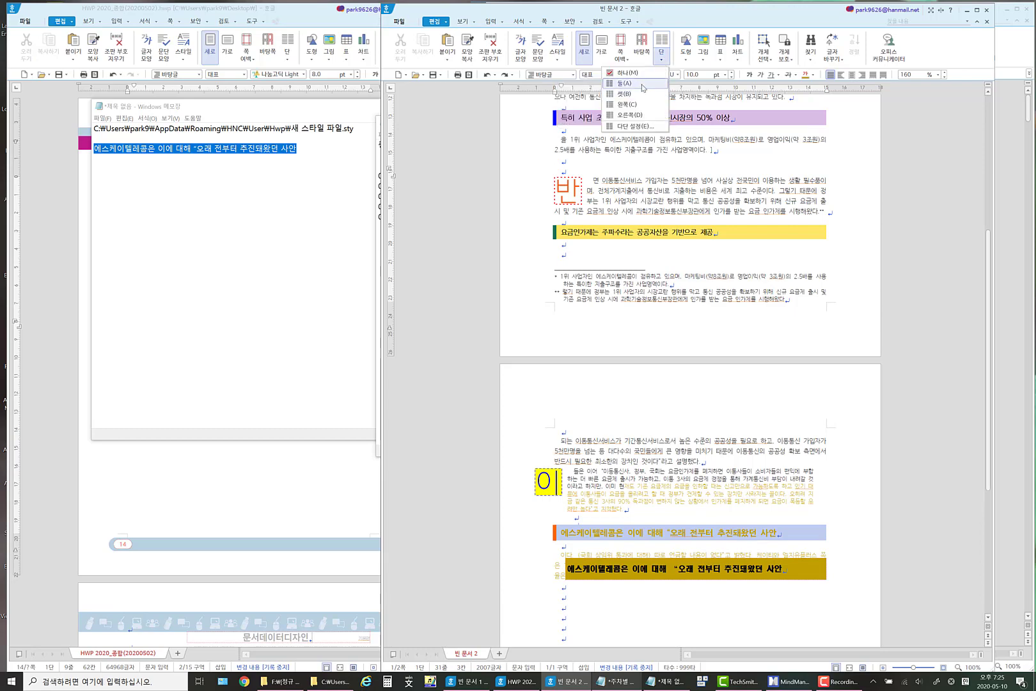
{"action": "left_click", "coordinate": [643, 83]}
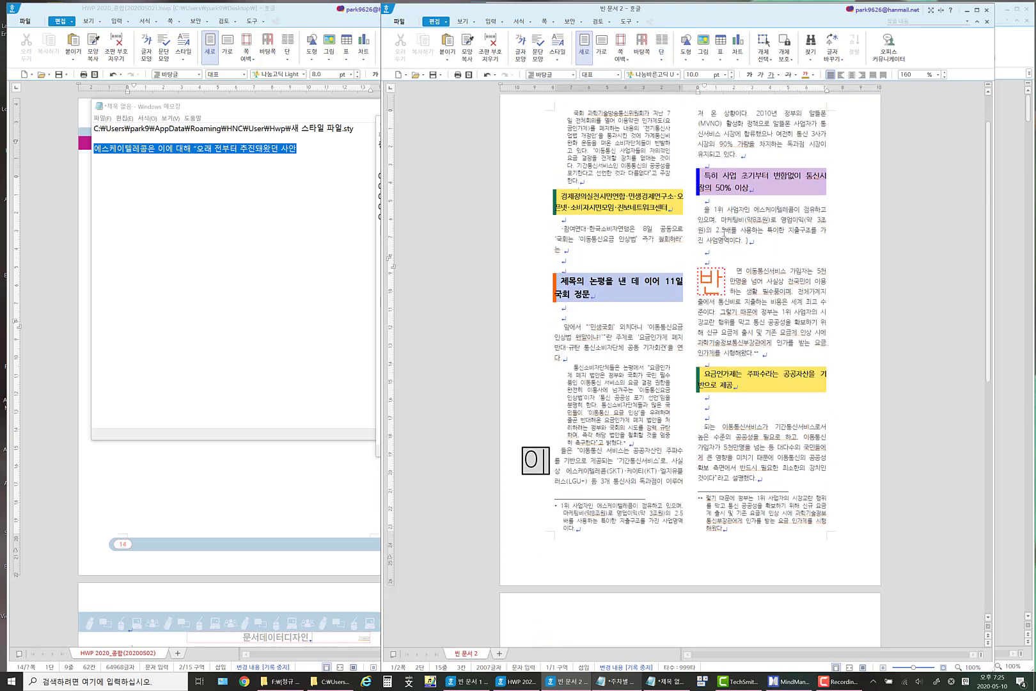
Examine how the two footnotes are placed beneath the columns on the first page.
{"action": "scroll", "coordinate": [686, 312], "scroll_direction": "down", "scroll_amount": 2}
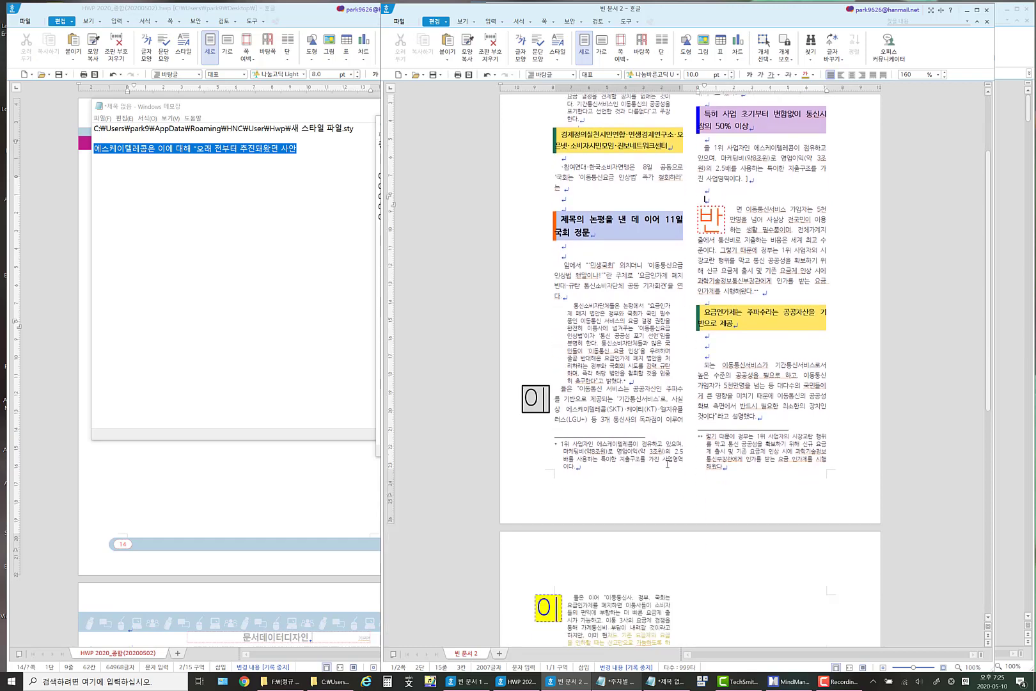
{"action": "left_click", "coordinate": [613, 443]}
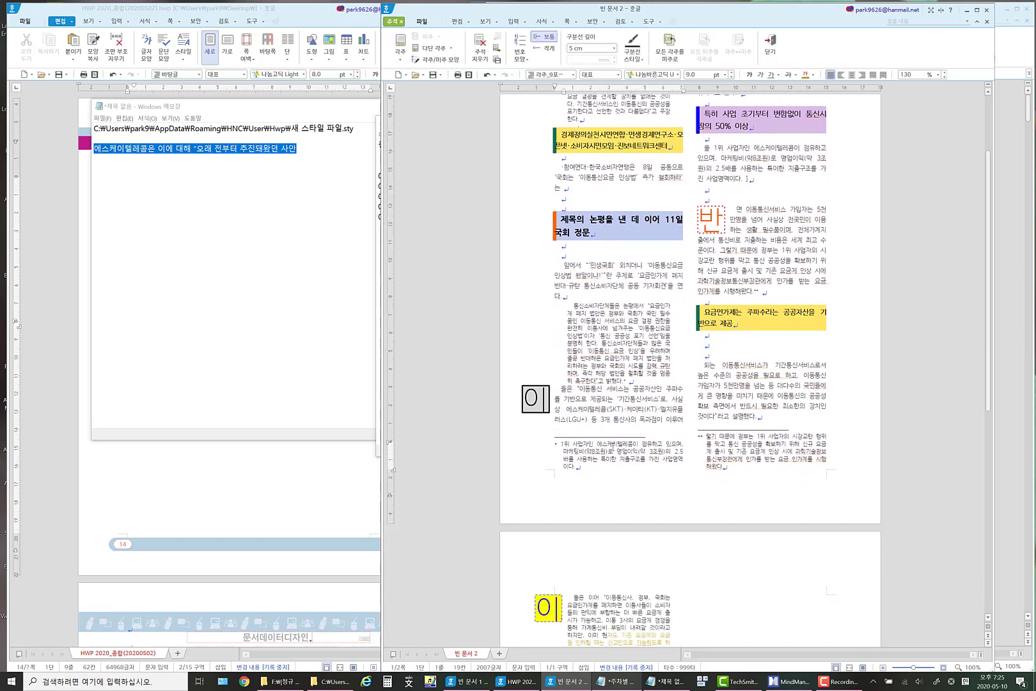
{"action": "left_click_drag", "start_coordinate": [613, 450], "coordinate": [613, 474]}
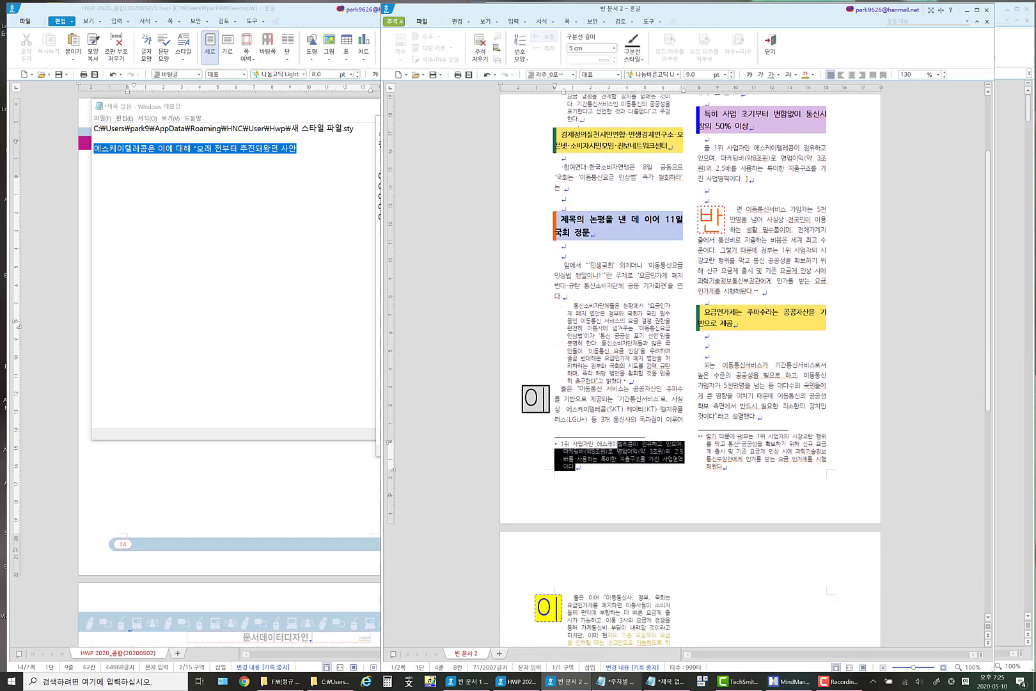
{"action": "left_click_drag", "start_coordinate": [740, 440], "coordinate": [729, 492]}
{"action": "scroll", "coordinate": [811, 463], "scroll_direction": "down", "scroll_amount": 13}
{"action": "scroll", "coordinate": [596, 268], "scroll_direction": "up", "scroll_amount": 2}
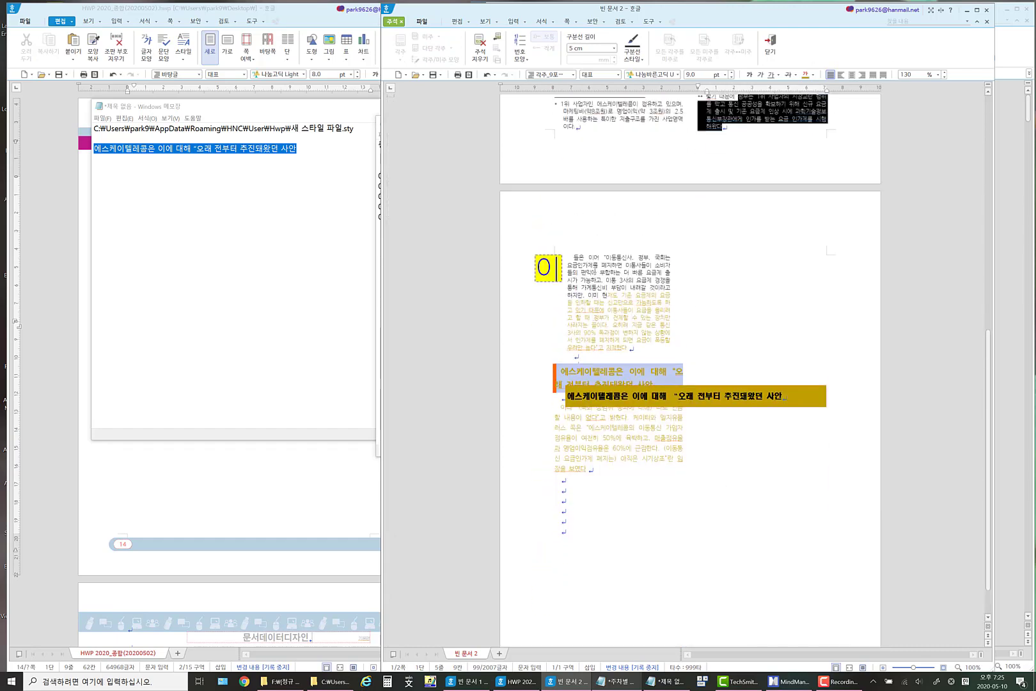
{"action": "scroll", "coordinate": [599, 273], "scroll_direction": "up", "scroll_amount": 12}
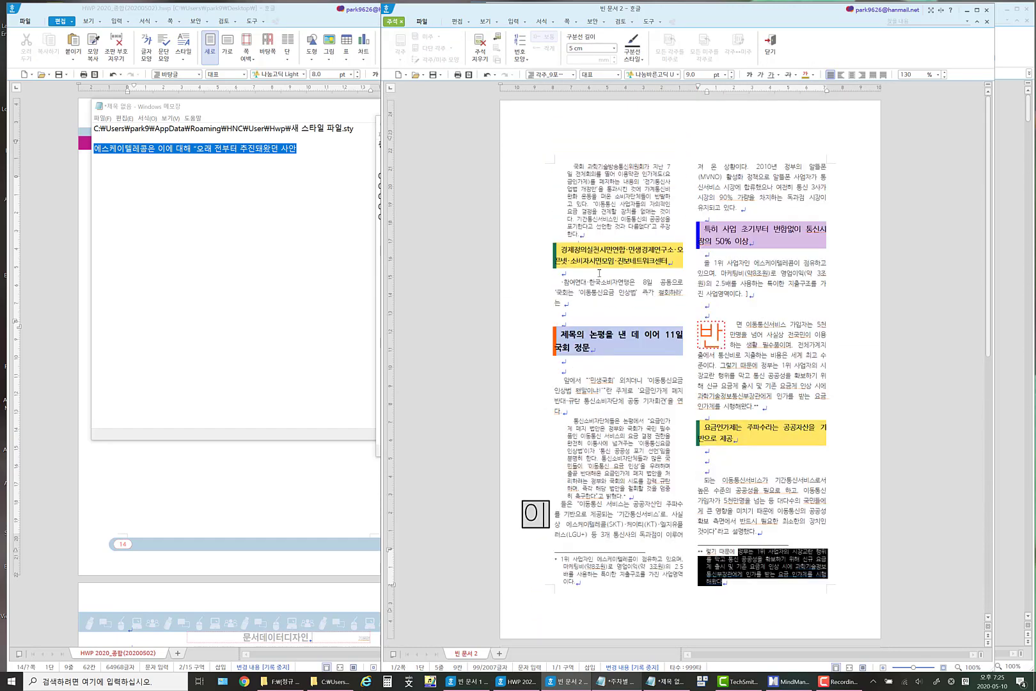
Undo the two-column layout of the news document.
{"action": "left_click", "coordinate": [592, 181]}
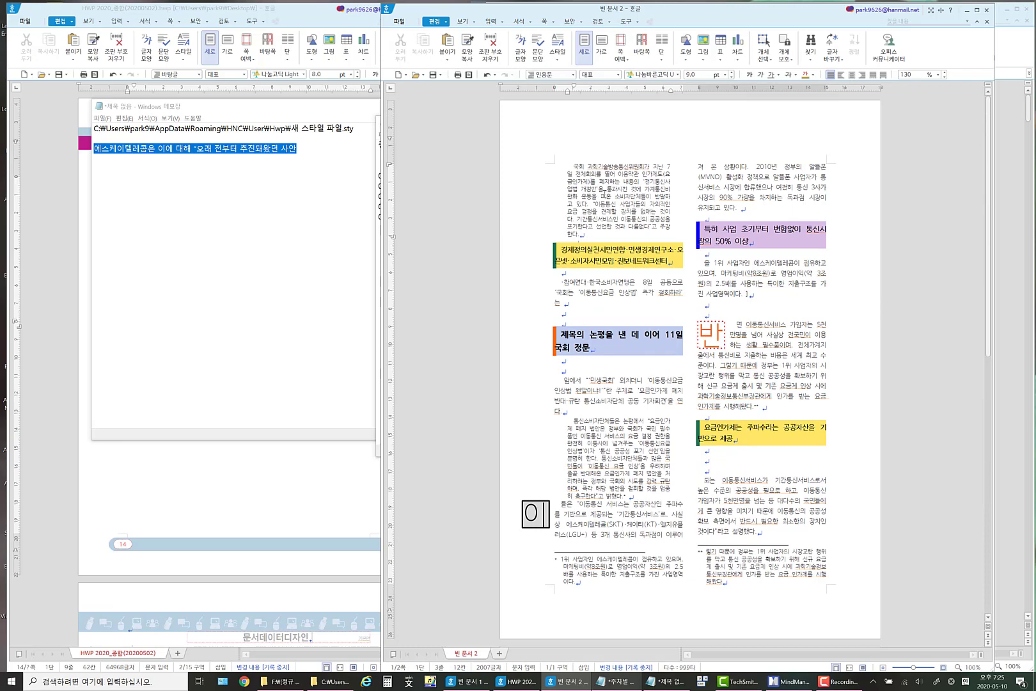
{"action": "left_click", "coordinate": [572, 169]}
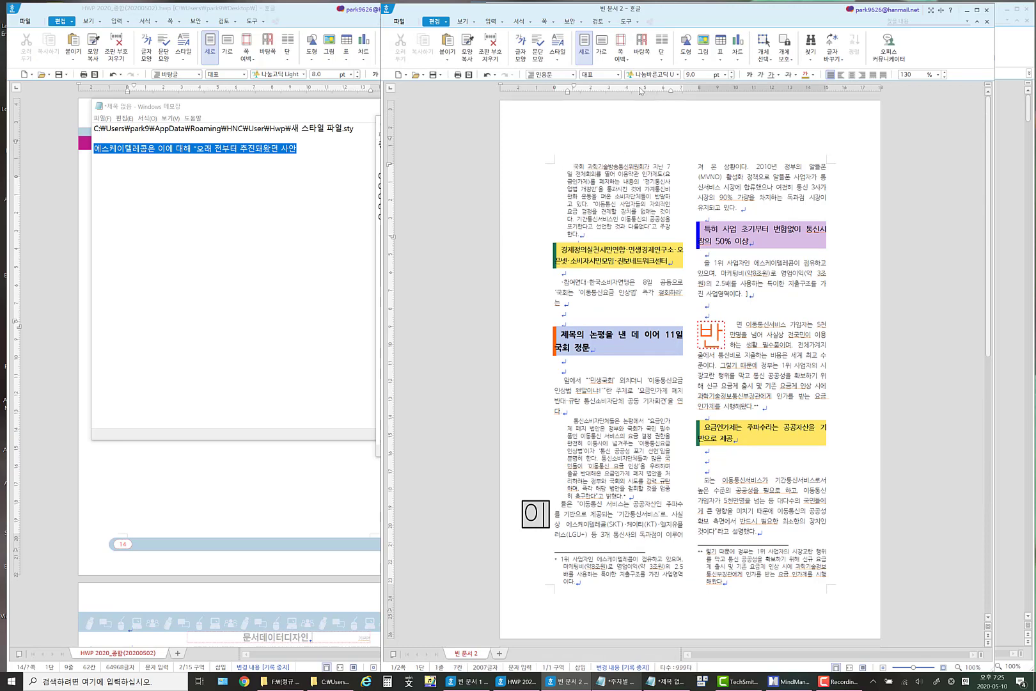
{"action": "left_click", "coordinate": [487, 75]}
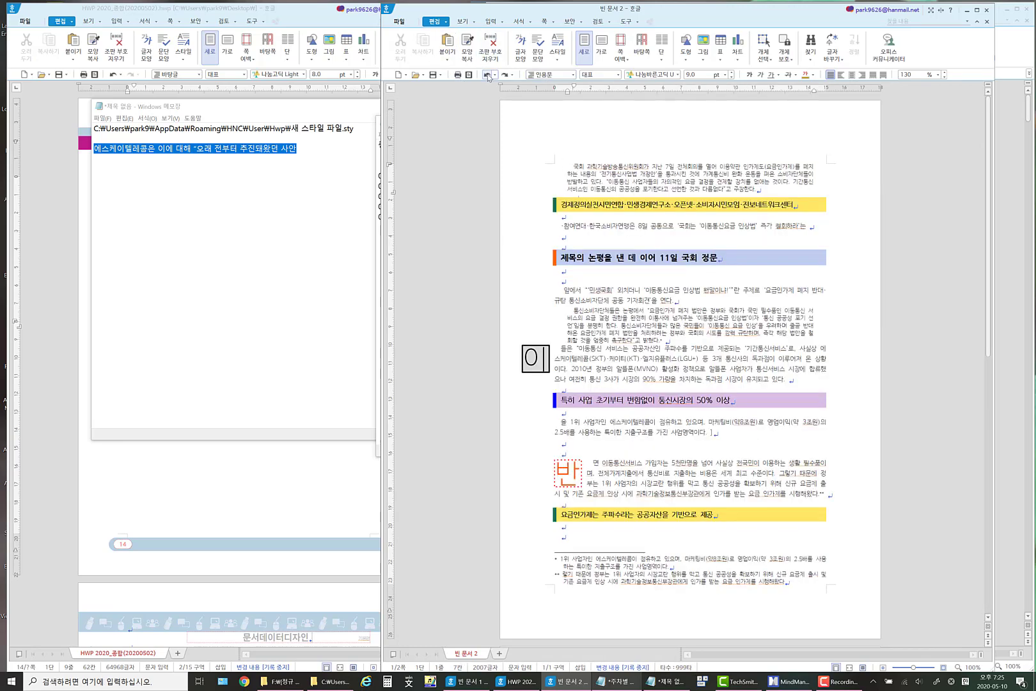
{"action": "scroll", "coordinate": [719, 305], "scroll_direction": "down", "scroll_amount": 5}
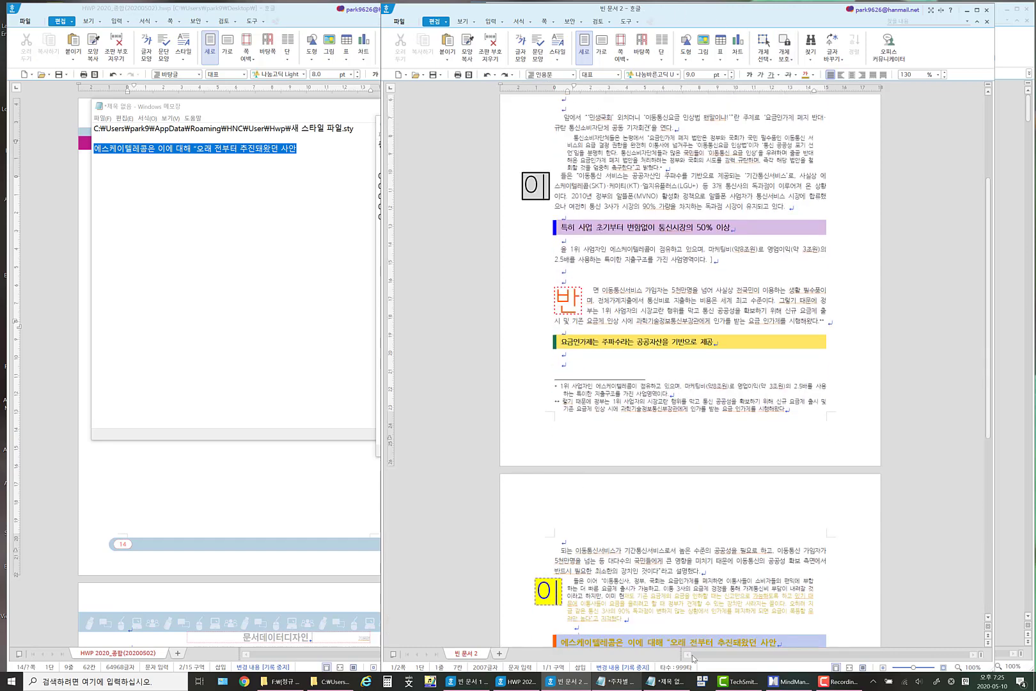
Check the weekly lecture outline in Notepad, return to the news document and look over its pages.
{"action": "left_click", "coordinate": [619, 683]}
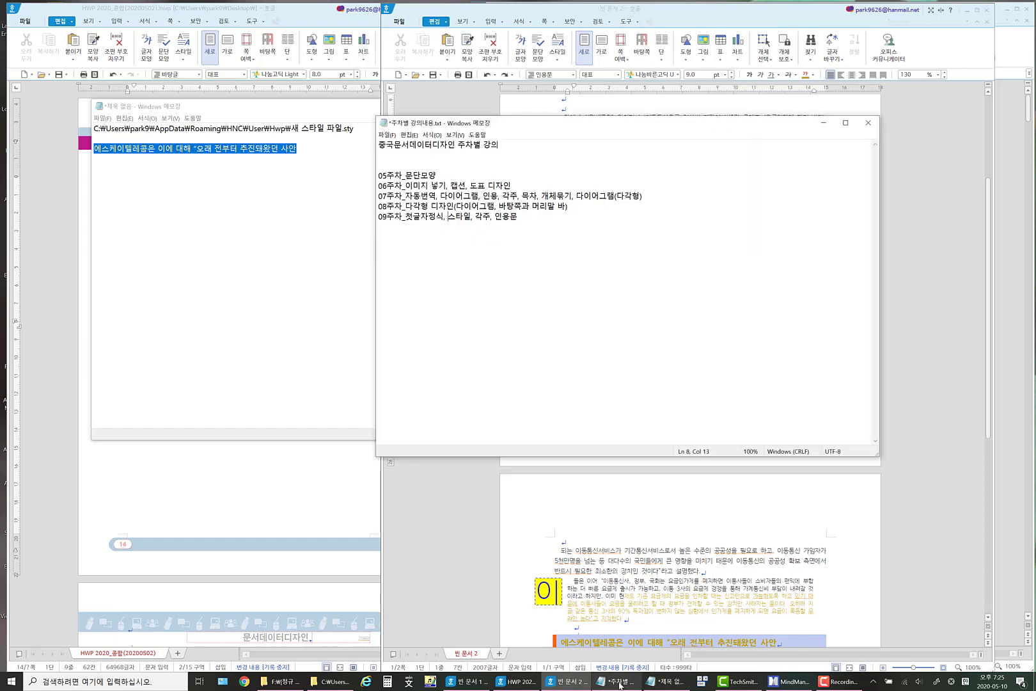
{"action": "left_click", "coordinate": [721, 533]}
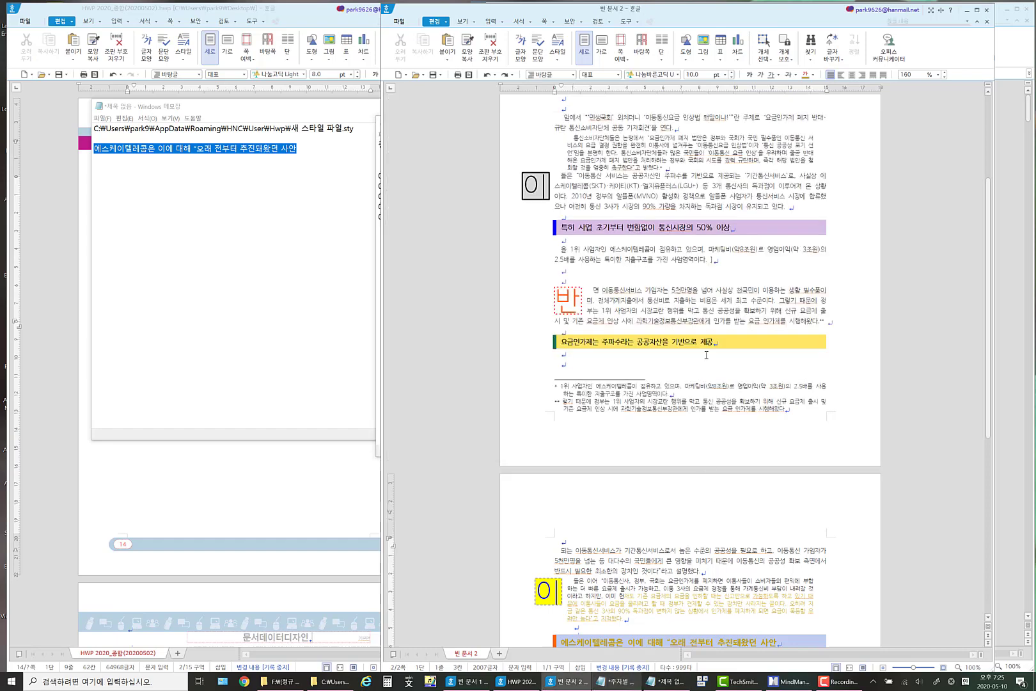
{"action": "scroll", "coordinate": [706, 355], "scroll_direction": "down", "scroll_amount": 5}
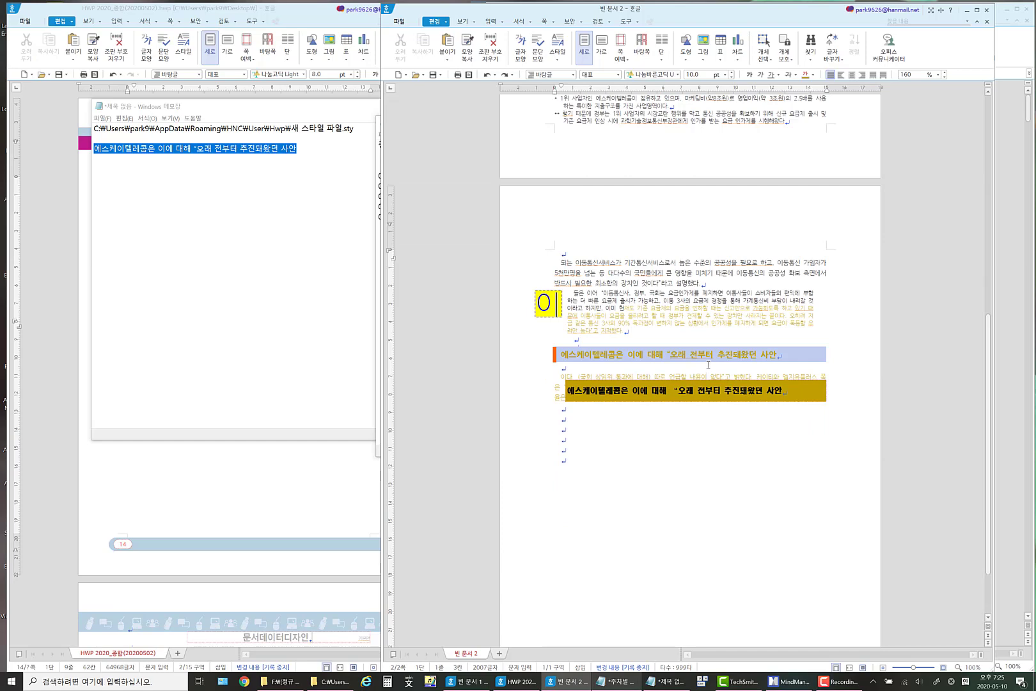
{"action": "scroll", "coordinate": [708, 364], "scroll_direction": "up", "scroll_amount": 3}
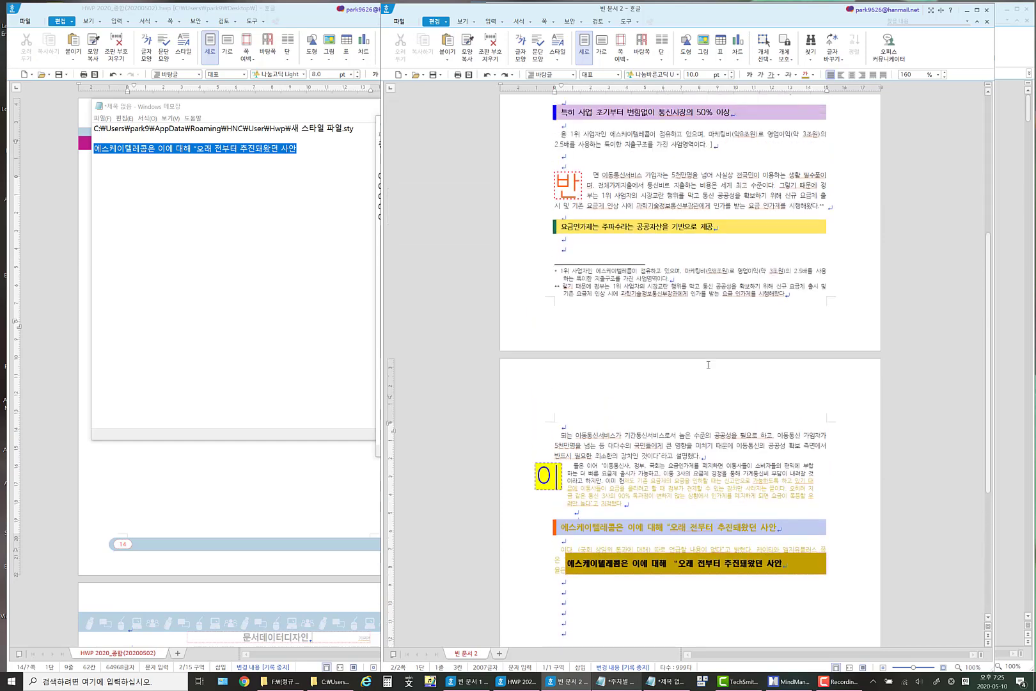
Set the gold text box on the second page to be treated as a character (글자처럼 취급) in its object properties.
{"action": "scroll", "coordinate": [708, 365], "scroll_direction": "down", "scroll_amount": 4}
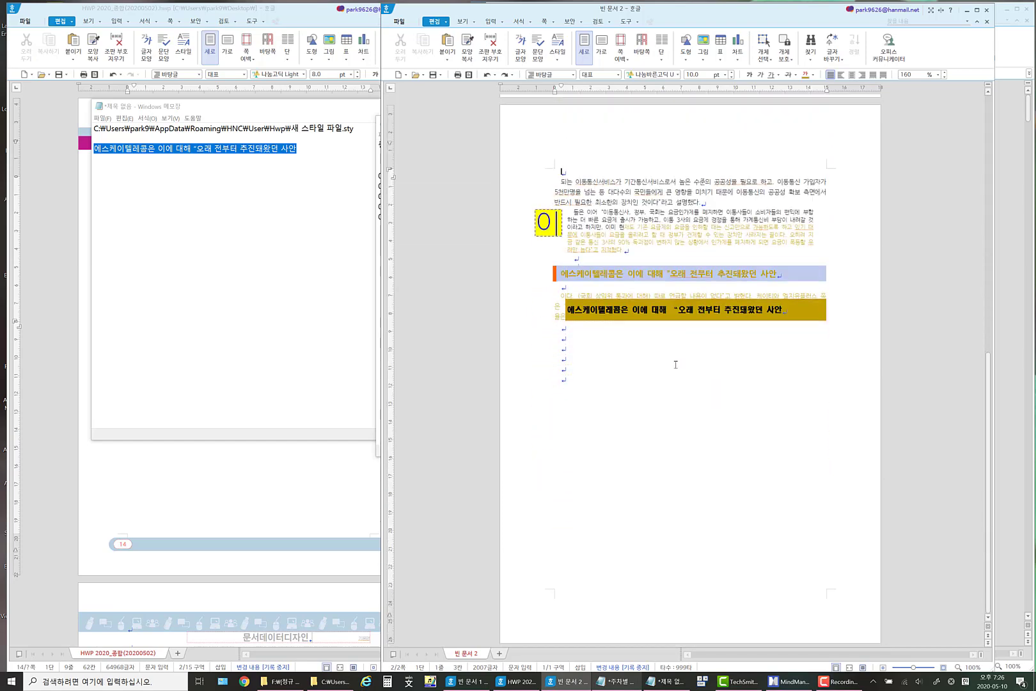
{"action": "left_click", "coordinate": [605, 301]}
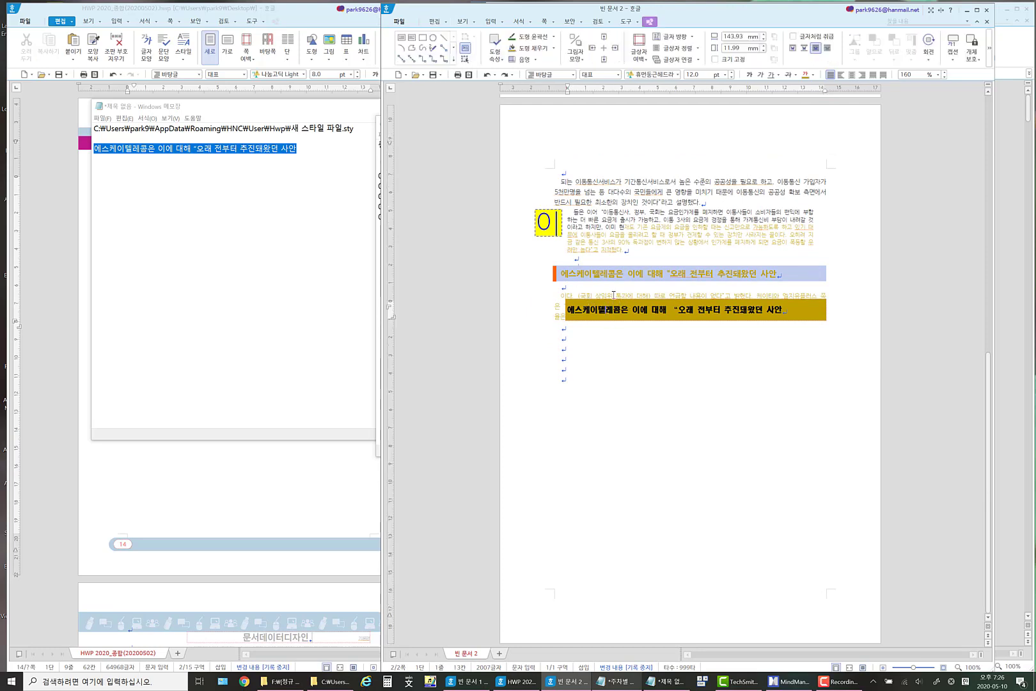
{"action": "left_click", "coordinate": [691, 320]}
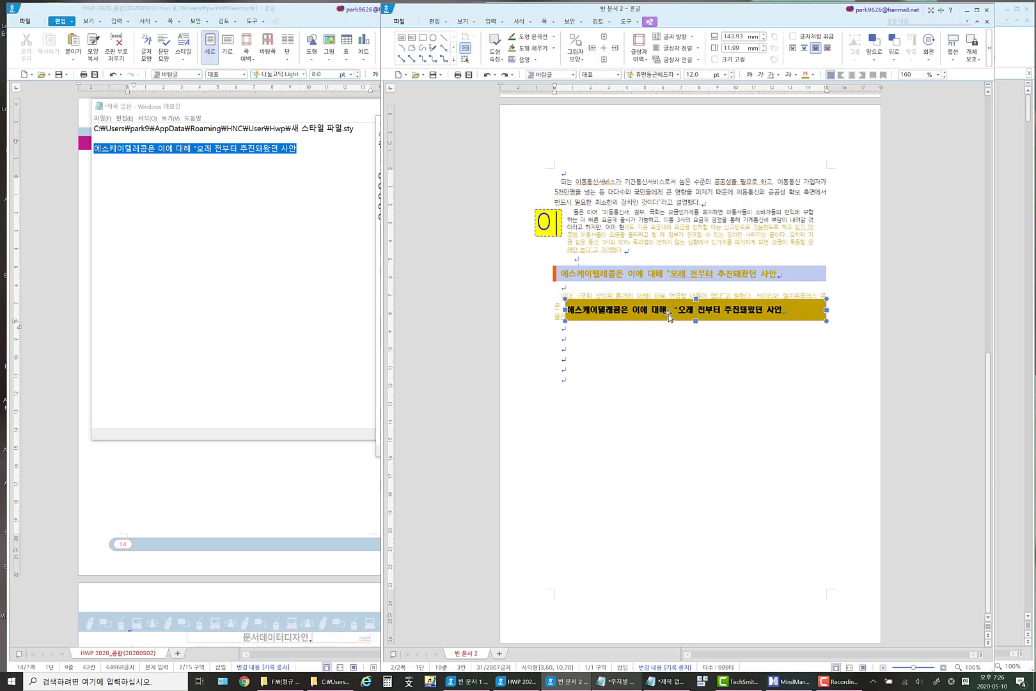
{"action": "right_click", "coordinate": [669, 311]}
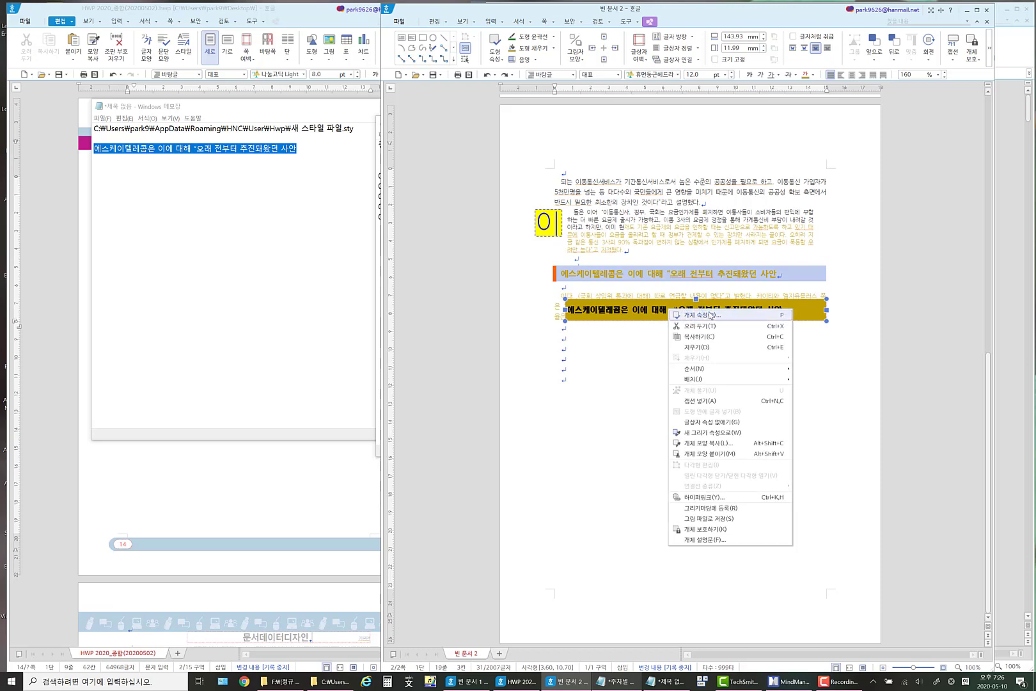
{"action": "left_click", "coordinate": [764, 314]}
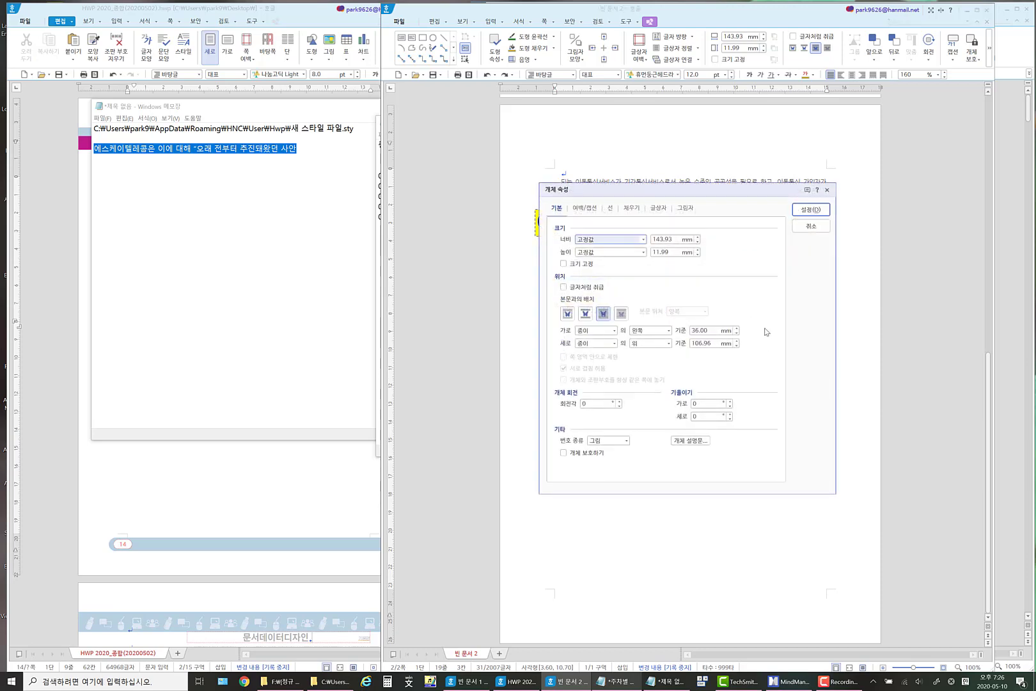
{"action": "left_click", "coordinate": [563, 286]}
{"action": "left_click", "coordinate": [811, 209]}
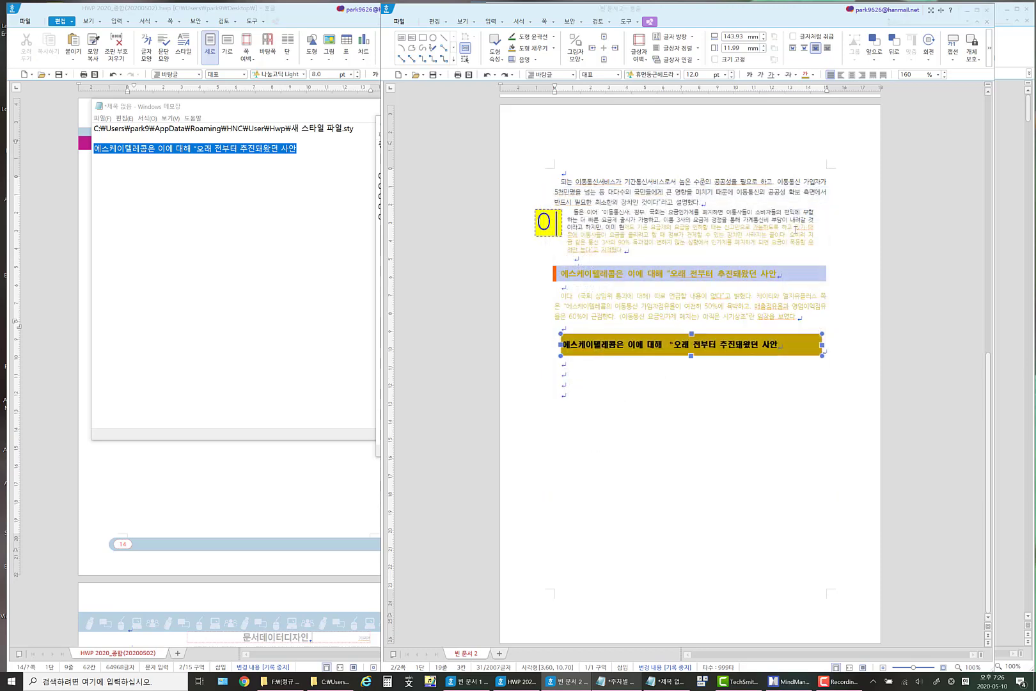
Move the inline gold text box two lines further down among the empty paragraphs.
{"action": "left_click", "coordinate": [676, 344]}
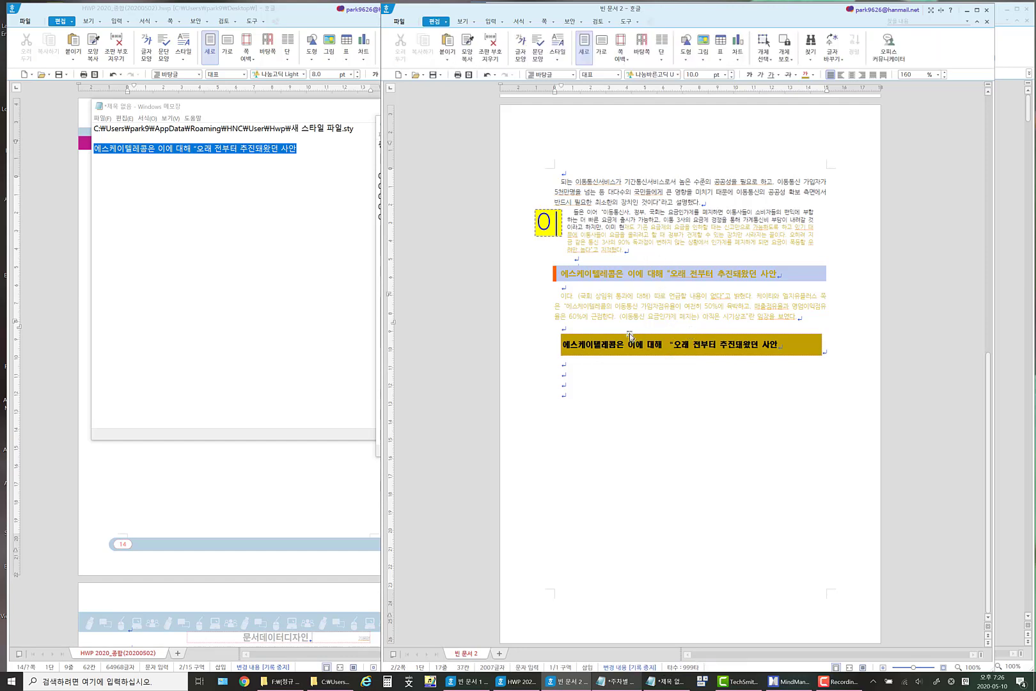
{"action": "left_click", "coordinate": [664, 335]}
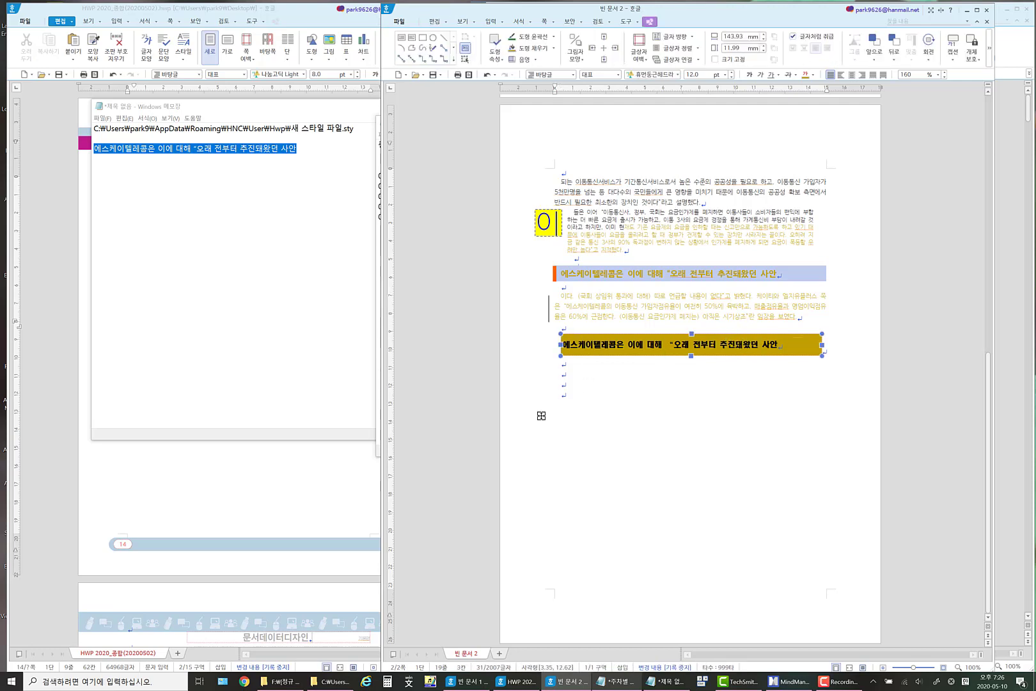
{"action": "left_click_drag", "start_coordinate": [541, 416], "coordinate": [683, 377]}
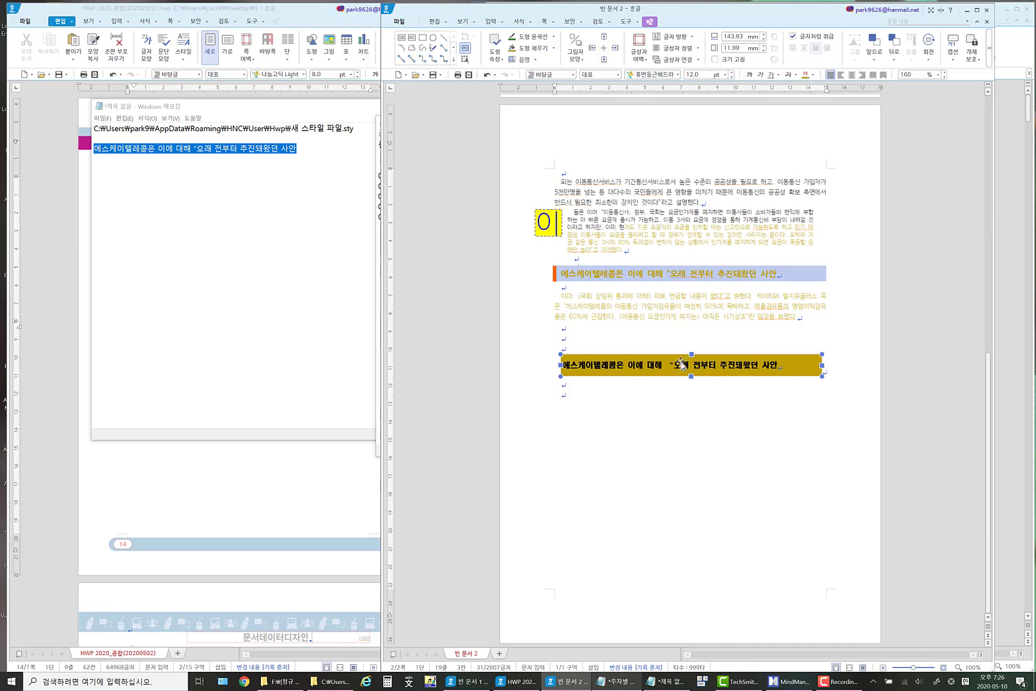
Turn off 글자처럼 취급 for the gold text box and move it freely below the last empty paragraph.
{"action": "right_click", "coordinate": [682, 365]}
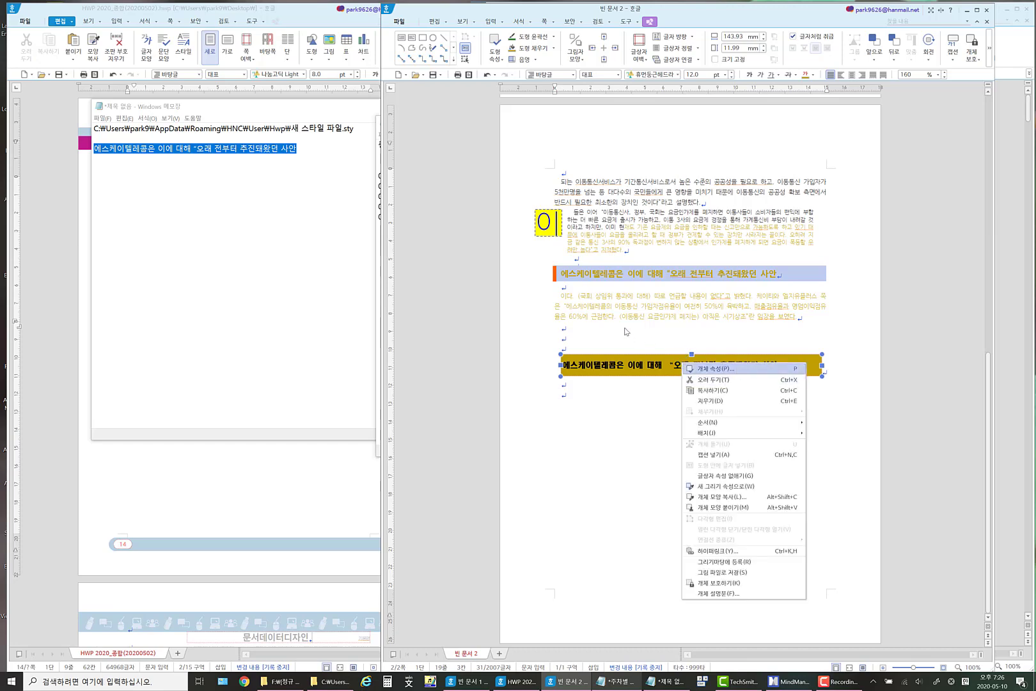
{"action": "key", "text": "Return"}
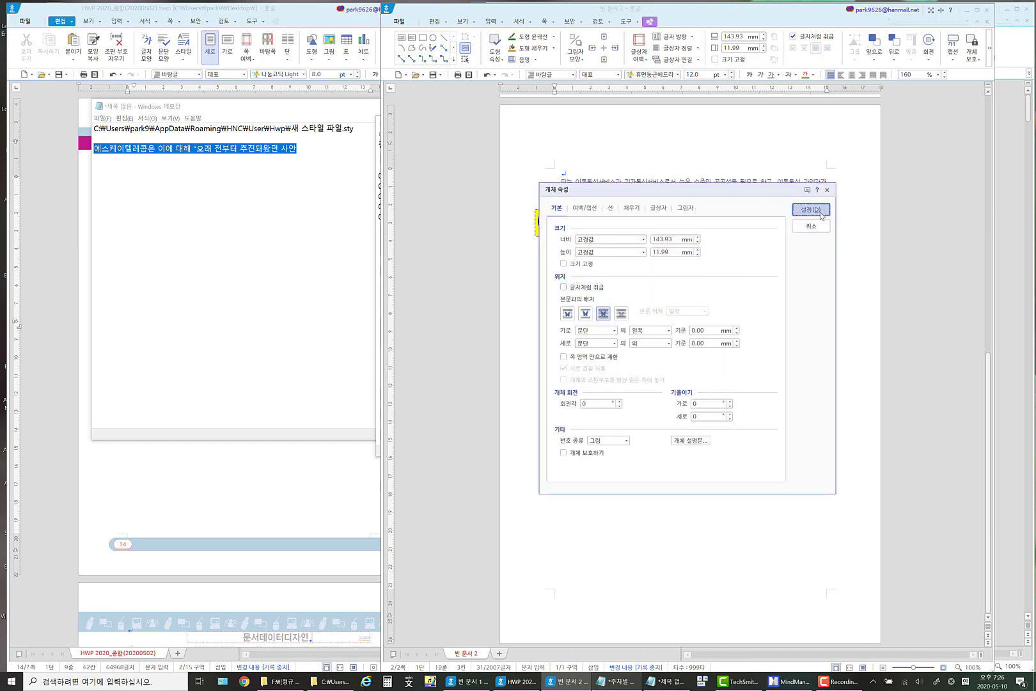
{"action": "left_click", "coordinate": [821, 216]}
{"action": "left_click_drag", "start_coordinate": [669, 368], "coordinate": [683, 481]}
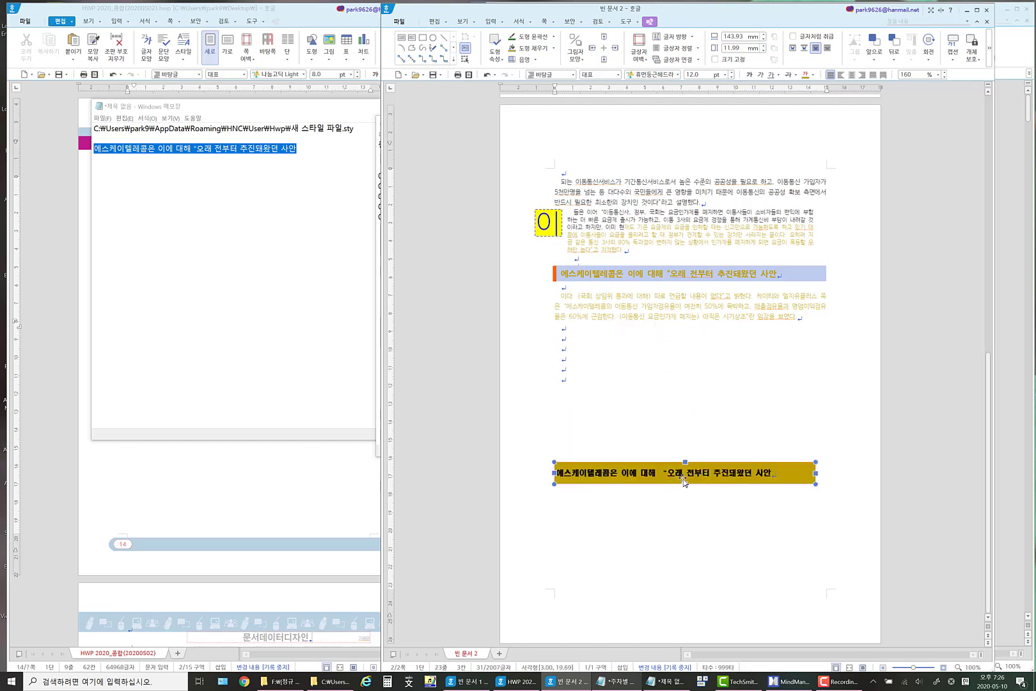
{"action": "left_click", "coordinate": [774, 391]}
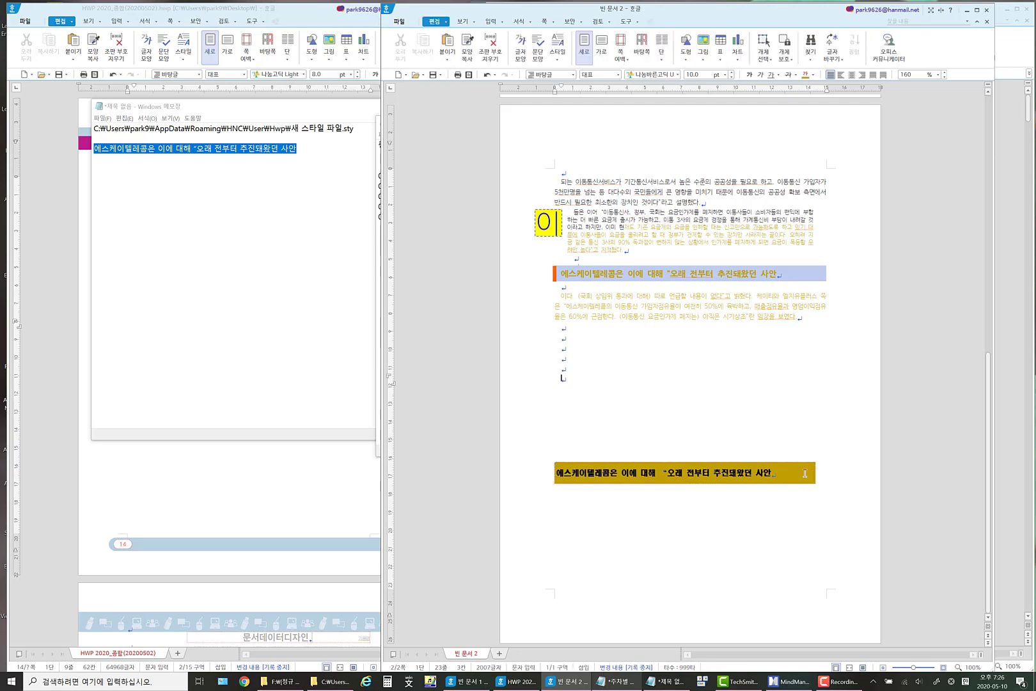
Narrow the gold text box from its right edge to about 72 mm wide so its text wraps onto two lines.
{"action": "left_click", "coordinate": [815, 473]}
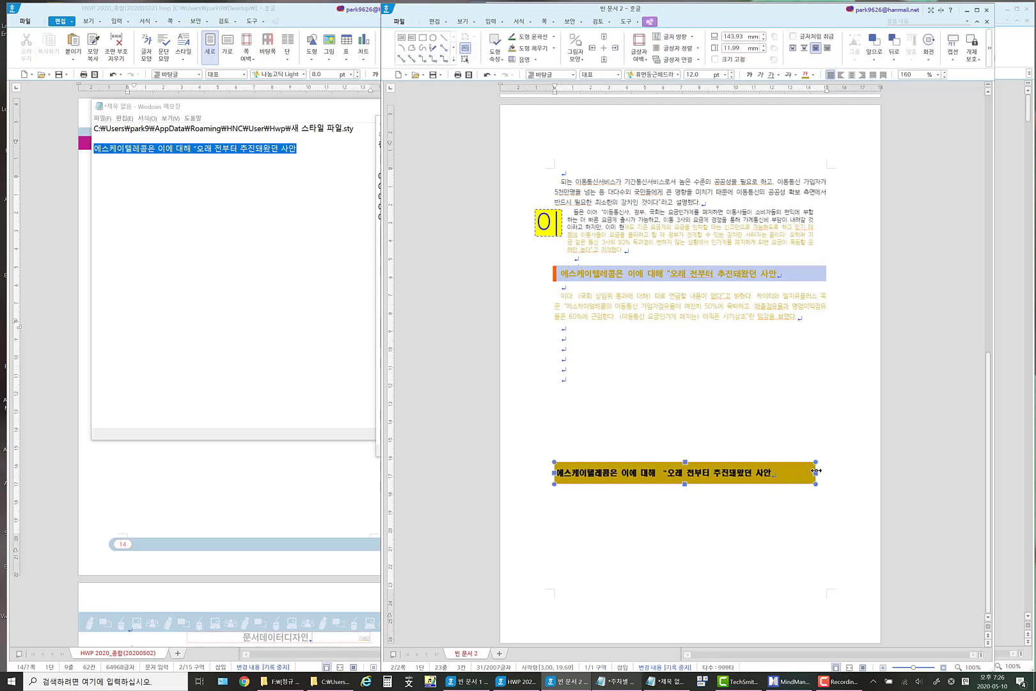
{"action": "left_click_drag", "start_coordinate": [814, 471], "coordinate": [535, 468]}
{"action": "left_click", "coordinate": [646, 481]}
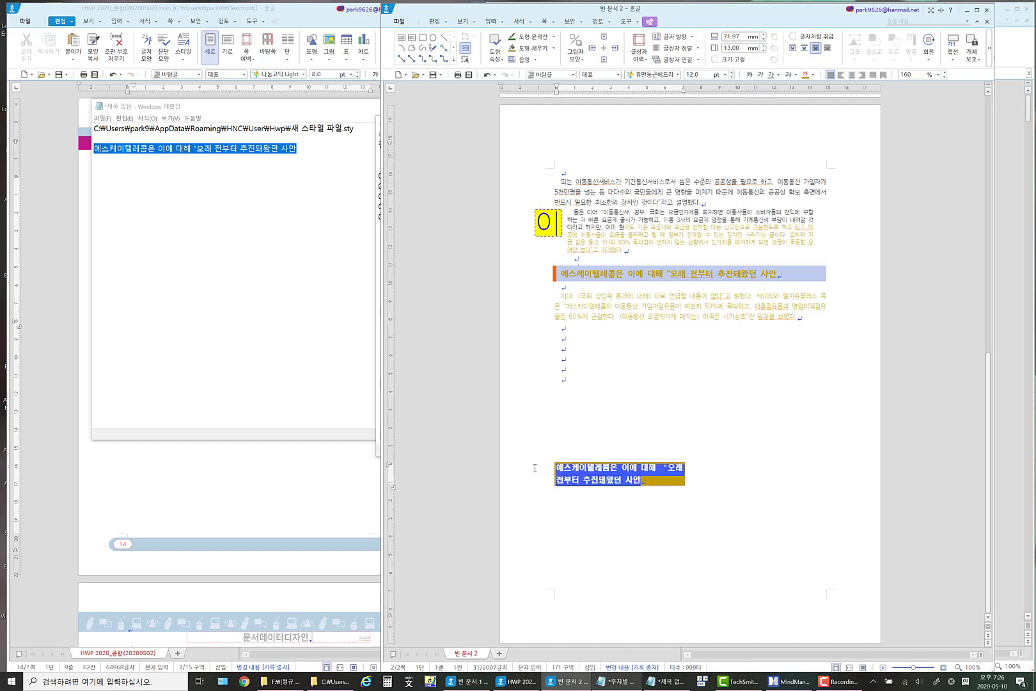
{"action": "key", "text": "Escape"}
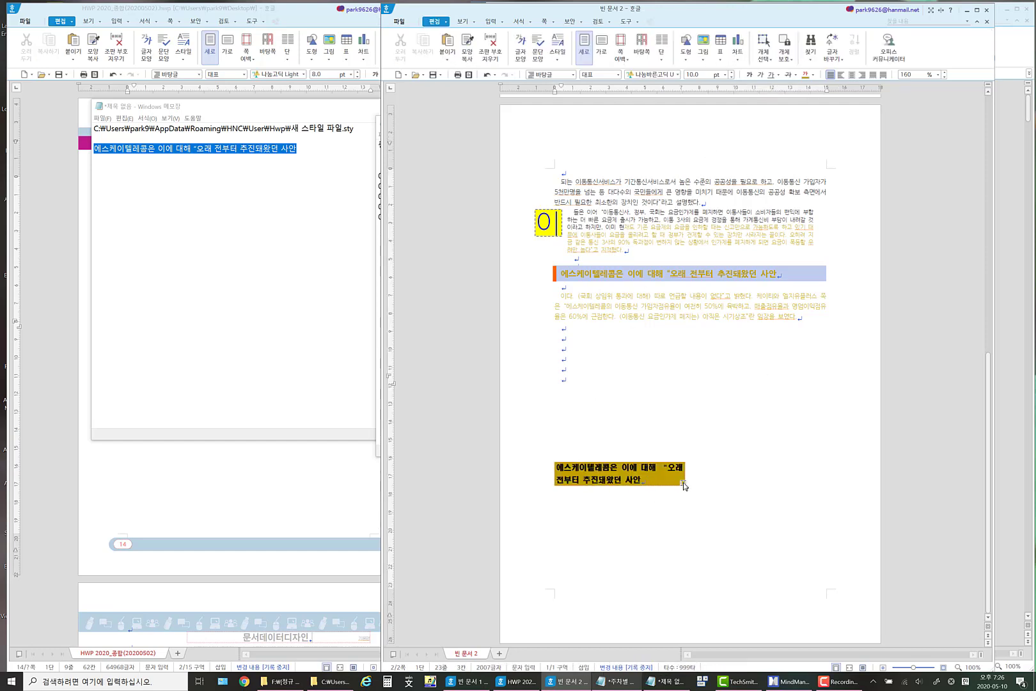
Duplicate the narrowed gold text box and place the copy above the original, beside the last empty paragraphs.
{"action": "key", "text": "ctrl+c"}
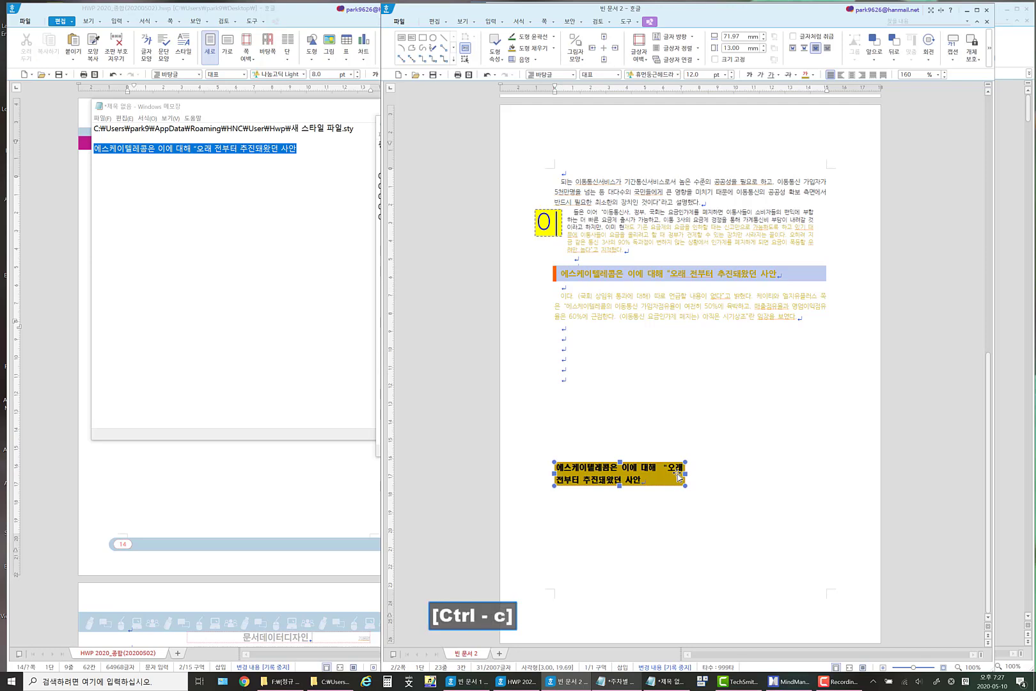
{"action": "key", "text": "ctrl+v"}
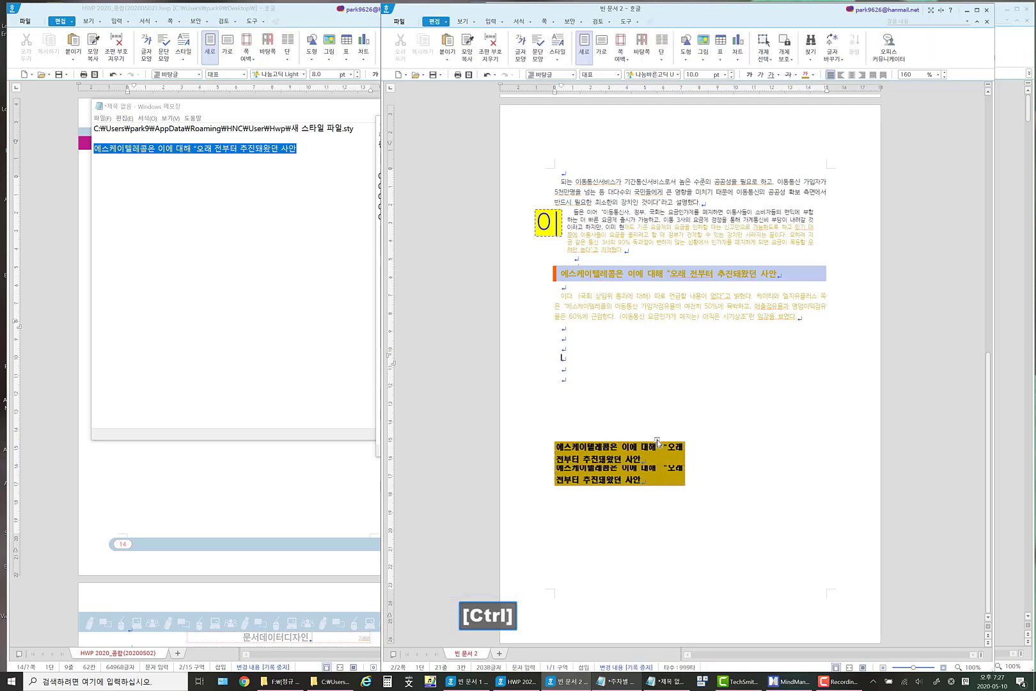
{"action": "mouse_move", "coordinate": [660, 446]}
{"action": "left_mouse_down"}
{"action": "mouse_move", "coordinate": [671, 340]}
{"action": "mouse_move", "coordinate": [670, 357]}
{"action": "left_mouse_up"}
{"action": "left_click", "coordinate": [685, 317]}
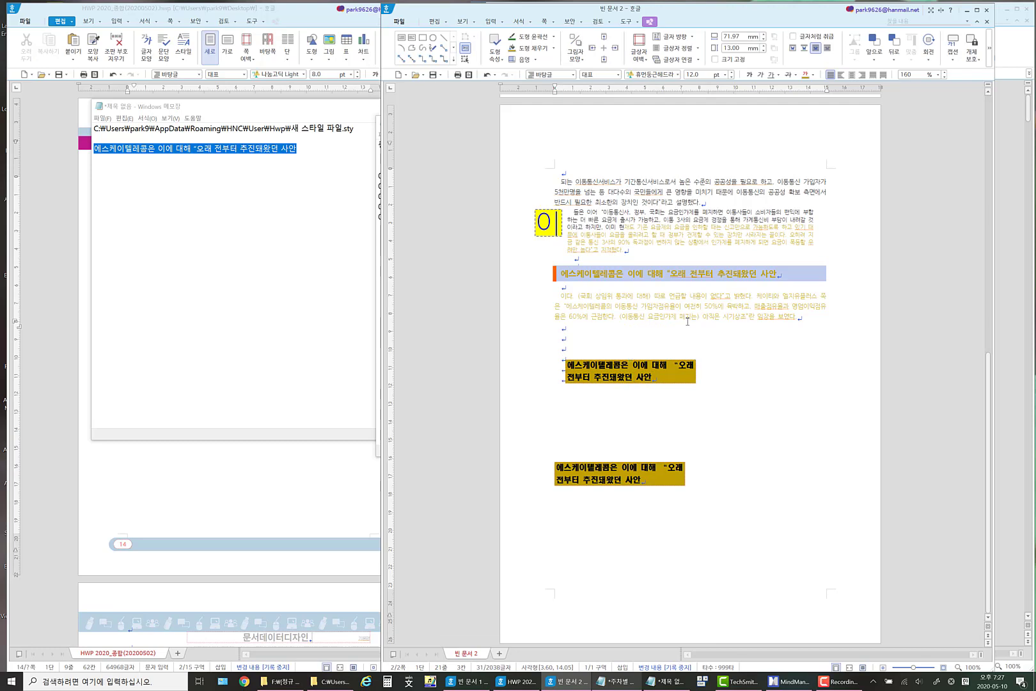
{"action": "left_click", "coordinate": [644, 276]}
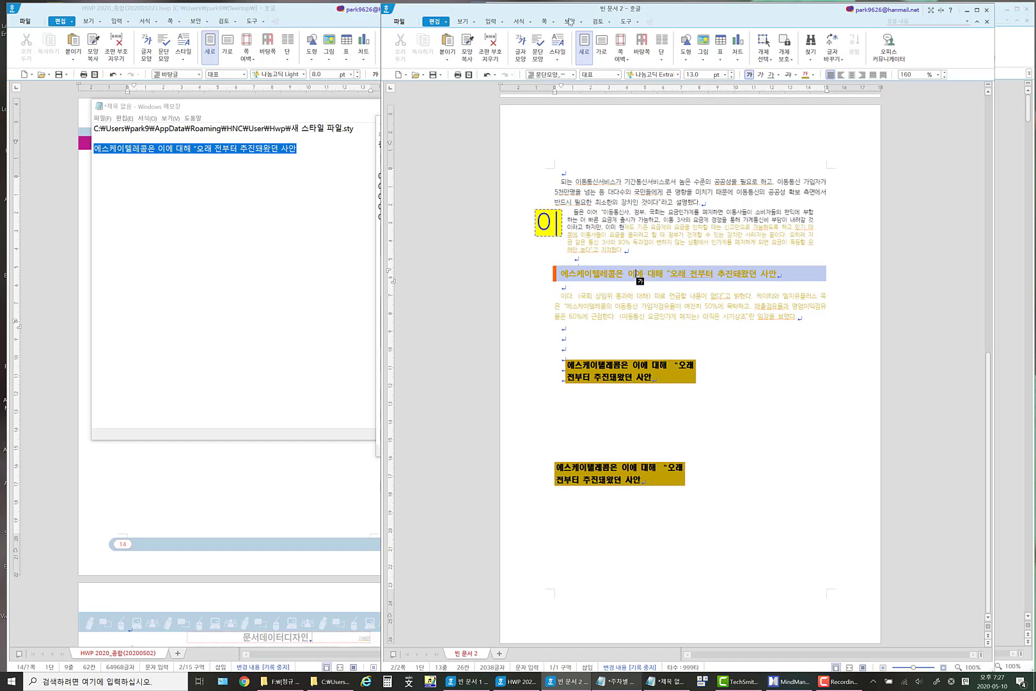
{"action": "left_click", "coordinate": [398, 22]}
{"action": "mouse_move", "coordinate": [433, 22]}
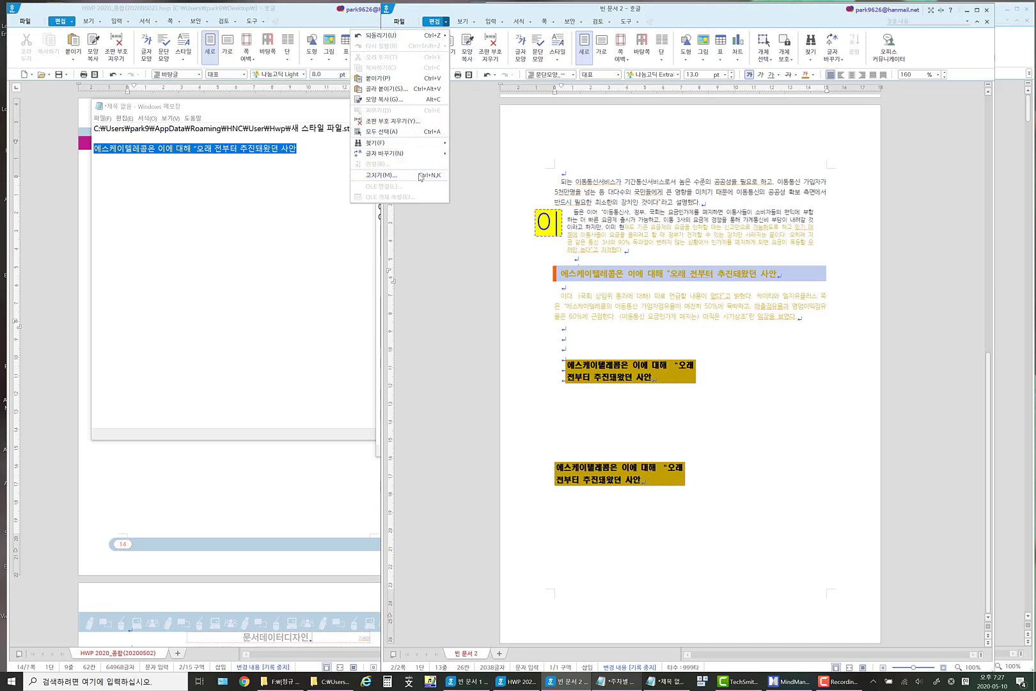
{"action": "mouse_move", "coordinate": [468, 25]}
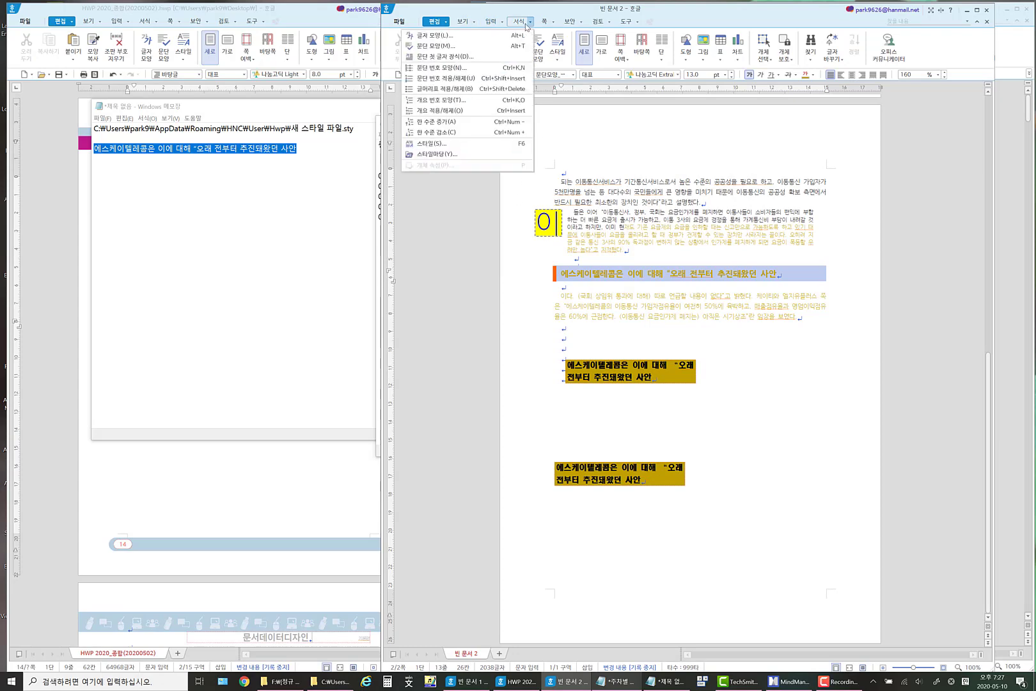
{"action": "mouse_move", "coordinate": [549, 26]}
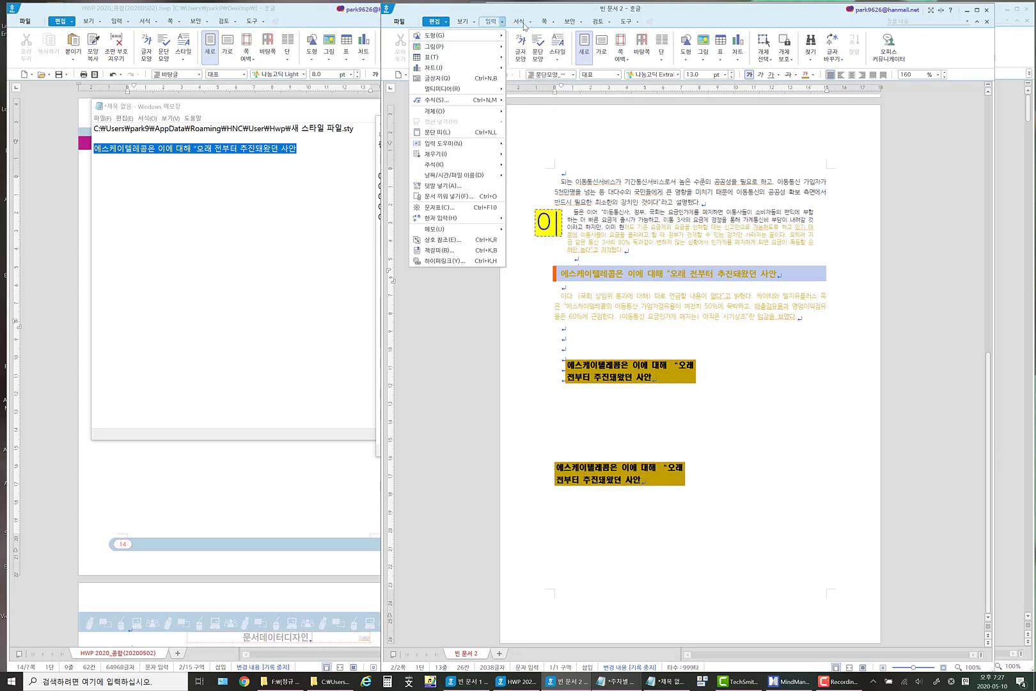
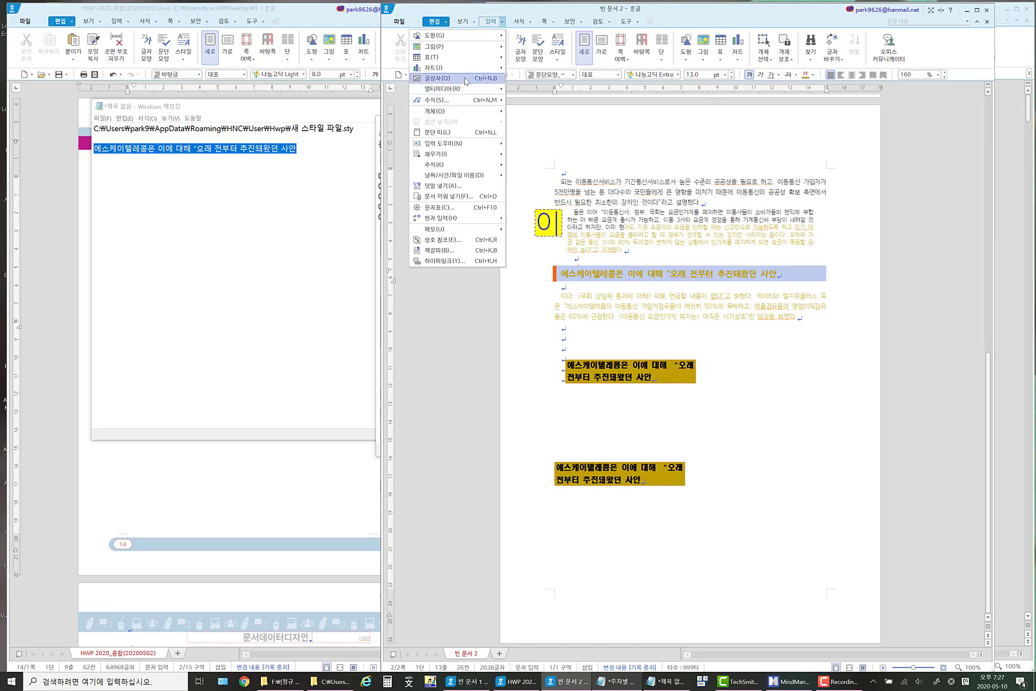
{"action": "left_click", "coordinate": [466, 79]}
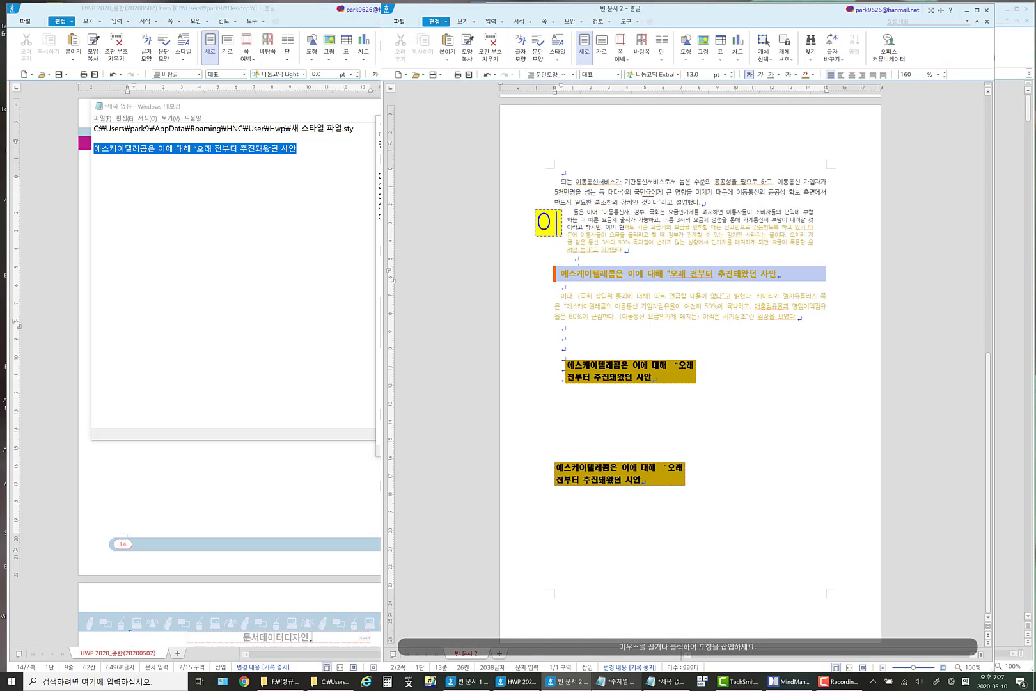
{"action": "scroll", "coordinate": [647, 192], "scroll_direction": "up", "scroll_amount": 2}
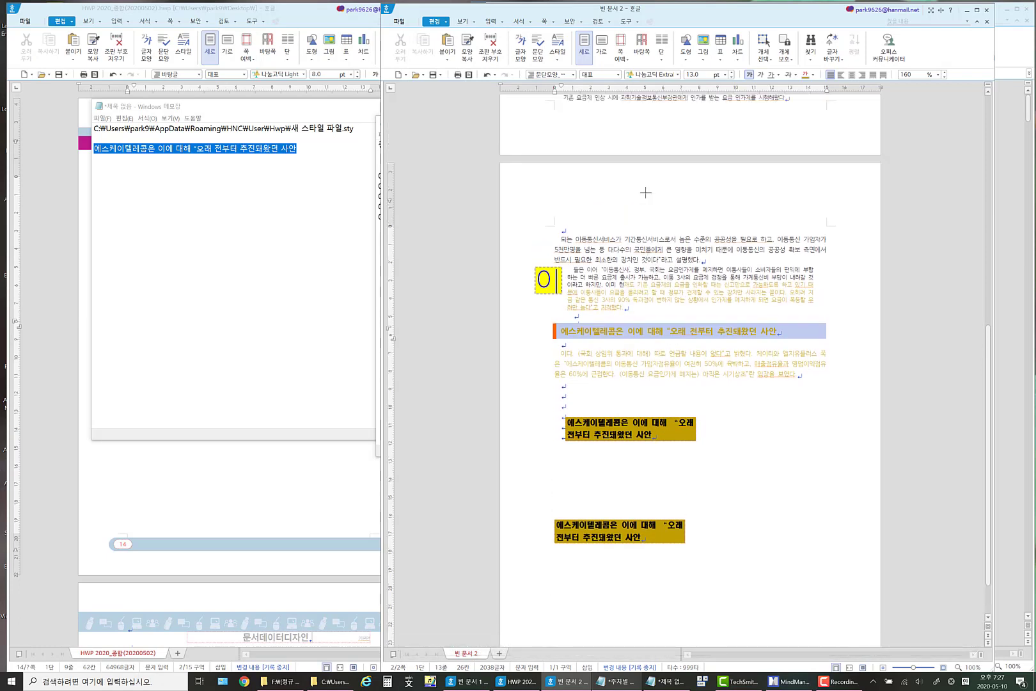
{"action": "key", "text": "Escape"}
{"action": "scroll", "coordinate": [645, 193], "scroll_direction": "up", "scroll_amount": 10}
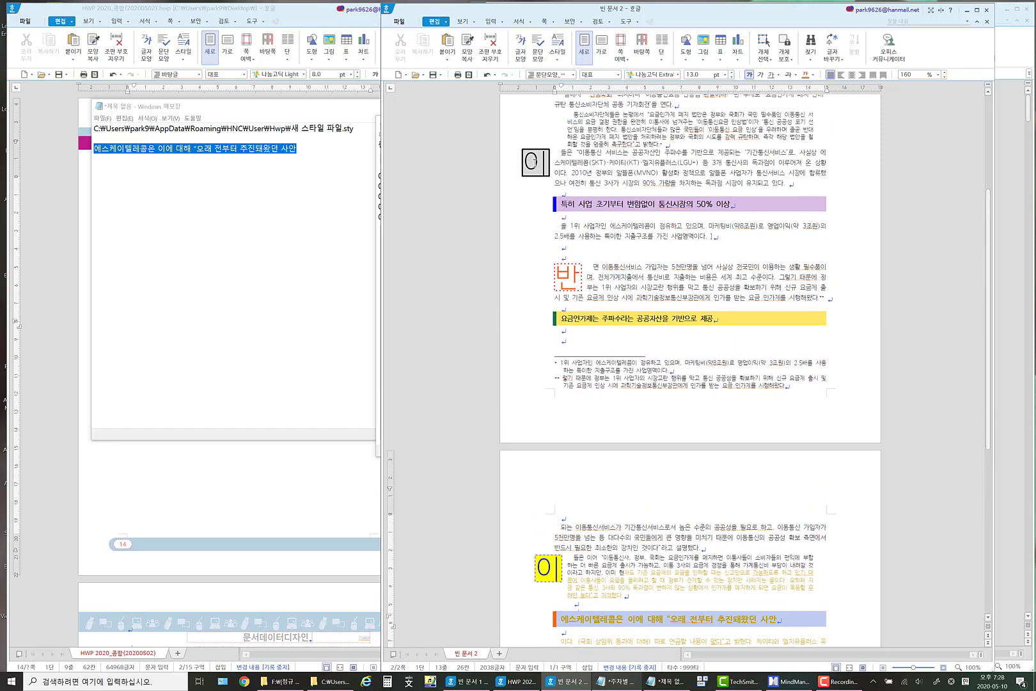
{"action": "left_click", "coordinate": [535, 161]}
{"action": "left_click", "coordinate": [572, 160]}
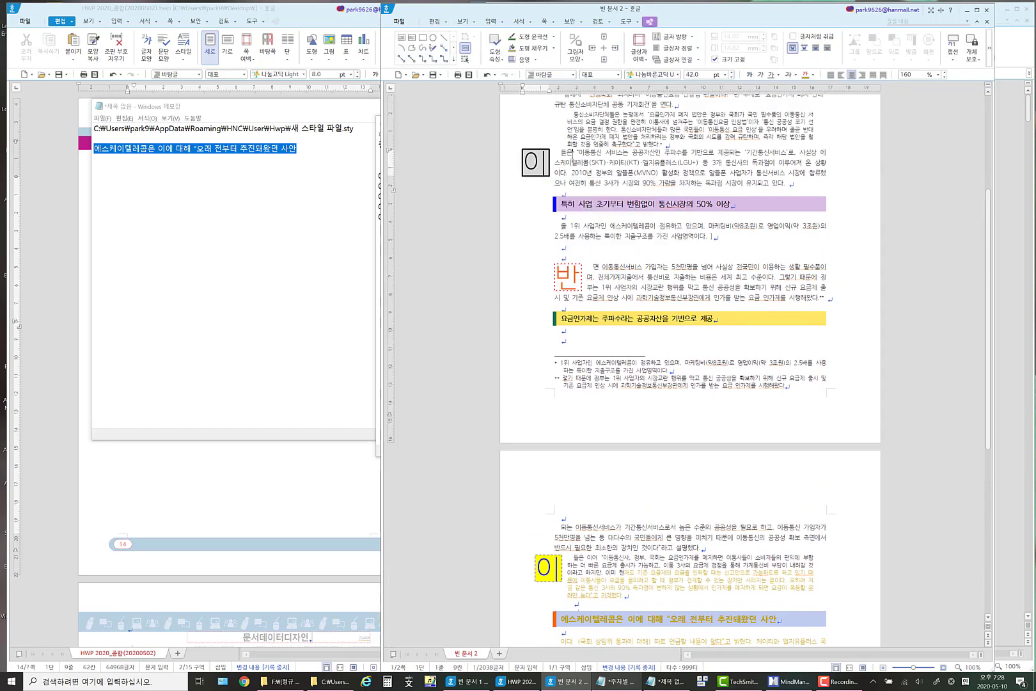
{"action": "left_click", "coordinate": [510, 160]}
{"action": "left_click", "coordinate": [571, 164]}
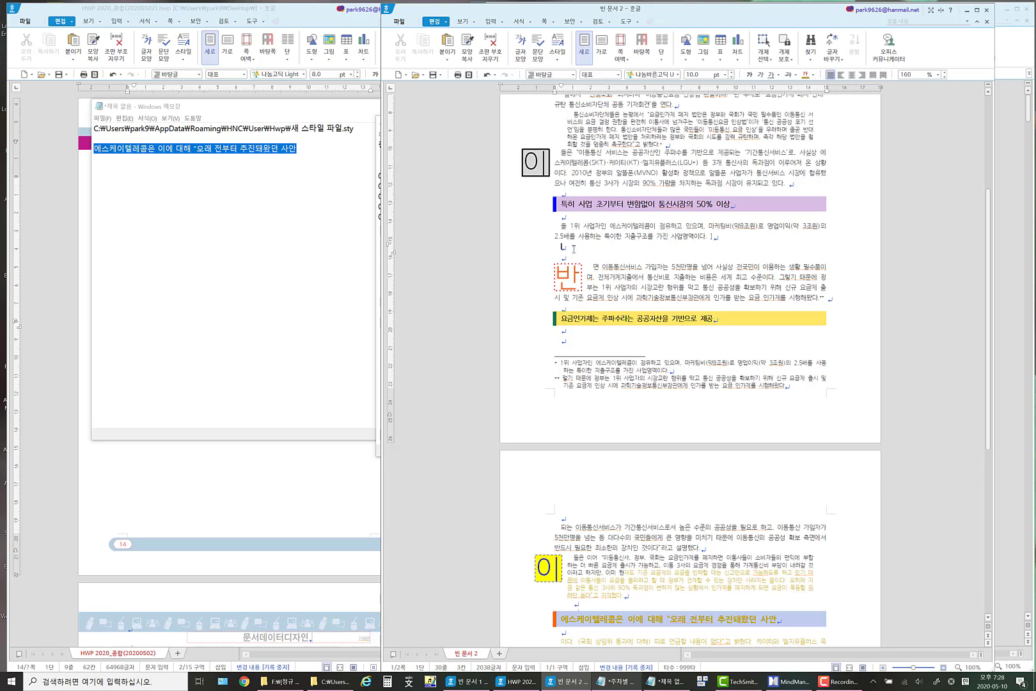
Add eight empty paragraphs above the heading 제목의 논평을 낸 데 이어 11일 국회 정문.
{"action": "scroll", "coordinate": [574, 249], "scroll_direction": "up", "scroll_amount": 3}
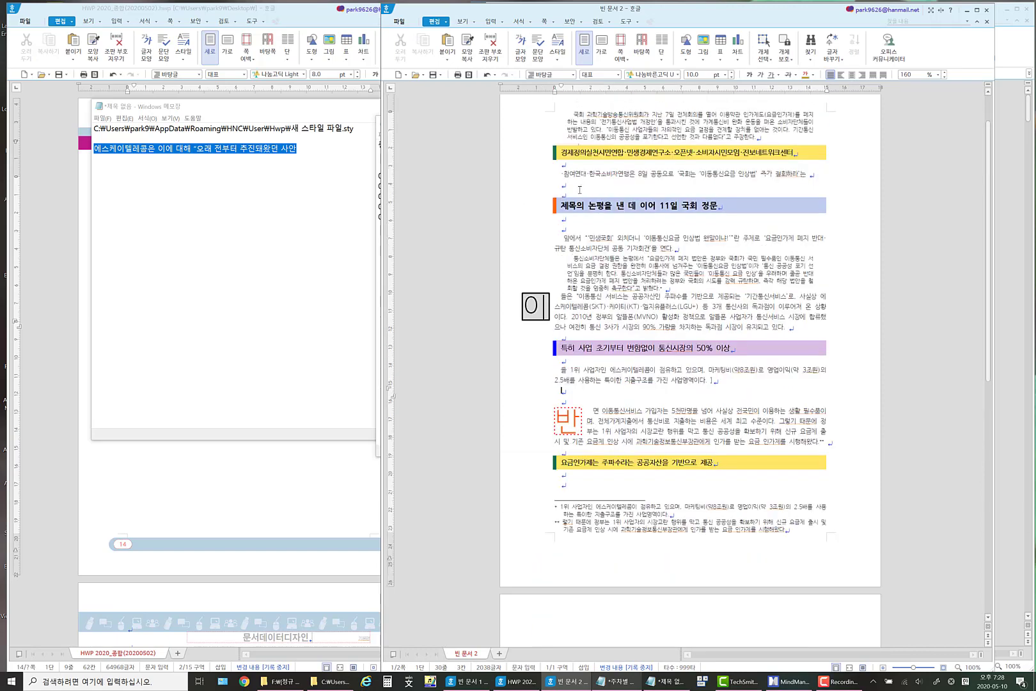
{"action": "left_click", "coordinate": [579, 189]}
{"action": "key", "text": "Return"}
{"action": "key", "text": "Return"}
{"action": "key", "text": "Return"}
{"action": "key", "text": "Return"}
{"action": "key", "text": "Return"}
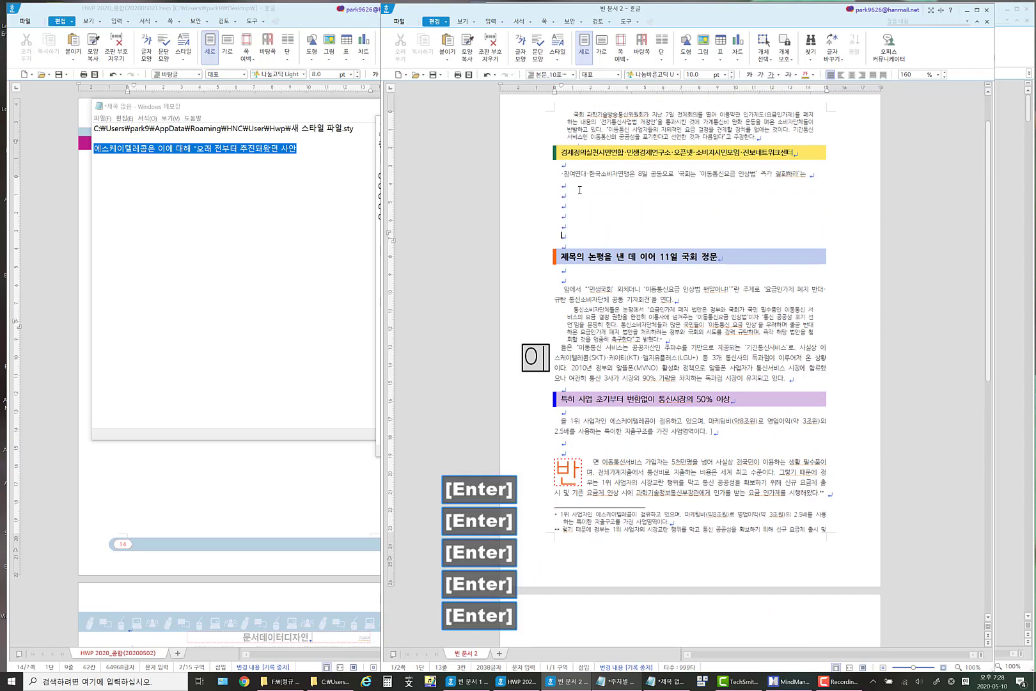
{"action": "key", "text": "Return"}
{"action": "key", "text": "Return"}
{"action": "key", "text": "Return"}
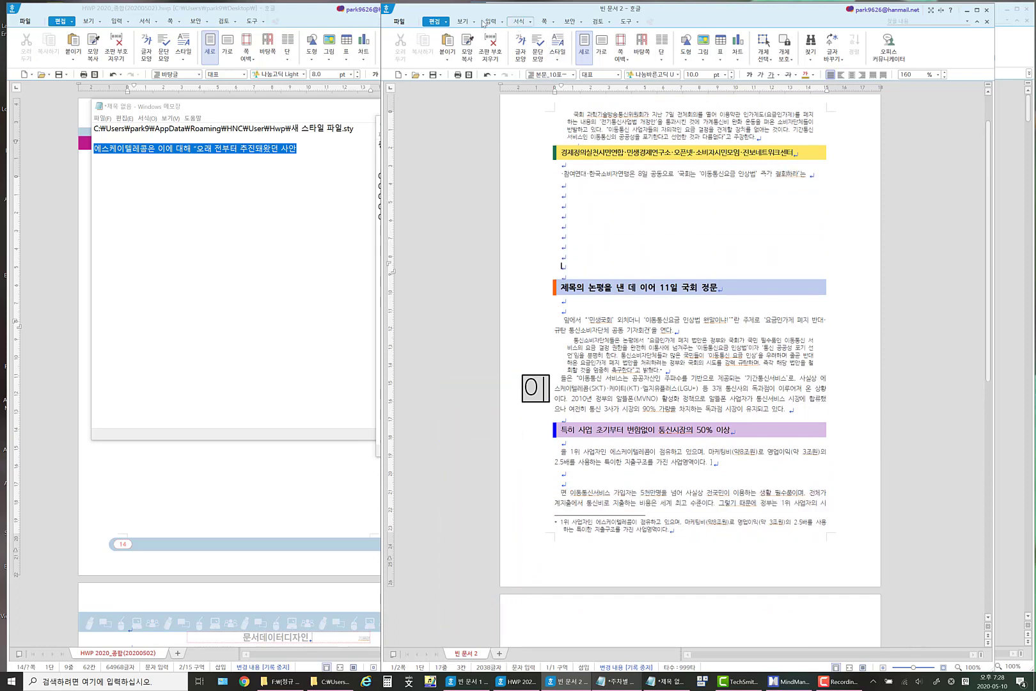
Draw a text box about 39 mm wide and 27 mm high over the upper empty paragraphs above the blue heading.
{"action": "left_click", "coordinate": [486, 22]}
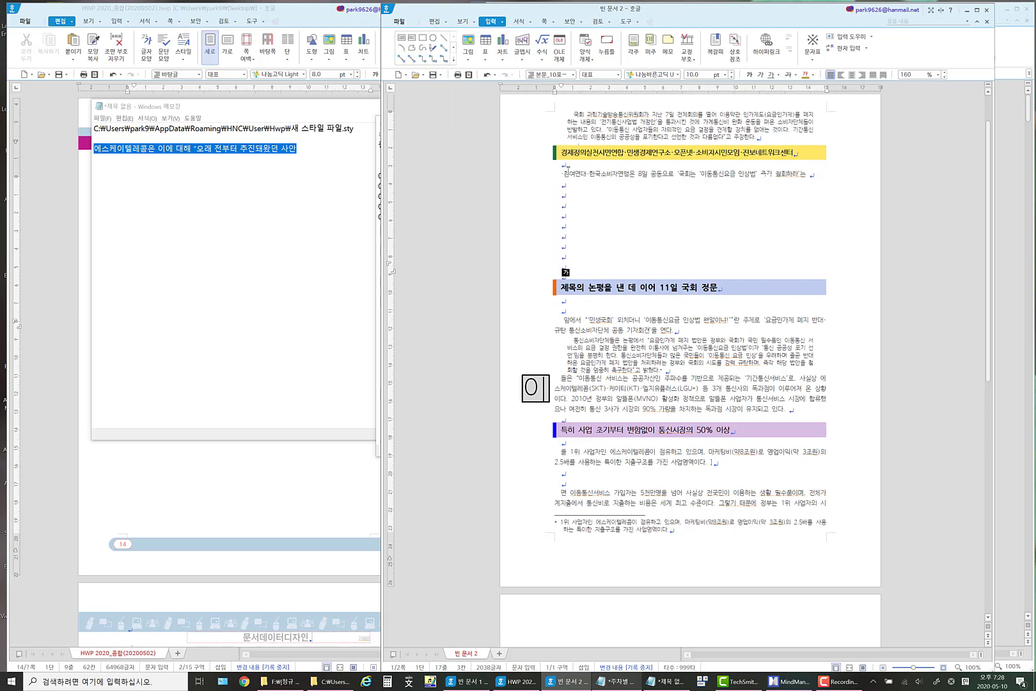
{"action": "left_click", "coordinate": [401, 38]}
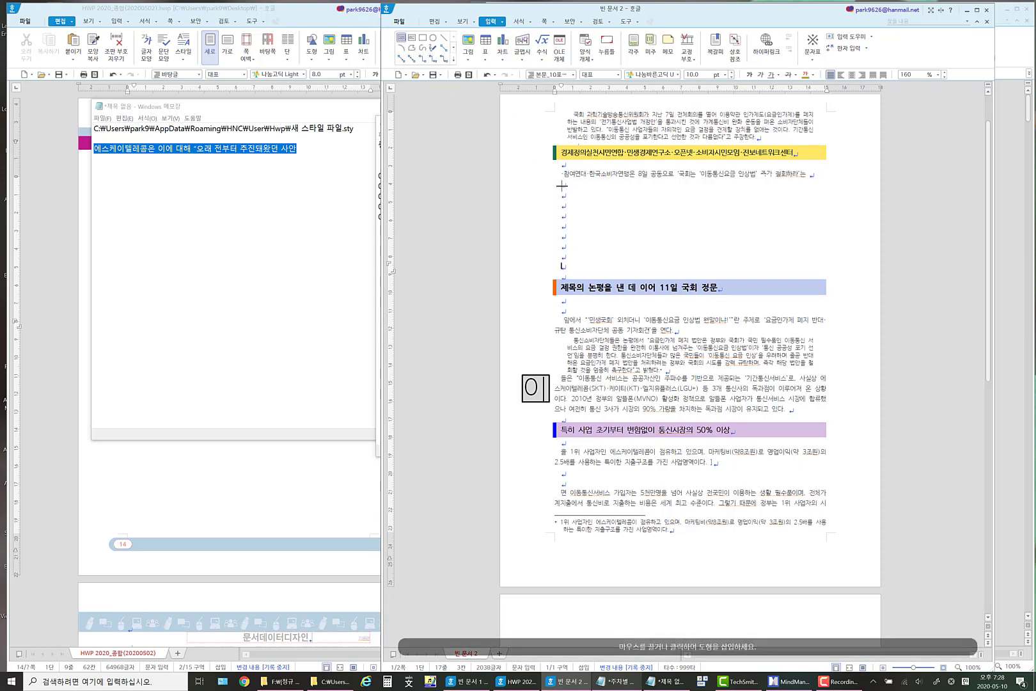
{"action": "left_click_drag", "start_coordinate": [566, 187], "coordinate": [635, 237]}
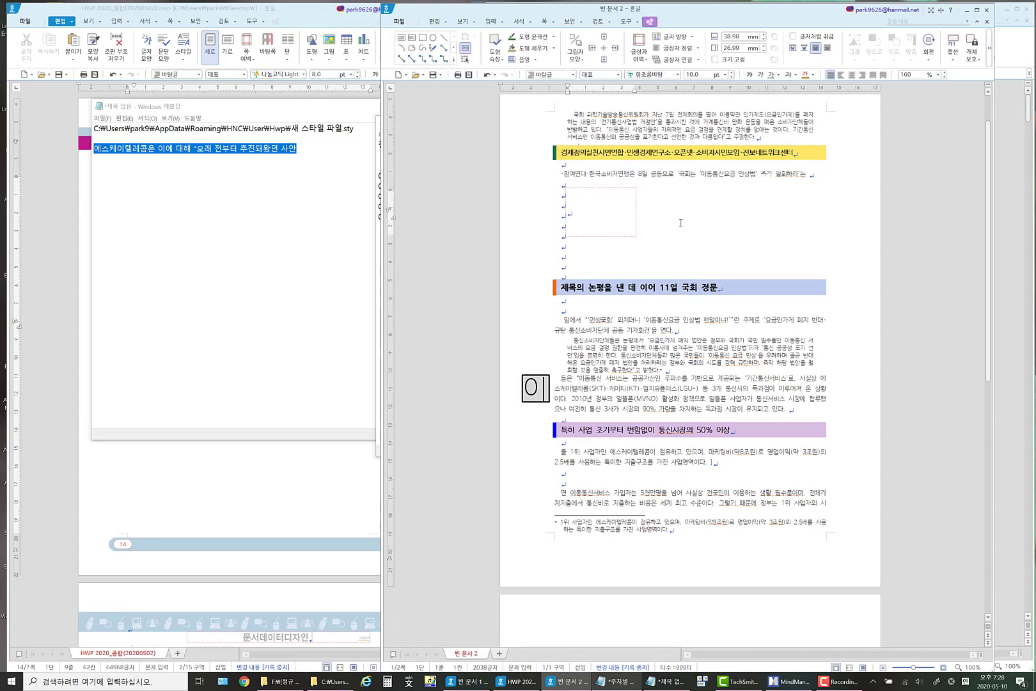
Try filling the text box with the words 논평을 낸 copied from the heading below, and remove the pasted text.
{"action": "double_click", "coordinate": [608, 287]}
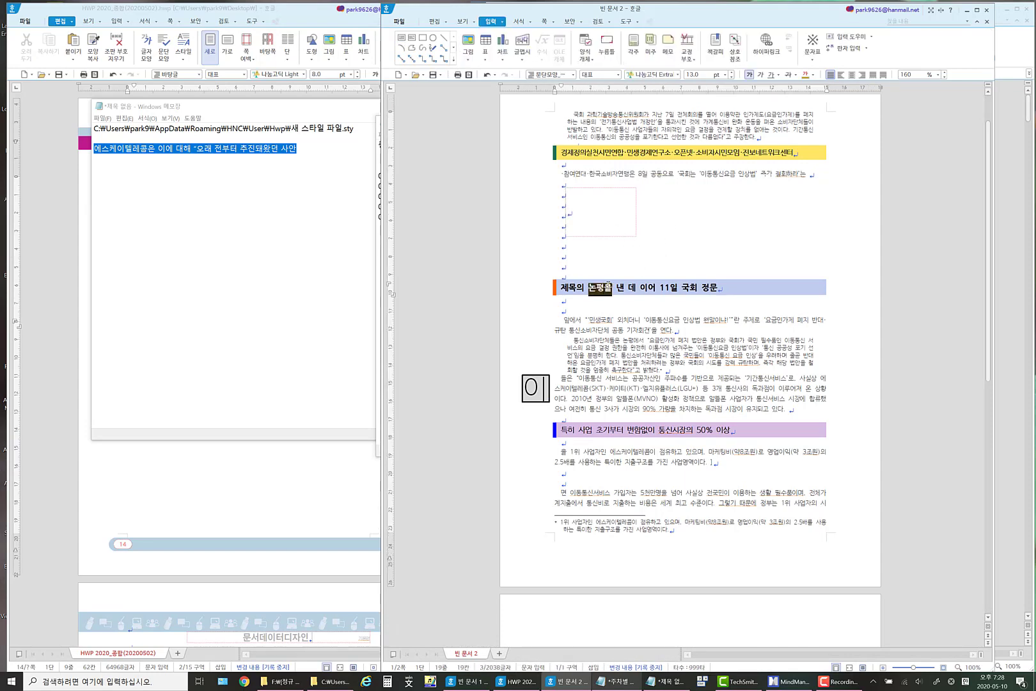
{"action": "key", "text": "ctrl+c"}
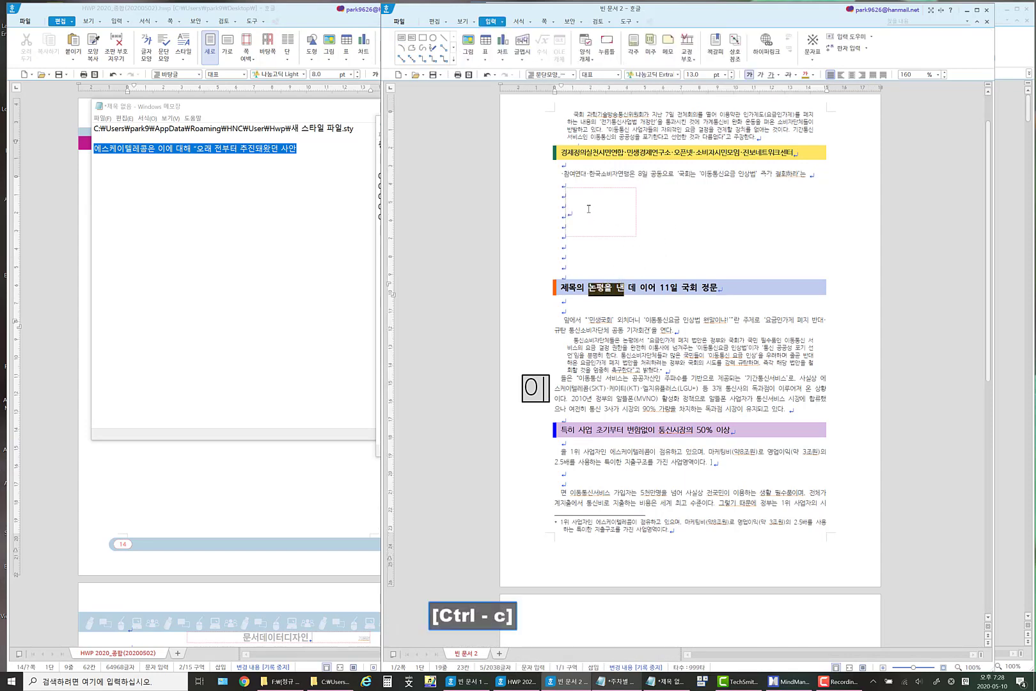
{"action": "left_click", "coordinate": [588, 208]}
{"action": "key", "text": "ctrl+v"}
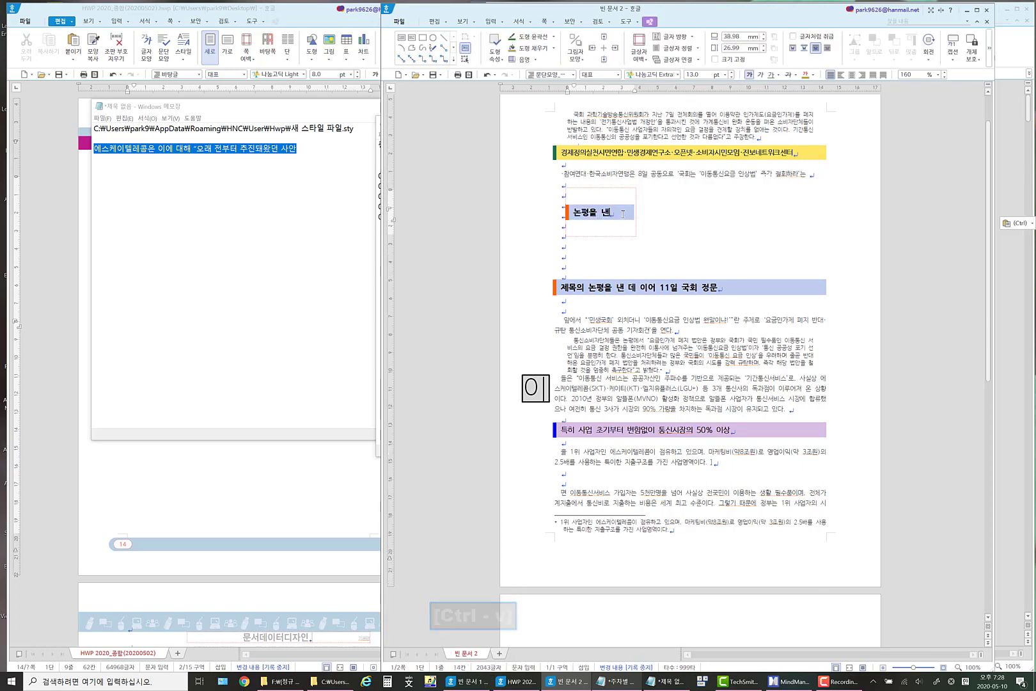
{"action": "left_click_drag", "start_coordinate": [611, 213], "coordinate": [559, 213]}
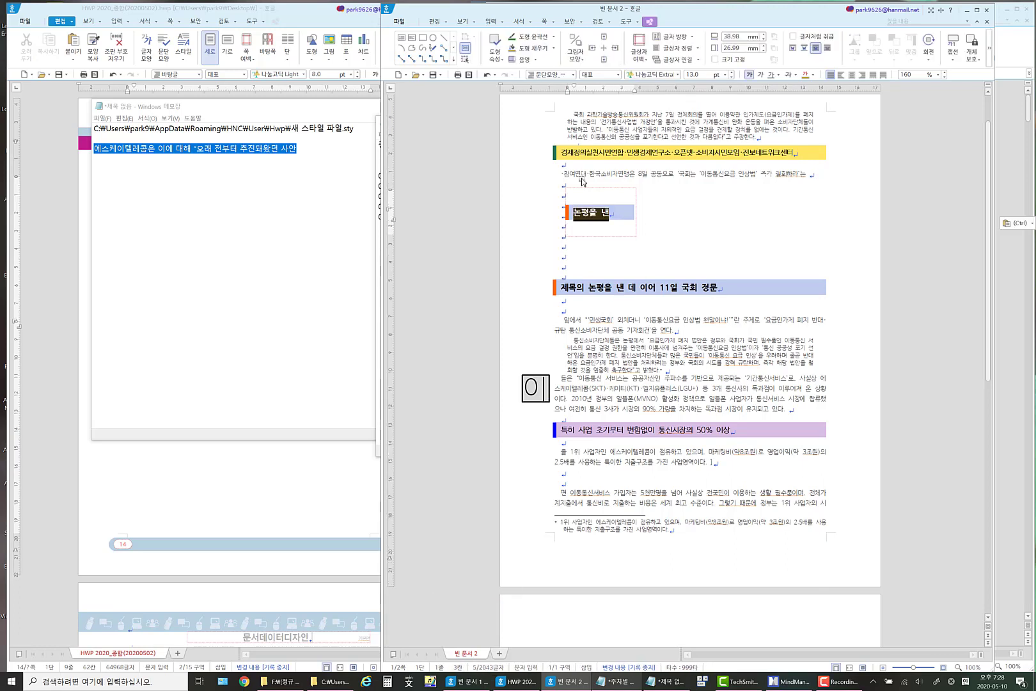
{"action": "key", "text": "Delete"}
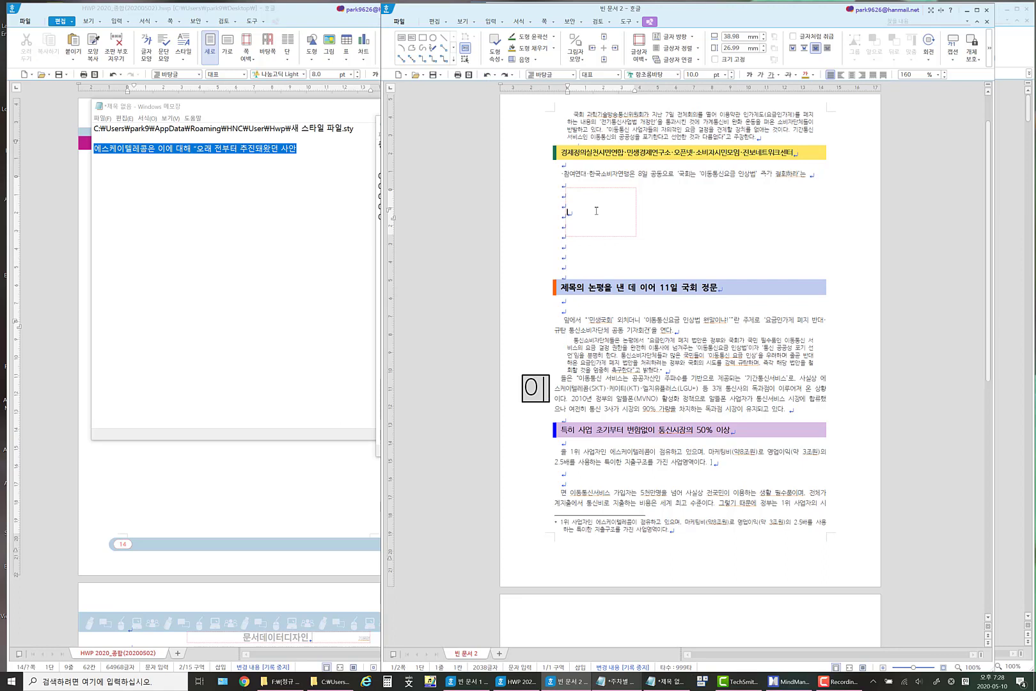
Enter the text 논평을 낸 in the empty text box.
{"action": "type", "text": "노ㄴㅍㅕㅇㅇㅡㄹ"}
{"action": "key", "text": "BackSpace"}
{"action": "key", "text": "BackSpace"}
{"action": "key", "text": "BackSpace"}
{"action": "key", "text": "BackSpace"}
{"action": "key", "text": "BackSpace"}
{"action": "key", "text": "BackSpace"}
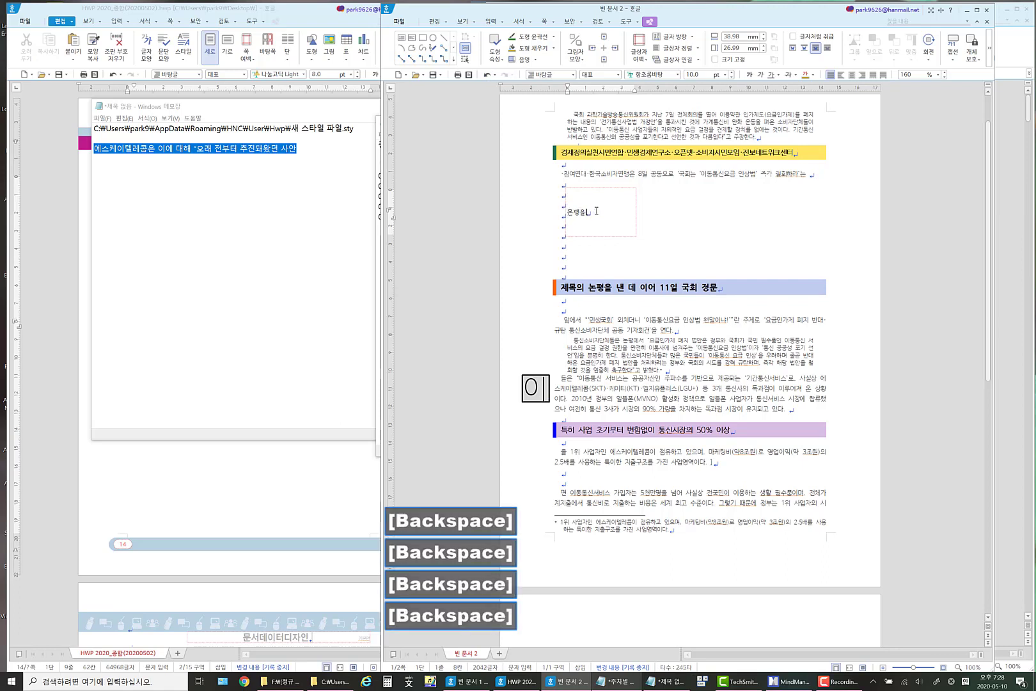
{"action": "type", "text": "평을 "}
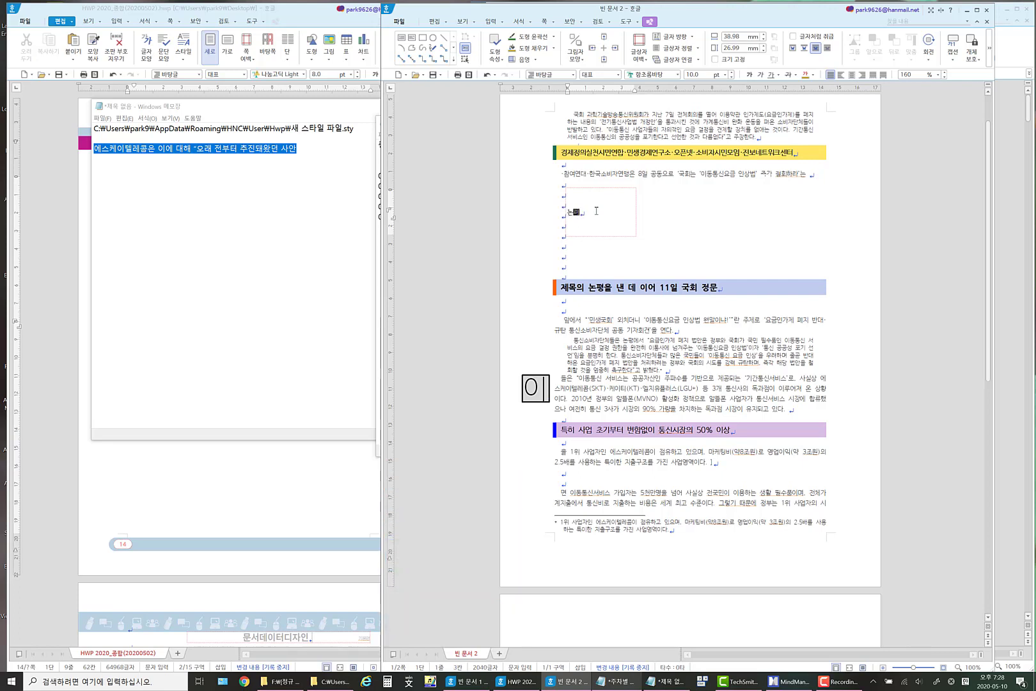
{"action": "type", "text": "ㅐㄴ"}
Format the box text in 휴먼둥근헤드라인 at 24 pt and widen the box to about 63 mm so it fits one line.
{"action": "left_click_drag", "start_coordinate": [612, 205], "coordinate": [565, 212]}
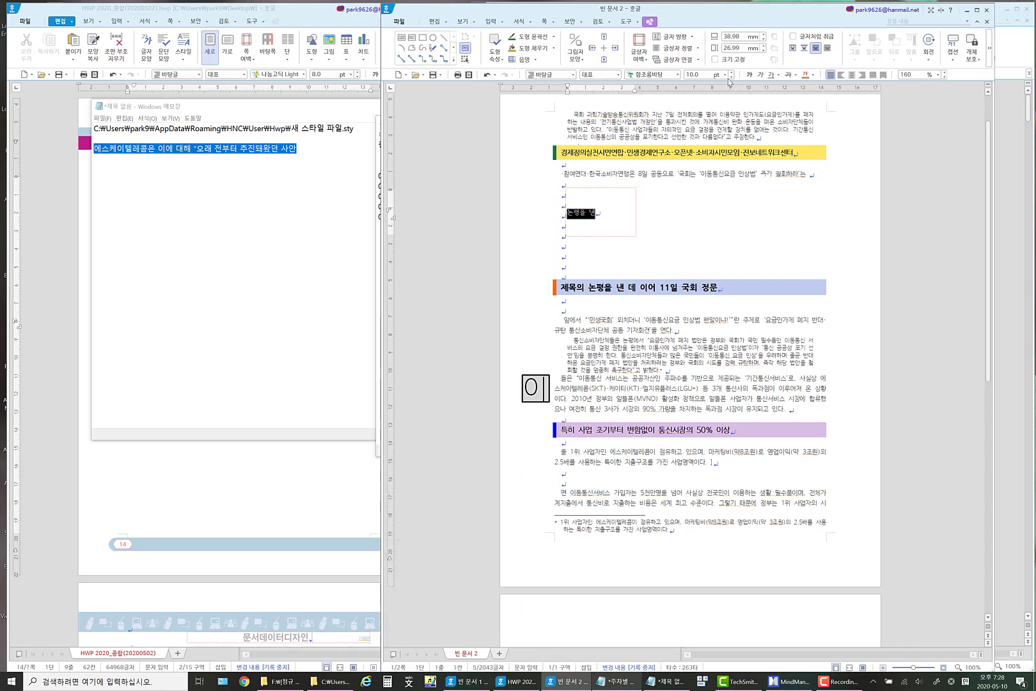
{"action": "left_click", "coordinate": [678, 75]}
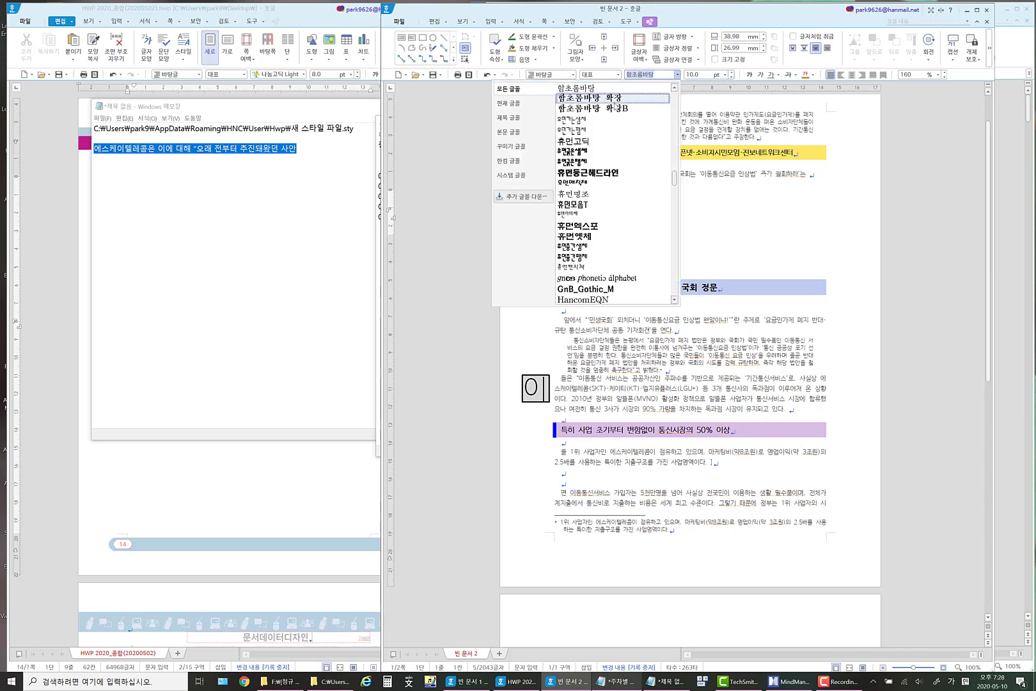
{"action": "left_click", "coordinate": [618, 172]}
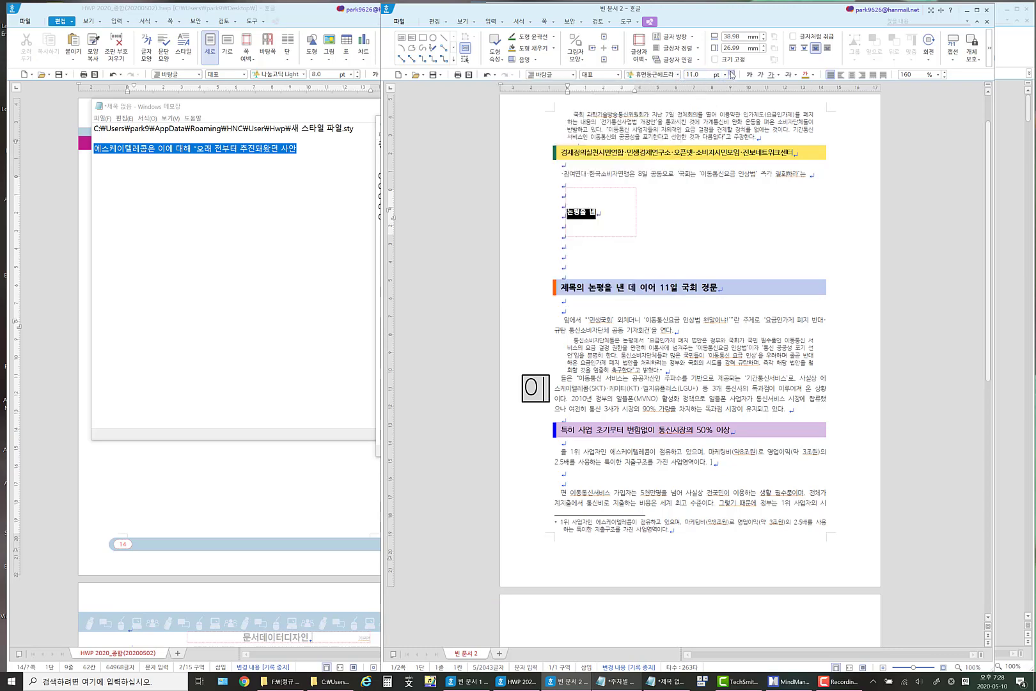
{"action": "left_click", "coordinate": [731, 73]}
{"action": "left_click", "coordinate": [732, 73]}
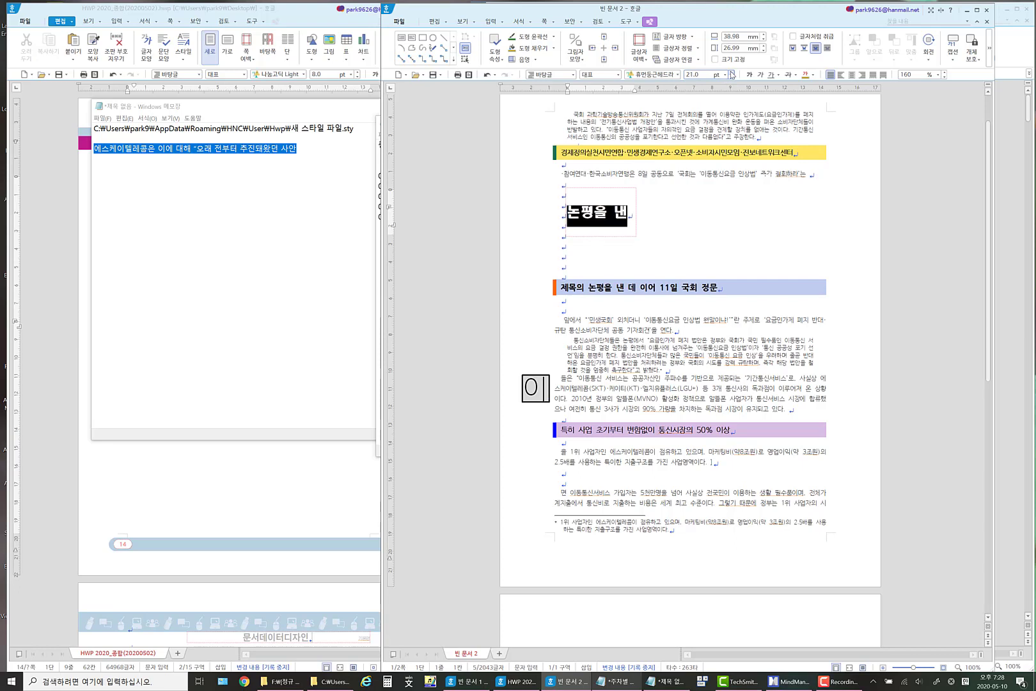
{"action": "left_click", "coordinate": [638, 227]}
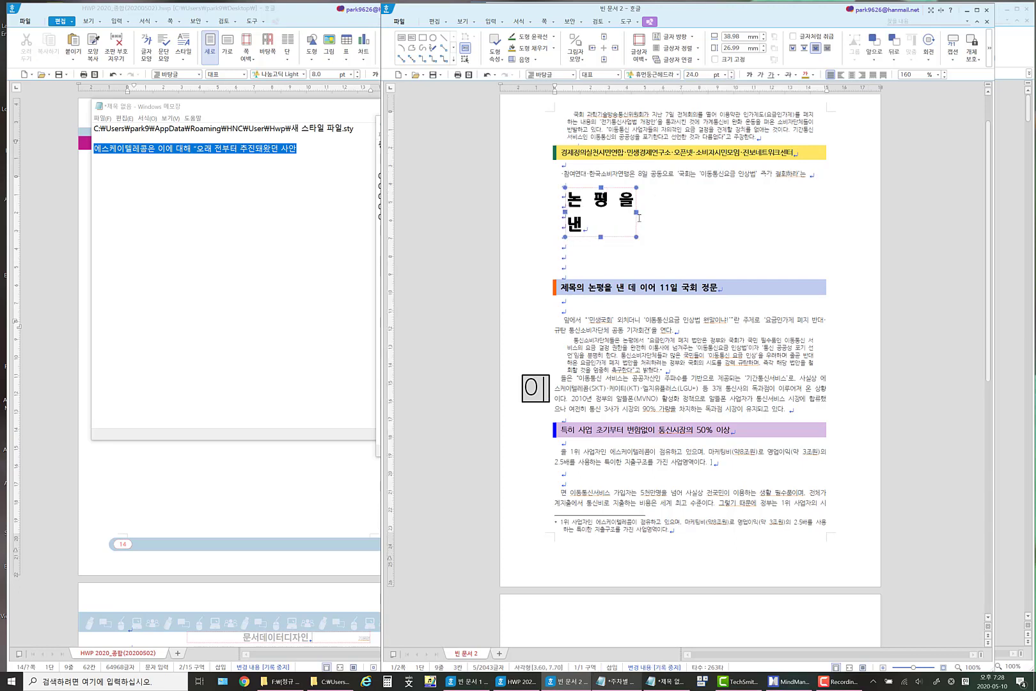
{"action": "left_click_drag", "start_coordinate": [636, 211], "coordinate": [679, 210]}
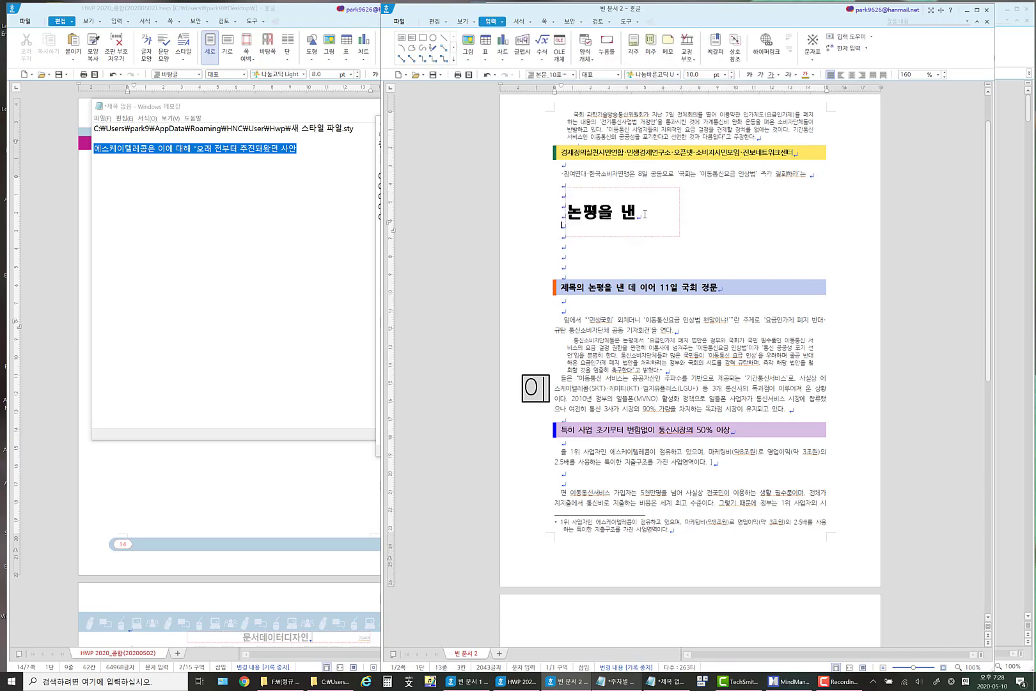
Centre the text 논평을 낸 in its box and colour it gold.
{"action": "left_click", "coordinate": [621, 214]}
{"action": "key", "text": "ctrl+a"}
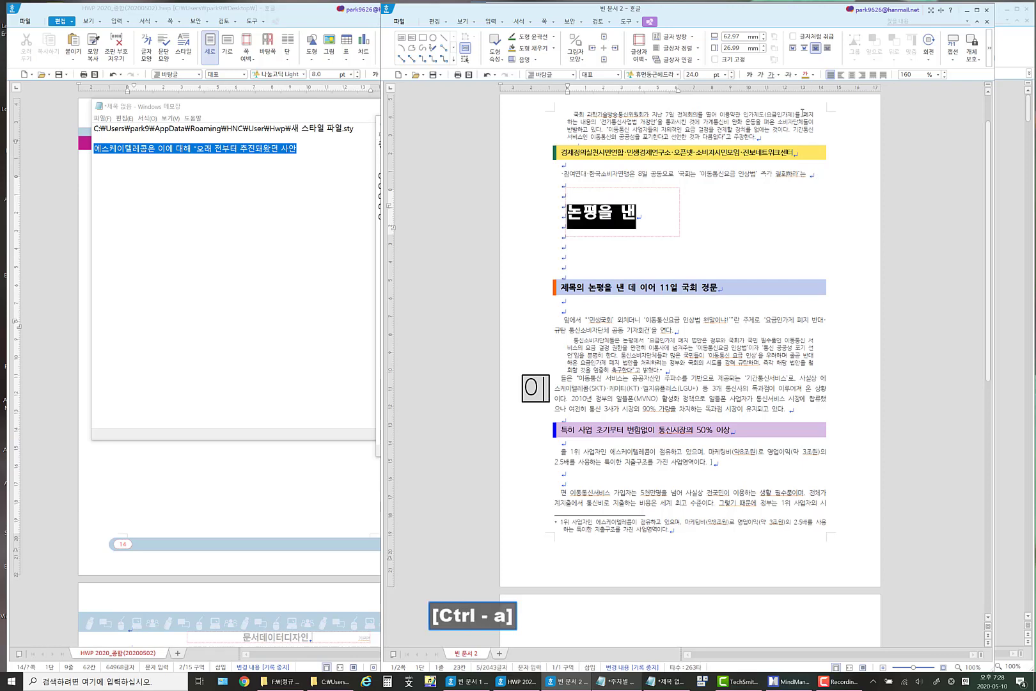
{"action": "left_click", "coordinate": [861, 75]}
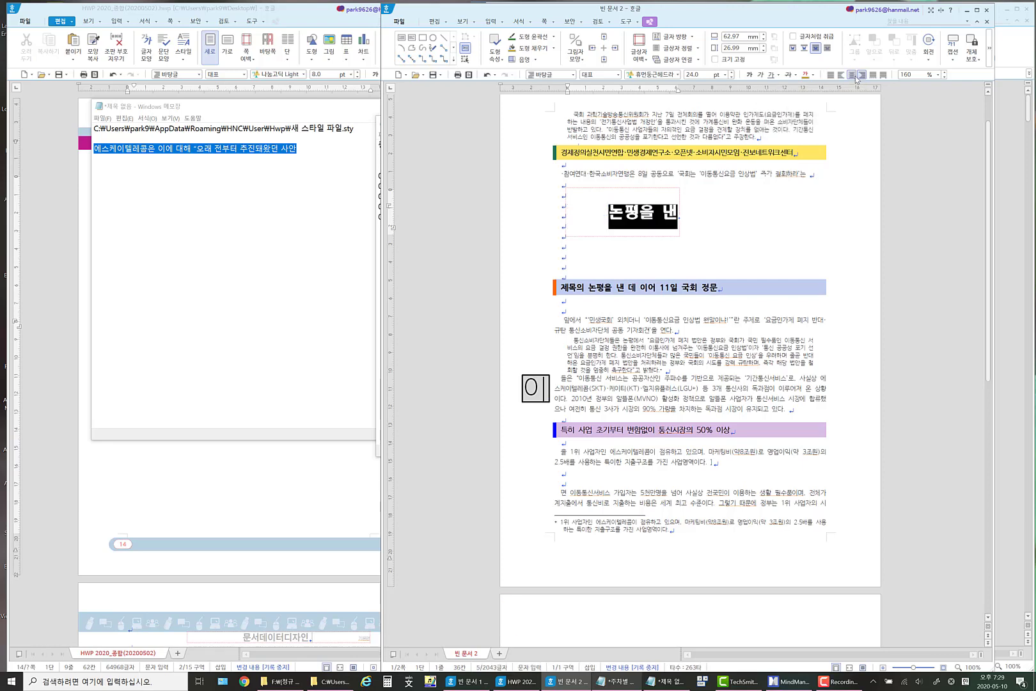
{"action": "left_click", "coordinate": [851, 75]}
{"action": "left_click", "coordinate": [806, 75]}
{"action": "left_click", "coordinate": [717, 196]}
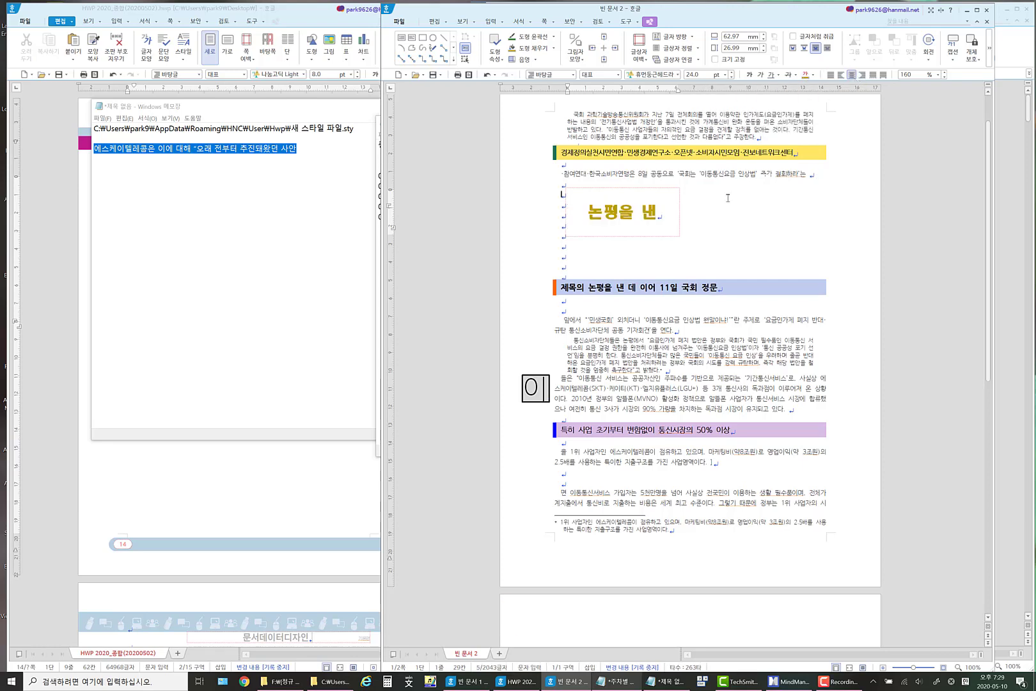
Fill the text box with lime green and give it a dark blue outline.
{"action": "left_click", "coordinate": [641, 237]}
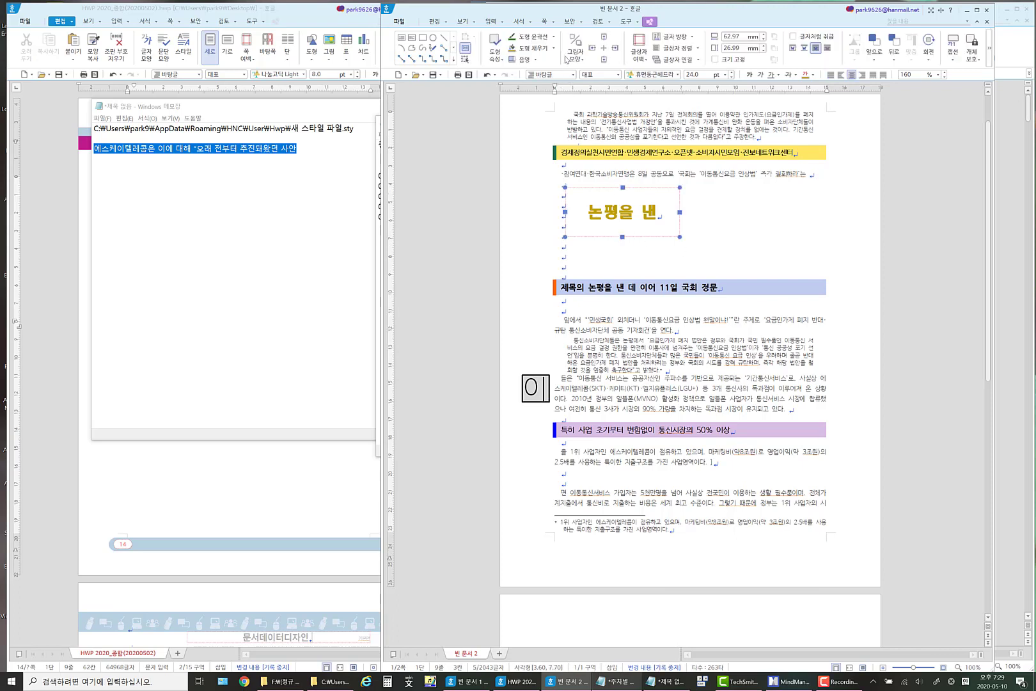
{"action": "left_click", "coordinate": [554, 48]}
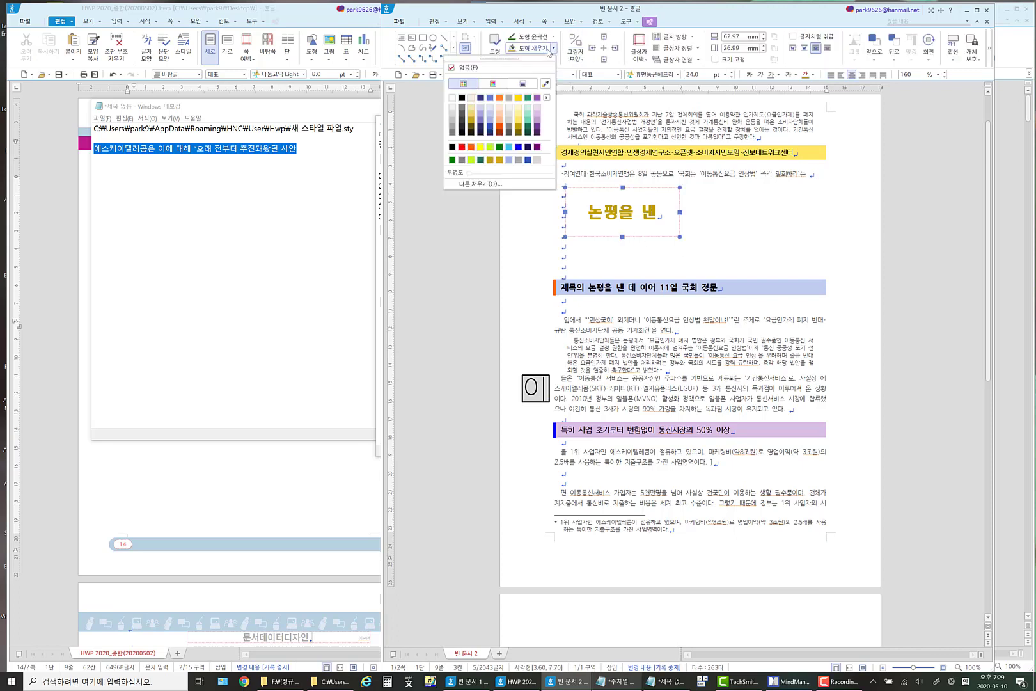
{"action": "left_click", "coordinate": [489, 147]}
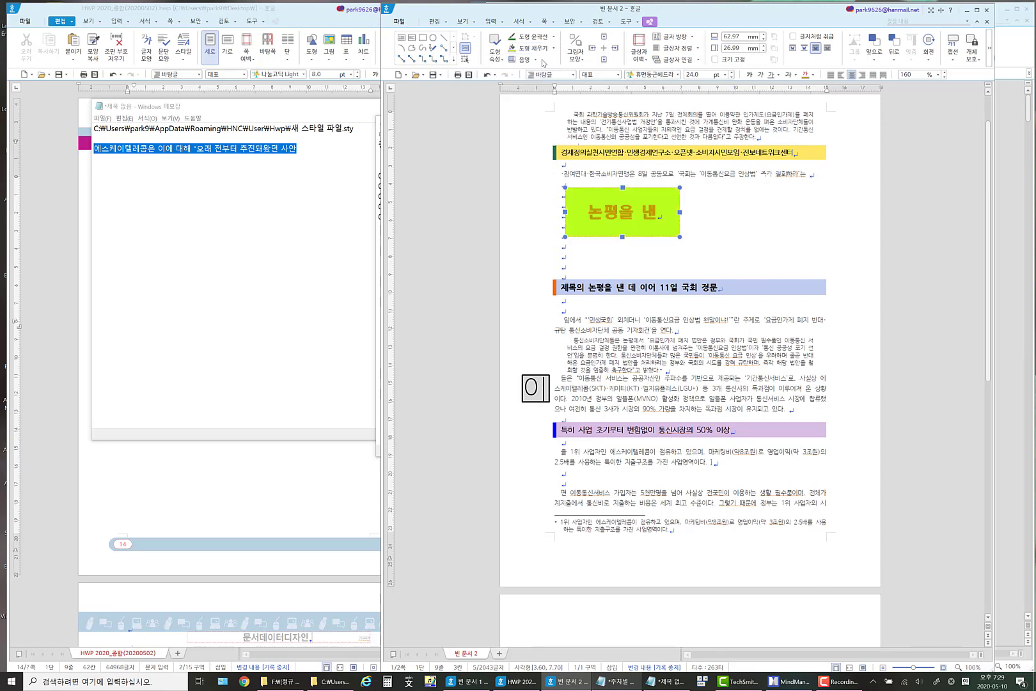
{"action": "left_click", "coordinate": [554, 37]}
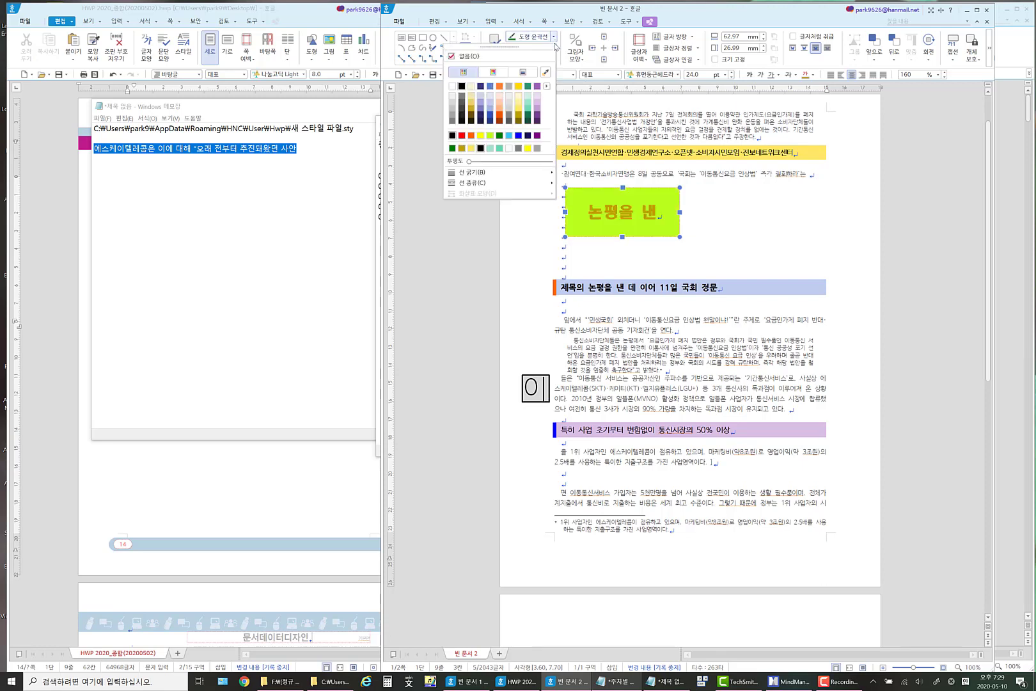
{"action": "left_click", "coordinate": [491, 116]}
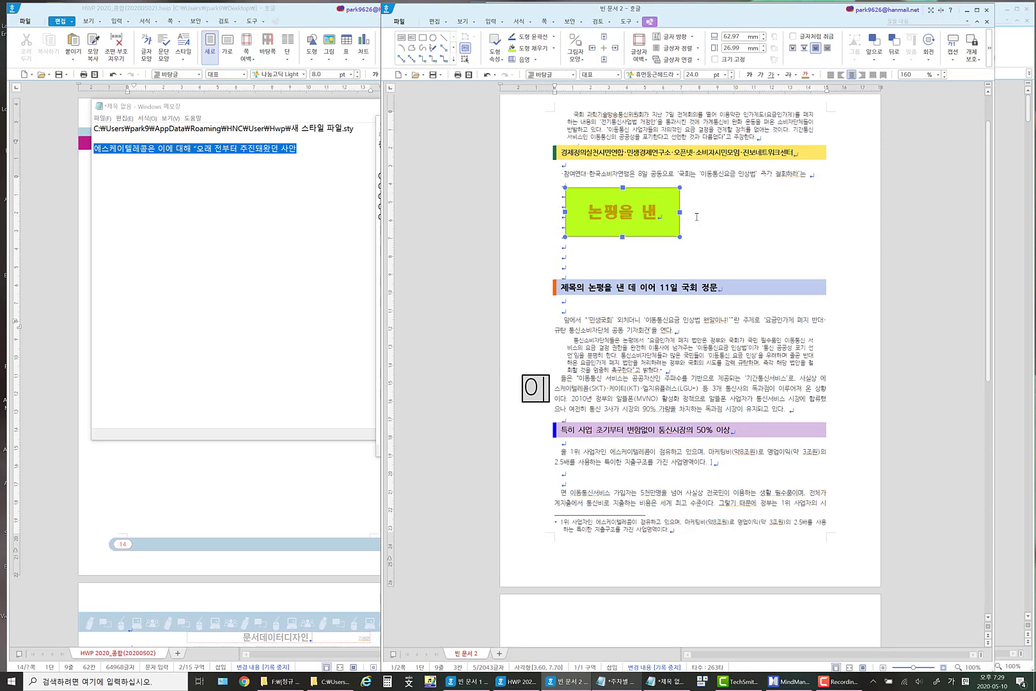
Set the text box's corner curvature to 반원 in its object properties.
{"action": "right_click", "coordinate": [664, 190]}
{"action": "left_click", "coordinate": [723, 200]}
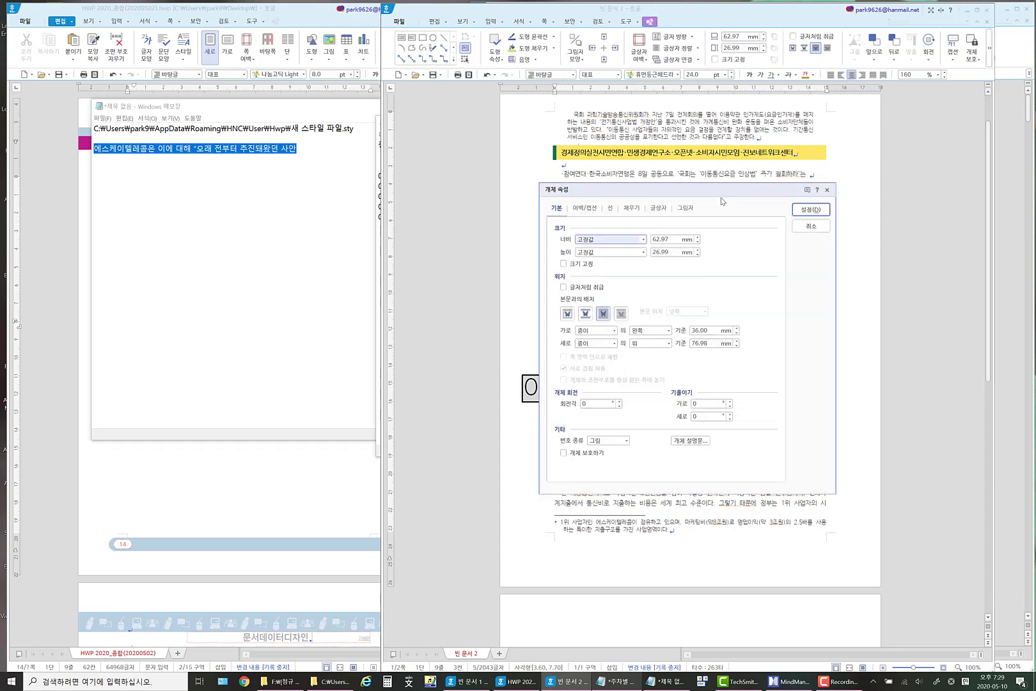
{"action": "left_click", "coordinate": [608, 209]}
{"action": "left_click", "coordinate": [606, 317]}
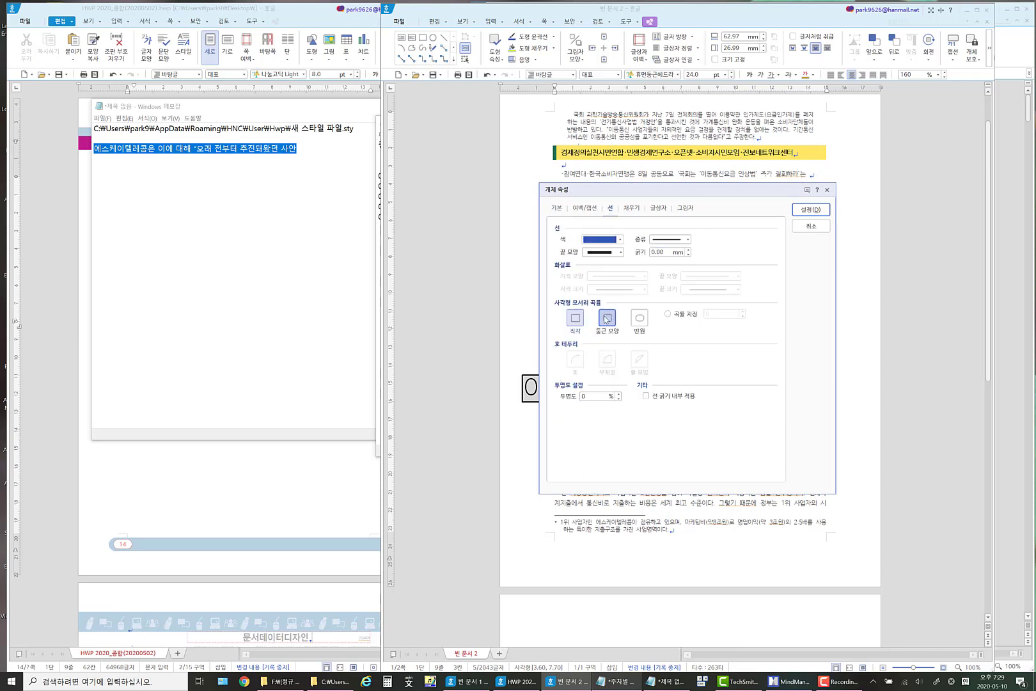
{"action": "left_click", "coordinate": [639, 318]}
{"action": "left_click", "coordinate": [811, 209]}
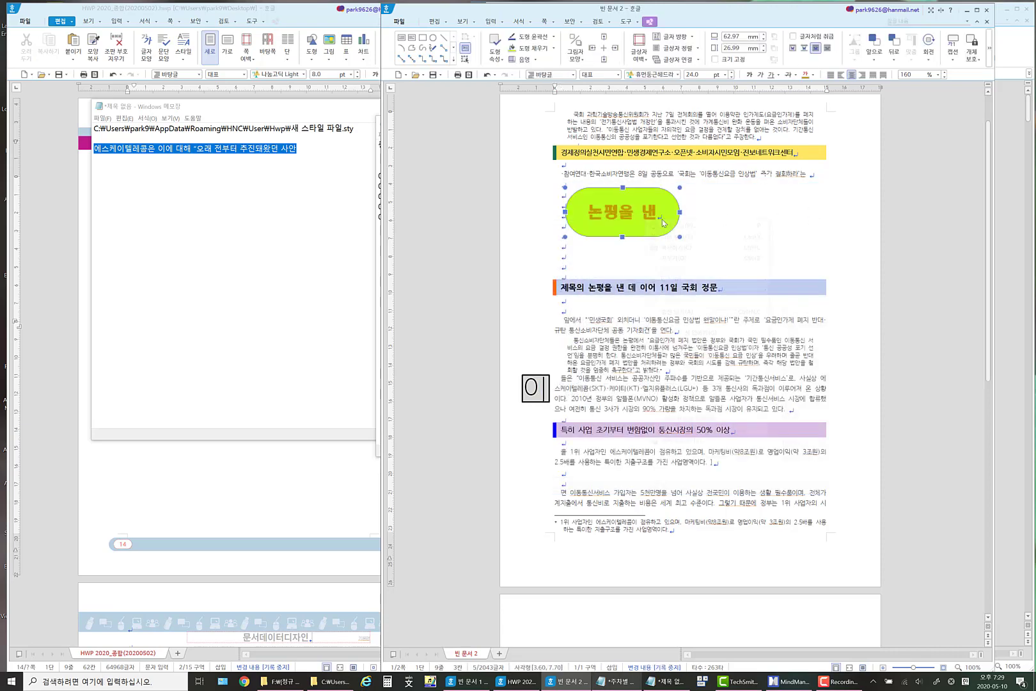
Give the lime green 논평을 낸 text box a shadow falling to the lower right.
{"action": "right_click", "coordinate": [644, 220]}
{"action": "left_click", "coordinate": [682, 225]}
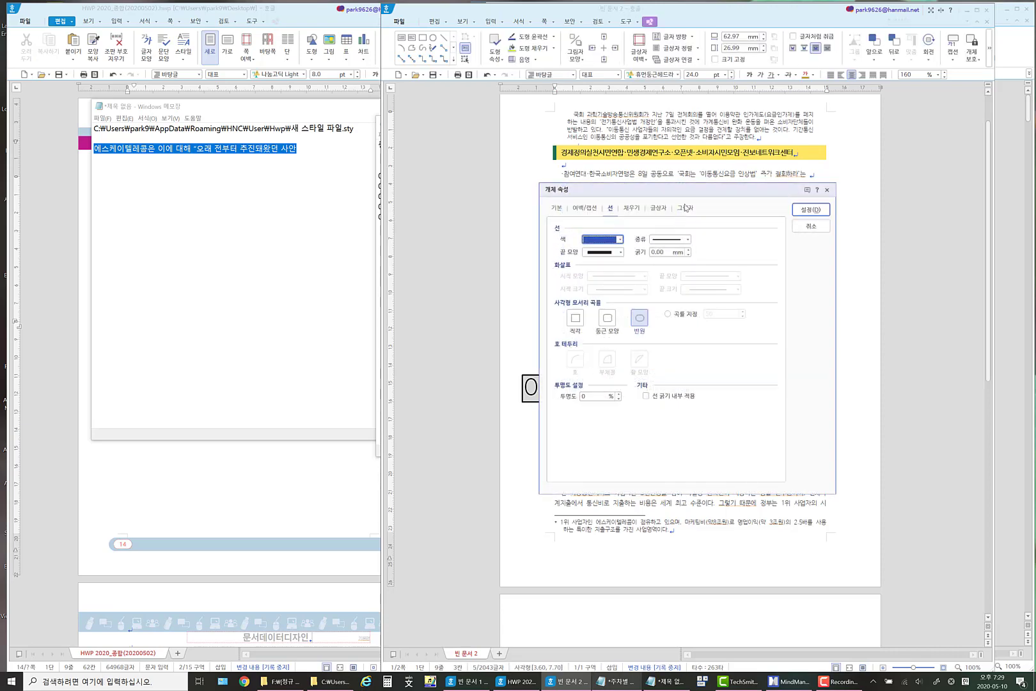
{"action": "left_click", "coordinate": [685, 208]}
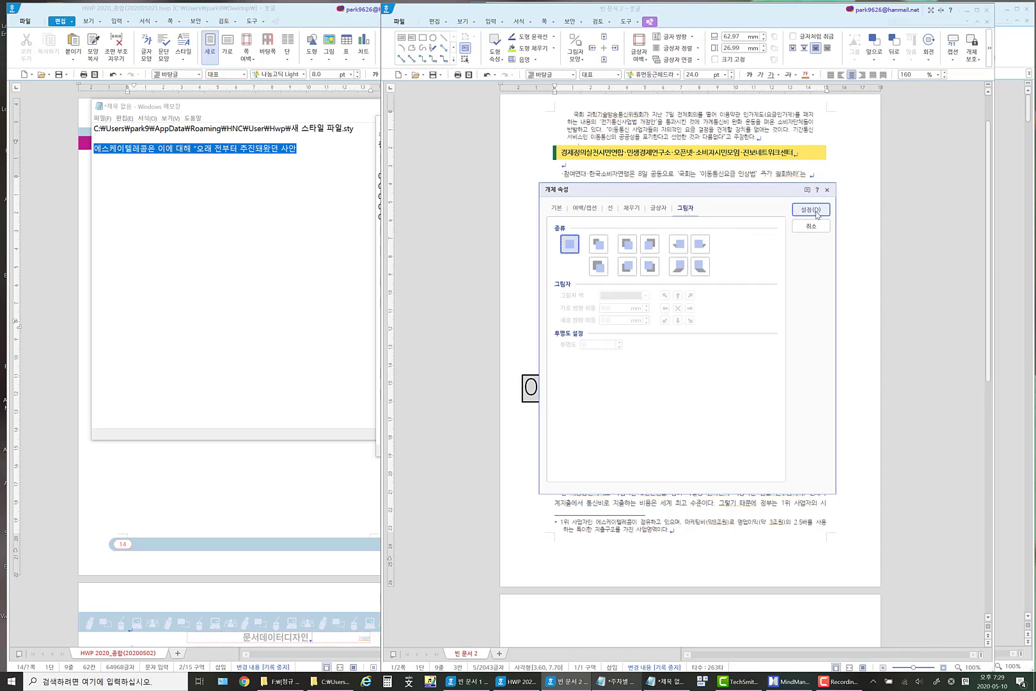
{"action": "left_click", "coordinate": [649, 265]}
{"action": "left_click", "coordinate": [811, 209]}
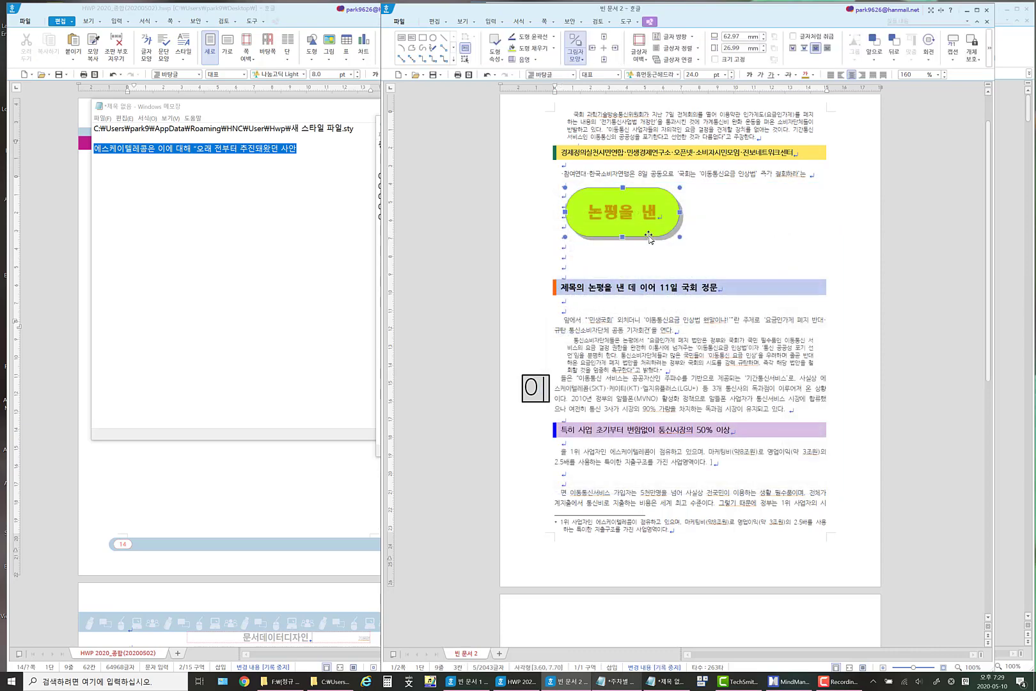
Fill the 논평을 낸 text box with the background picture from the [Background Image] folder, using the 크기에 맞추어 fill type.
{"action": "right_click", "coordinate": [645, 226]}
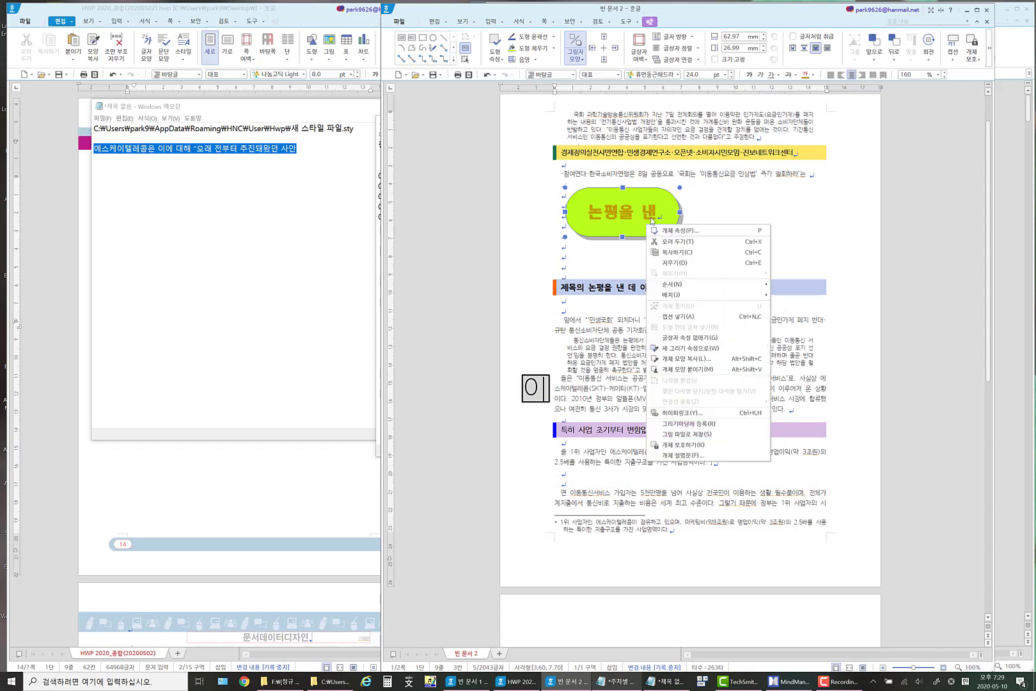
{"action": "left_click", "coordinate": [630, 216]}
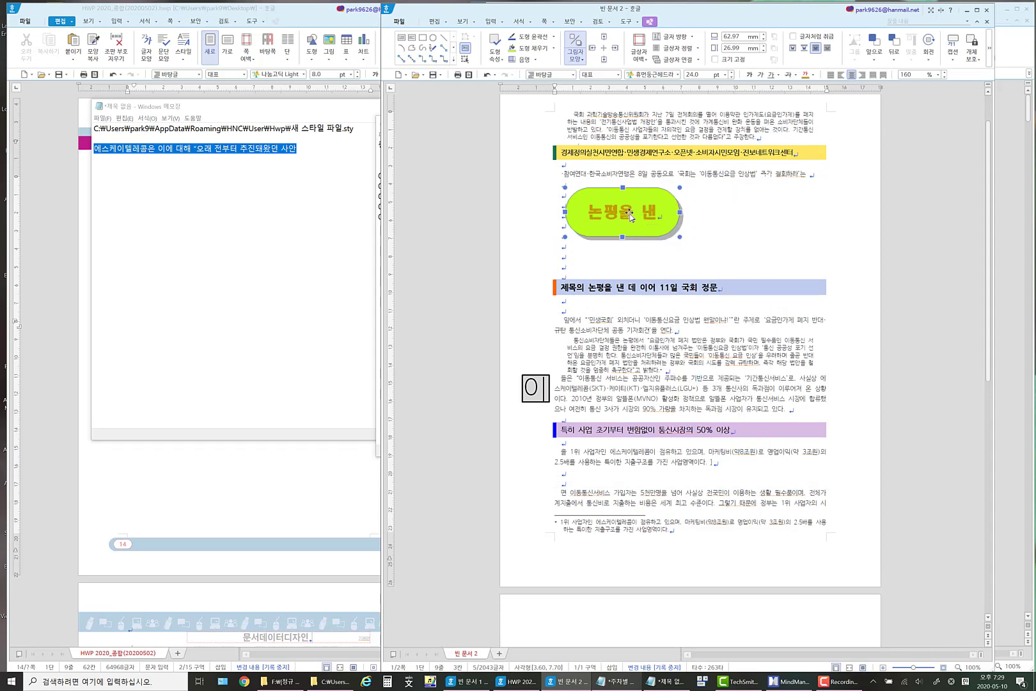
{"action": "right_click", "coordinate": [630, 215]}
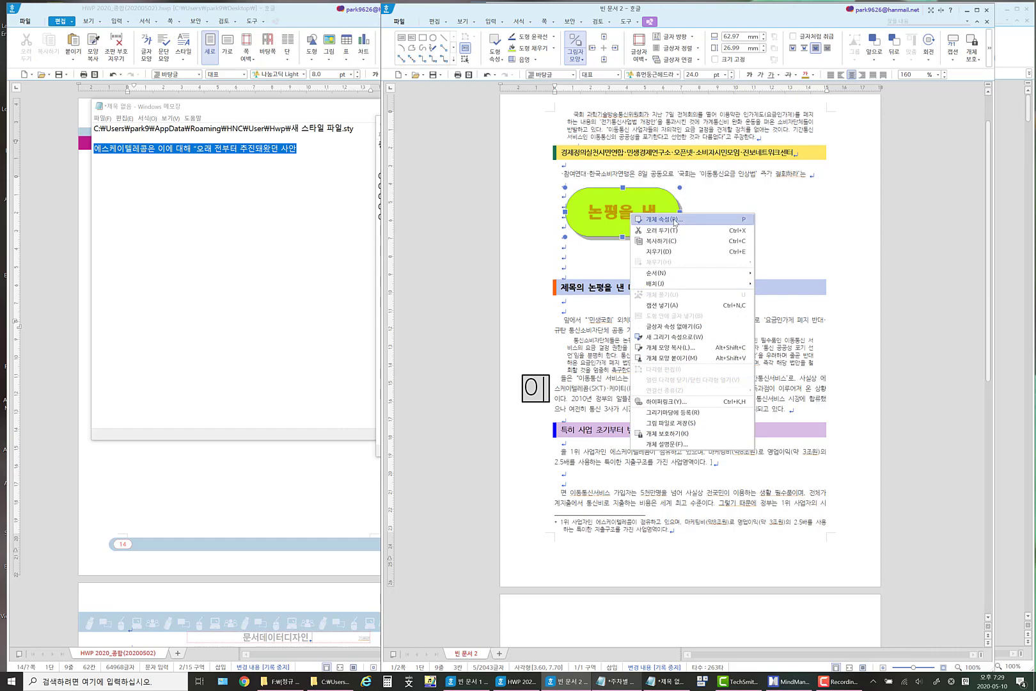
{"action": "left_click", "coordinate": [665, 220]}
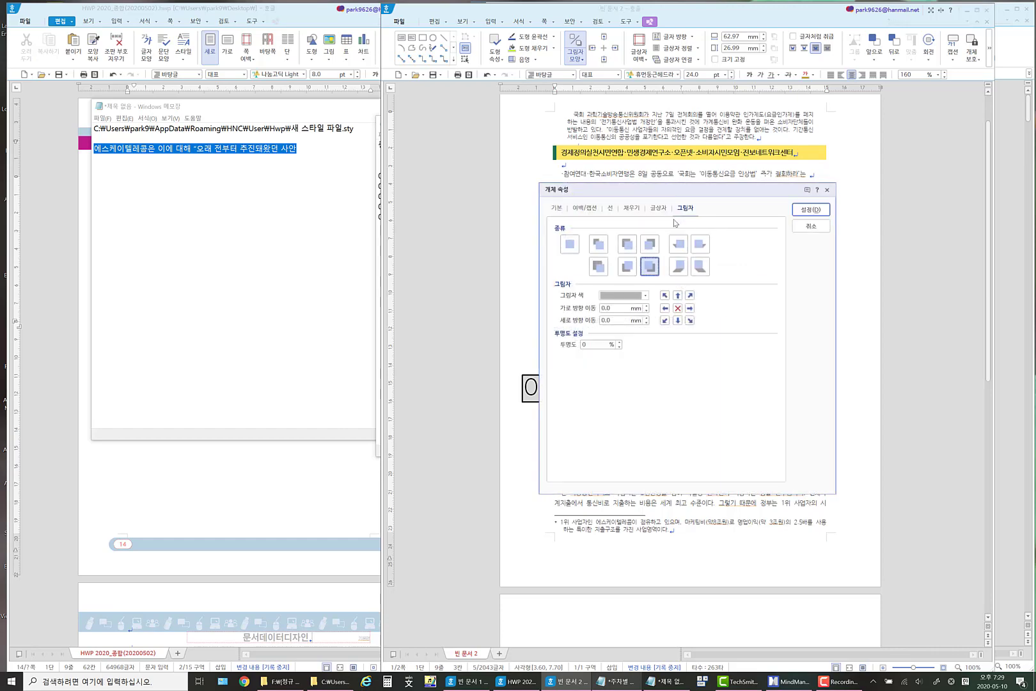
{"action": "left_click", "coordinate": [629, 209]}
{"action": "left_click", "coordinate": [573, 395]}
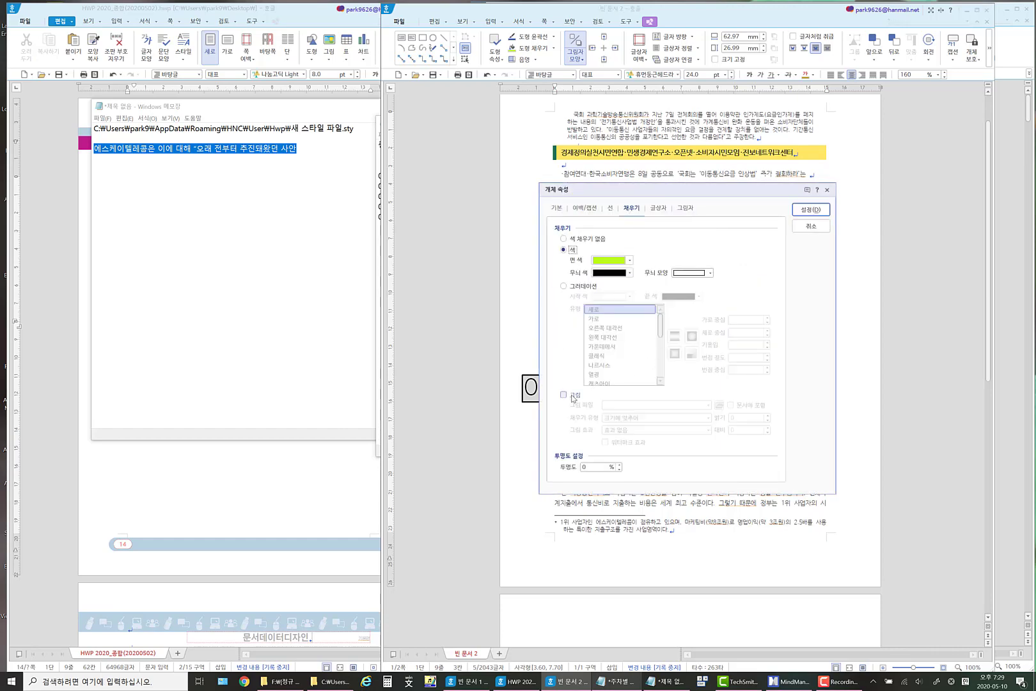
{"action": "left_click", "coordinate": [803, 213]}
{"action": "left_click", "coordinate": [668, 206]}
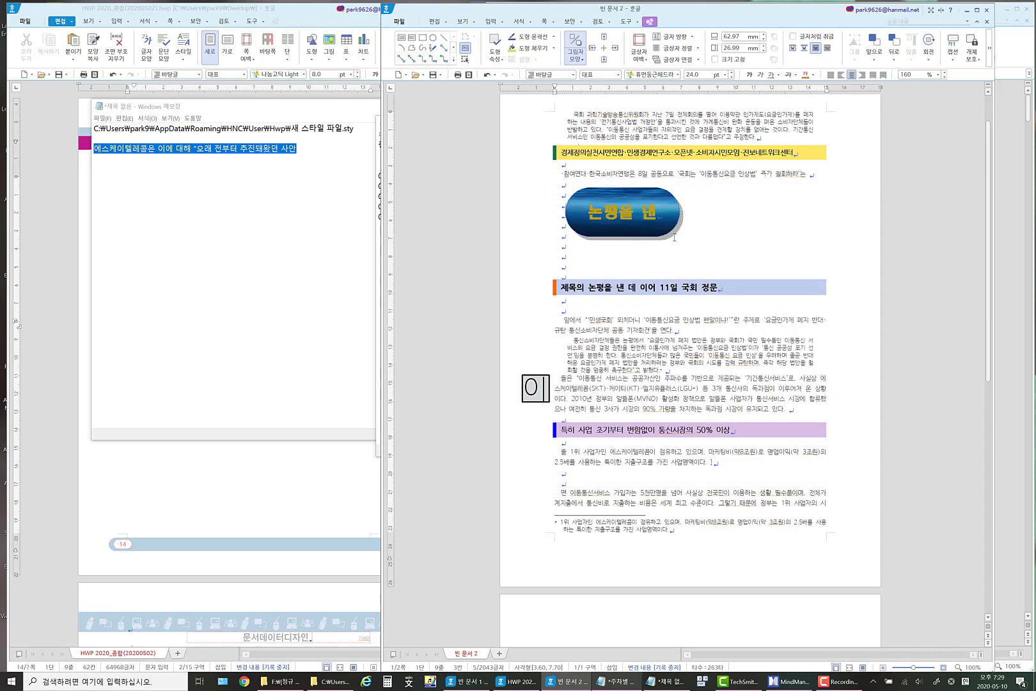
{"action": "left_click", "coordinate": [659, 192]}
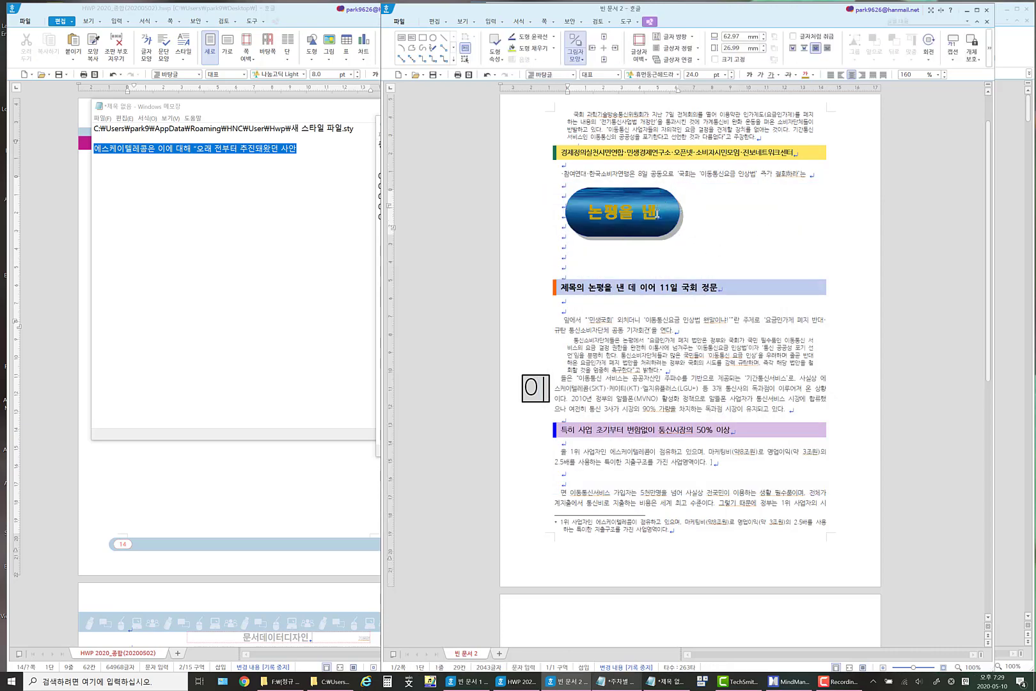
{"action": "left_click_drag", "start_coordinate": [657, 214], "coordinate": [587, 215]}
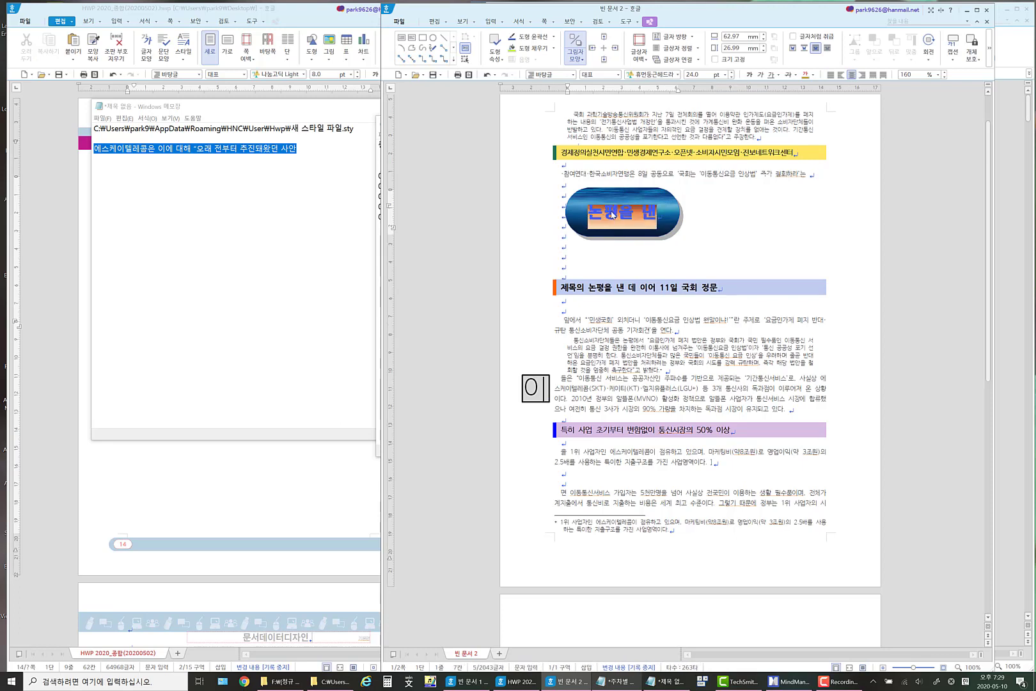
{"action": "left_click", "coordinate": [617, 212]}
{"action": "left_click", "coordinate": [740, 221]}
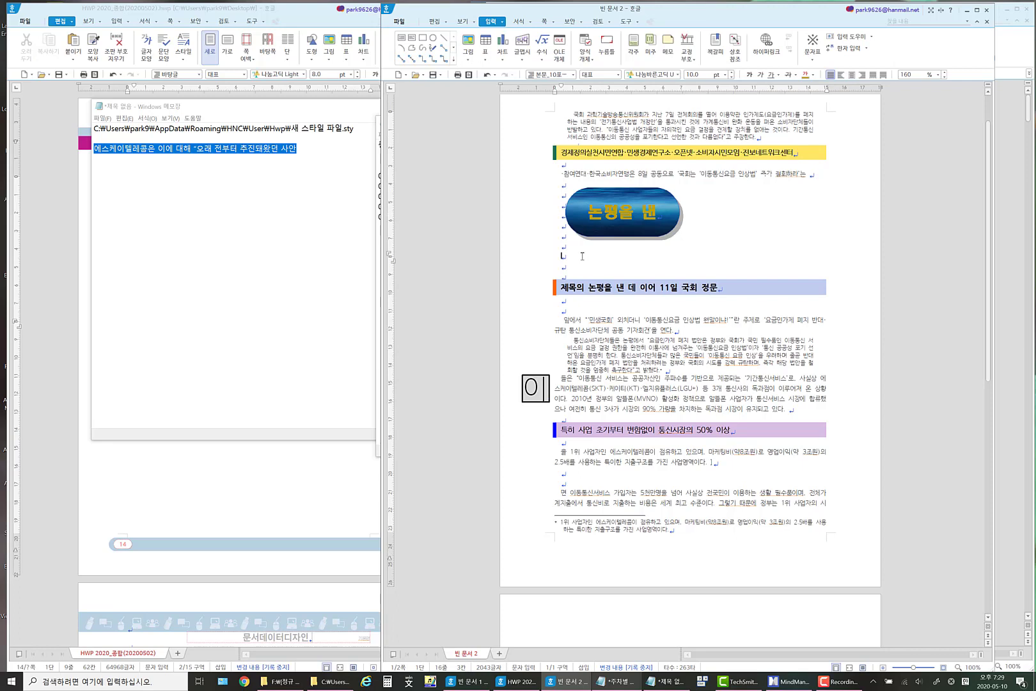
Insert three blank lines below the 논평을 낸 text box and return the cursor to the line just under it.
{"action": "key", "text": "Return"}
{"action": "key", "text": "Return"}
{"action": "key", "text": "Return"}
{"action": "key", "text": "Up"}
{"action": "key", "text": "Up"}
{"action": "key", "text": "Up"}
{"action": "key", "text": "Up"}
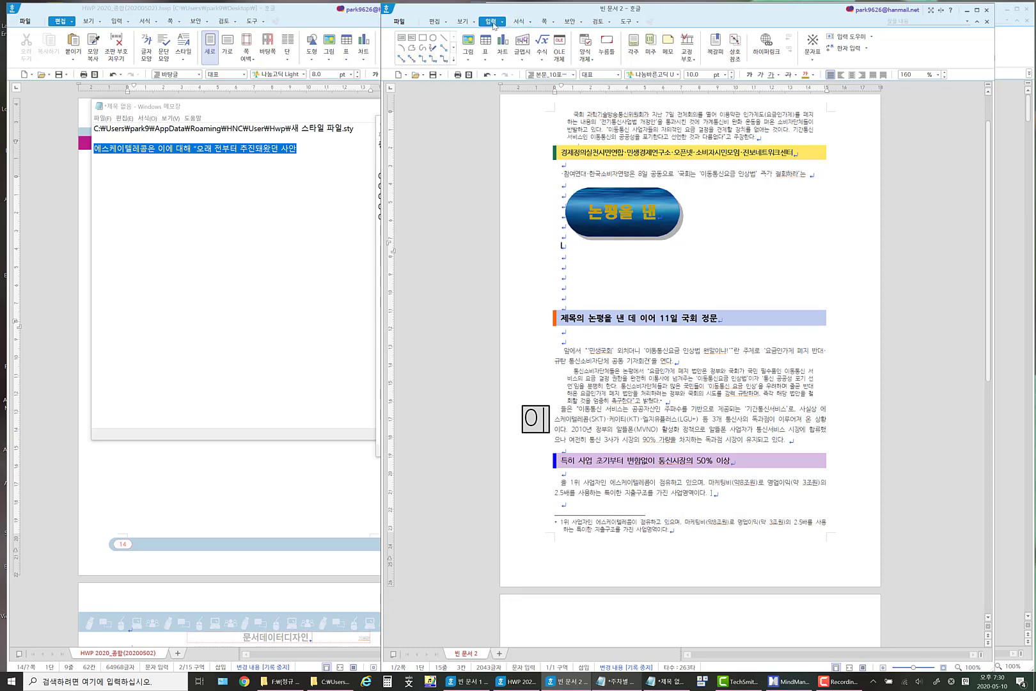
{"action": "left_click", "coordinate": [523, 62]}
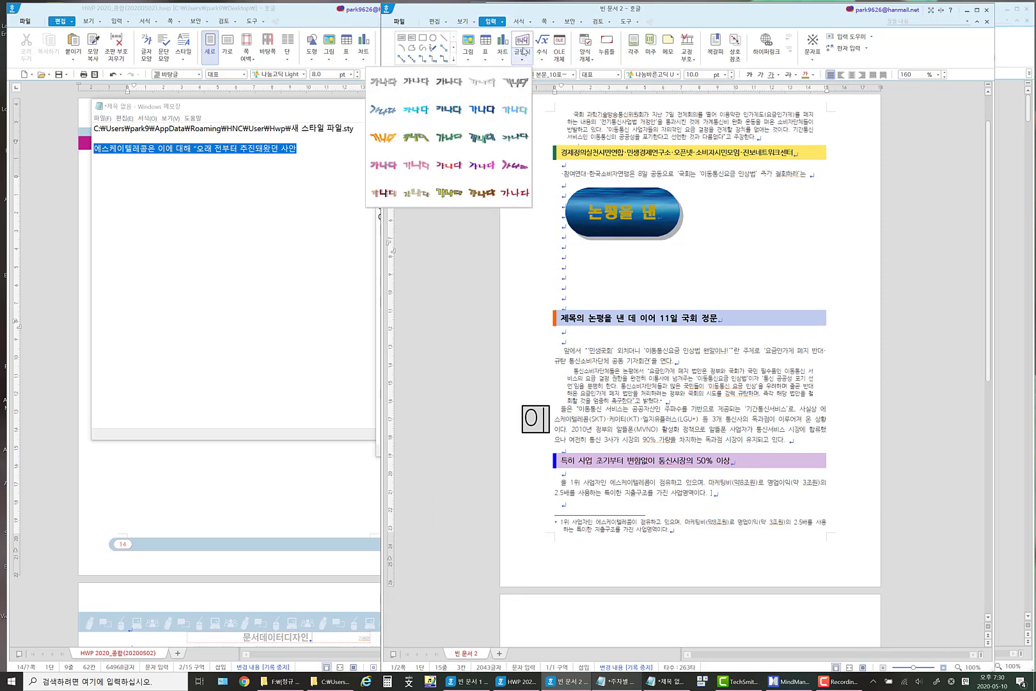
{"action": "left_click", "coordinate": [523, 47]}
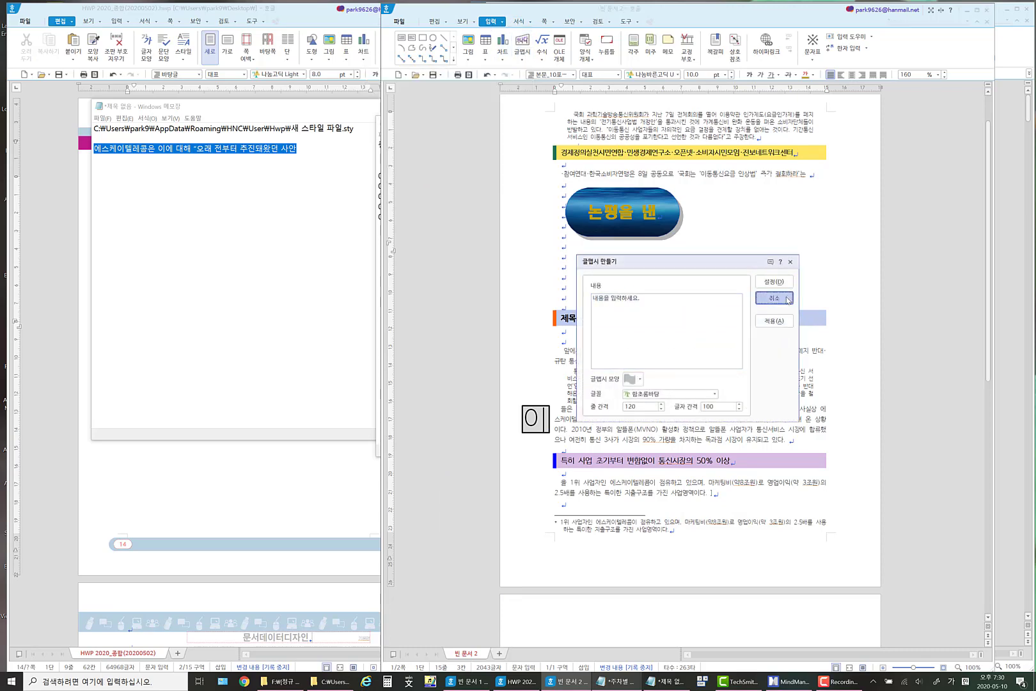
{"action": "left_click", "coordinate": [786, 299]}
Start a new WordArt (글맵시) object in a blue preset style with the text 글맵시 제목.
{"action": "left_click", "coordinate": [522, 61]}
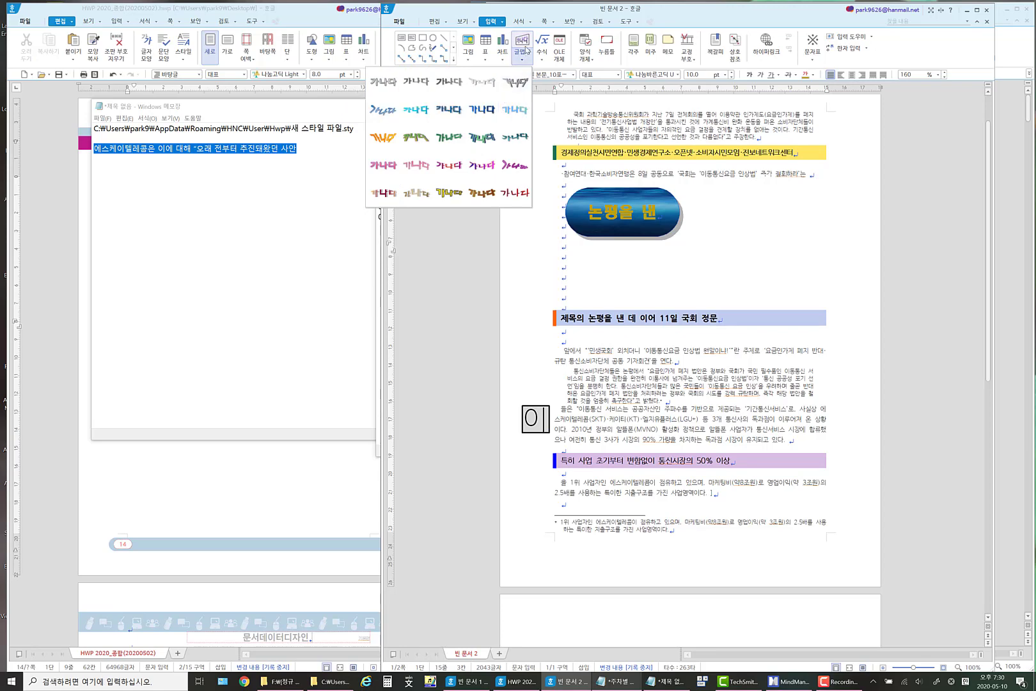
{"action": "left_click", "coordinate": [494, 113]}
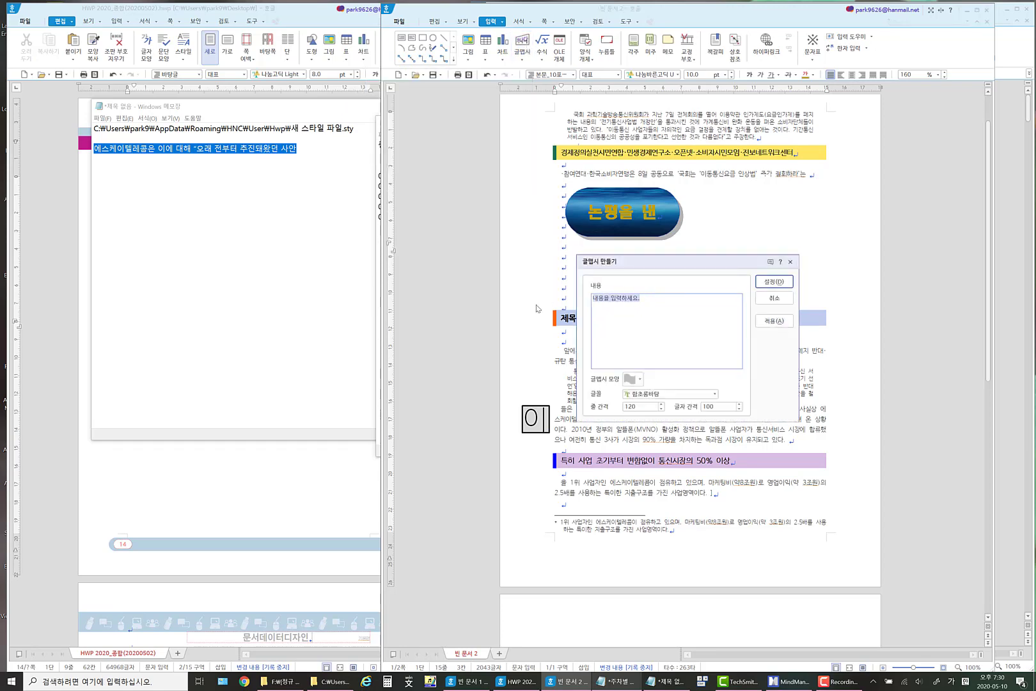
{"action": "type", "text": "그"}
{"action": "type", "text": "맵시 제목"}
{"action": "key", "text": "ctrl+a"}
Set the WordArt to the plain rectangular shape and the 나눔고딕 ExtraBold font, and insert it below the text box.
{"action": "left_click", "coordinate": [639, 379]}
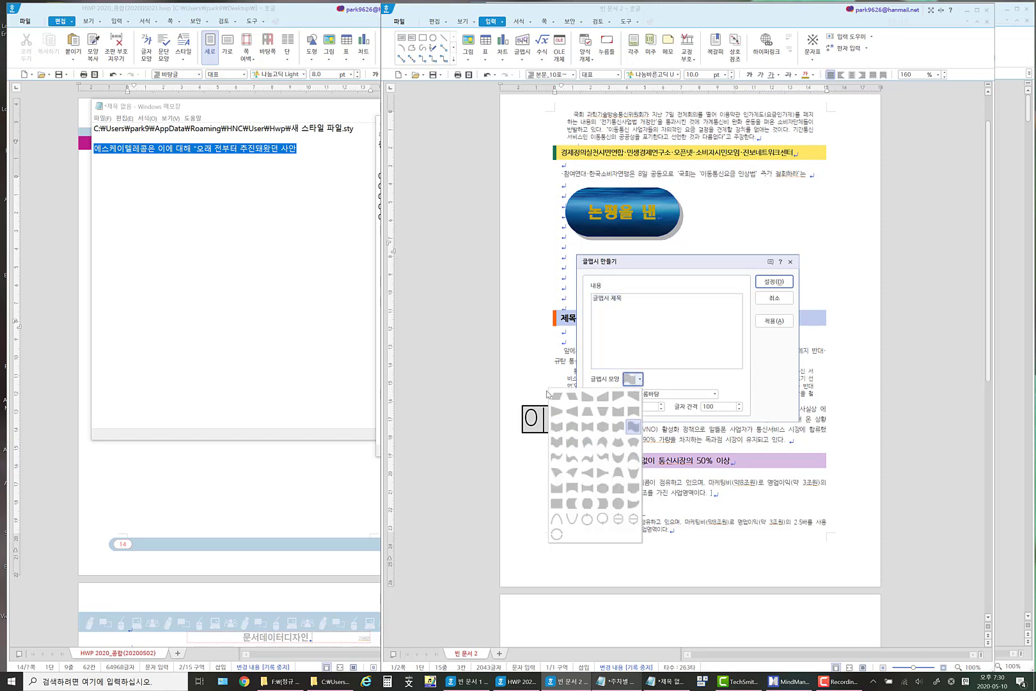
{"action": "left_click", "coordinate": [557, 504]}
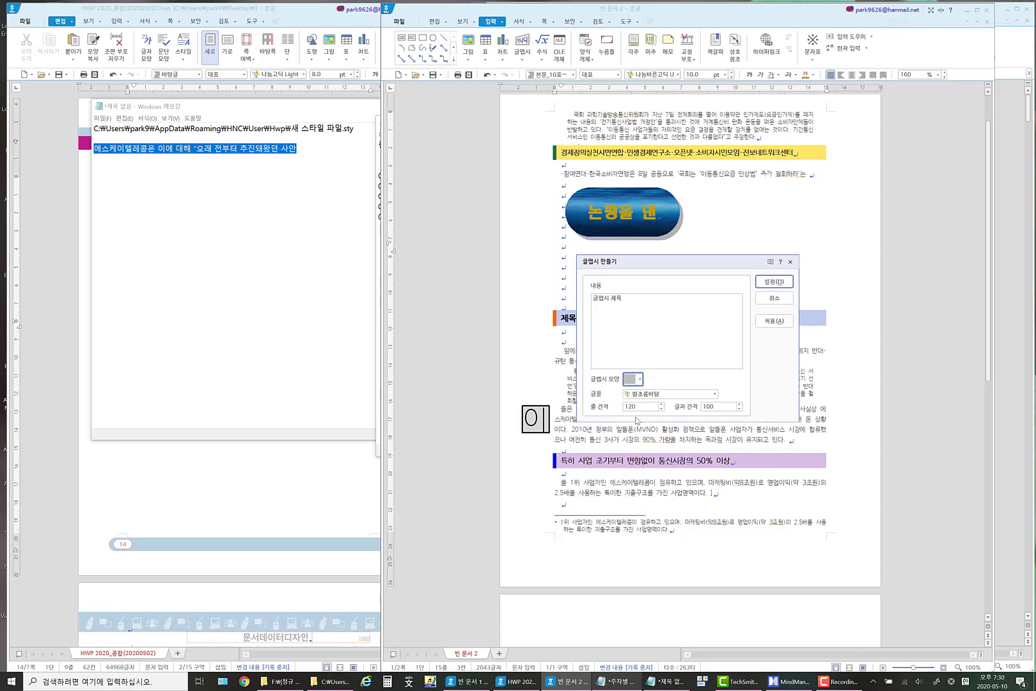
{"action": "left_click", "coordinate": [715, 394]}
{"action": "left_click_drag", "start_coordinate": [714, 466], "coordinate": [714, 579]}
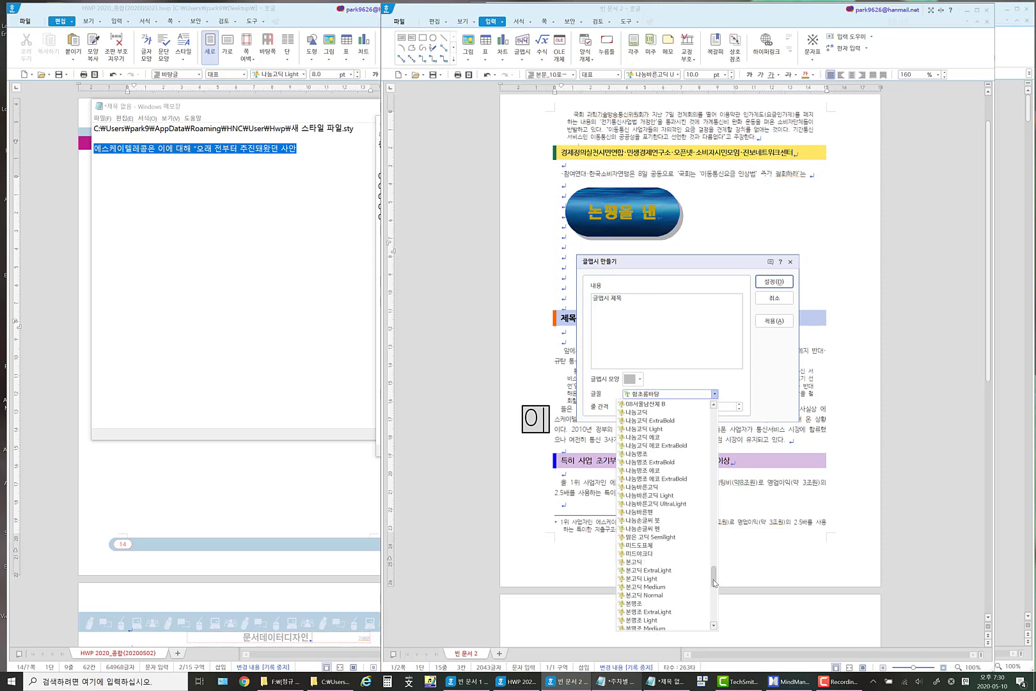
{"action": "left_click", "coordinate": [673, 421]}
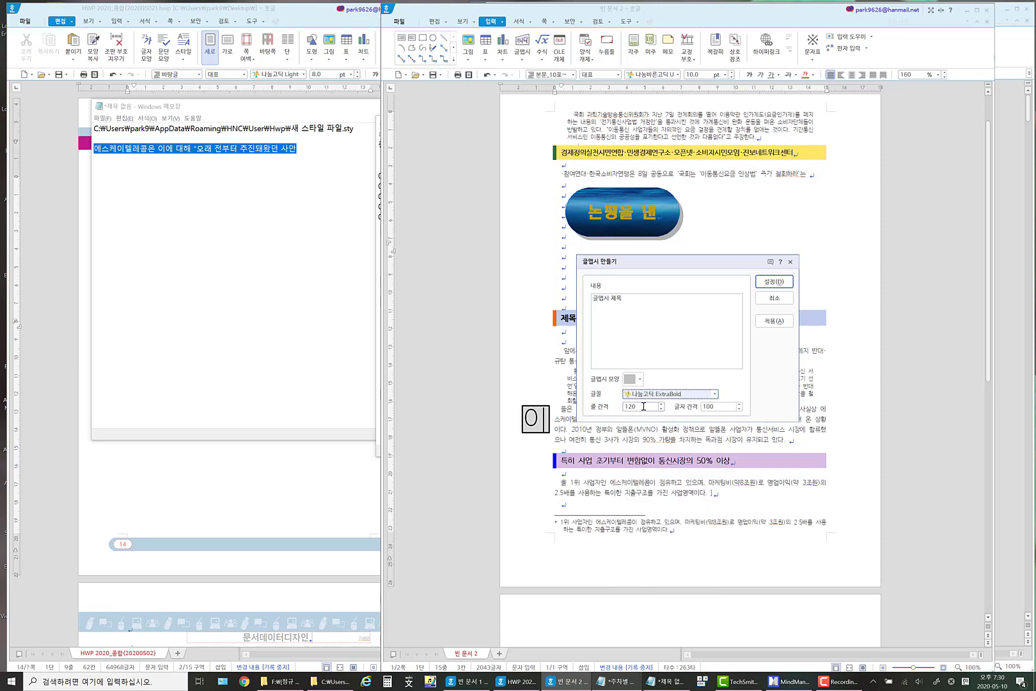
{"action": "left_click", "coordinate": [774, 281]}
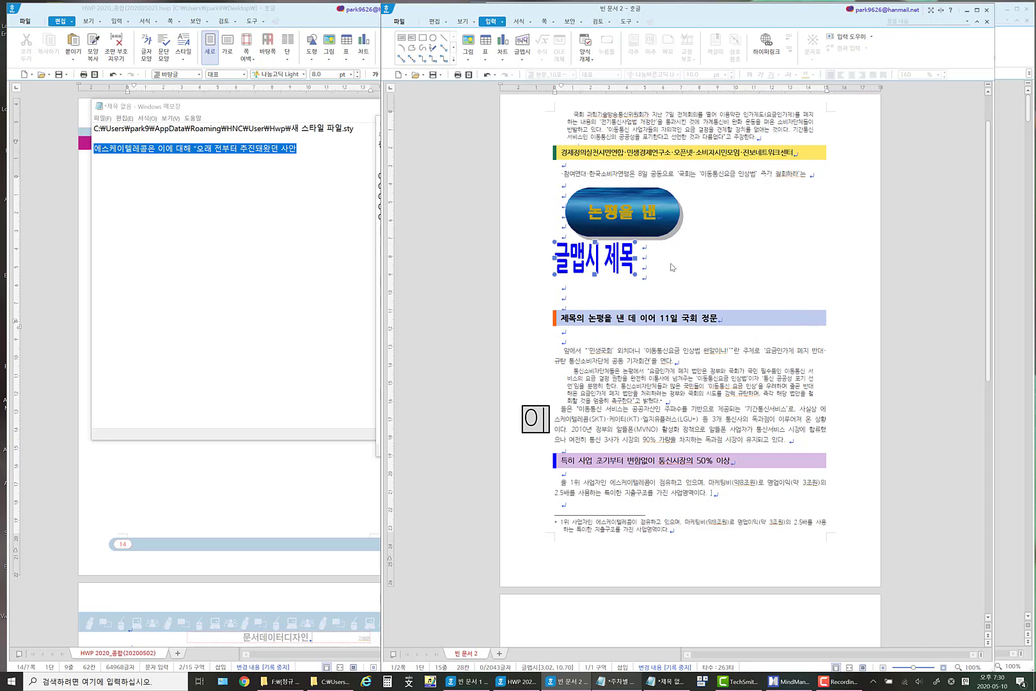
{"action": "key", "text": "Escape"}
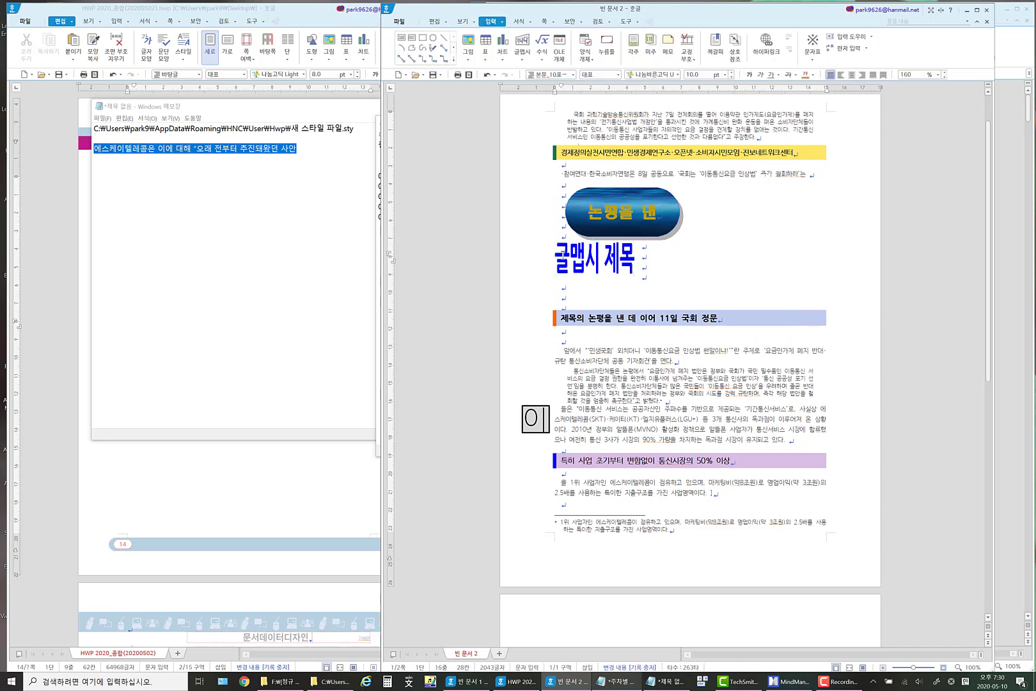
Enlarge the WordArt title to about 54 by 30 mm and apply a lime green fill with an outline.
{"action": "left_click", "coordinate": [565, 258]}
{"action": "left_click_drag", "start_coordinate": [635, 276], "coordinate": [652, 297]}
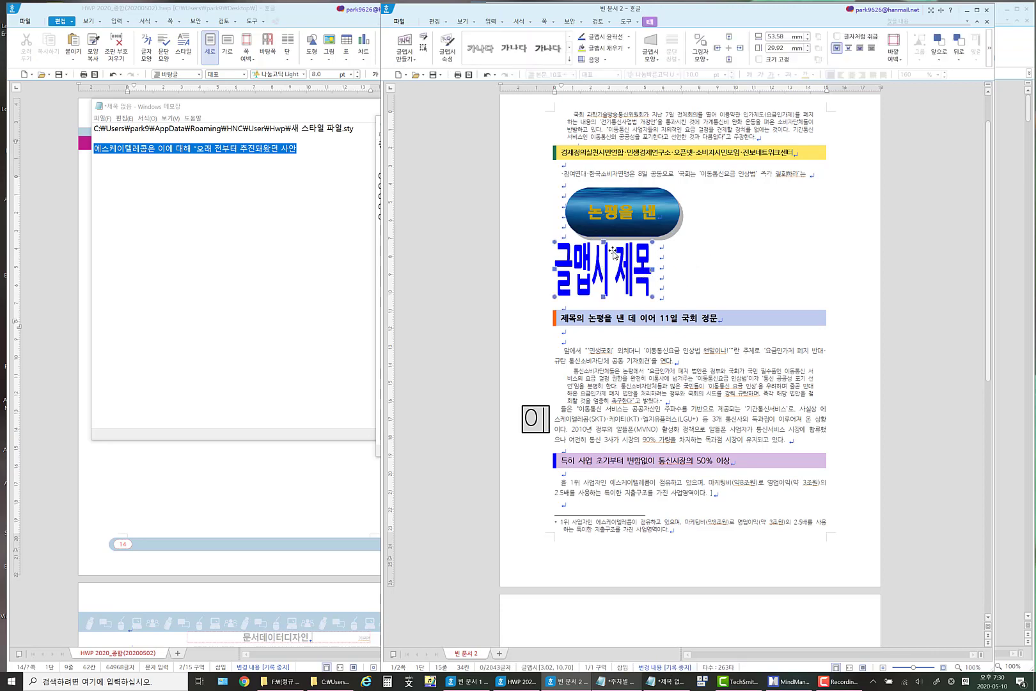
{"action": "left_click", "coordinate": [613, 50]}
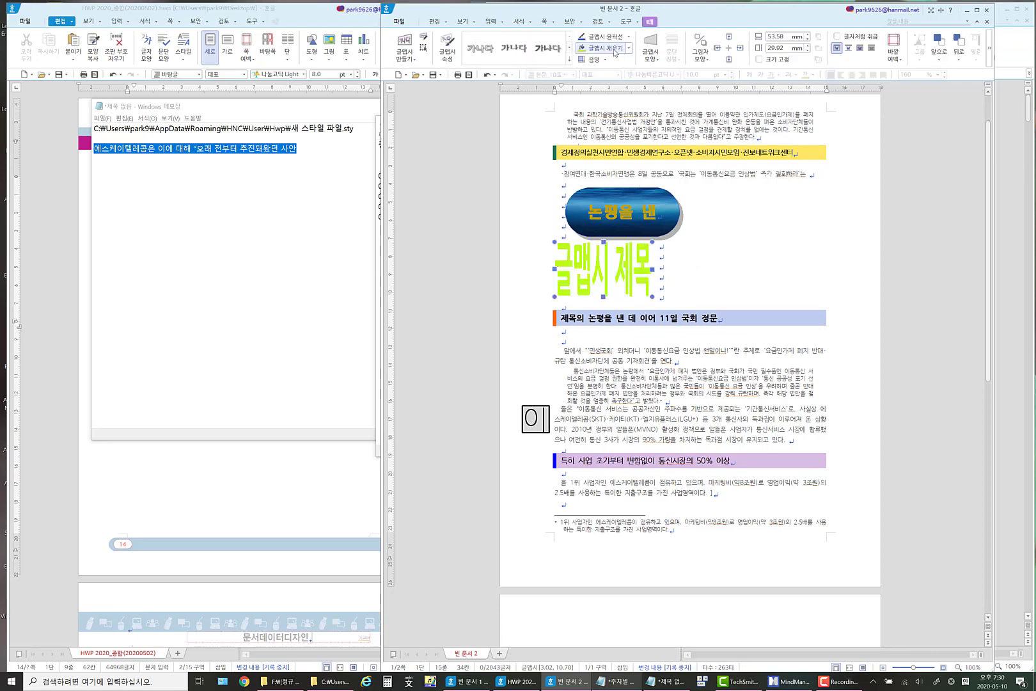
{"action": "left_click", "coordinate": [612, 38]}
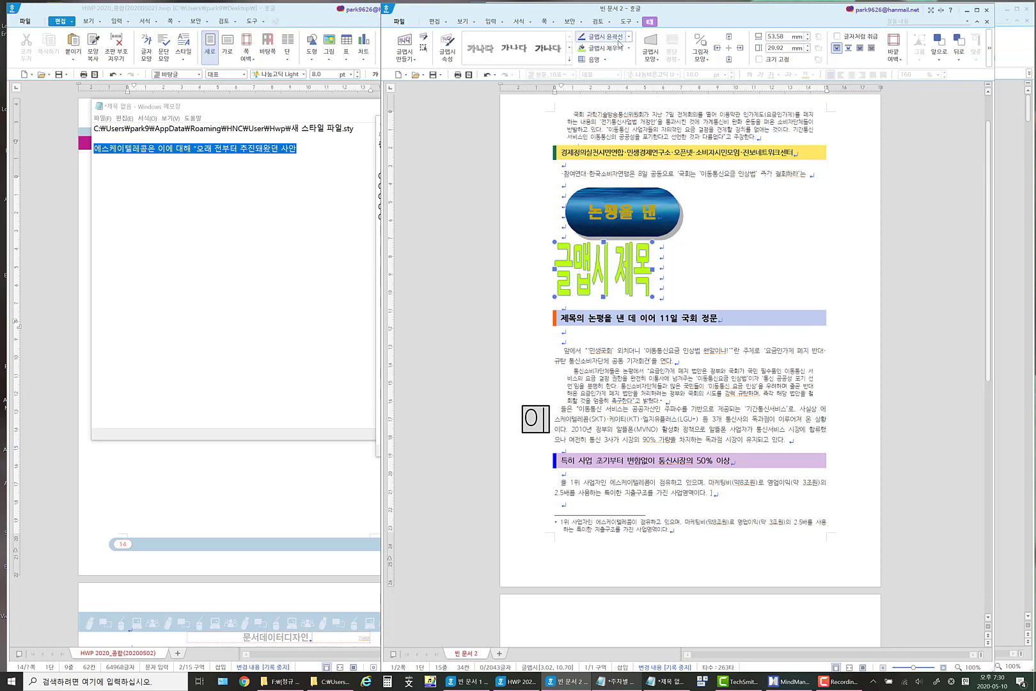
Try the first two decreased shading levels on the WordArt title, and apply the third increased level.
{"action": "left_click", "coordinate": [606, 60]}
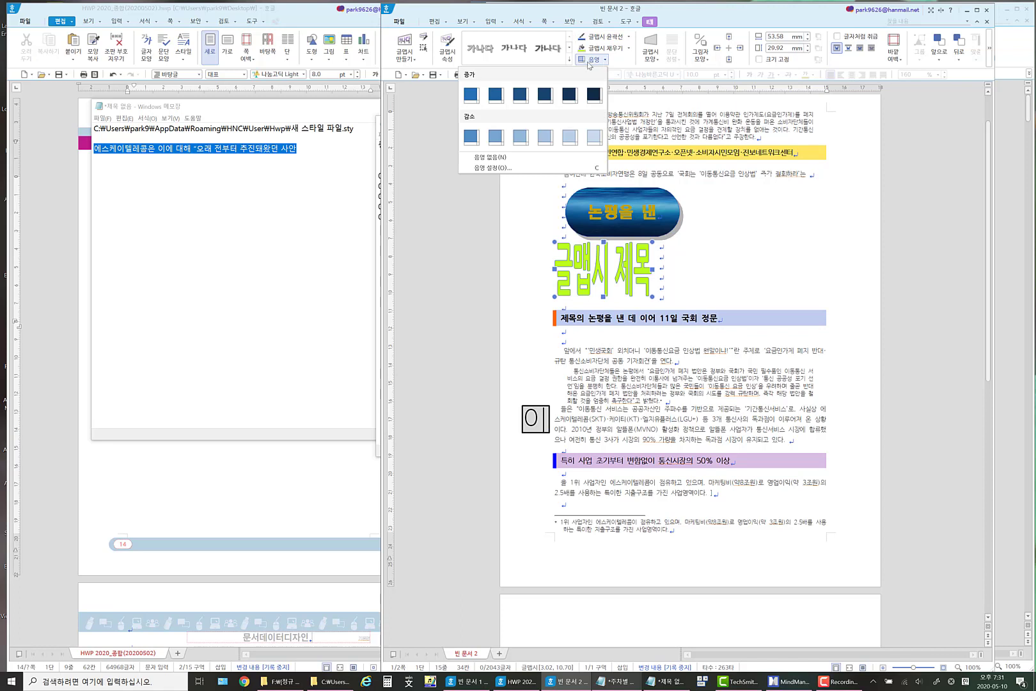
{"action": "left_click", "coordinate": [496, 138]}
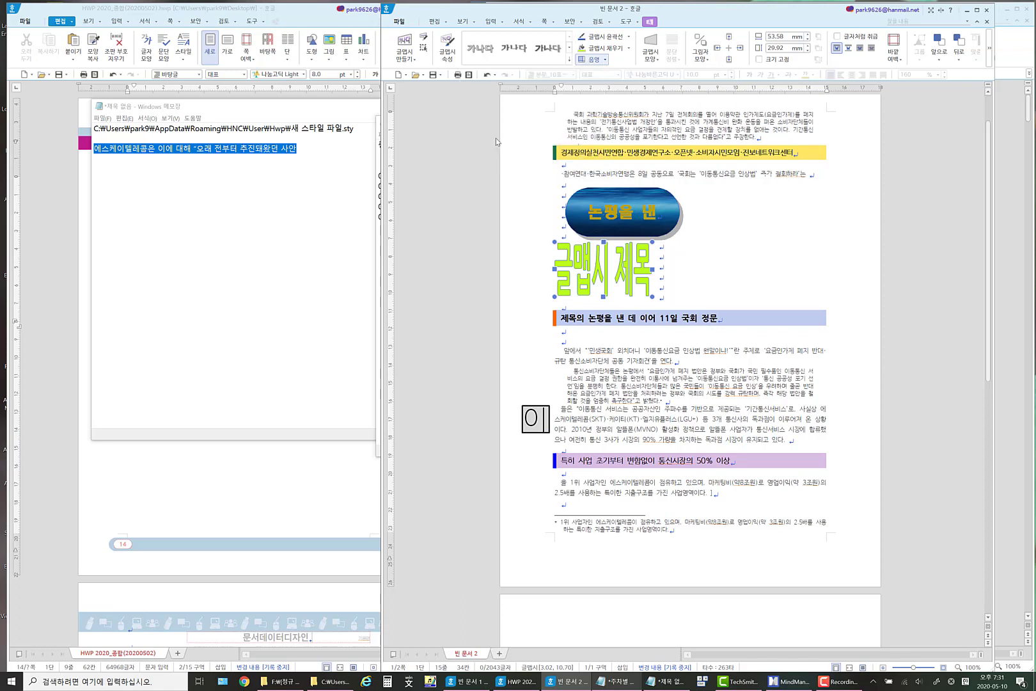
{"action": "left_click", "coordinate": [591, 60]}
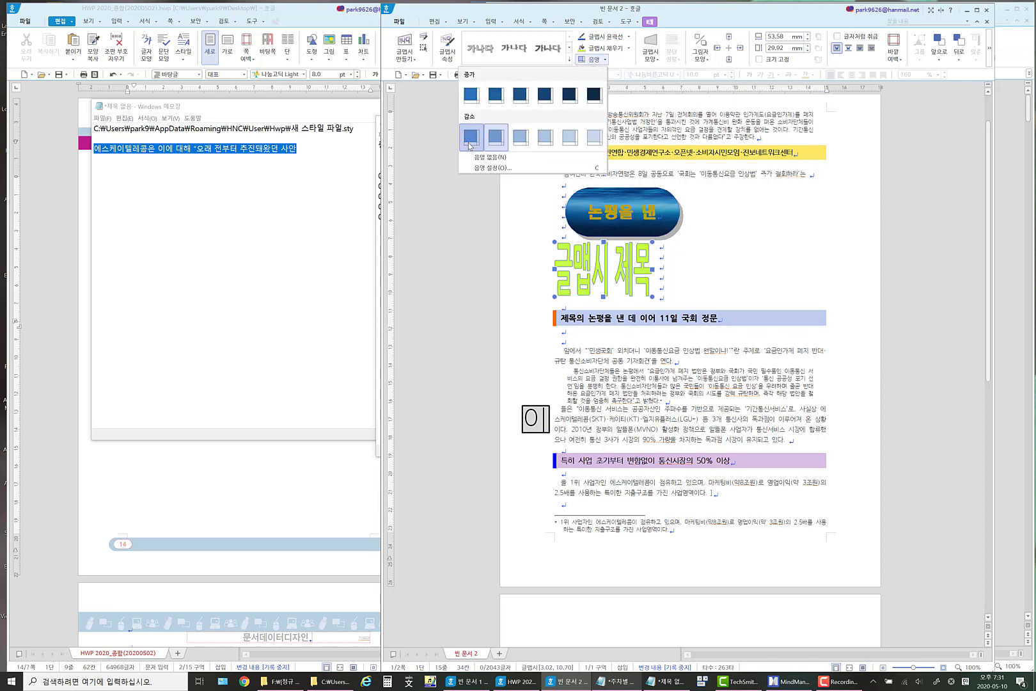
{"action": "left_click", "coordinate": [470, 142]}
{"action": "left_click", "coordinate": [610, 62]}
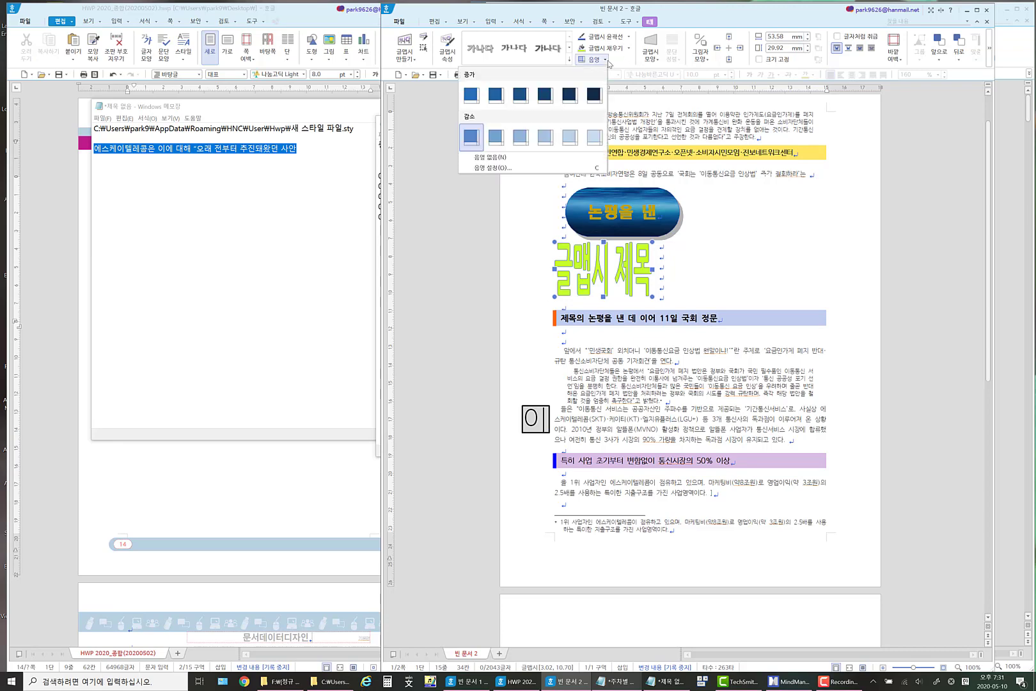
{"action": "left_click", "coordinate": [520, 96]}
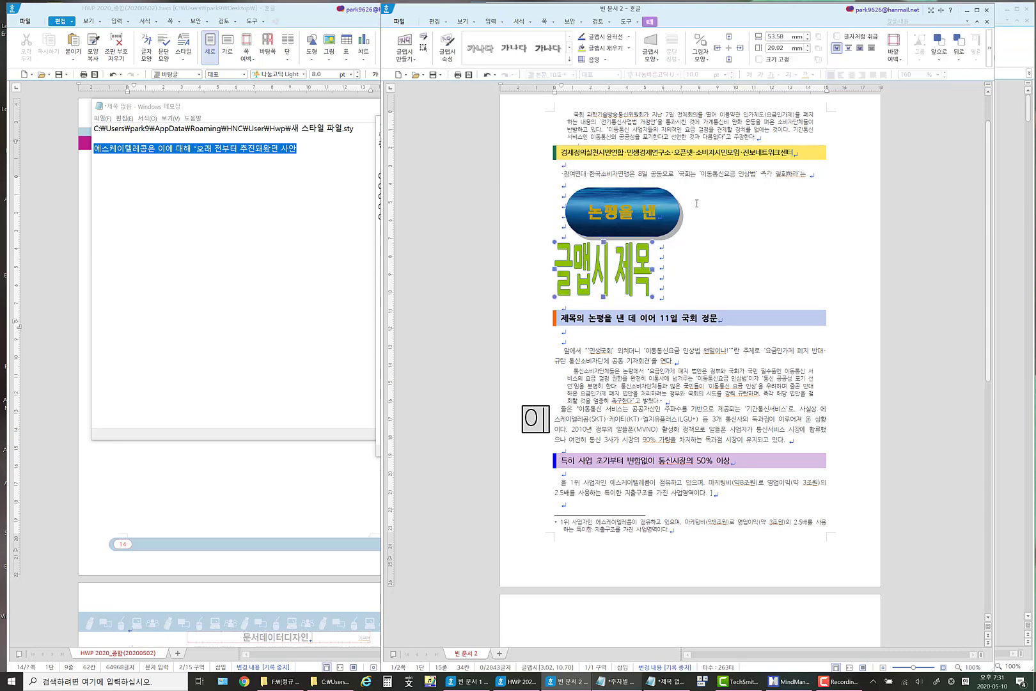
Change the fill colour of the 글맵시 제목 WordArt to orange and leave the object selected.
{"action": "left_click", "coordinate": [629, 48]}
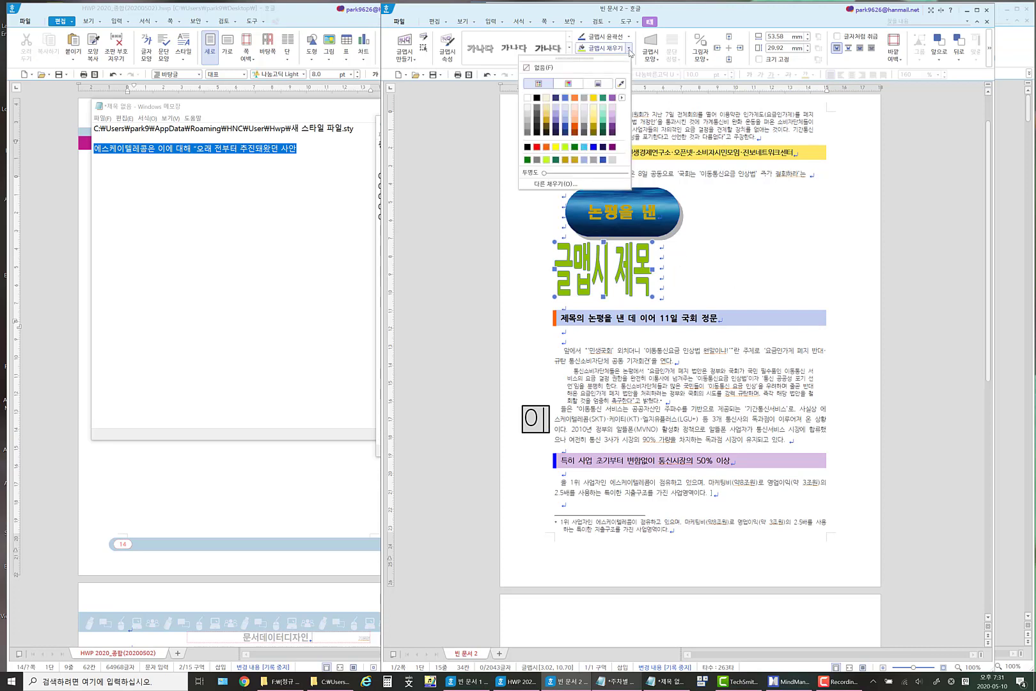
{"action": "left_click", "coordinate": [546, 147]}
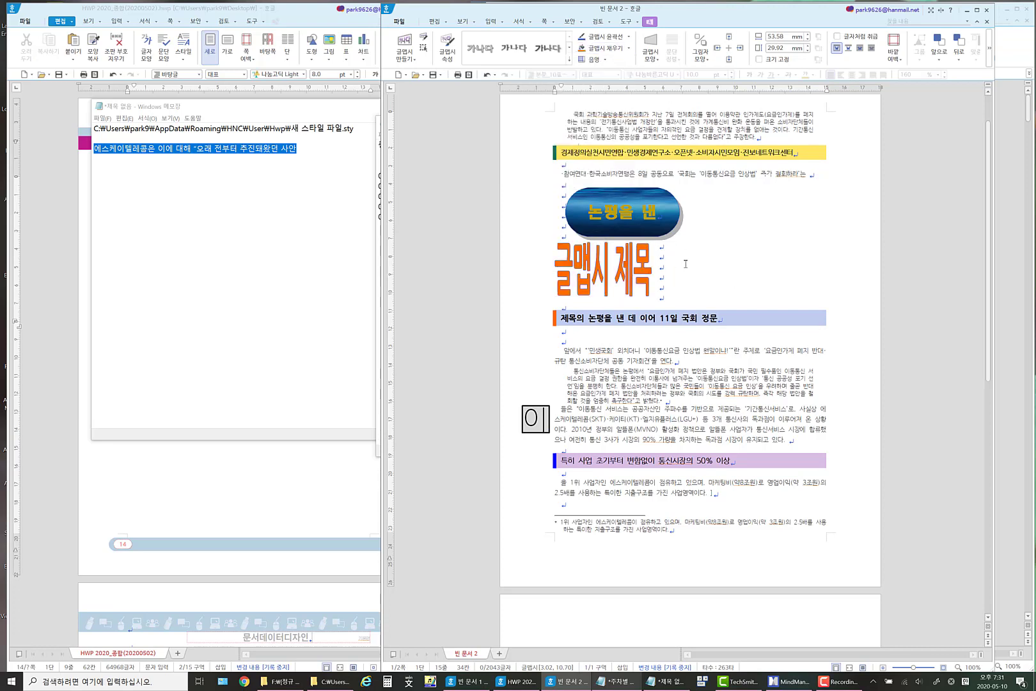
{"action": "left_click", "coordinate": [661, 278]}
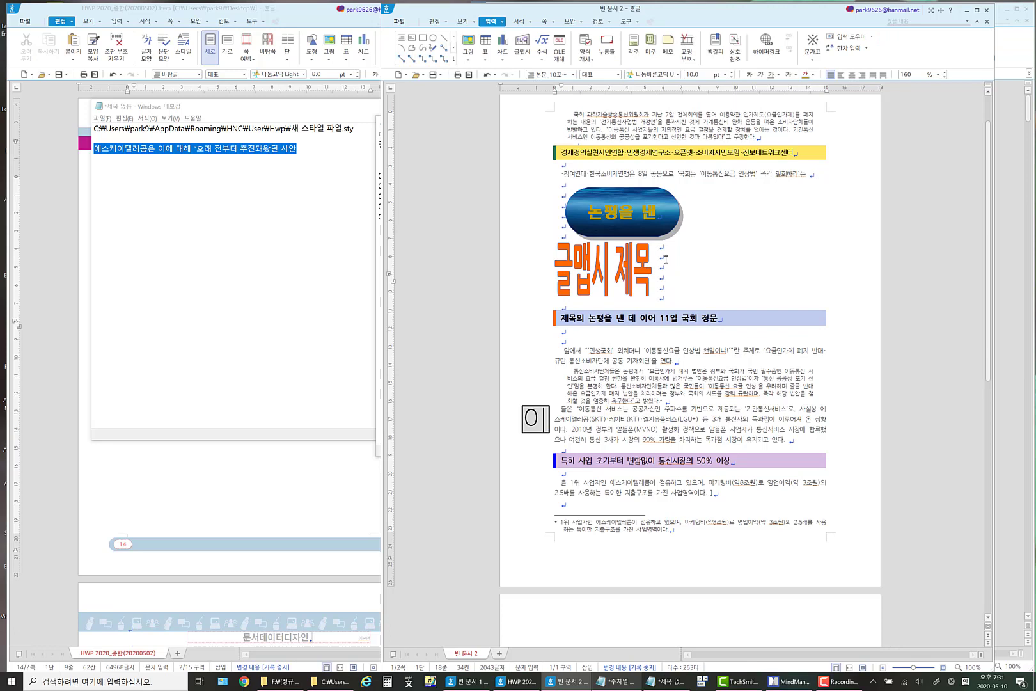
{"action": "left_click", "coordinate": [580, 261]}
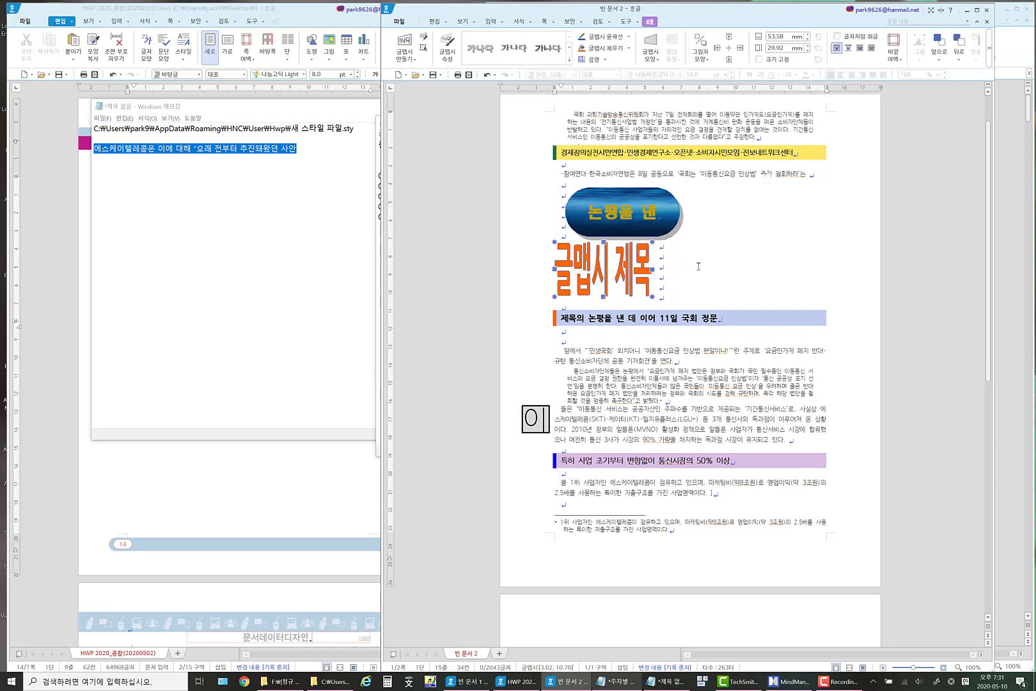
Try a hexagon-like shape on the 글맵시 제목 WordArt and restore the plain rectangular shape.
{"action": "left_click", "coordinate": [656, 61]}
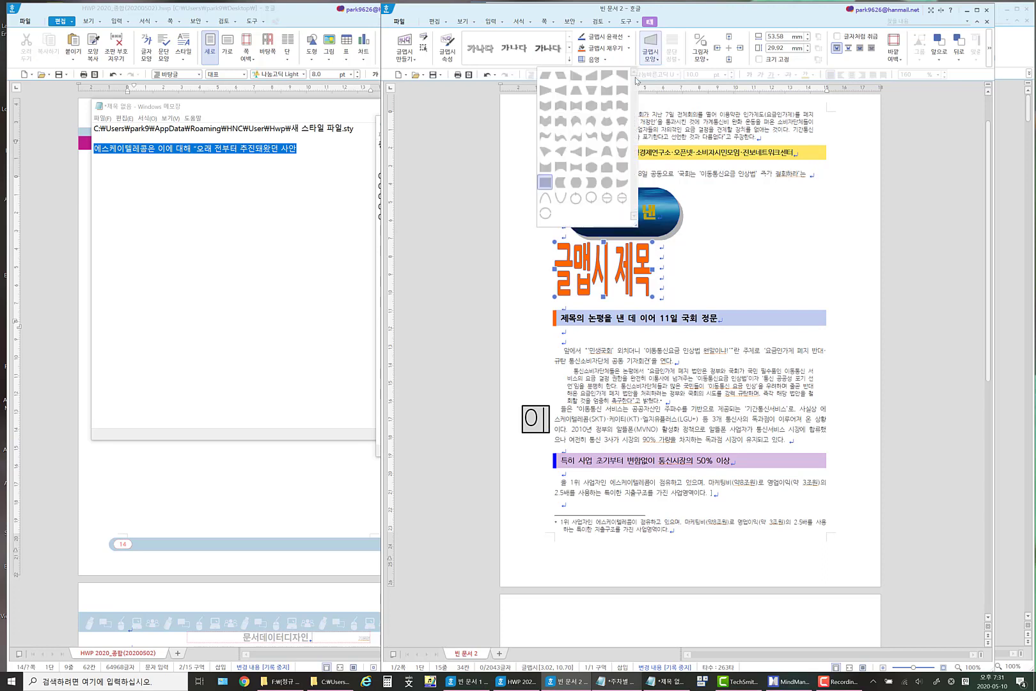
{"action": "left_click", "coordinate": [594, 110]}
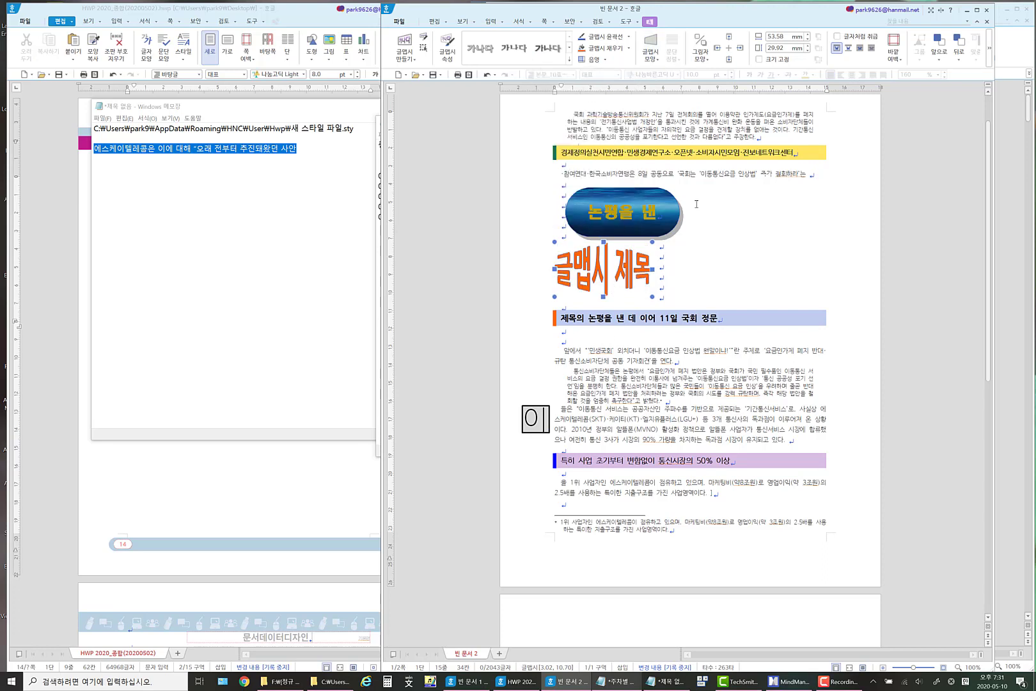
{"action": "left_click", "coordinate": [664, 65]}
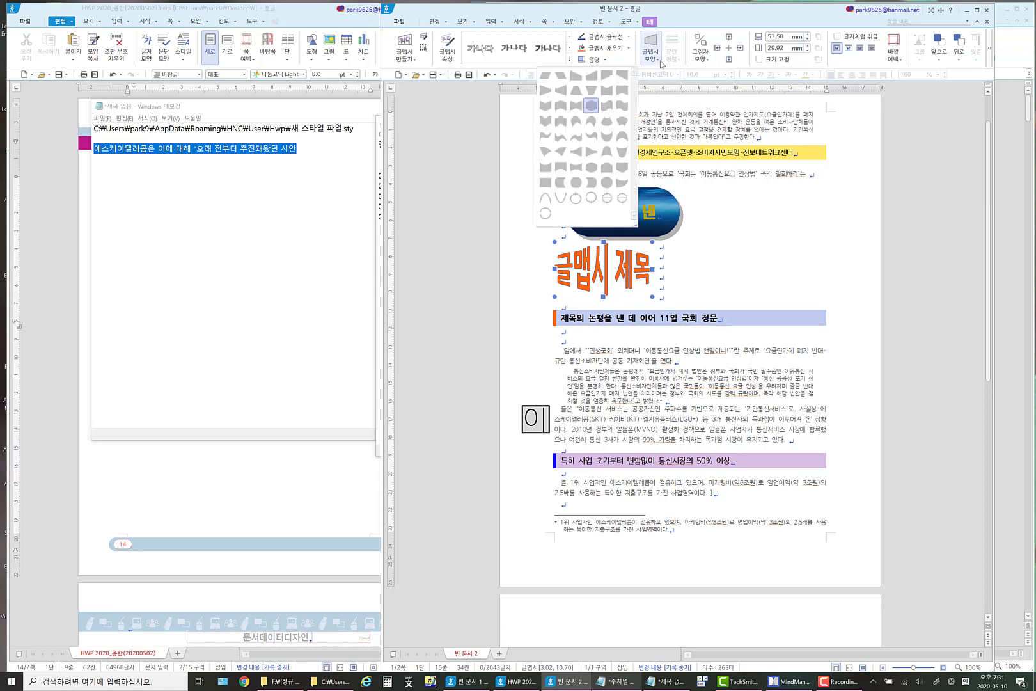
{"action": "left_click", "coordinate": [544, 186]}
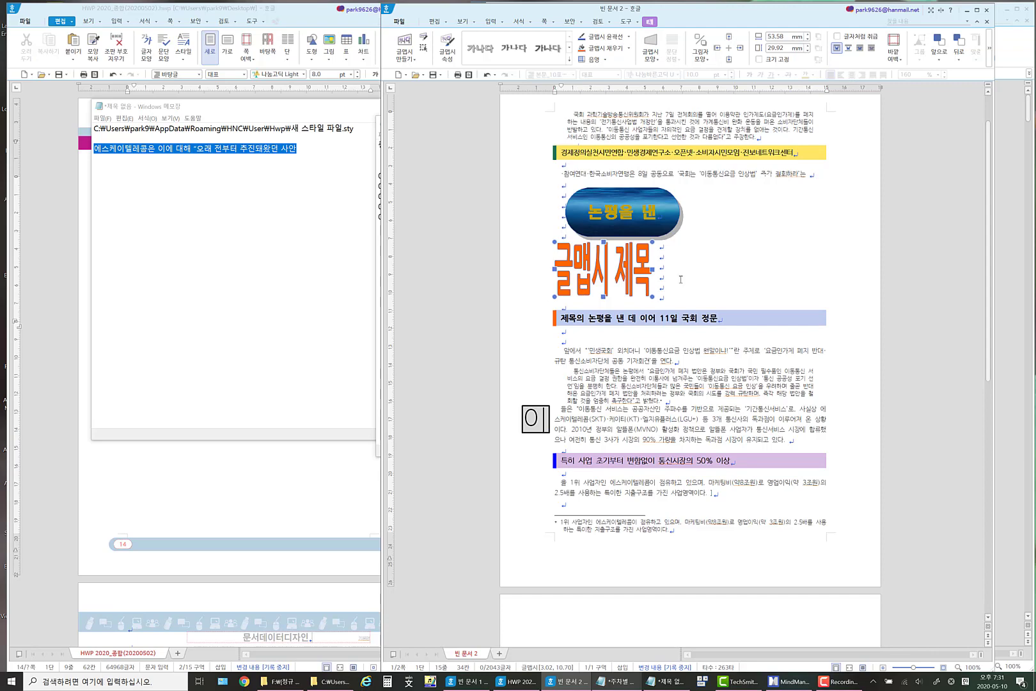
Turn on picture fill for the 글맵시 제목 WordArt, using the previously used background image.
{"action": "right_click", "coordinate": [609, 259]}
{"action": "left_click", "coordinate": [647, 262]}
{"action": "left_click_drag", "start_coordinate": [637, 192], "coordinate": [642, 294]}
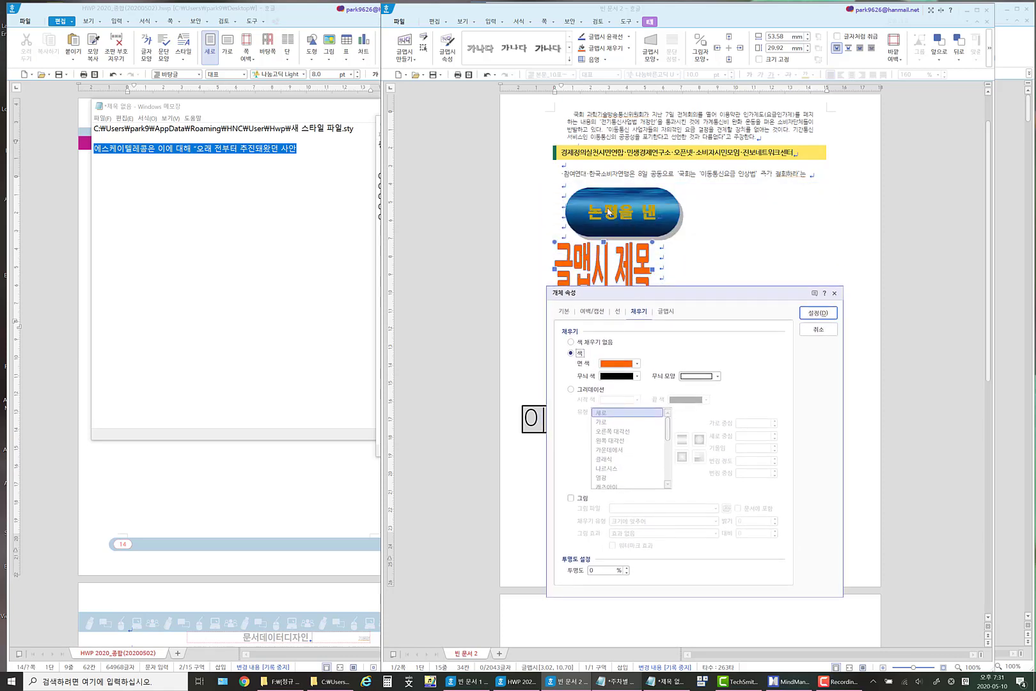
{"action": "left_click", "coordinate": [570, 498]}
{"action": "left_click", "coordinate": [811, 313]}
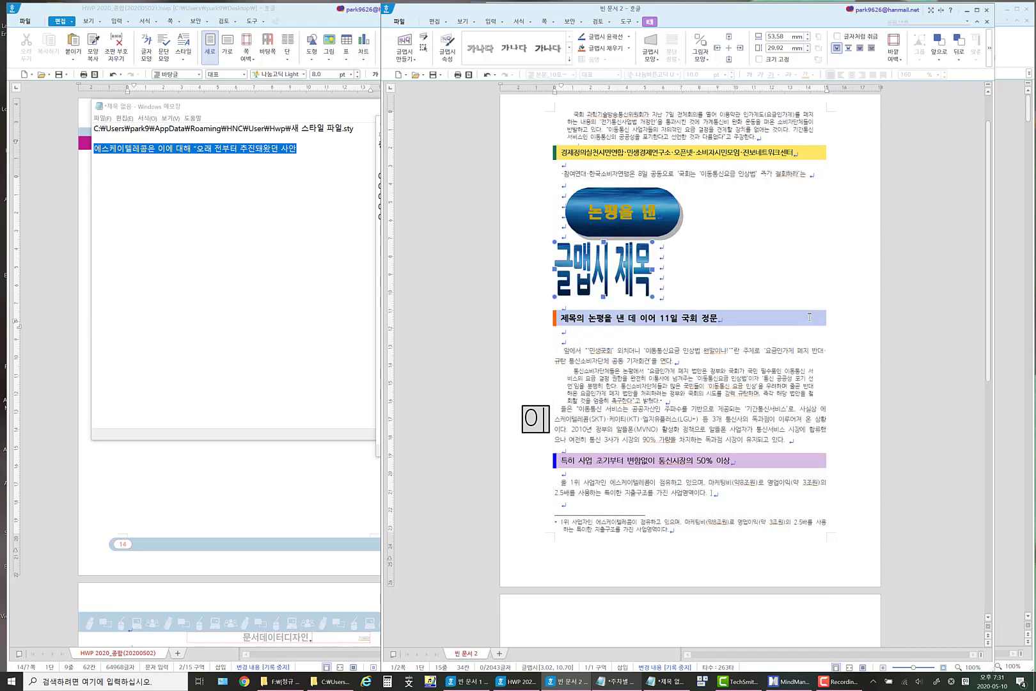
Replace the WordArt's fill picture with the papers_co-aa86 fire-play-night wallpaper from the [Background Image] 세로 folder, embedded in the document.
{"action": "right_click", "coordinate": [611, 267]}
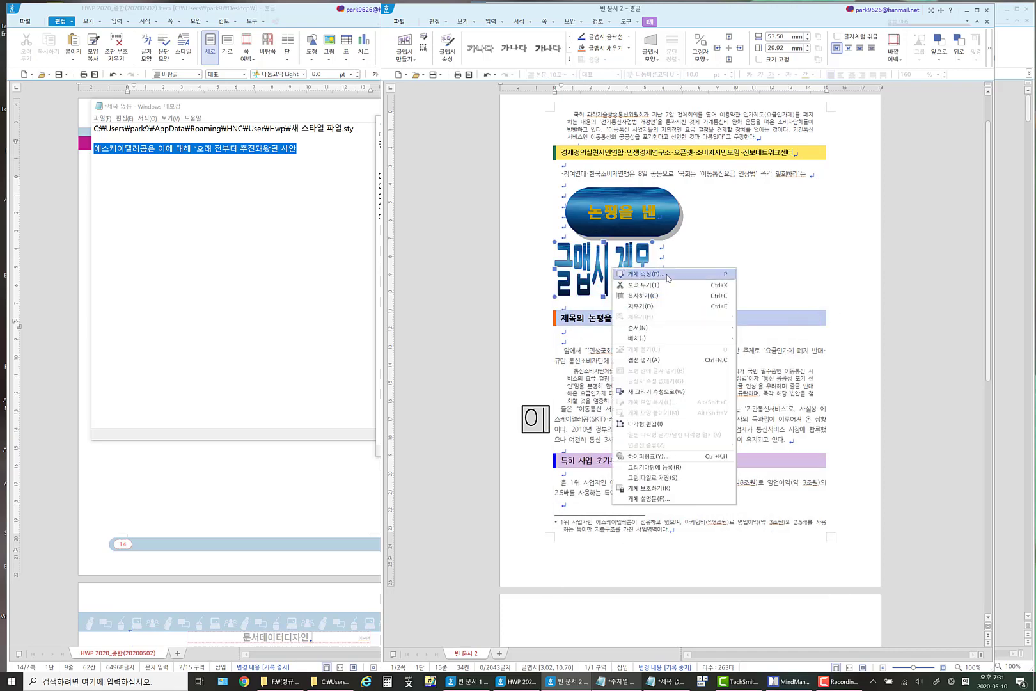
{"action": "left_click", "coordinate": [668, 275]}
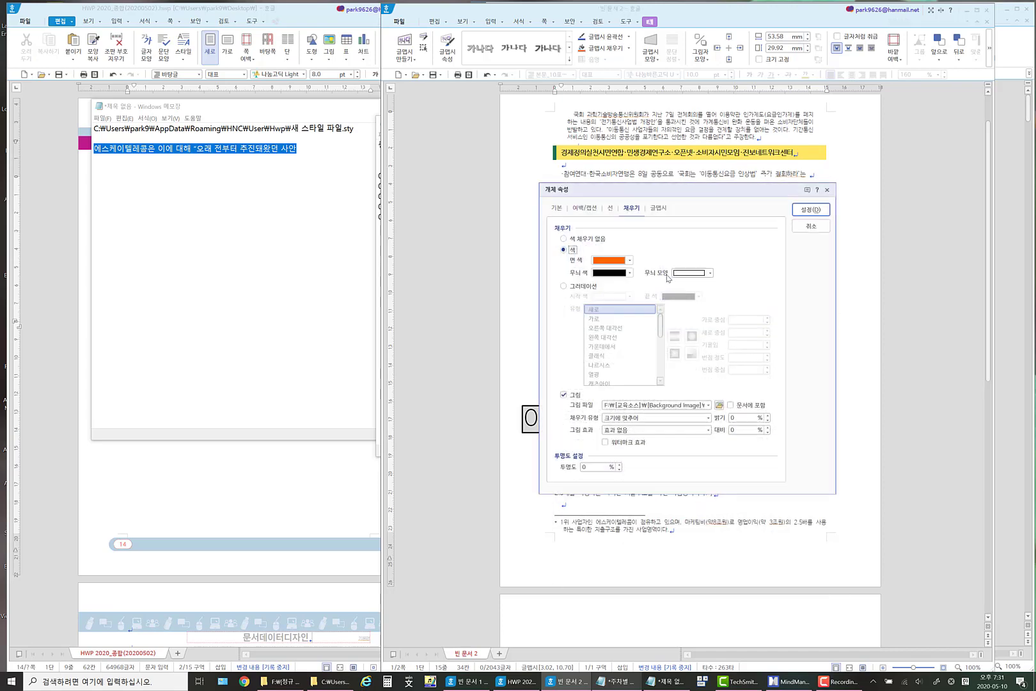
{"action": "left_click", "coordinate": [718, 405]}
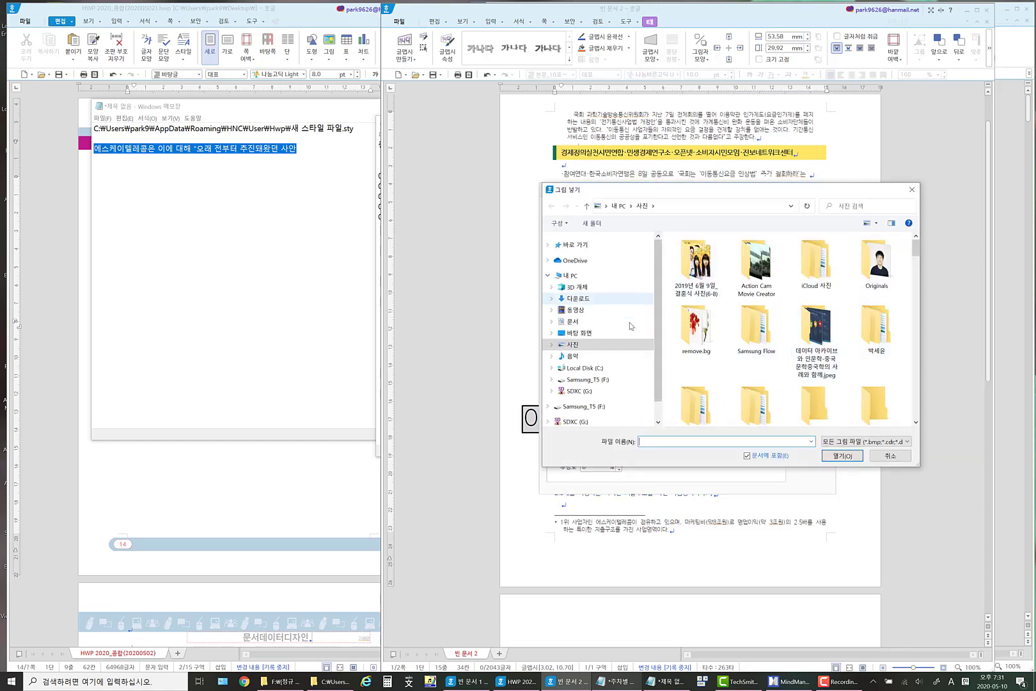
{"action": "left_click", "coordinate": [606, 381]}
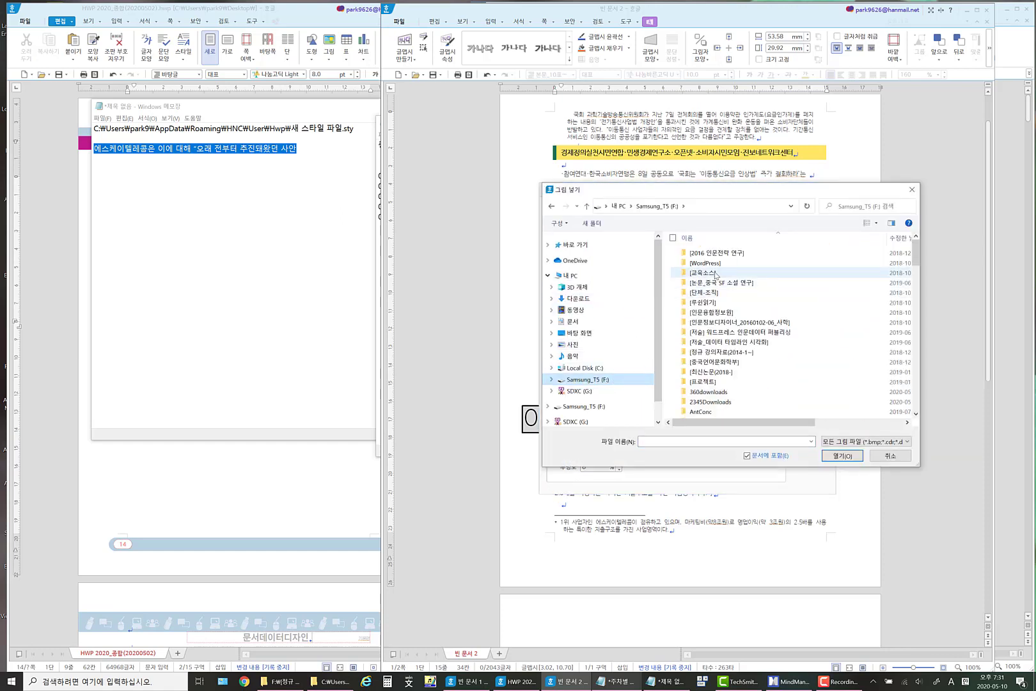
{"action": "double_click", "coordinate": [716, 275]}
{"action": "double_click", "coordinate": [714, 254]}
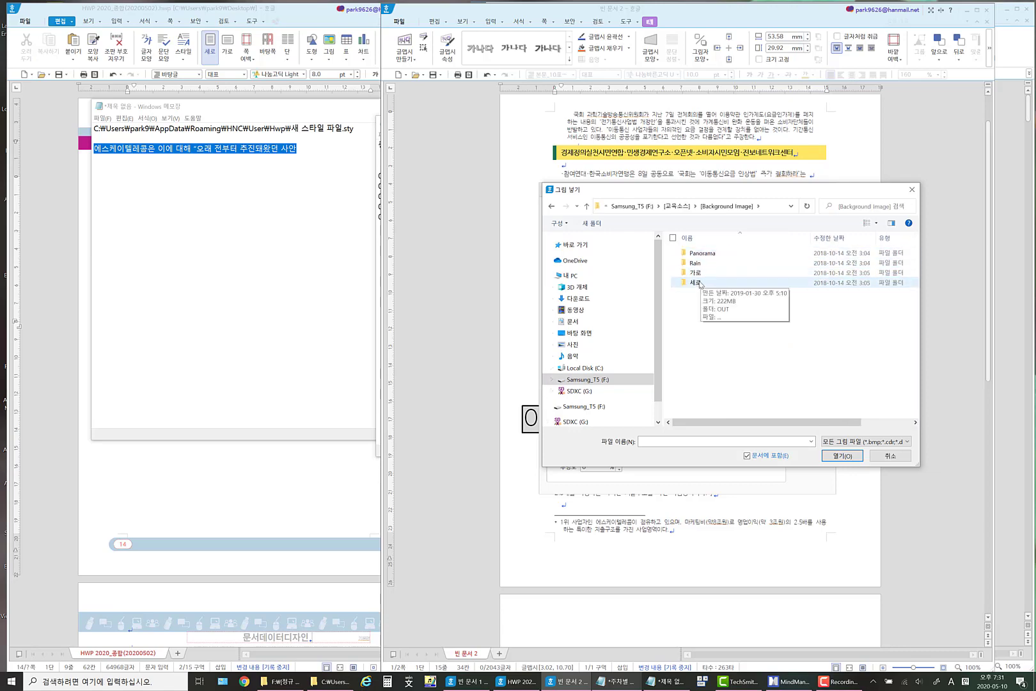
{"action": "double_click", "coordinate": [700, 283]}
{"action": "left_click", "coordinate": [753, 263]}
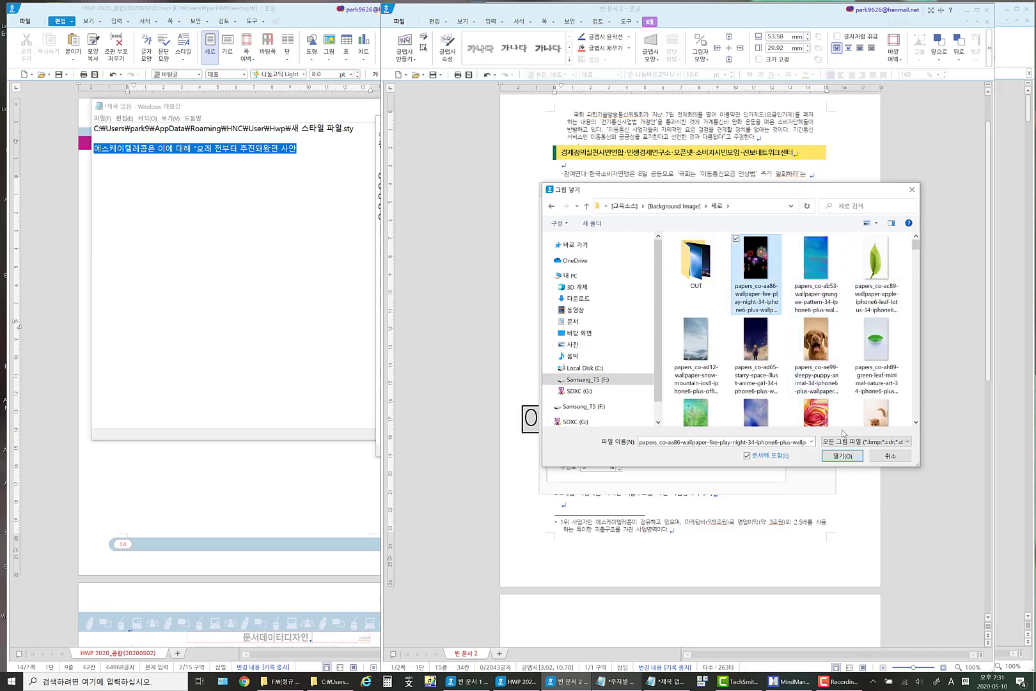
{"action": "left_click", "coordinate": [842, 455]}
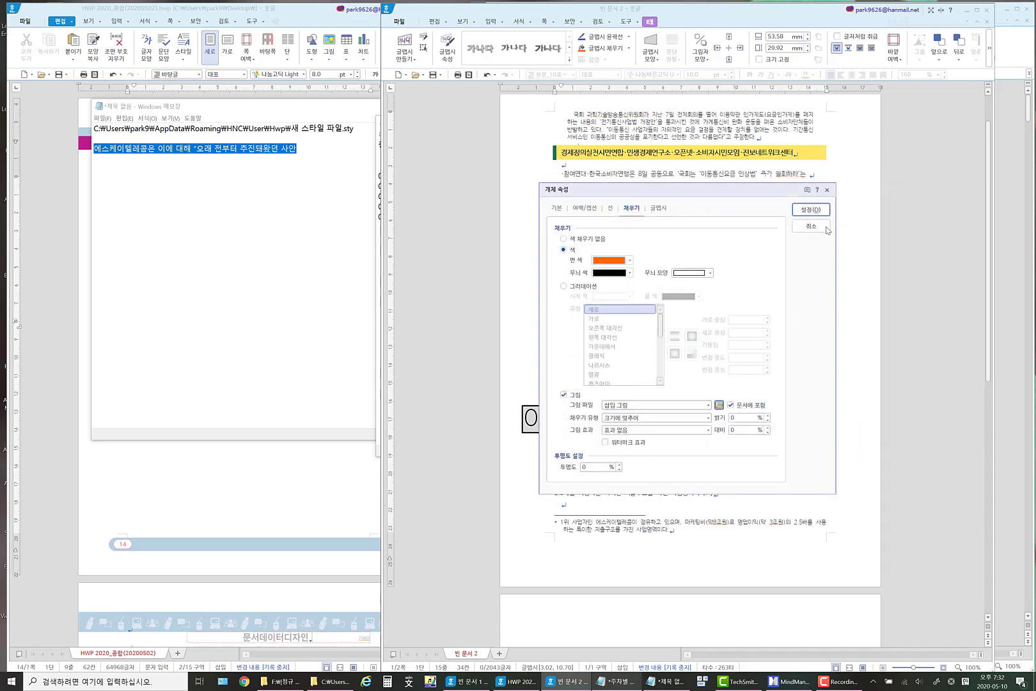
{"action": "left_click", "coordinate": [811, 209]}
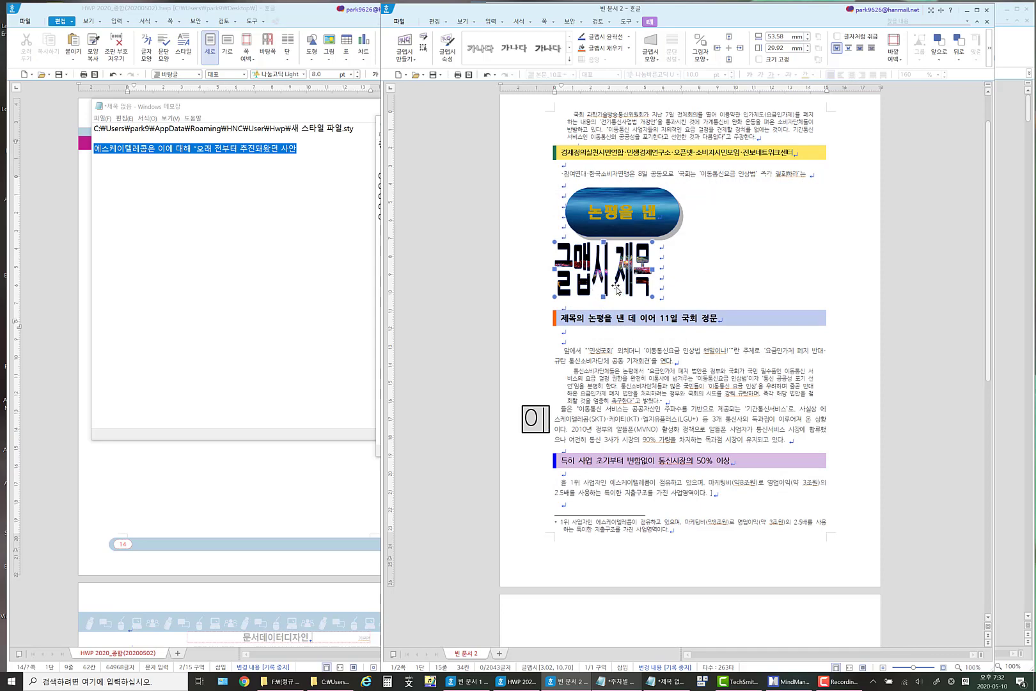
Enlarge the WordArt title to about 122.55 by 71.90 mm and add blank lines to push the blue-shaded heading below it.
{"action": "left_click_drag", "start_coordinate": [651, 297], "coordinate": [777, 372]}
{"action": "left_click", "coordinate": [798, 296]}
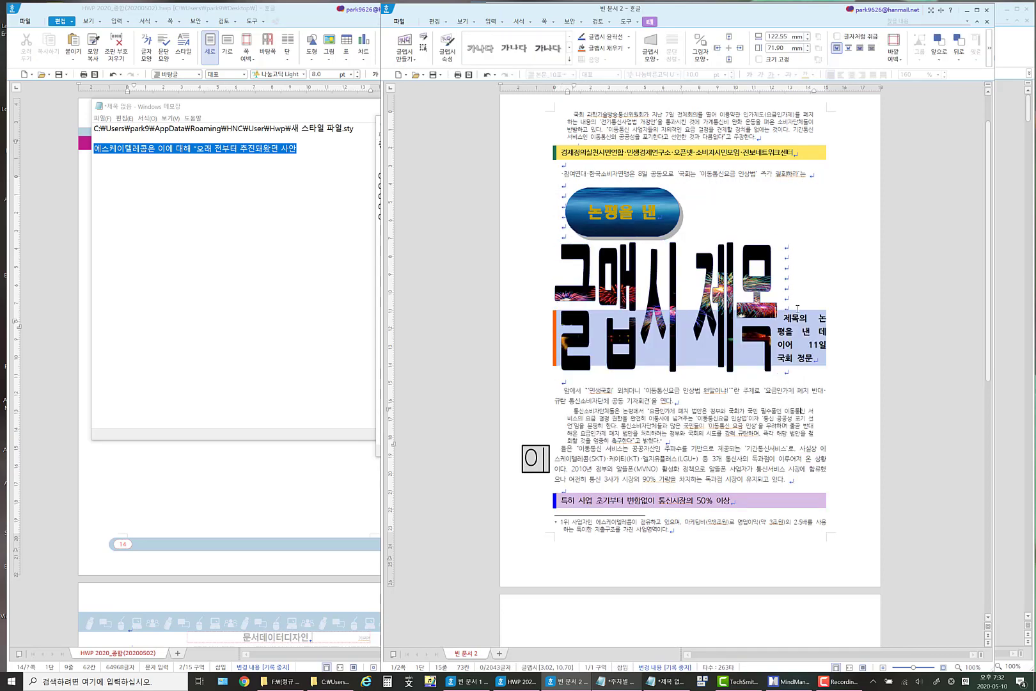
{"action": "key", "text": "Return"}
{"action": "key", "text": "Return"}
{"action": "key", "text": "Return"}
{"action": "key", "text": "Return"}
{"action": "key", "text": "Return"}
{"action": "key", "text": "Return"}
{"action": "key", "text": "Return"}
{"action": "key", "text": "Return"}
{"action": "key", "text": "Return"}
{"action": "key", "text": "Return"}
{"action": "key", "text": "Return"}
{"action": "key", "text": "Return"}
{"action": "key", "text": "Return"}
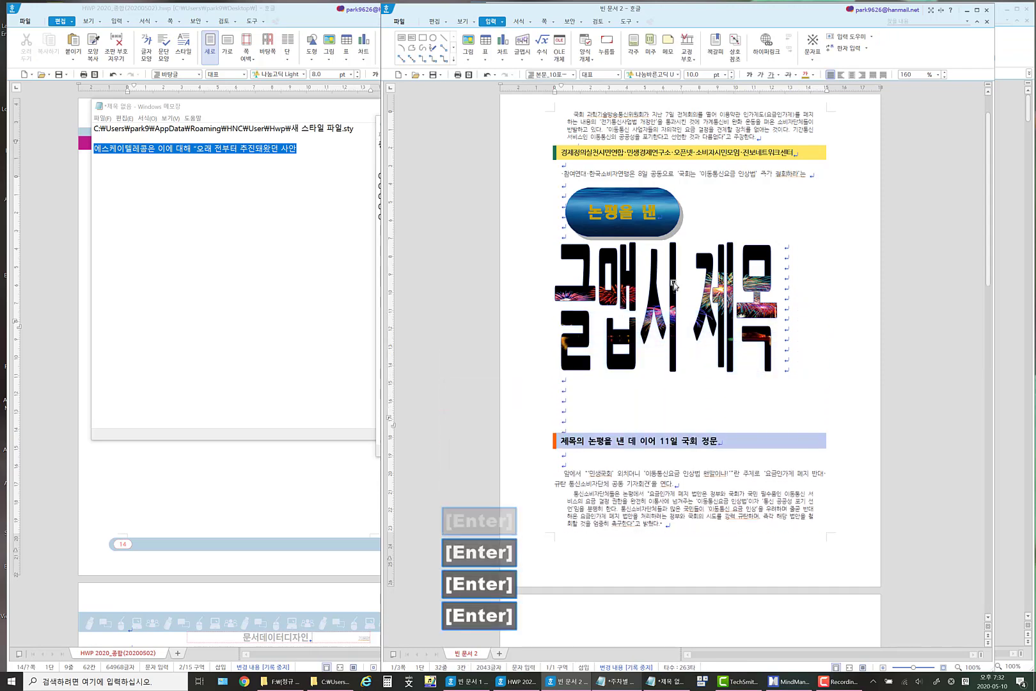
Try a yellow outline on the WordArt title, and apply a dark orange outline instead.
{"action": "left_click", "coordinate": [640, 283]}
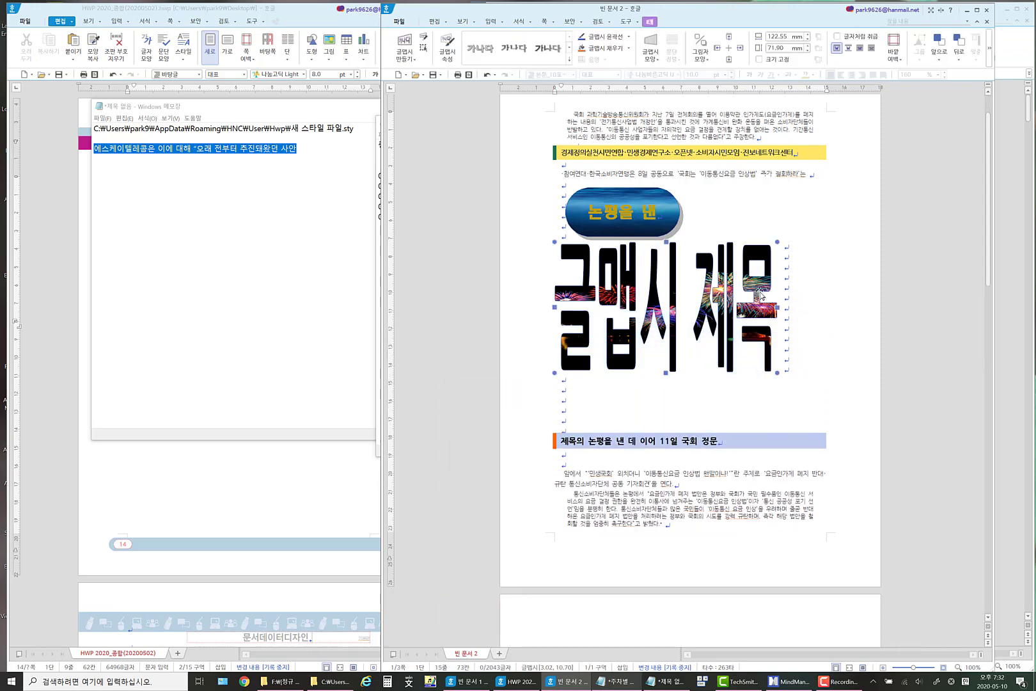
{"action": "left_click", "coordinate": [630, 38]}
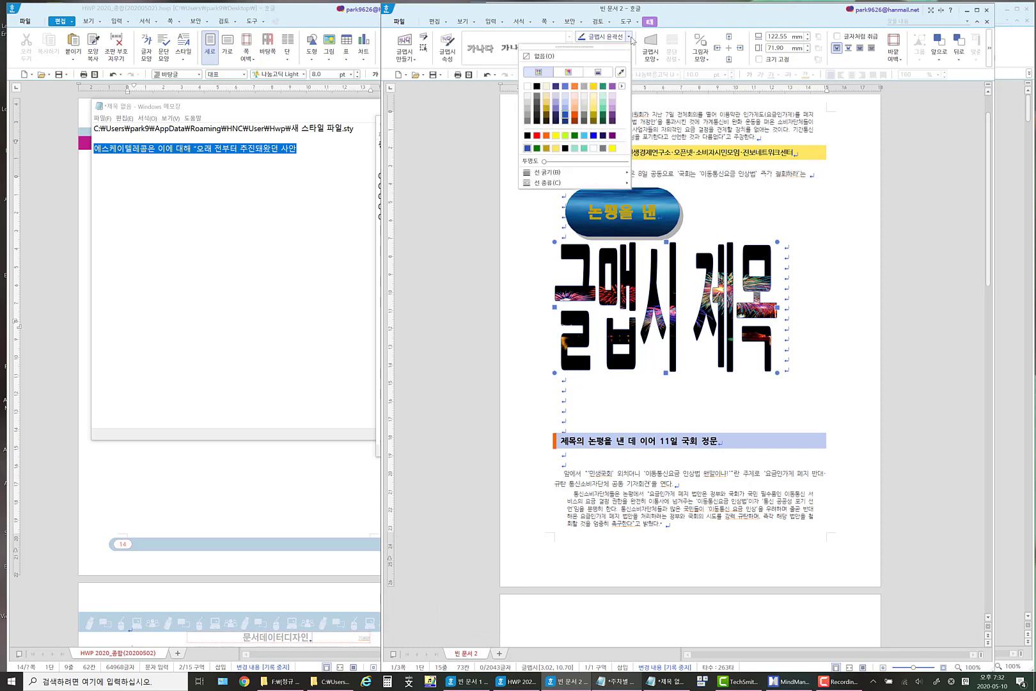
{"action": "left_click", "coordinate": [556, 136]}
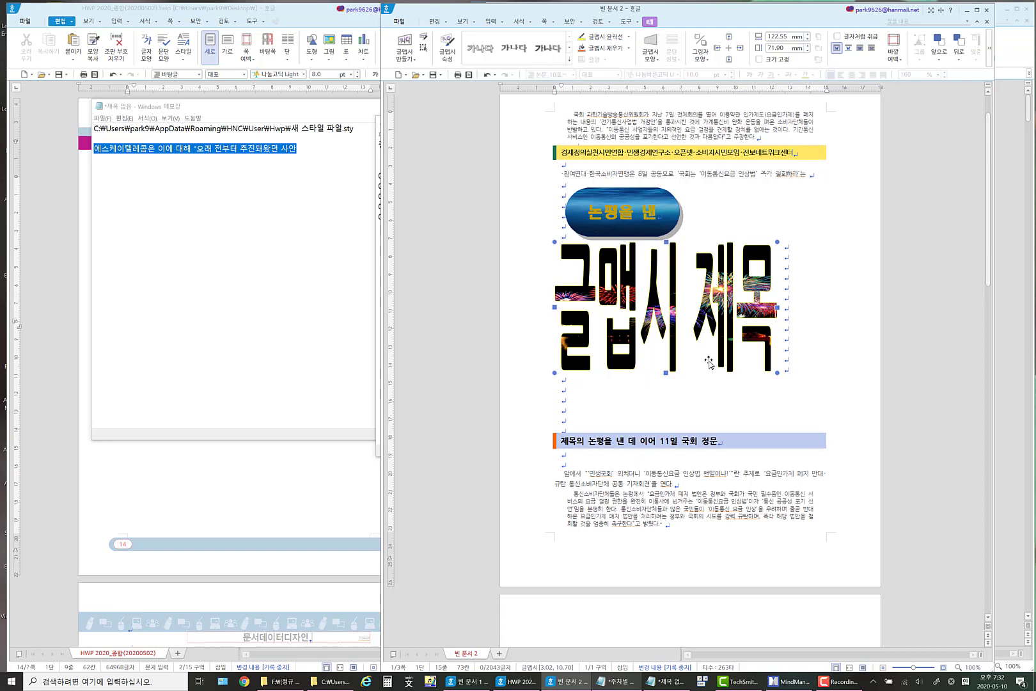
{"action": "left_click", "coordinate": [631, 39]}
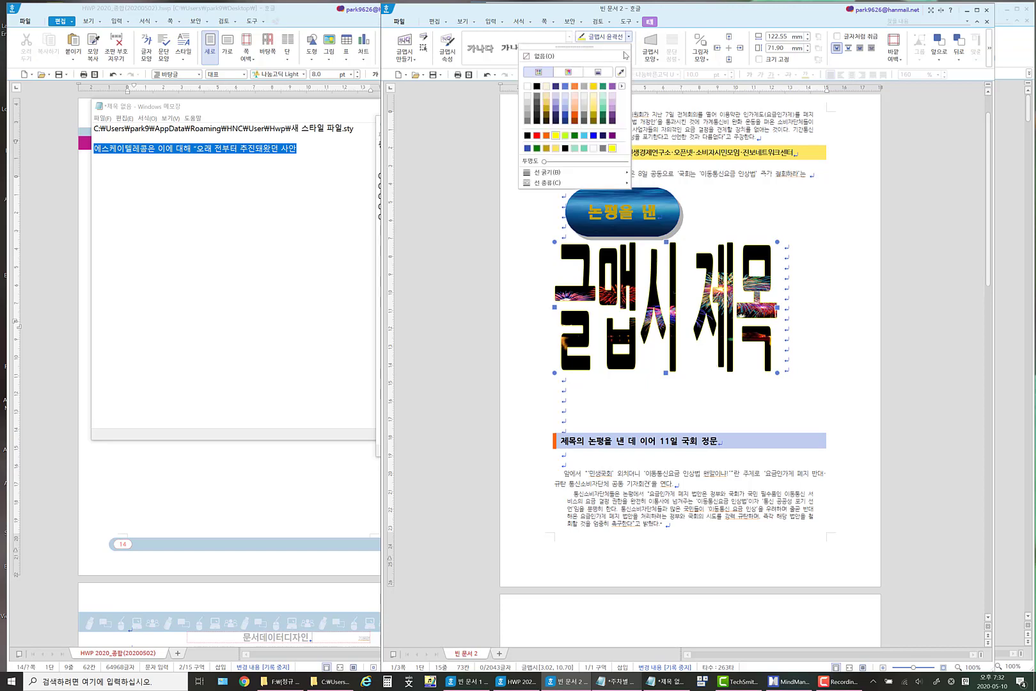
{"action": "left_click", "coordinate": [575, 116]}
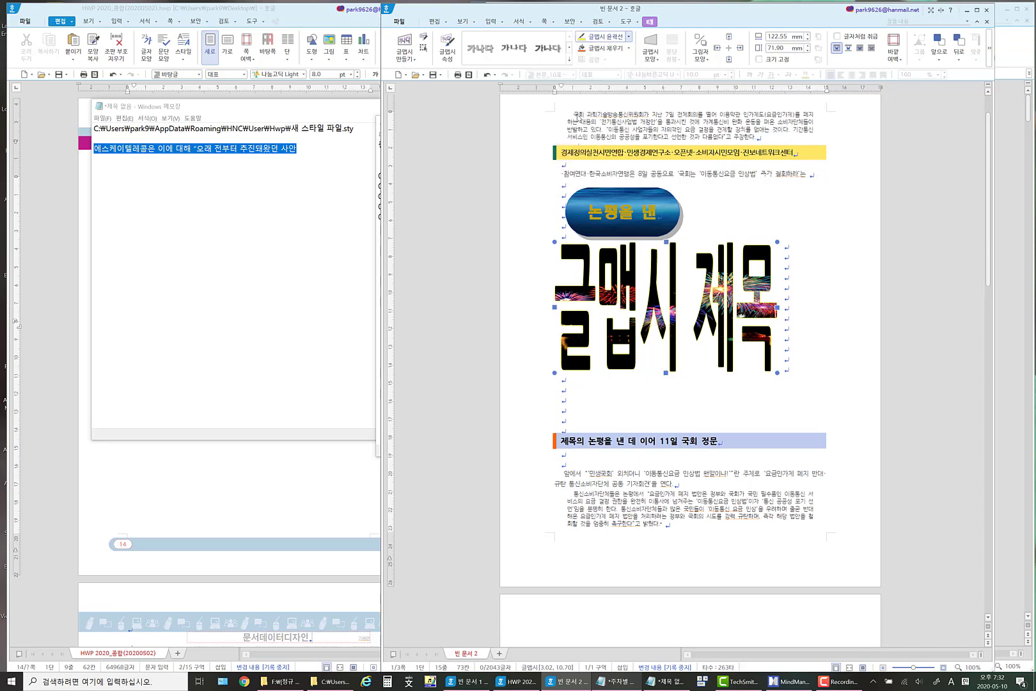
{"action": "left_click", "coordinate": [792, 307]}
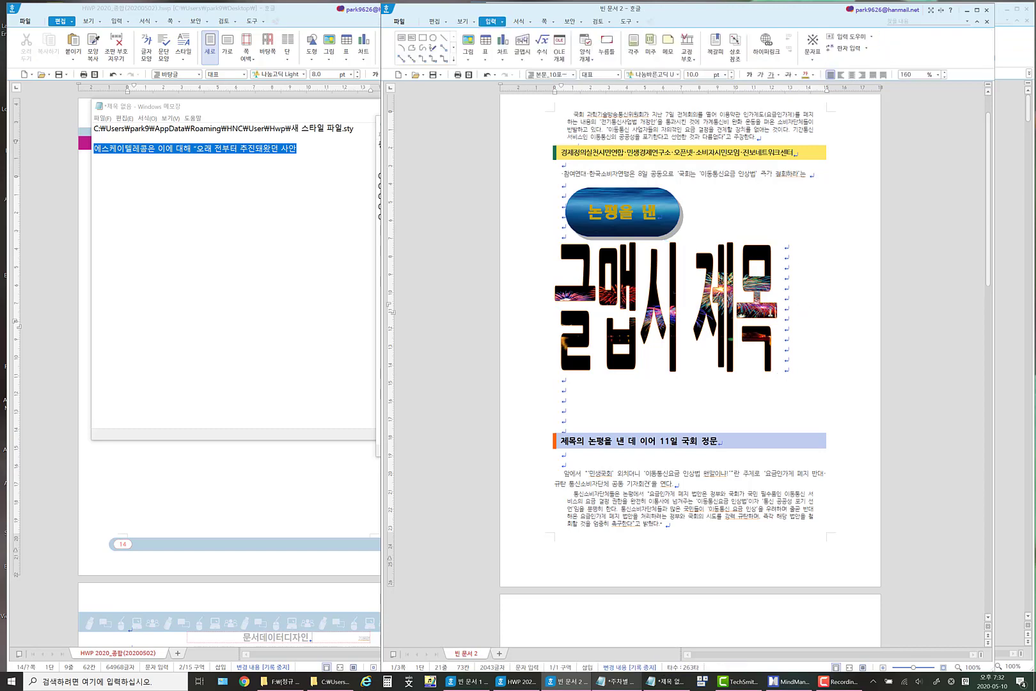
Copy the picture-filled WordArt title and create a new blank document.
{"action": "left_click", "coordinate": [674, 301]}
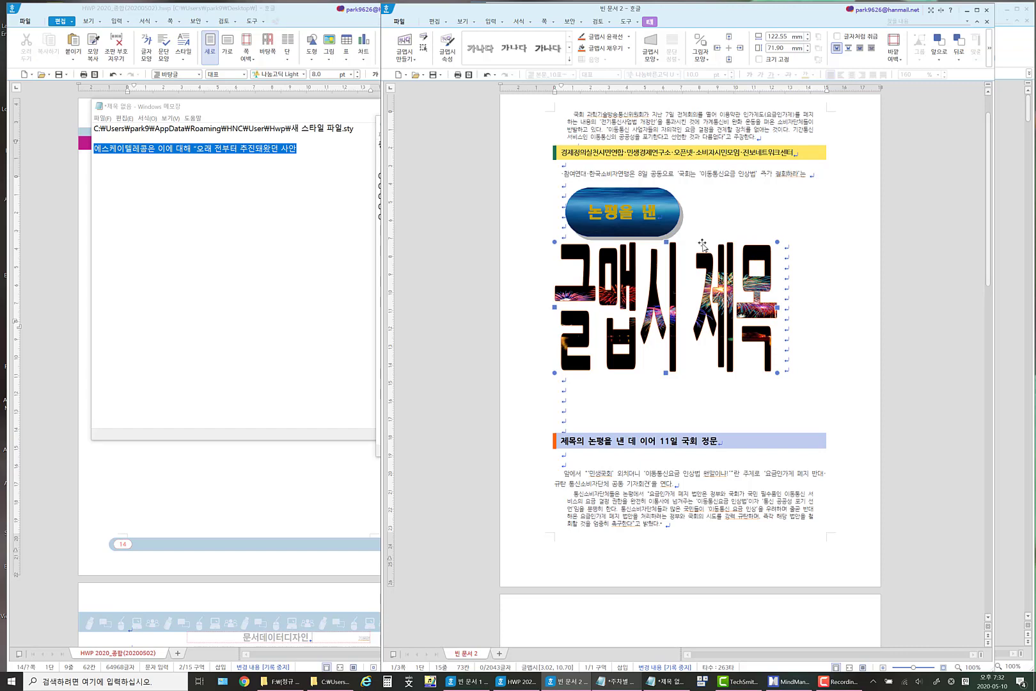
{"action": "key", "text": "ctrl"}
{"action": "key", "text": "ctrl+c"}
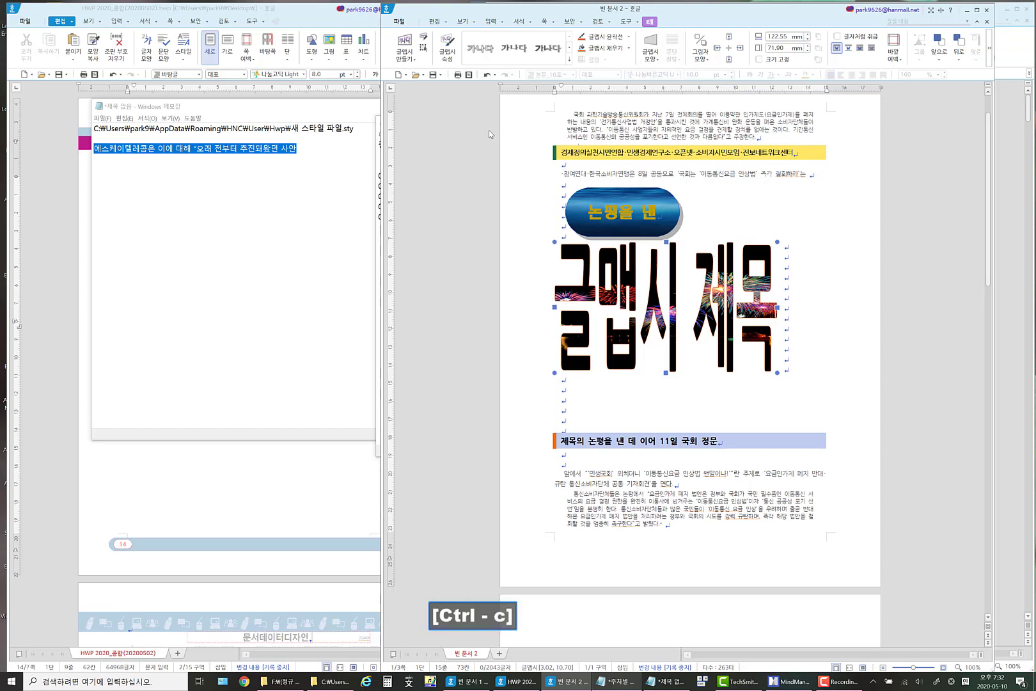
{"action": "left_click", "coordinate": [398, 74]}
Add a second page with a page break and paste the WordArt title on the first page.
{"action": "key", "text": "ctrl"}
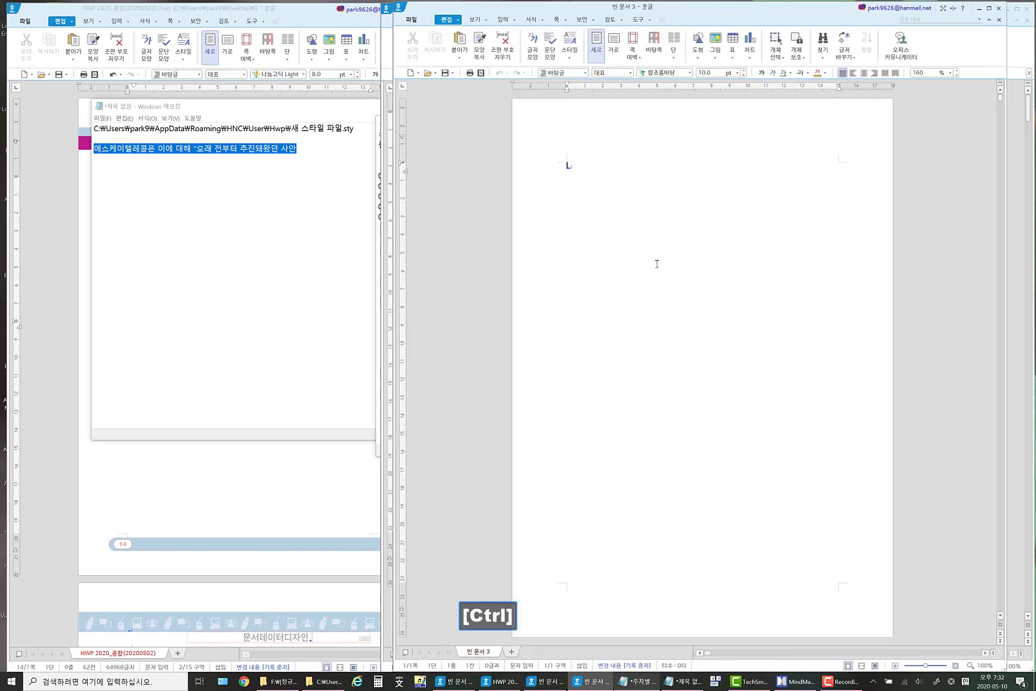
{"action": "scroll", "coordinate": [657, 266], "scroll_direction": "down", "scroll_amount": 1}
{"action": "scroll", "coordinate": [658, 266], "scroll_direction": "down", "scroll_amount": 2}
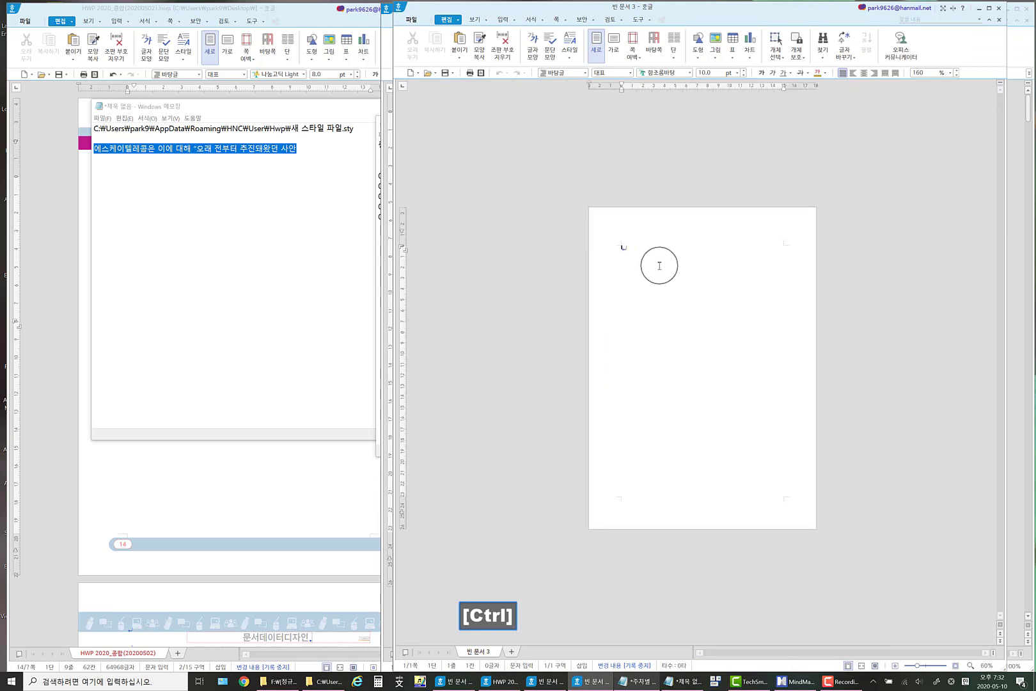
{"action": "key", "text": "ctrl+Return"}
{"action": "left_click", "coordinate": [575, 278]}
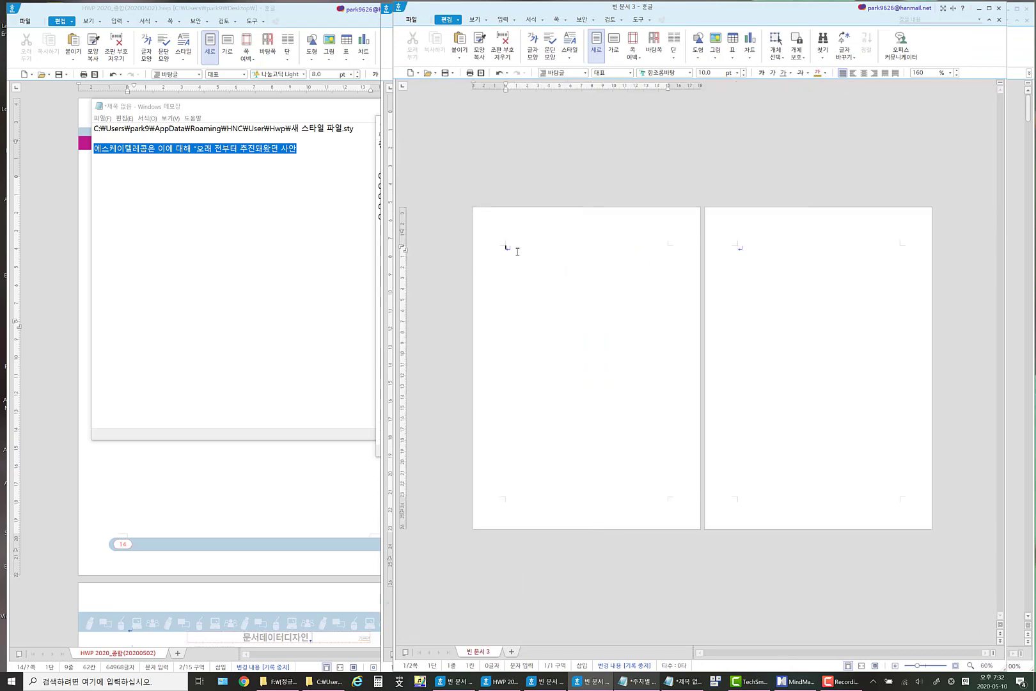
{"action": "key", "text": "ctrl+v"}
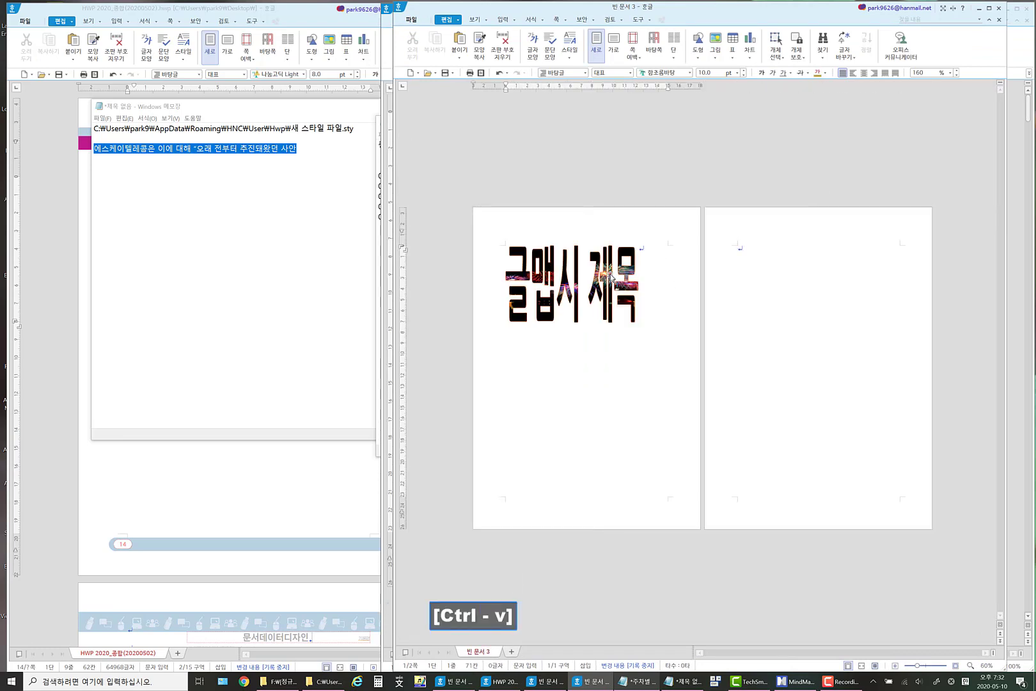
Set the rotation angle of the pasted WordArt title to 90 degrees.
{"action": "left_click", "coordinate": [610, 278]}
{"action": "right_click", "coordinate": [611, 276]}
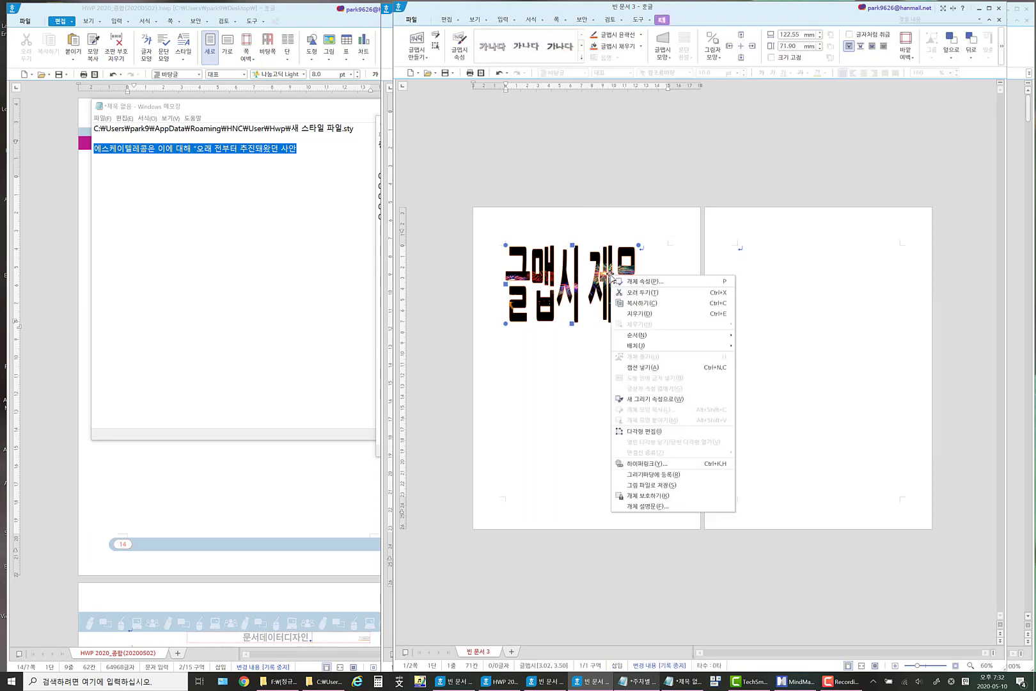
{"action": "left_click", "coordinate": [670, 282]}
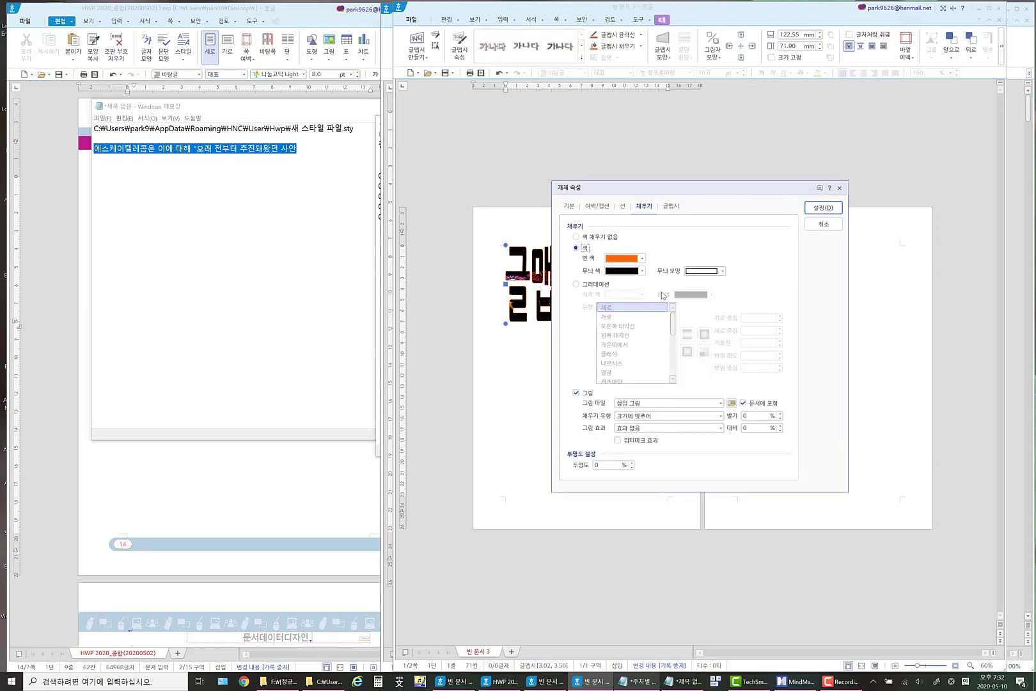
{"action": "left_click", "coordinate": [569, 206]}
{"action": "left_click_drag", "start_coordinate": [649, 195], "coordinate": [764, 214]}
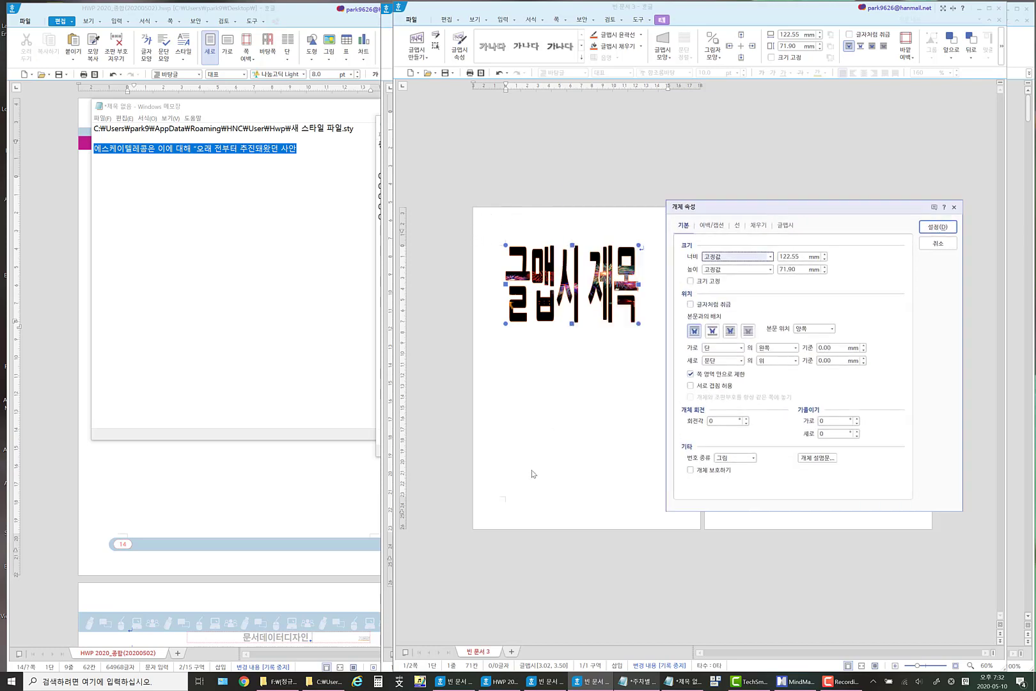
{"action": "left_click", "coordinate": [710, 422]}
{"action": "type", "text": "9"}
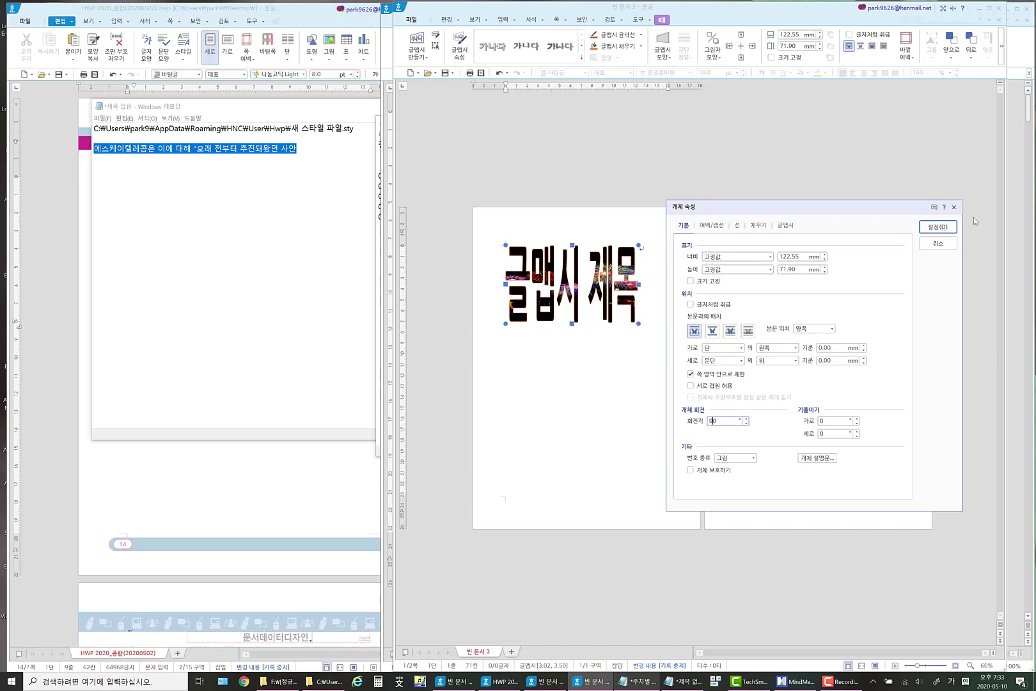
{"action": "left_click", "coordinate": [939, 226]}
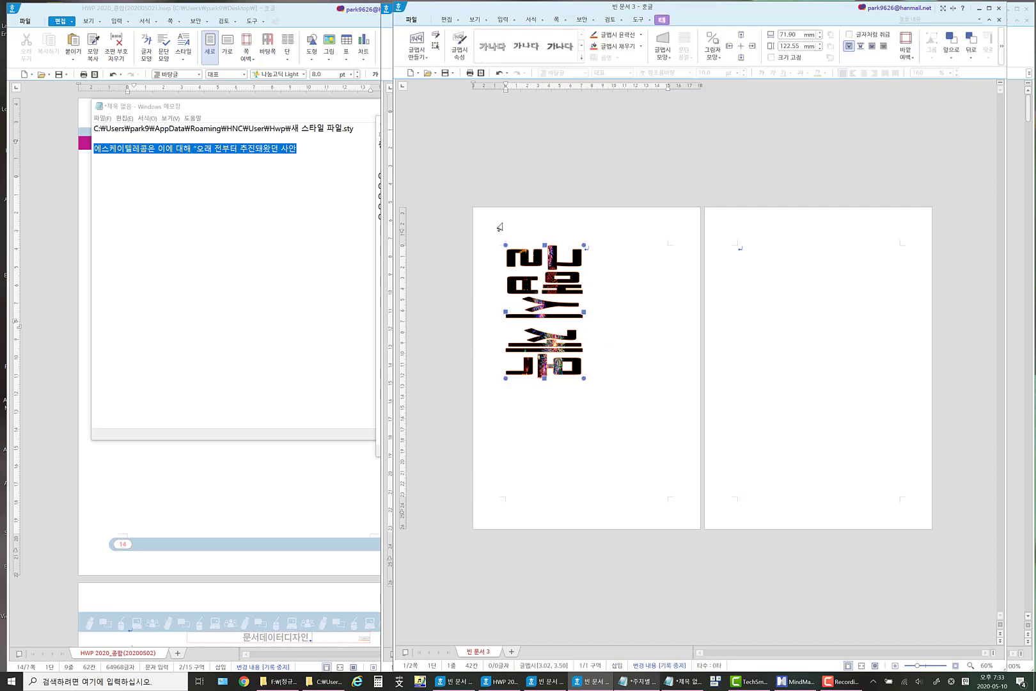
Set the horizontal and vertical position reference of the rotated WordArt title to the paper (종이).
{"action": "right_click", "coordinate": [547, 280]}
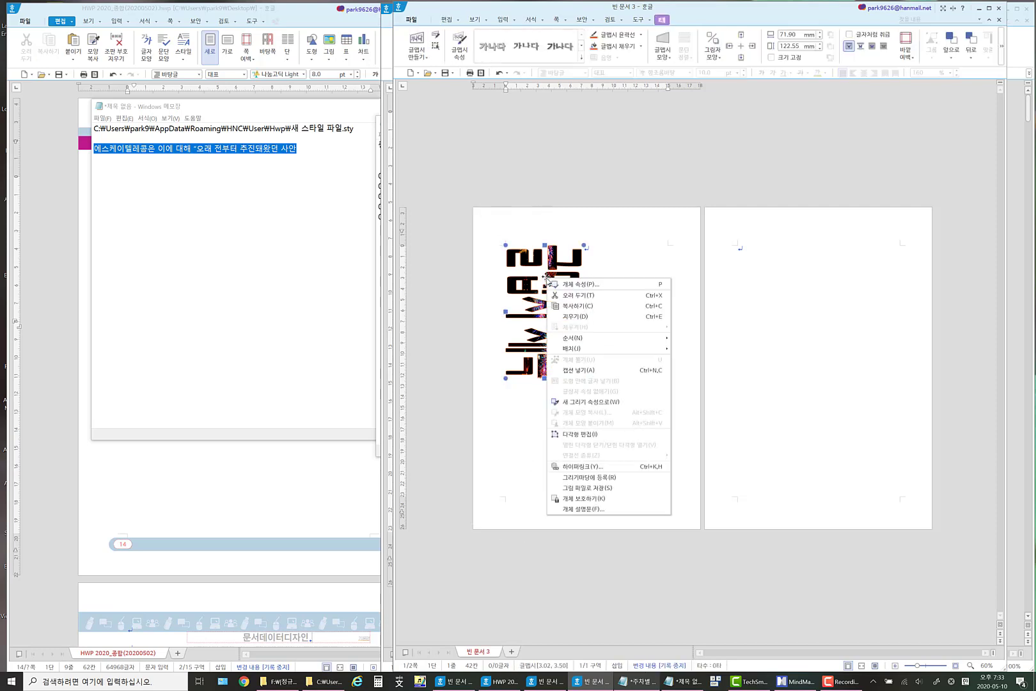
{"action": "left_click", "coordinate": [593, 285]}
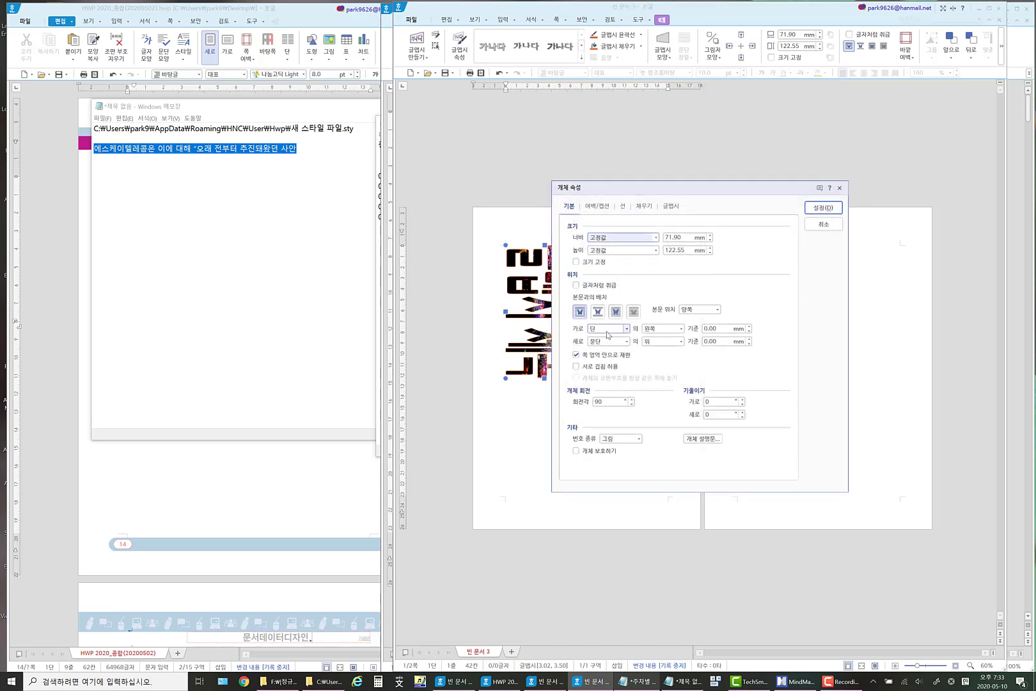
{"action": "left_click", "coordinate": [608, 332]}
{"action": "left_click", "coordinate": [605, 339]}
{"action": "left_click", "coordinate": [605, 341]}
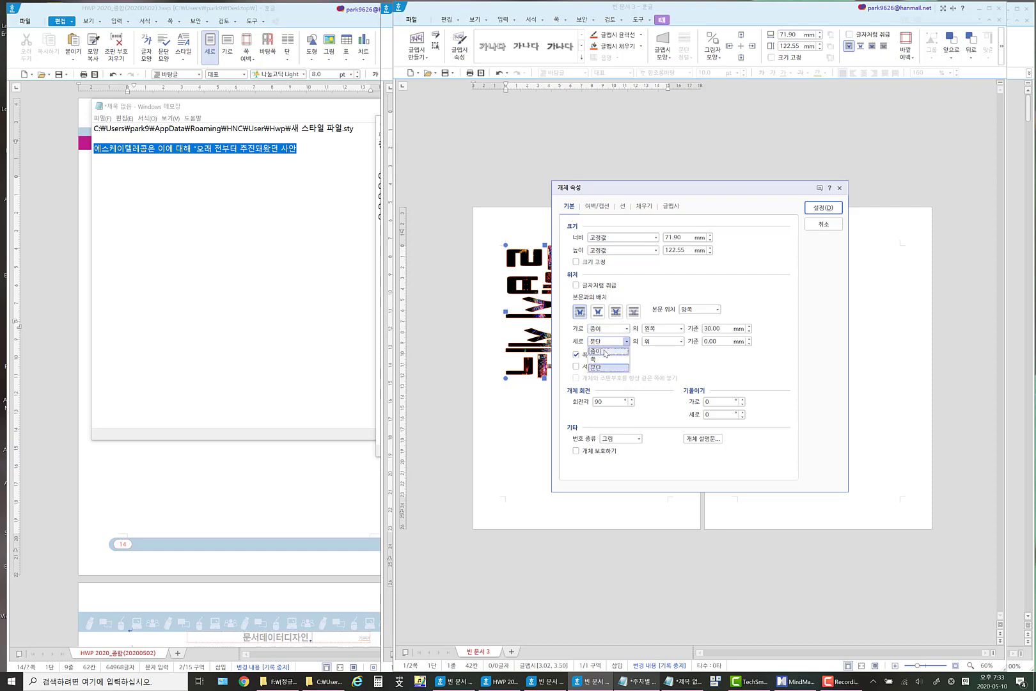
{"action": "left_click", "coordinate": [605, 352]}
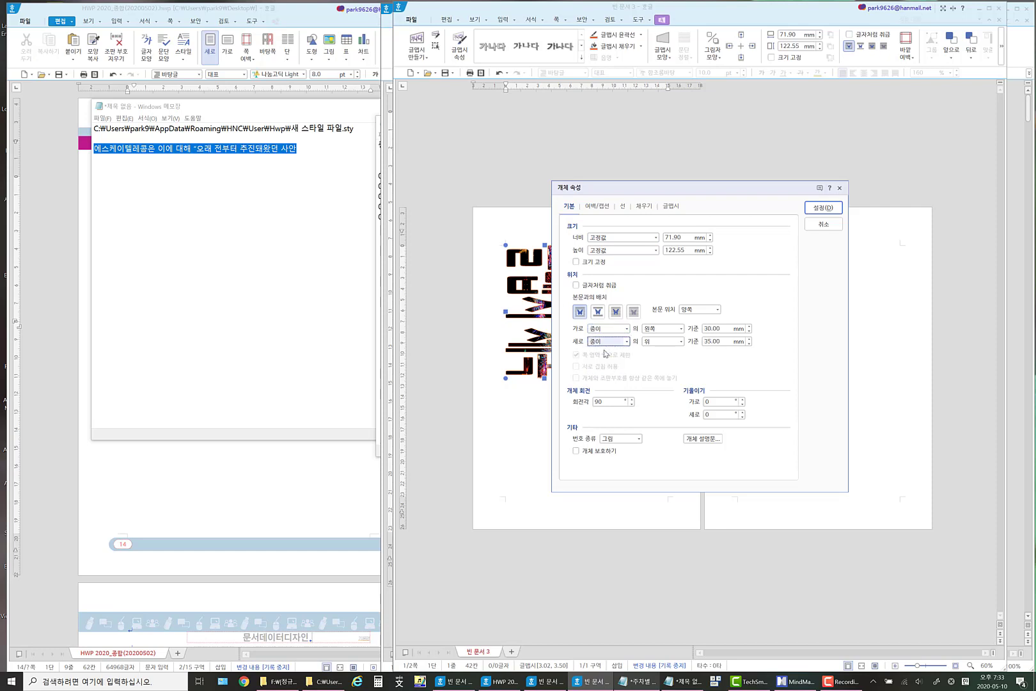
{"action": "left_click", "coordinate": [830, 209]}
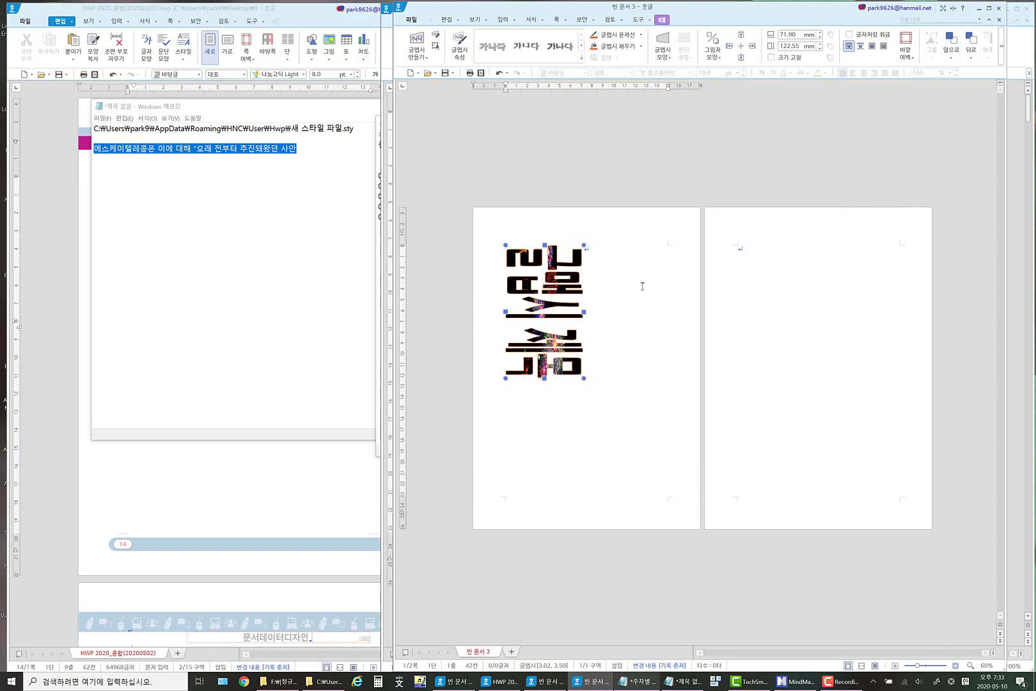
Move the rotated WordArt title to the first page's top-left corner and stretch it to full page height, about 300 mm.
{"action": "left_click_drag", "start_coordinate": [560, 294], "coordinate": [527, 254]}
{"action": "left_click_drag", "start_coordinate": [512, 340], "coordinate": [501, 526]}
{"action": "left_click", "coordinate": [563, 360]}
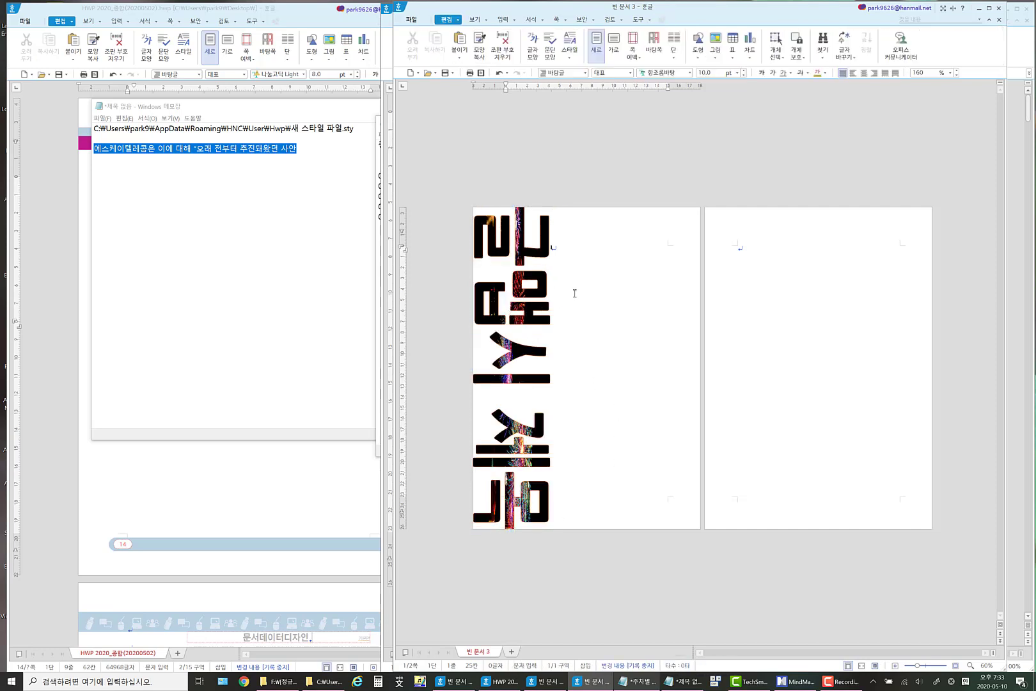
{"action": "left_click", "coordinate": [518, 310]}
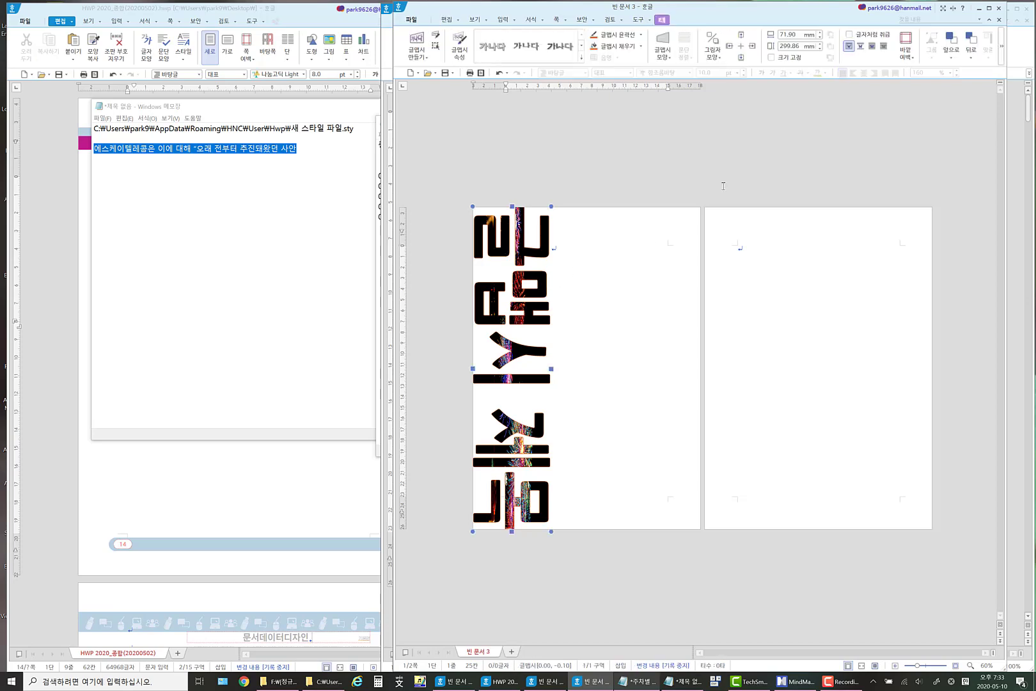
Restore the new document's window to a smaller size and minimize it to return to the news document.
{"action": "double_click", "coordinate": [731, 13]}
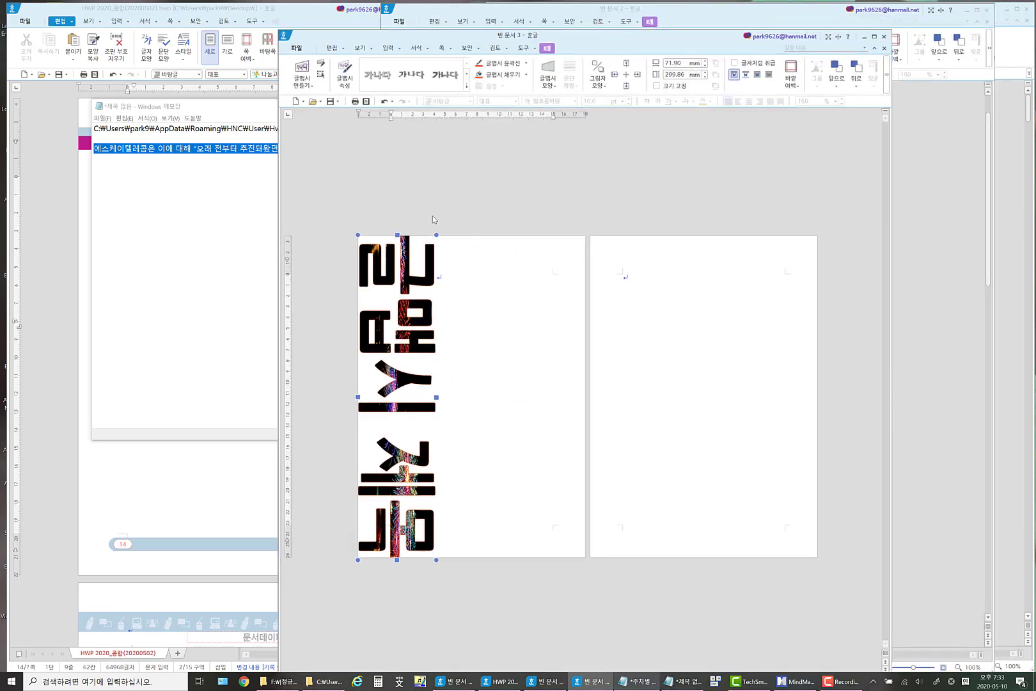
{"action": "left_click", "coordinate": [445, 263]}
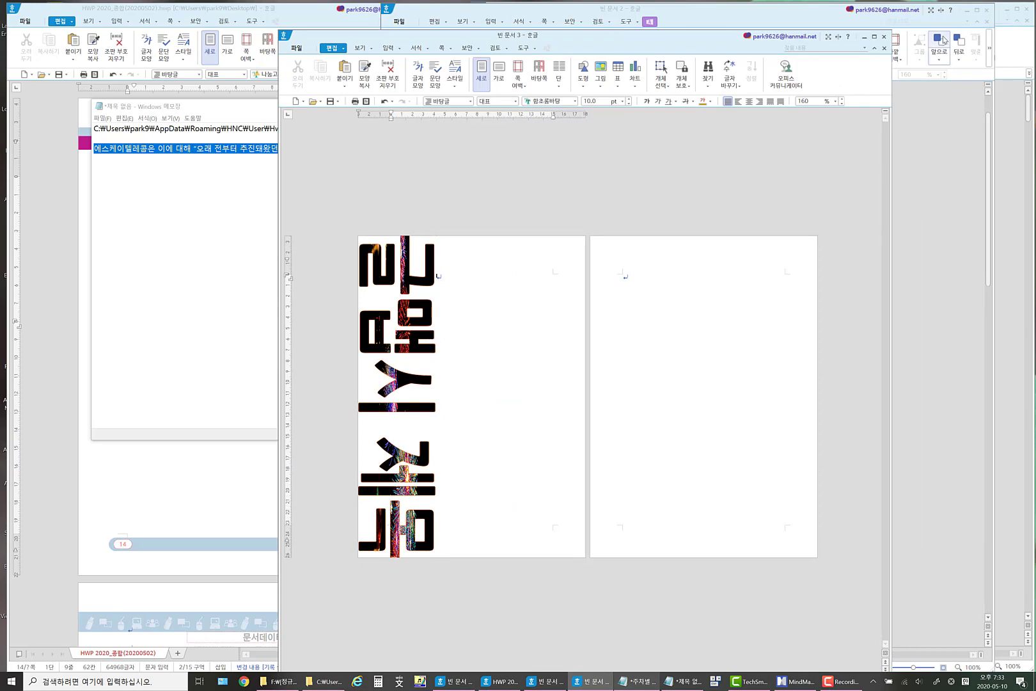
{"action": "left_click", "coordinate": [863, 37]}
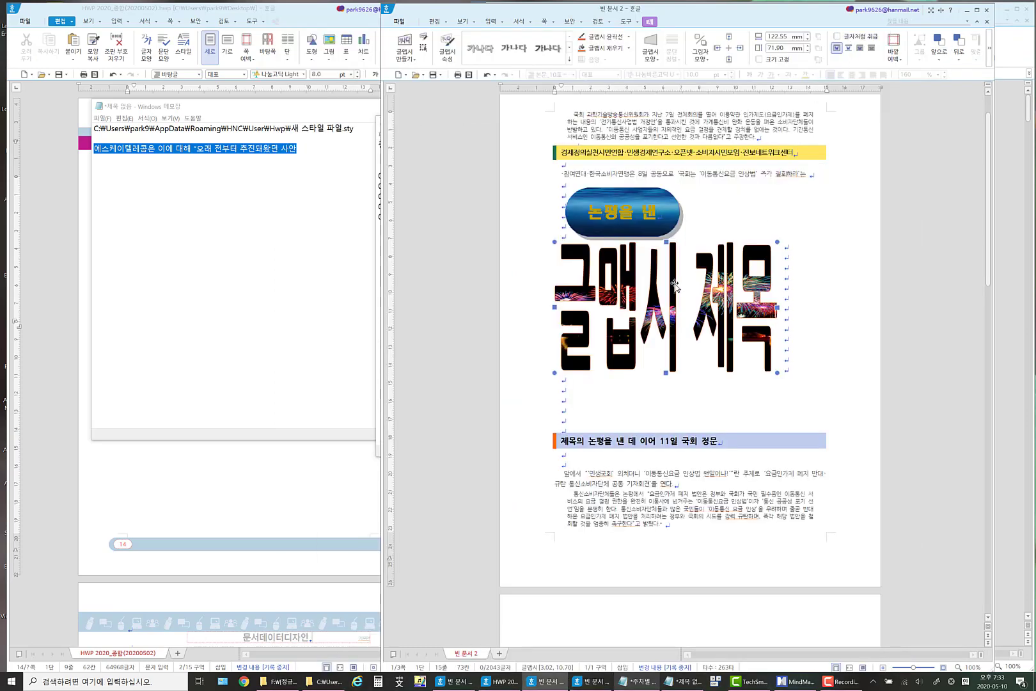
Extend the news document's WordArt text to "글맵시 제목 글맵시 제목 글맵시 제목".
{"action": "right_click", "coordinate": [653, 266]}
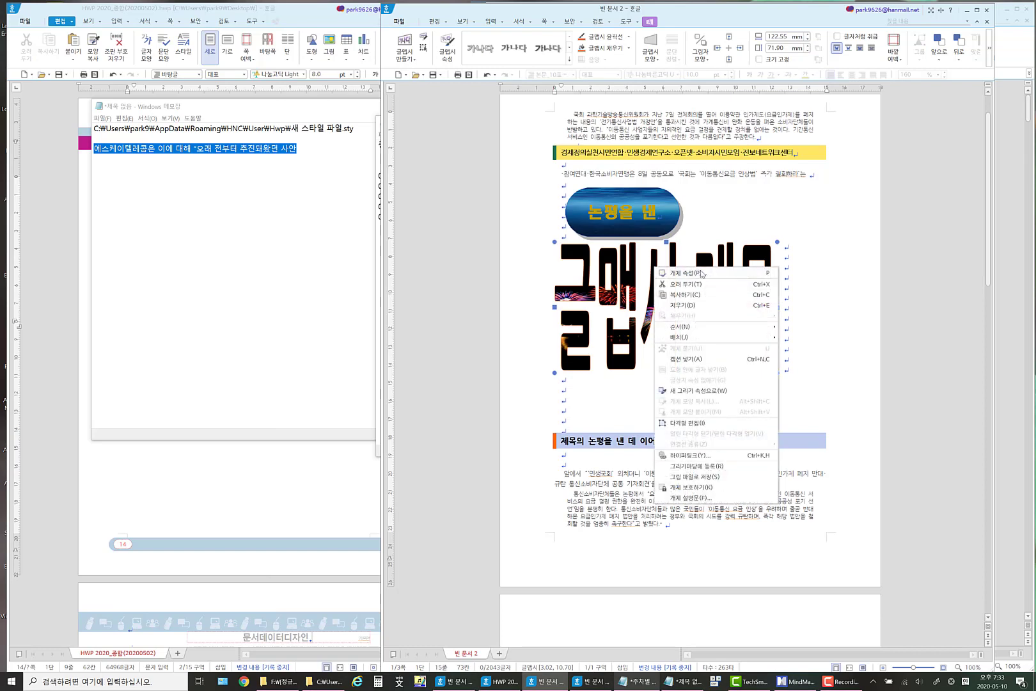
{"action": "left_click", "coordinate": [701, 273]}
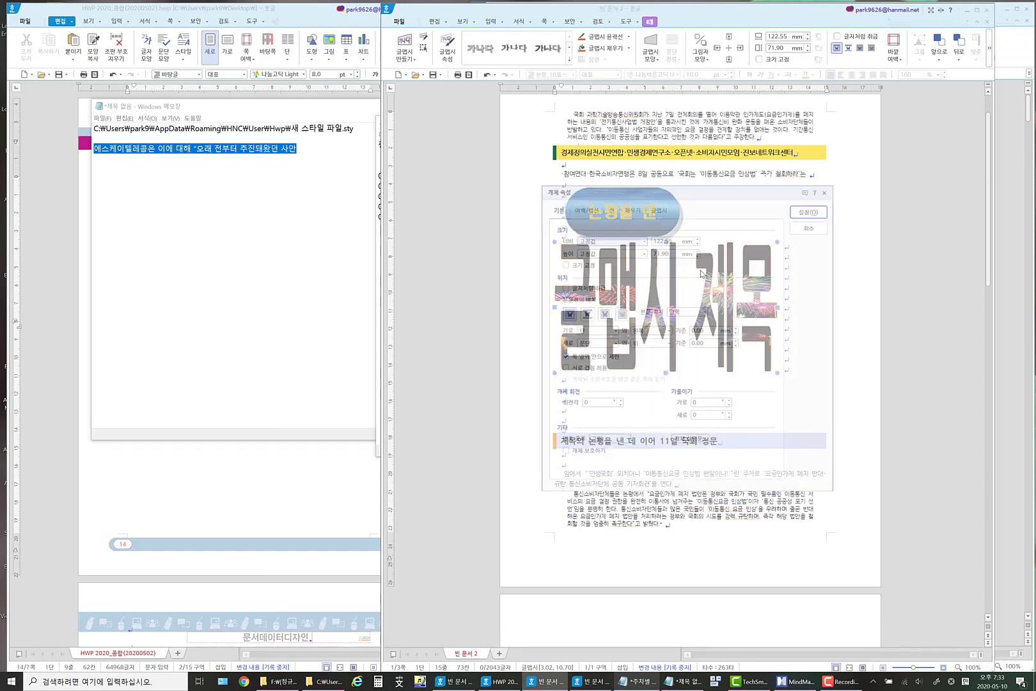
{"action": "left_click", "coordinate": [660, 209]}
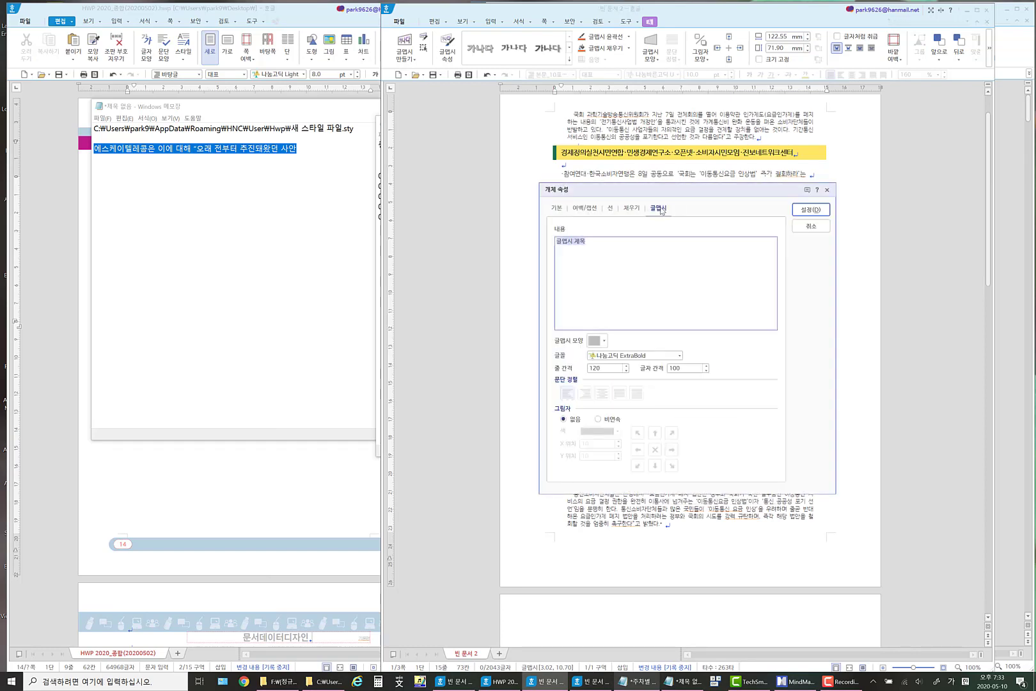
{"action": "left_click", "coordinate": [596, 244]}
{"action": "key", "text": "ctrl+a"}
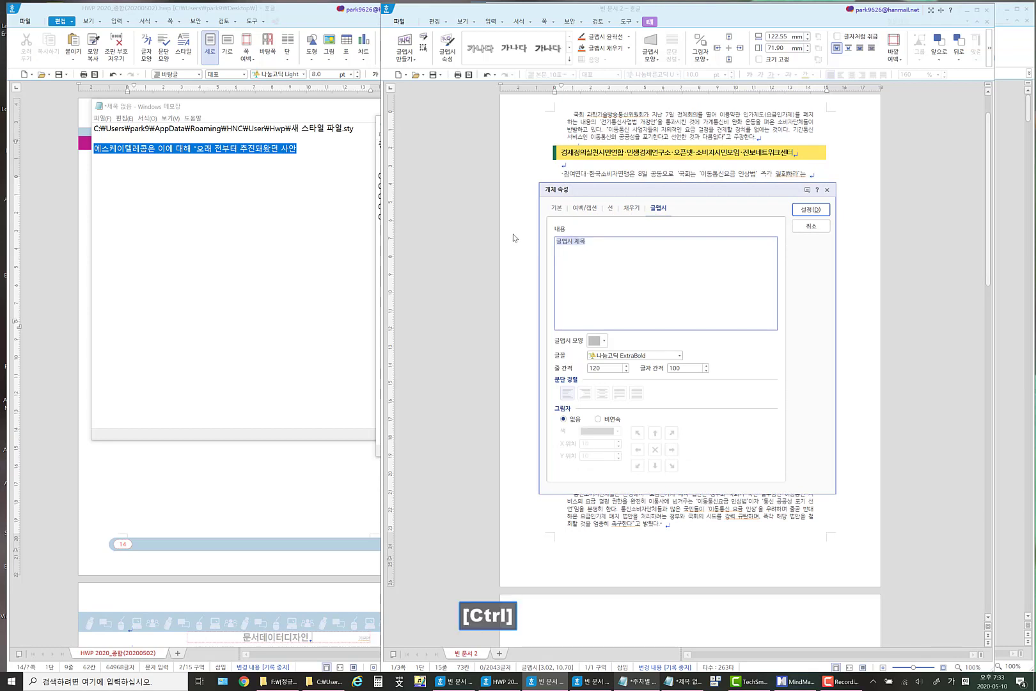
{"action": "key", "text": "ctrl+c"}
{"action": "left_click", "coordinate": [598, 240]}
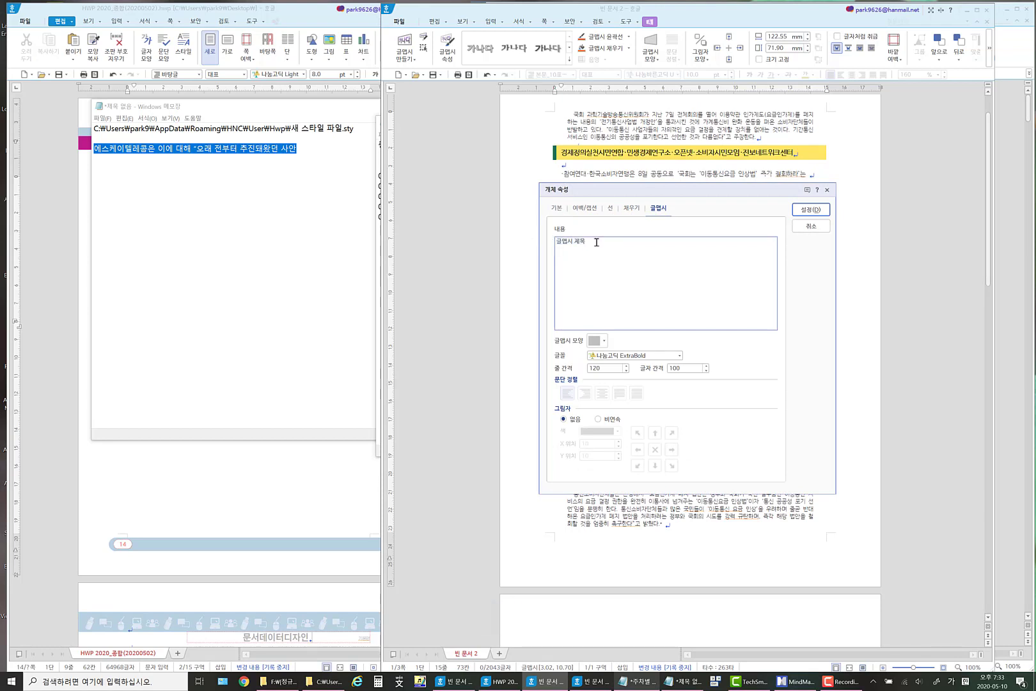
{"action": "key", "text": "ctrl+v"}
{"action": "key", "text": "ctrl+b"}
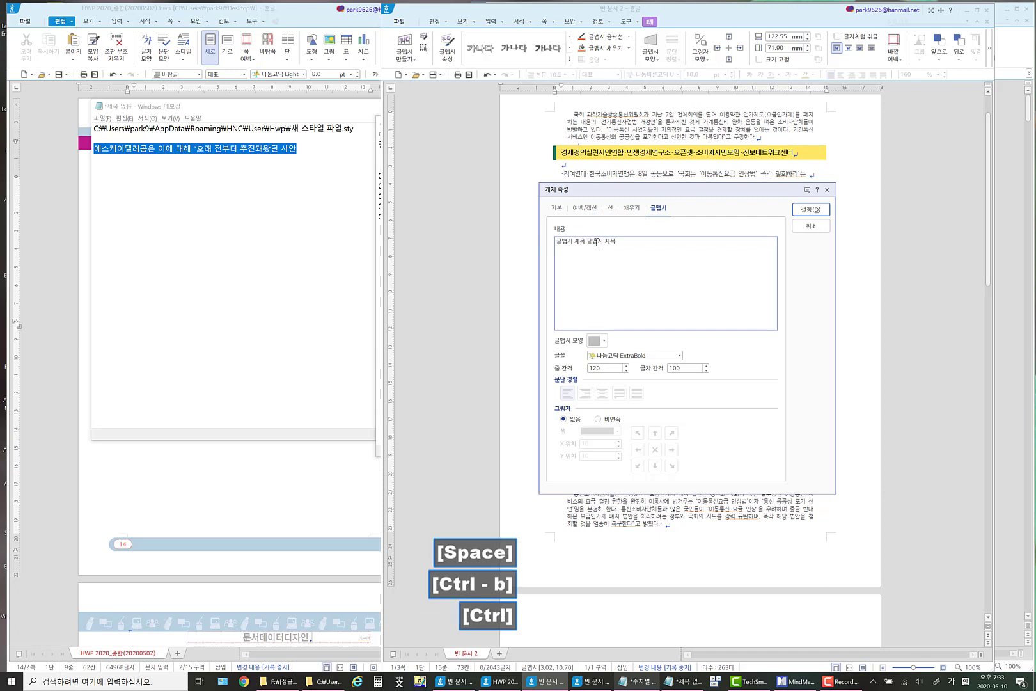
{"action": "key", "text": "ctrl+v"}
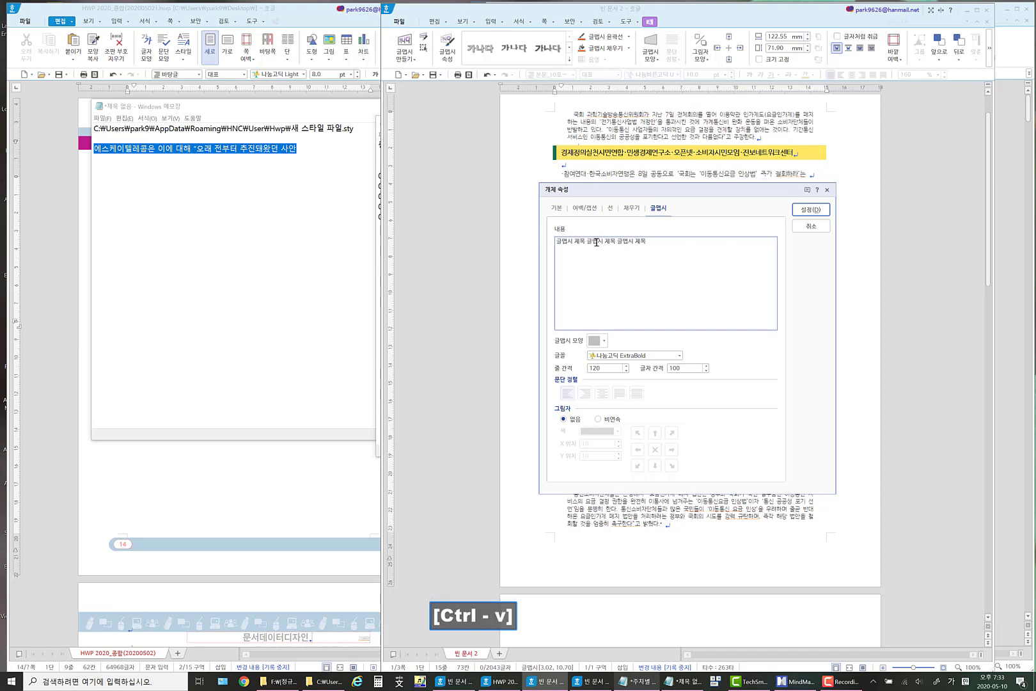
Pick a single-line circular WordArt shape, replace it with the circle divided by a middle line, and apply the changes.
{"action": "left_click", "coordinate": [602, 340]}
{"action": "left_click", "coordinate": [553, 481]}
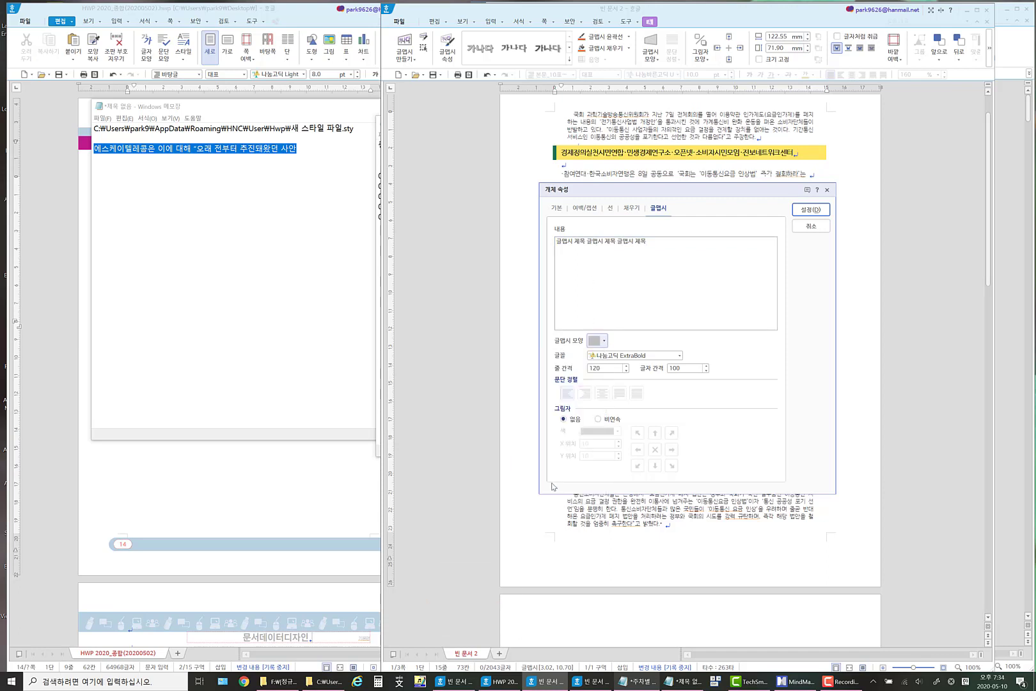
{"action": "left_click", "coordinate": [601, 340]}
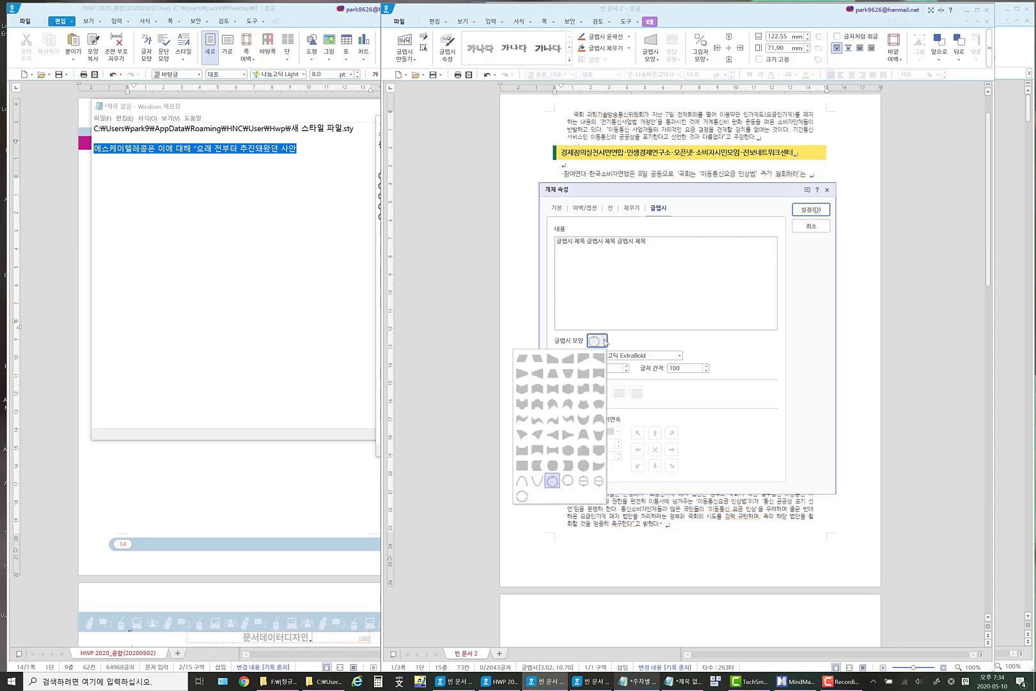
{"action": "left_click", "coordinate": [584, 481]}
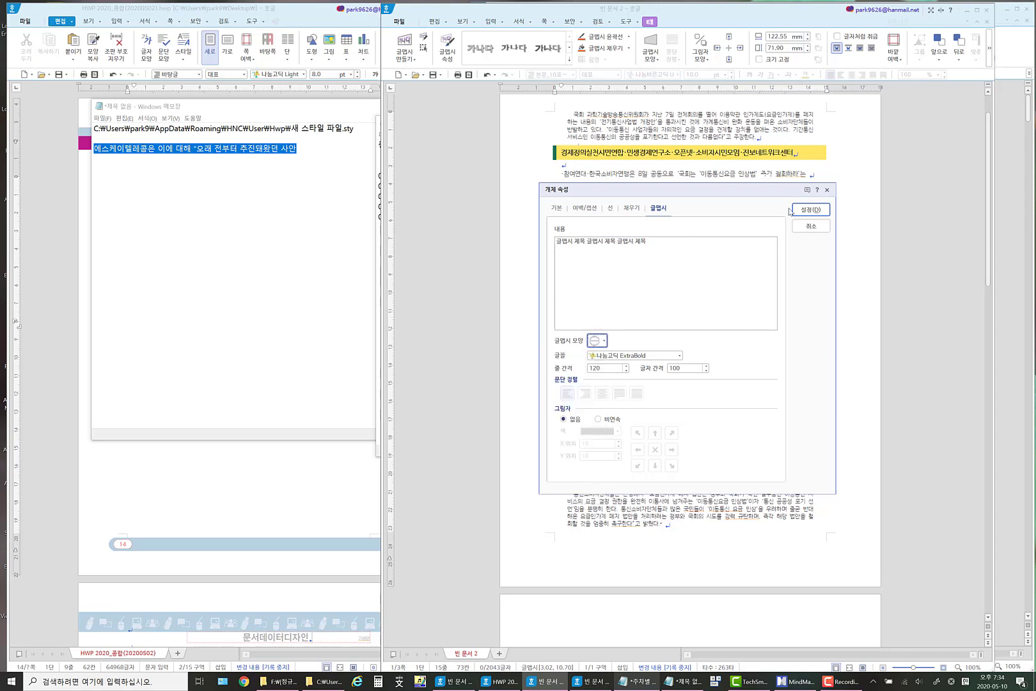
{"action": "left_click", "coordinate": [800, 213]}
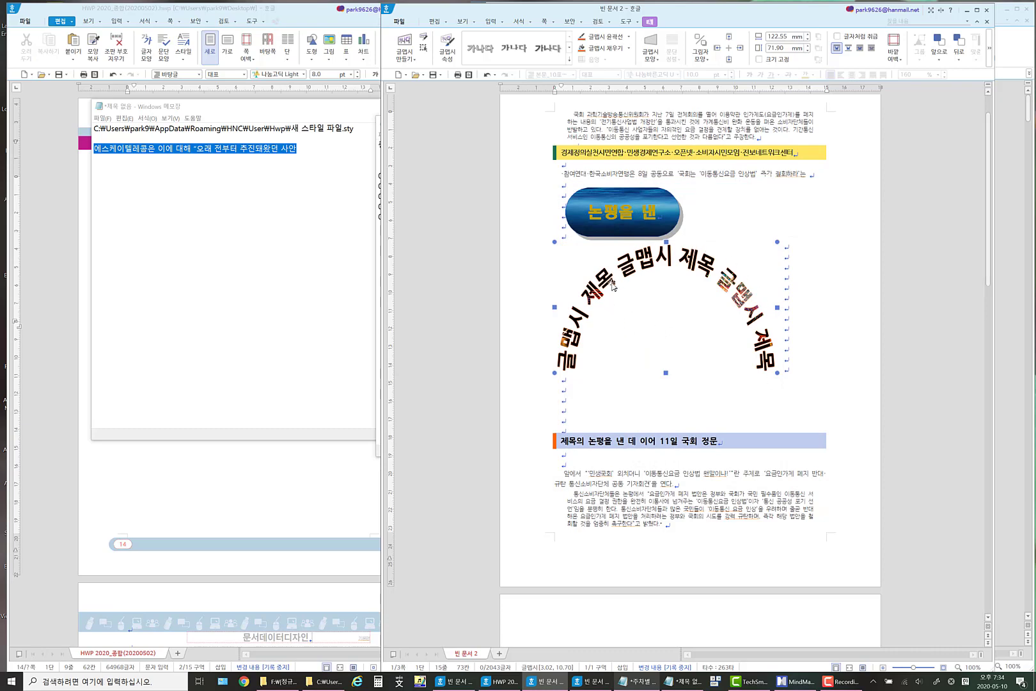
Change the WordArt title's shape to 한 줄 원형 2.
{"action": "right_click", "coordinate": [651, 262]}
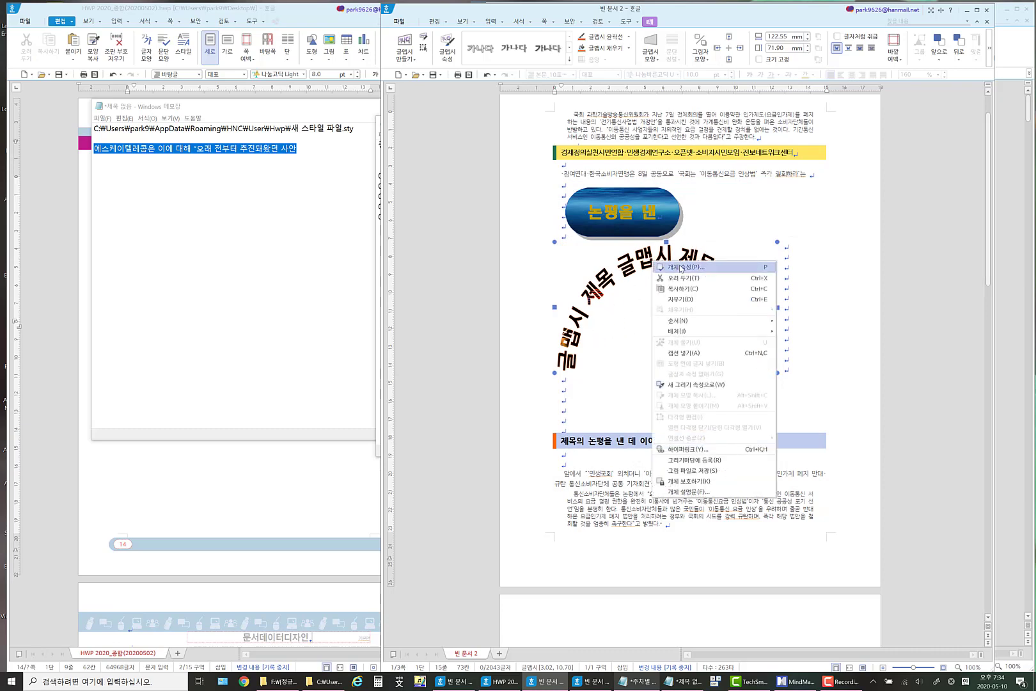
{"action": "left_click", "coordinate": [682, 266]}
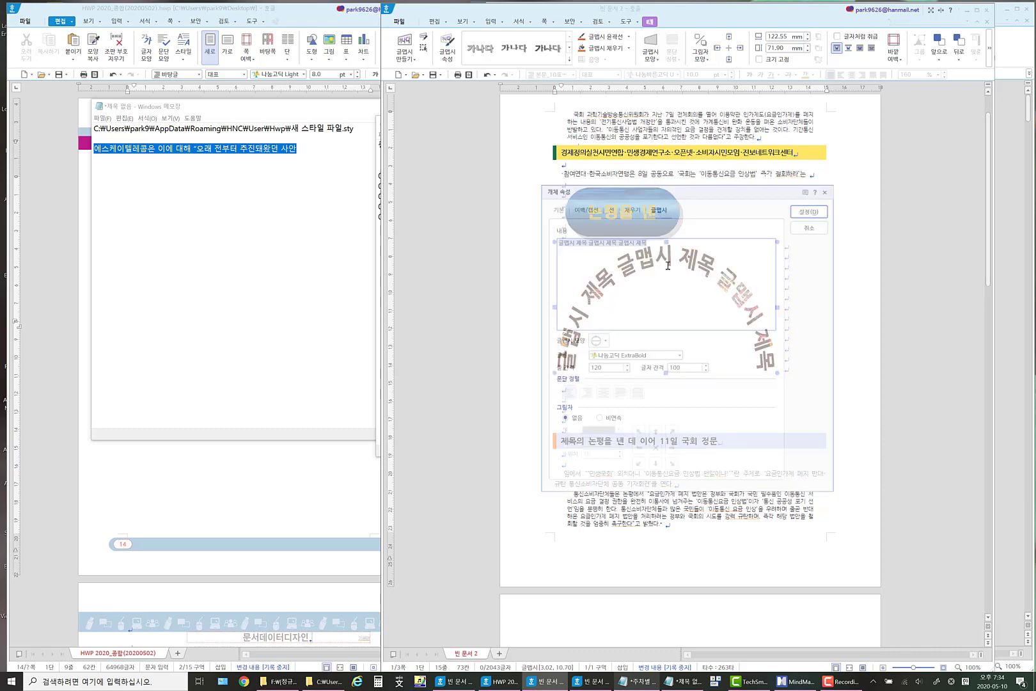
{"action": "left_click", "coordinate": [598, 341]}
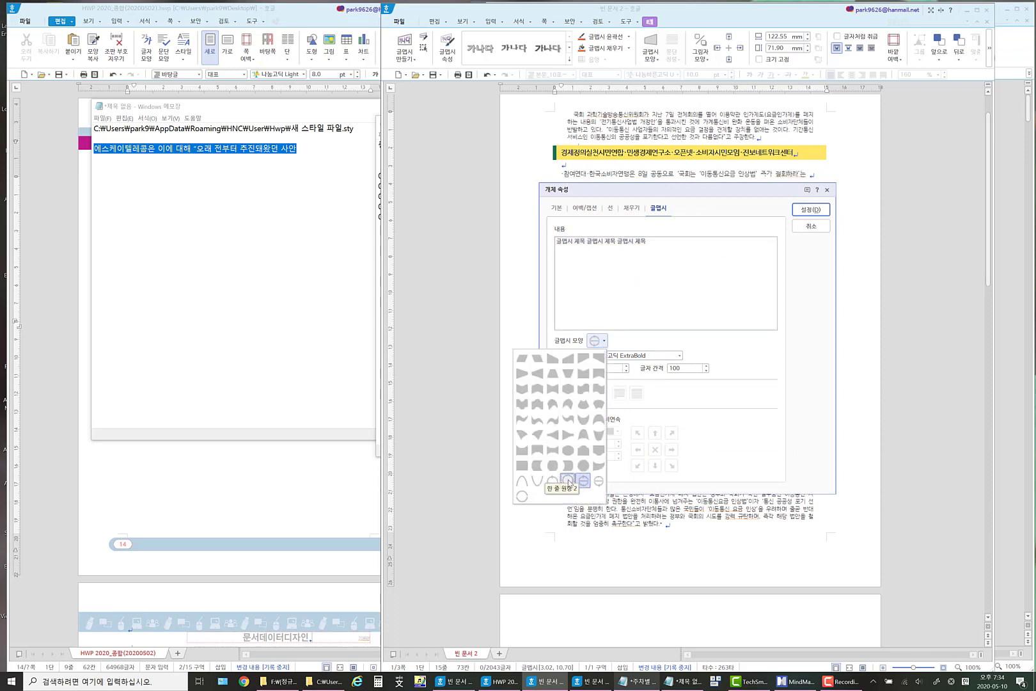
{"action": "left_click", "coordinate": [569, 481]}
{"action": "left_click", "coordinate": [812, 210]}
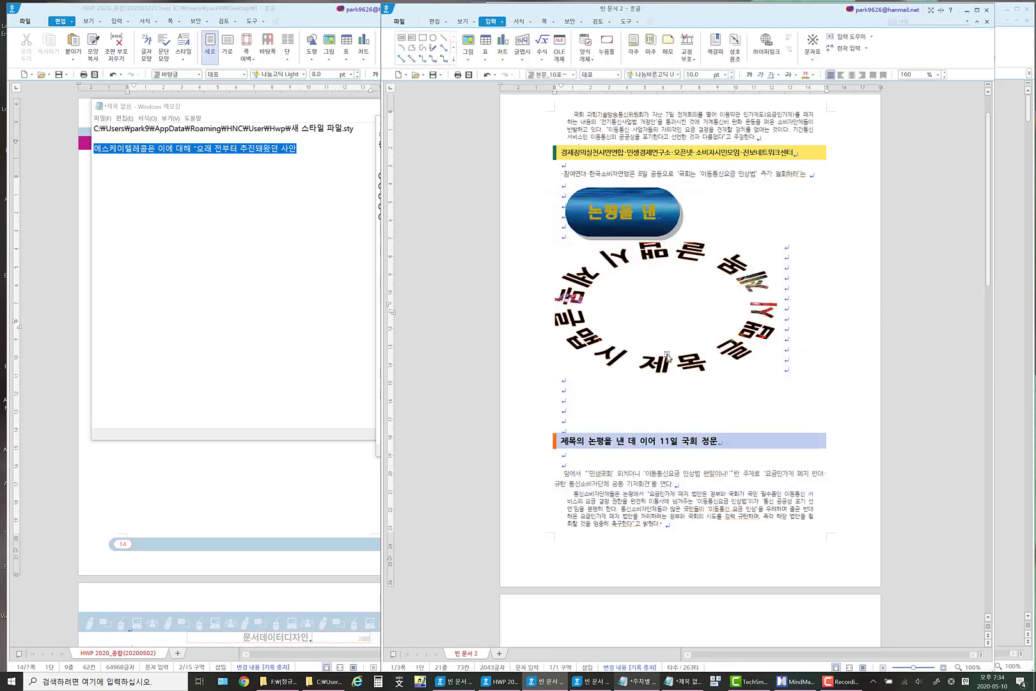
Resize the circular WordArt title to a nearly round shape about 78 mm wide and 81 mm high.
{"action": "left_click_drag", "start_coordinate": [664, 398], "coordinate": [665, 426]}
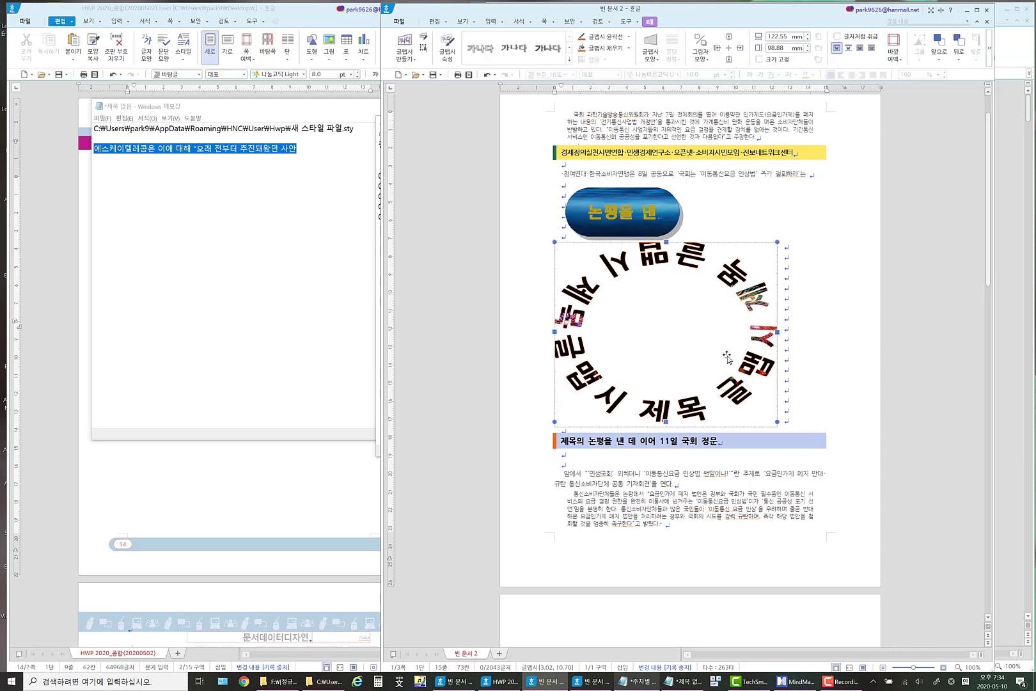
{"action": "left_click_drag", "start_coordinate": [779, 333], "coordinate": [696, 333]}
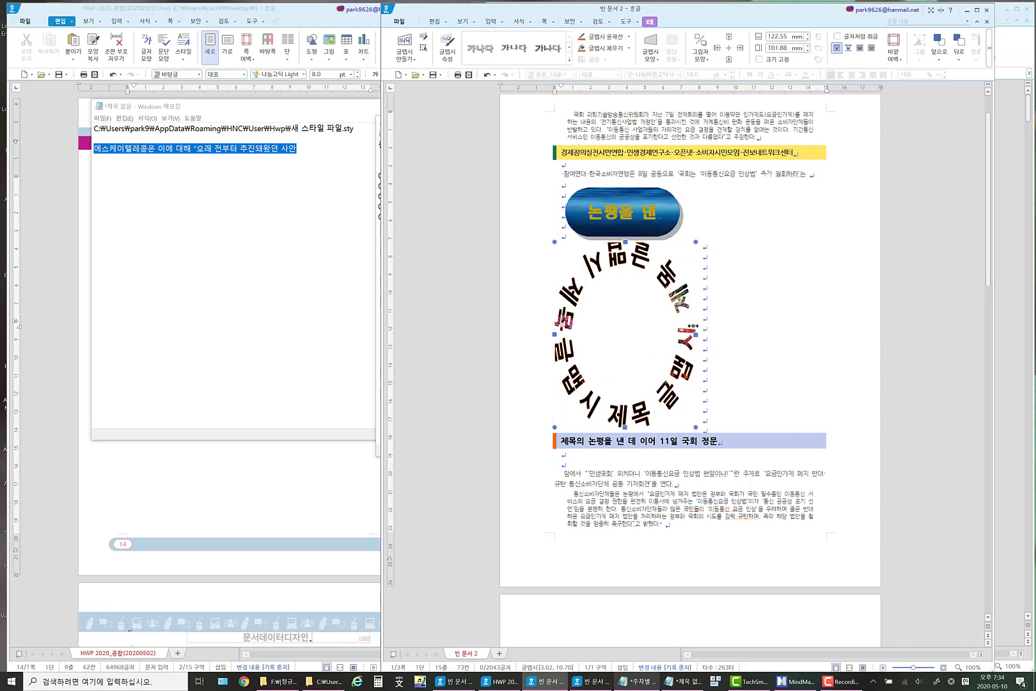
{"action": "left_click_drag", "start_coordinate": [626, 424], "coordinate": [627, 388]}
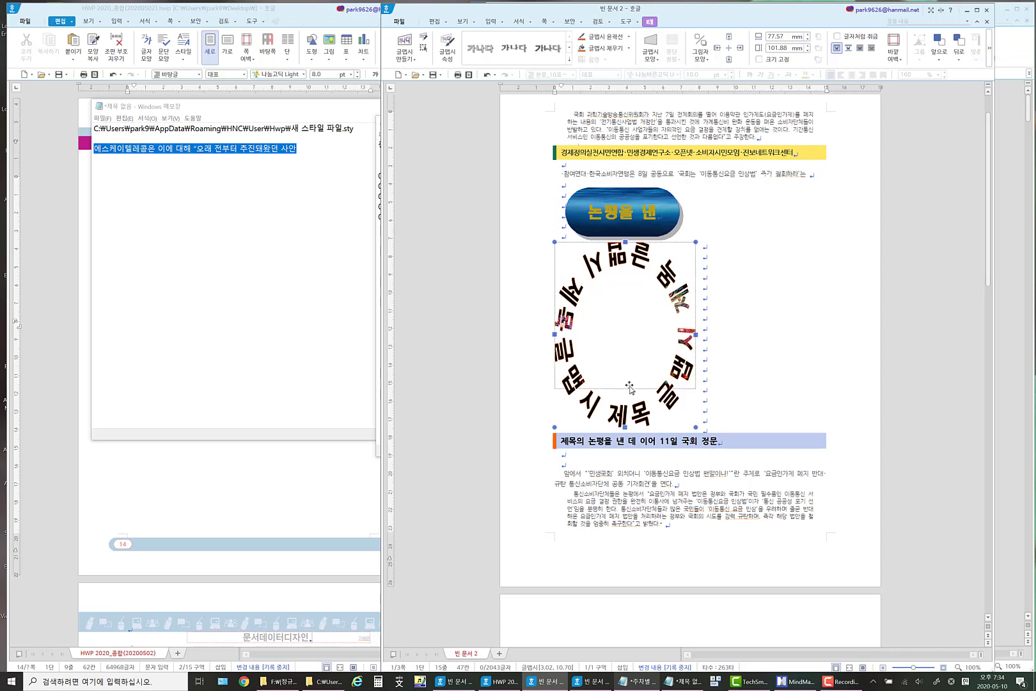
{"action": "left_click", "coordinate": [725, 324]}
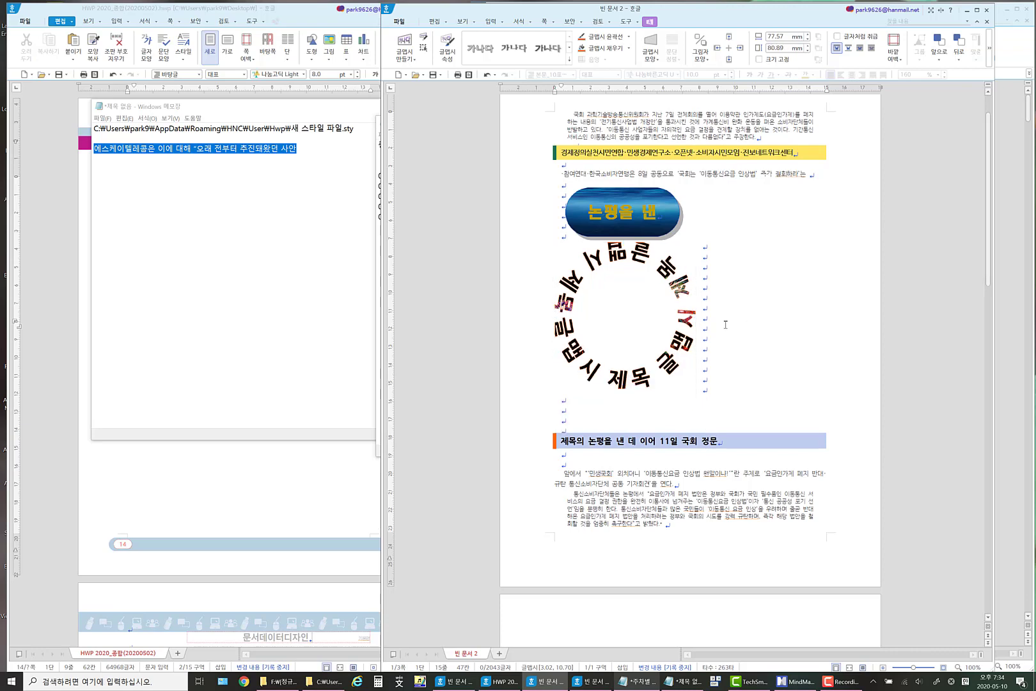
Change the WordArt title's shape to the last circular shape in the shape gallery.
{"action": "right_click", "coordinate": [663, 286]}
{"action": "left_click", "coordinate": [701, 290]}
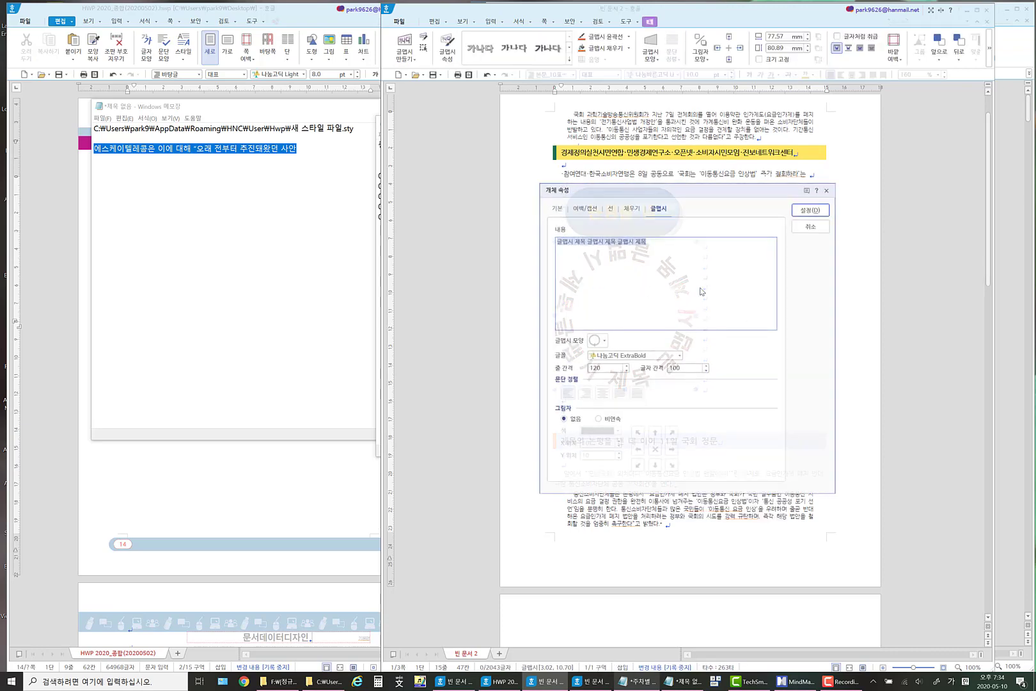
{"action": "left_click", "coordinate": [598, 341]}
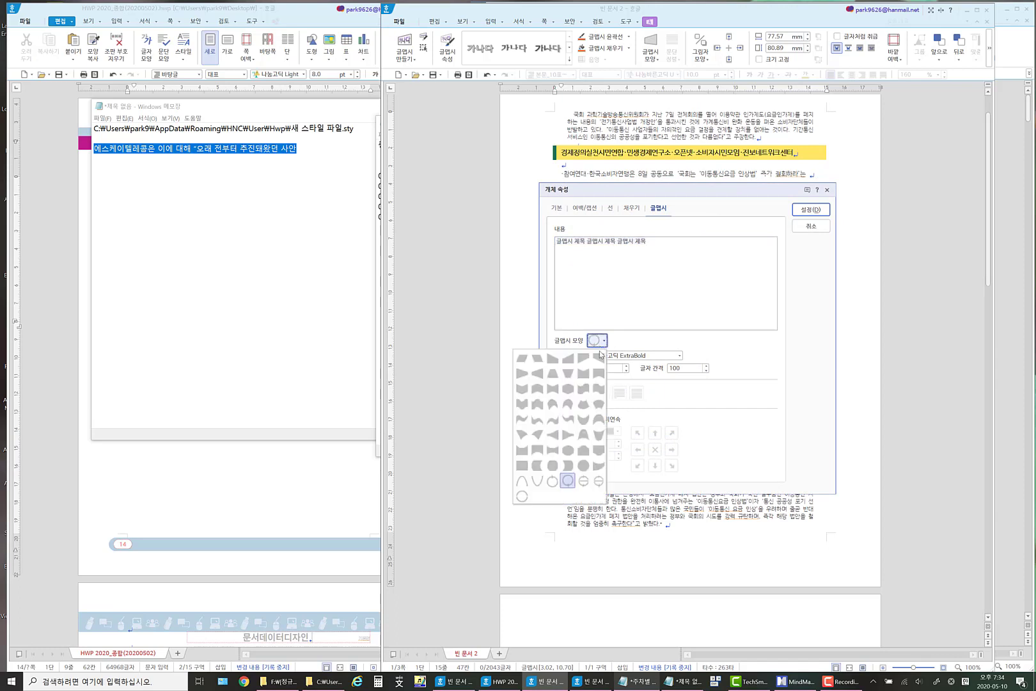
{"action": "left_click", "coordinate": [522, 496]}
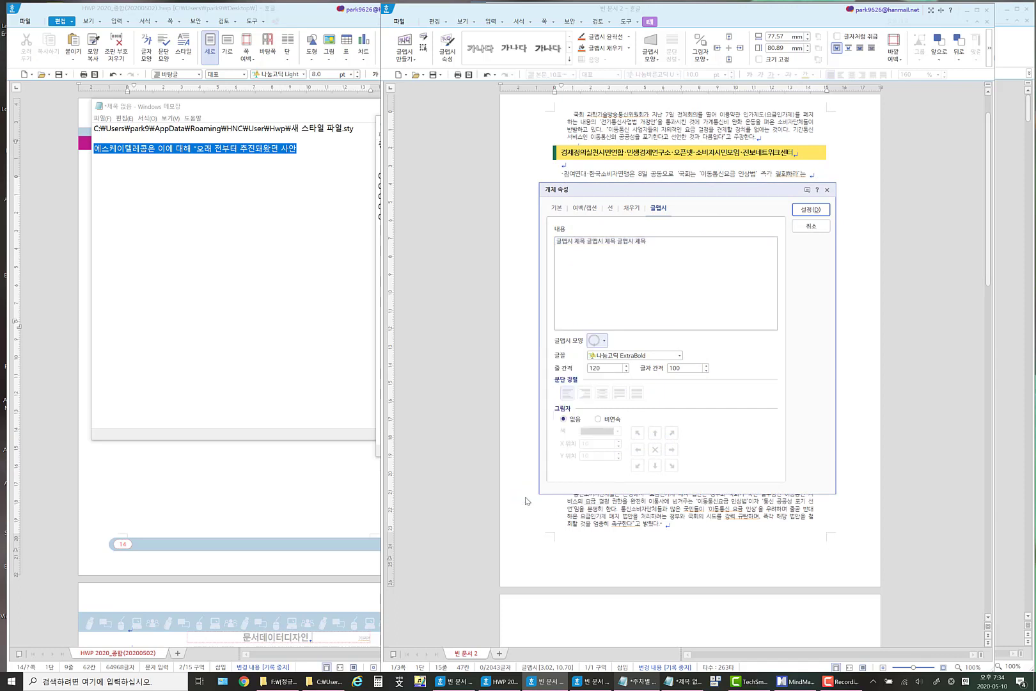
{"action": "left_click", "coordinate": [826, 213]}
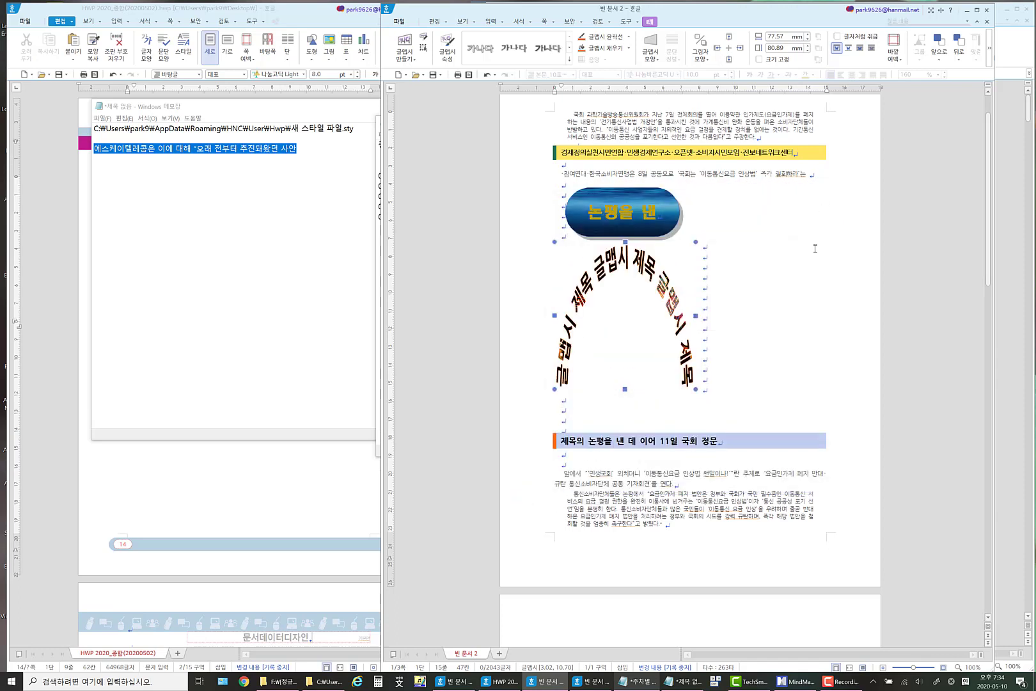
Change the WordArt title to the solid shape with outward-bulging sides and widen it to about 141 mm.
{"action": "right_click", "coordinate": [648, 274]}
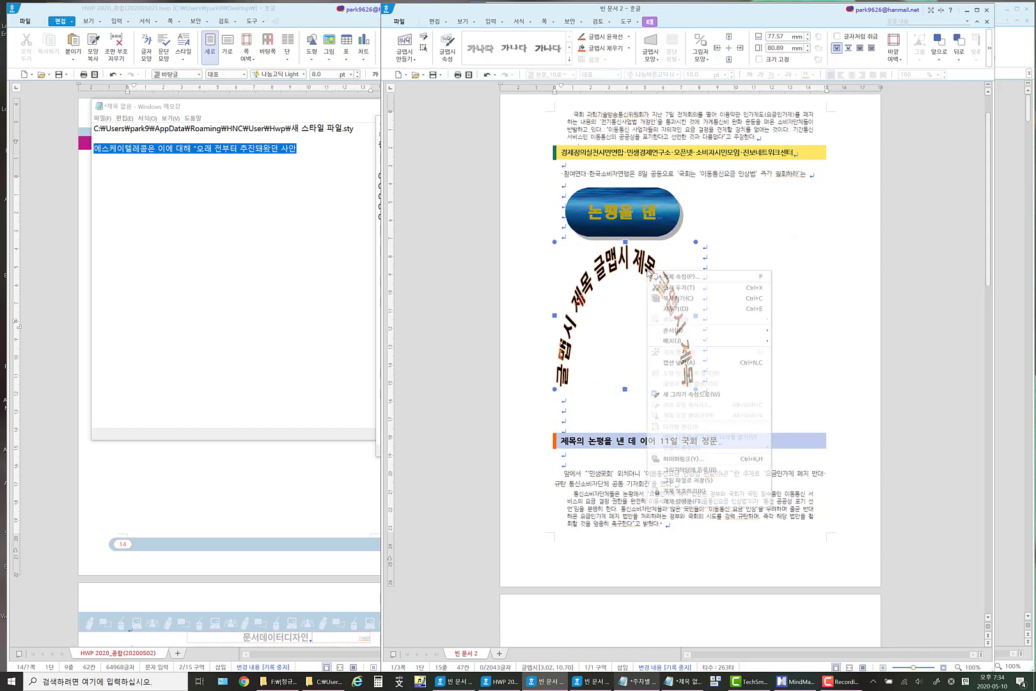
{"action": "left_click", "coordinate": [689, 277]}
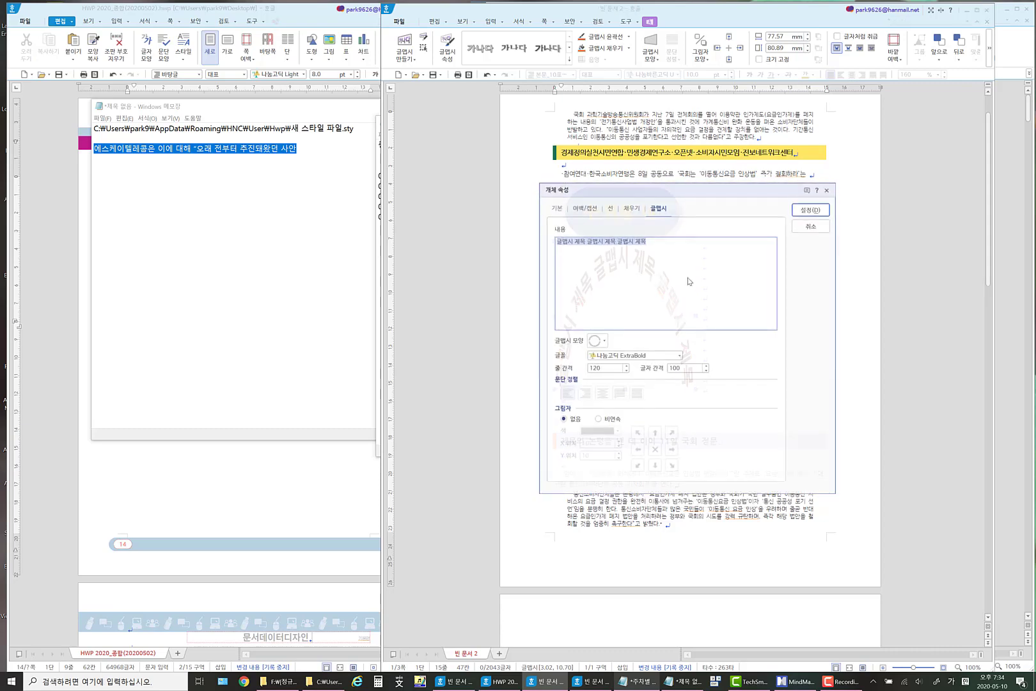
{"action": "left_click", "coordinate": [604, 340]}
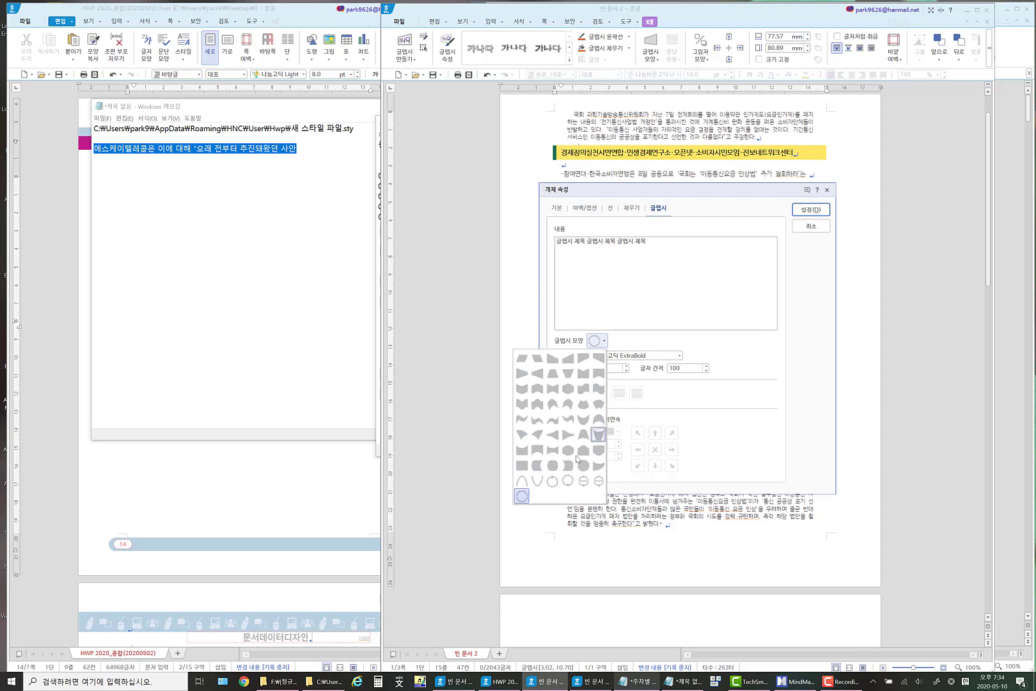
{"action": "left_click", "coordinate": [553, 465]}
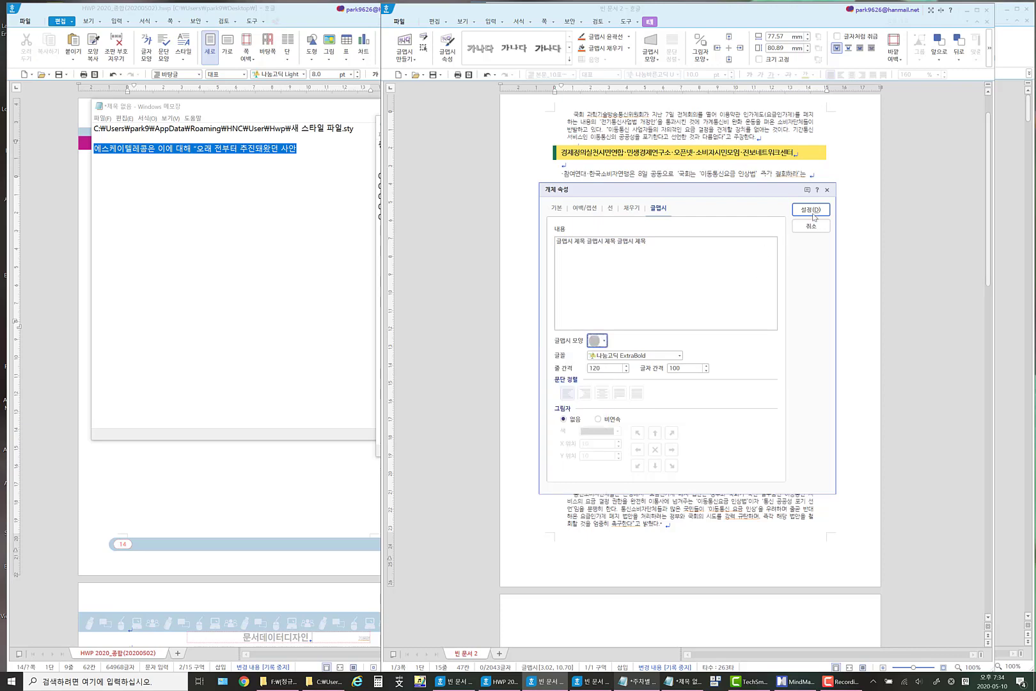
{"action": "left_click", "coordinate": [811, 210]}
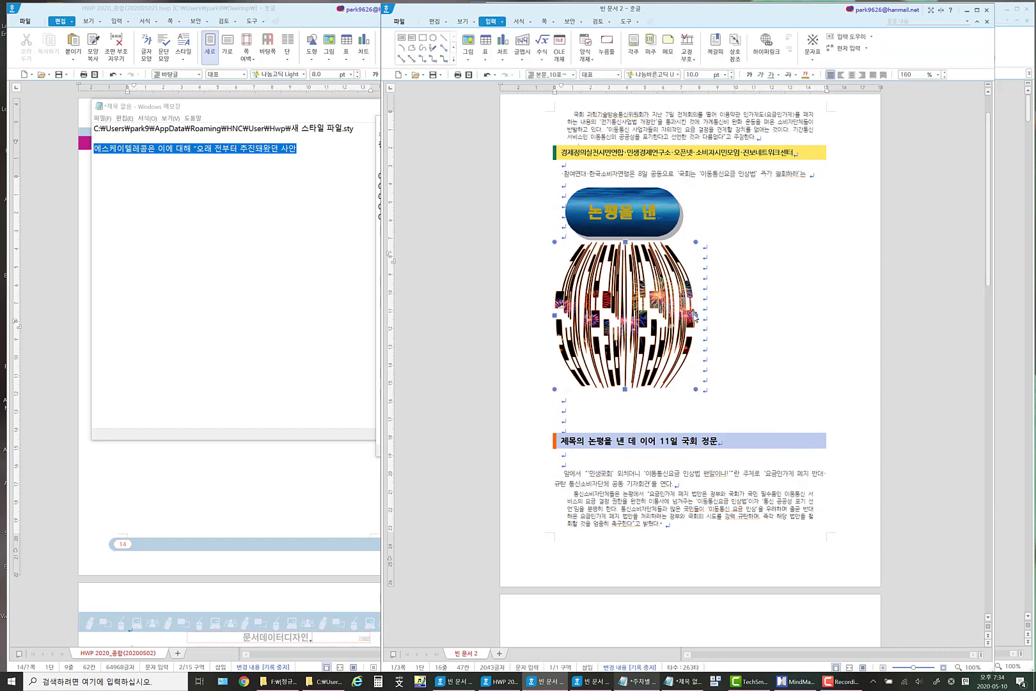
{"action": "left_click_drag", "start_coordinate": [695, 315], "coordinate": [809, 313]}
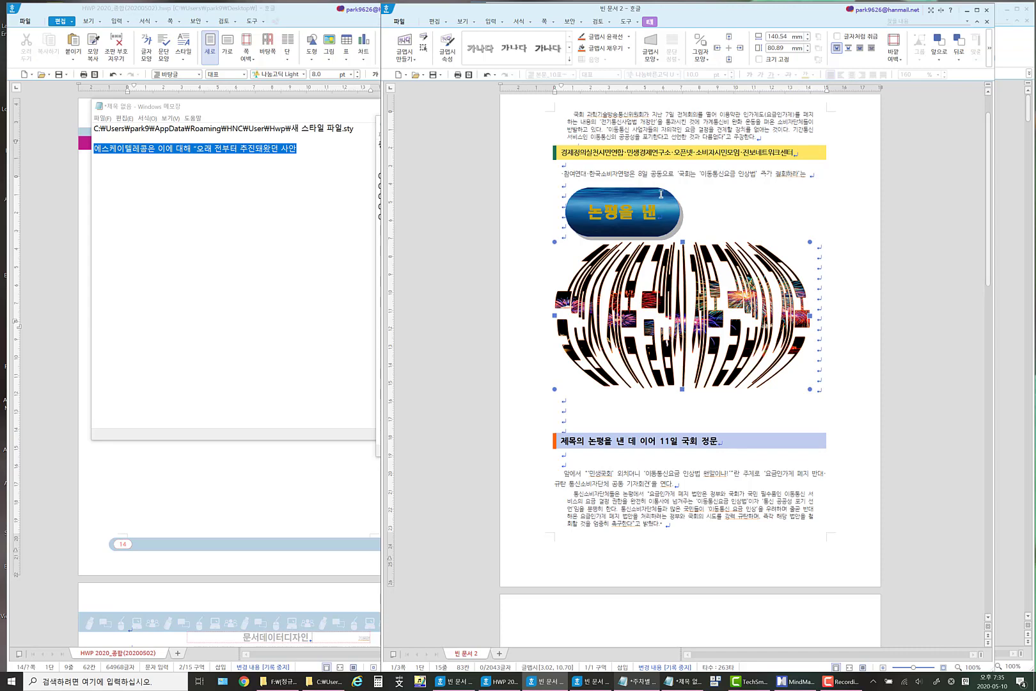
{"action": "left_click", "coordinate": [660, 194]}
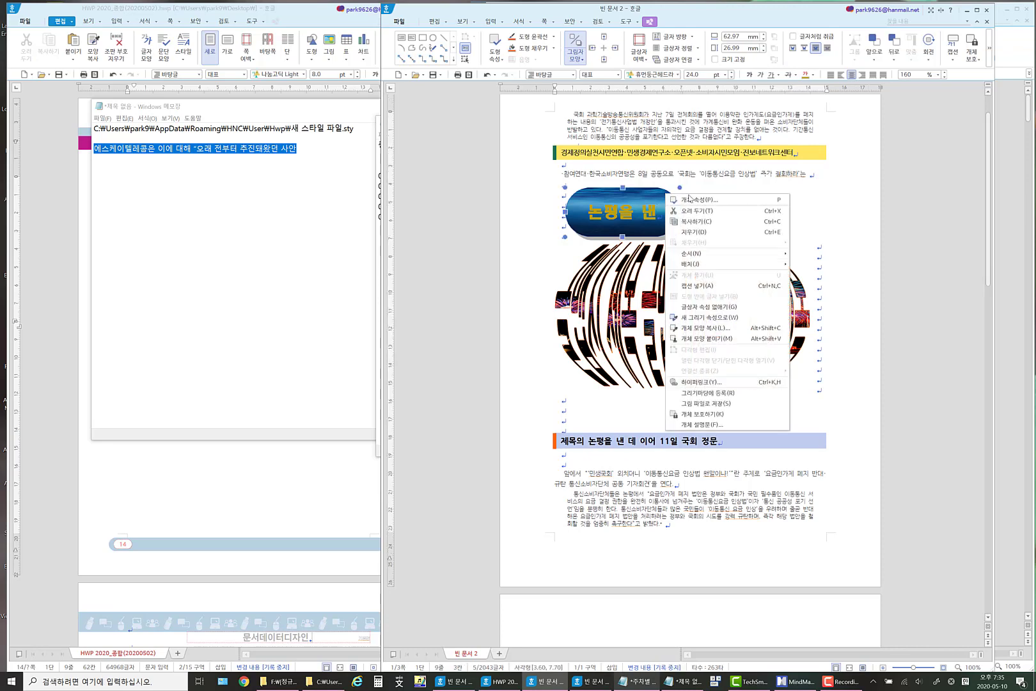
{"action": "right_click", "coordinate": [665, 194]}
{"action": "left_click", "coordinate": [689, 199]}
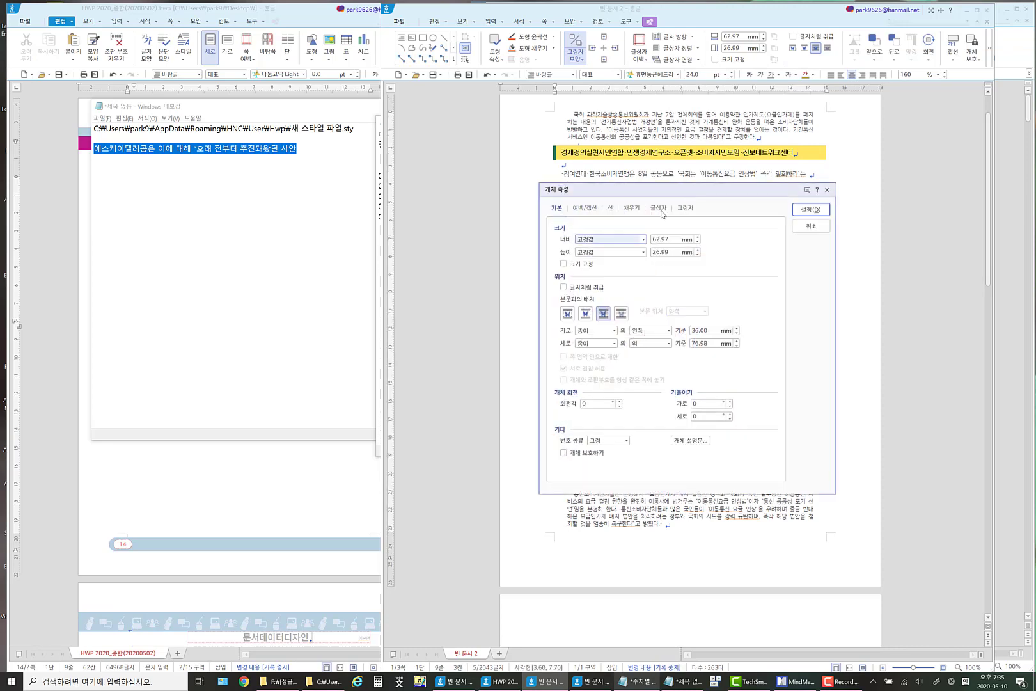
{"action": "left_click", "coordinate": [632, 209]}
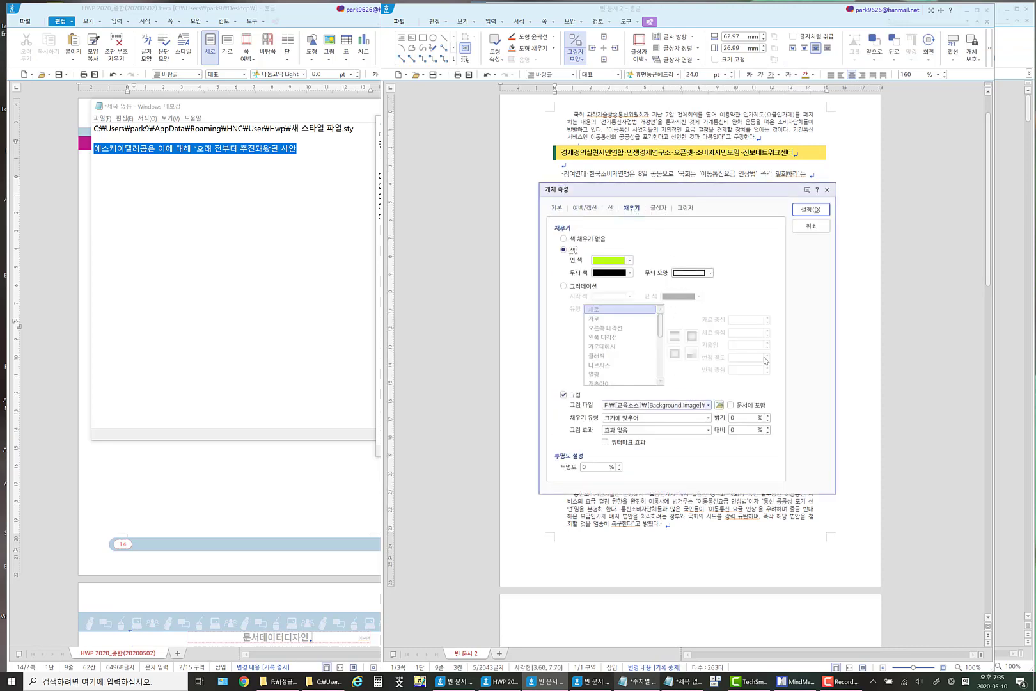
{"action": "left_click", "coordinate": [808, 209]}
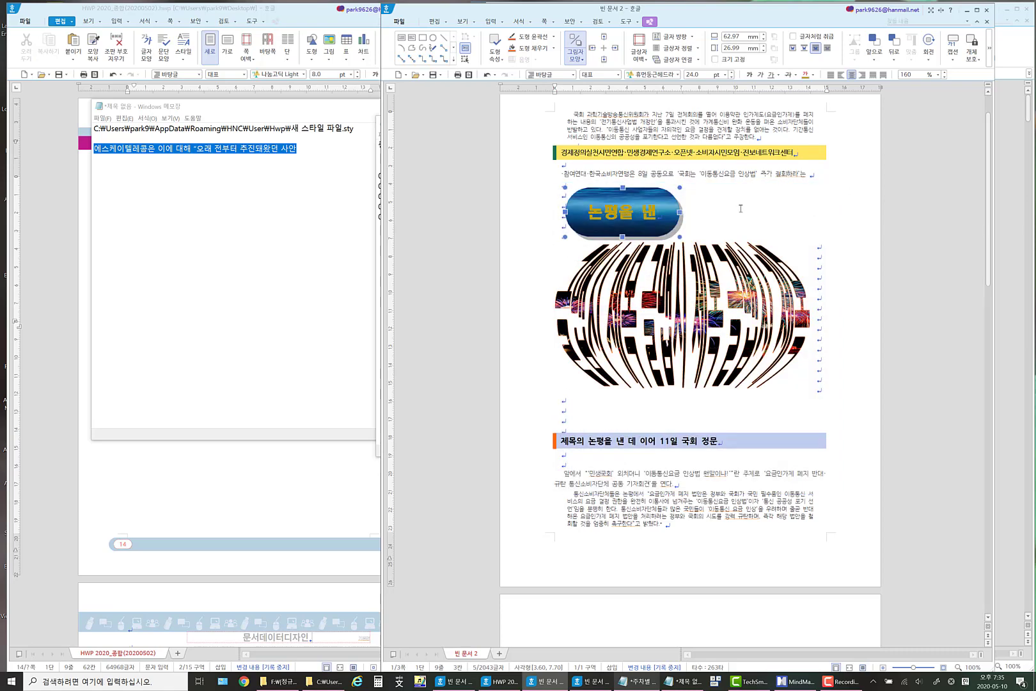
Replace the picture fill of the rounded "논평을 낸" box with the fireworks image papers_co-aa86-wallpaper-fire-play-night-34.
{"action": "right_click", "coordinate": [661, 193]}
{"action": "left_click", "coordinate": [691, 200]}
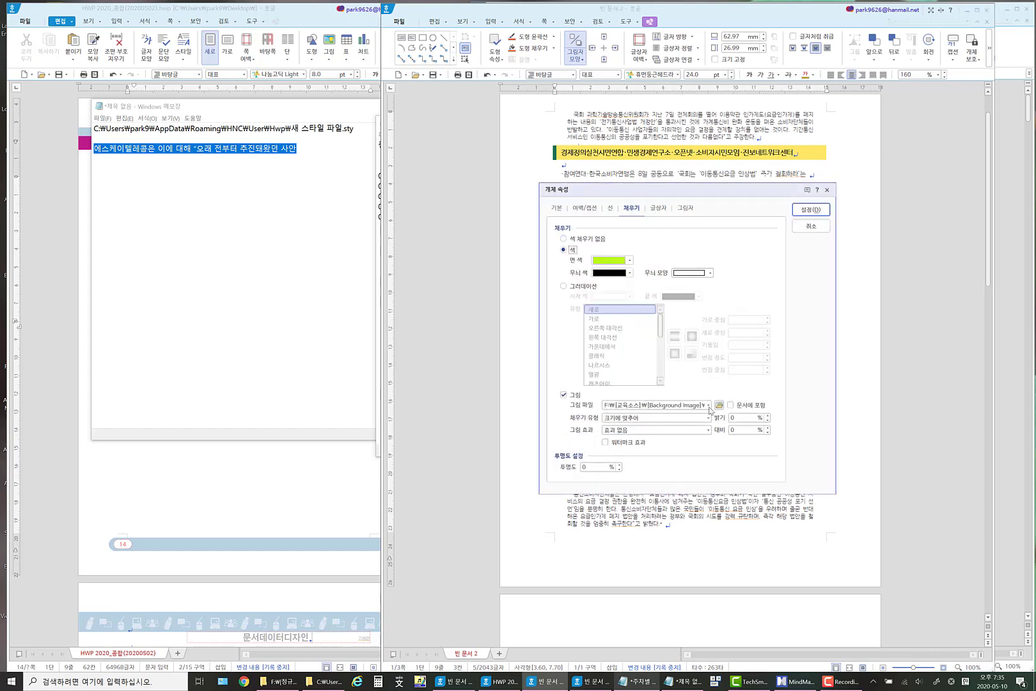
{"action": "left_click", "coordinate": [720, 405]}
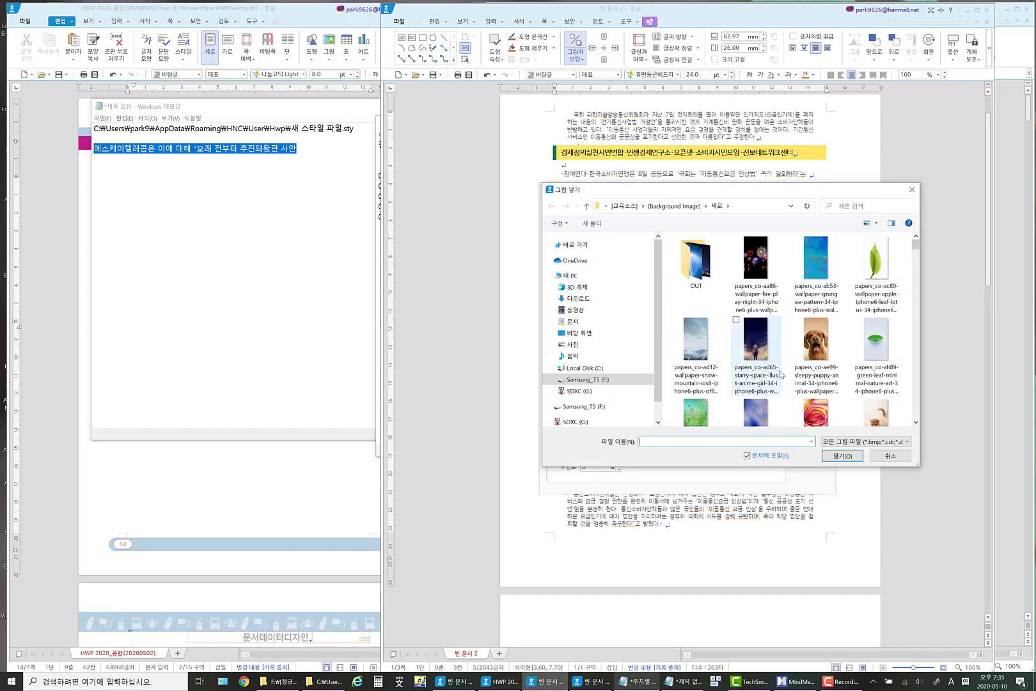
{"action": "left_click", "coordinate": [755, 265]}
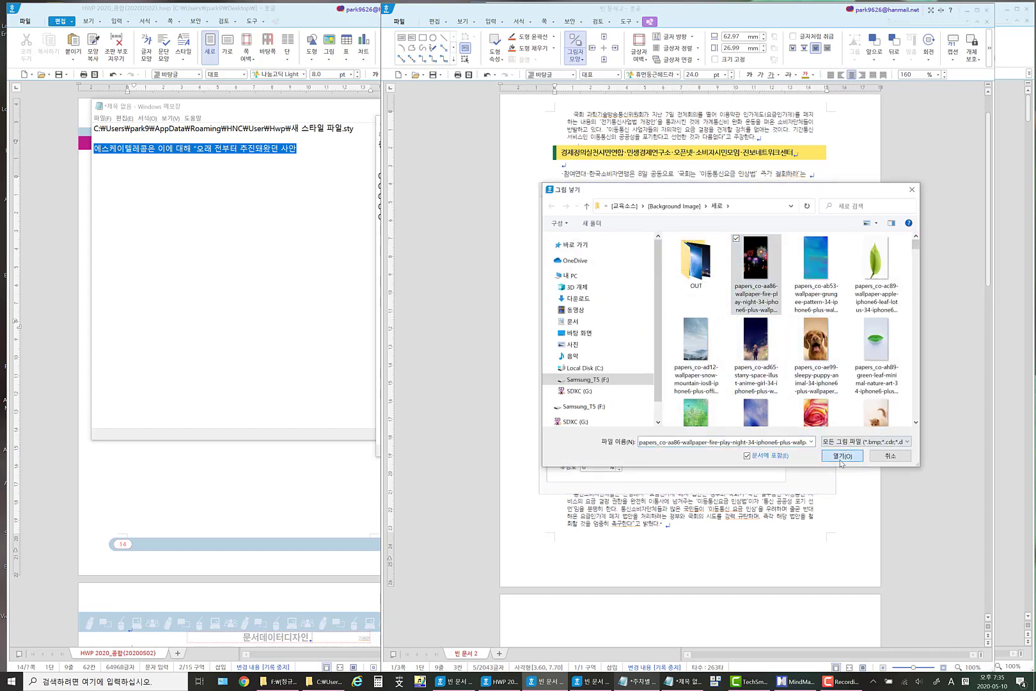
{"action": "left_click", "coordinate": [841, 455]}
{"action": "left_click", "coordinate": [811, 209]}
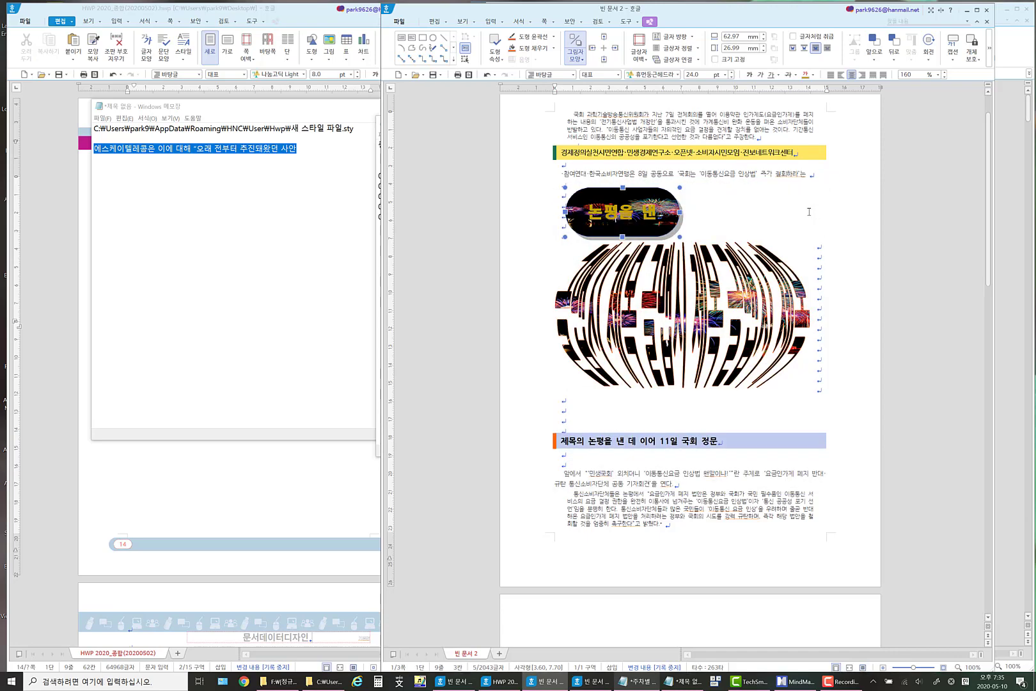
Set the font colour of the "논평을 낸" text in the rounded box to white.
{"action": "left_click", "coordinate": [650, 200]}
{"action": "left_click", "coordinate": [652, 211]}
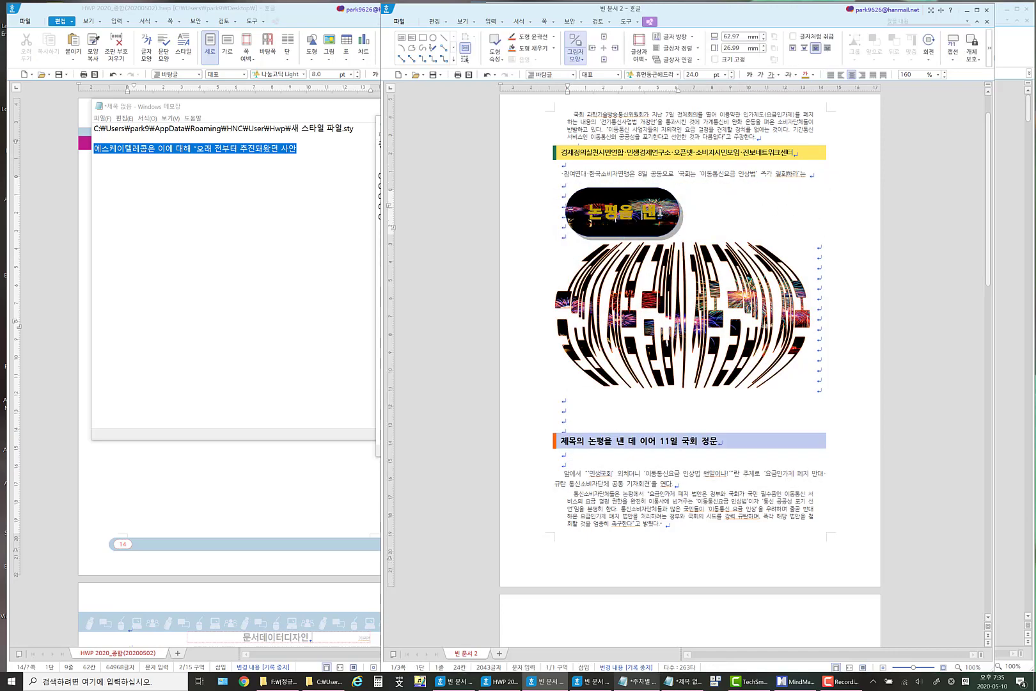
{"action": "left_click_drag", "start_coordinate": [659, 214], "coordinate": [591, 217]}
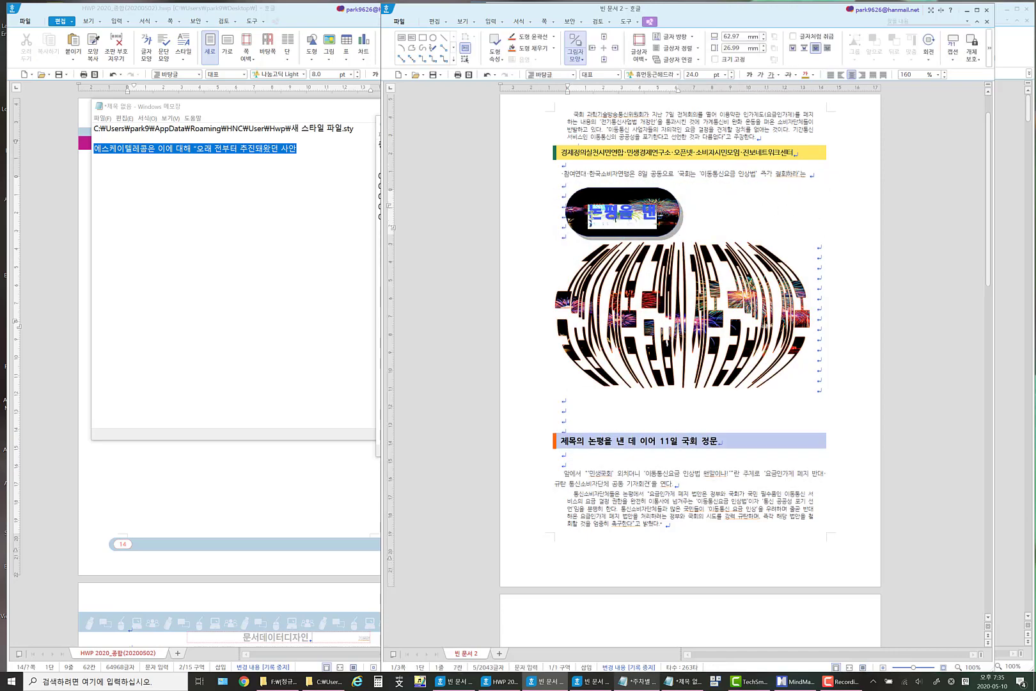
{"action": "left_click", "coordinate": [813, 75]}
{"action": "left_click", "coordinate": [713, 126]}
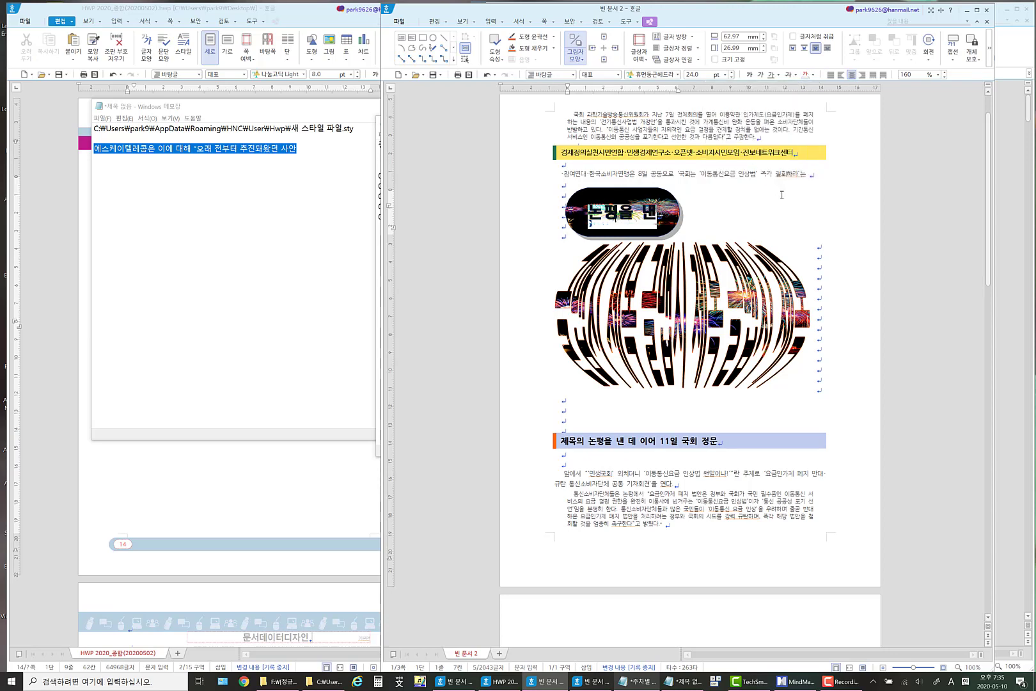
{"action": "left_click", "coordinate": [791, 208]}
Place the text cursor at the end of the line beside the large WordArt title.
{"action": "left_click", "coordinate": [754, 265]}
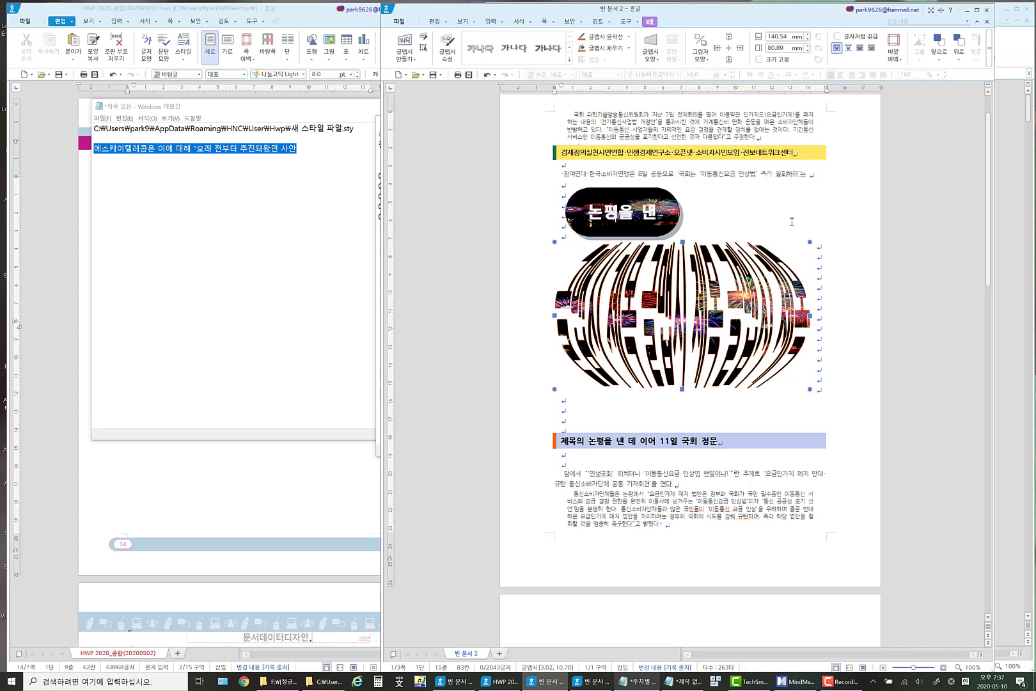
{"action": "key", "text": "End"}
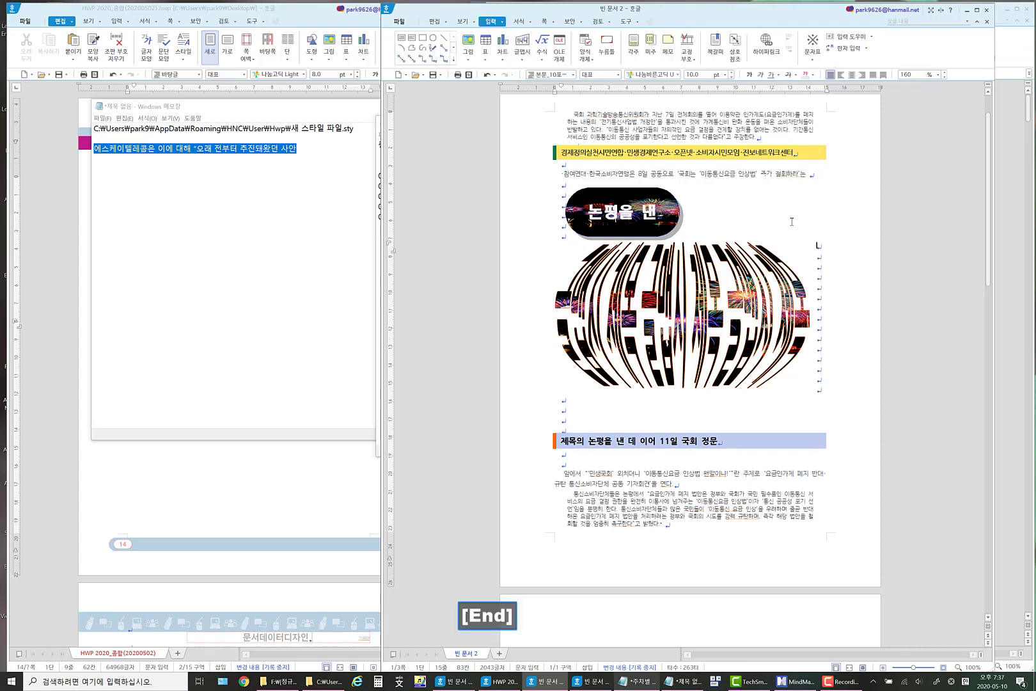